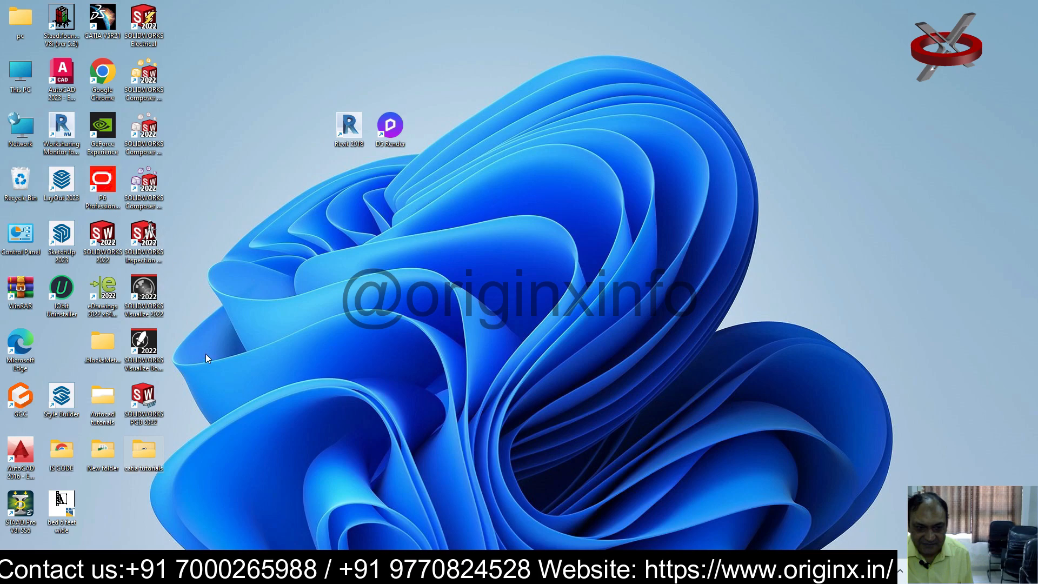
Start CATIA V5, acknowledge the license message and close the License Manager without choosing a configuration
double_click(102, 20)
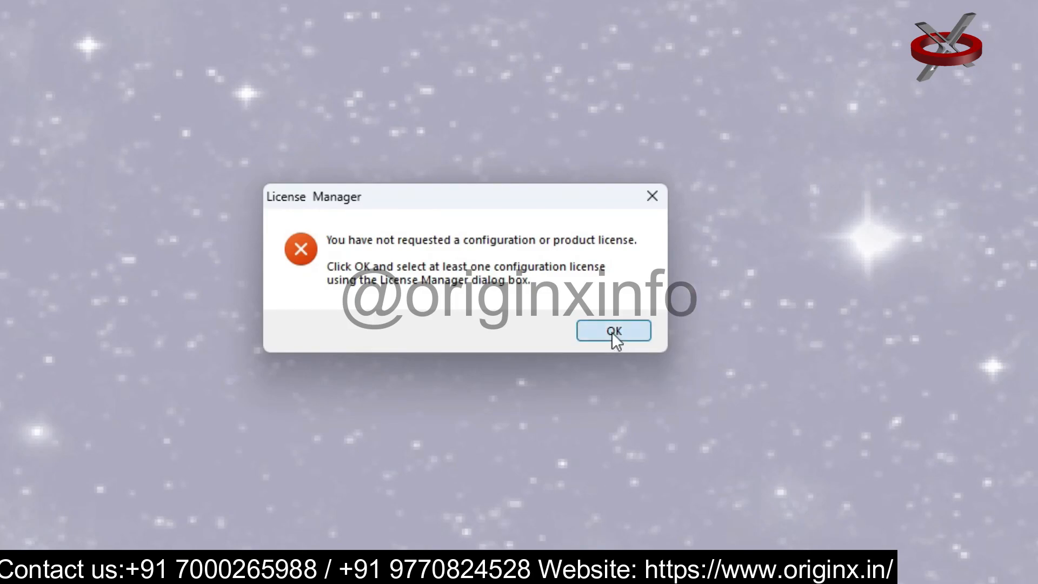
click(612, 335)
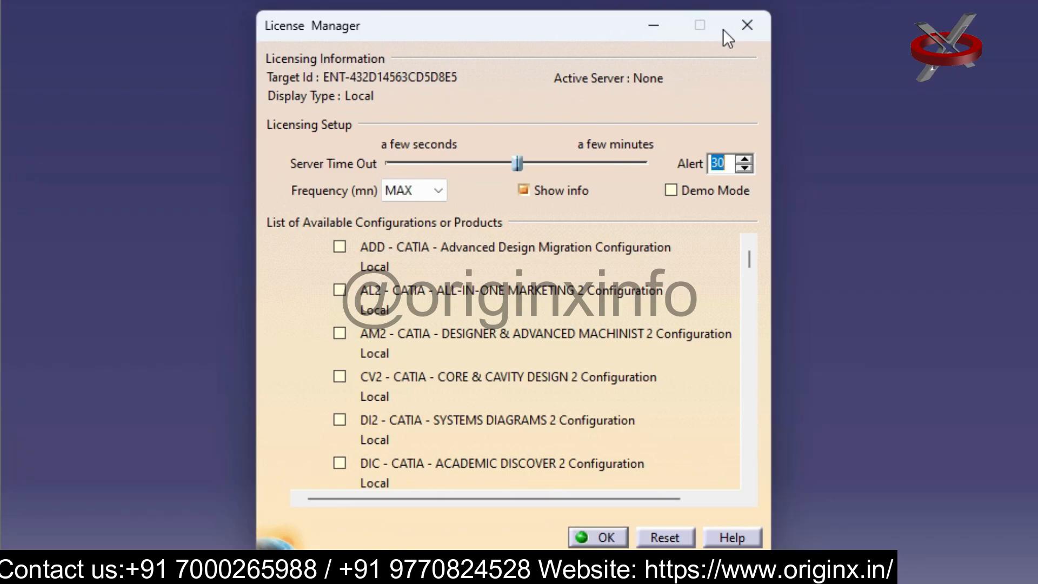
click(750, 22)
Start the Mechanical Design part workbench, adding a new part to the empty product
click(21, 19)
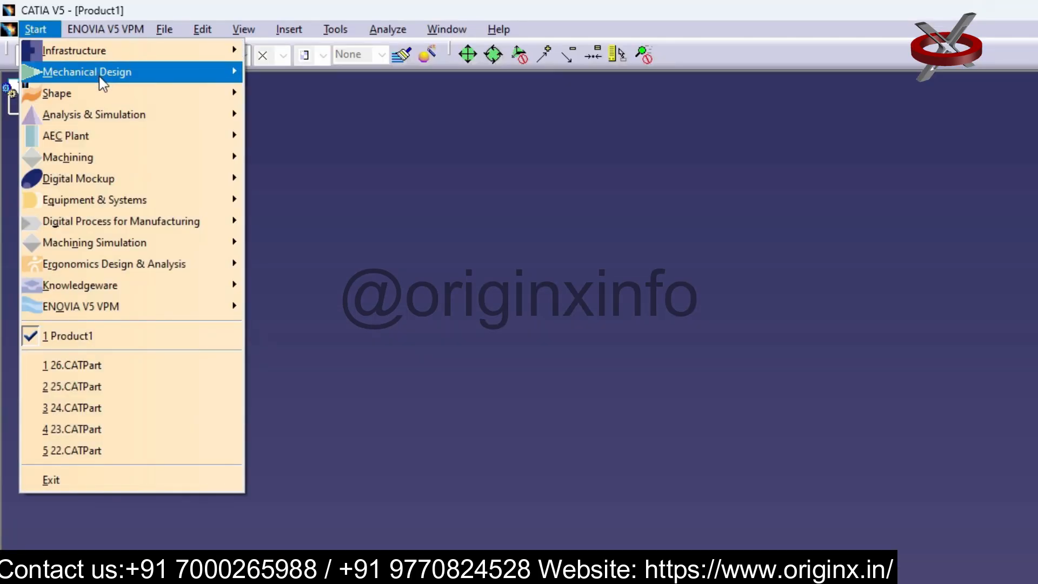
mouse_move(22, 45)
click(346, 76)
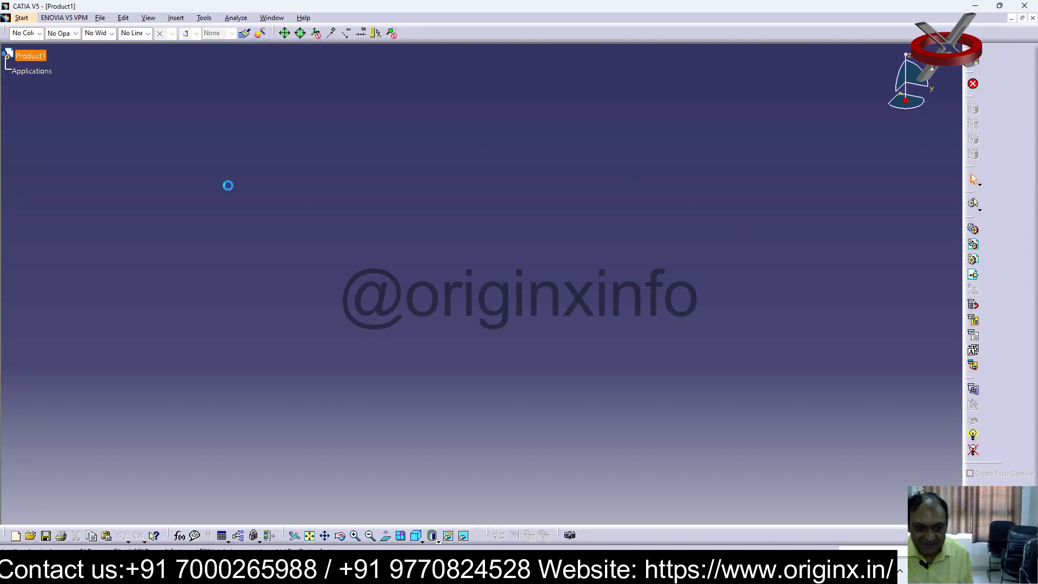
Open the existing part file 26 from the catia tutorials folder
click(100, 18)
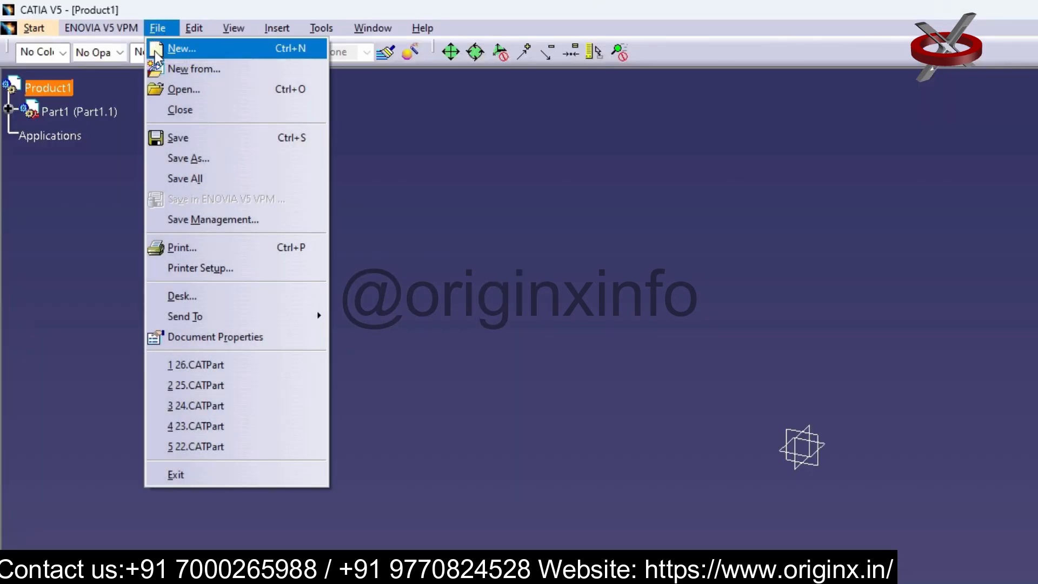
click(183, 91)
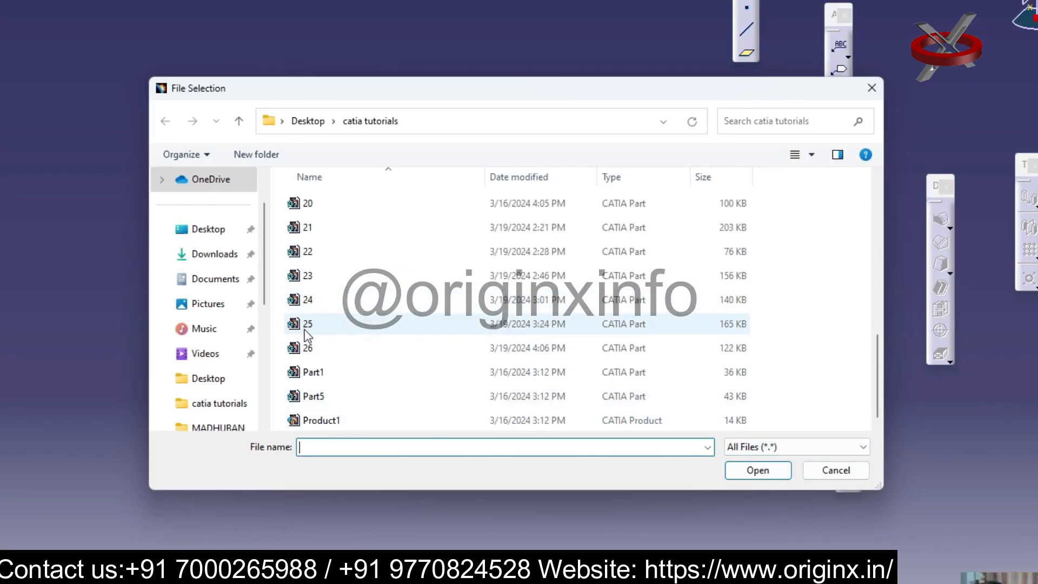
click(317, 351)
double_click(317, 352)
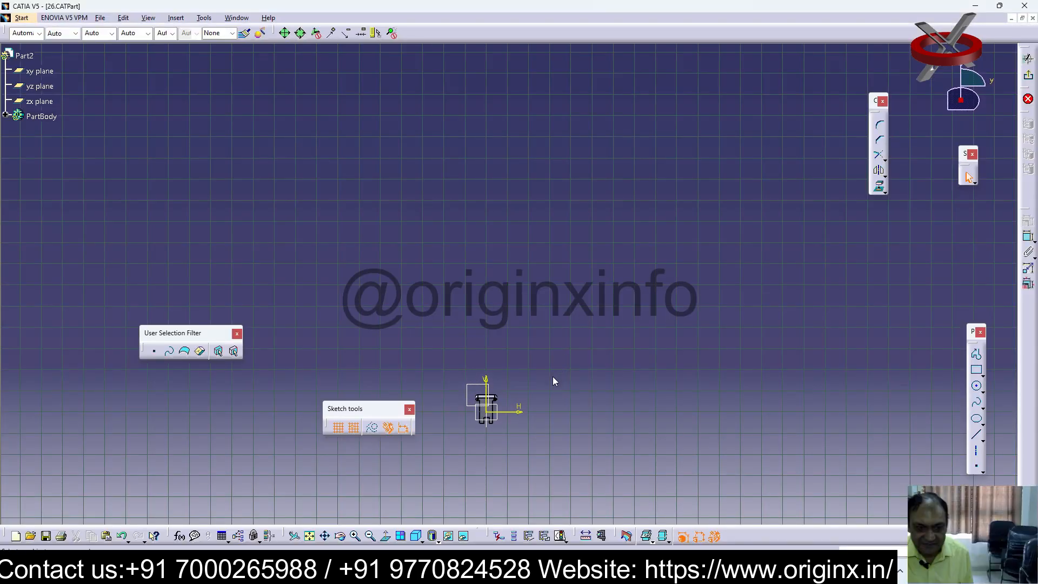
Exit the active sketch of the bracket plate and return to the 3D part
mouse_move(553, 376)
middle_down()
mouse_move(422, 386)
mouse_move(619, 287)
mouse_move(622, 297)
middle_up()
click(355, 537)
click(355, 538)
click(355, 537)
middle_drag(680, 435, 622, 338)
click(607, 315)
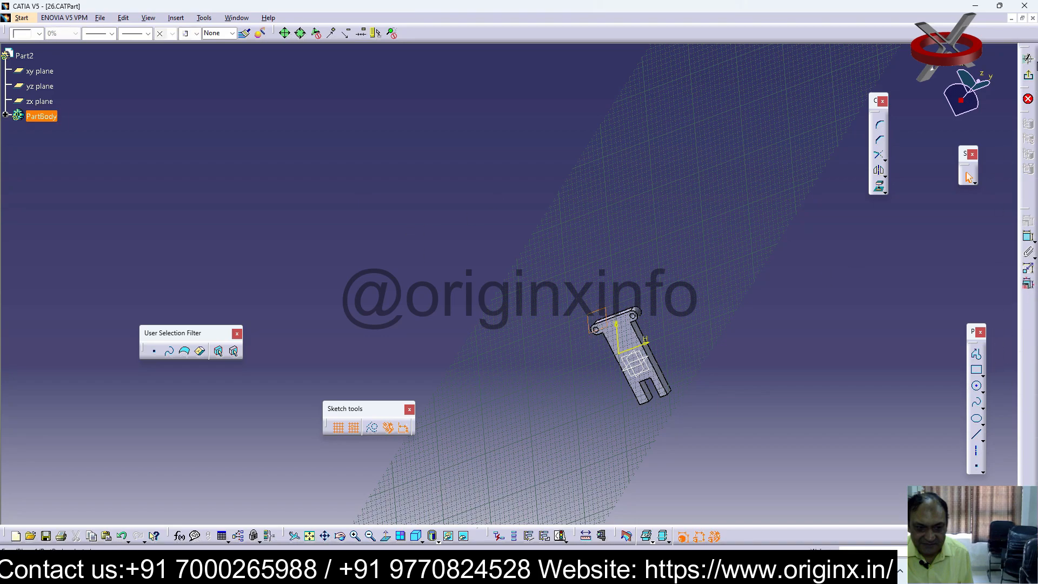
click(1029, 79)
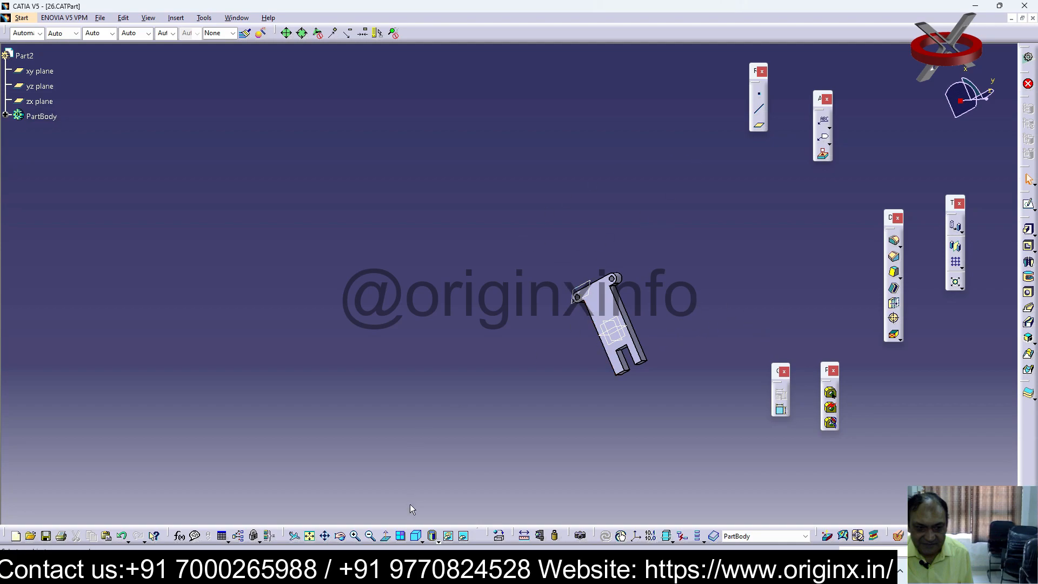
Start a sketch on the reference plane near the plate's upper lug and draw a narrow vertical rectangle over the plate's upper middle
click(355, 537)
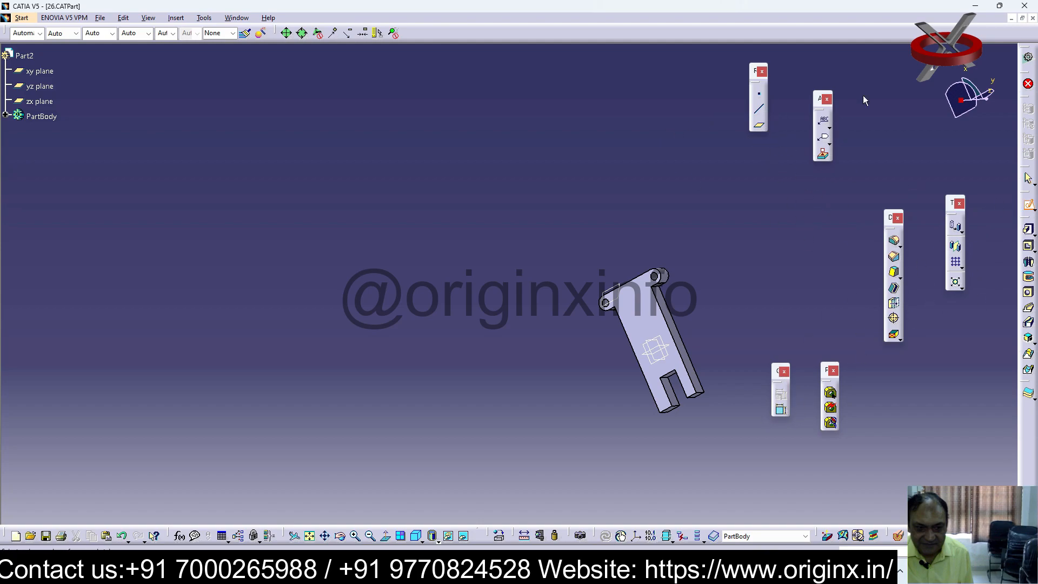
click(625, 296)
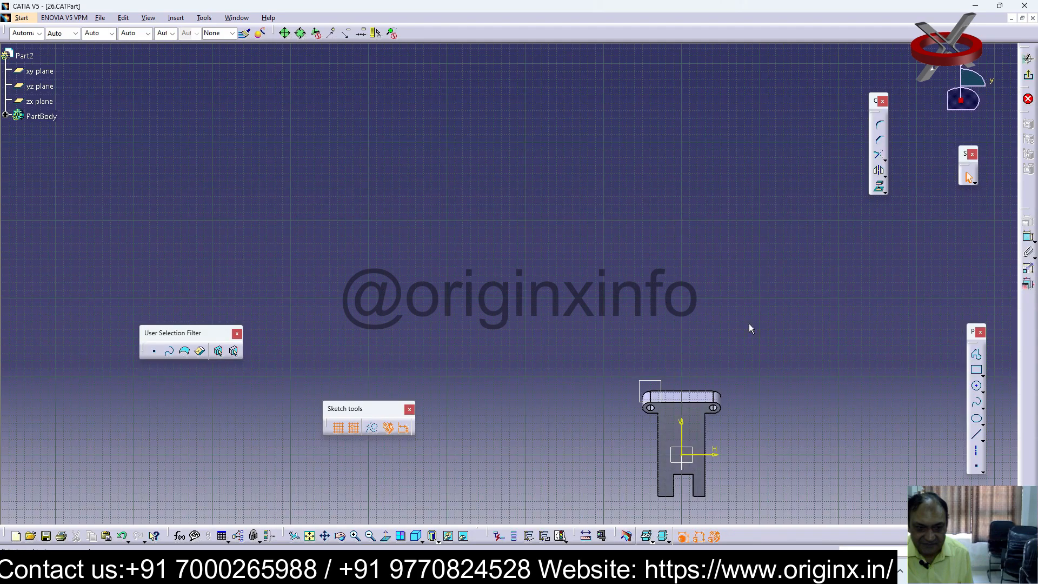
click(977, 371)
click(684, 425)
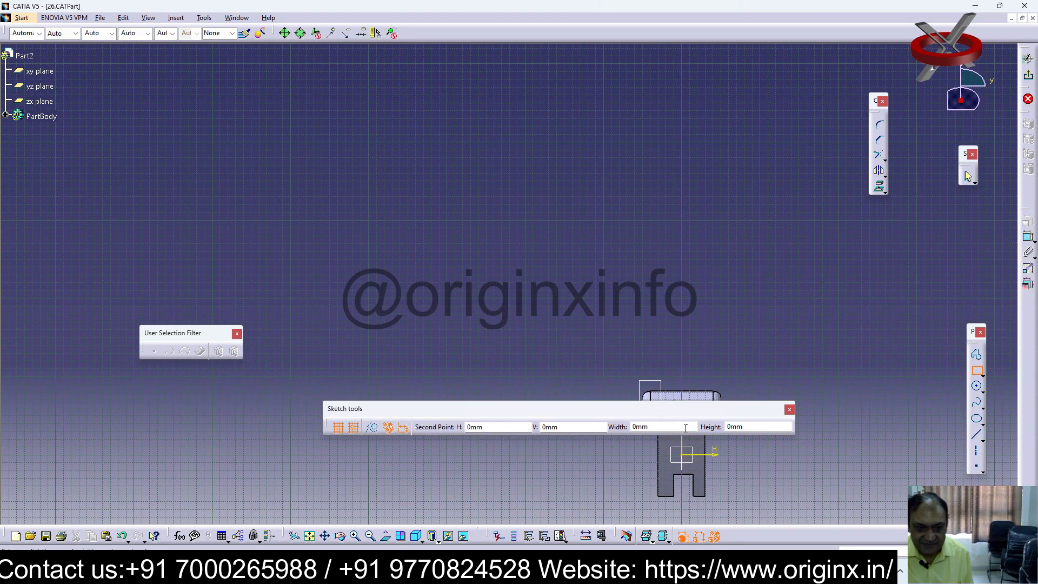
click(790, 409)
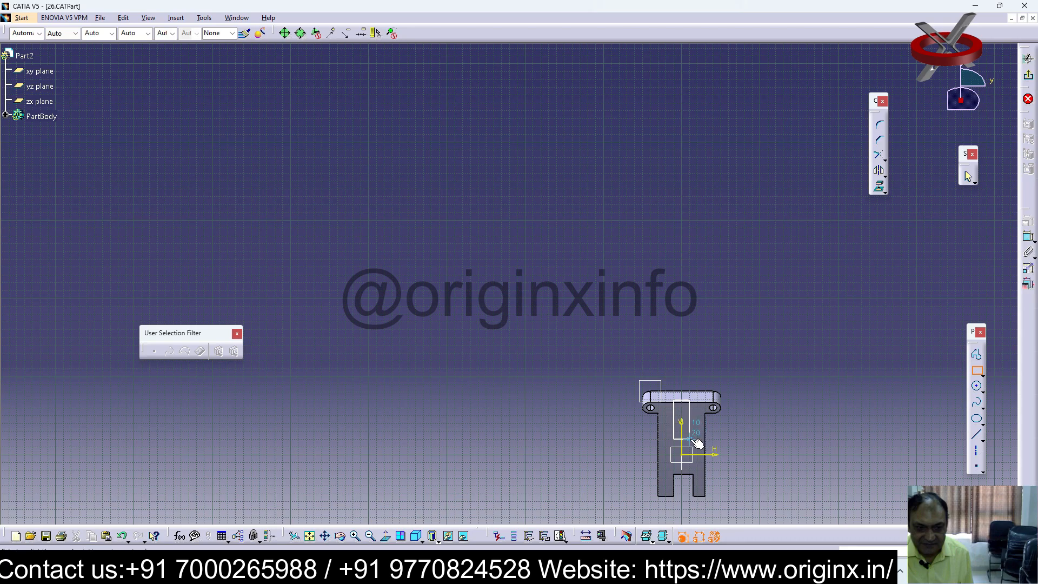
click(691, 439)
middle_drag(751, 372, 717, 273)
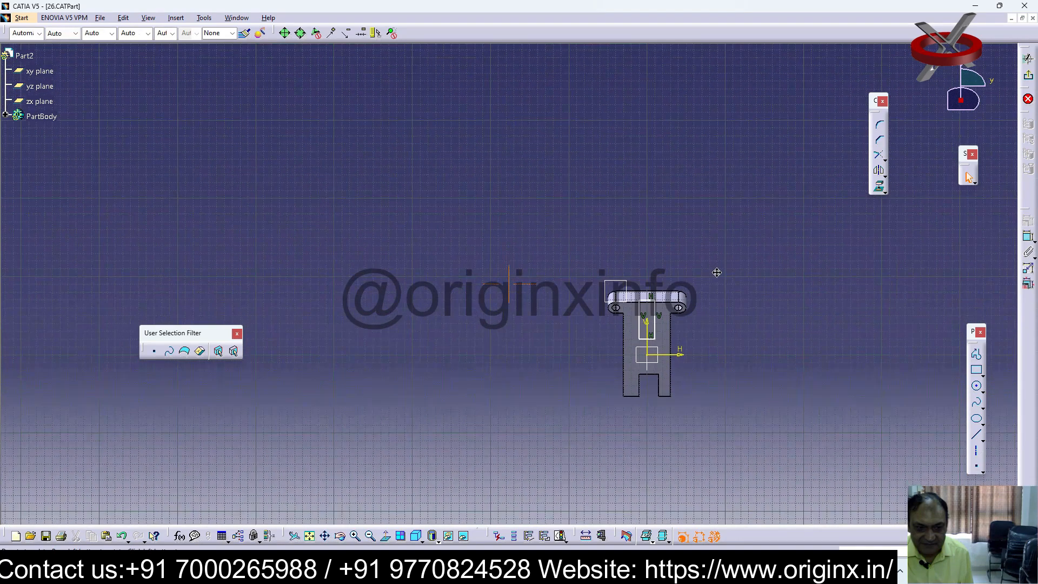
Constrain the rectangle's upper edge to the top edge of the plate's front face with an offset of 0
click(355, 536)
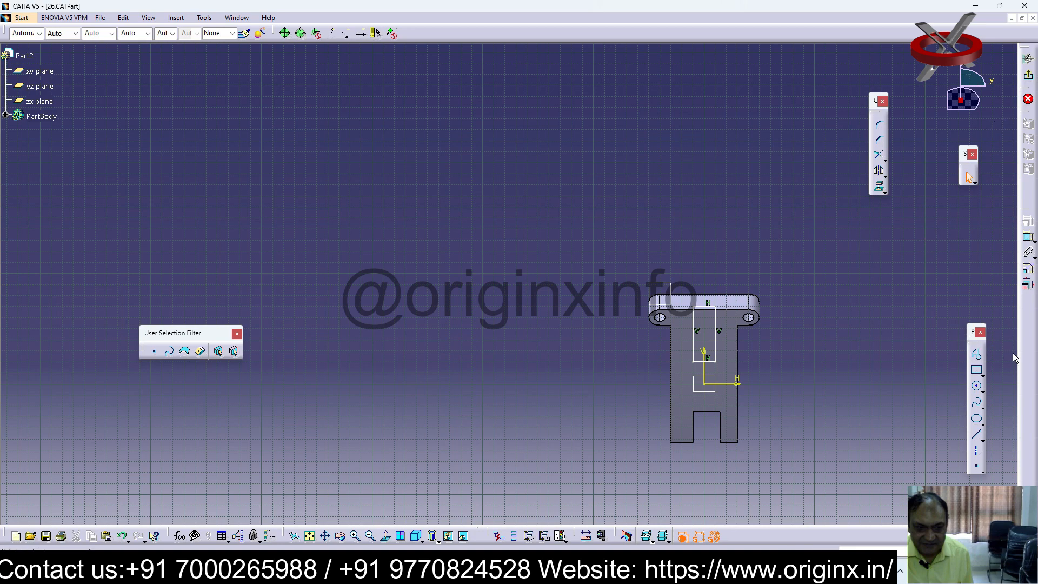
click(1030, 237)
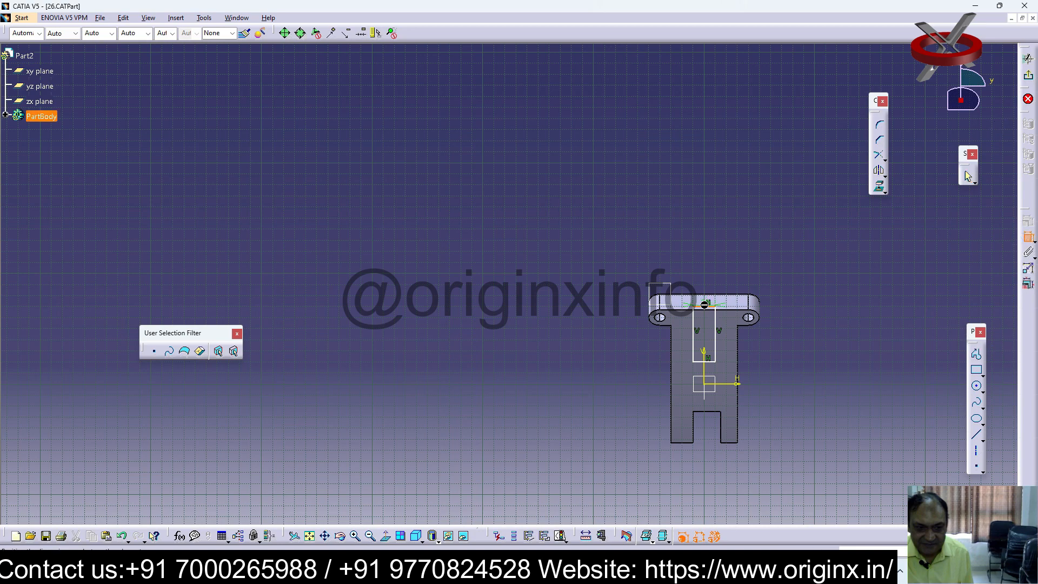
click(714, 314)
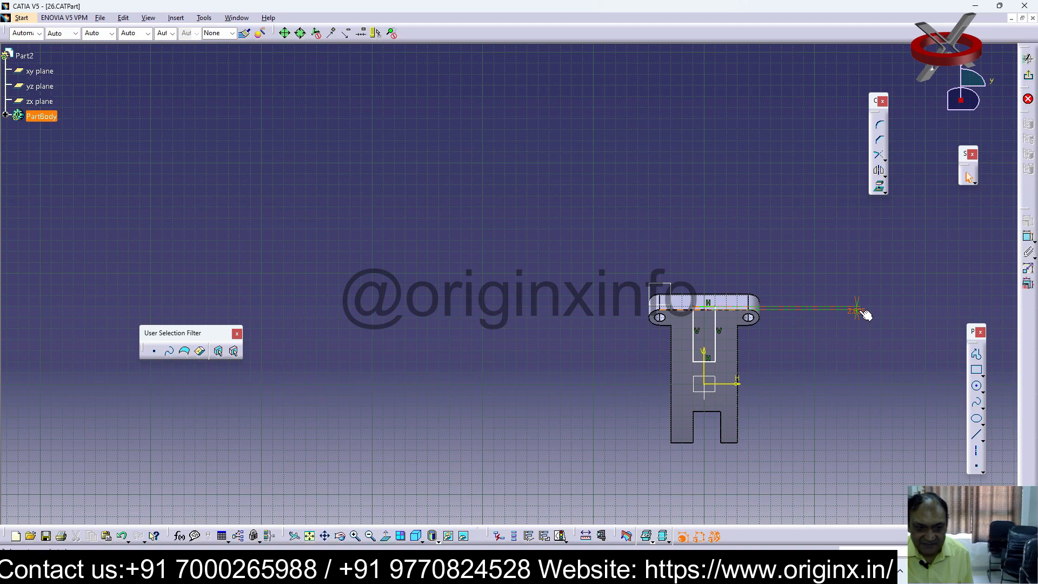
double_click(859, 317)
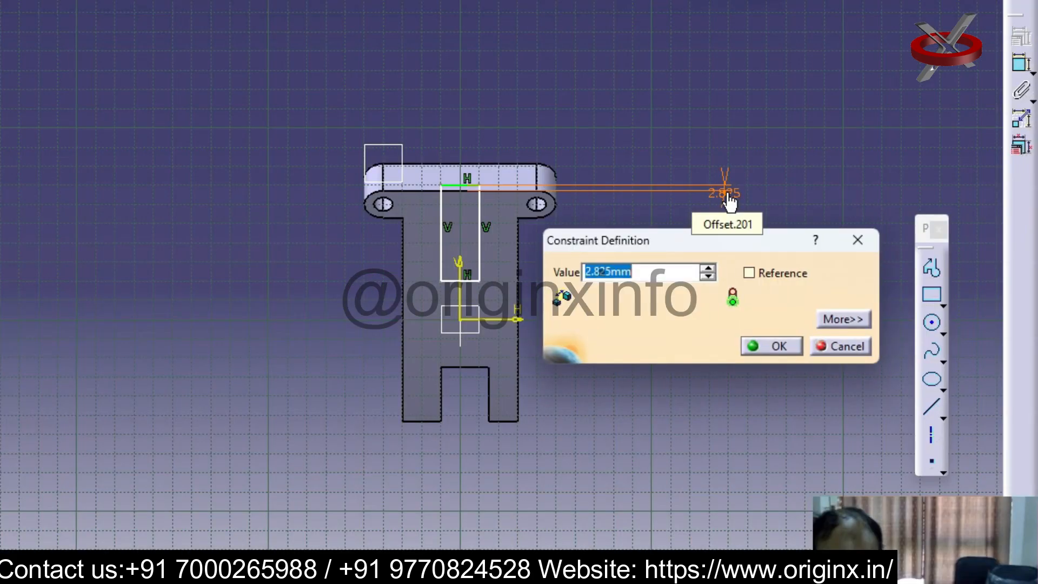
text(3)
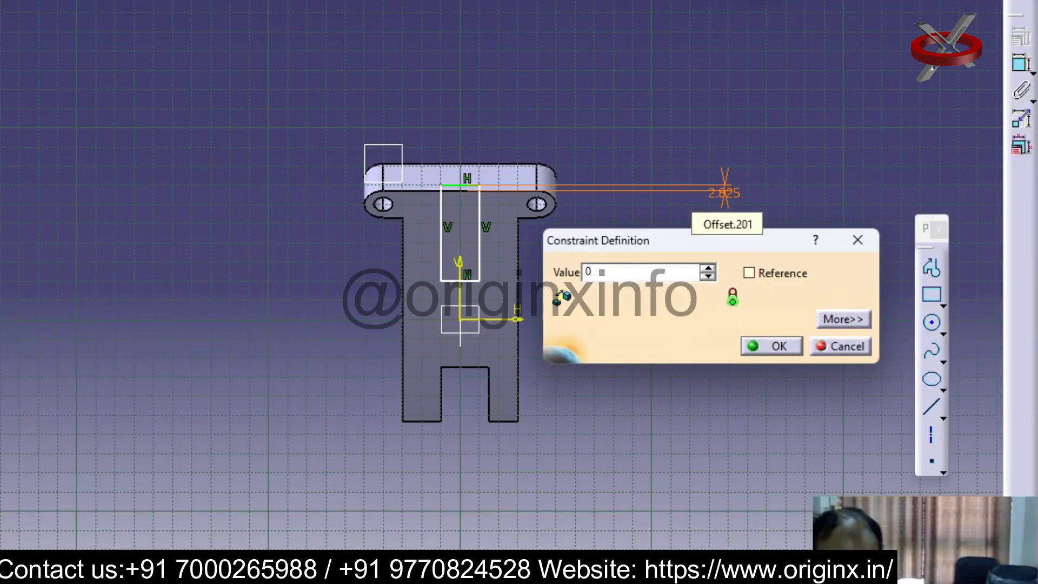
key(Return)
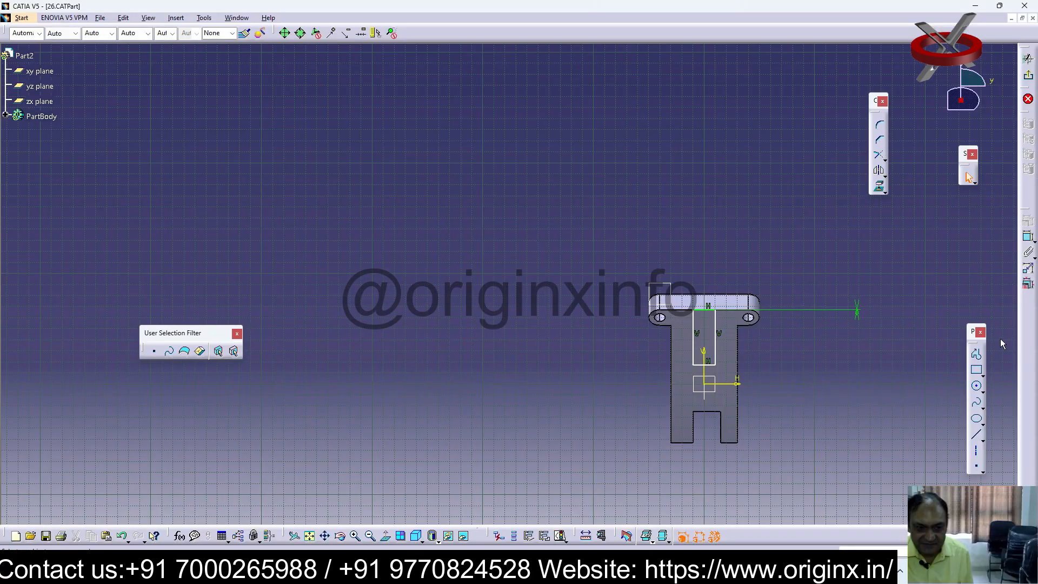
Draw a circle centred on the midpoint of the rectangle's lower edge and reaching its lower corner
click(978, 389)
click(705, 366)
click(715, 367)
click(817, 371)
Trim away the circle's upper half and remove the rectangle's lower line to leave a round-ended profile
click(886, 161)
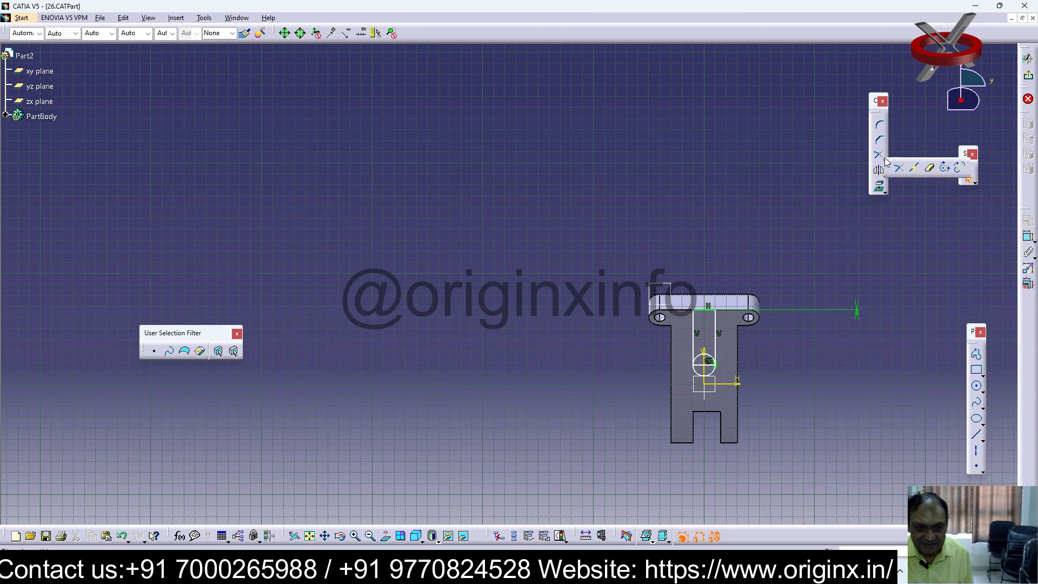
click(928, 168)
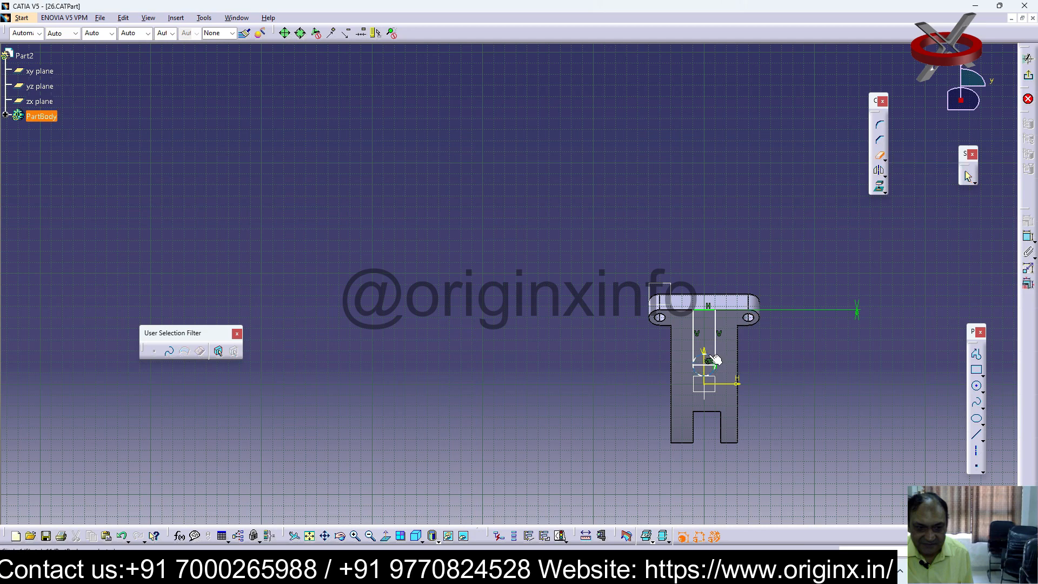
click(714, 359)
click(715, 368)
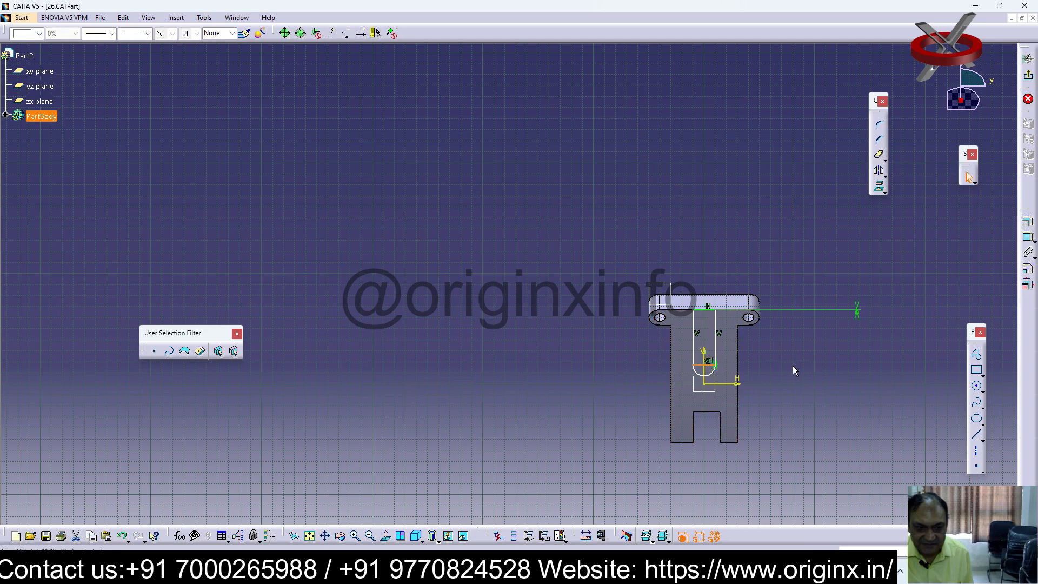
click(825, 347)
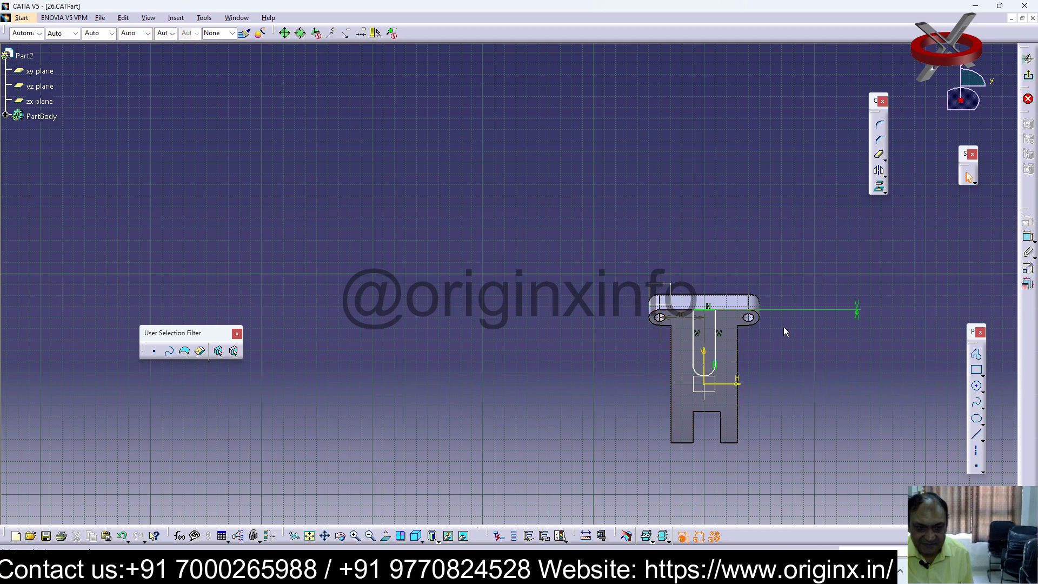
Leave the sketch and start a Pad of the round-ended profile
click(1029, 78)
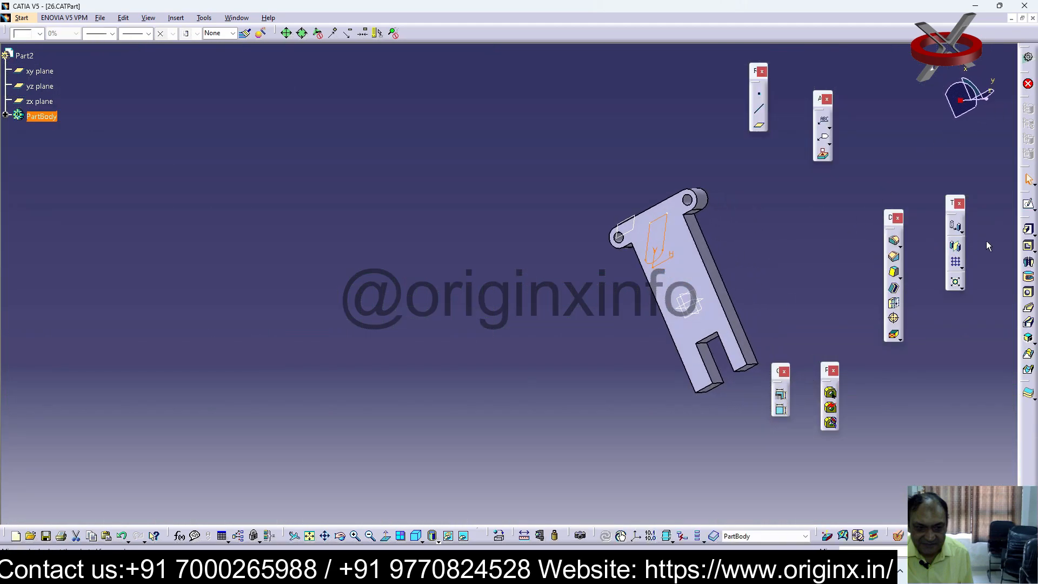
click(1028, 231)
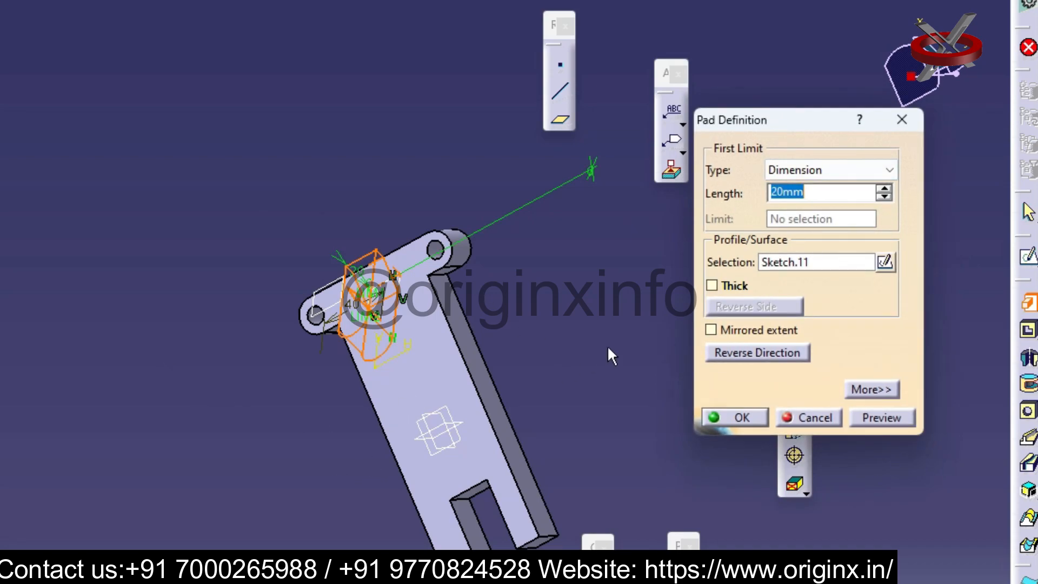
Try to limit the pad with Up to plane, using the plate's front face as the limit
click(889, 171)
click(805, 231)
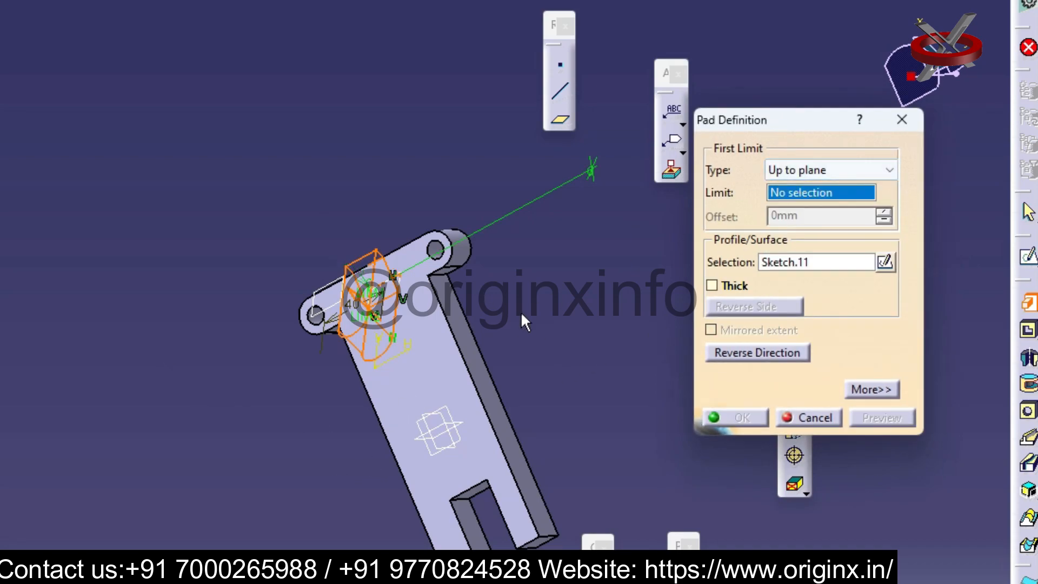
click(450, 392)
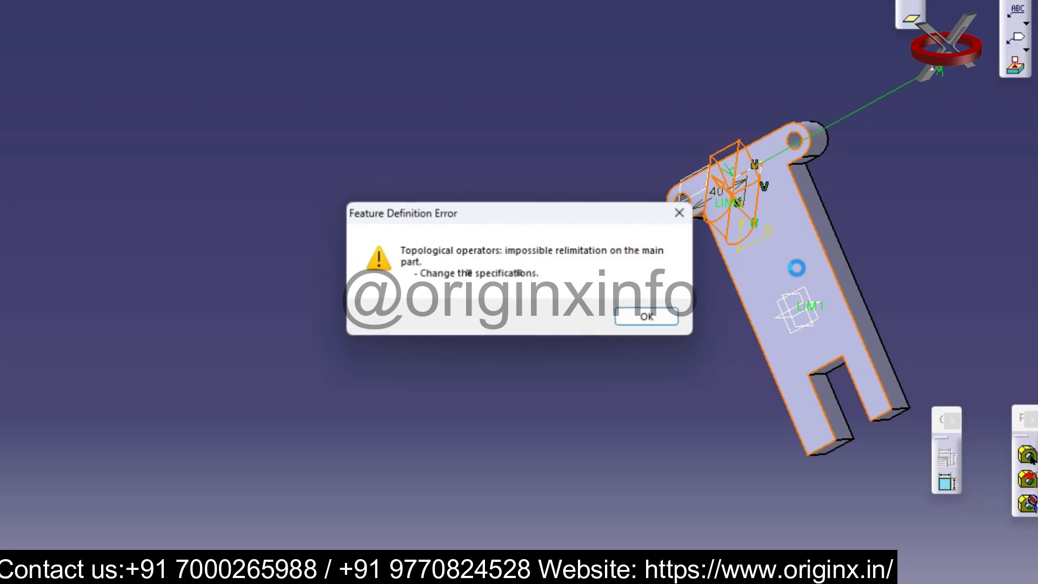
click(665, 320)
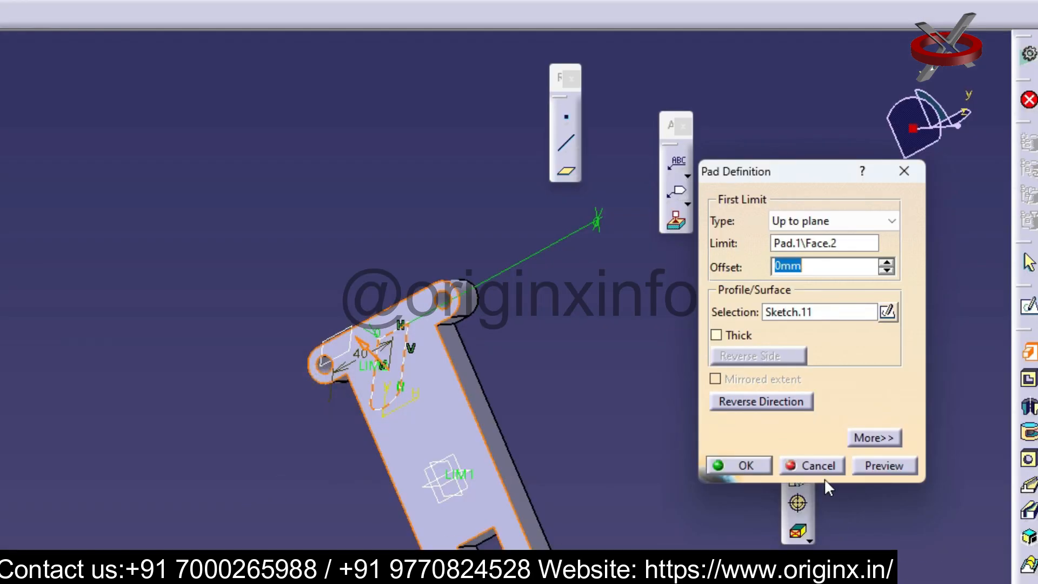
click(740, 466)
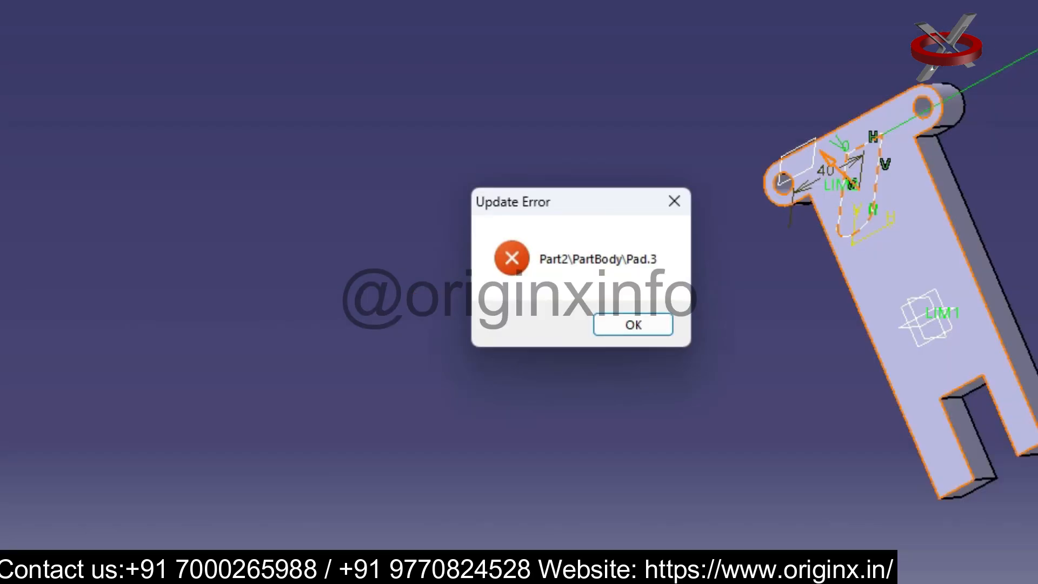
click(627, 326)
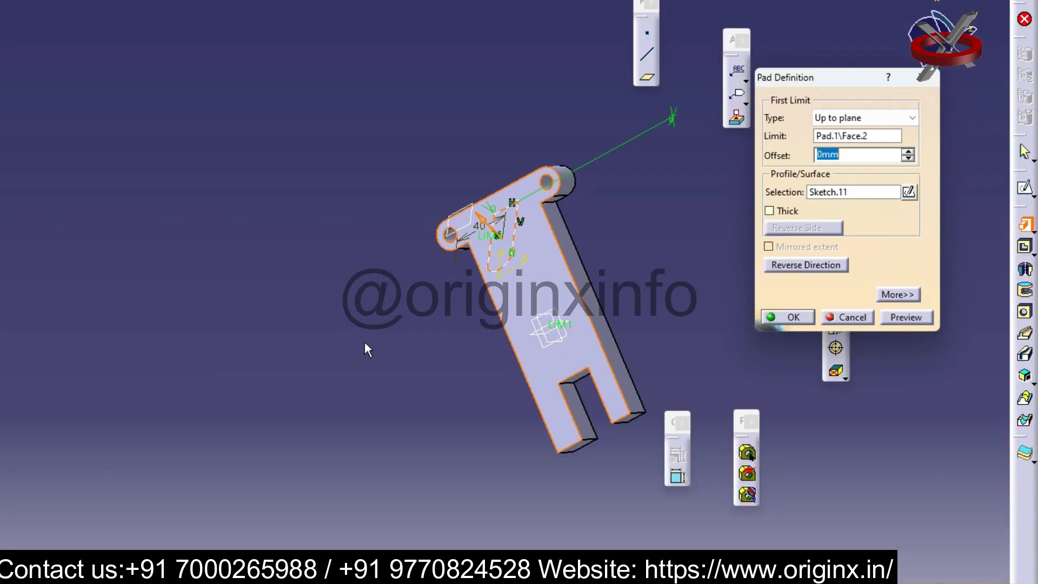
Set the pad's limit type to Dimension with a length of 20 mm and create the pad
click(913, 118)
click(864, 131)
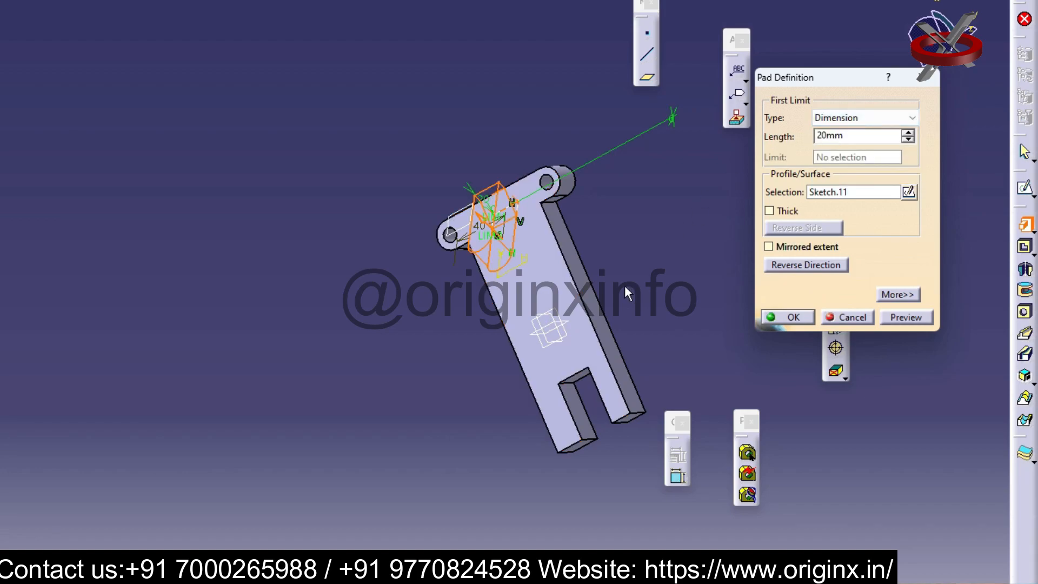
drag(612, 142, 355, 329)
ctrl+middle_drag(596, 379, 597, 319)
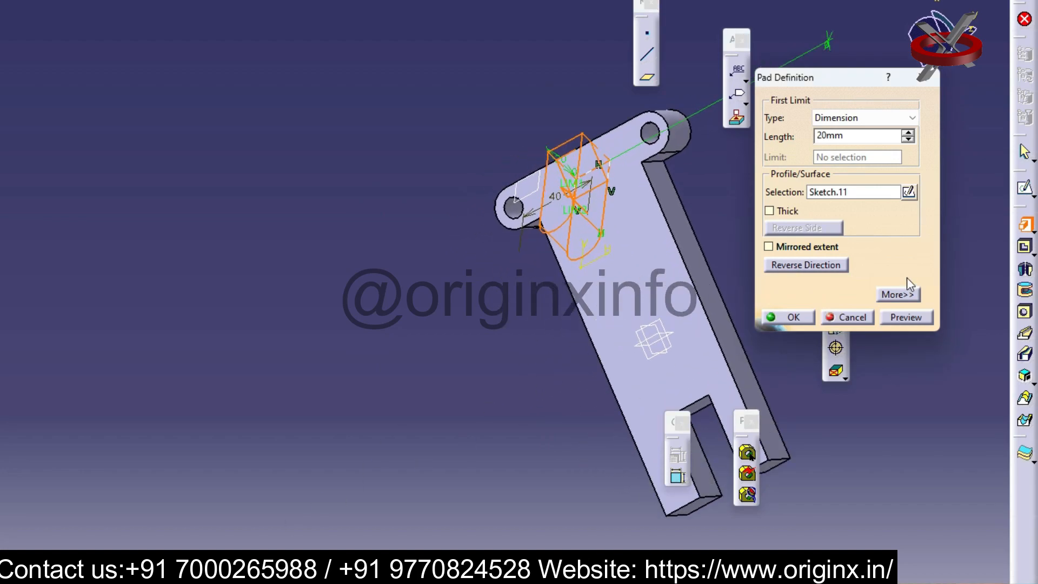
click(792, 317)
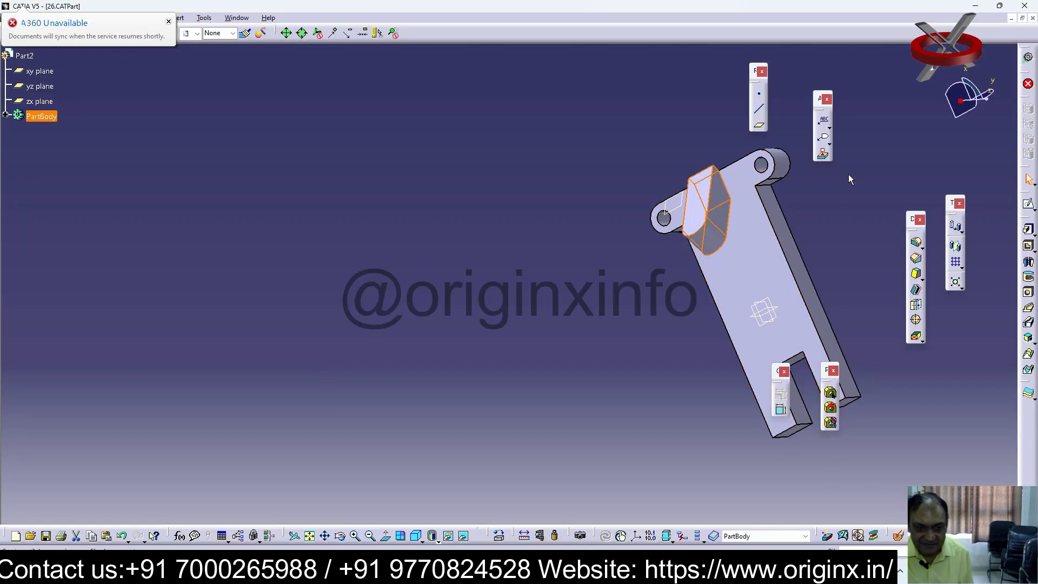
Try to set the round-ended pad's length to 23 mm and reverse its direction
middle_drag(721, 256, 697, 254)
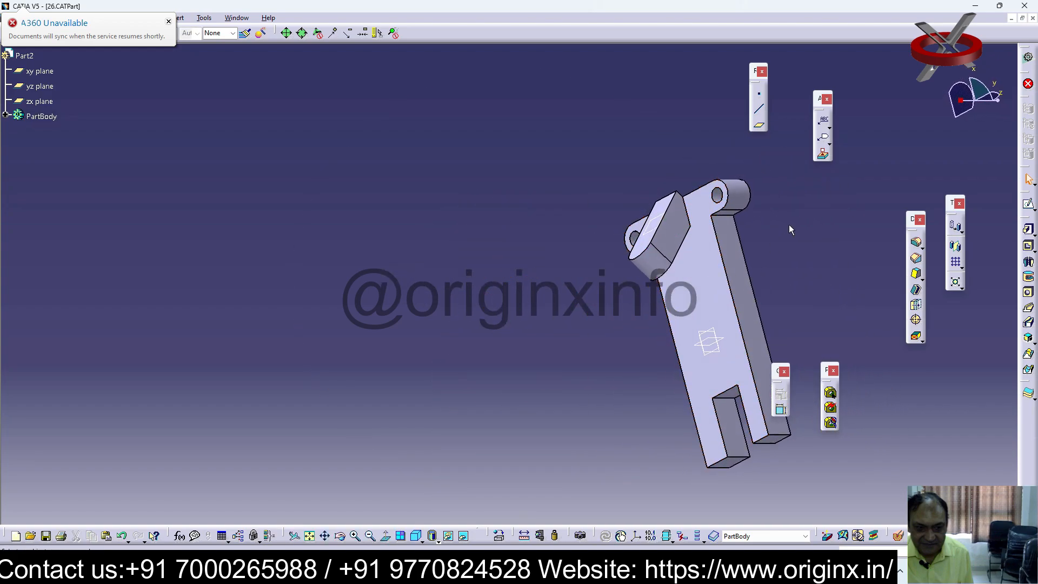
double_click(647, 236)
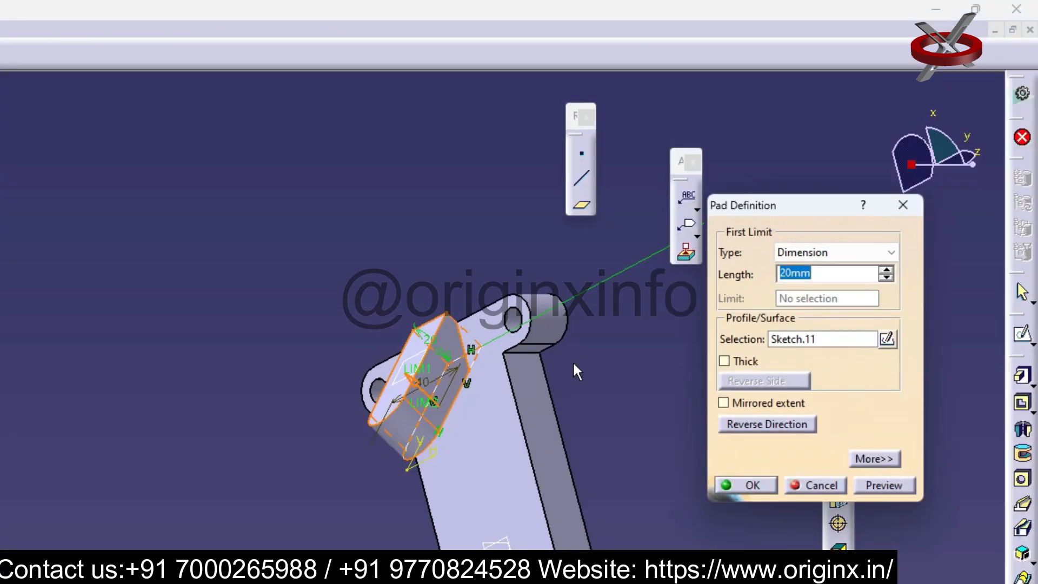
click(887, 268)
click(887, 269)
click(887, 269)
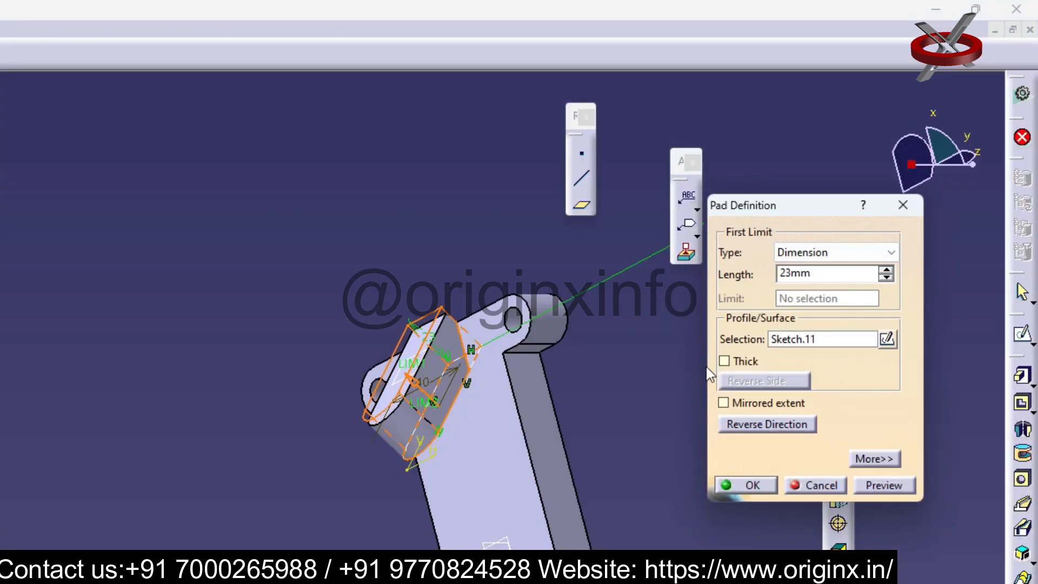
click(760, 424)
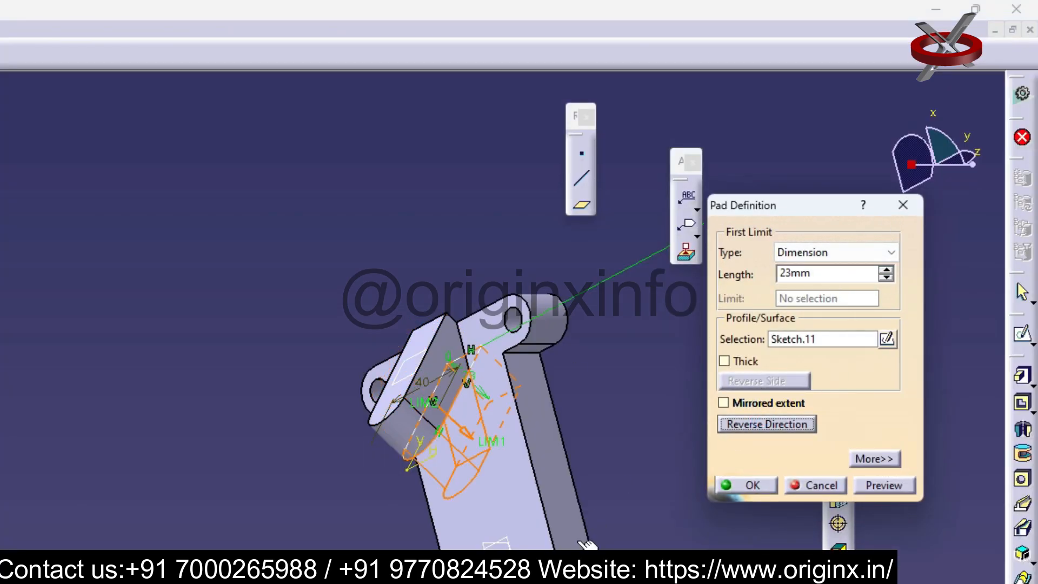
click(748, 485)
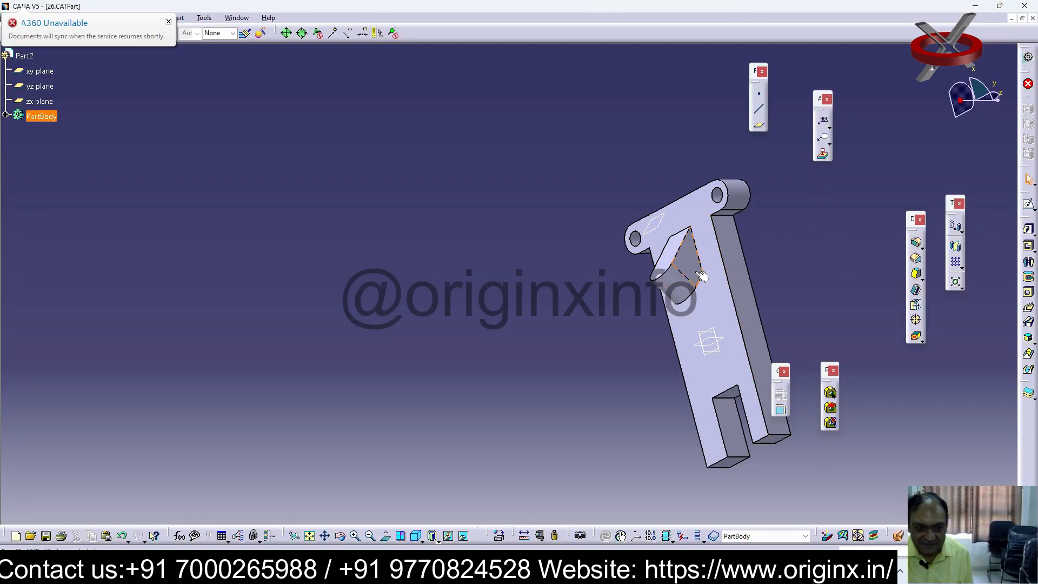
Undo the last edit of the round-ended pad's length and direction
right_click(735, 254)
click(829, 203)
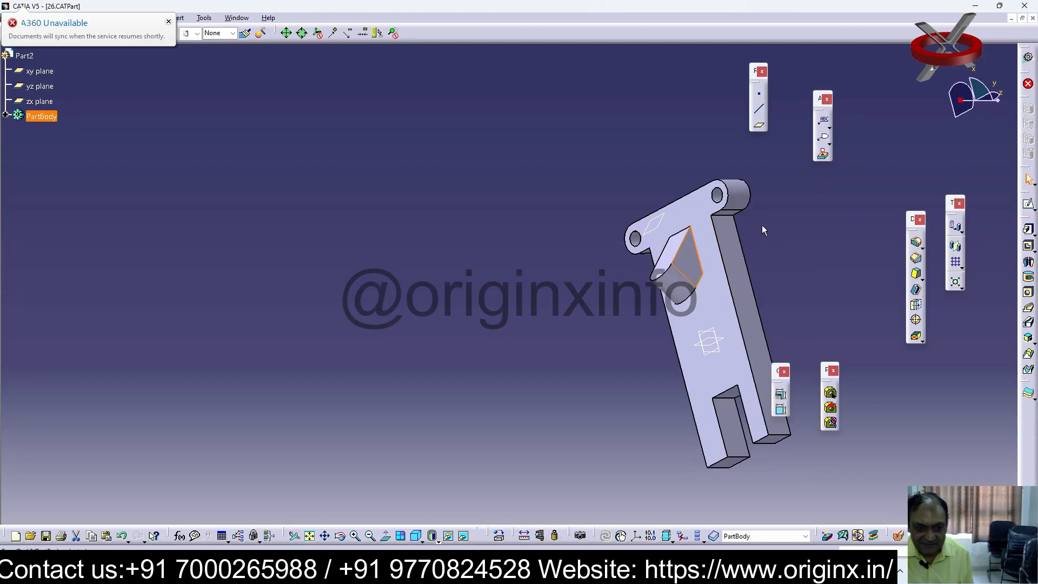
click(784, 253)
key(ctrl+z)
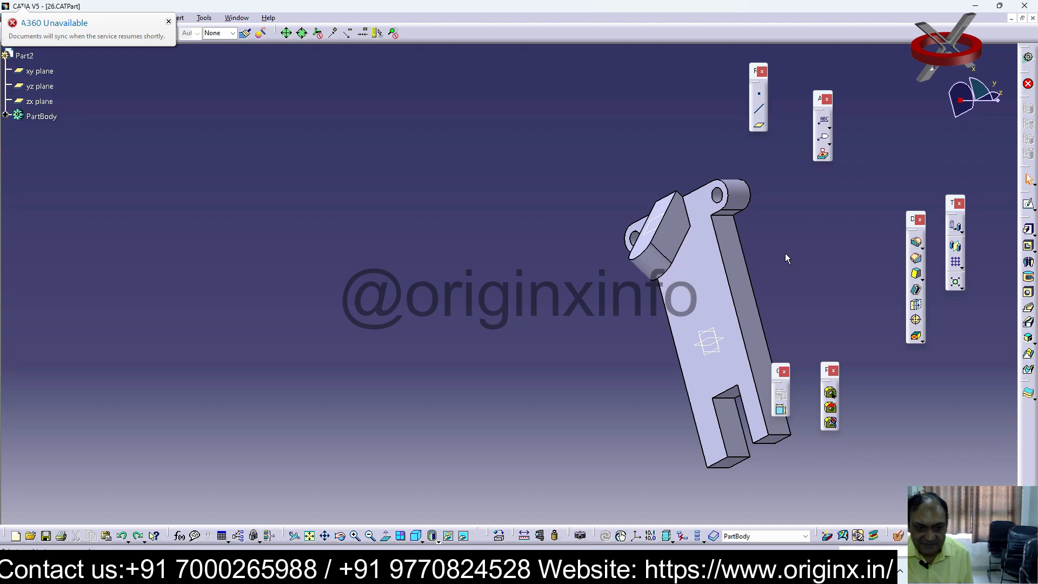
Reverse the direction of the round-ended pad, keeping its length at 20 mm
middle_drag(707, 284, 760, 242)
double_click(763, 171)
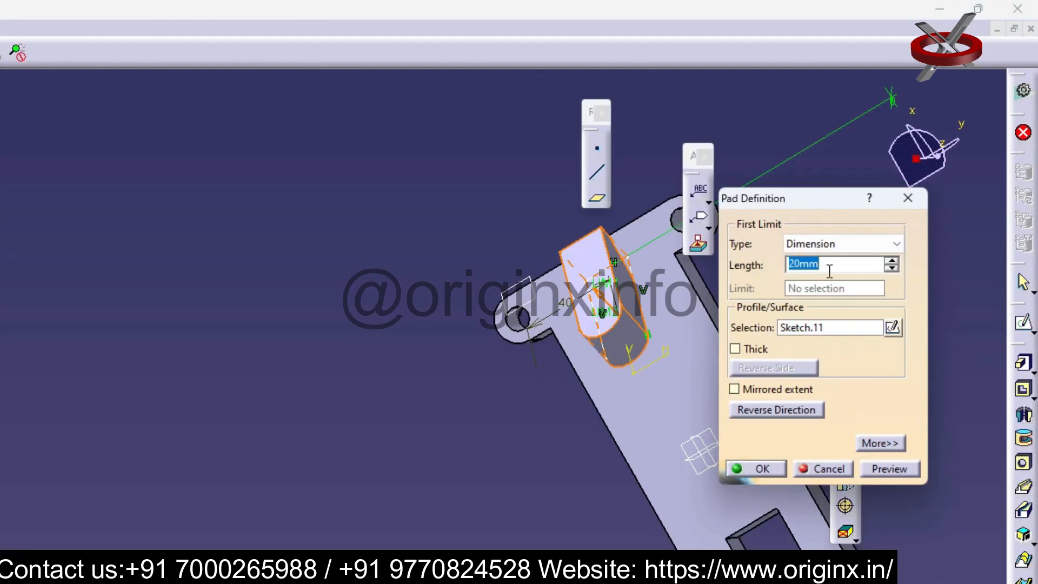
click(777, 409)
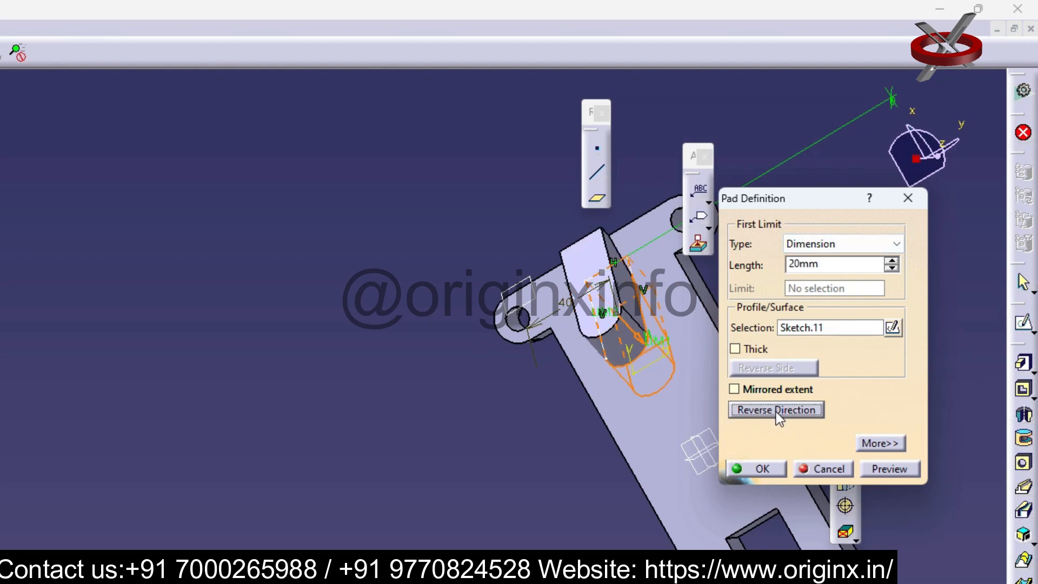
click(770, 469)
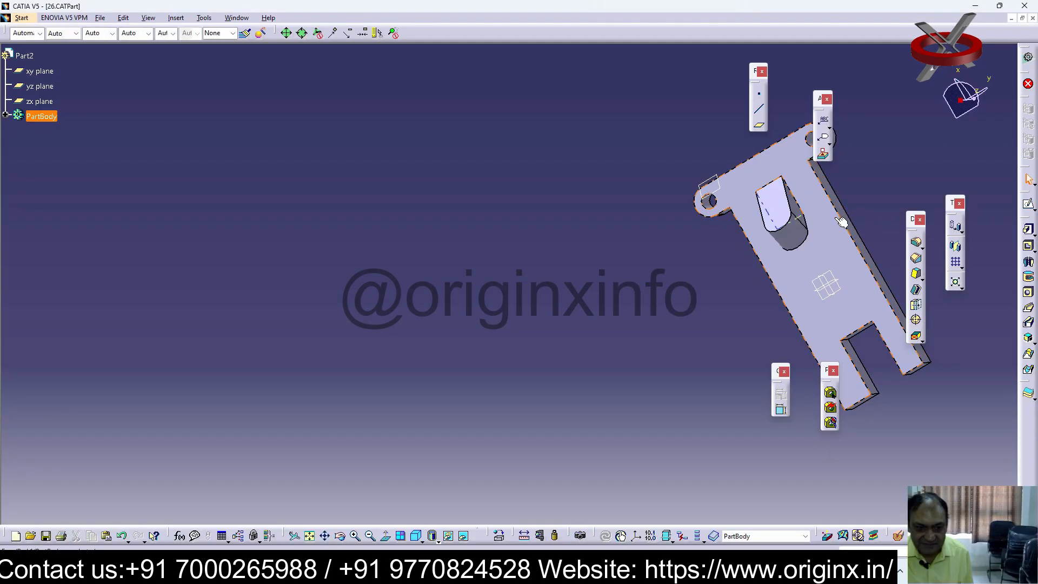
Start a sketch on the outer flat face of the round-ended pad
middle_drag(841, 221, 723, 203)
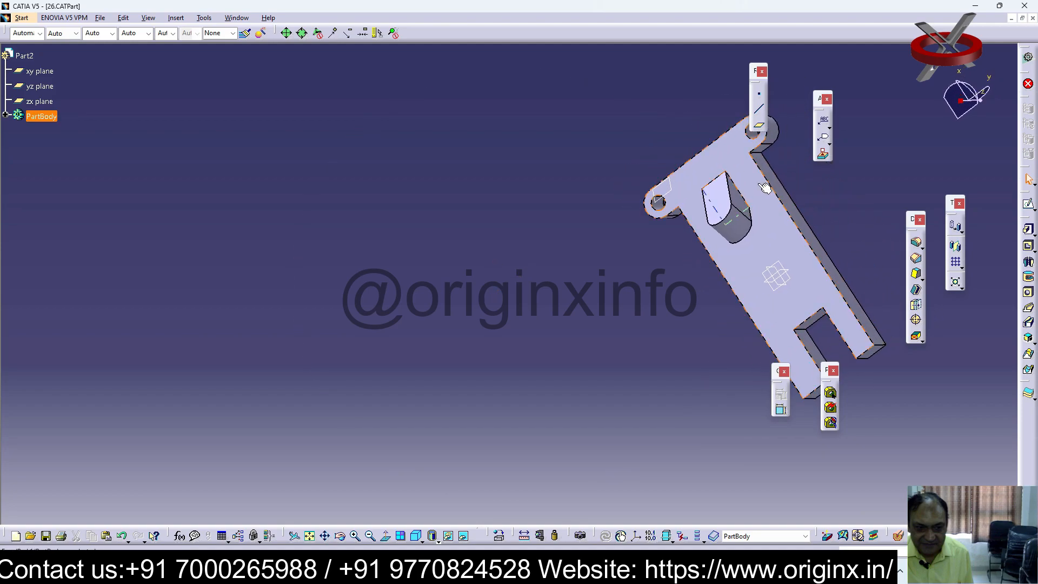
double_click(720, 192)
click(862, 301)
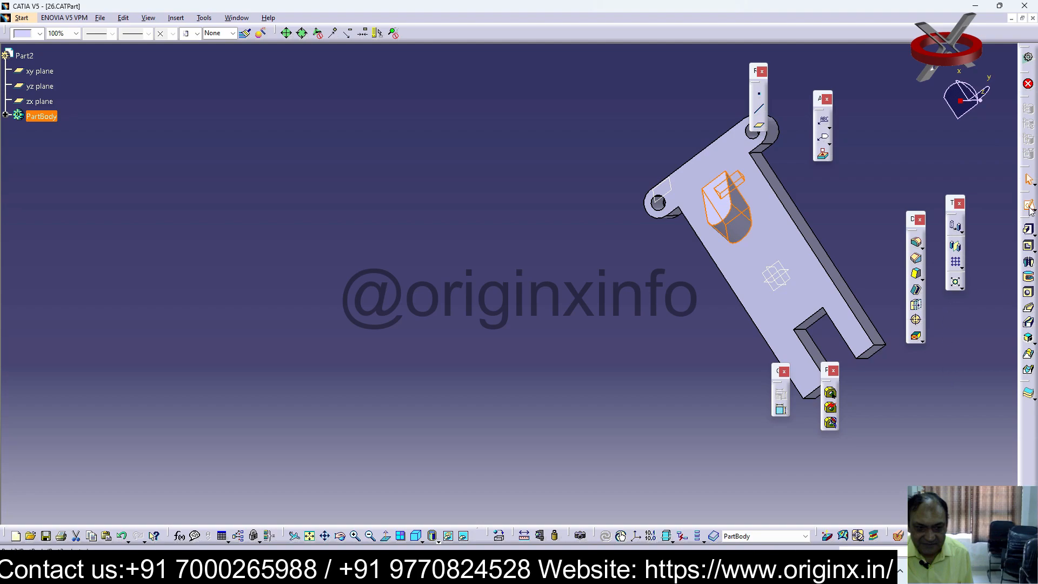
click(1029, 206)
click(723, 203)
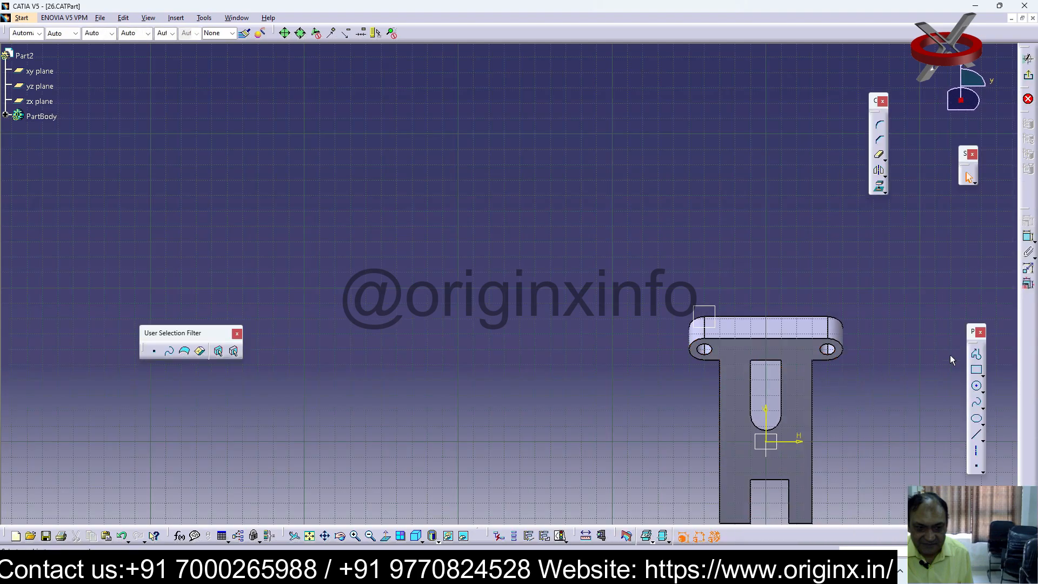
Sketch a circle about 20 mm in diameter near the centre of the pad's rounded end
click(978, 388)
click(765, 412)
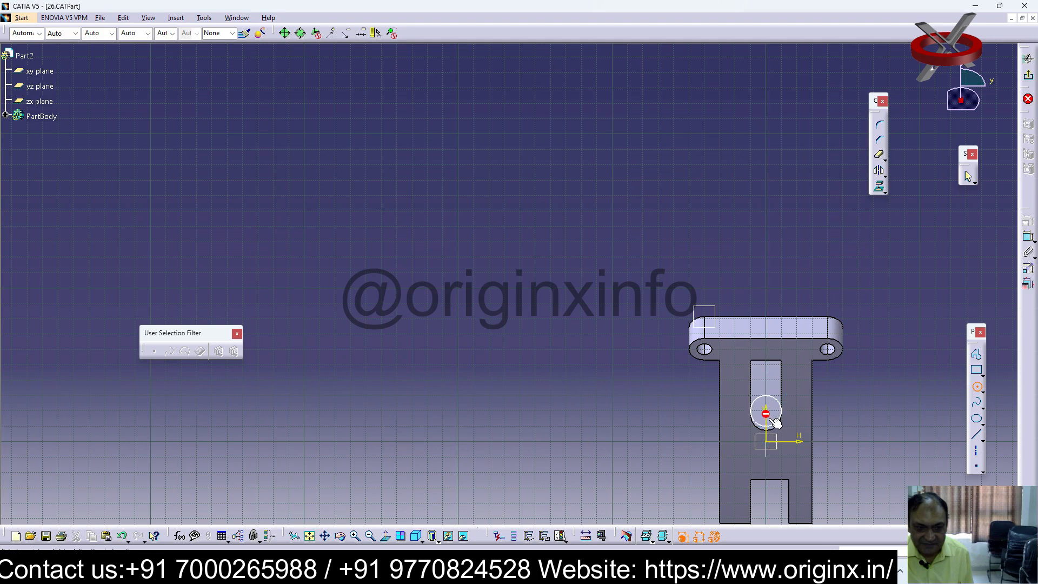
click(772, 425)
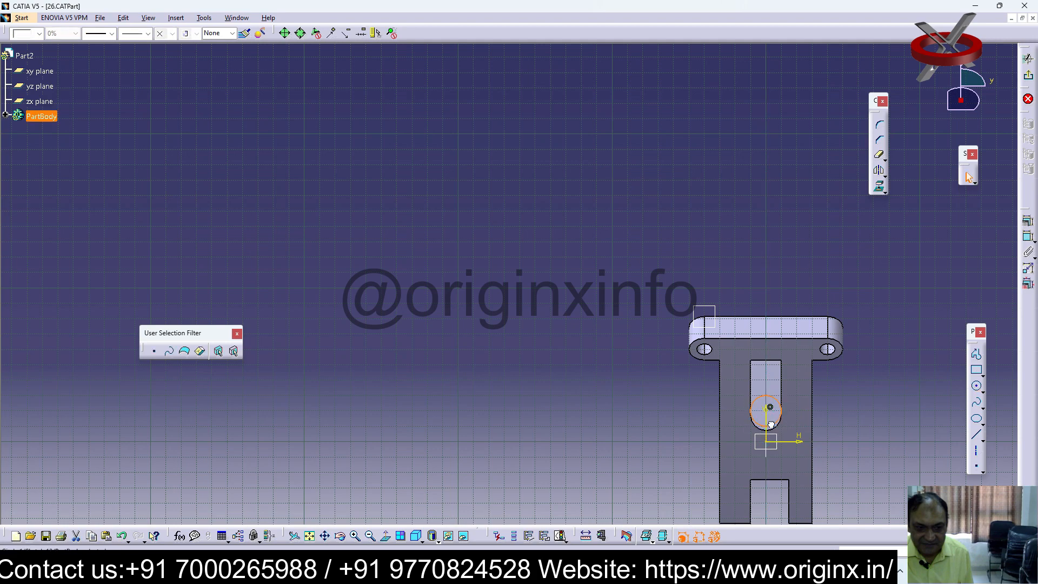
click(884, 393)
Constrain the circle to be concentric with the pad's rounded end
click(356, 536)
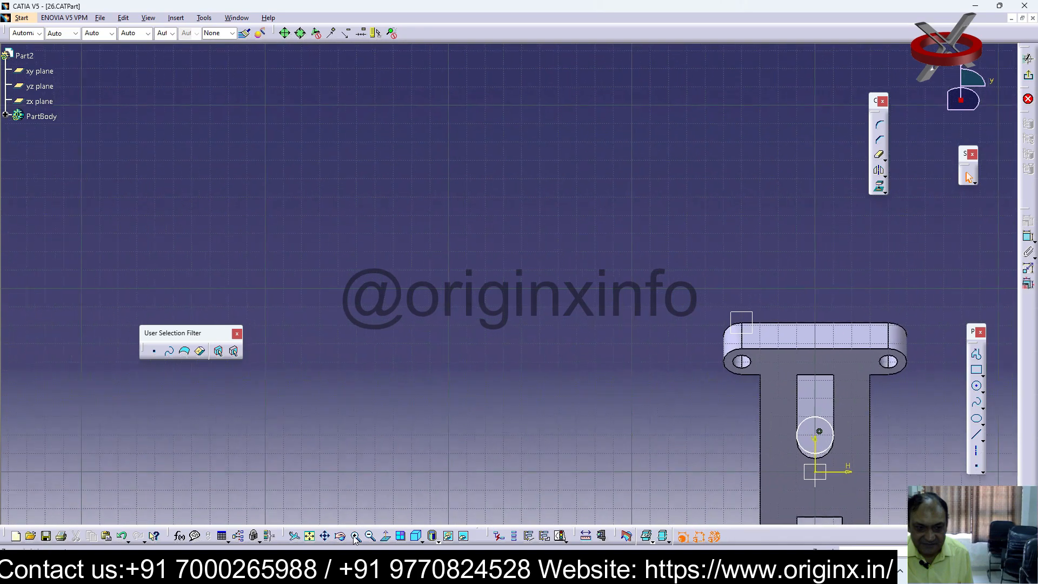
click(309, 536)
middle_drag(839, 219, 802, 197)
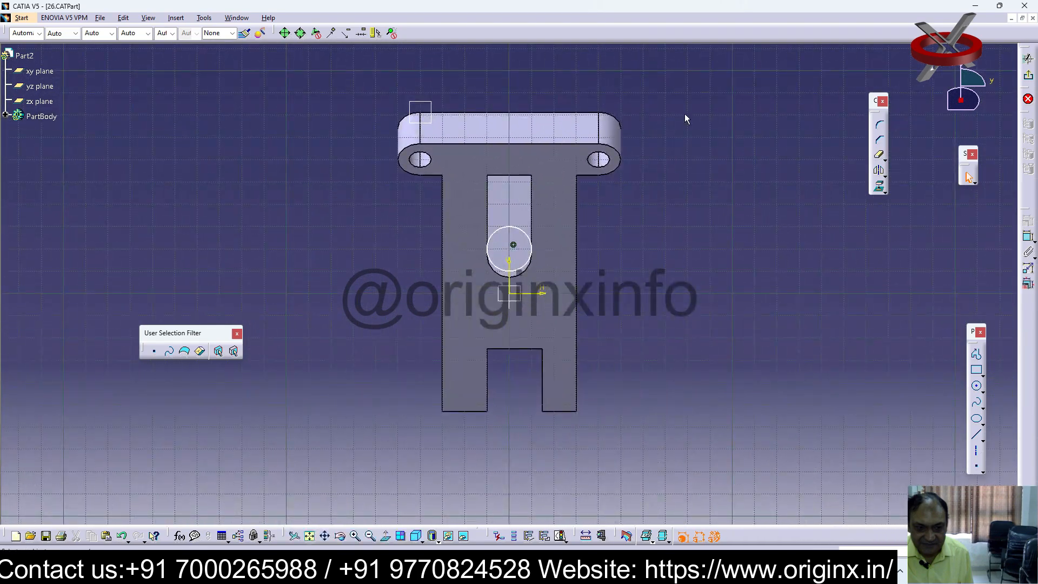
click(510, 226)
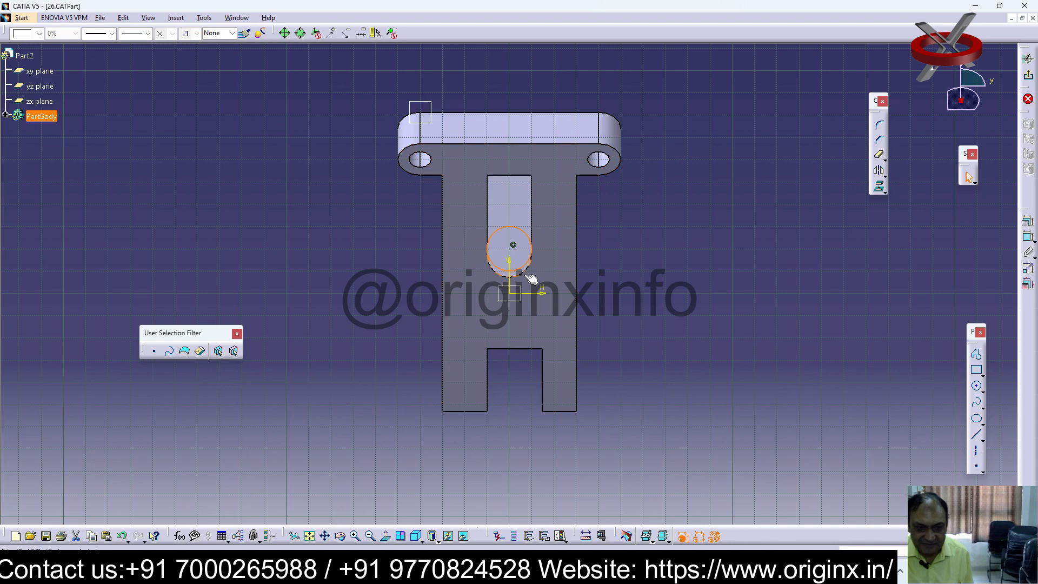
click(1029, 221)
click(969, 291)
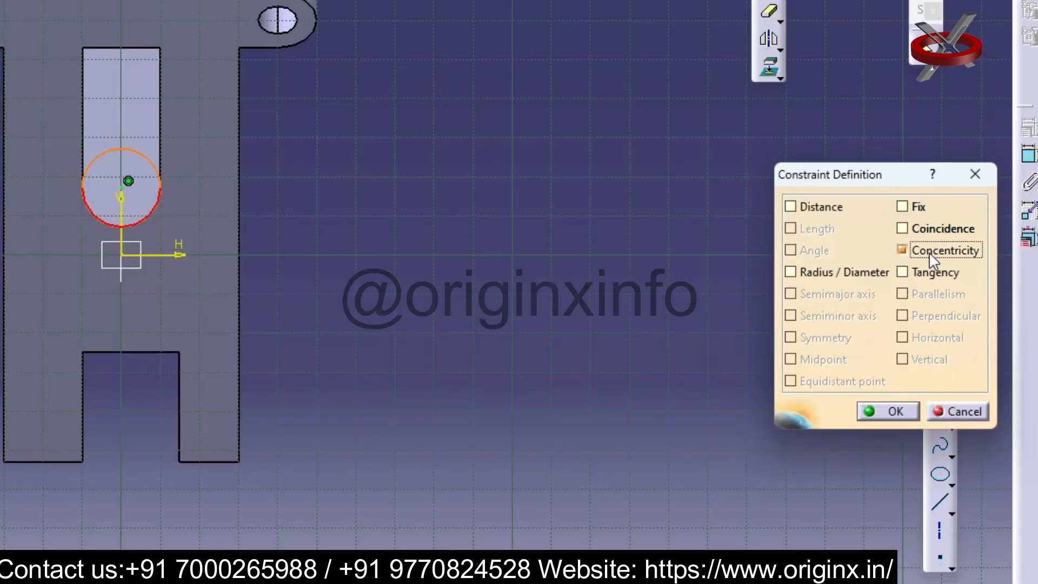
click(892, 412)
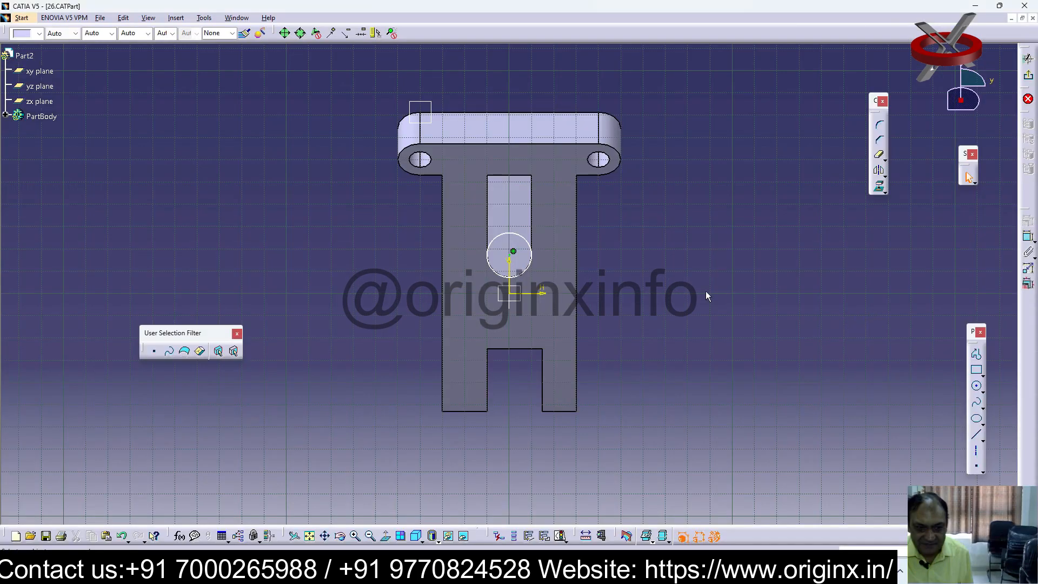
Reopen the circle's sketch, try to dimension the circle's distance from the pad's straight upper edge, and undo that dimension
click(1029, 78)
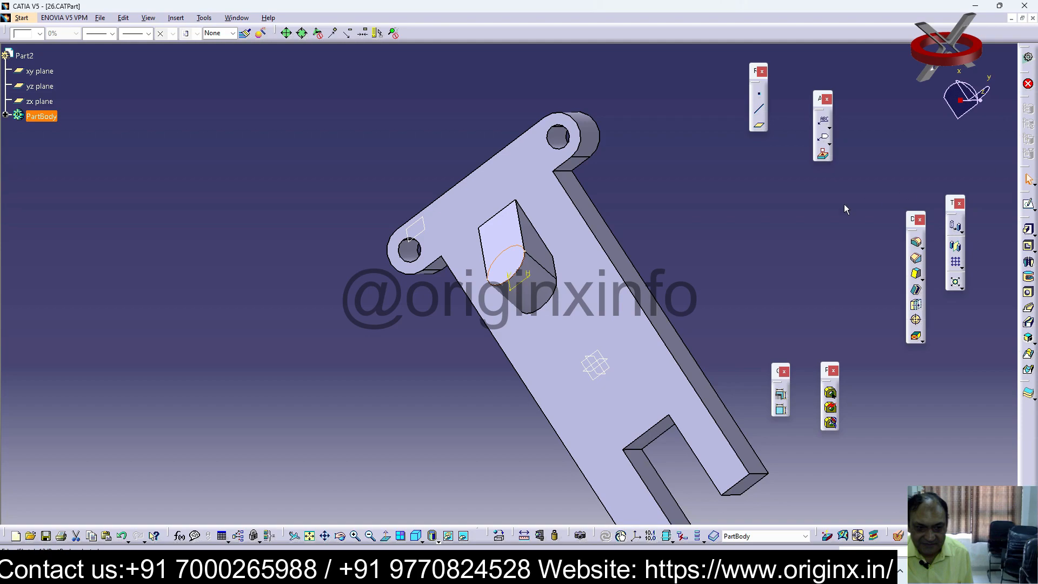
click(1029, 204)
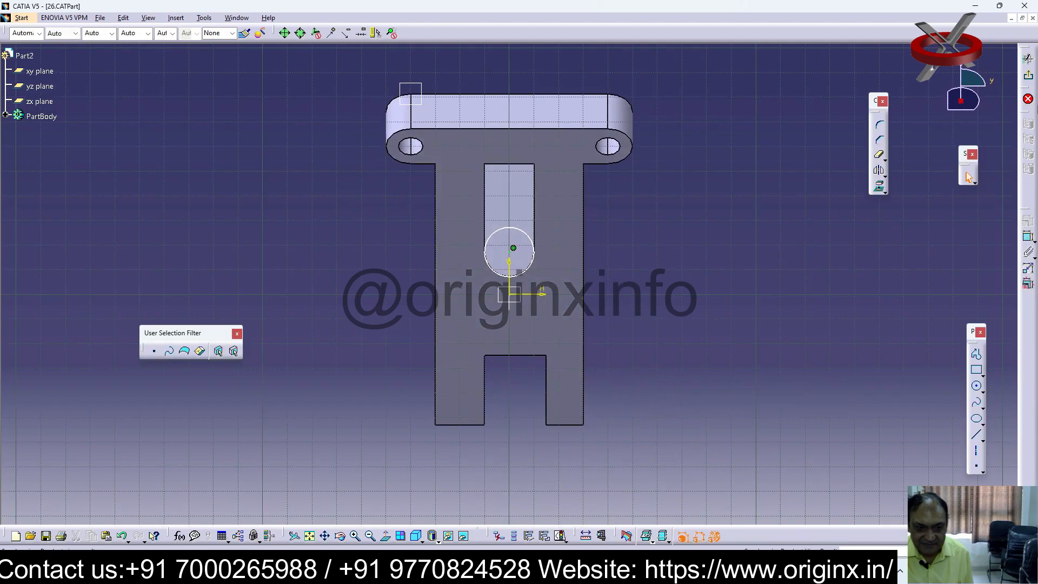
click(1029, 238)
click(529, 238)
click(530, 164)
click(571, 207)
double_click(571, 207)
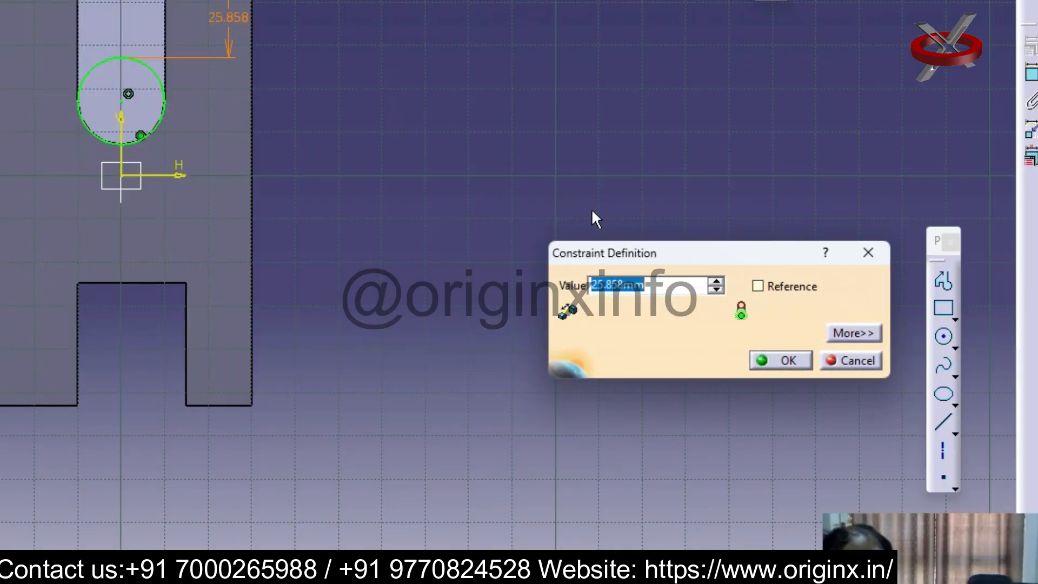
key(Return)
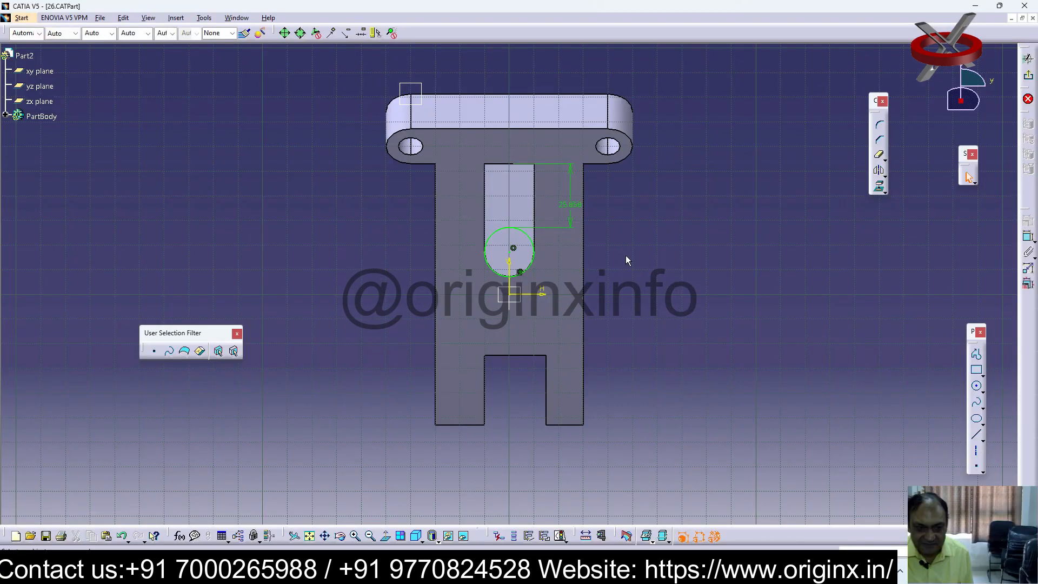
key(ctrl+z)
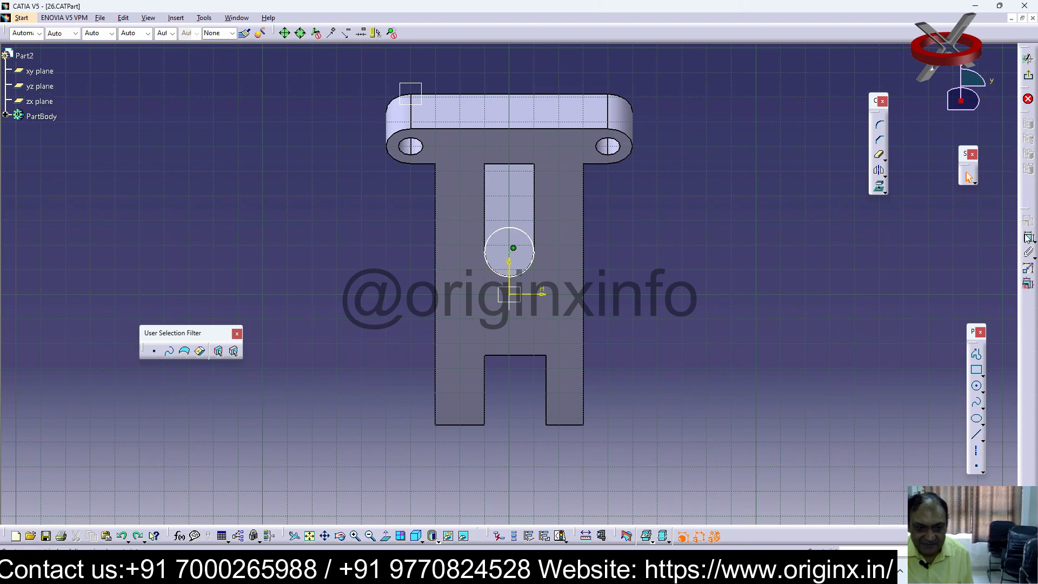
Dimension the circle and set its diameter to 10 mm
click(530, 238)
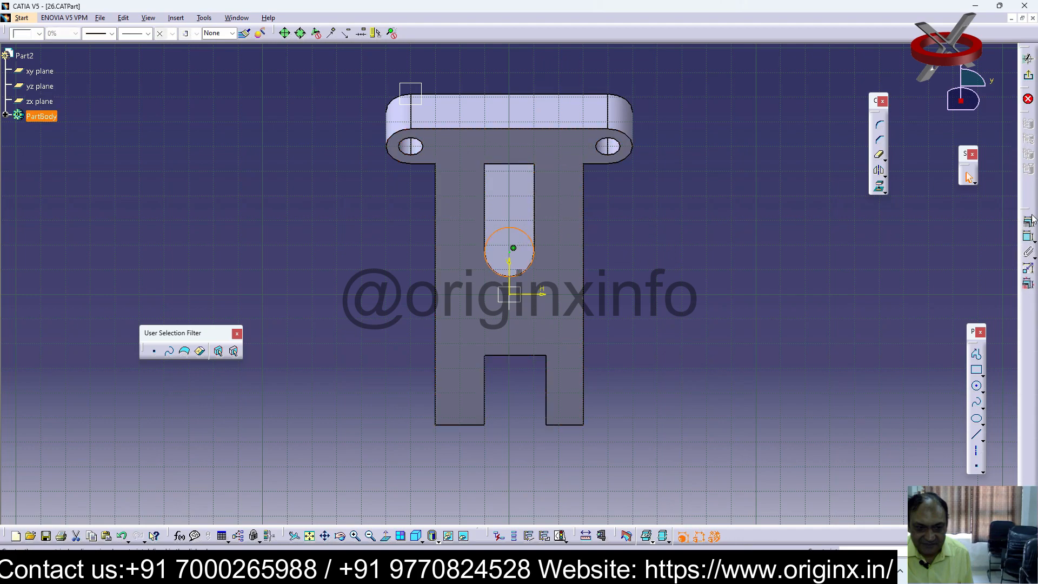
click(652, 248)
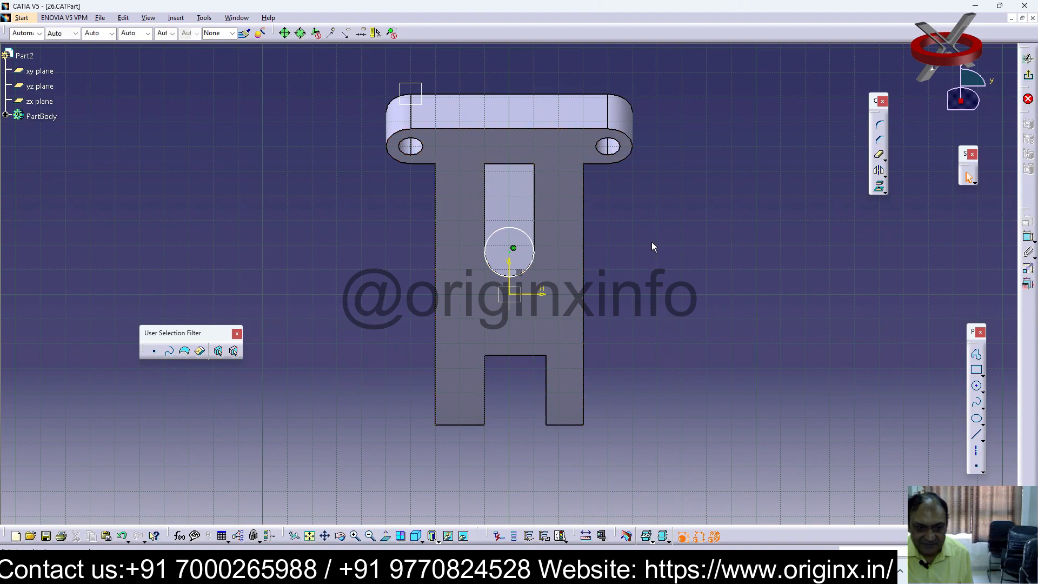
click(527, 234)
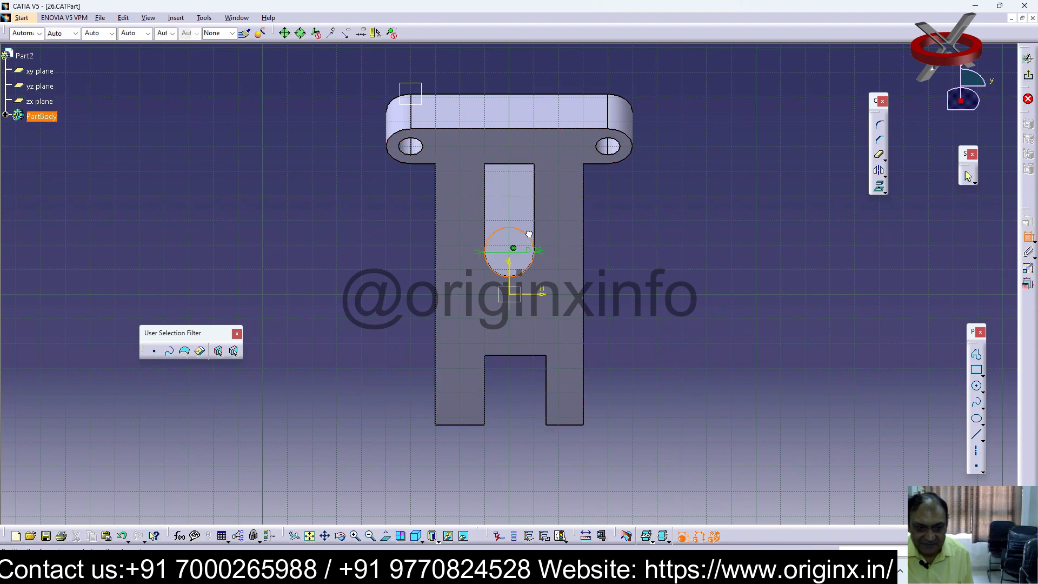
click(678, 229)
double_click(681, 229)
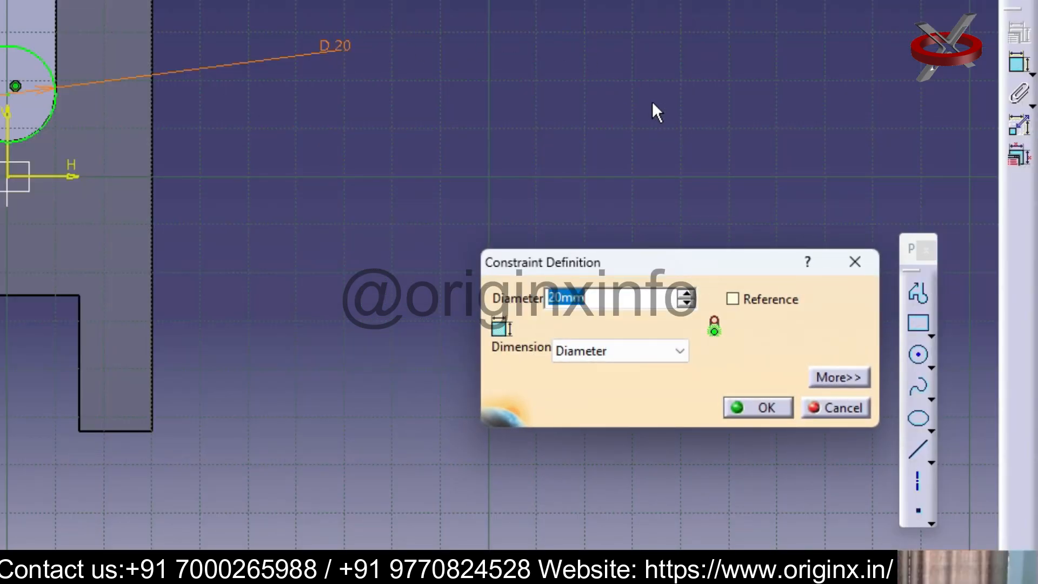
text(1)
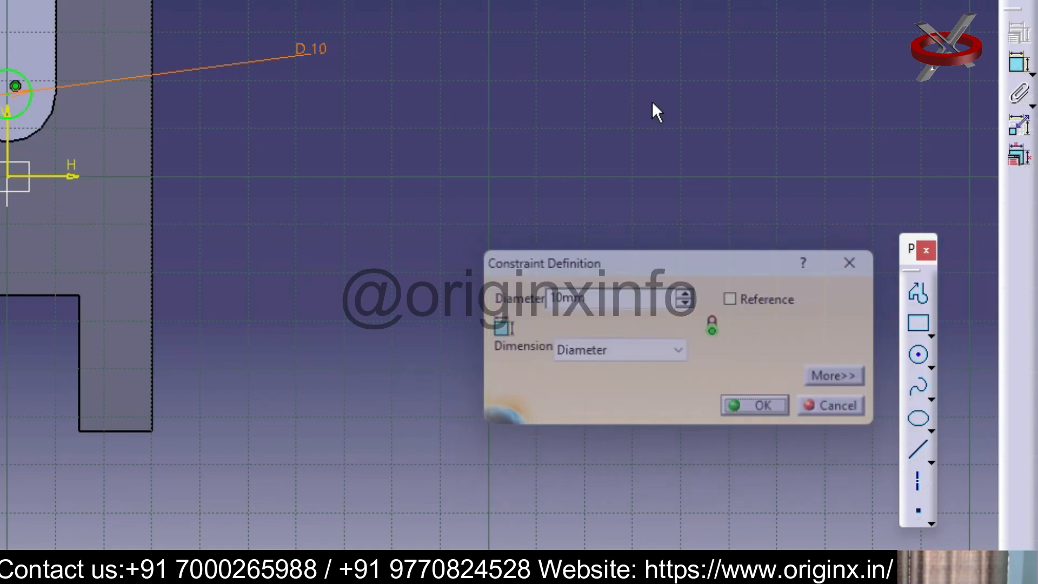
key(Return)
click(783, 231)
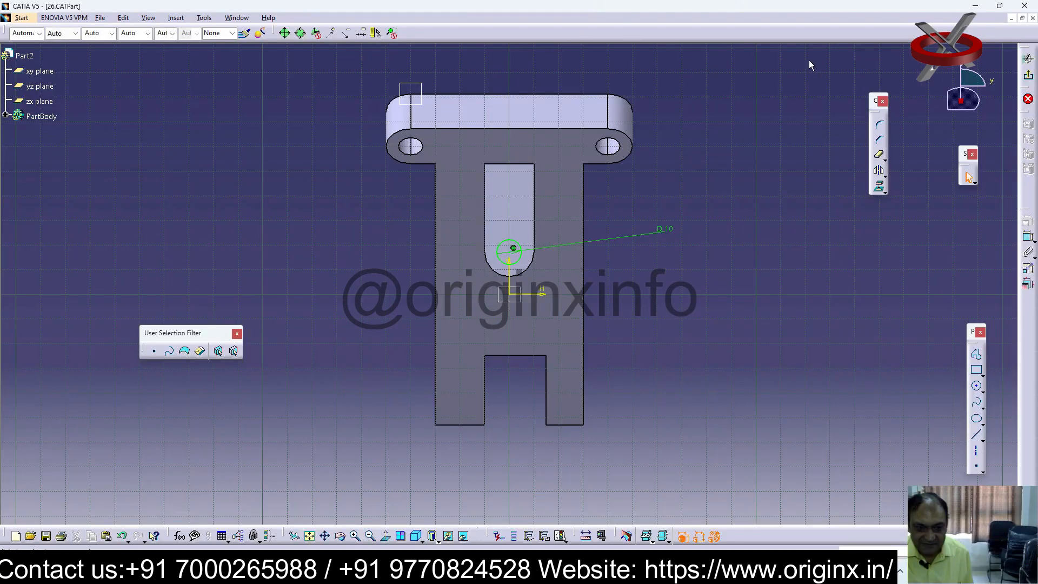
Leave the sketch and cut a pocket from the 10 mm circle with the limit type Up to last
click(1028, 75)
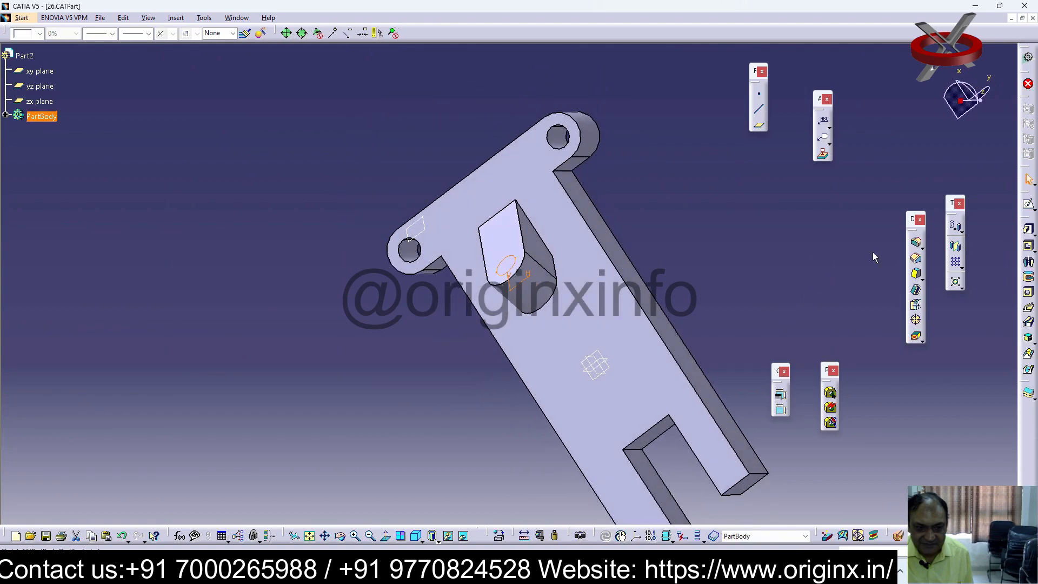
click(1028, 245)
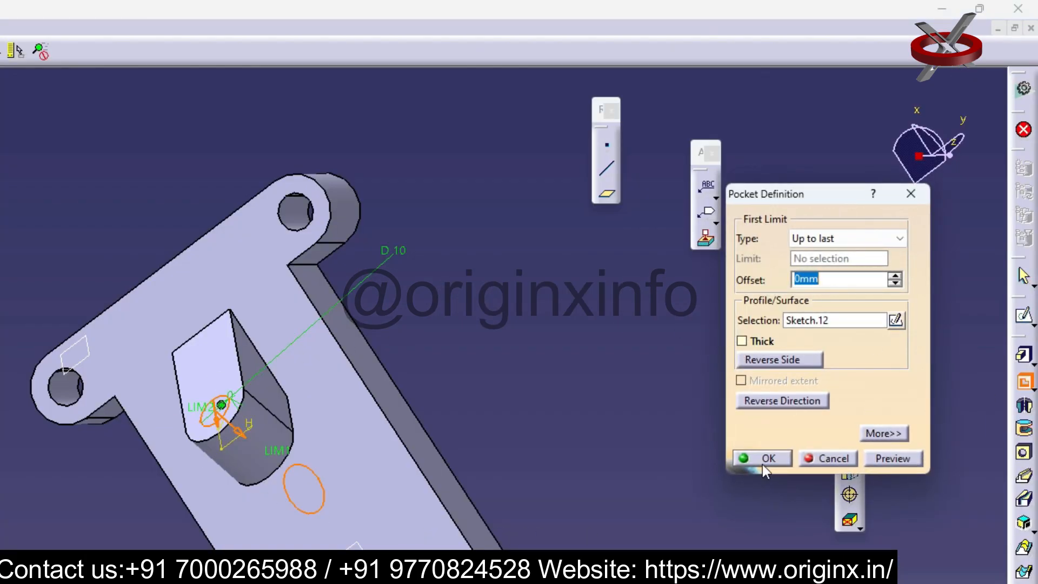
click(763, 465)
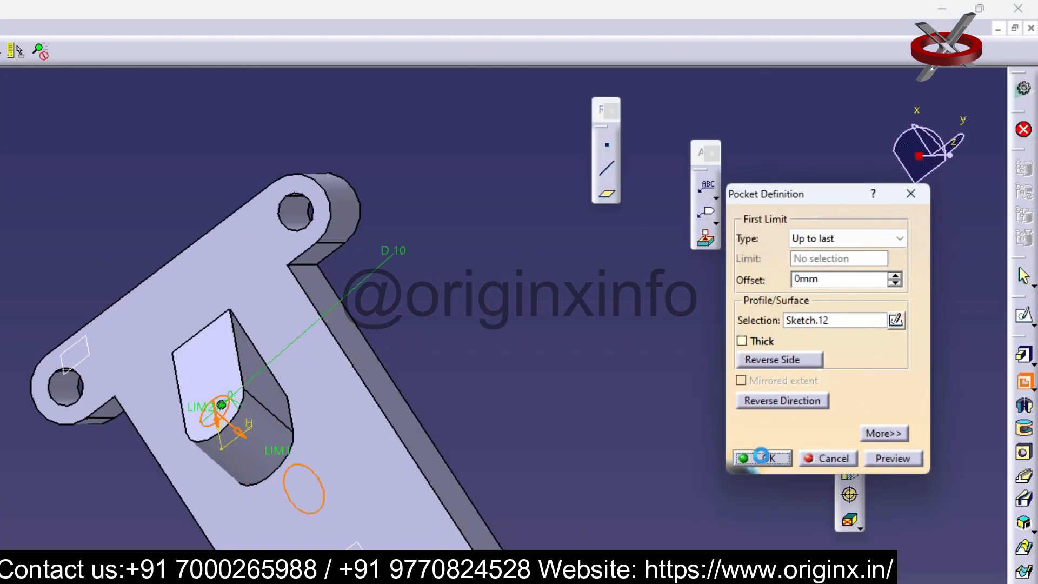
Check the round-ended pad's definition from the side and close it
middle_drag(641, 289, 481, 323)
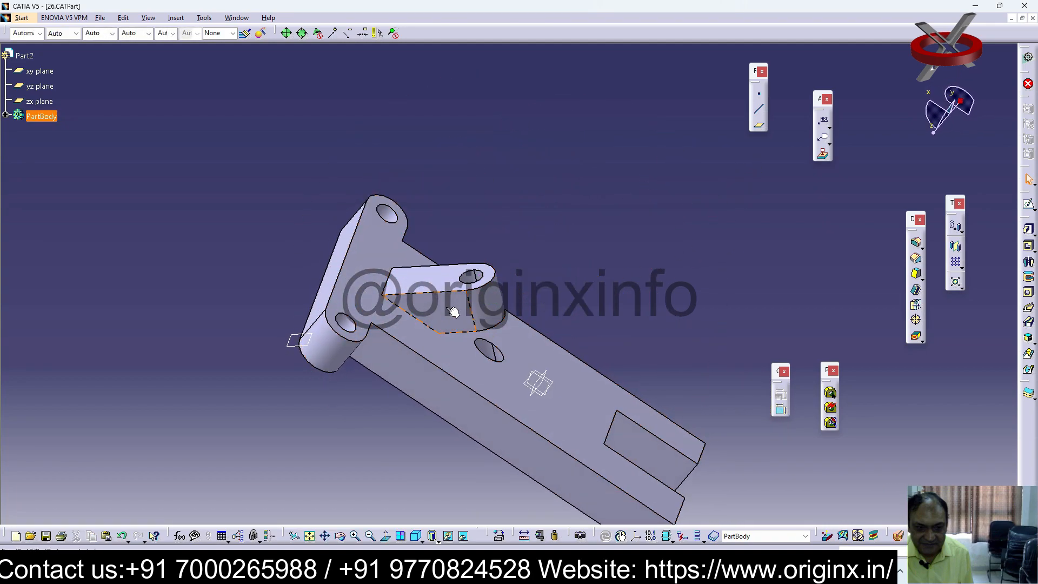
double_click(435, 281)
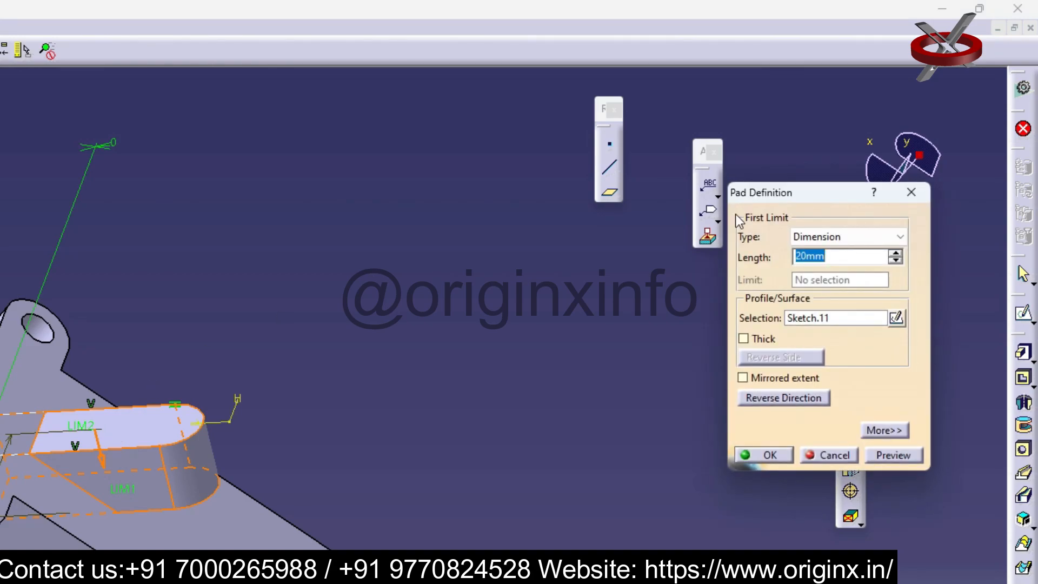
click(911, 194)
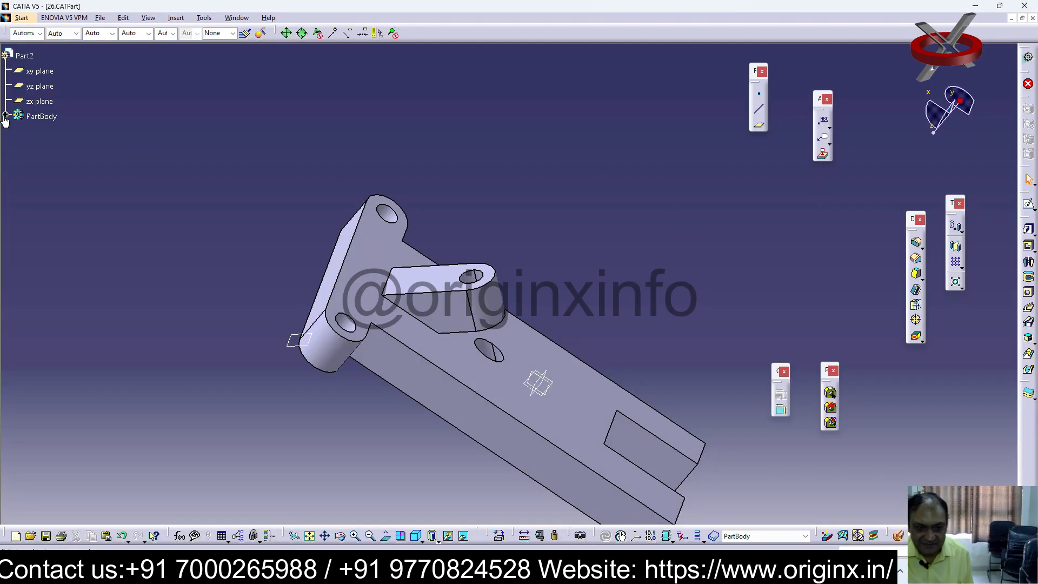
Reopen the hole circle's sketch and try to add a dimension from the pad's long straight edge
click(5, 116)
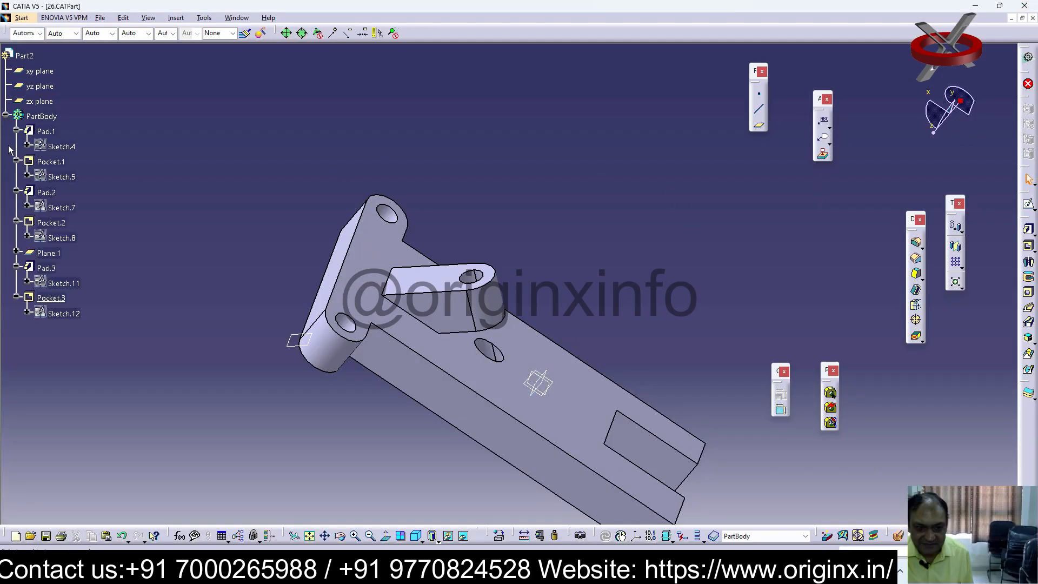
double_click(63, 313)
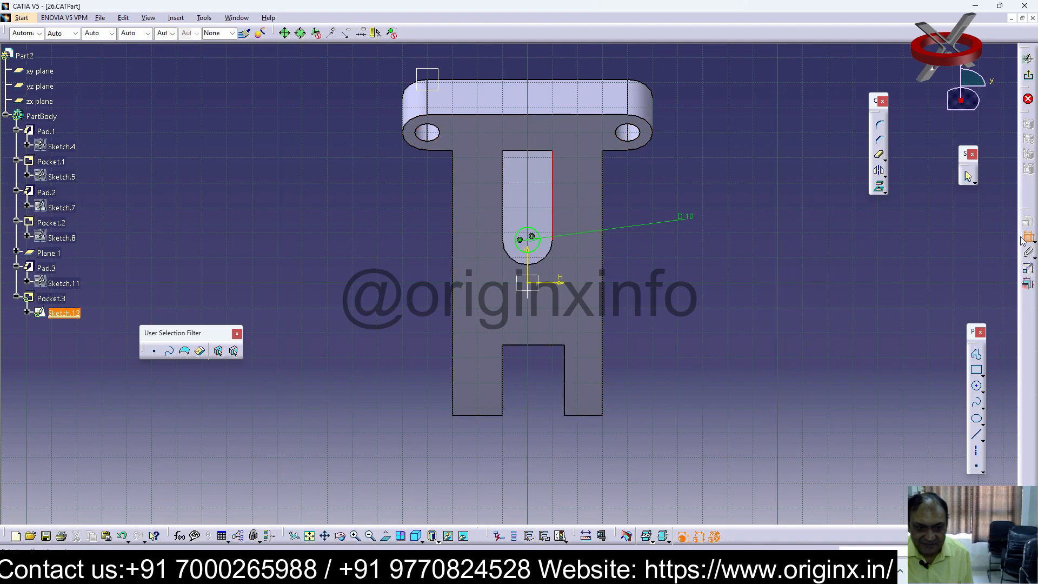
click(560, 205)
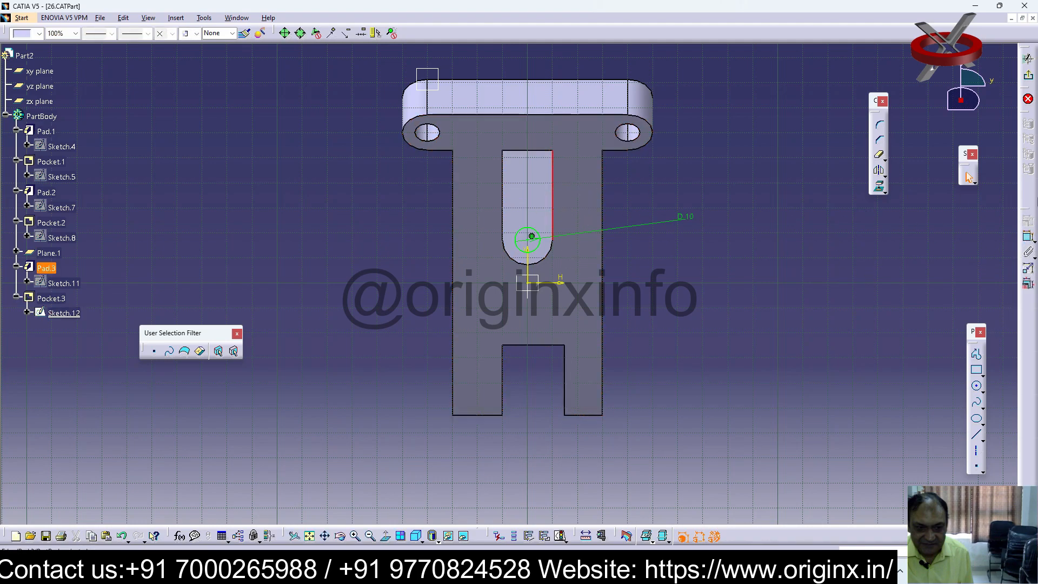
click(559, 206)
key(Escape)
Set the hole circle's diameter to 15 mm and leave the sketch
double_click(692, 218)
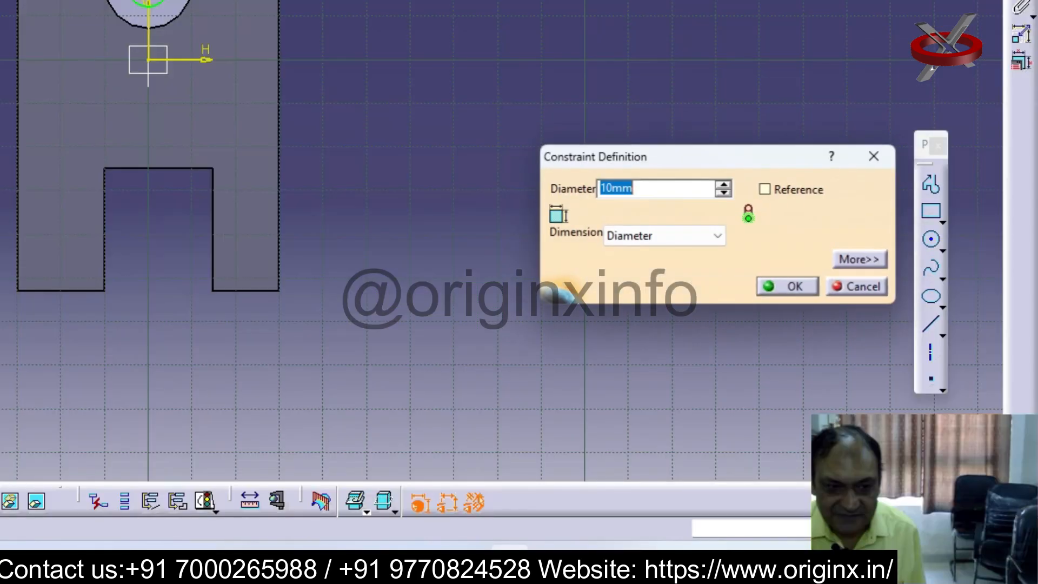
text(15)
key(Return)
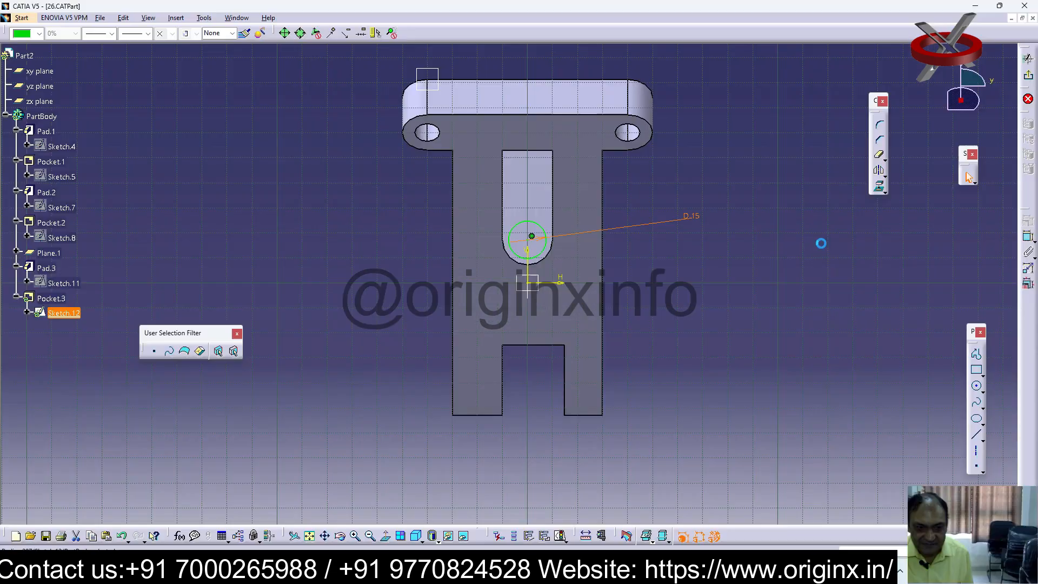
click(630, 19)
click(546, 265)
key(ctrl+q)
mouse_move(546, 265)
middle_down()
mouse_move(592, 295)
mouse_move(675, 280)
middle_up()
click(677, 279)
Undo the last change to the hole circle's diameter
key(ctrl+z)
key(ctrl+z)
middle_drag(657, 281, 657, 281)
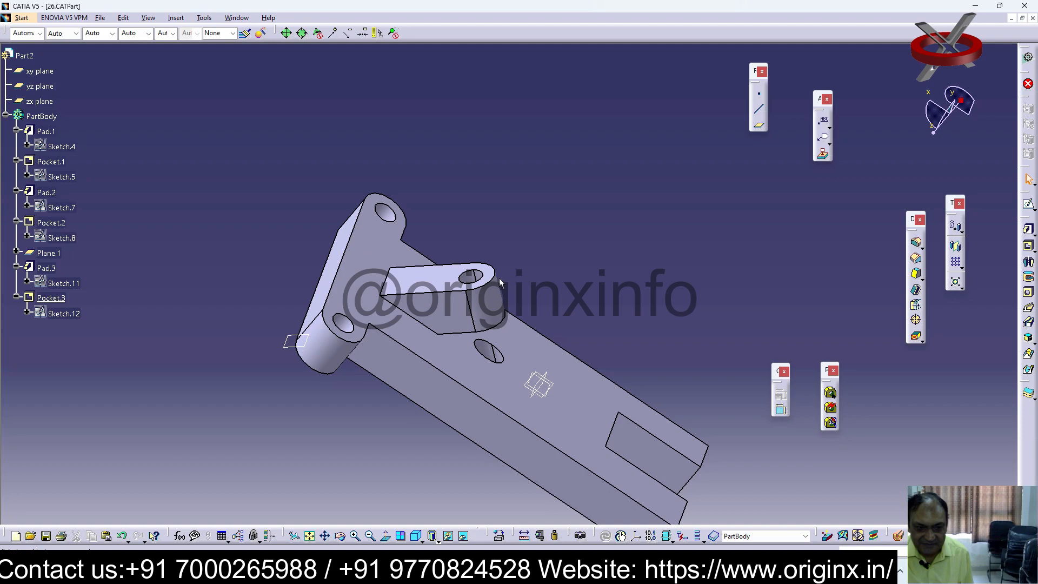
Try an offset of -2 mm on the hole pocket's Up to last limit and discard it
middle_drag(605, 336, 527, 292)
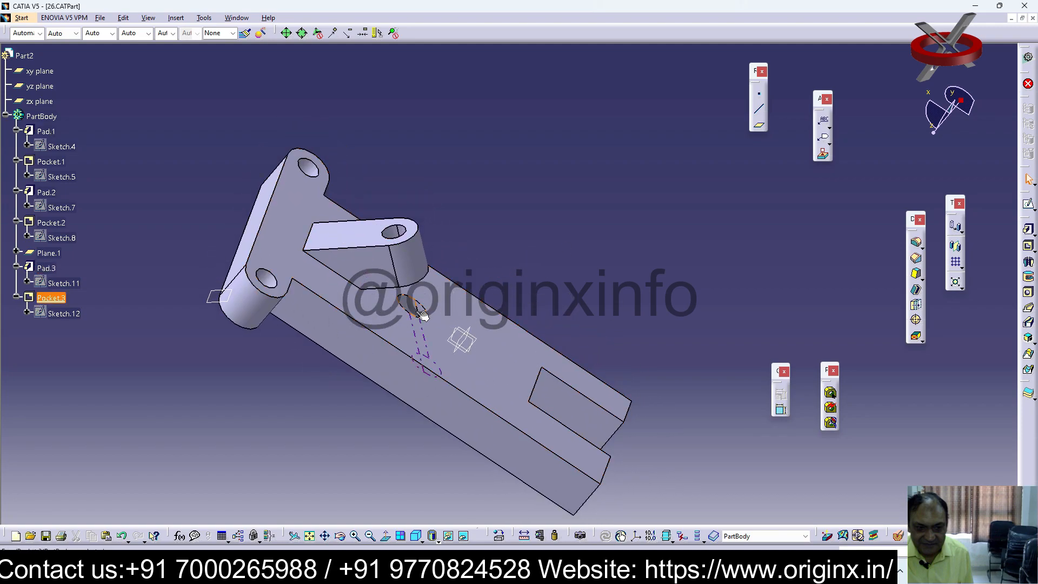
double_click(411, 297)
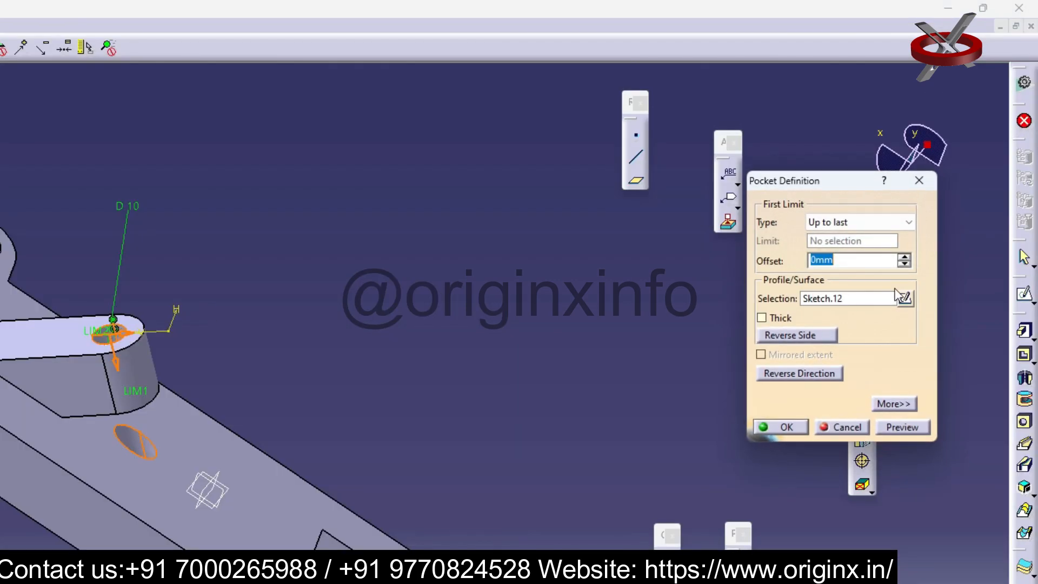
click(904, 263)
click(904, 264)
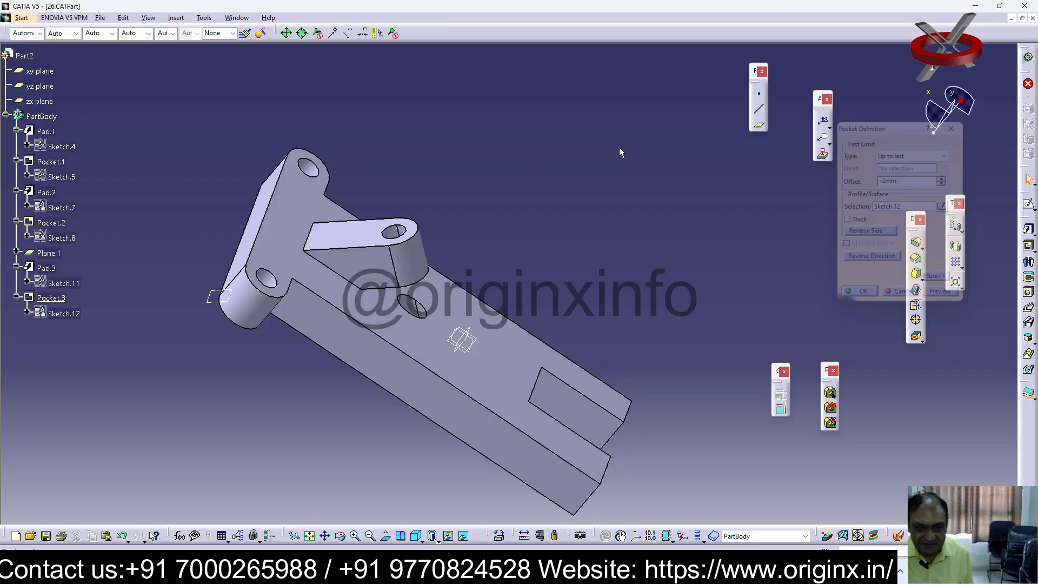
click(919, 181)
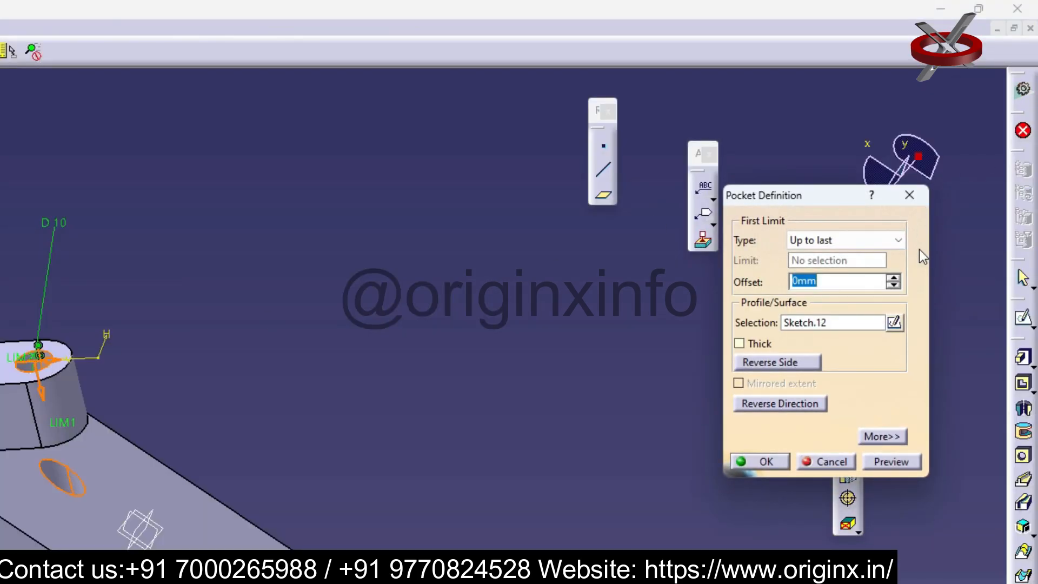
Change the hole pocket's limit type to Dimension, adjust its depth and apply the change
click(900, 243)
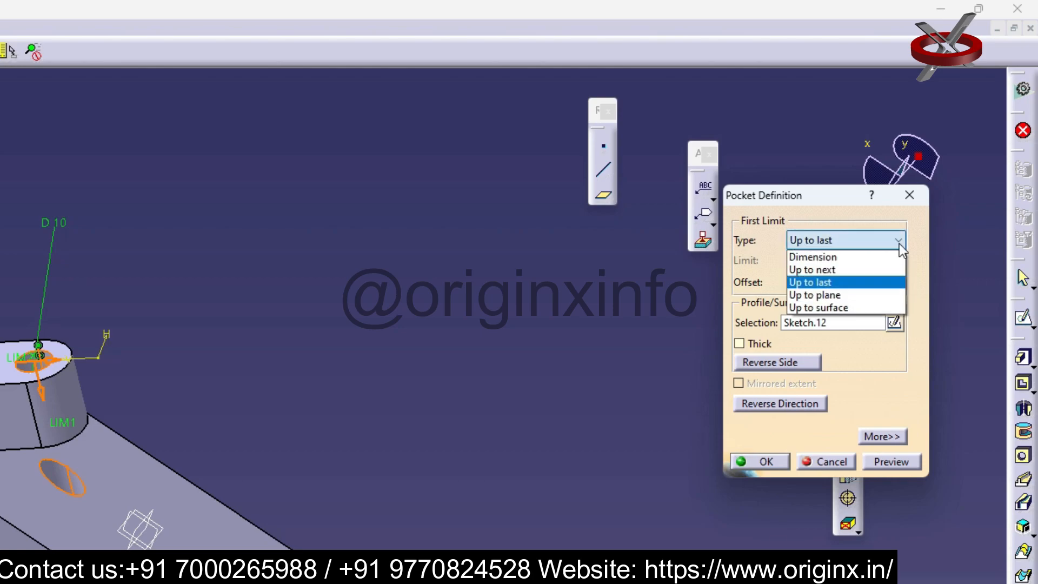
click(838, 255)
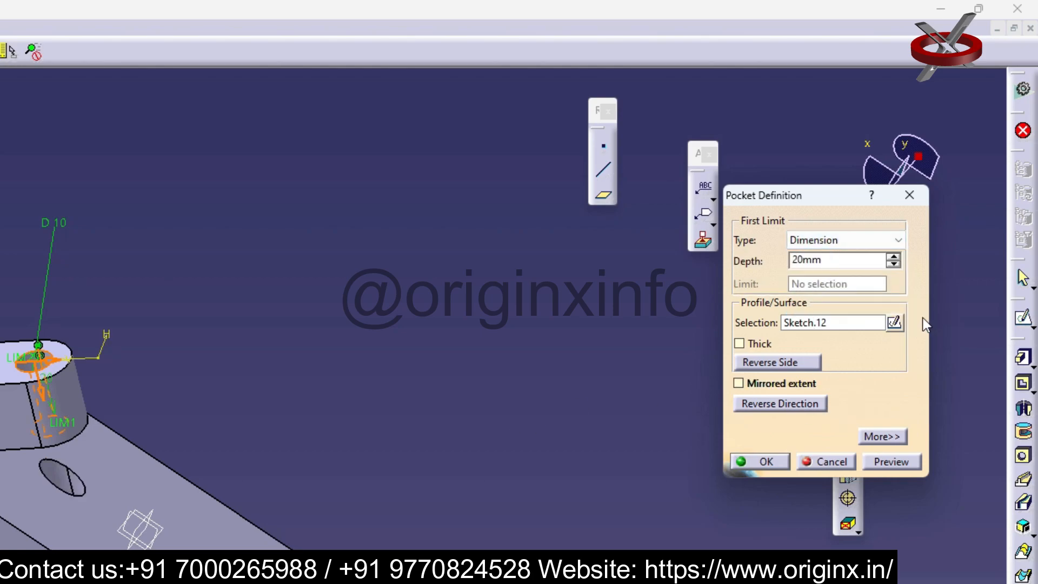
click(894, 257)
click(893, 257)
click(768, 460)
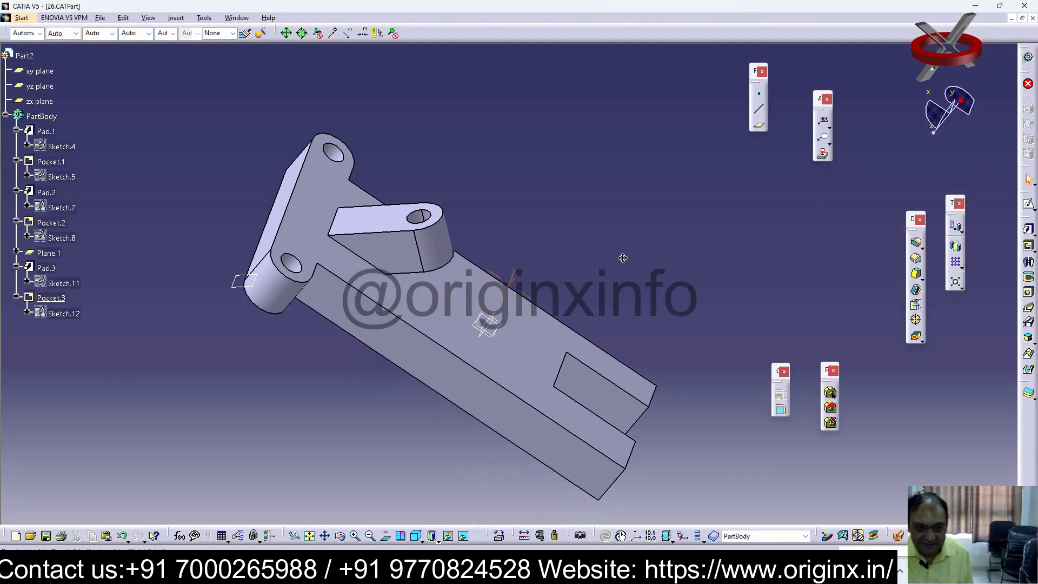
Check the round-ended pad's definition, and try to dimension the pad's long straight edge in the hole circle's sketch
middle_drag(623, 257, 508, 278)
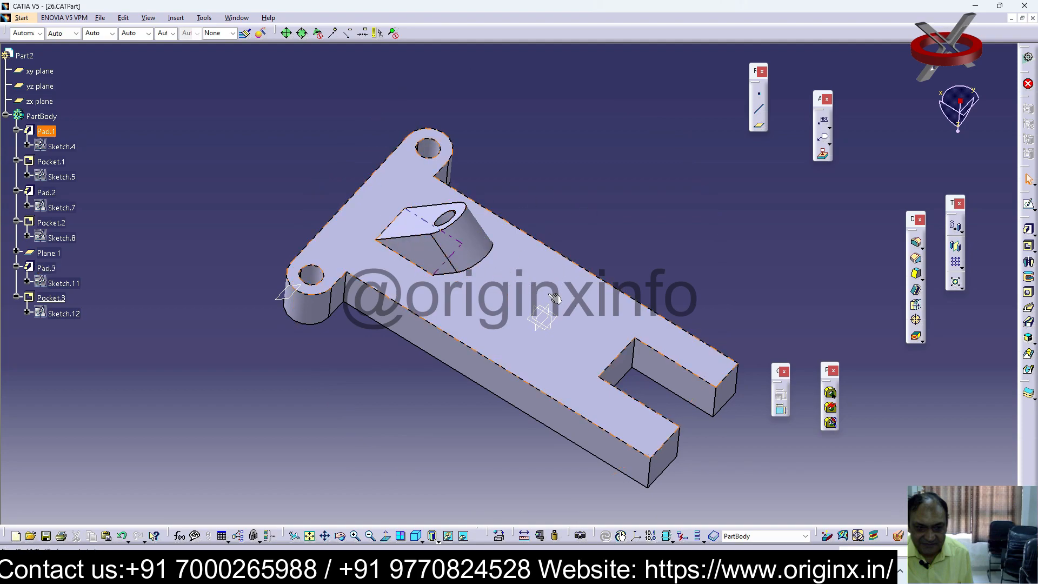
double_click(417, 222)
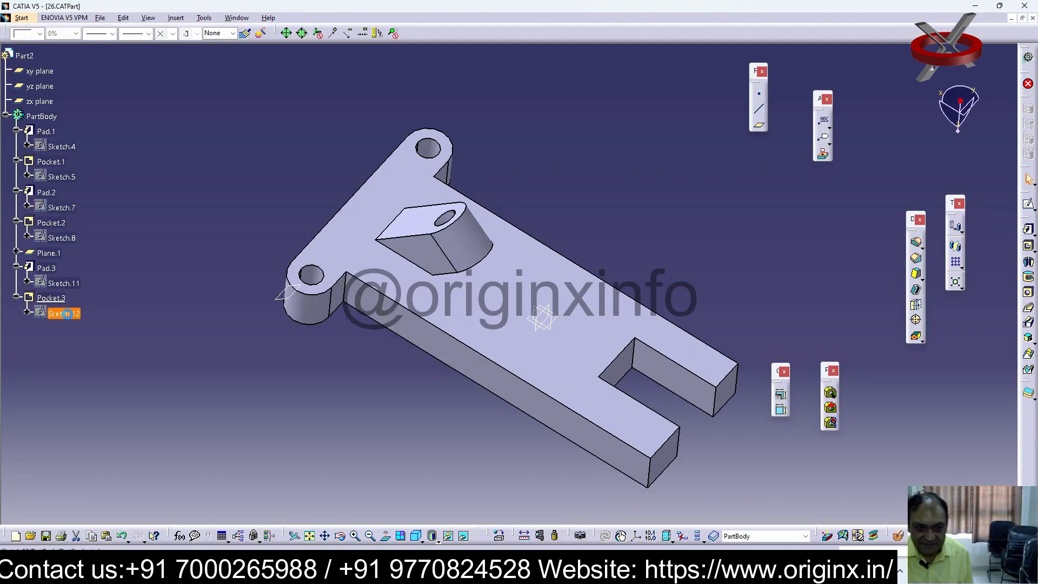
double_click(63, 313)
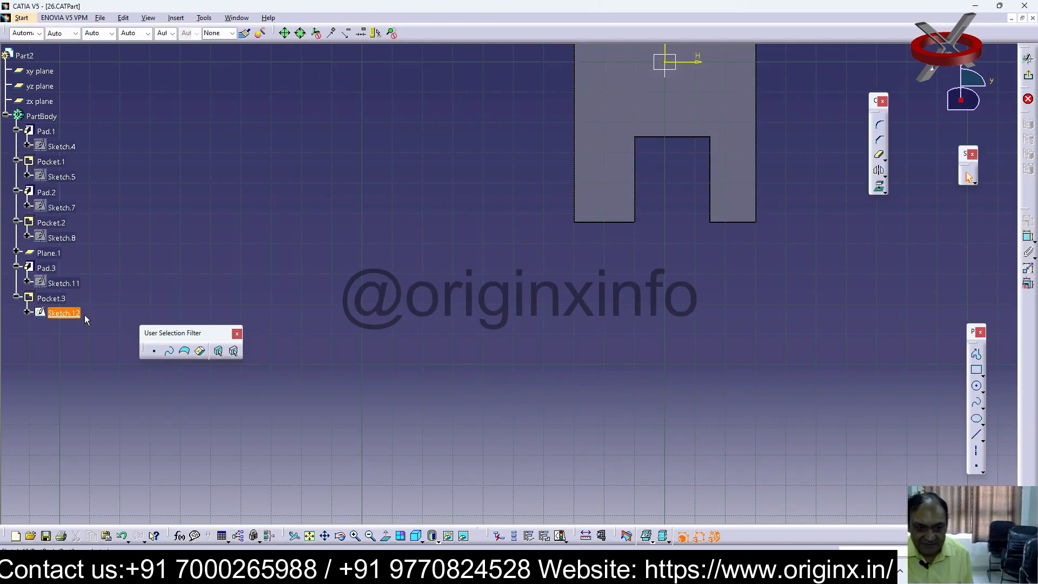
click(311, 536)
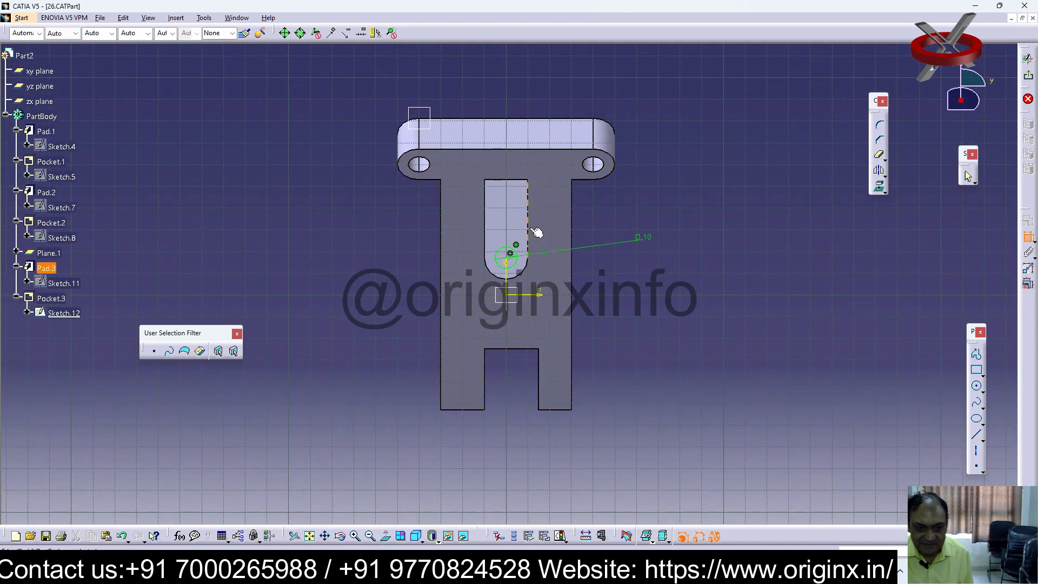
click(1029, 238)
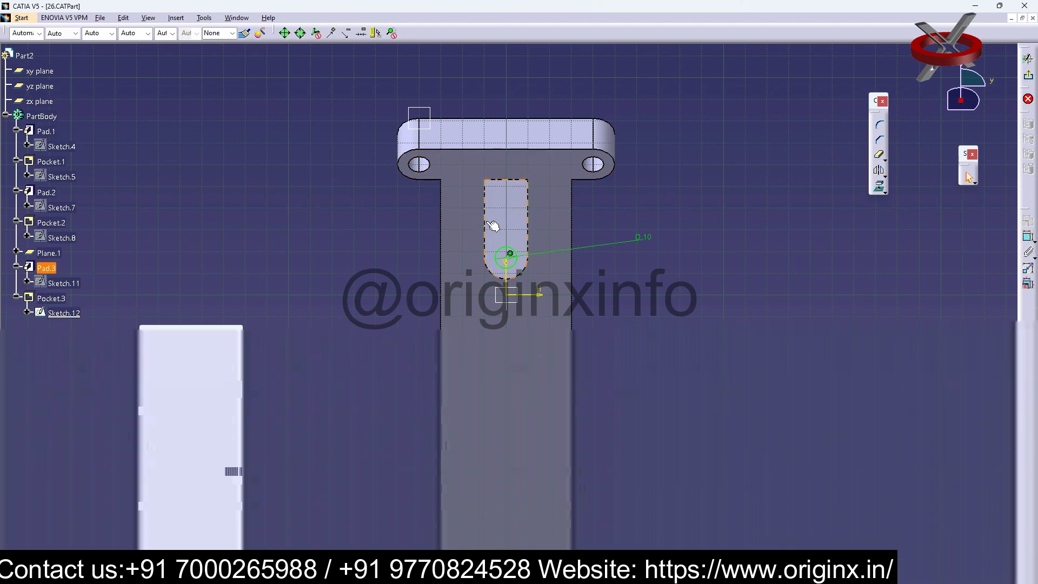
click(487, 223)
click(759, 308)
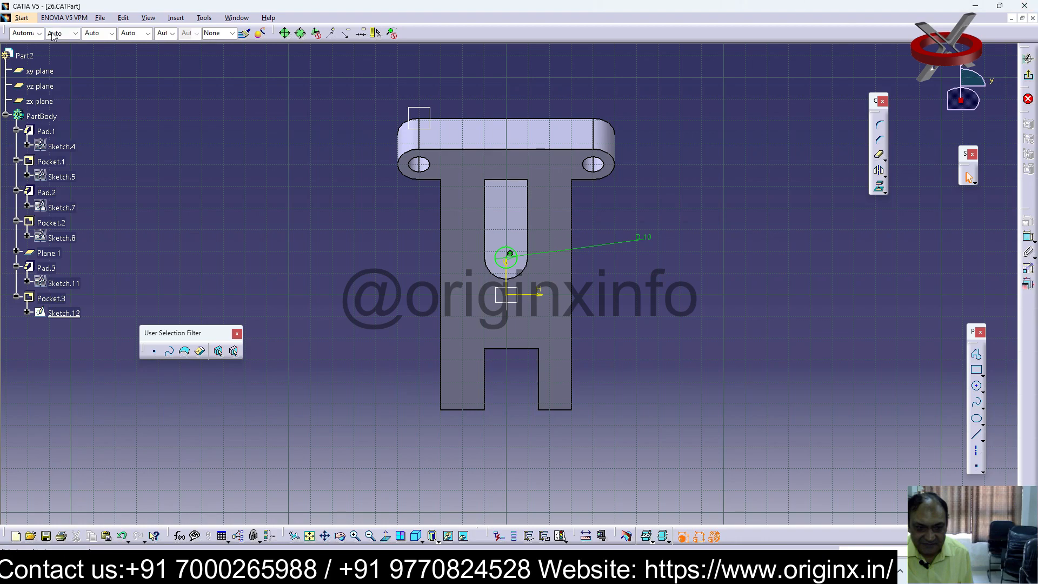
Create a new document of type Part
click(101, 20)
click(202, 140)
click(100, 19)
click(183, 50)
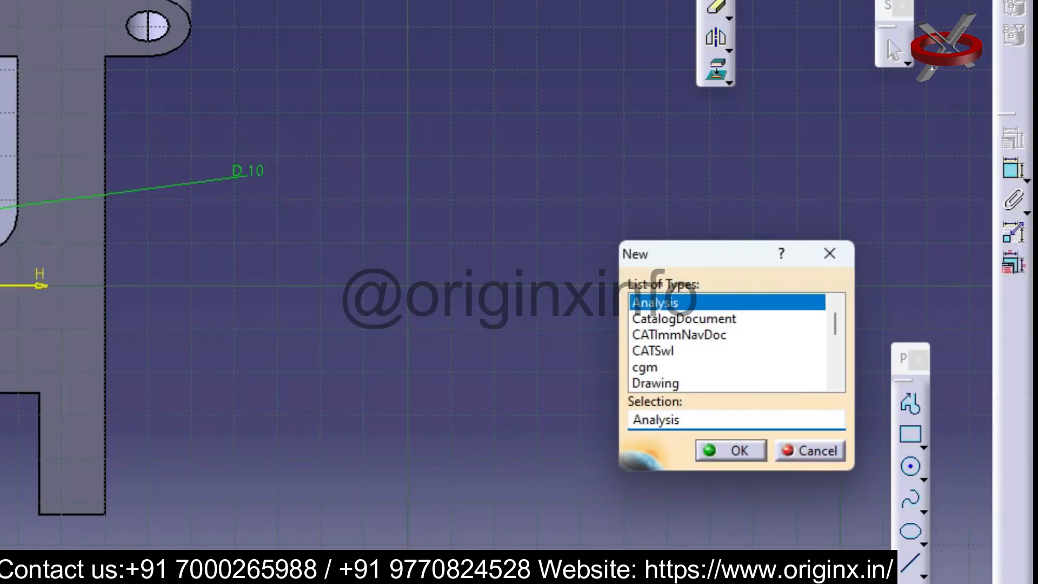
click(834, 367)
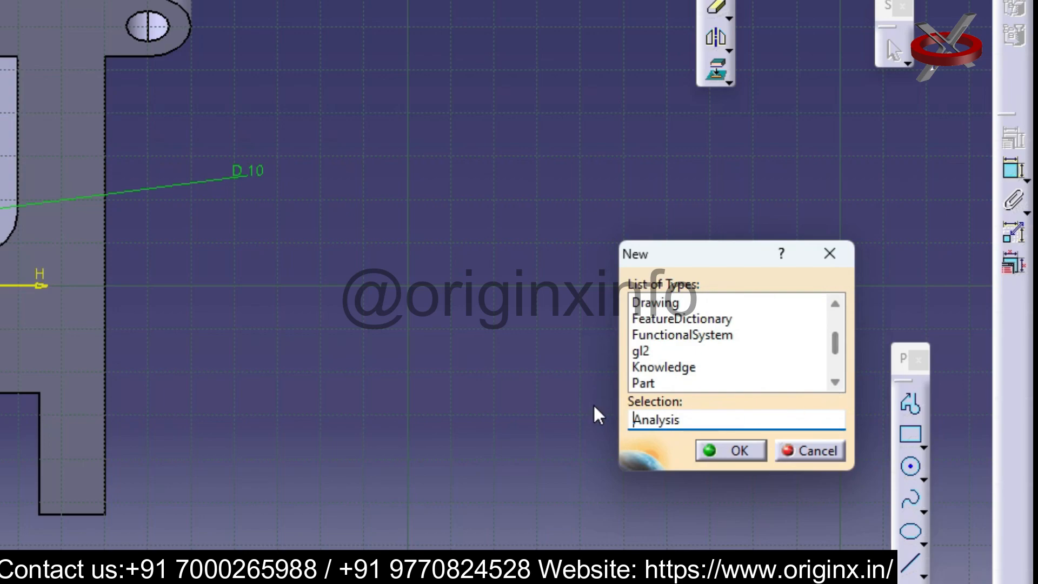
click(644, 383)
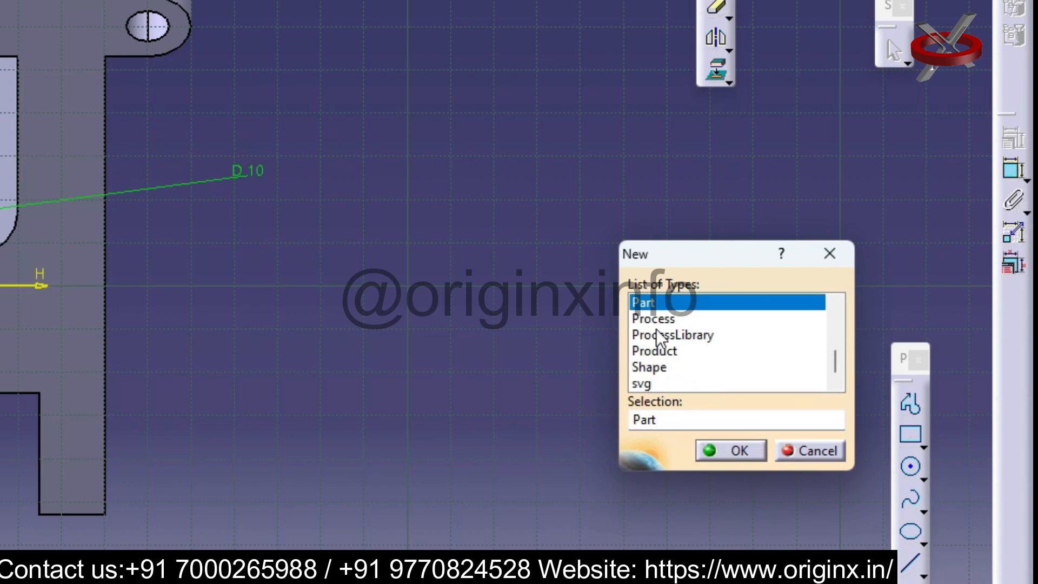
click(740, 456)
click(366, 517)
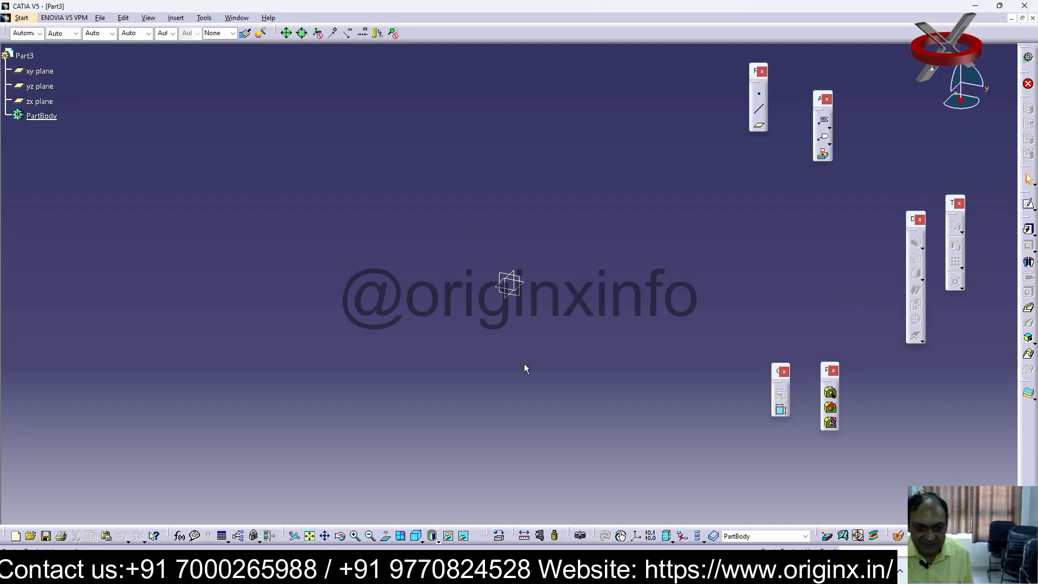
Sketch a circle centred on the origin on the xy plane
click(40, 71)
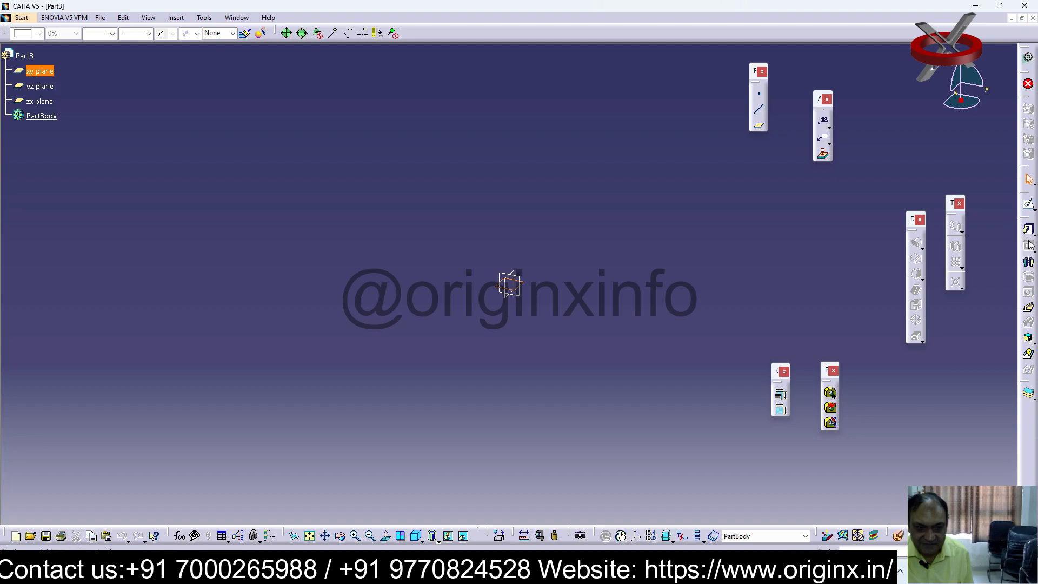
click(1030, 206)
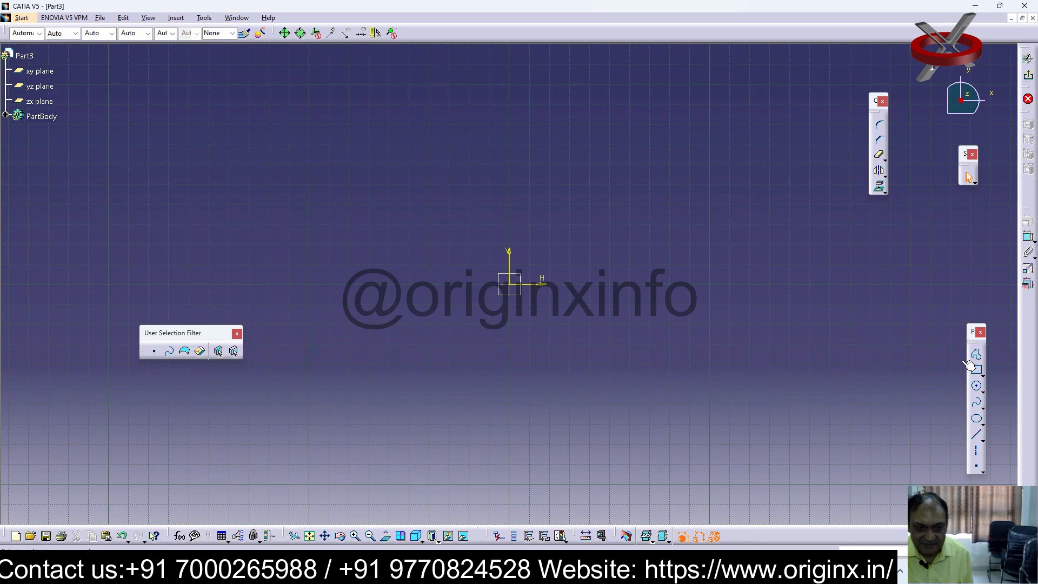
click(977, 388)
click(510, 284)
click(511, 347)
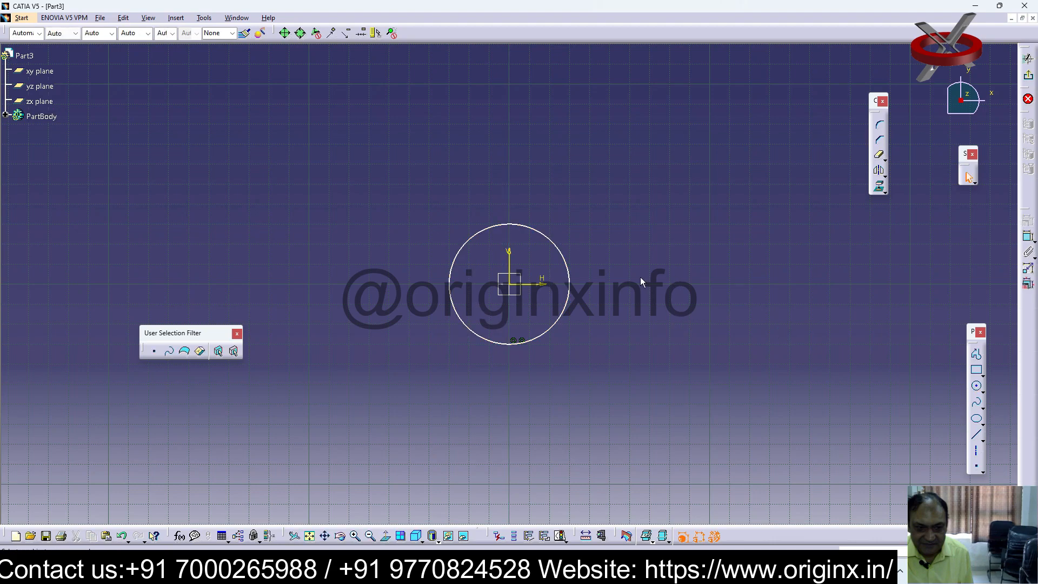
Leave the sketch and pad the circle into a cylinder about 51 mm long with the limit type Dimension
click(1029, 77)
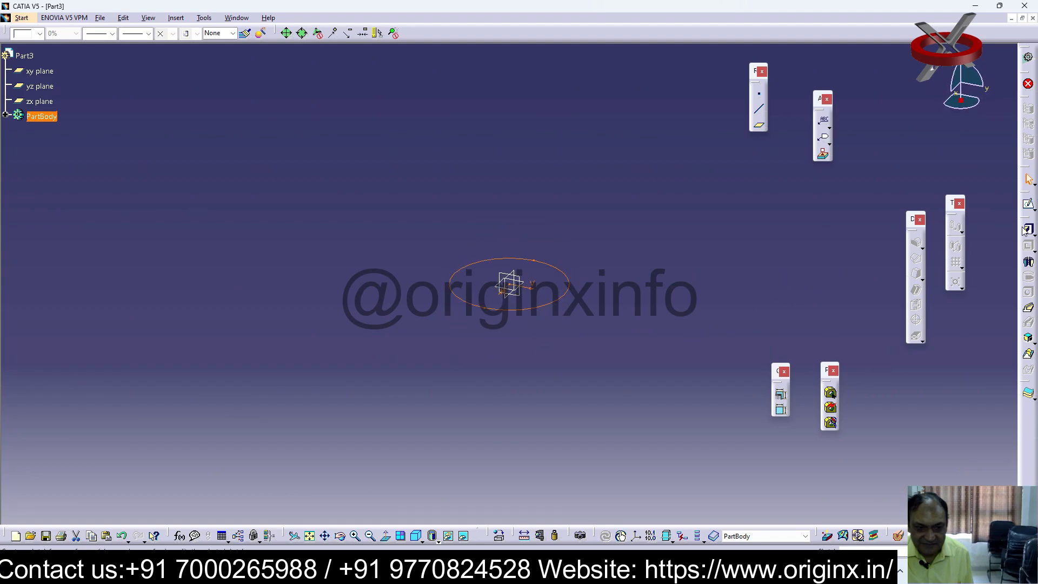
click(1028, 229)
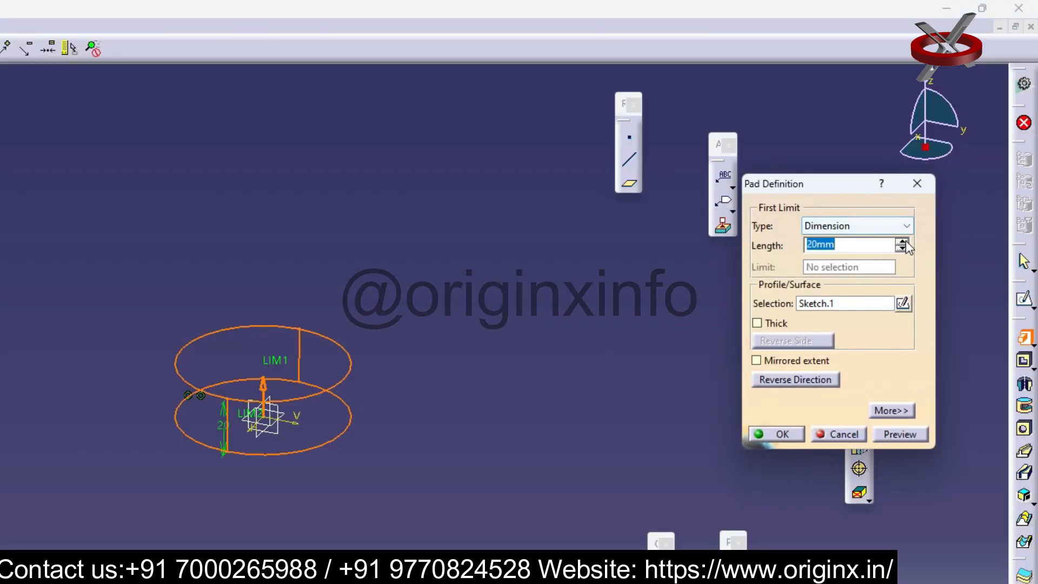
click(901, 242)
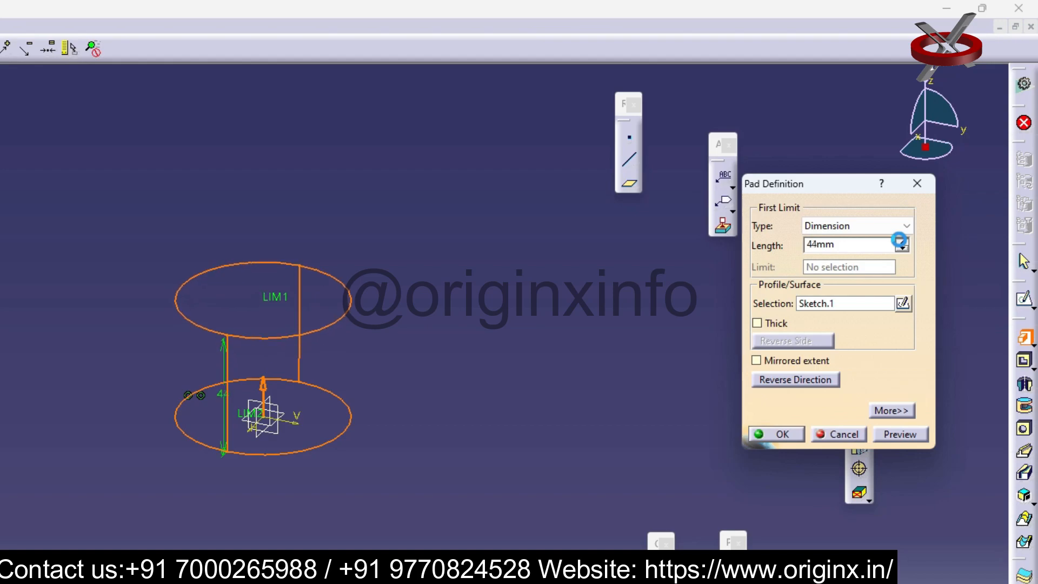
click(779, 435)
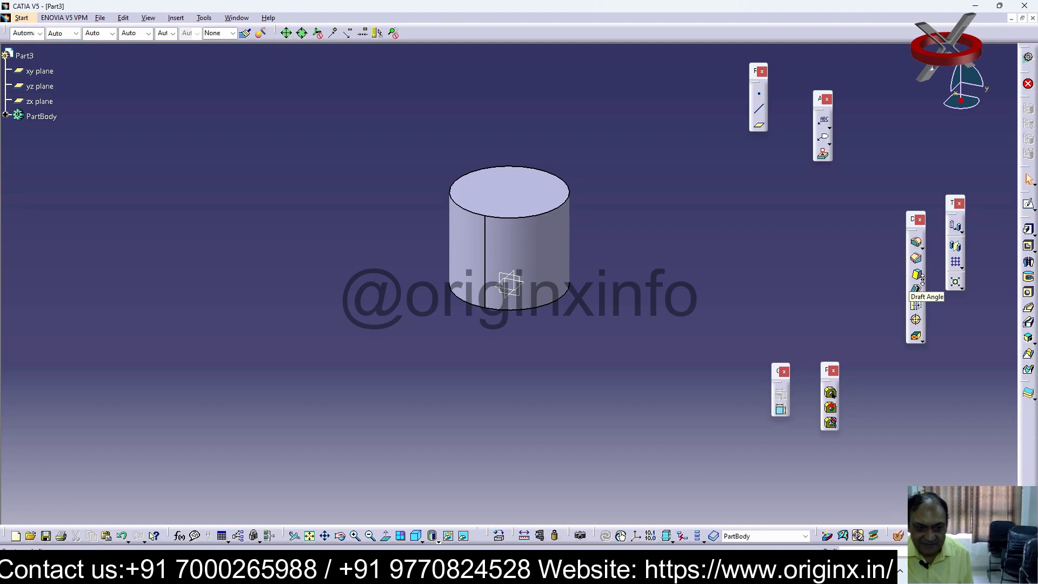
click(1029, 204)
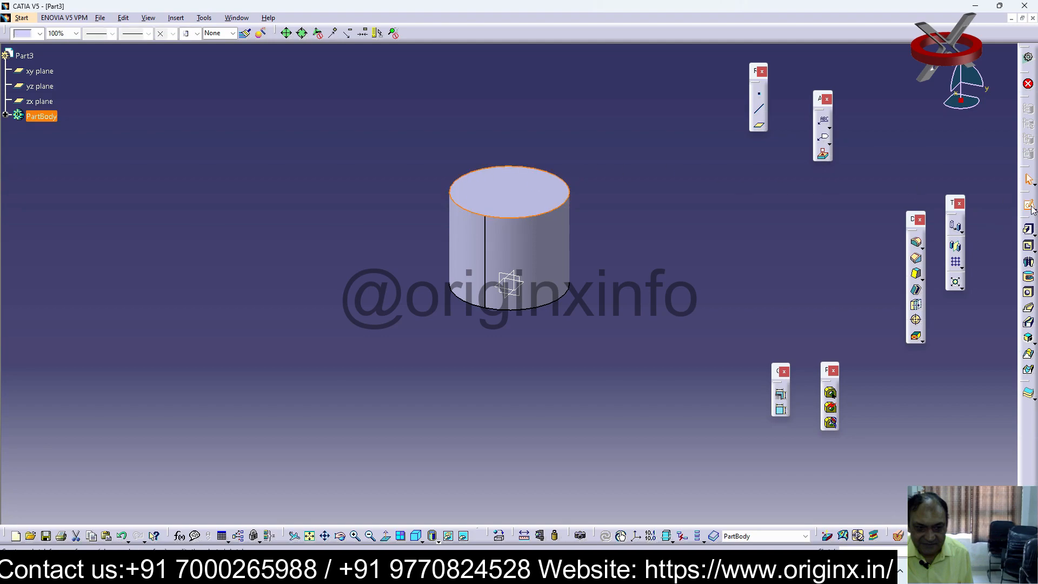
click(1033, 209)
click(176, 17)
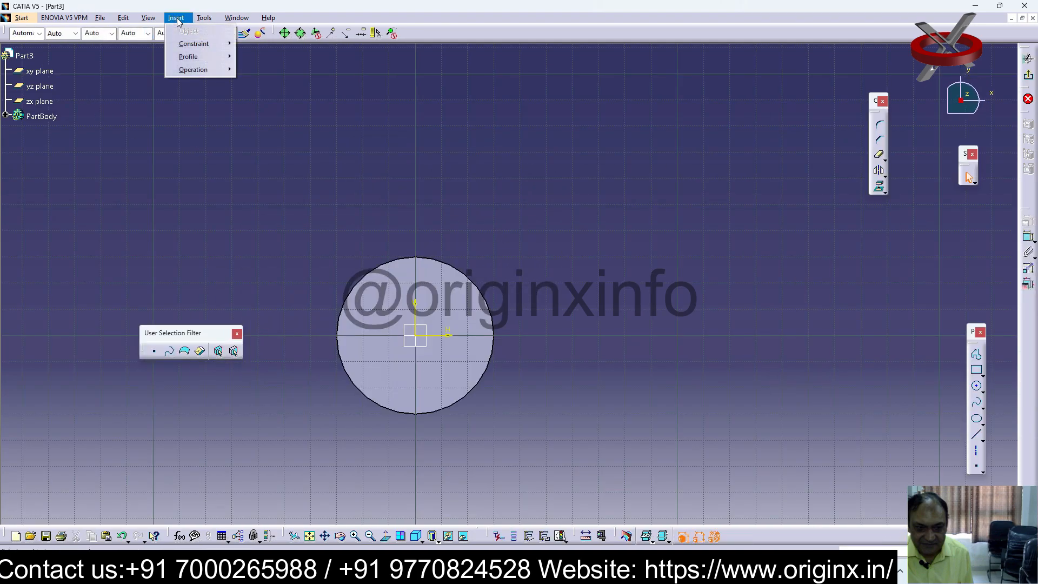
mouse_move(195, 47)
click(517, 124)
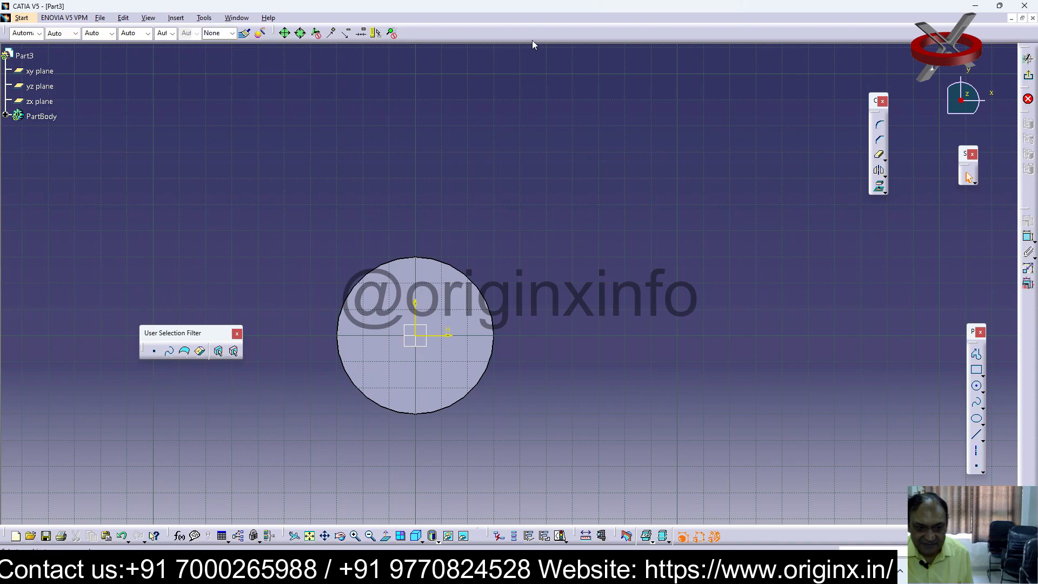
Show the Insert toolbar and start a Hole on the cylinder's upper flat face
right_click(479, 40)
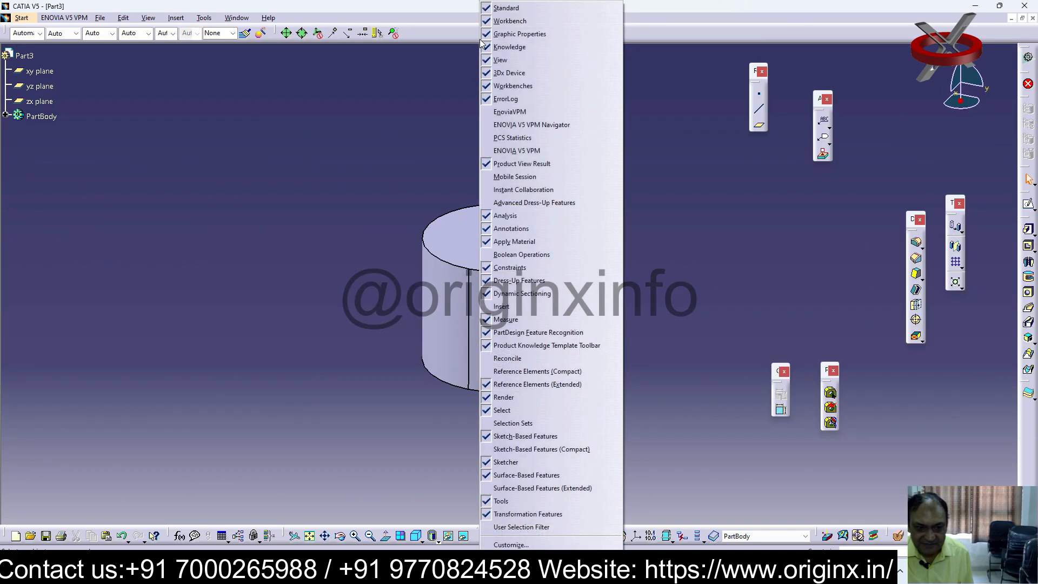
click(557, 306)
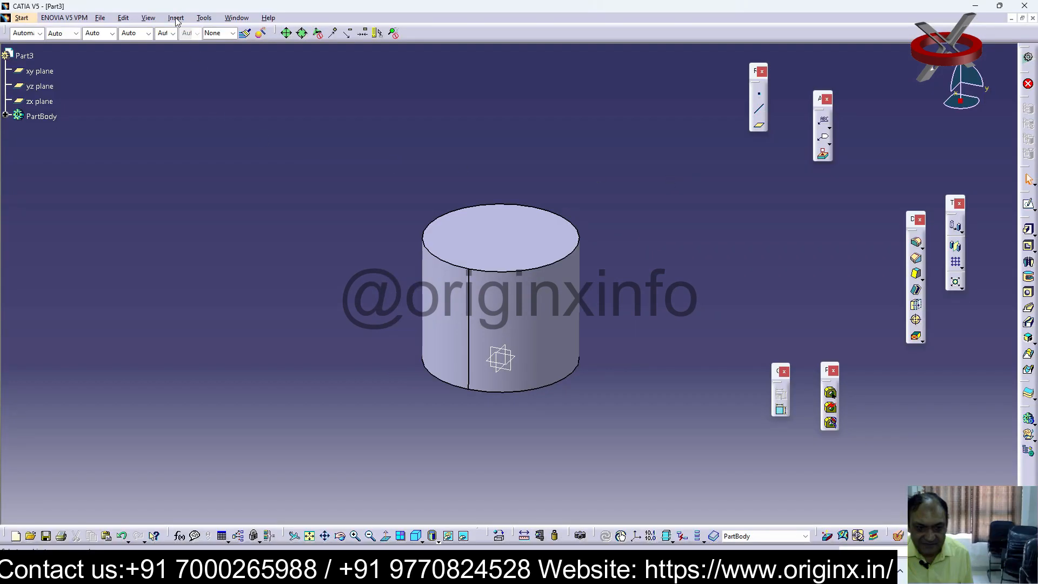
click(176, 18)
click(618, 147)
click(506, 242)
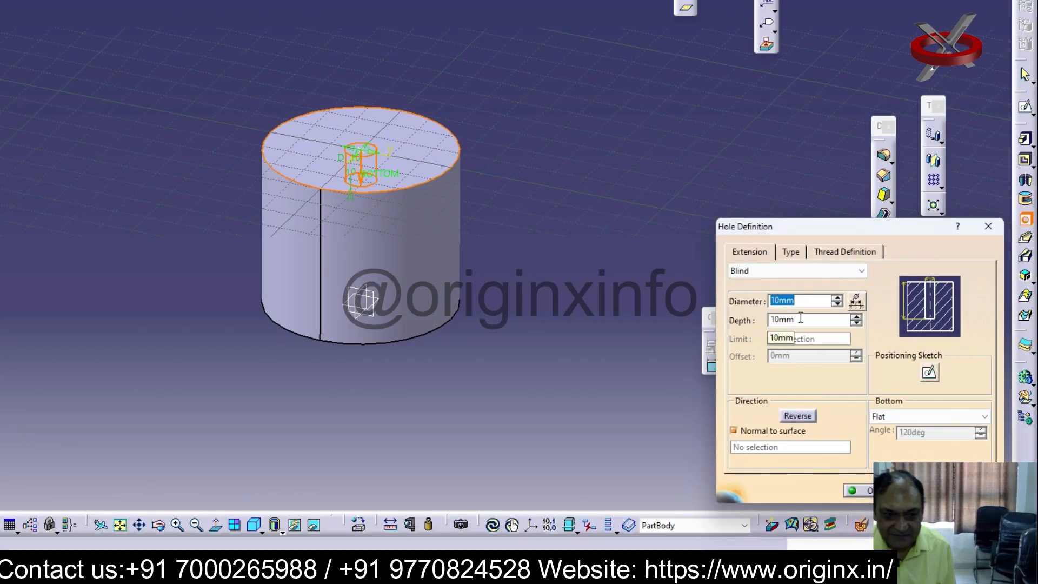
Deepen the blind hole to 39 mm and try the extension types Up To Next and Up To Last
click(856, 317)
drag(855, 321, 856, 322)
click(862, 271)
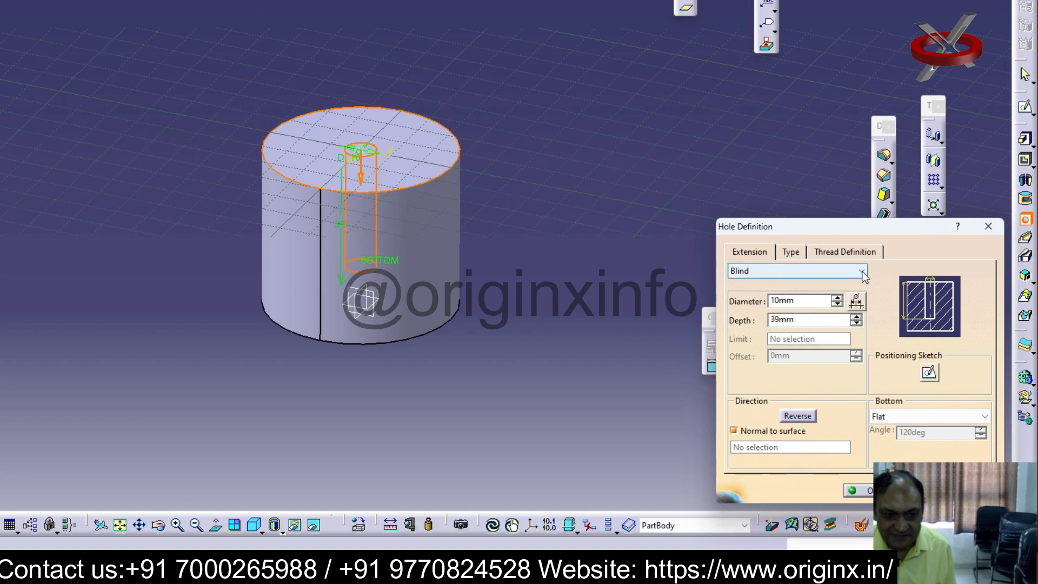
click(767, 296)
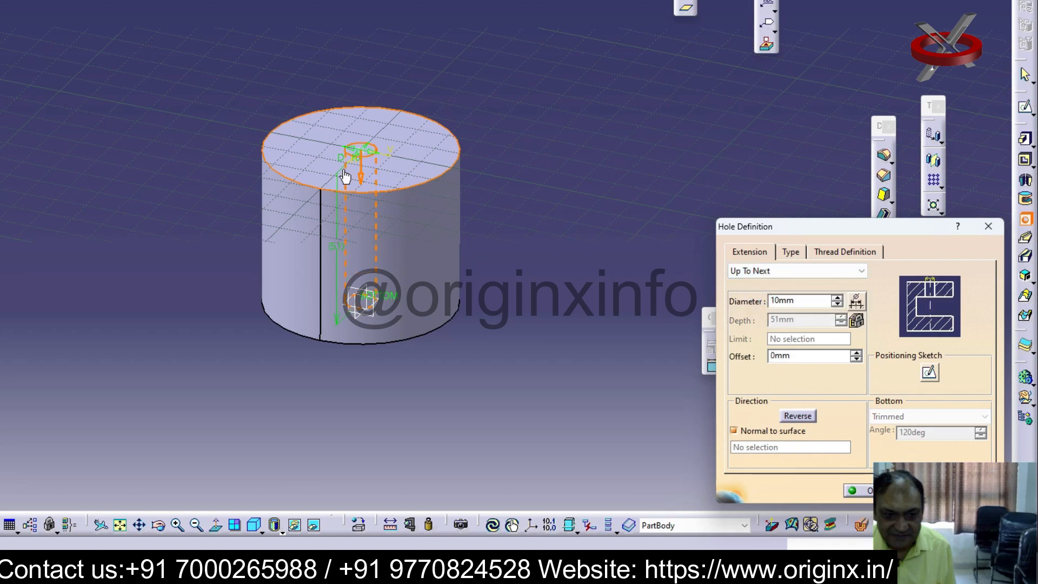
click(862, 271)
click(757, 306)
Try the Up To Plane and Up To Surface extensions with the cylinder's lower flat face as the limit
click(823, 271)
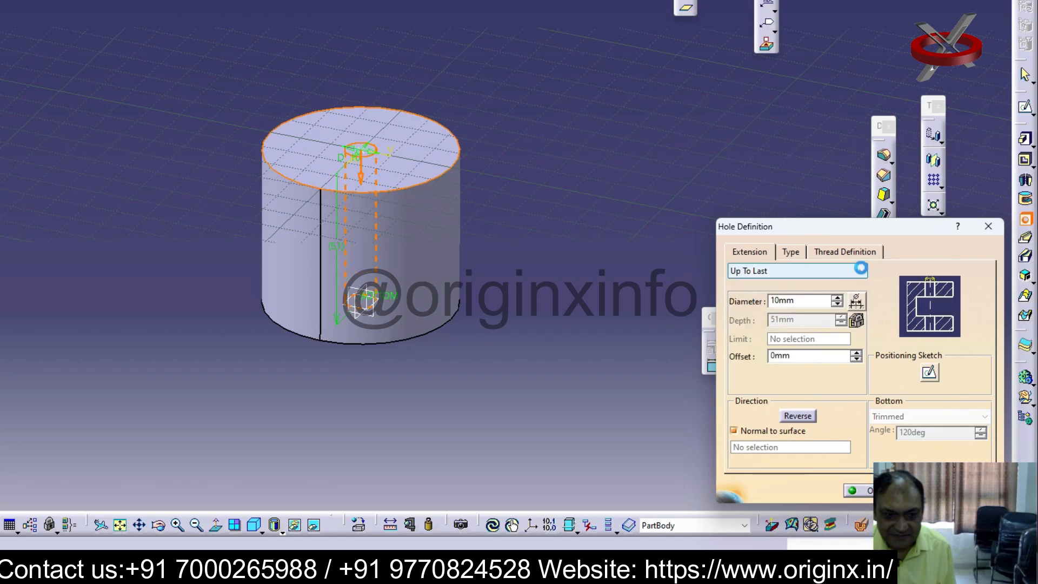
click(757, 318)
middle_drag(442, 351, 413, 172)
click(472, 385)
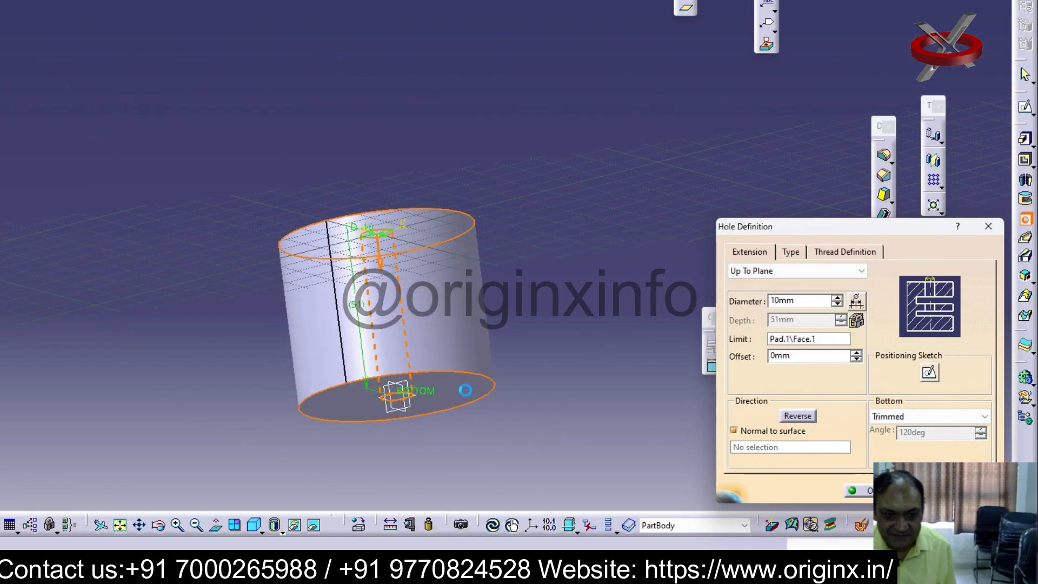
click(863, 271)
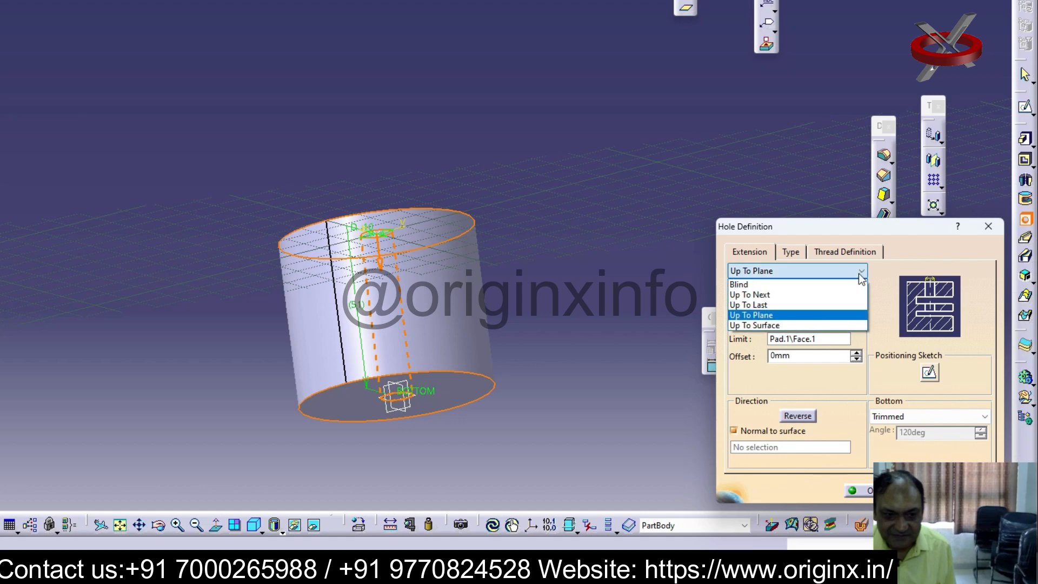
click(757, 327)
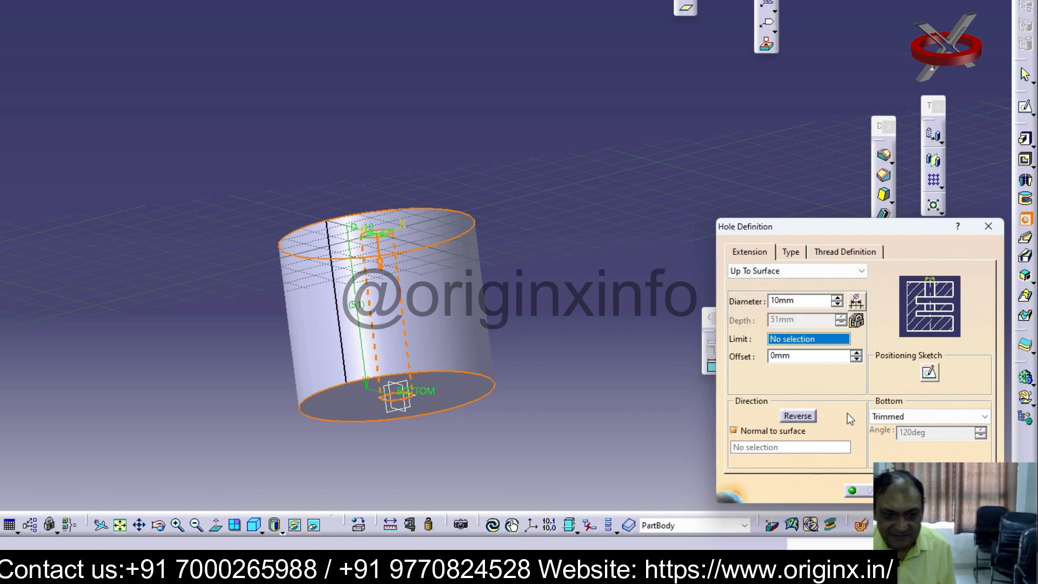
click(469, 404)
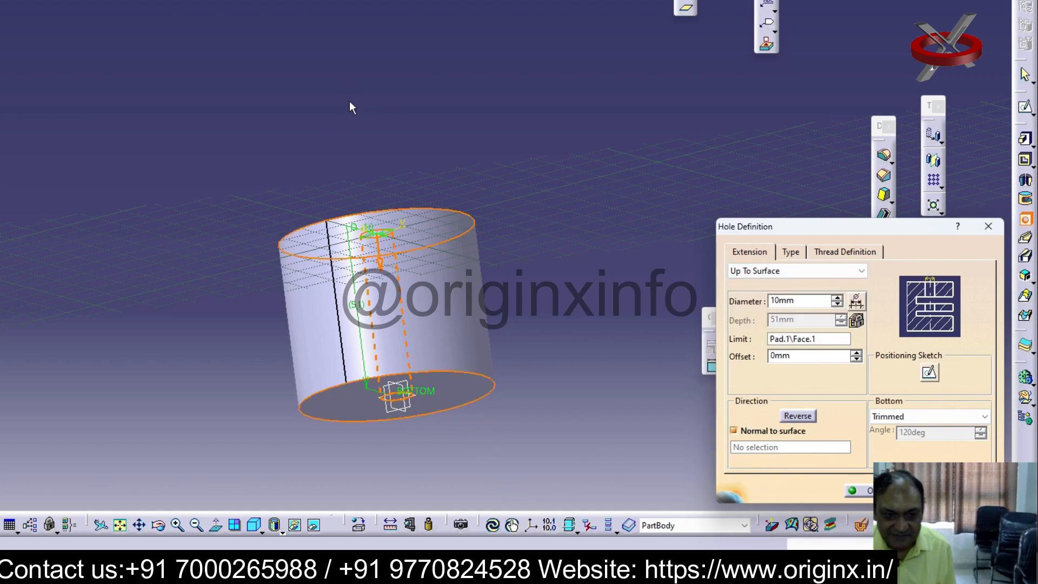
Create a reference plane offset 20 mm outward from the cylinder's lower flat face
mouse_move(381, 281)
middle_down()
mouse_move(378, 346)
mouse_move(393, 225)
mouse_move(396, 284)
middle_up()
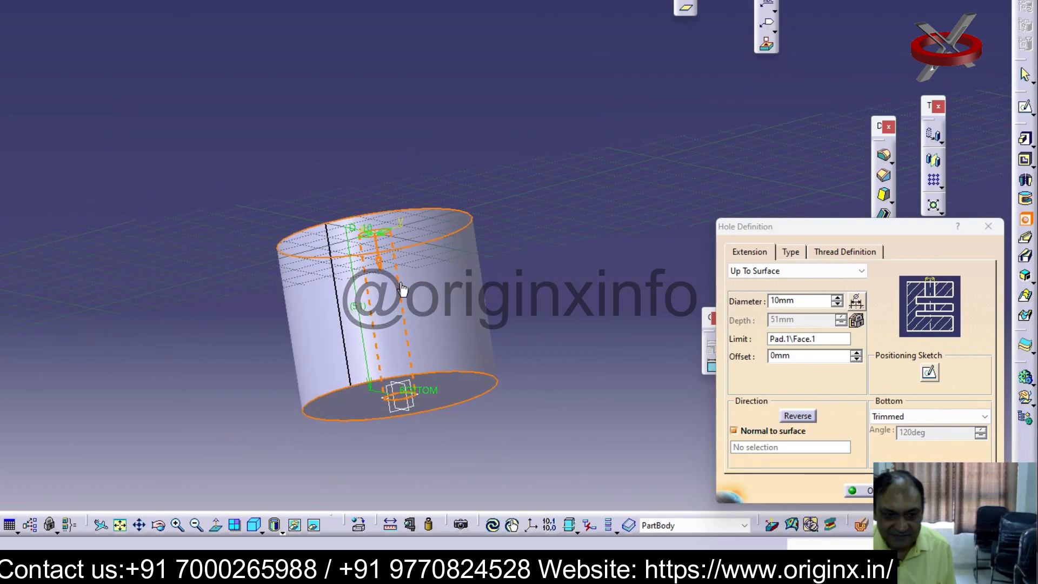
middle_drag(526, 220, 476, 39)
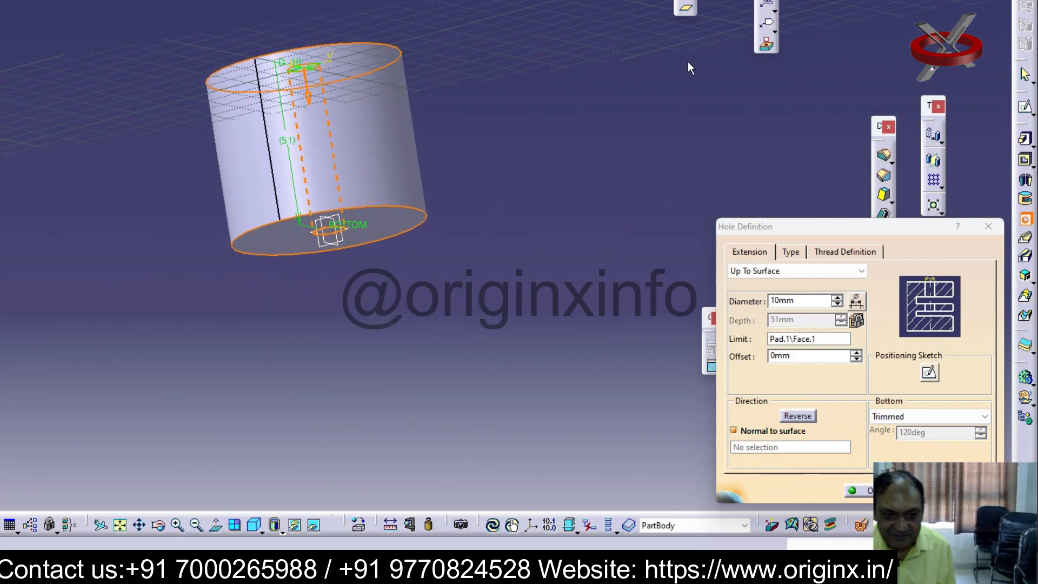
click(686, 8)
click(388, 233)
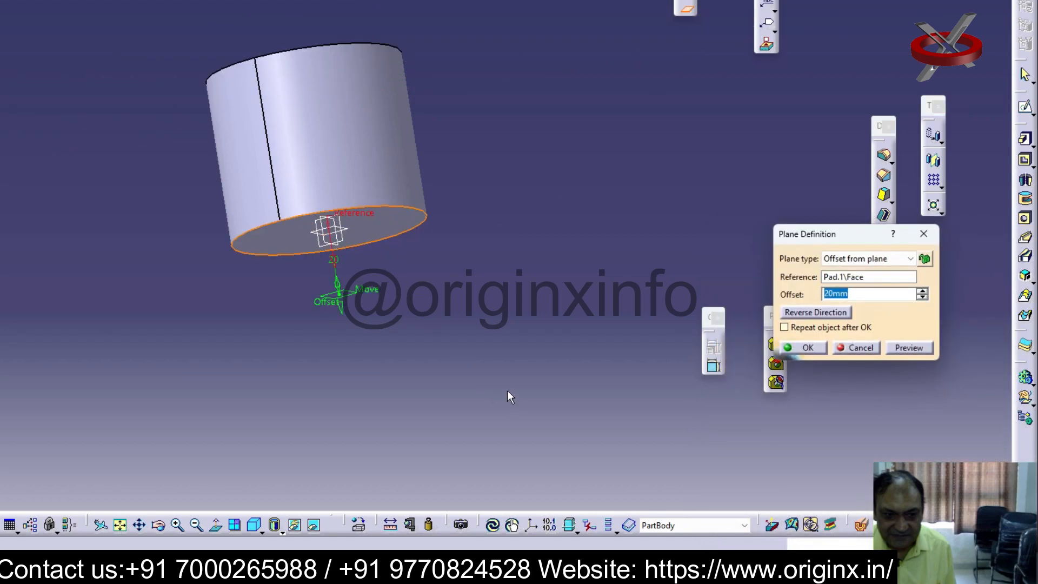
click(815, 347)
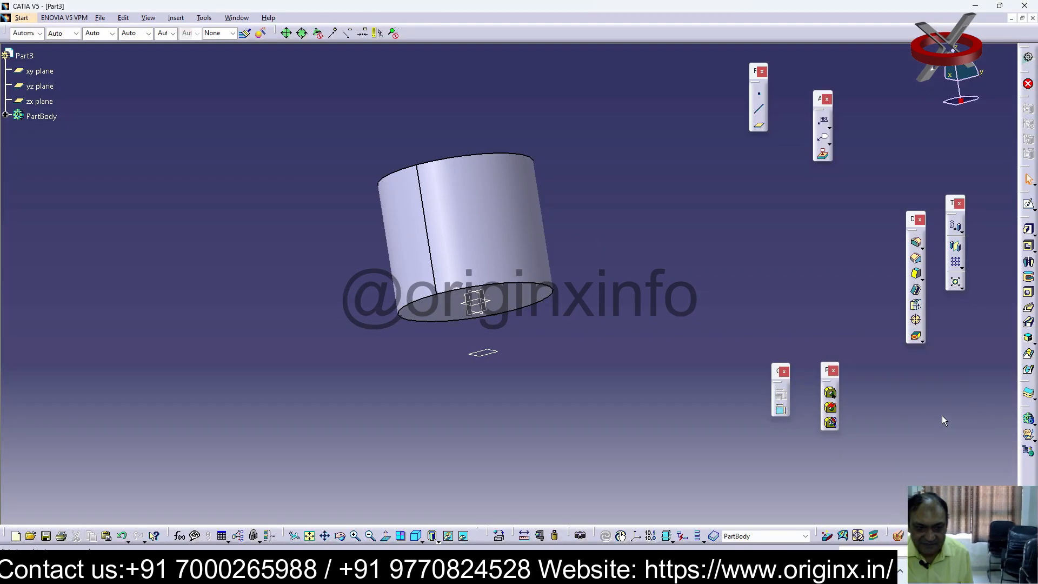
Sketch a small circle centred on the origin on the offset plane and leave the sketch
click(487, 356)
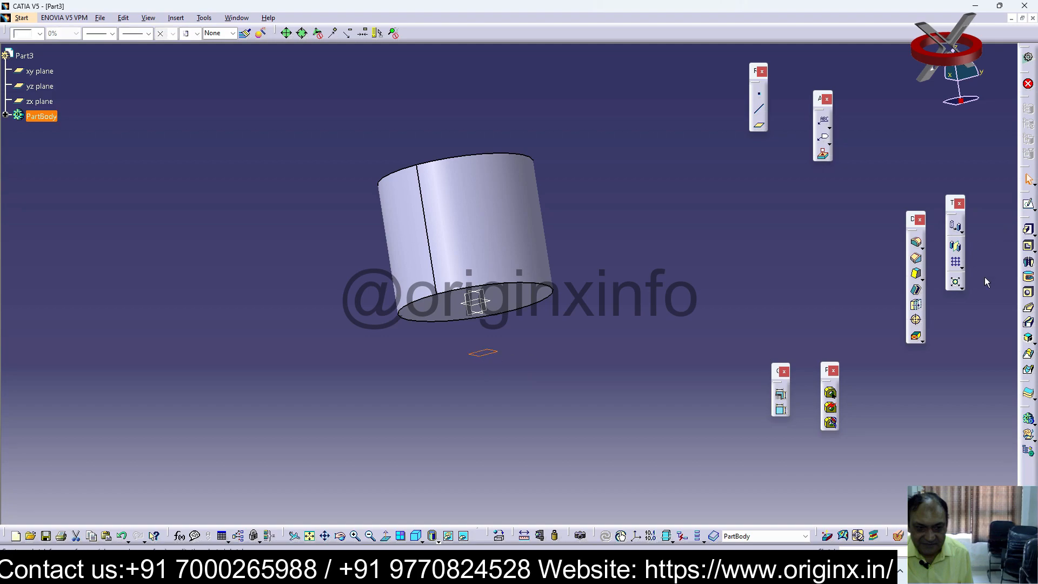
click(1028, 205)
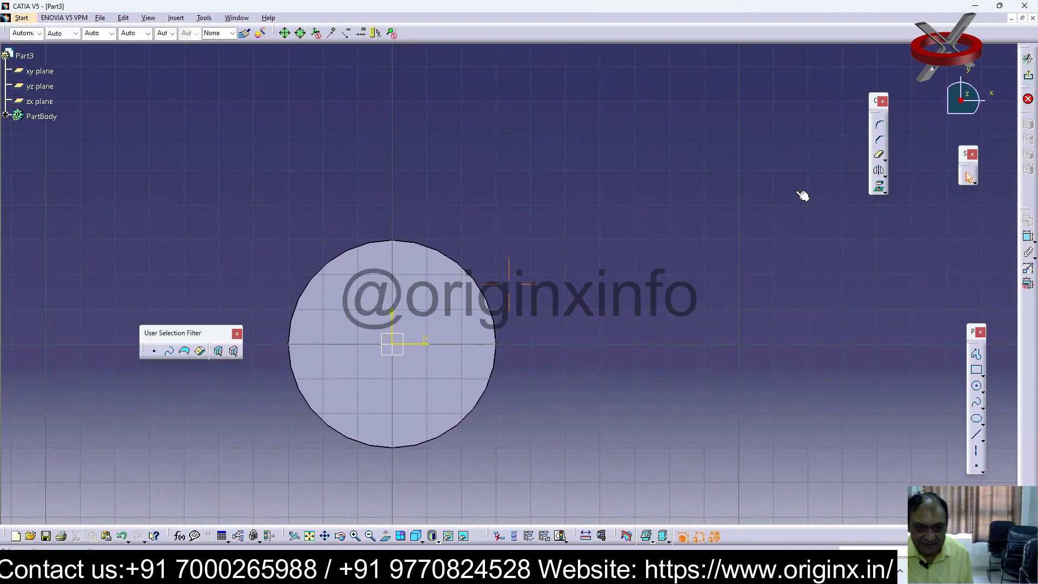
click(976, 387)
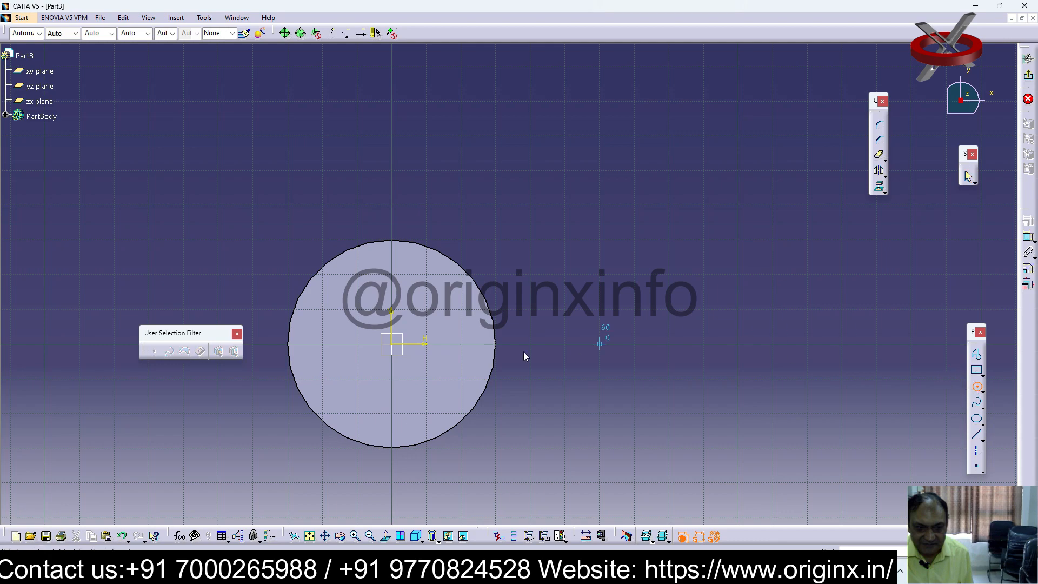
click(390, 345)
click(399, 378)
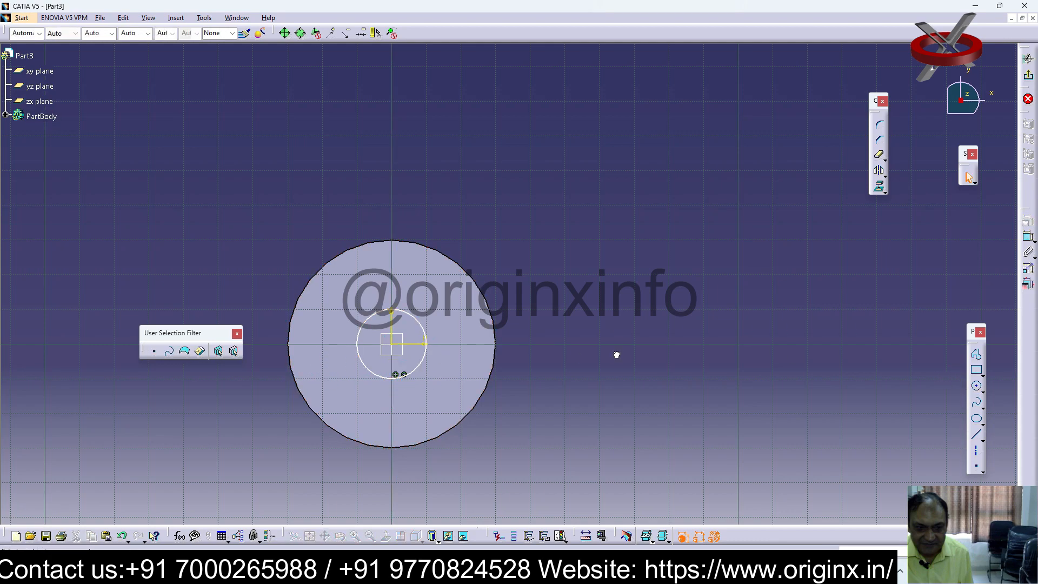
click(1030, 79)
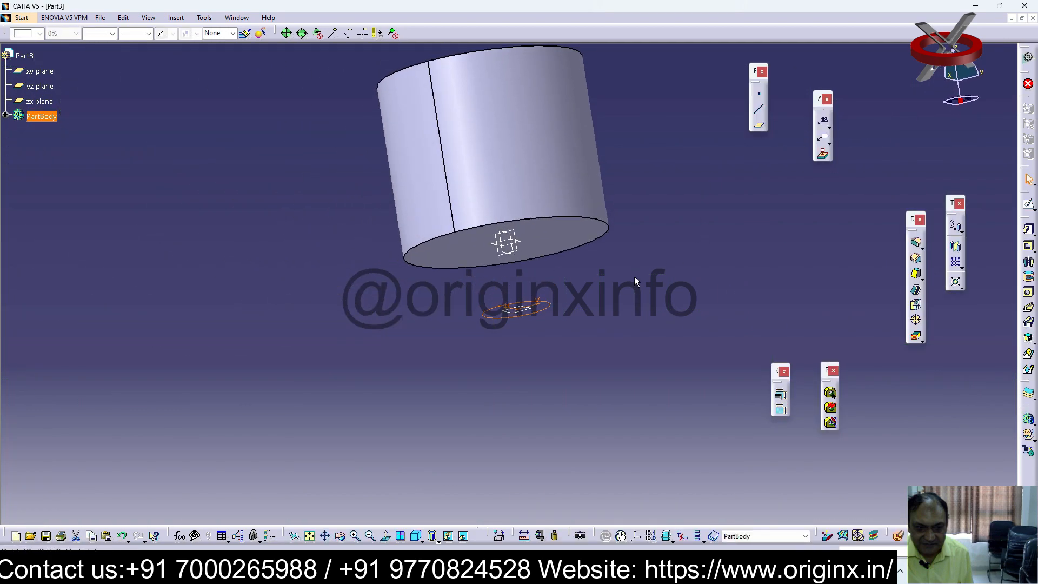
Try a reversed hole on the cylinder's lower face with the extension Up To Surface limited by the offset plane
middle_drag(558, 324, 514, 140)
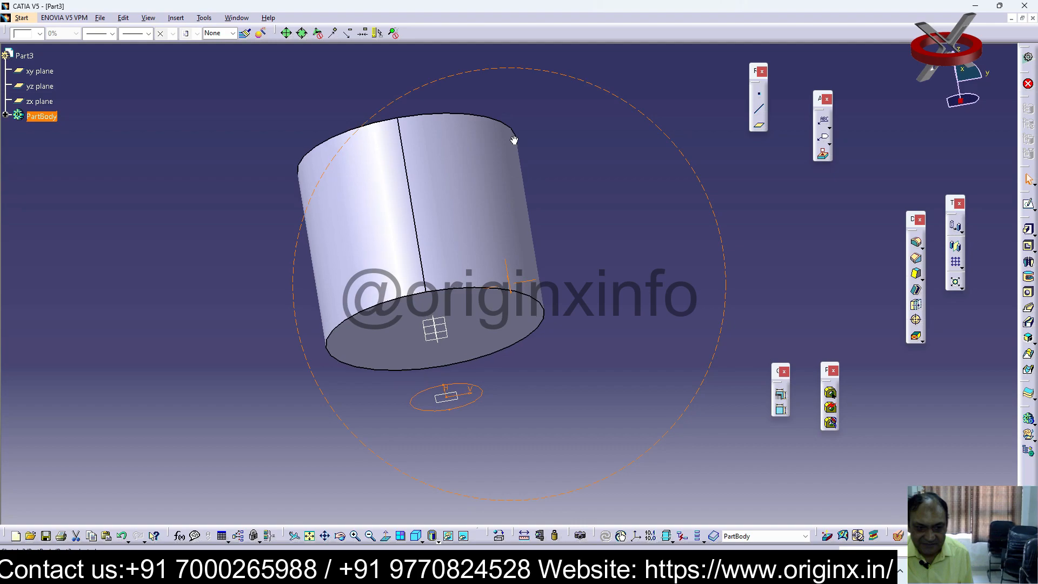
click(476, 315)
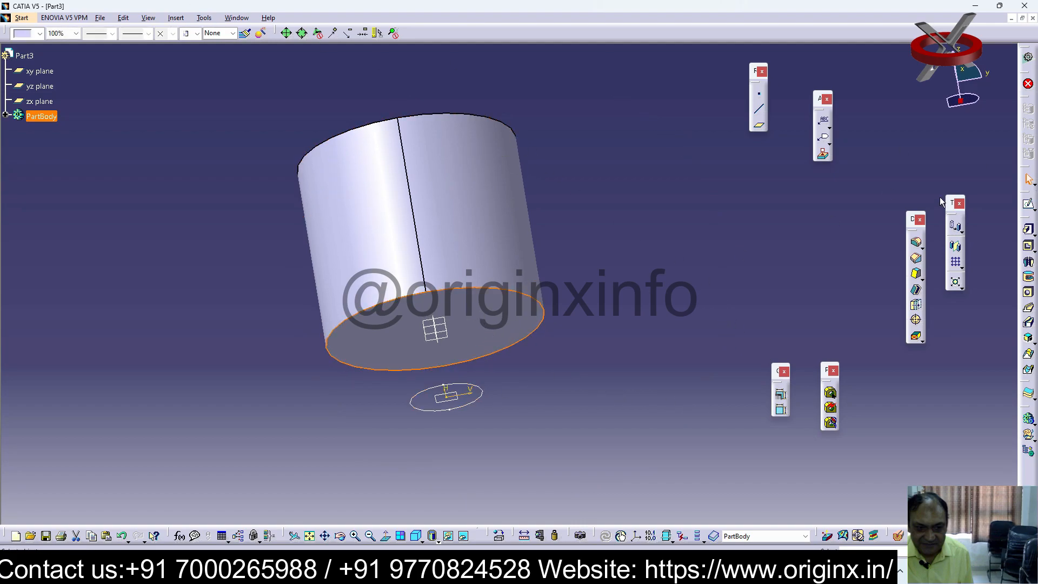
click(1028, 292)
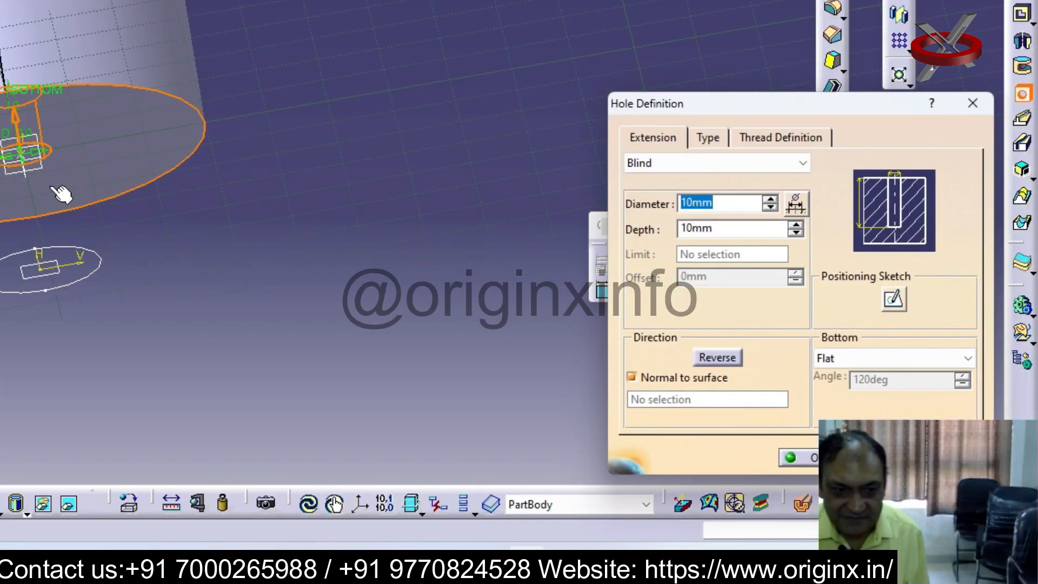
click(717, 358)
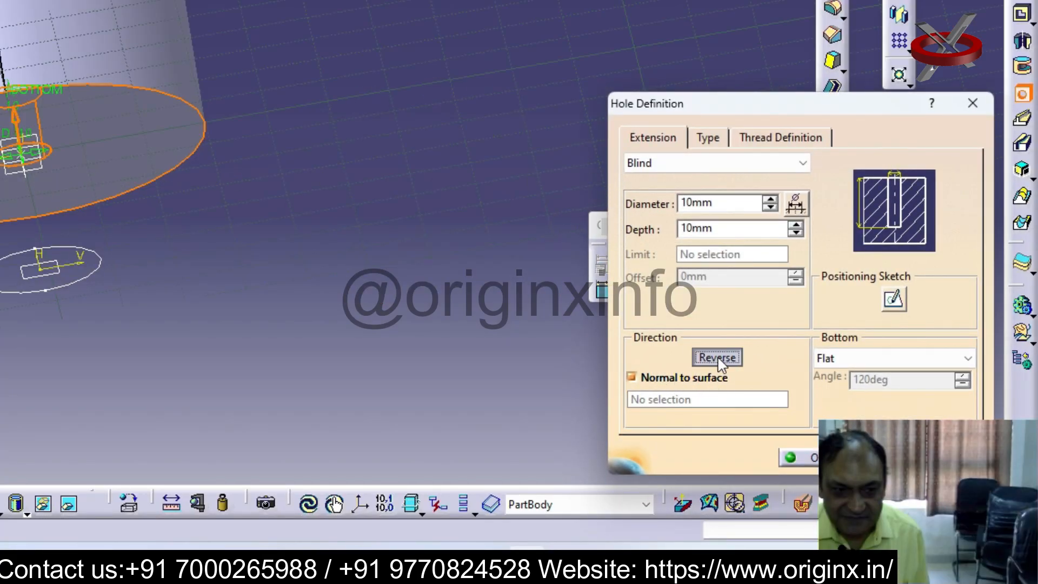
click(802, 163)
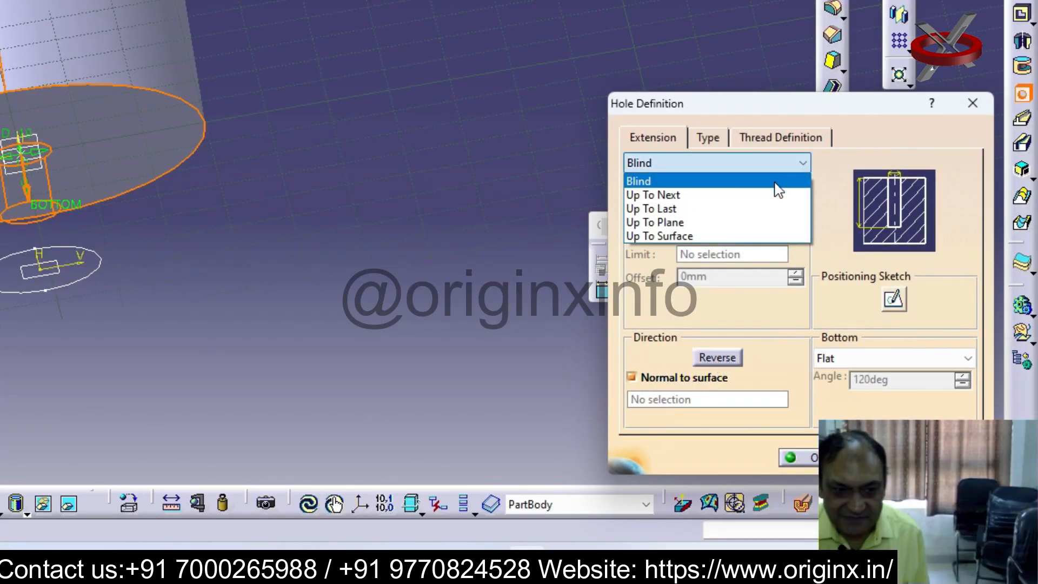
click(665, 234)
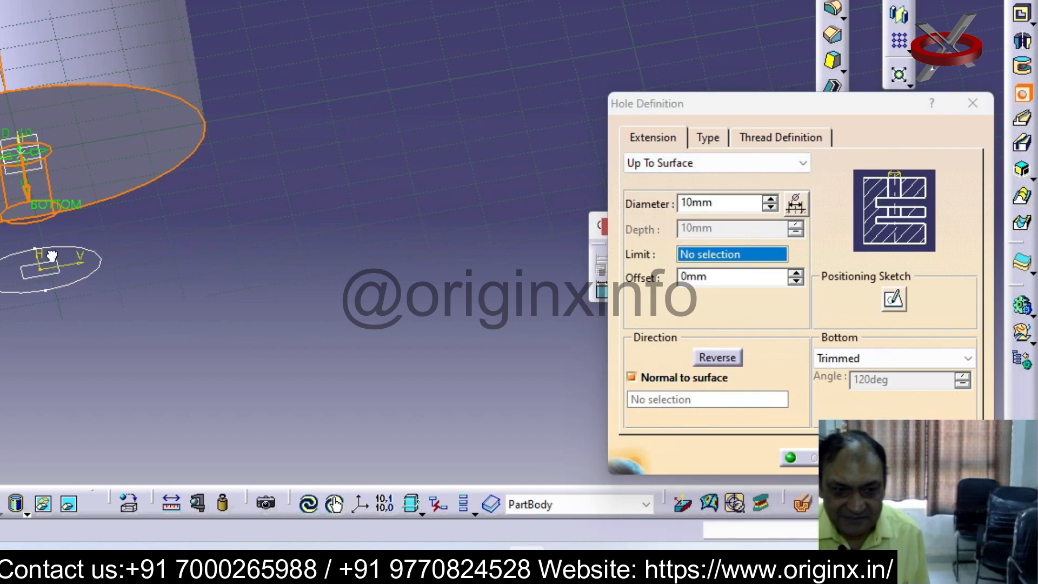
click(34, 283)
middle_drag(123, 275, 147, 274)
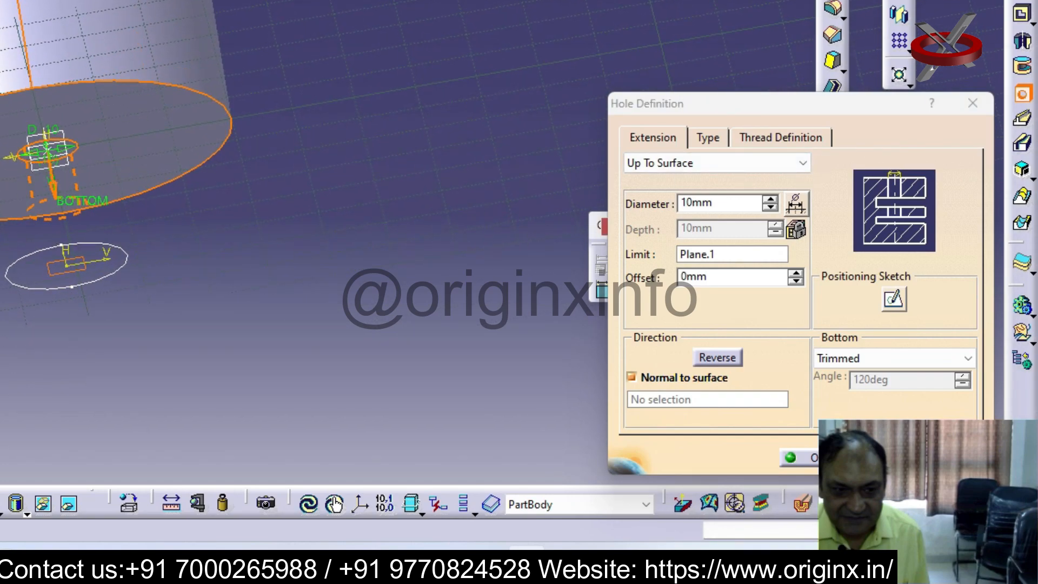
click(880, 457)
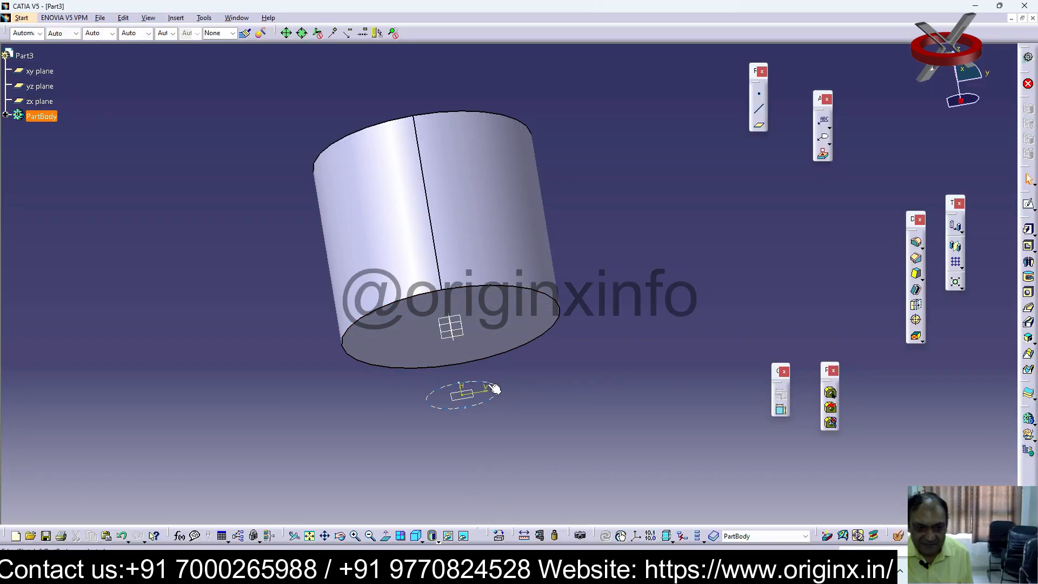
Delete the circle sketch on the offset plane
click(500, 392)
key(Delete)
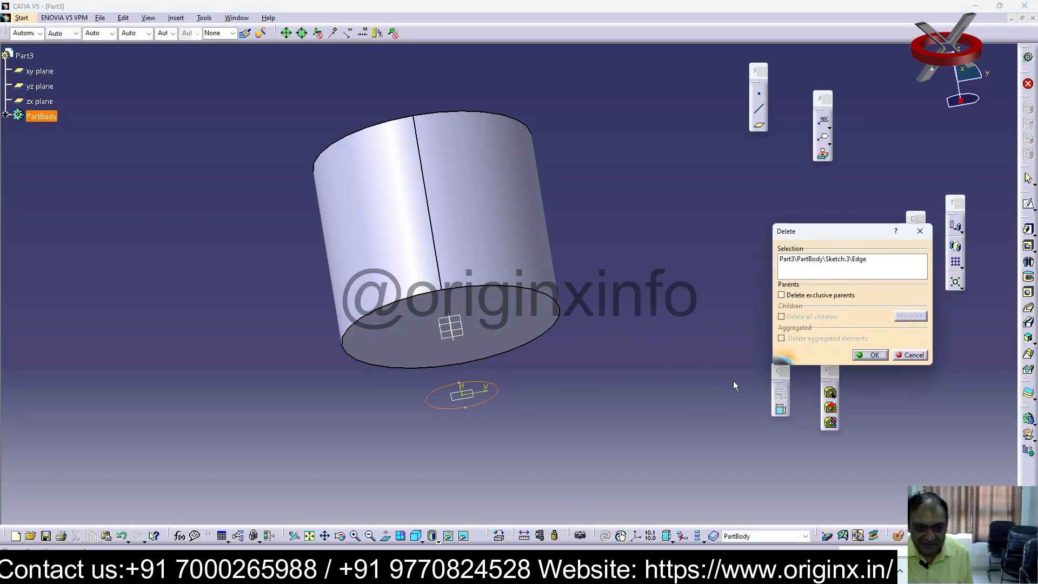
click(873, 355)
Create a Tapered hole with a 45-degree angle on the cylinder's upper flat face
middle_drag(552, 343, 582, 432)
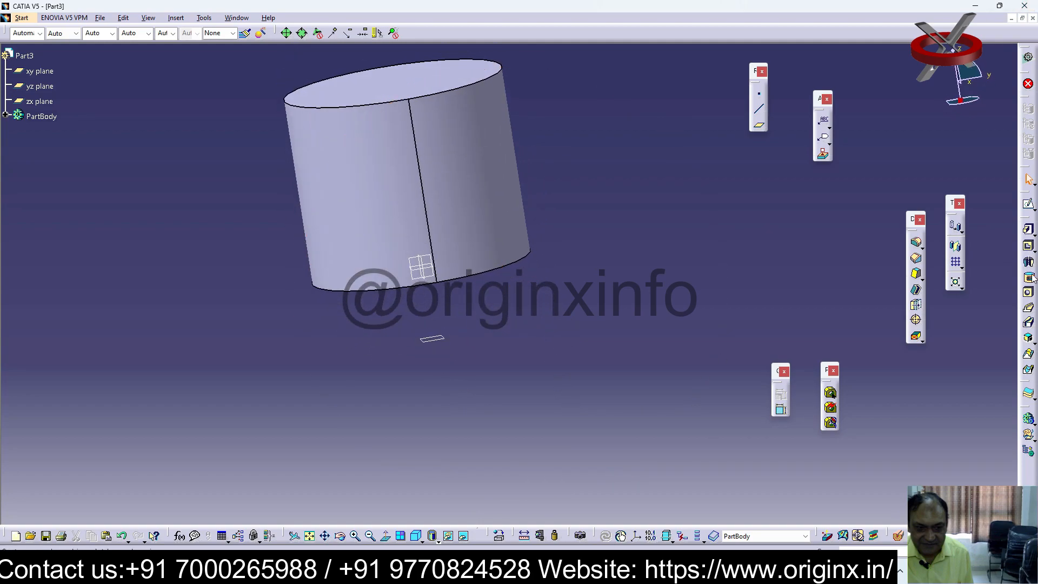
click(400, 85)
click(1028, 293)
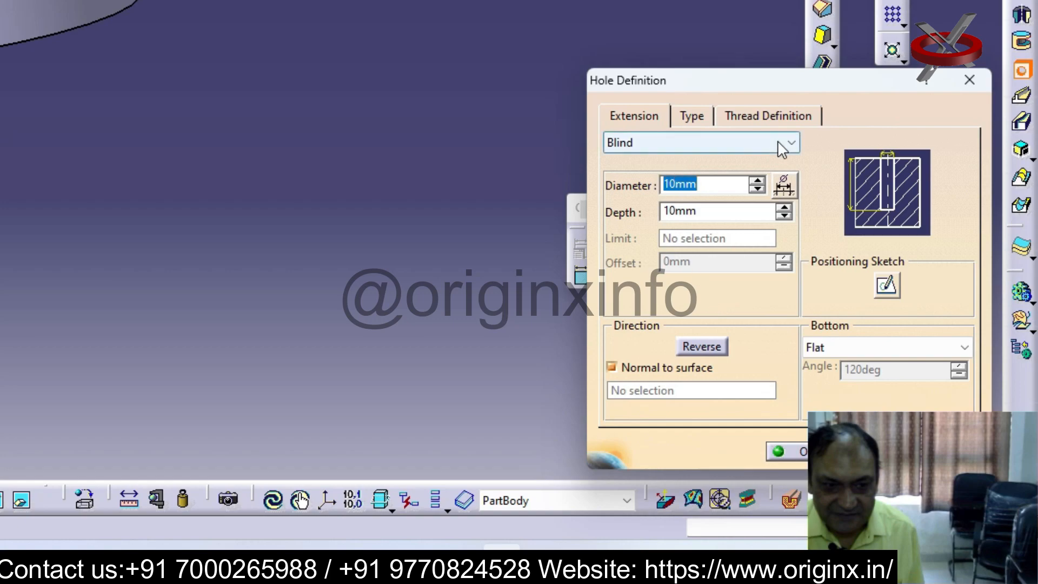
click(638, 119)
click(692, 115)
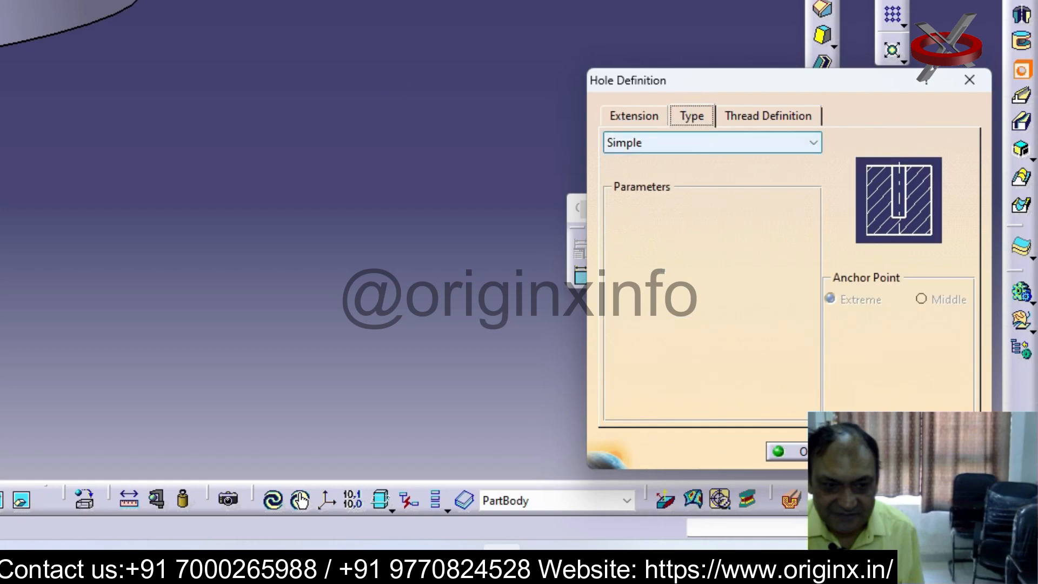
click(813, 142)
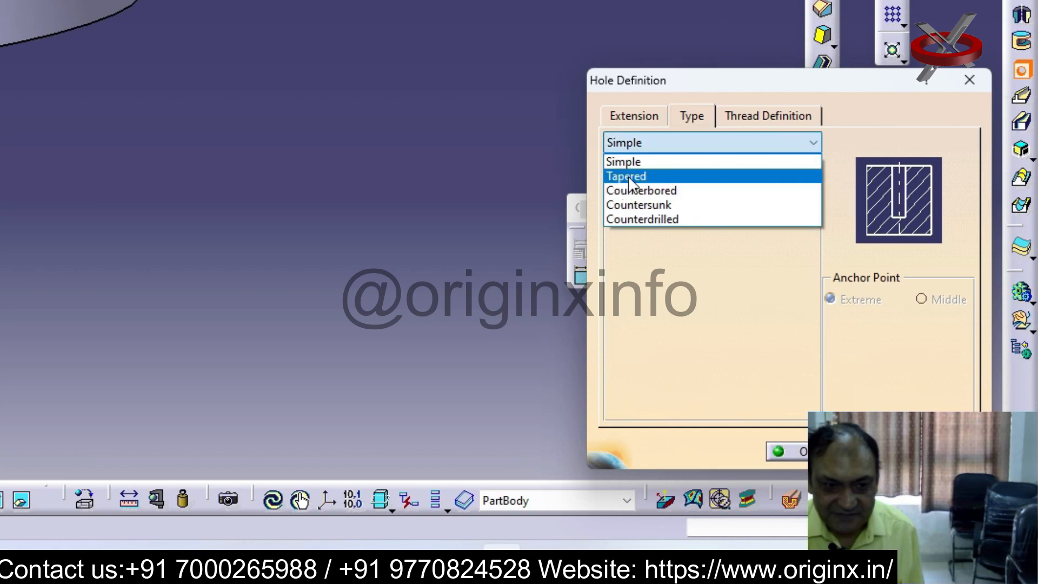
click(629, 177)
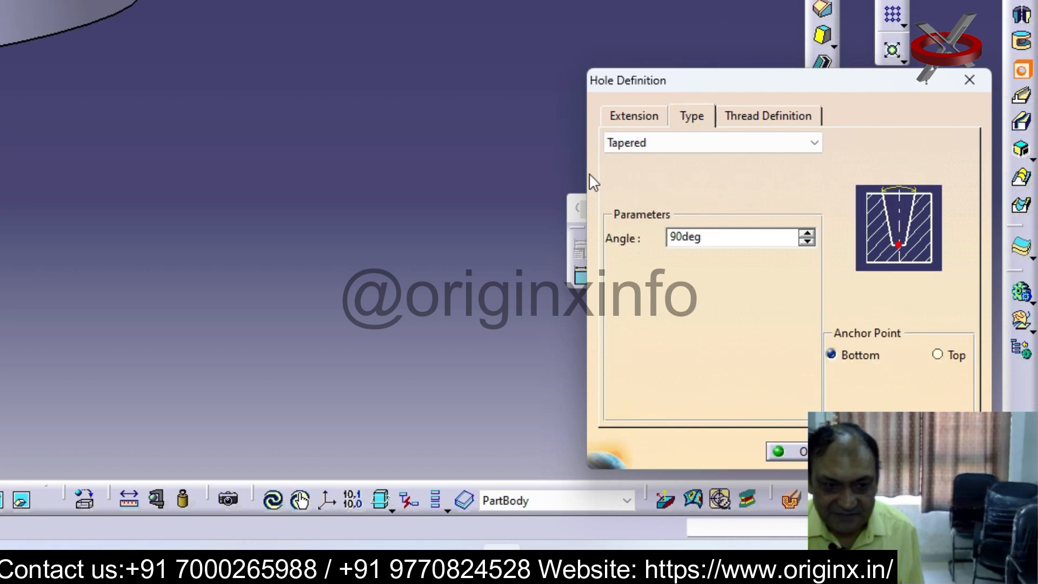
double_click(720, 245)
text(45)
key(Return)
Display the part as wireframe and open the tapered hole's definition for editing
click(637, 236)
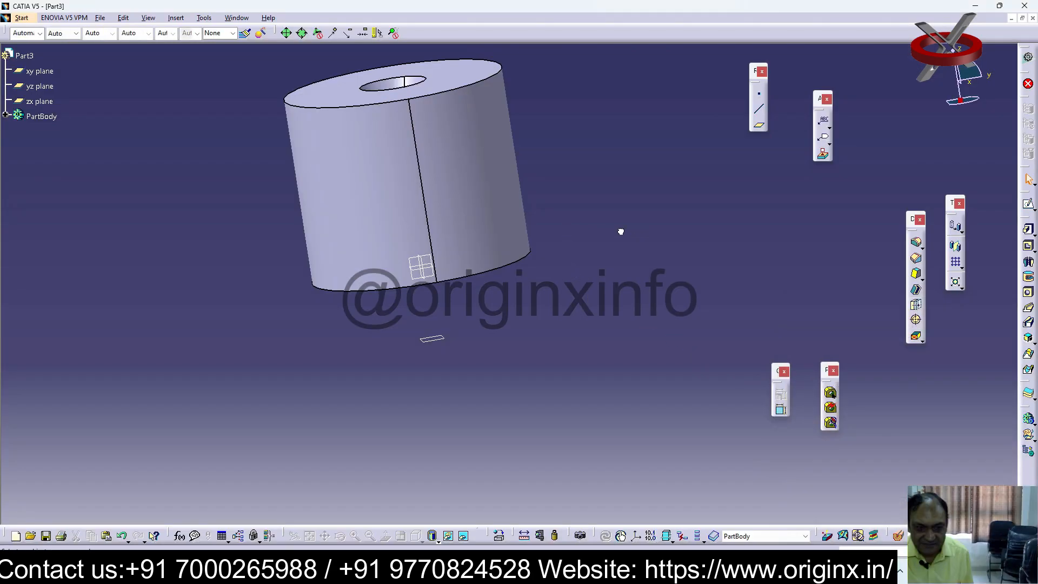
middle_drag(414, 171, 433, 210)
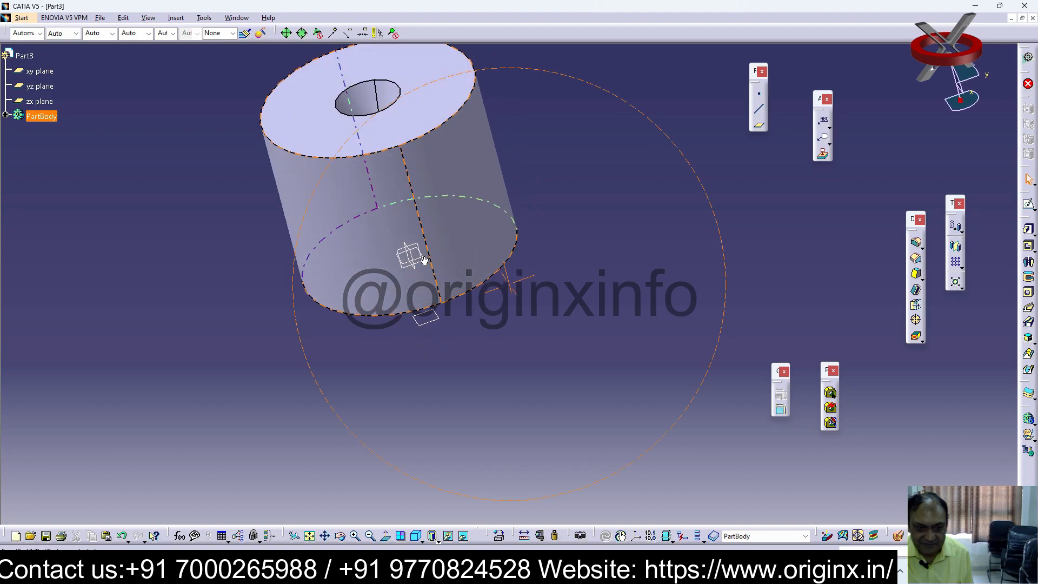
click(624, 440)
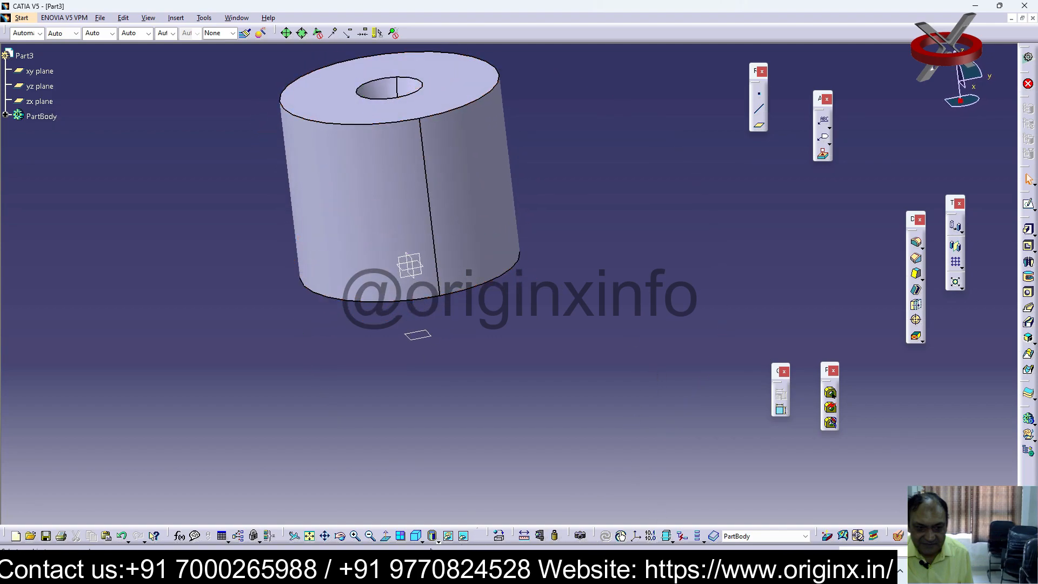
click(436, 539)
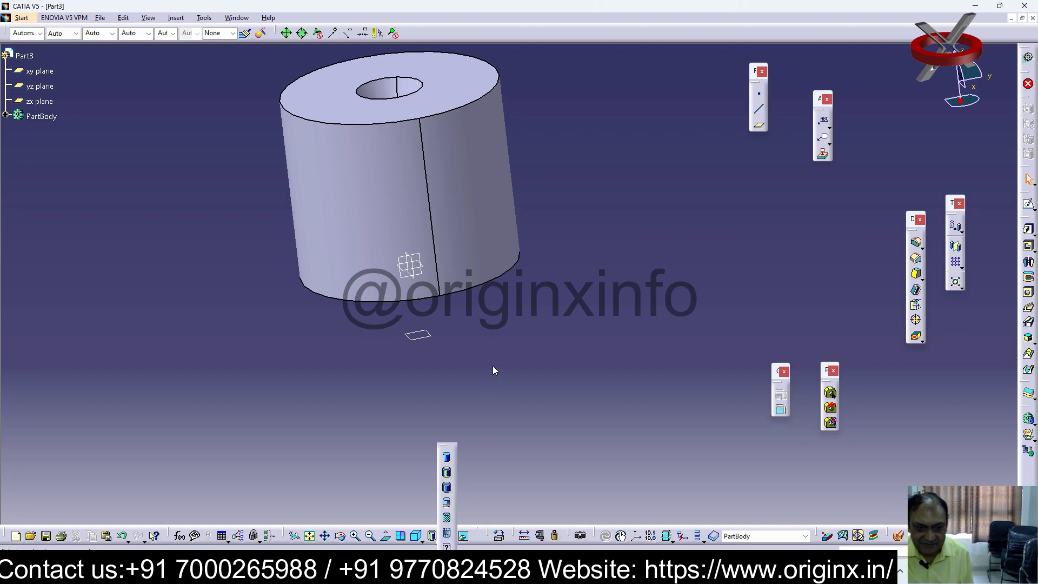
click(447, 533)
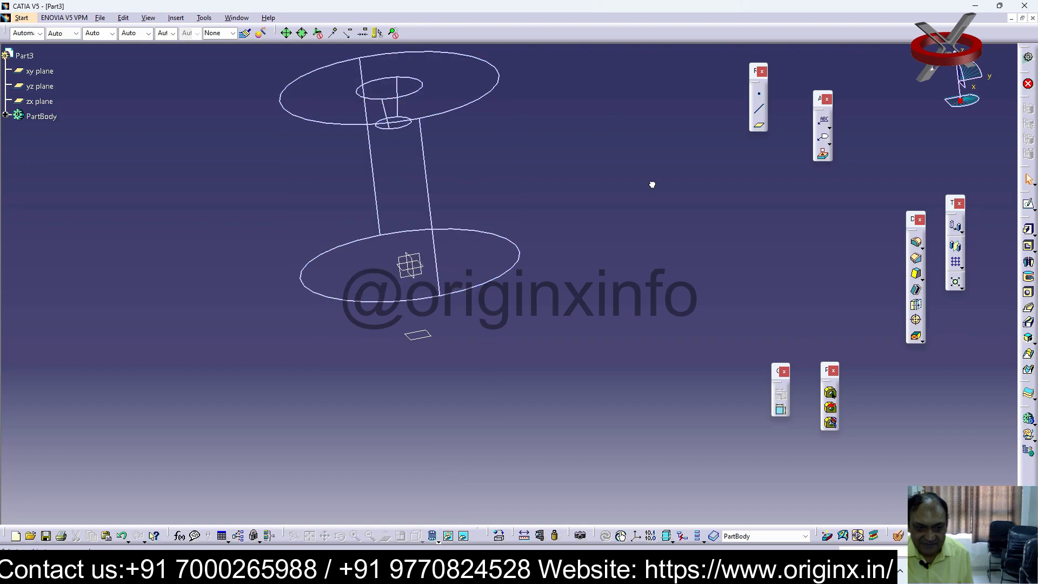
click(421, 88)
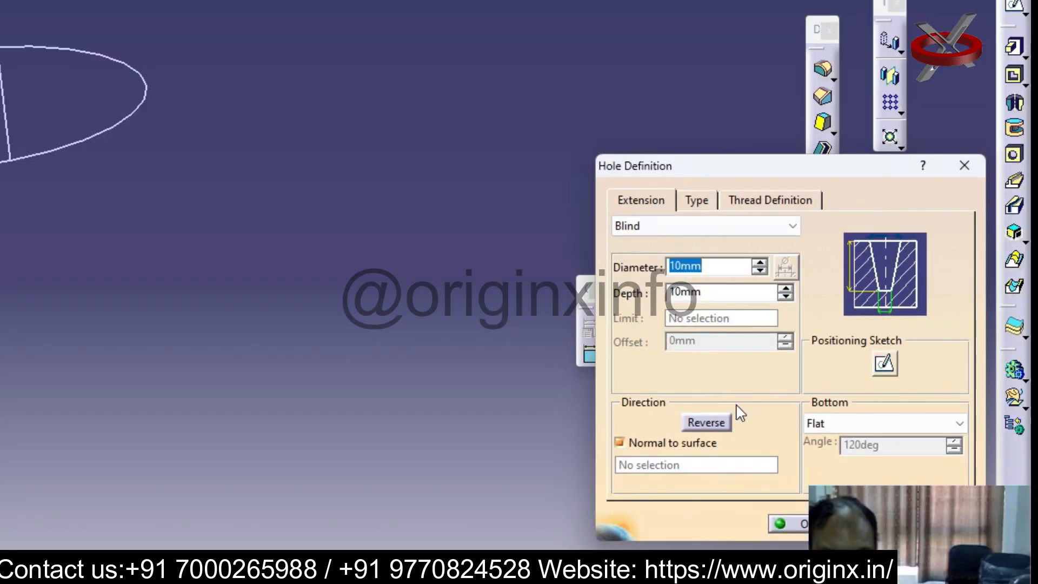
Set the tapered hole's depth to 41 mm
drag(787, 295, 786, 287)
drag(713, 169, 563, 49)
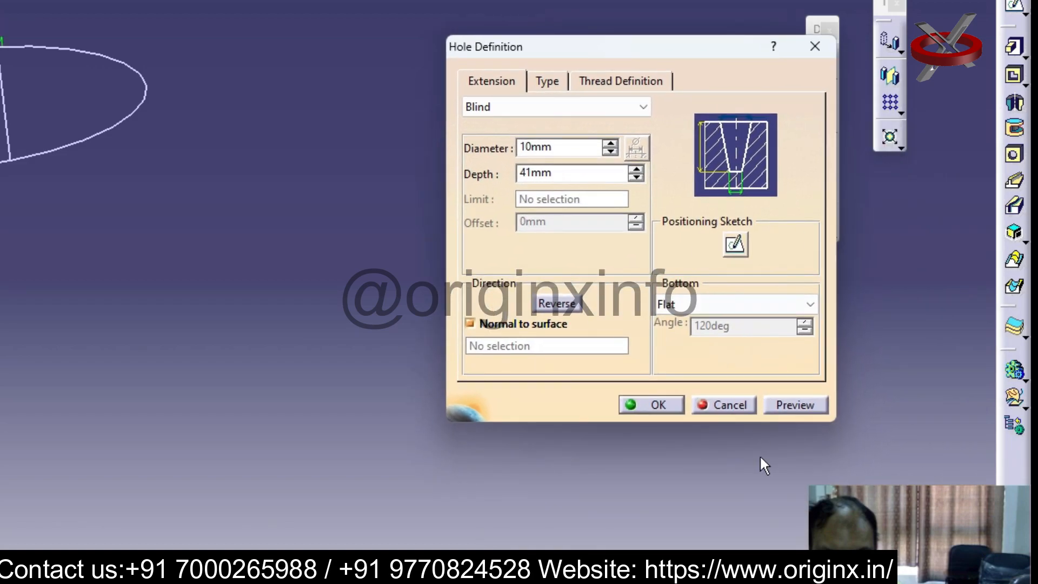
click(667, 406)
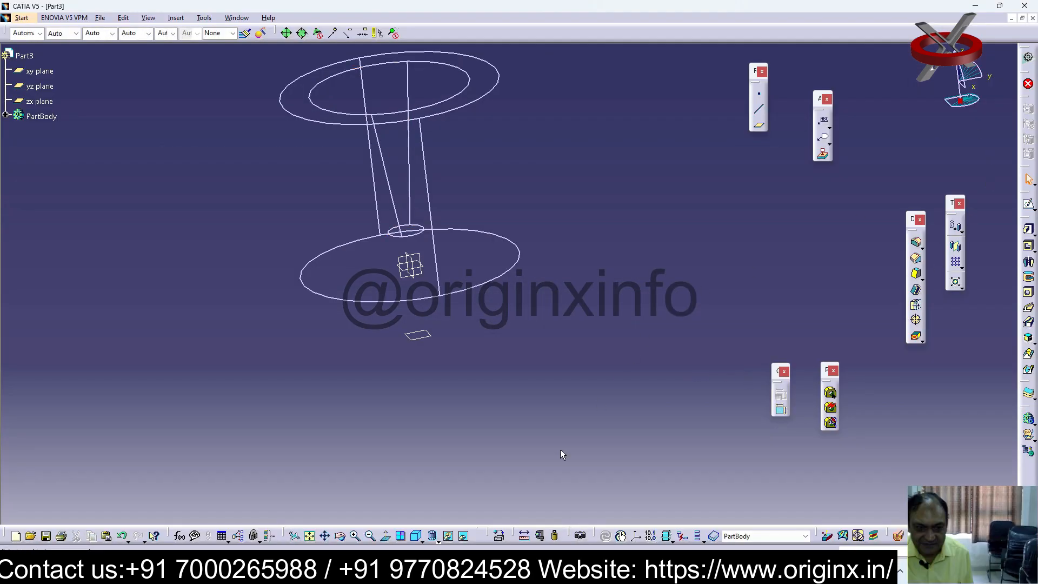
Return the part to shaded display and undo the last depth change of the tapered hole
click(438, 541)
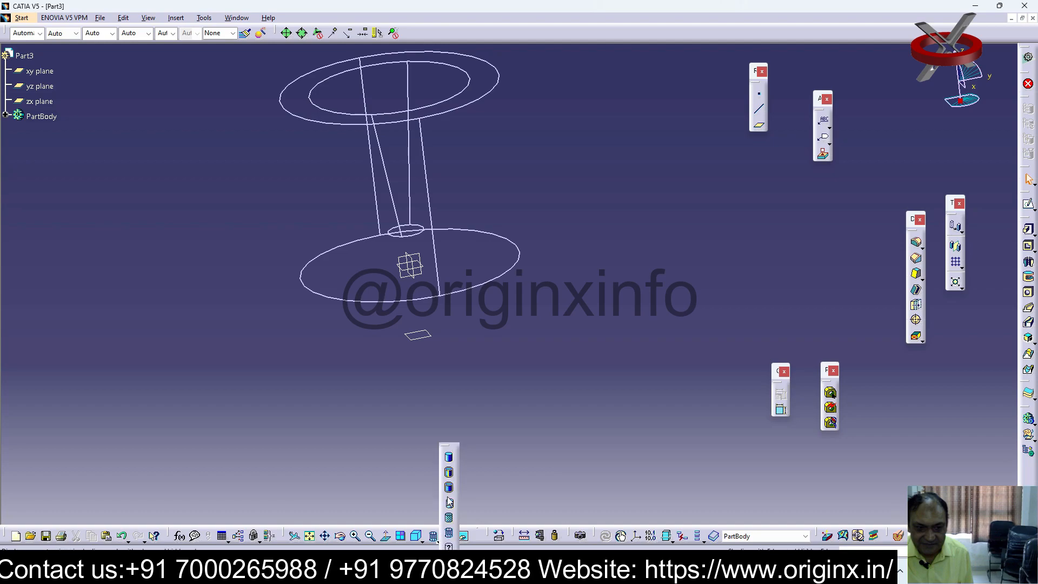
click(448, 457)
mouse_move(519, 446)
middle_down()
mouse_move(558, 436)
mouse_move(500, 164)
mouse_move(442, 385)
mouse_move(429, 491)
mouse_move(439, 457)
middle_up()
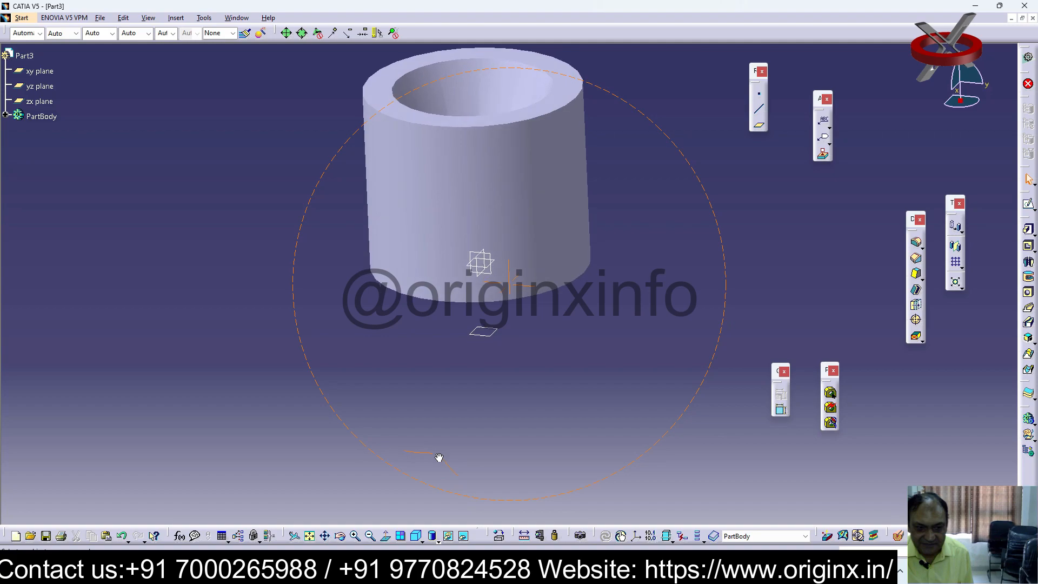
key(ctrl+z)
middle_drag(664, 322, 660, 387)
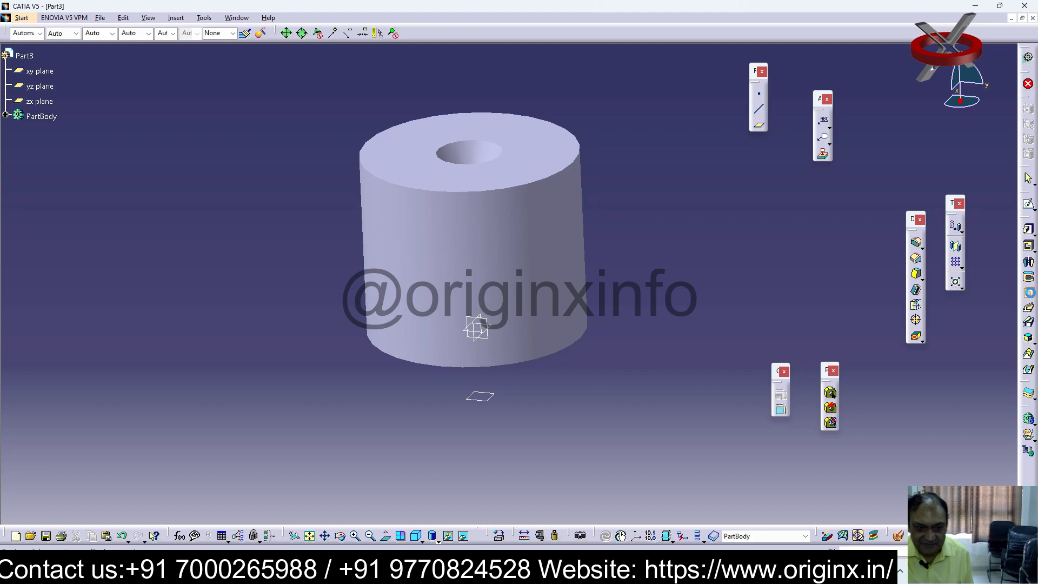
Try a Counterbored hole with the Middle anchor point on the tapered hole's wall, and undo it along with the tapered hole
click(472, 150)
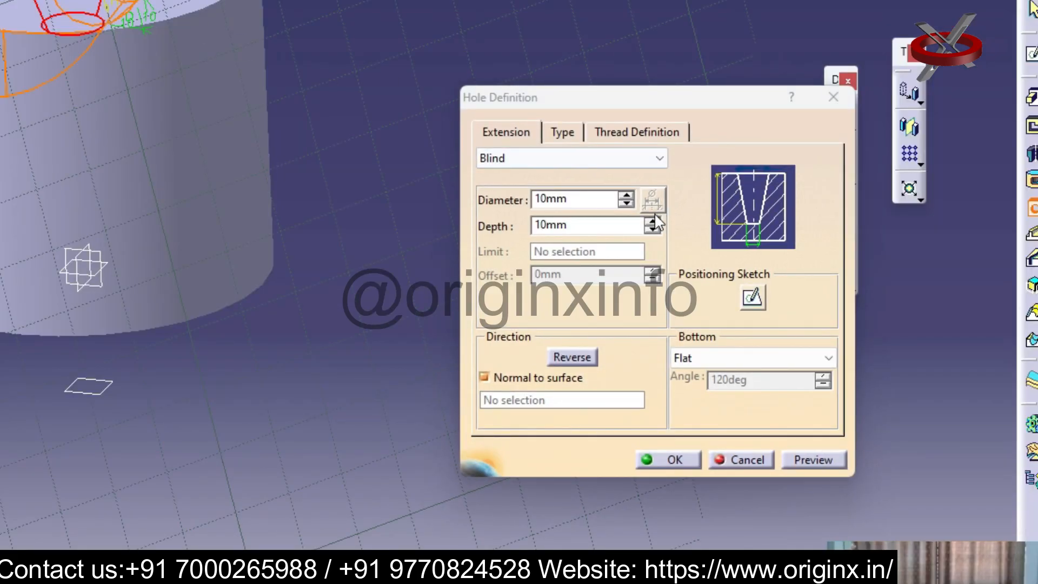
click(565, 133)
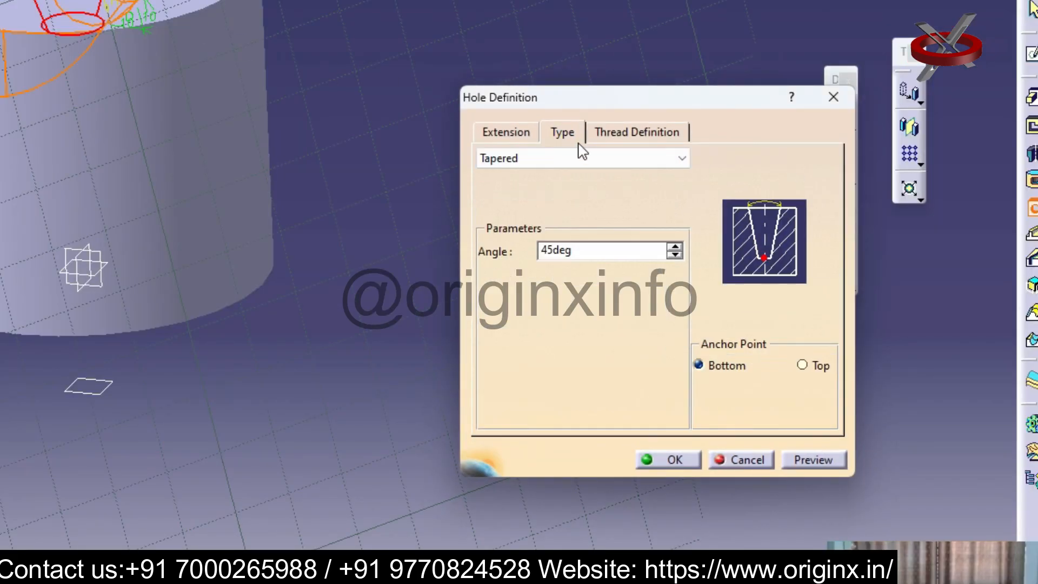
click(681, 159)
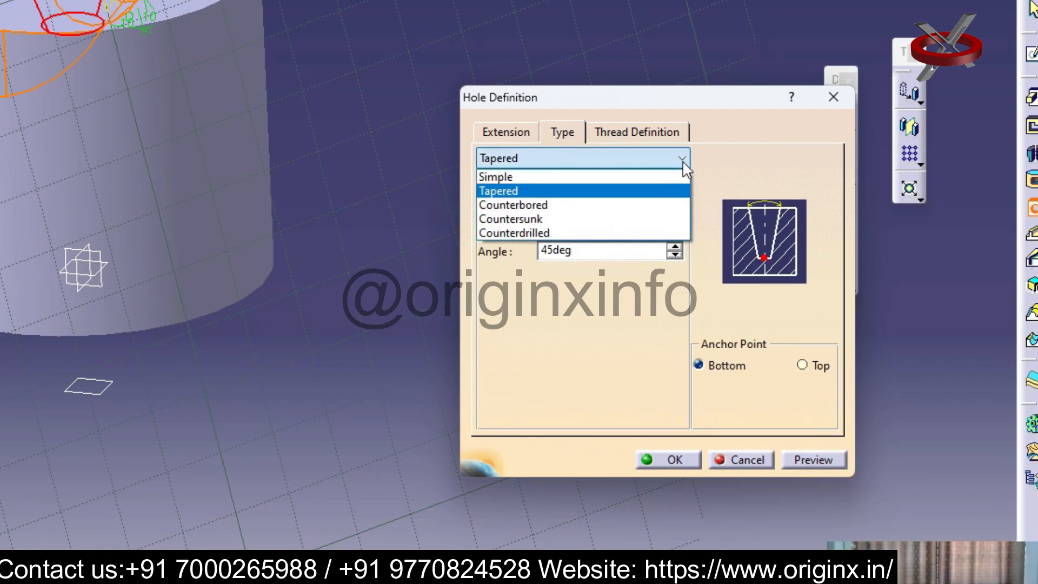
click(563, 206)
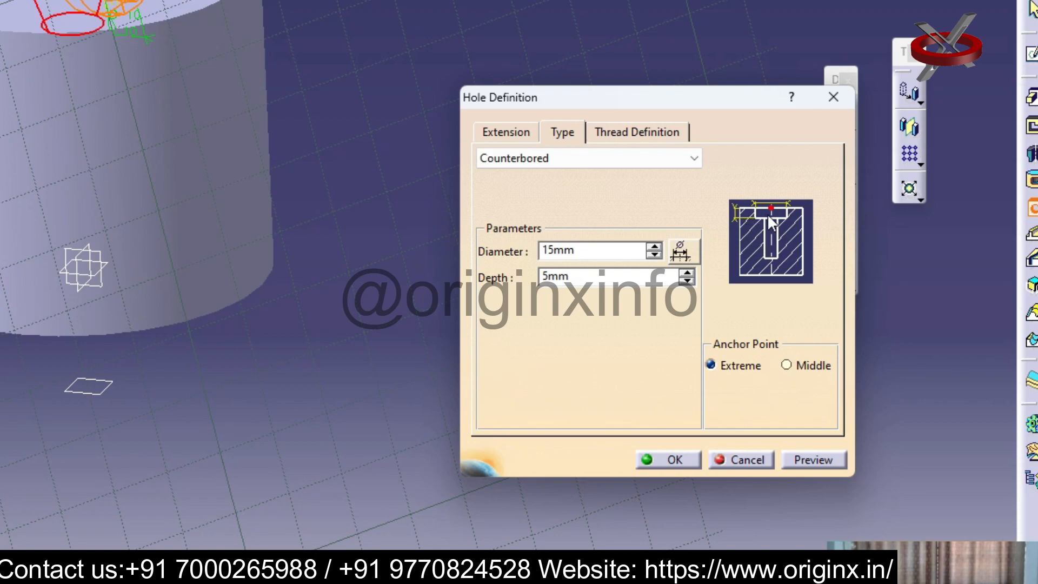
click(800, 366)
click(684, 458)
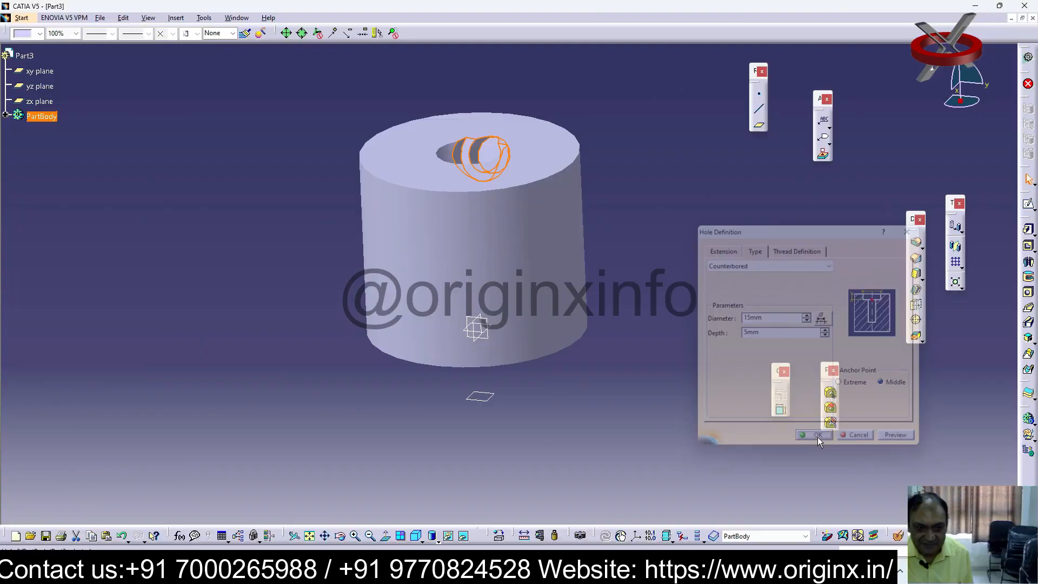
click(625, 291)
middle_drag(608, 256, 472, 330)
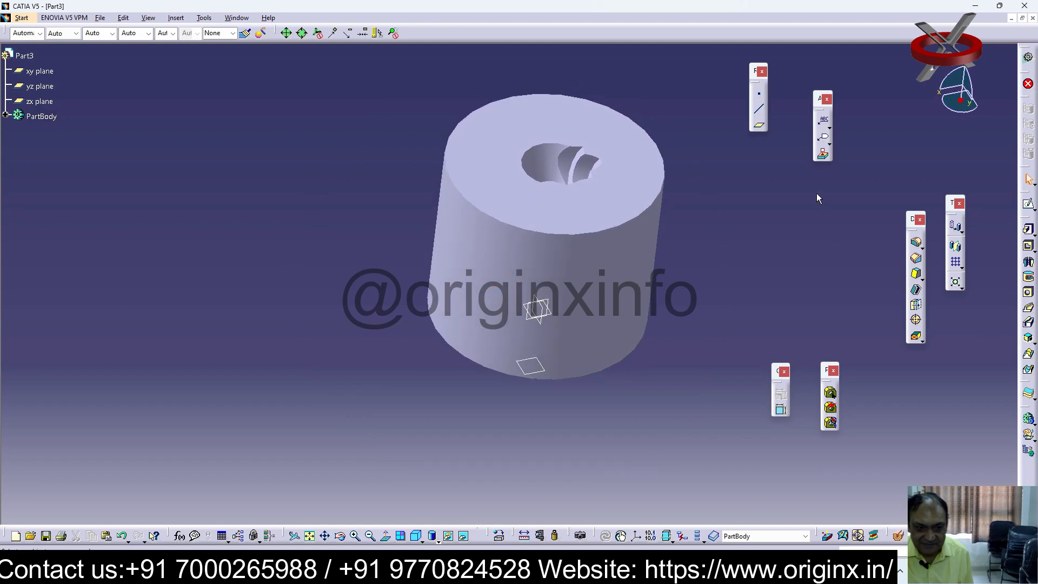
key(ctrl+z)
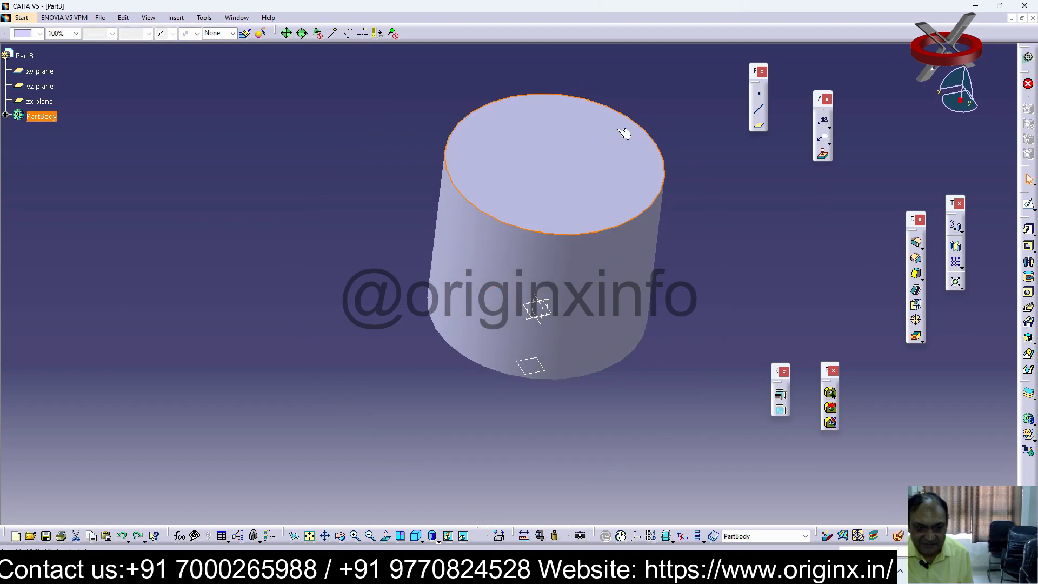
Create a Counterbored hole, 15 mm in diameter and 5 mm deep, on the cylinder's upper face and undo it
click(1029, 292)
click(549, 173)
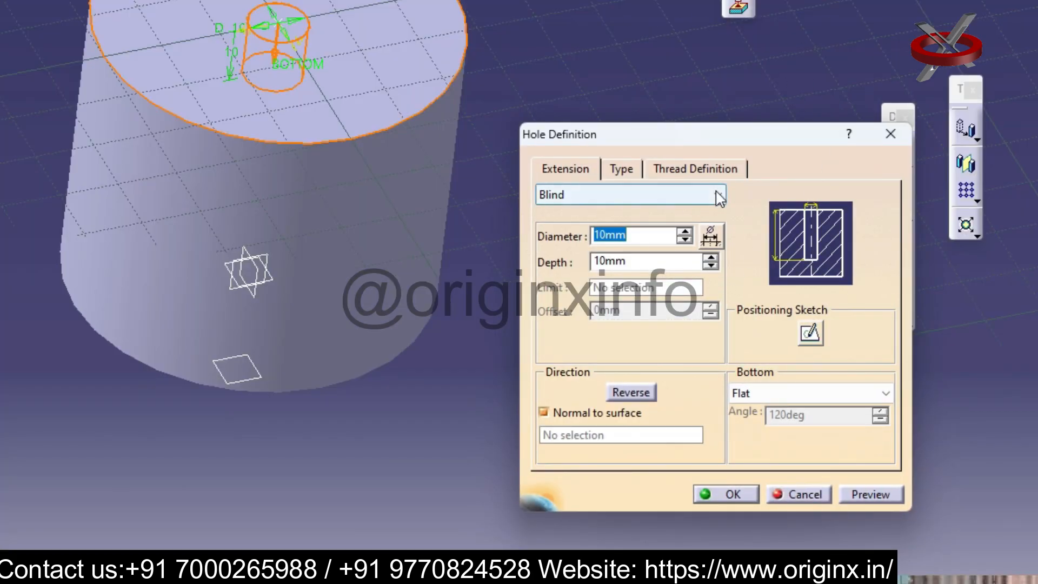
click(622, 168)
click(739, 195)
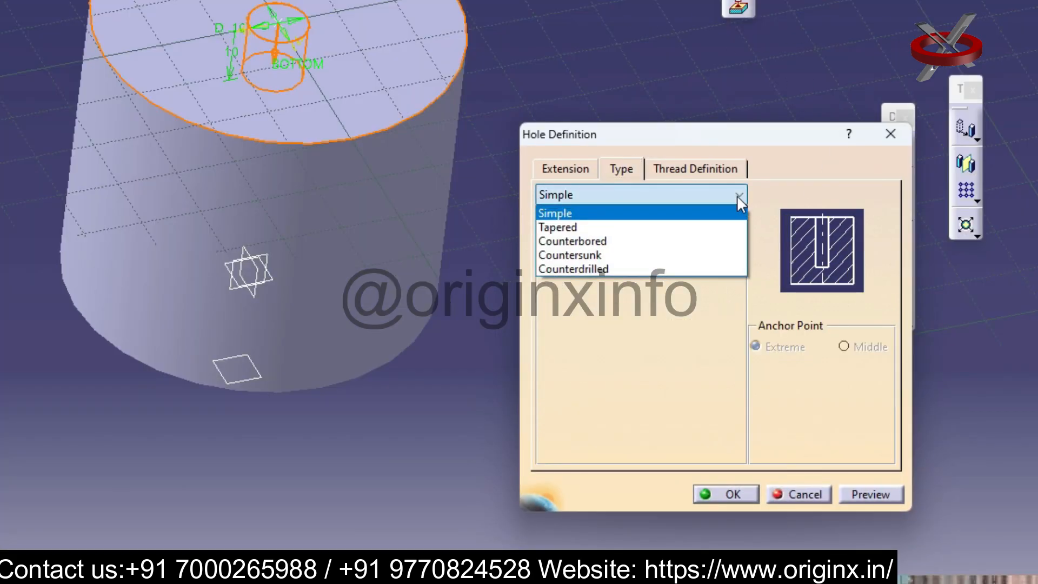
click(646, 241)
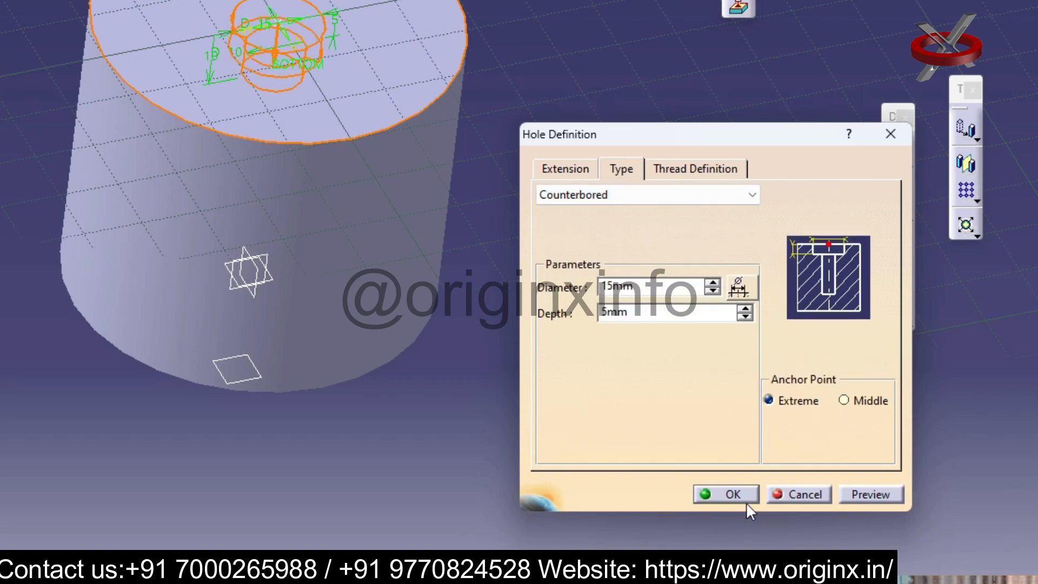
click(732, 496)
click(722, 269)
middle_drag(577, 235, 423, 339)
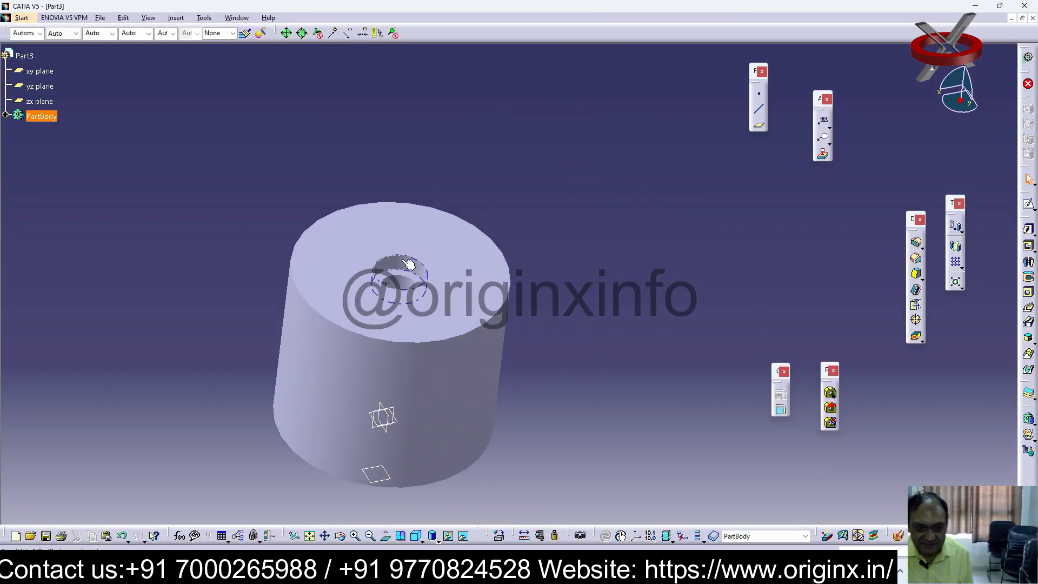
middle_drag(412, 259, 426, 291)
click(438, 290)
key(ctrl+z)
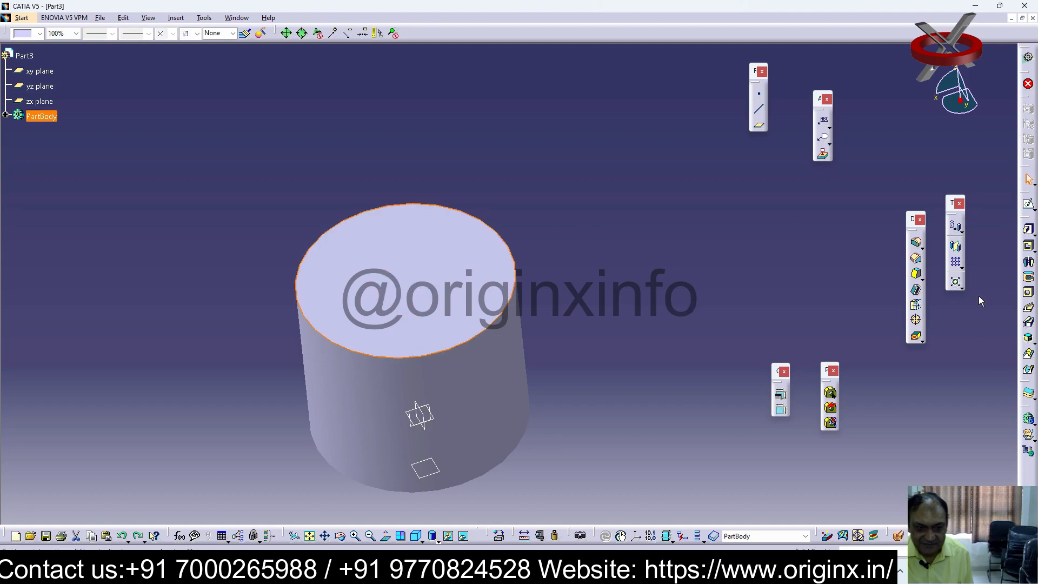
Create a Countersunk hole with 5 mm depth and a 90-degree angle on the cylinder's upper face and undo it
click(1030, 297)
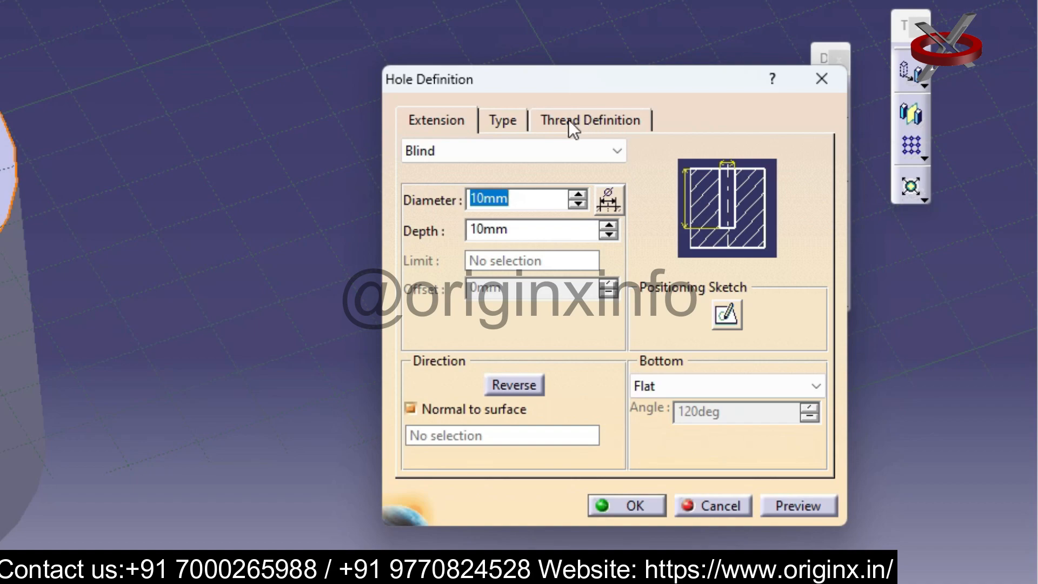
click(498, 121)
click(630, 154)
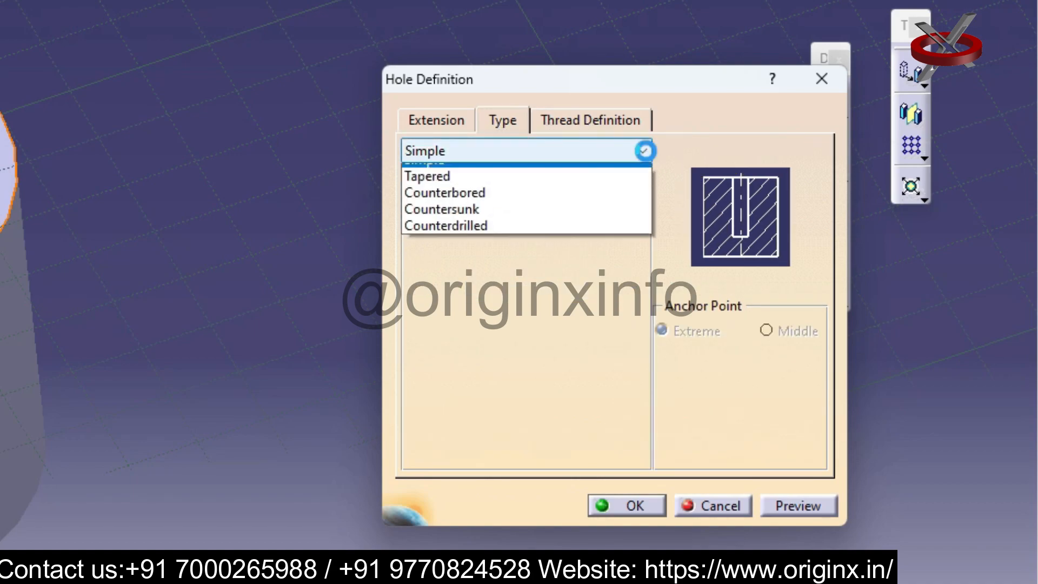
click(494, 223)
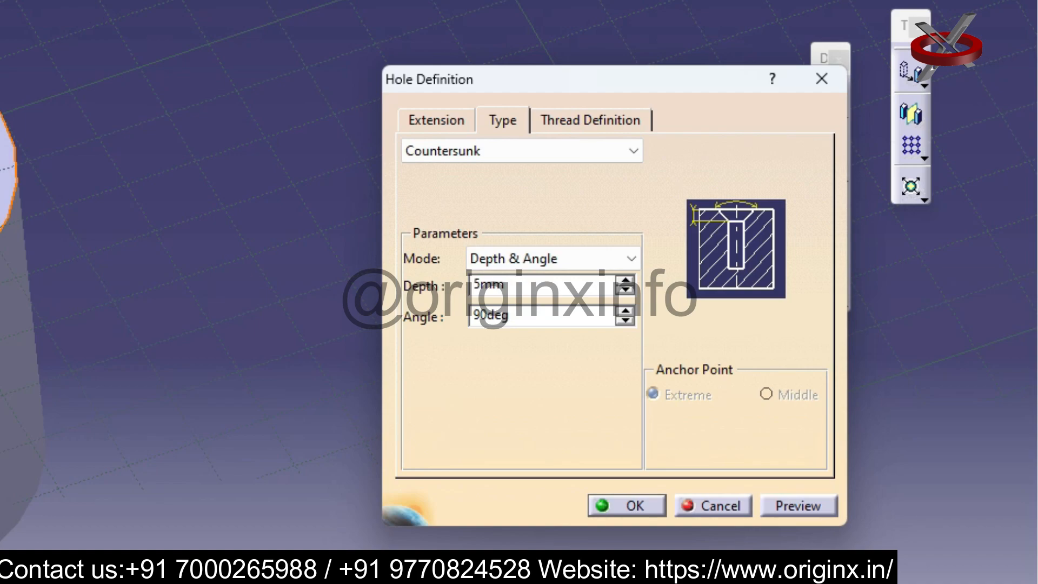
middle_drag(1, 194, 267, 107)
ctrl+middle_drag(148, 178, 146, 95)
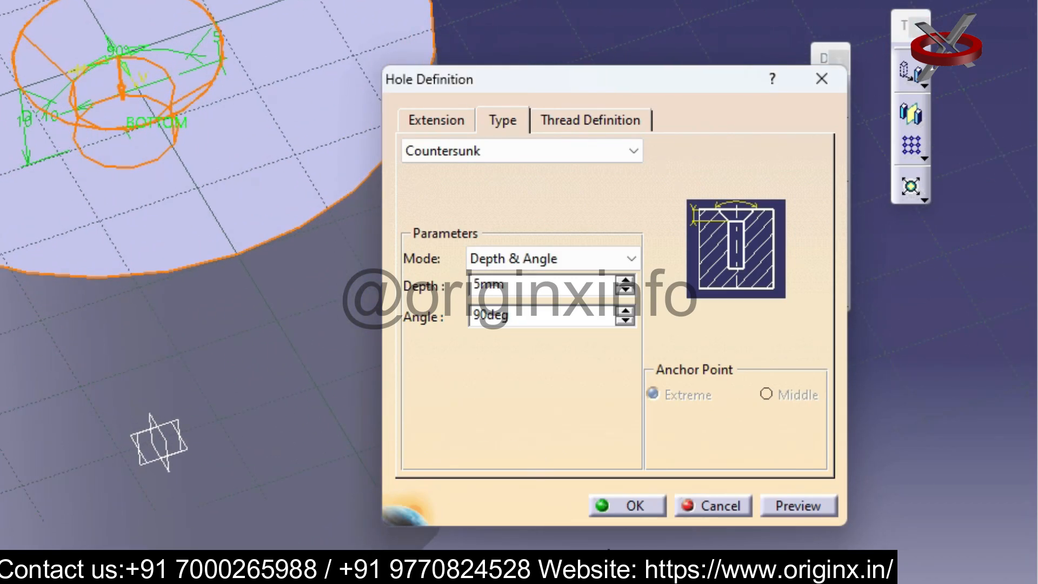
click(632, 507)
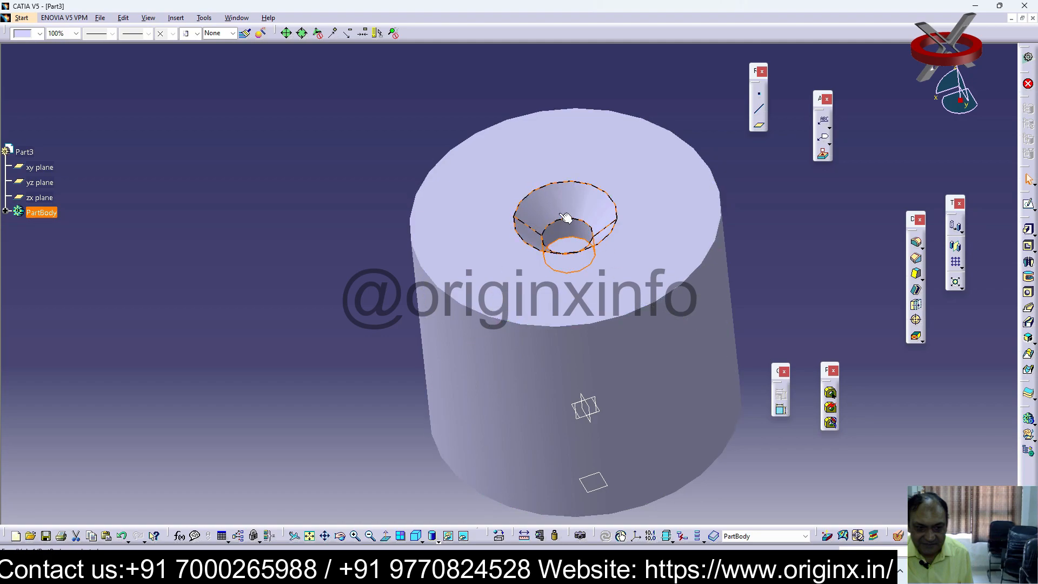
click(800, 261)
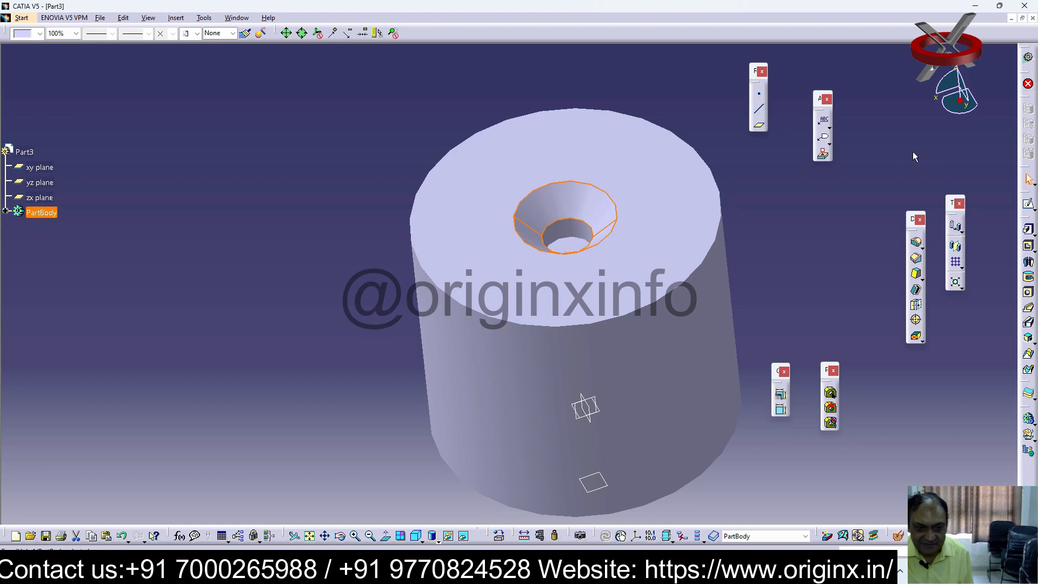
key(ctrl+z)
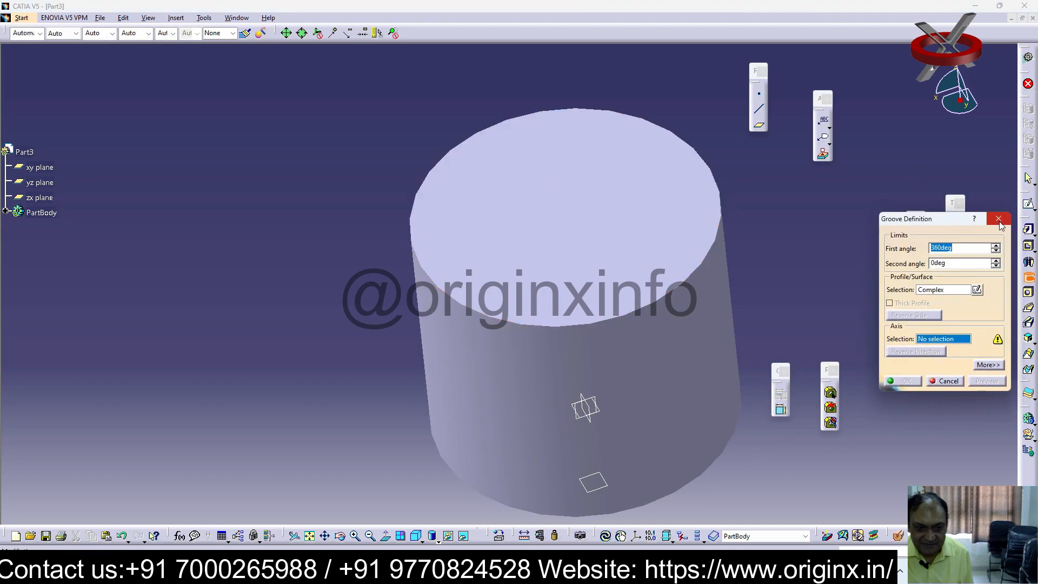
Create a Counterdrilled hole with 15 mm diameter, 5 mm depth and a 90-degree angle on the cylinder's upper face
click(1000, 220)
click(703, 370)
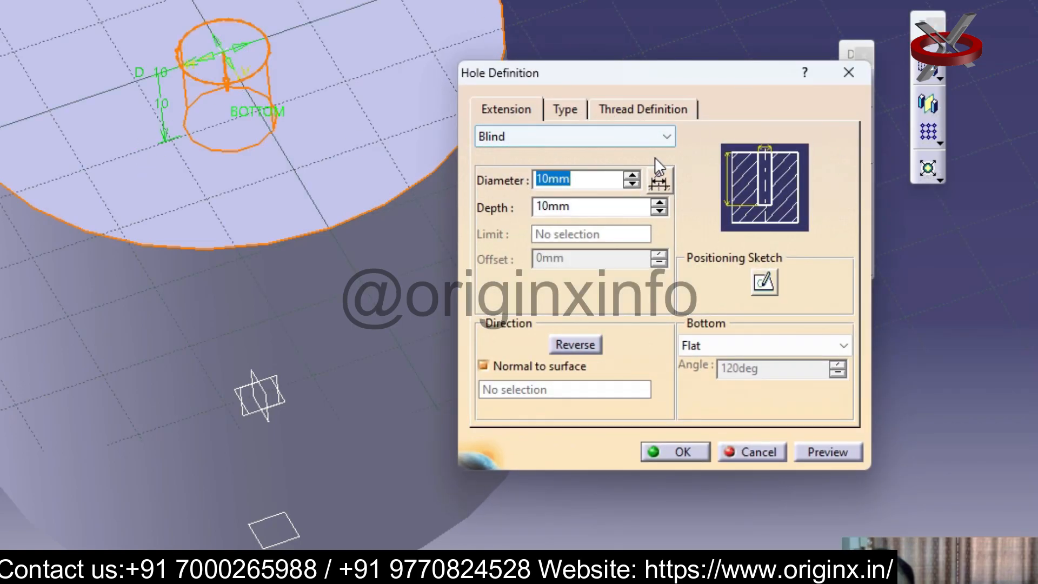
click(562, 110)
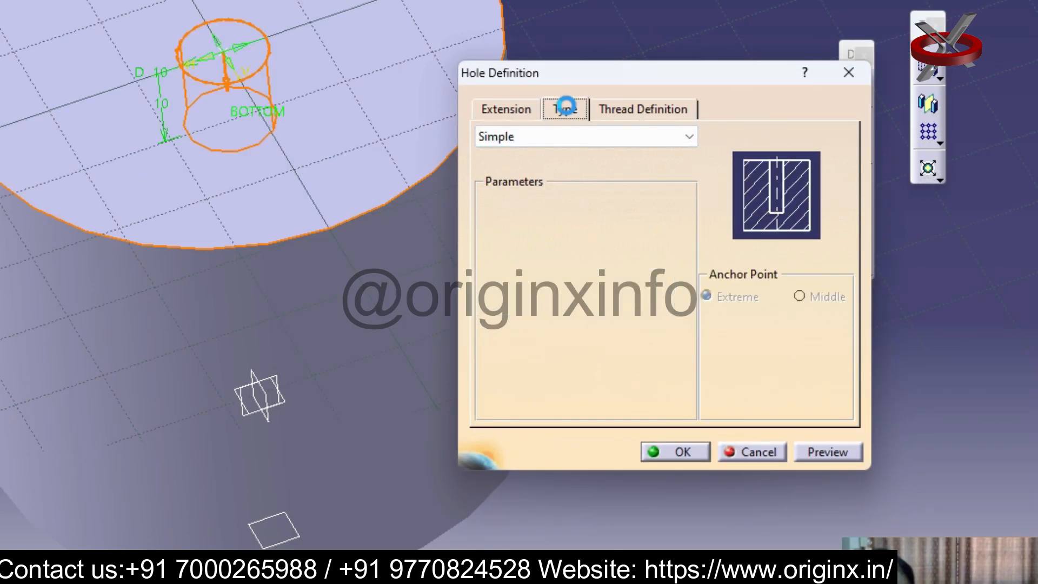
click(688, 137)
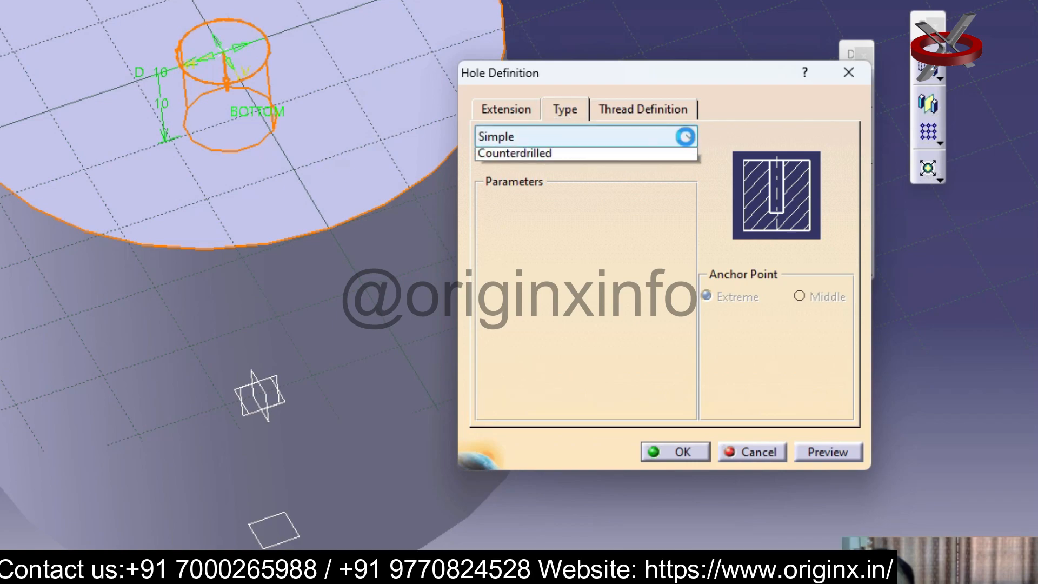
click(562, 215)
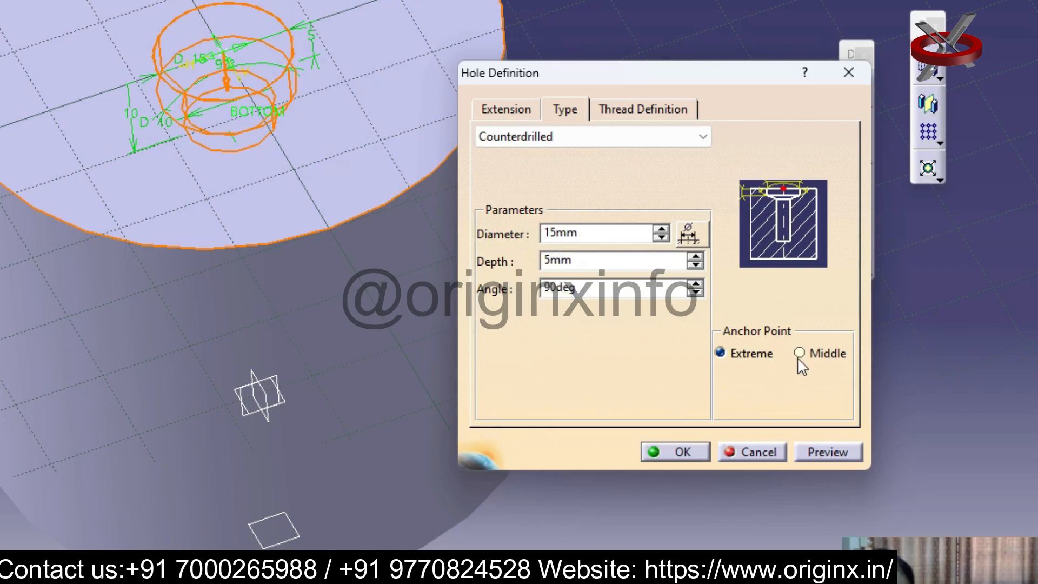
click(677, 453)
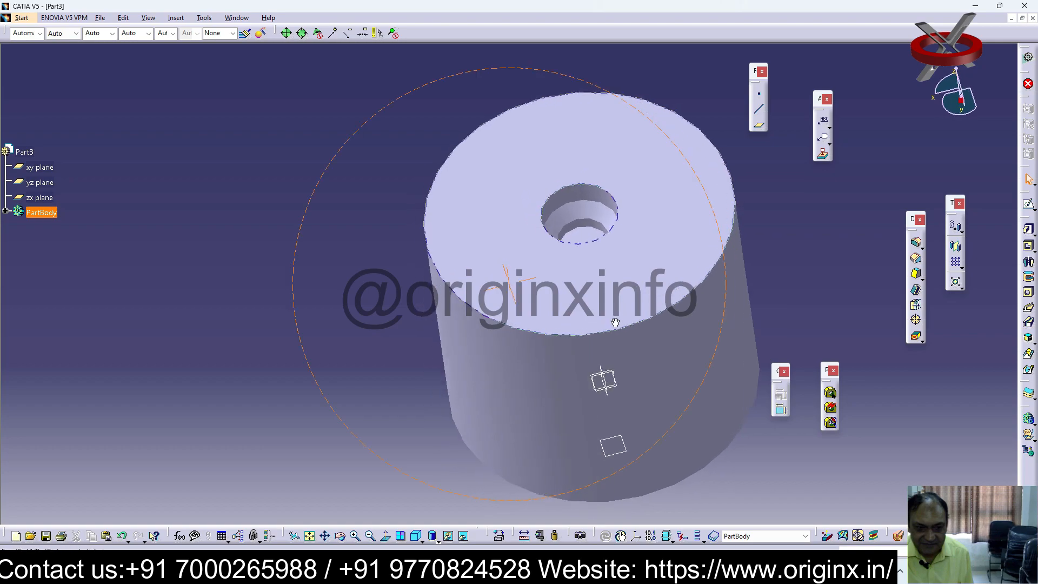
Set the counterdrilled hole's overall depth to 43 mm
mouse_move(615, 322)
middle_down()
mouse_move(611, 285)
mouse_move(607, 313)
middle_up()
click(591, 206)
double_click(595, 208)
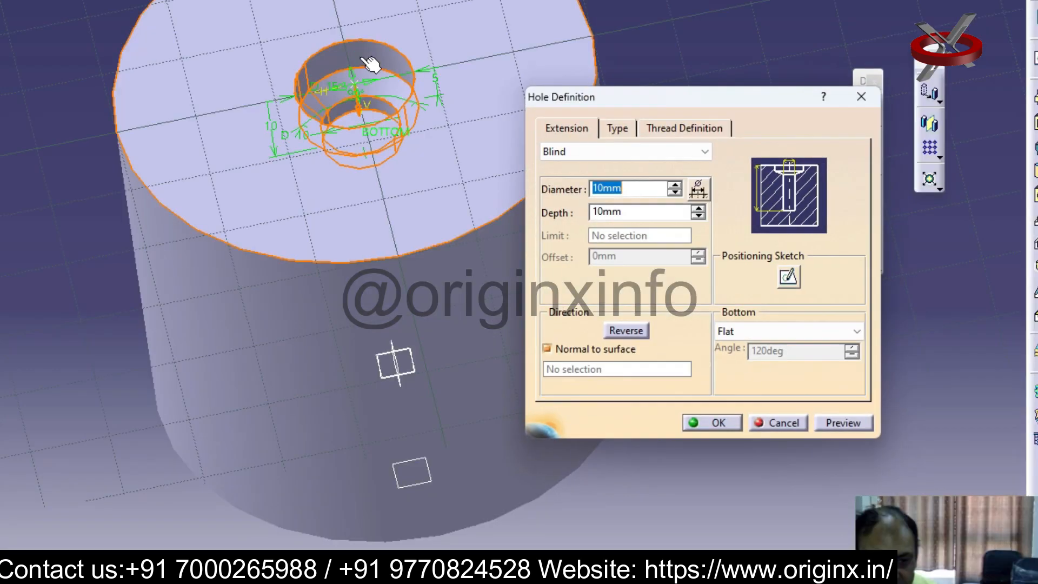
click(699, 208)
drag(698, 209, 698, 209)
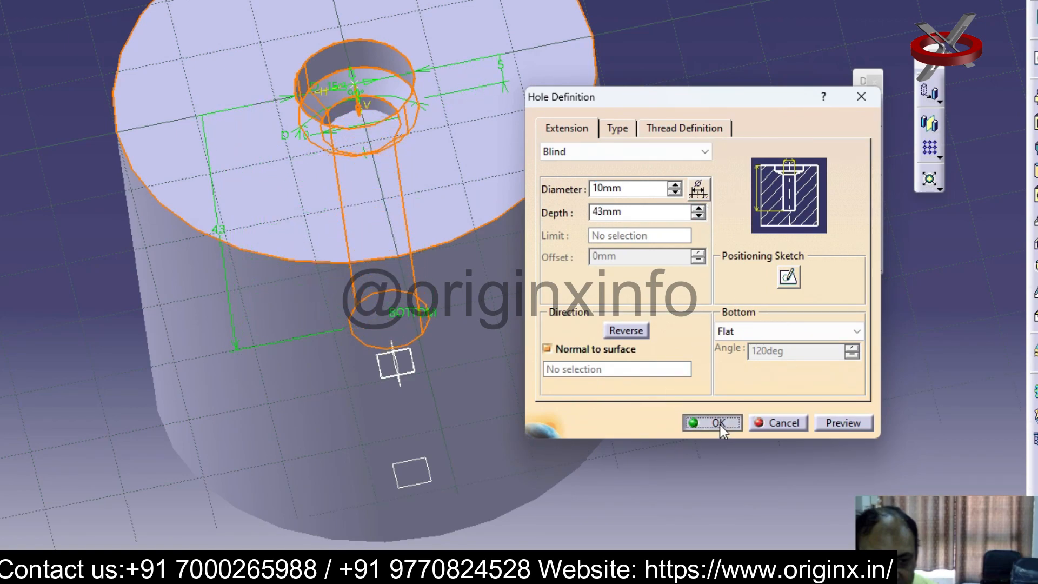
click(719, 423)
middle_drag(605, 398, 496, 182)
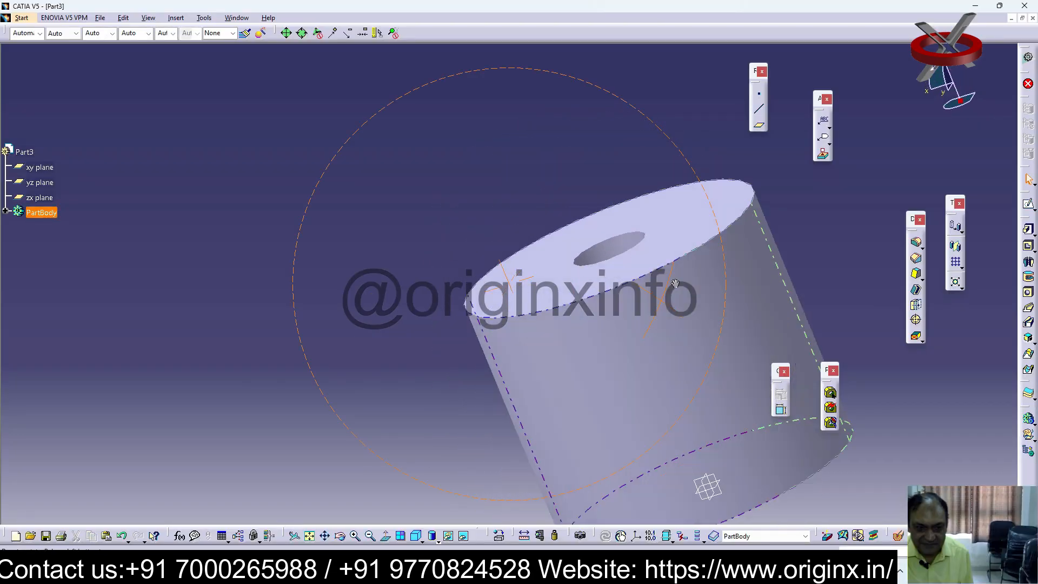
middle_drag(675, 283, 739, 382)
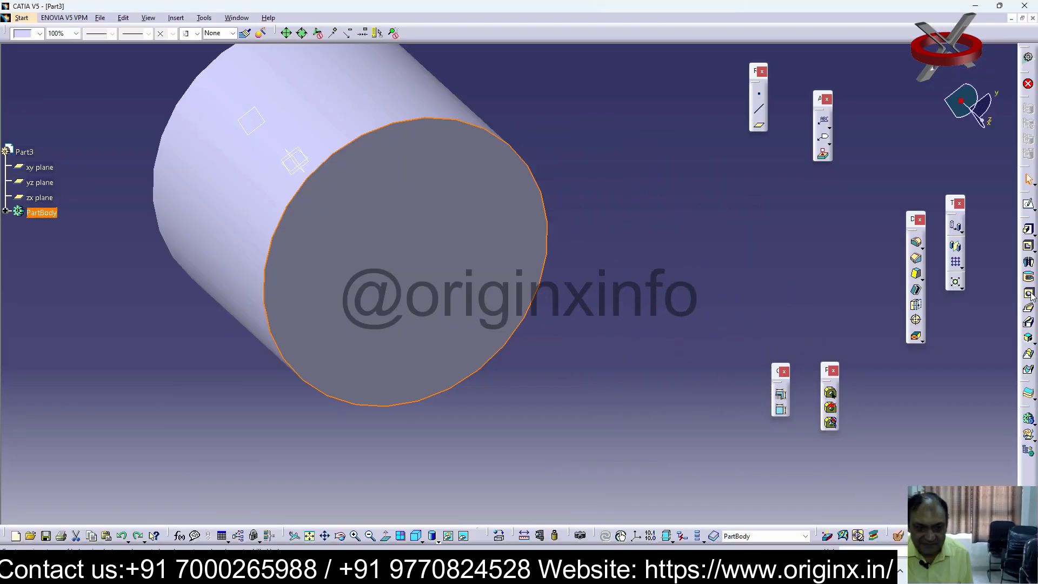
Create a right-threaded blind hole, 10 mm in diameter and 10 mm deep, with Support Depth bottom type on the cylinder's end face
click(1029, 293)
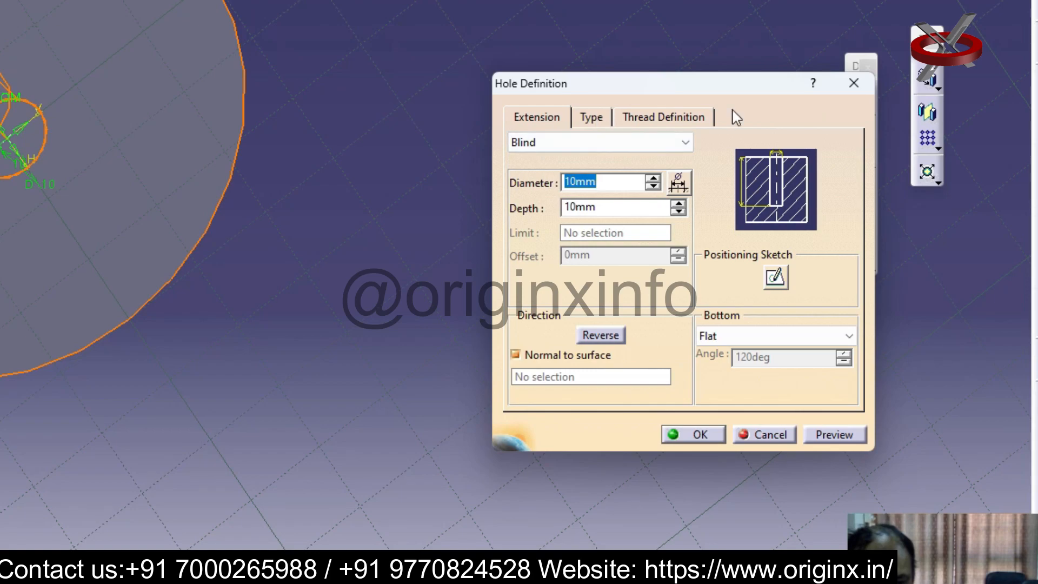
click(695, 120)
click(529, 144)
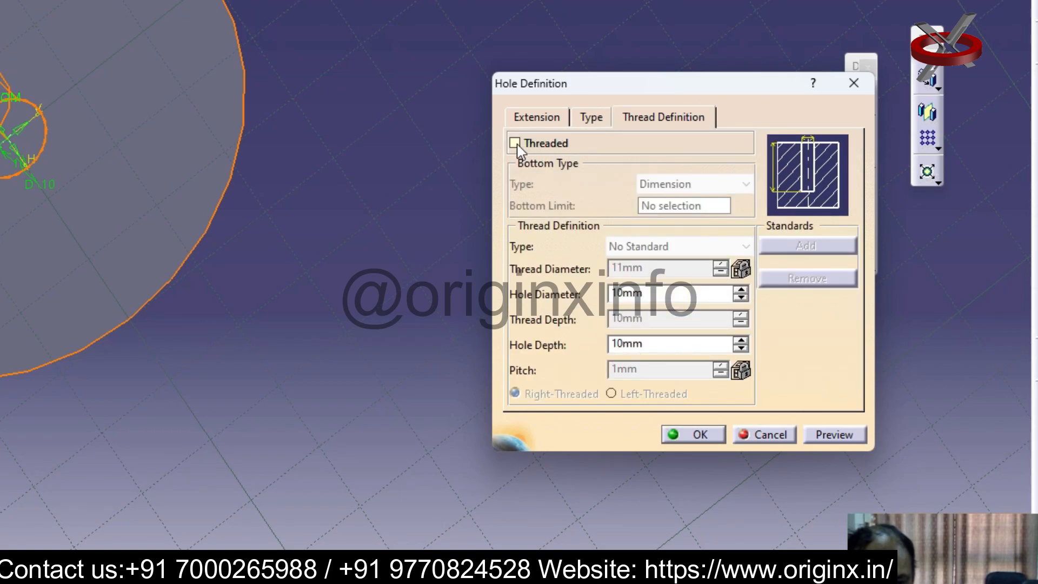
click(749, 185)
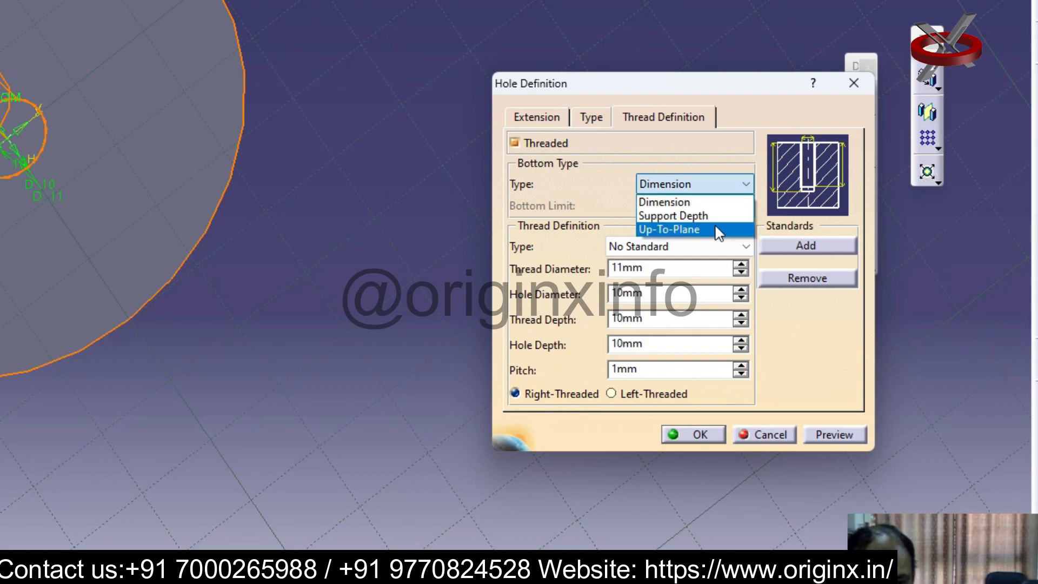
click(704, 218)
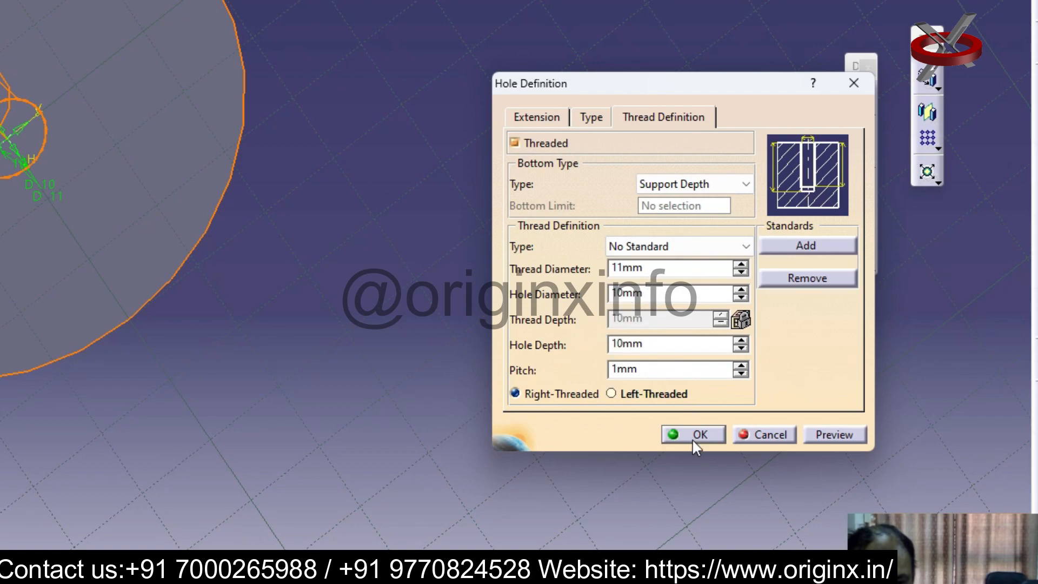
click(614, 396)
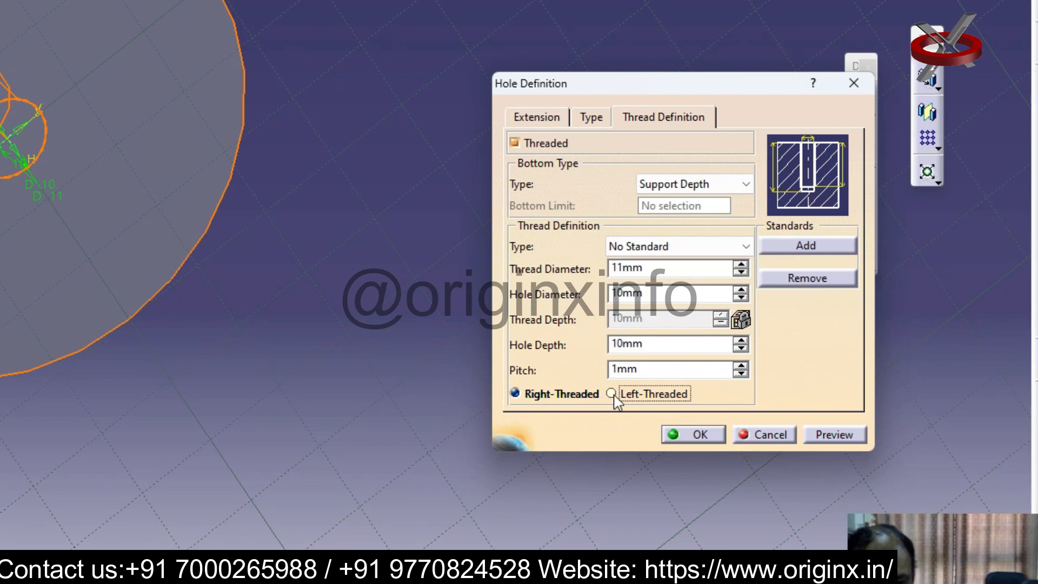
click(515, 394)
click(703, 434)
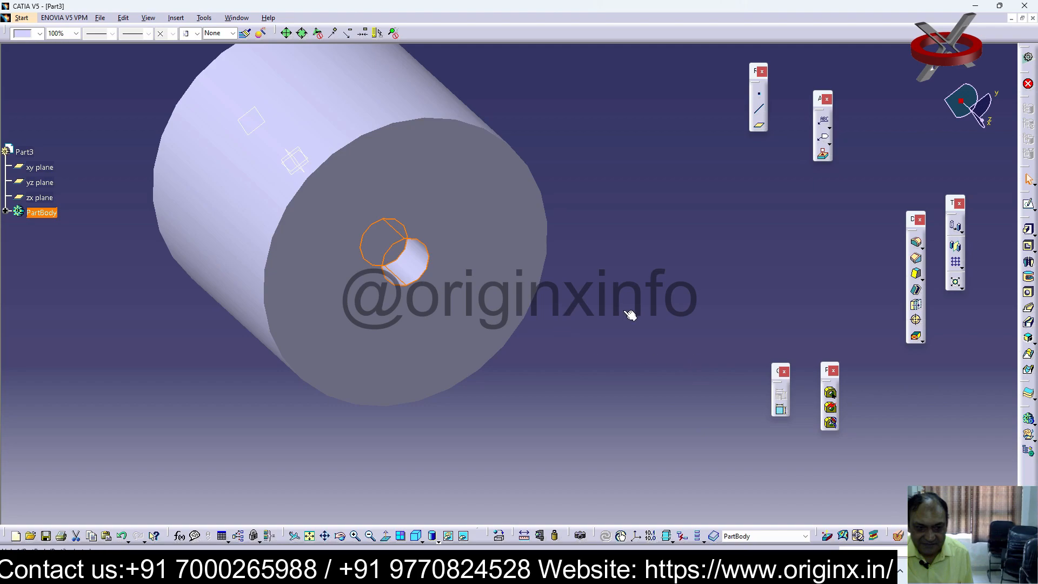
middle_drag(567, 293, 607, 287)
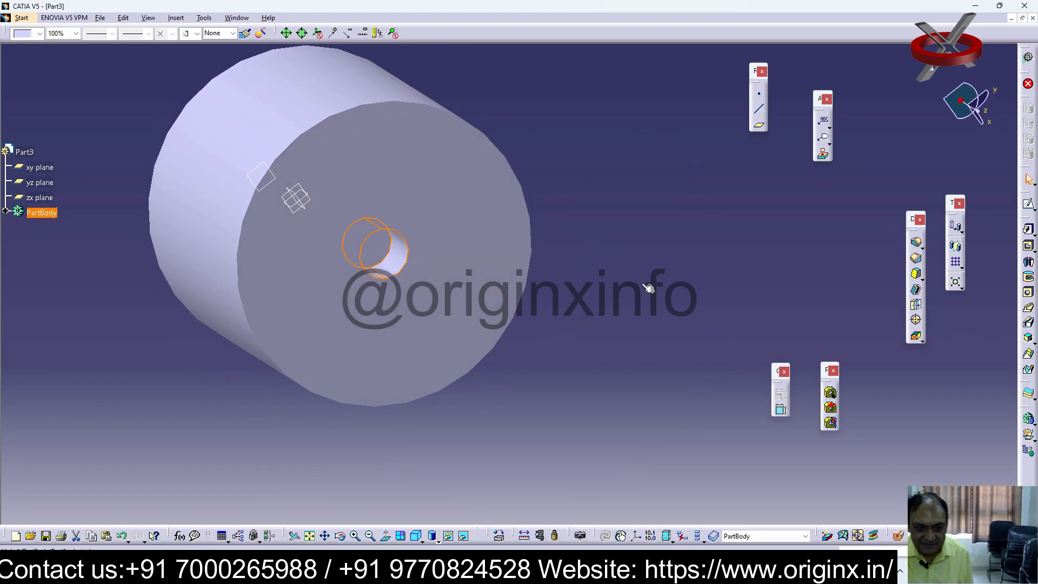
Inspect the cylinder in wireframe display, undo the threaded hole and return to shaded display
click(440, 541)
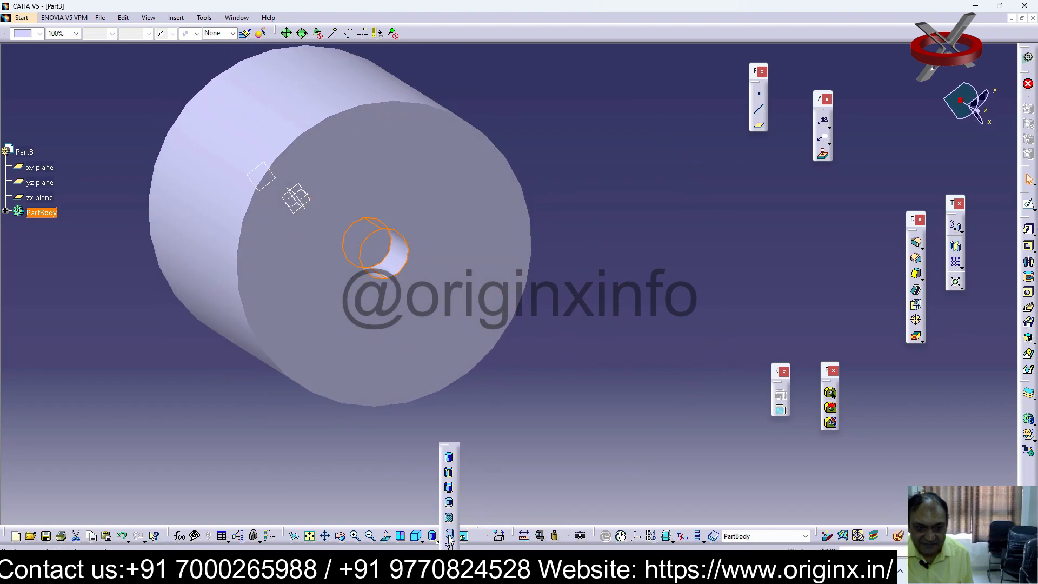
click(451, 535)
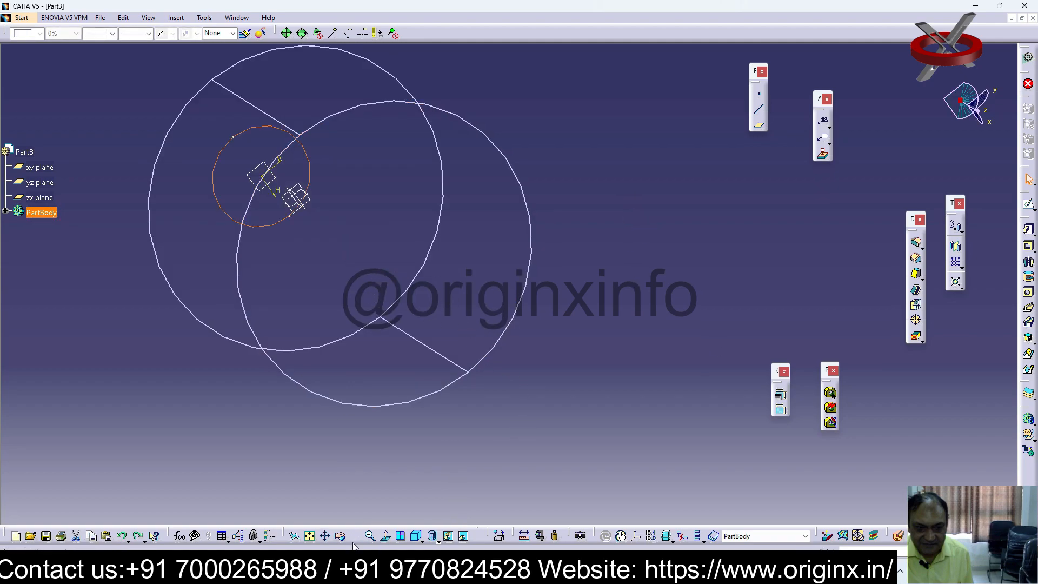
click(434, 540)
click(451, 464)
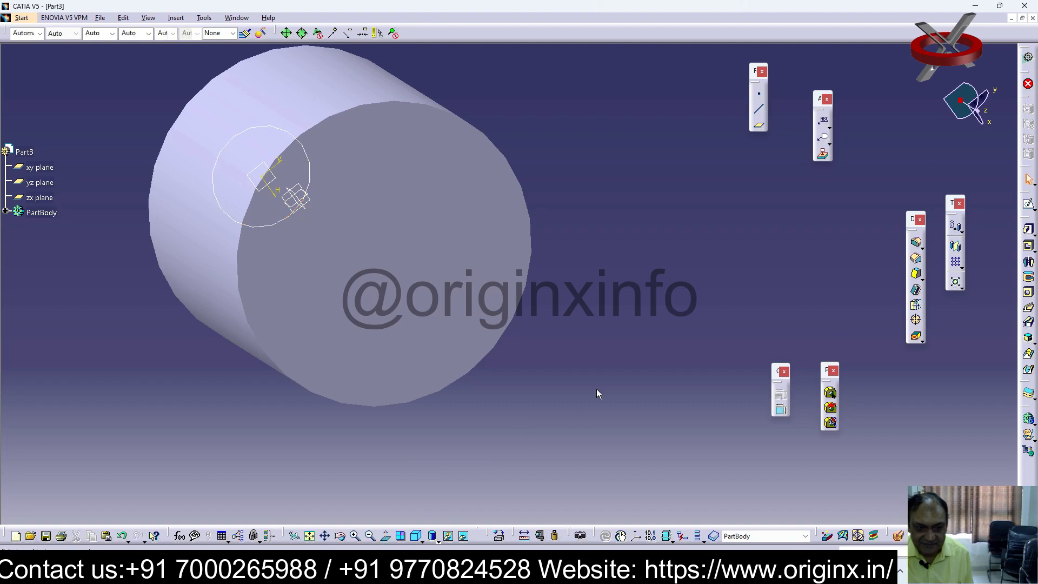
Create a threaded blind hole, 12 mm in diameter and 8 mm deep, on the cylinder's end face
click(1029, 292)
click(423, 273)
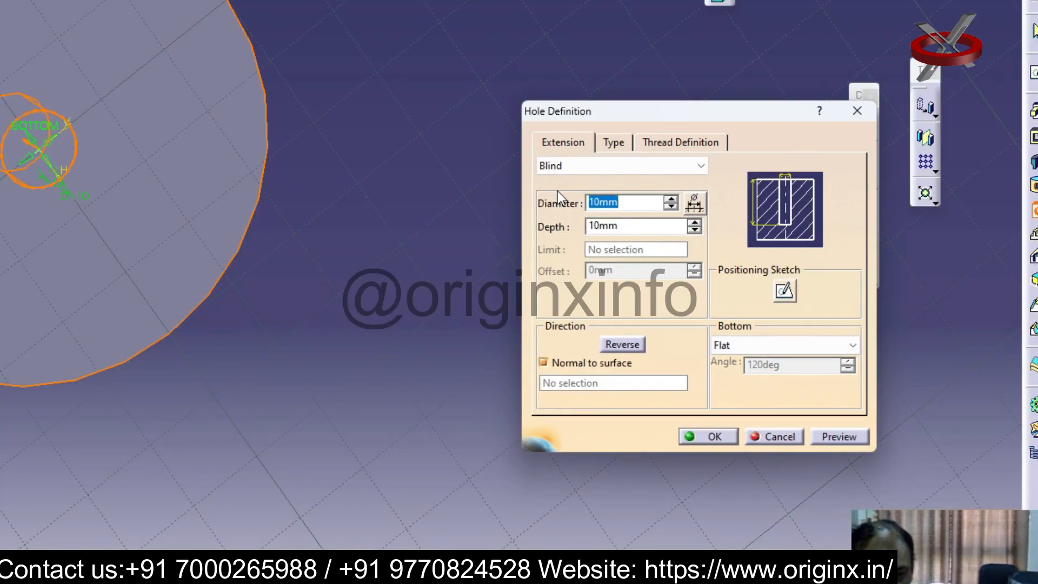
click(699, 165)
click(697, 165)
click(693, 142)
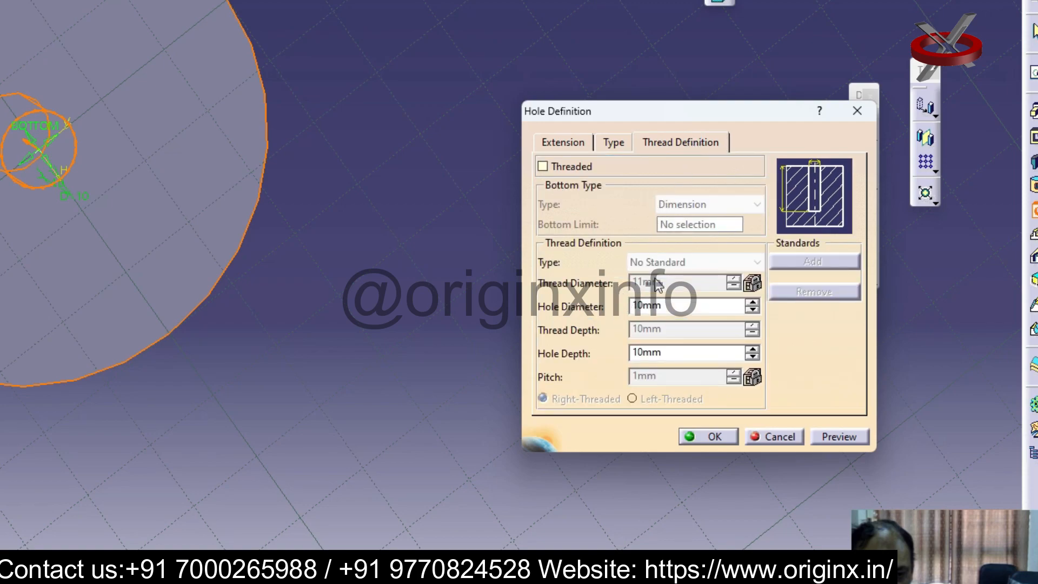
click(753, 302)
click(753, 302)
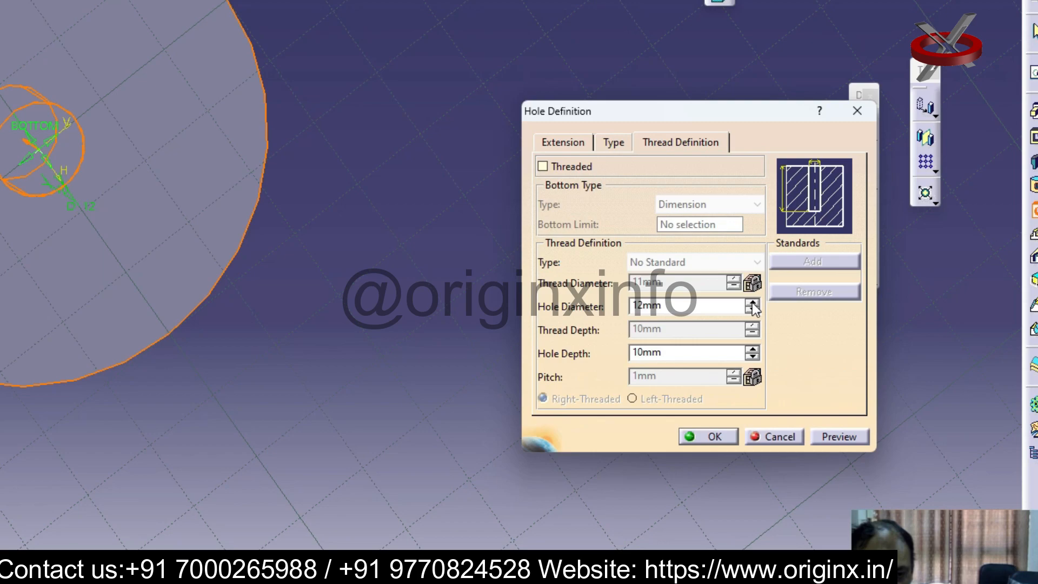
click(753, 357)
click(752, 357)
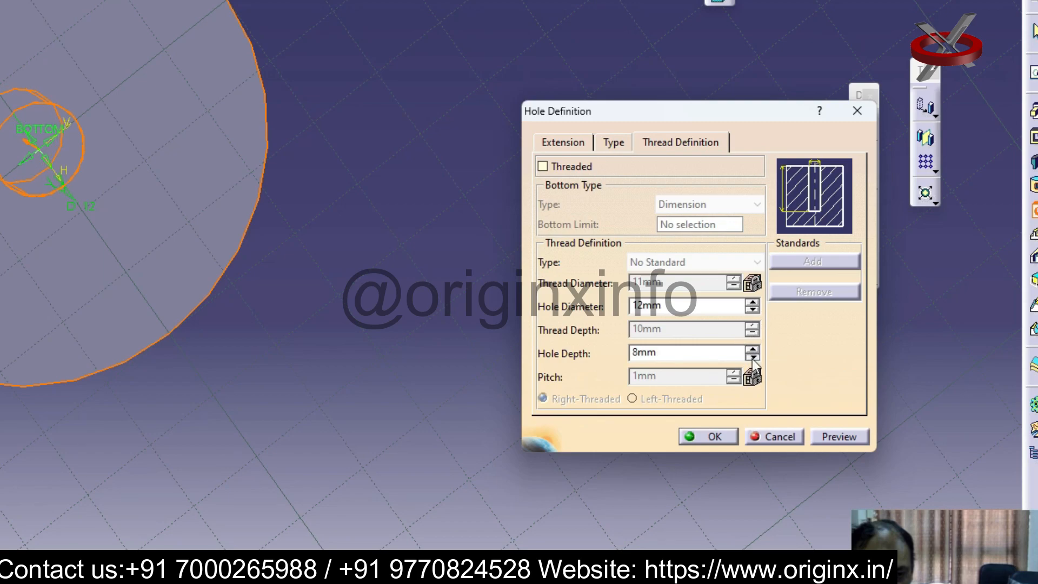
click(547, 165)
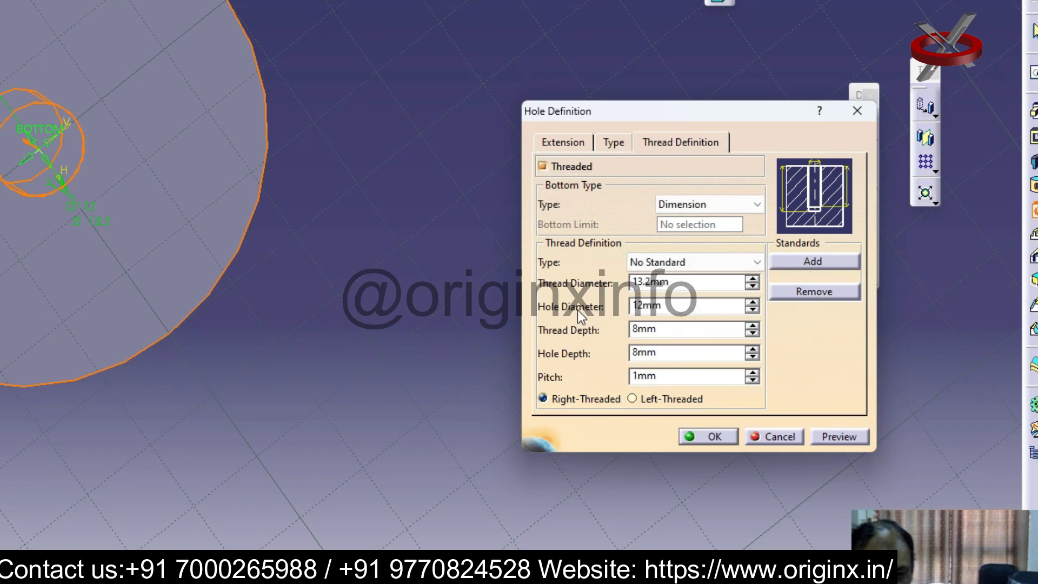
click(718, 441)
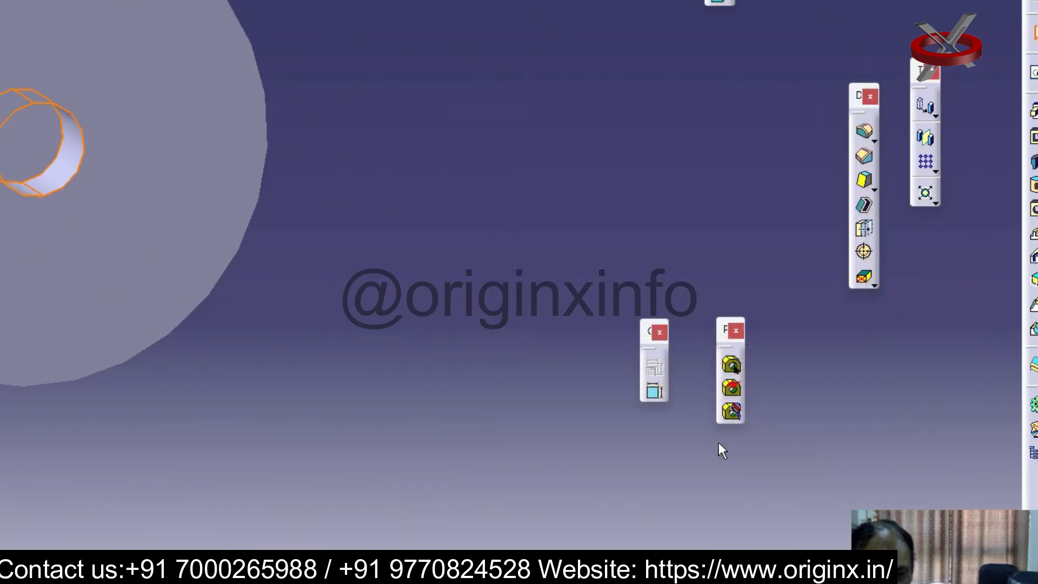
middle_drag(552, 359, 598, 346)
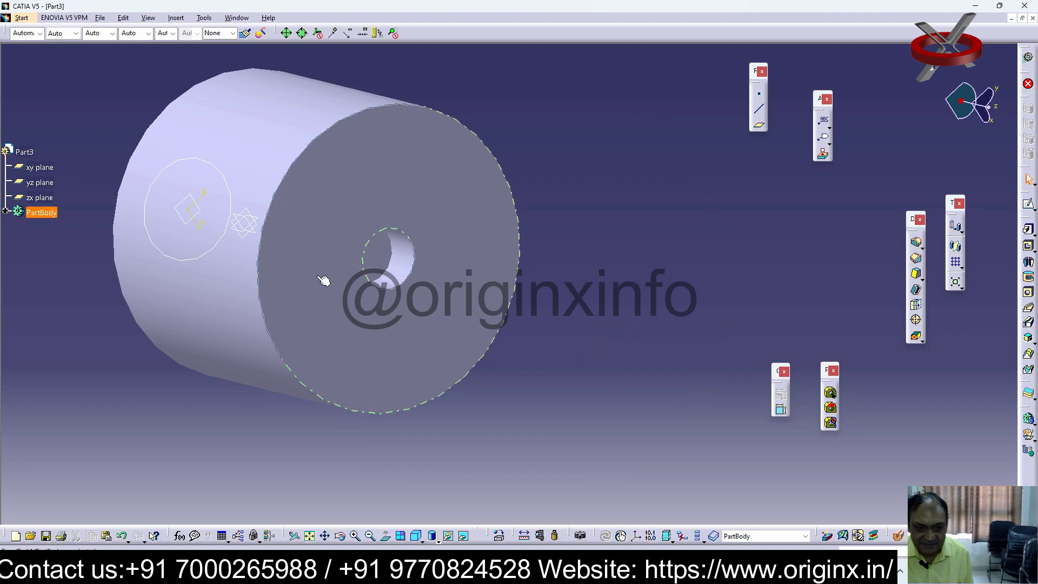
Set the threaded hole's bottom type to Support Depth and edit its hole depth
click(408, 250)
double_click(409, 250)
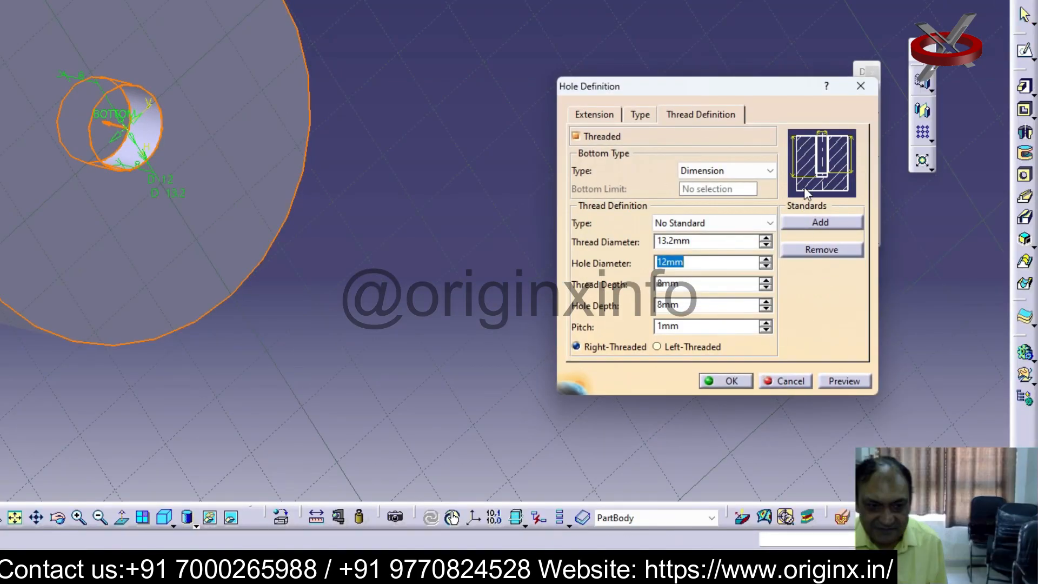
click(773, 173)
click(774, 173)
click(773, 173)
click(719, 197)
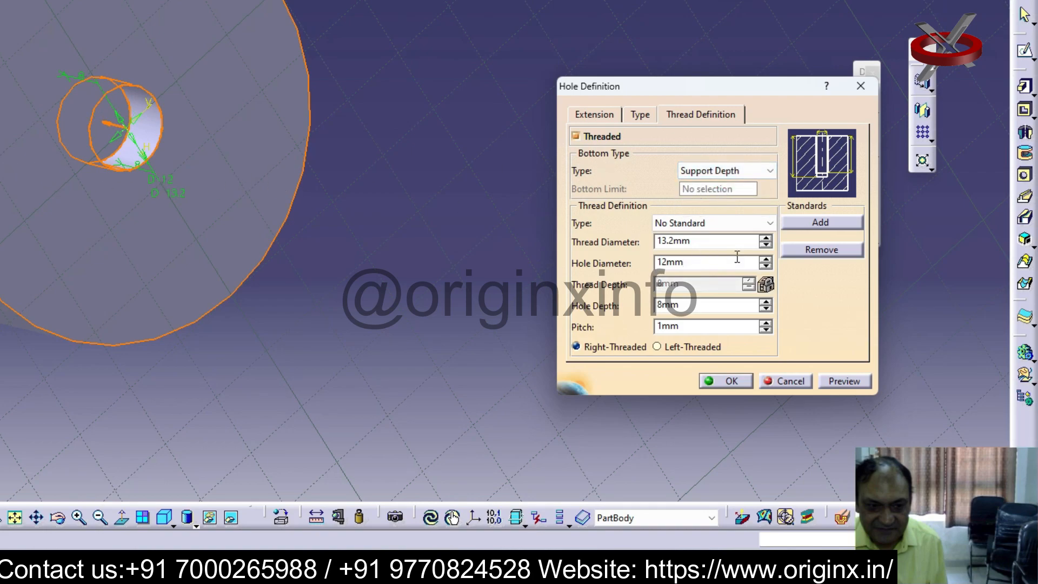
drag(702, 306, 575, 315)
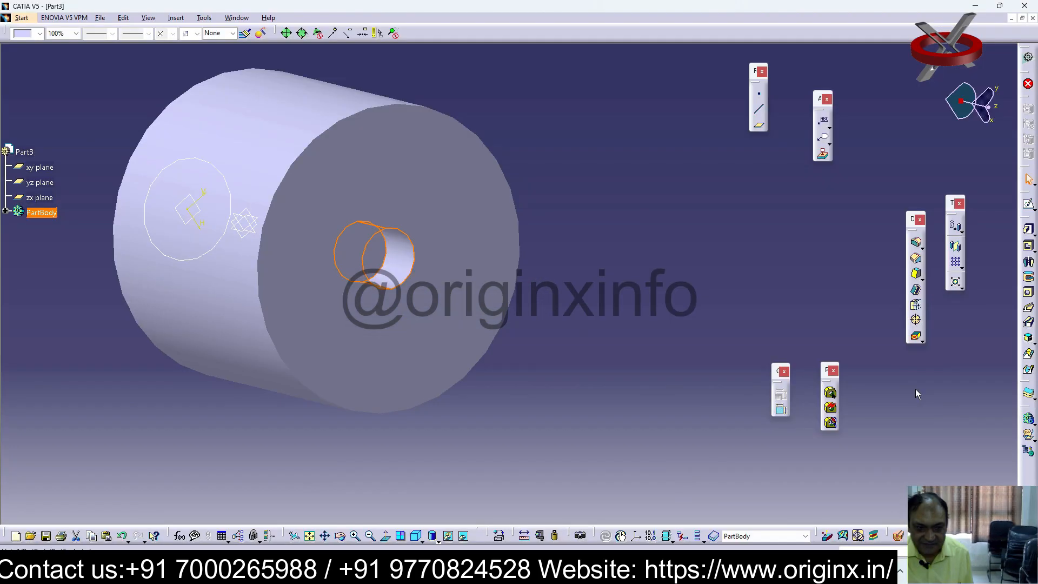
Create a left-threaded hole, 12 mm in diameter and 10 mm deep, with a larger pitch inside the existing hole, and undo both holes
click(716, 325)
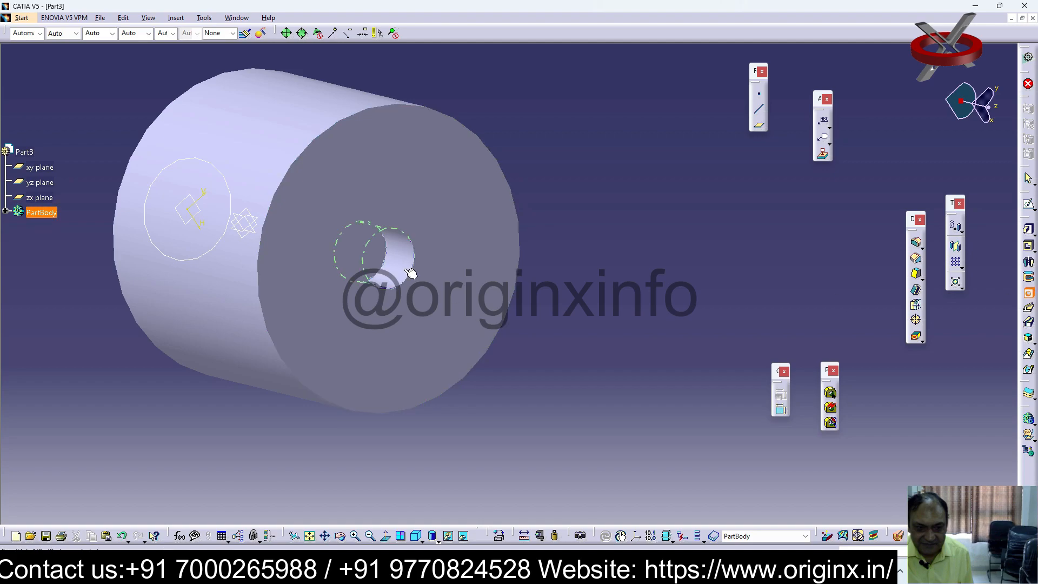
click(405, 269)
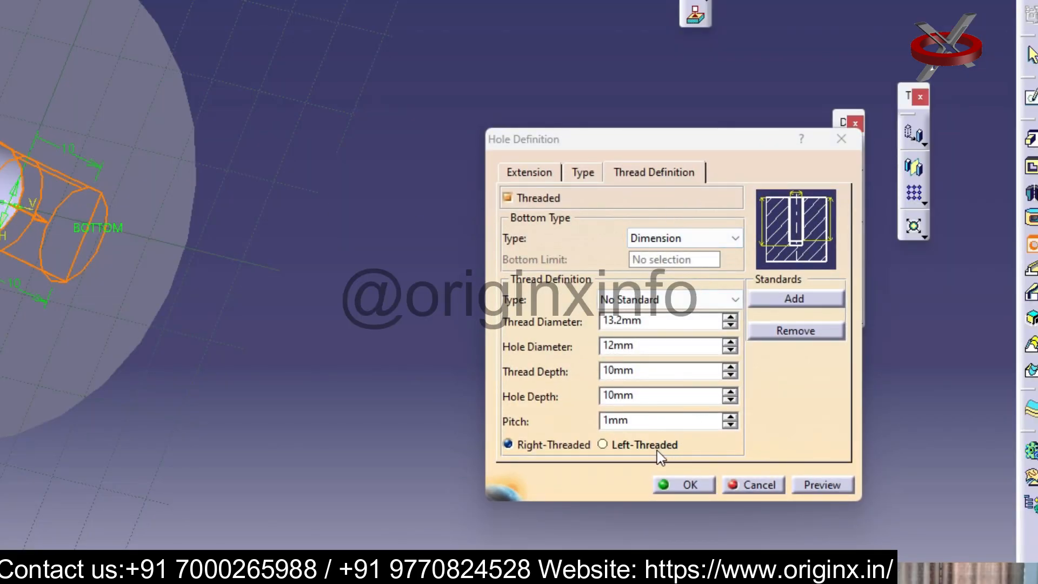
click(604, 444)
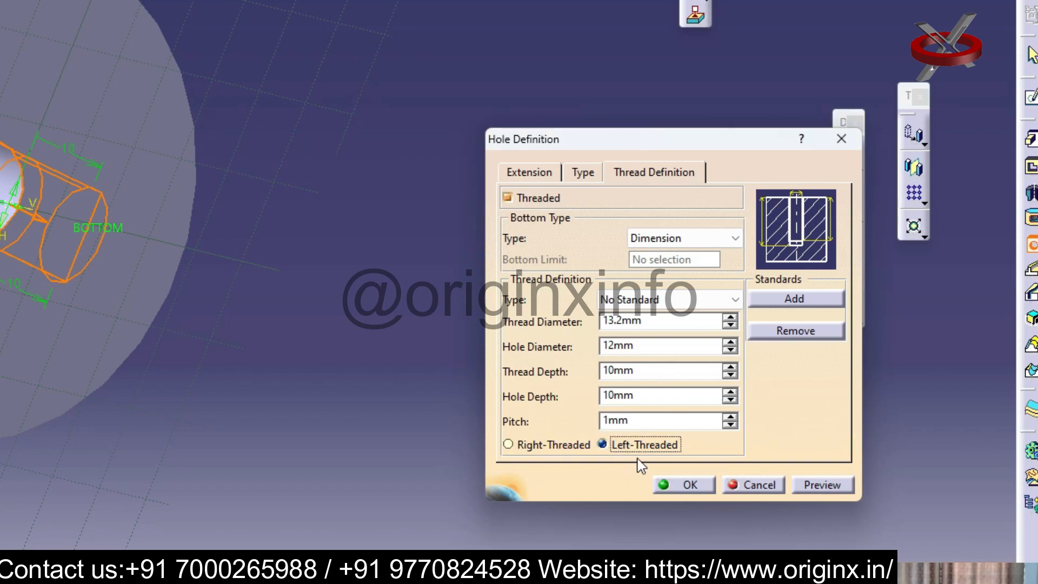
double_click(636, 420)
click(731, 418)
click(731, 418)
click(731, 417)
click(731, 417)
click(683, 484)
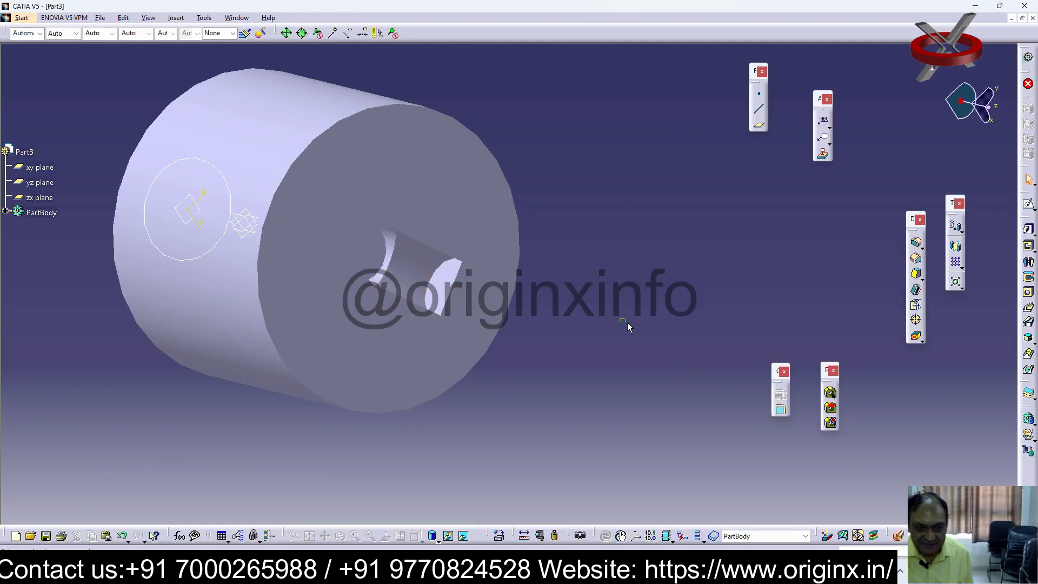
middle_drag(627, 326, 577, 291)
key(ctrl+z)
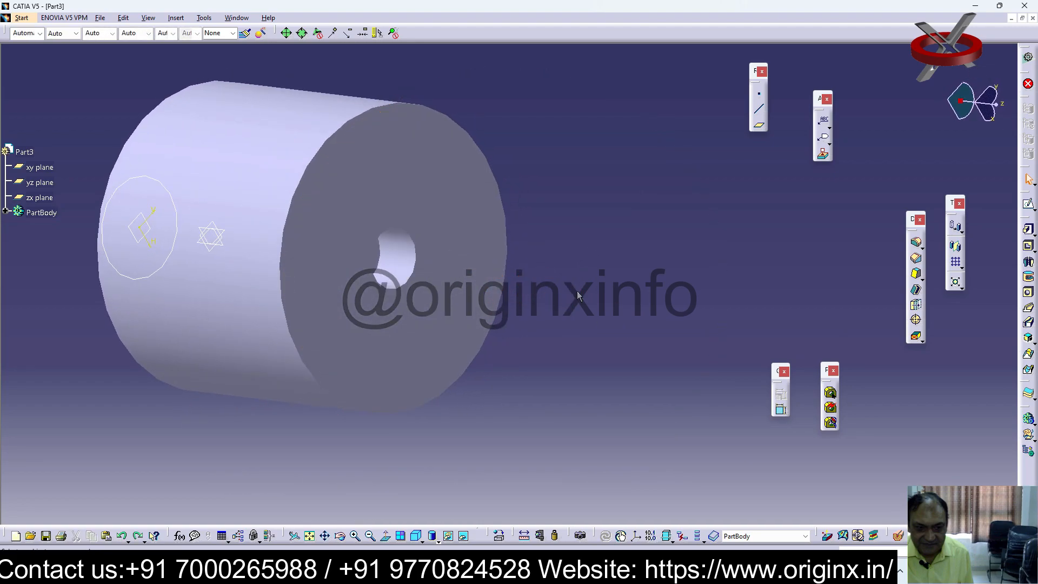
Delete the circle of the leftover sketch near the cylinder's far end
middle_drag(547, 275, 762, 297)
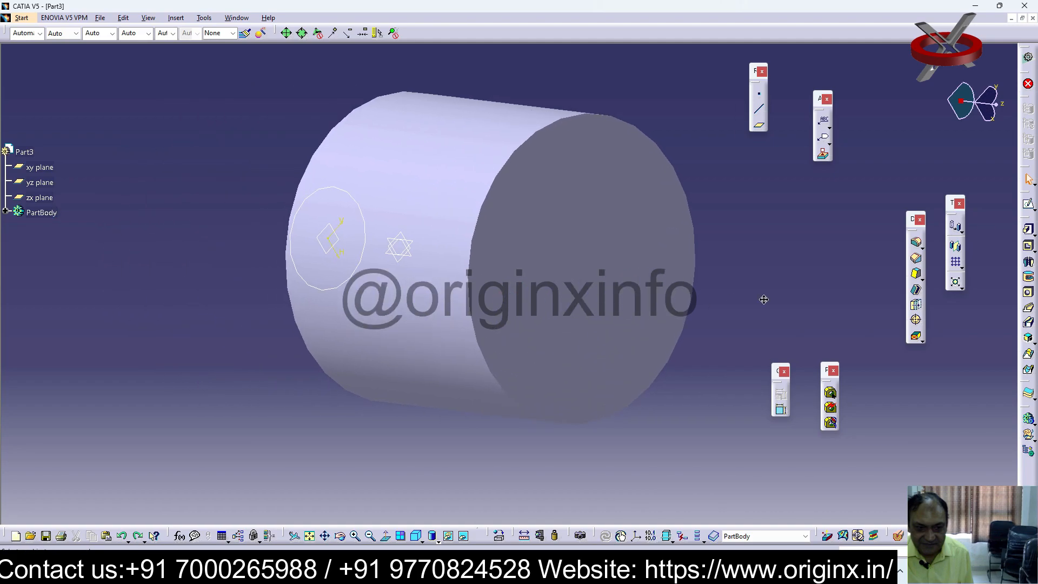
click(365, 216)
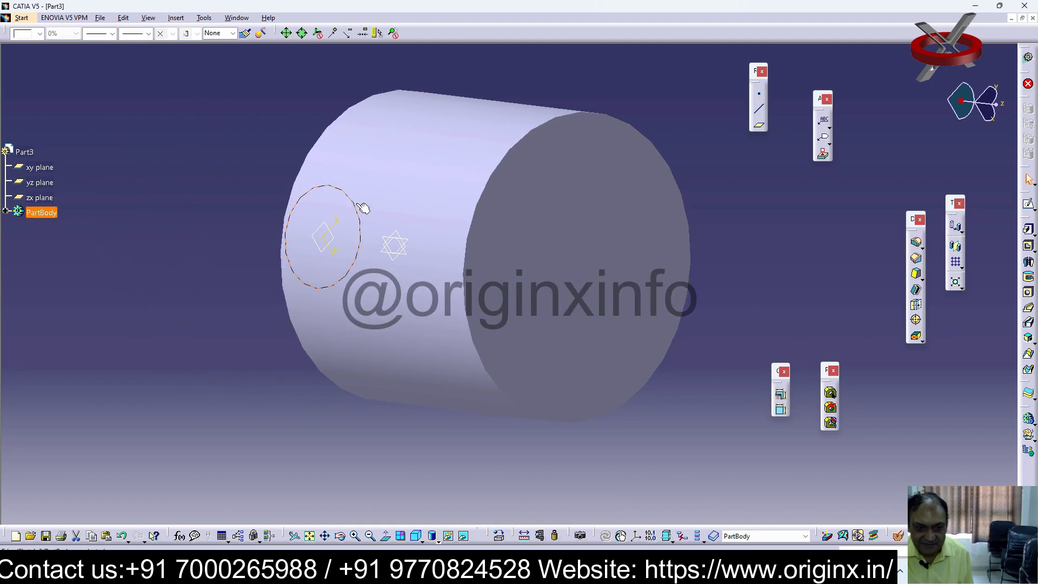
key(Delete)
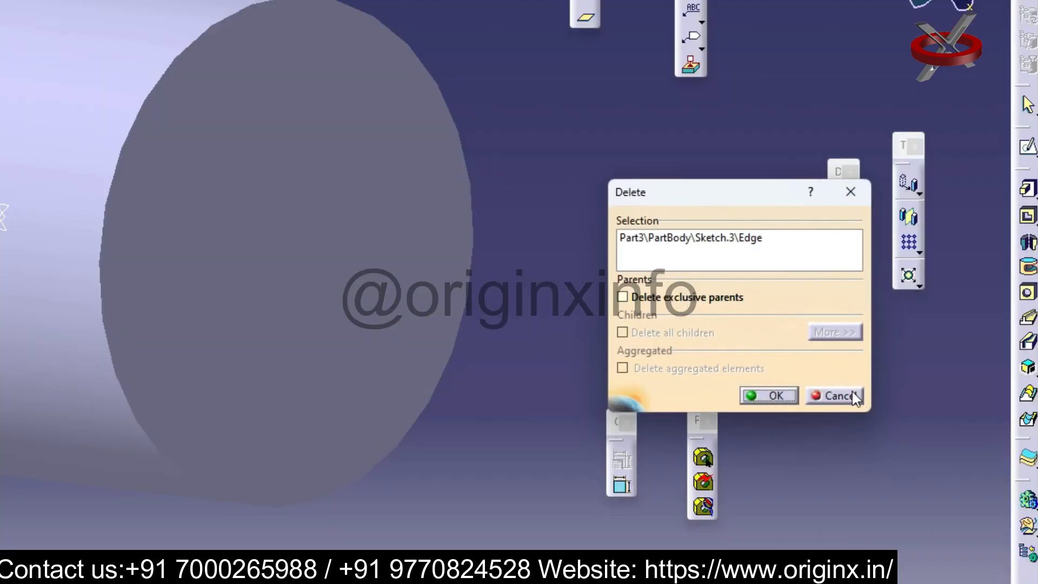
click(773, 398)
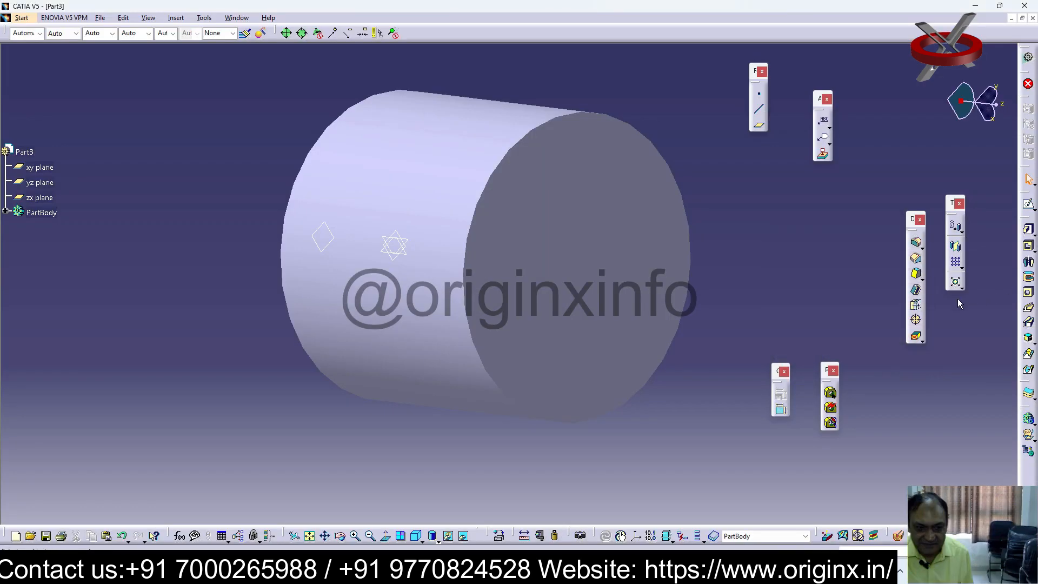
middle_drag(674, 278, 632, 268)
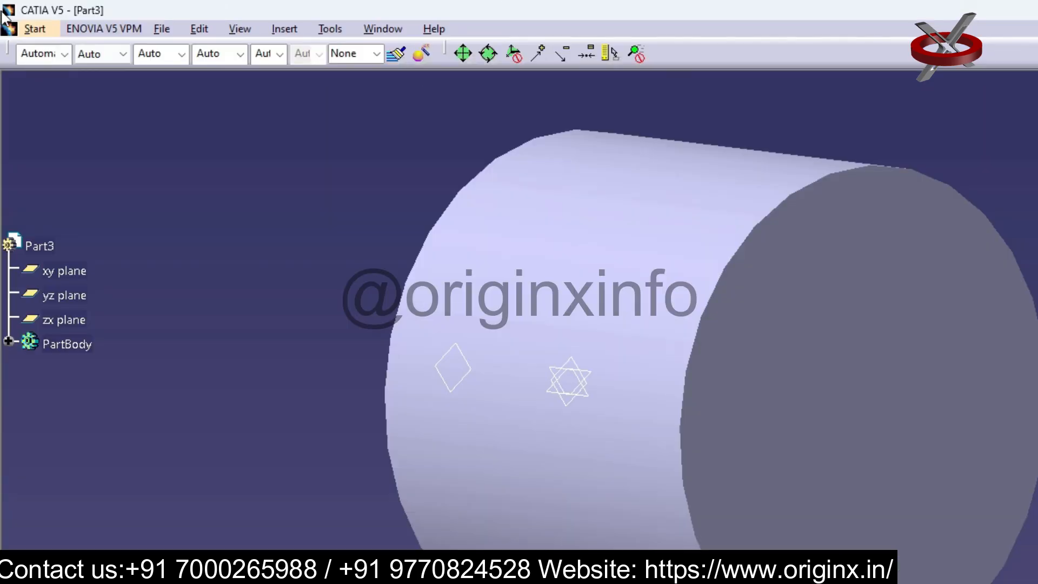
click(22, 18)
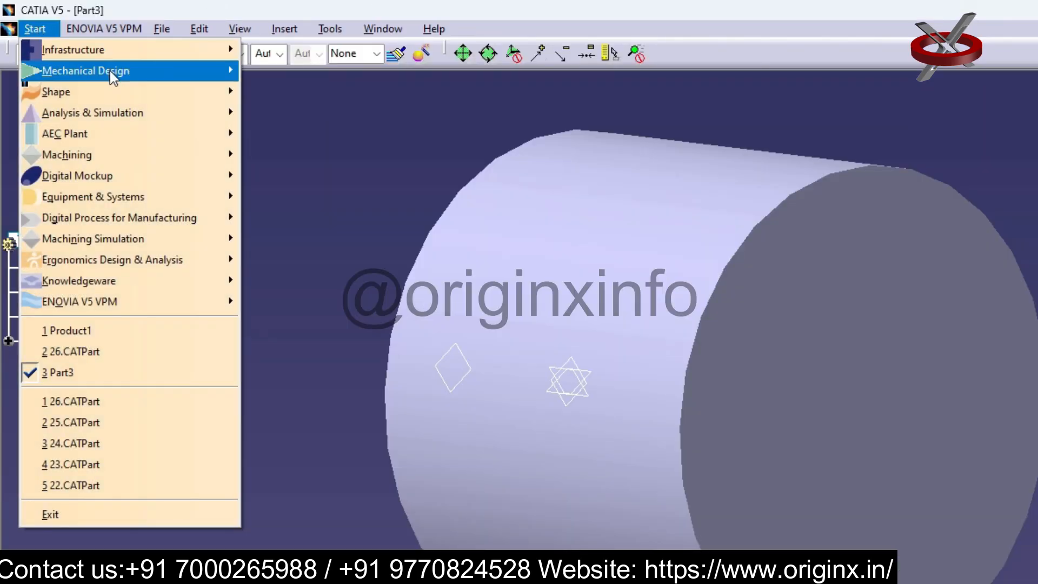
mouse_move(72, 43)
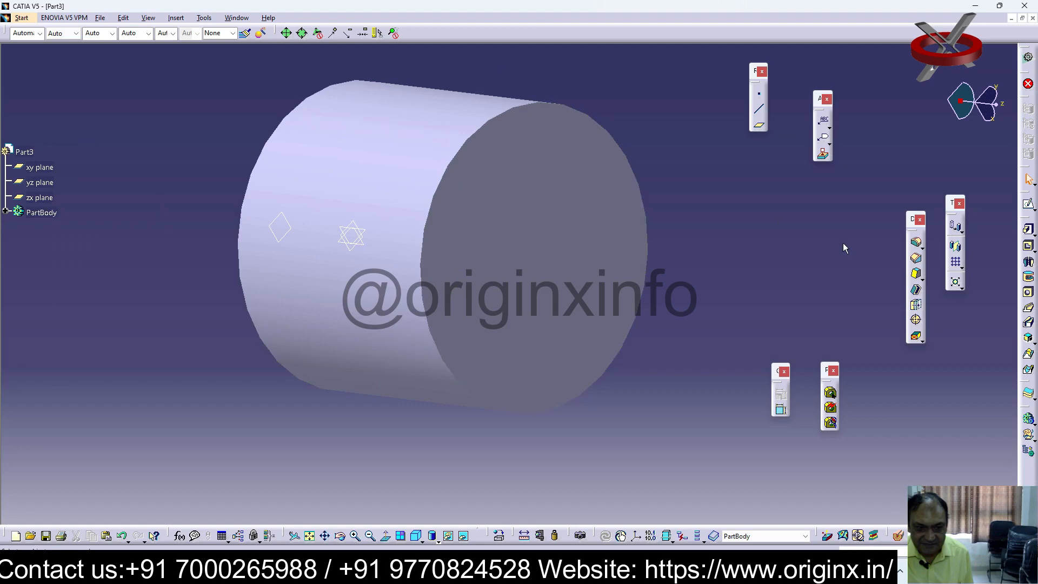
middle_drag(433, 259, 389, 296)
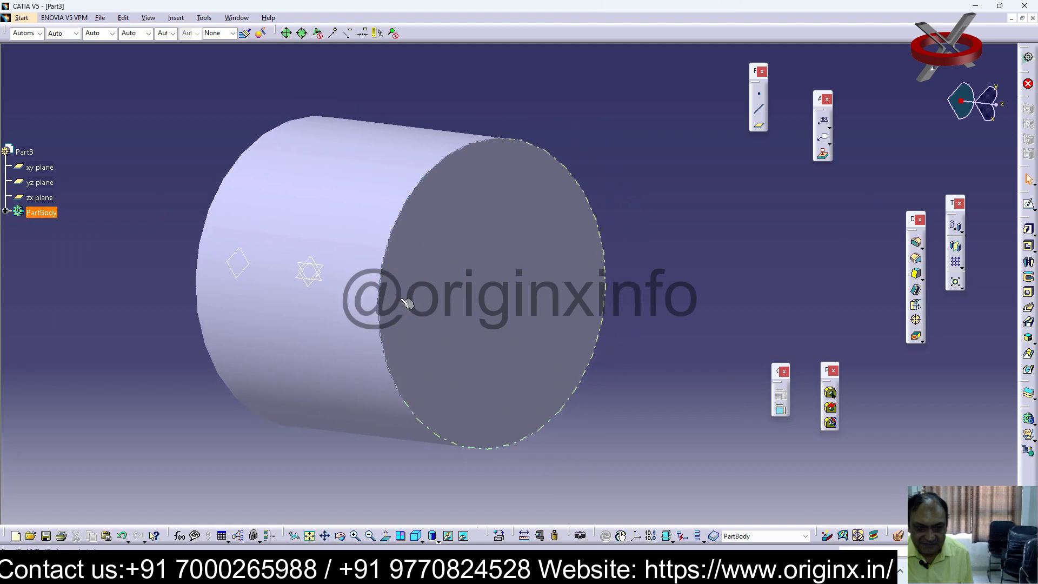
click(1032, 342)
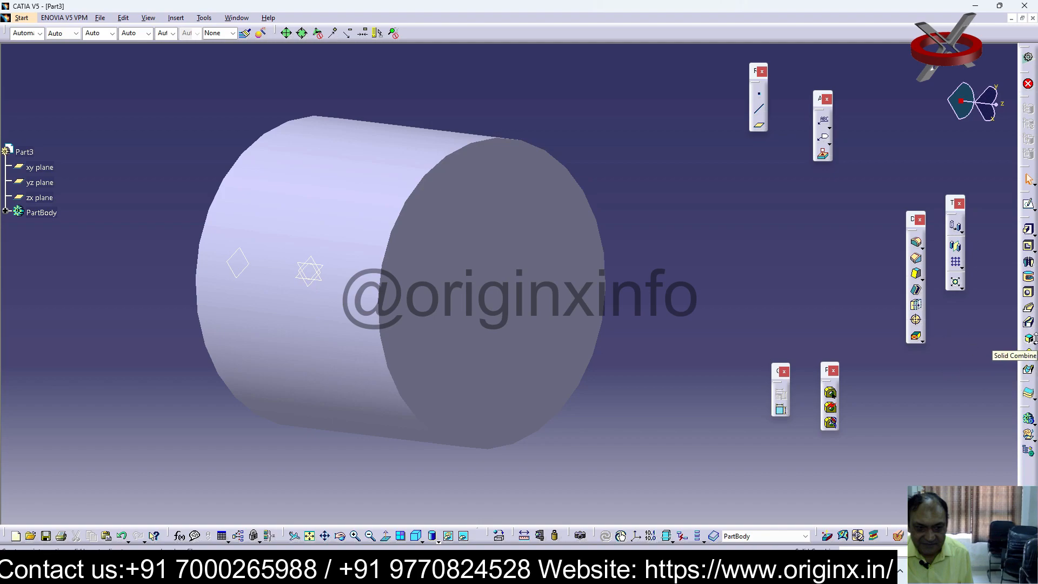
click(1030, 339)
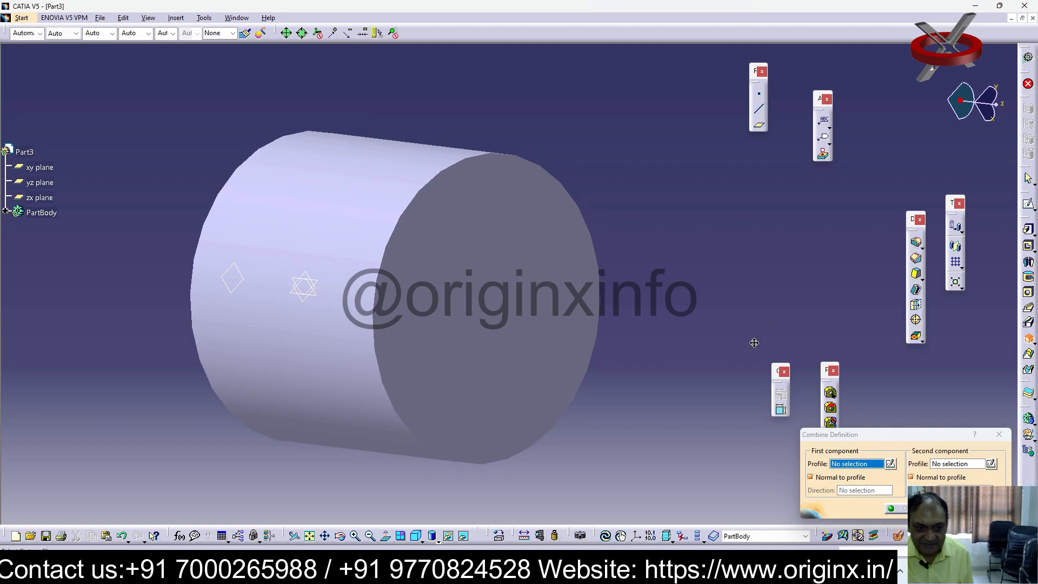
drag(911, 439, 810, 234)
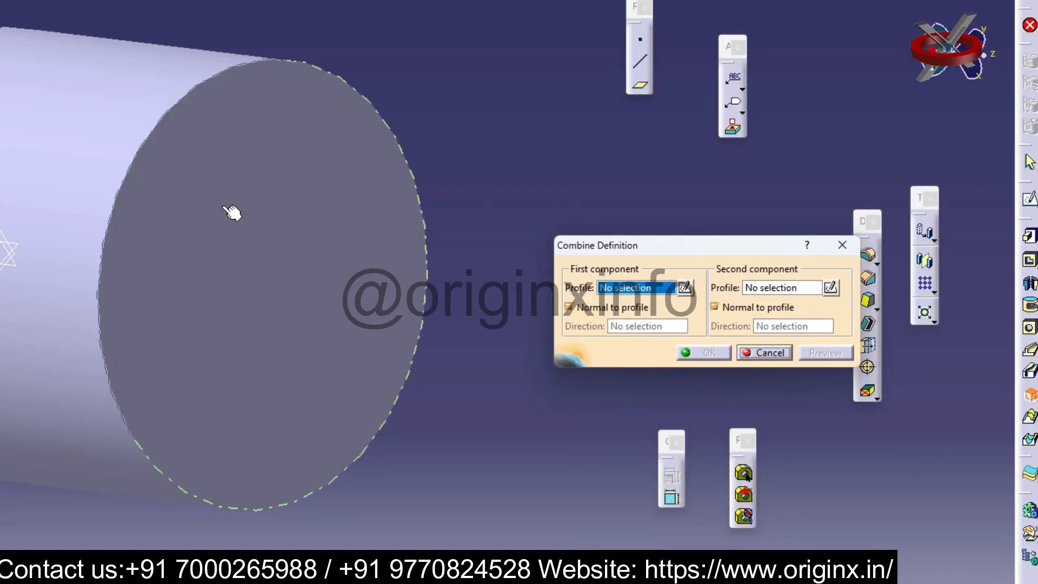
click(232, 212)
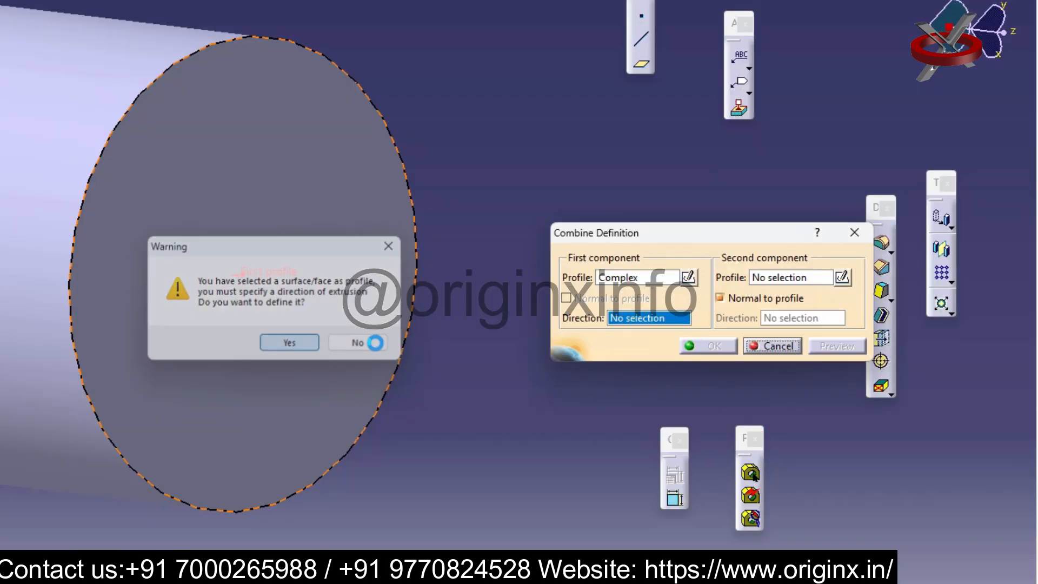
click(567, 346)
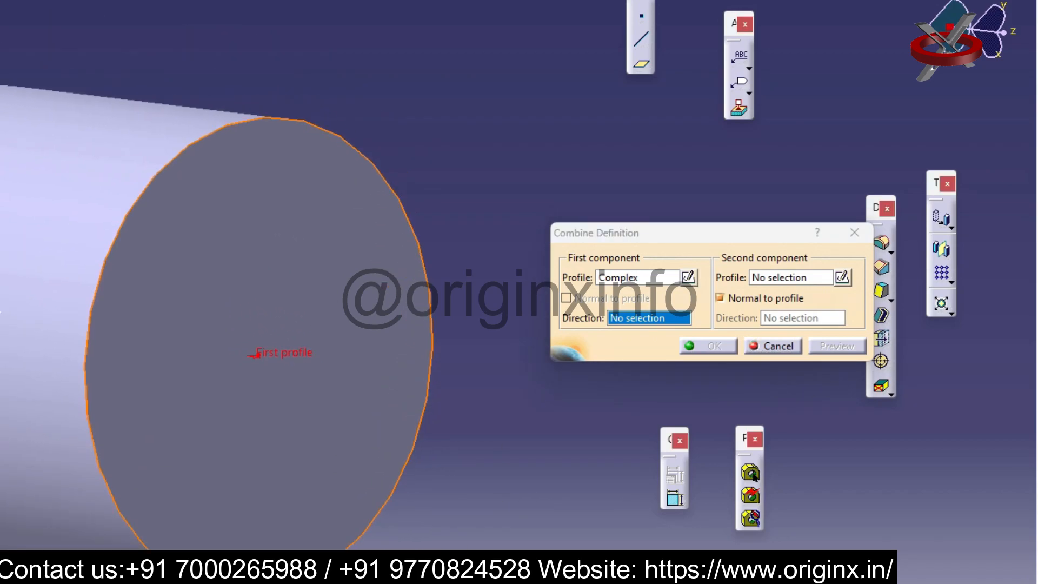
click(350, 231)
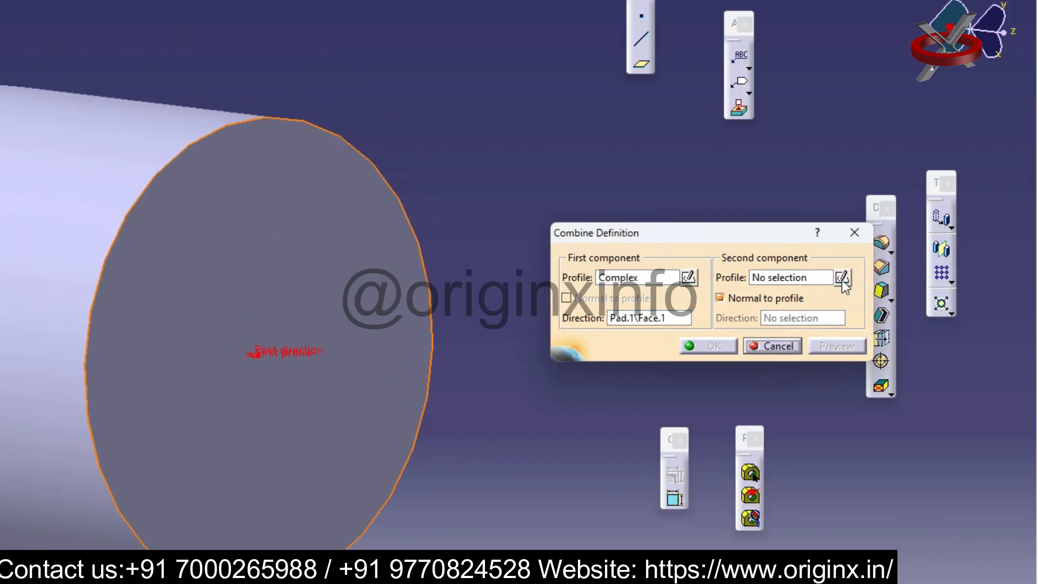
click(854, 233)
Sketch a circle on the cylinder's end face, overlapping the face's outer edge
click(1028, 204)
click(511, 253)
click(977, 386)
click(536, 135)
click(548, 191)
click(754, 270)
mouse_move(744, 267)
middle_down()
mouse_move(825, 335)
mouse_move(578, 303)
mouse_move(476, 325)
mouse_move(499, 317)
middle_up()
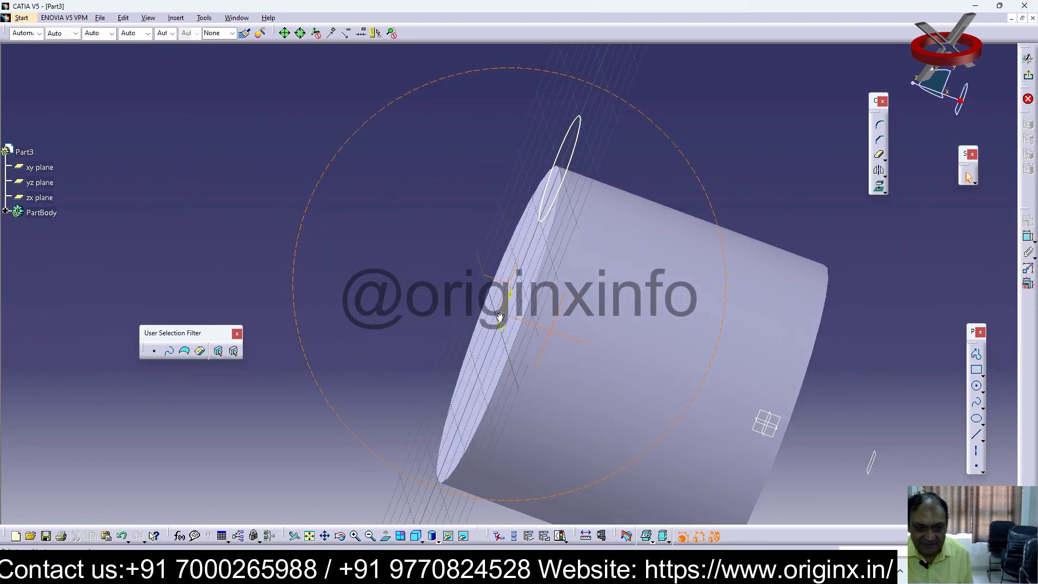
double_click(695, 251)
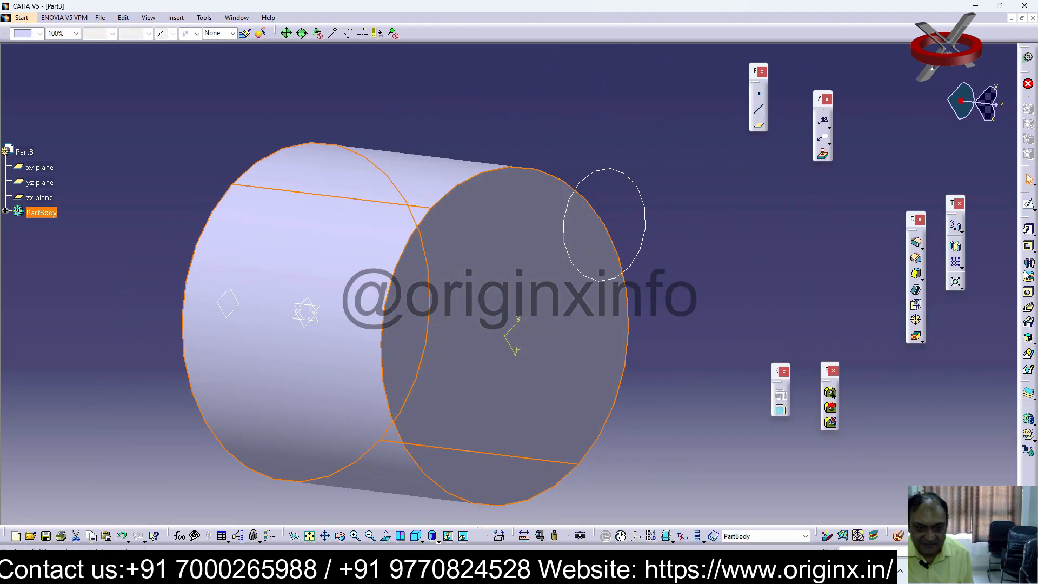
Sketch a circle centred on the origin on the yz plane
click(1029, 206)
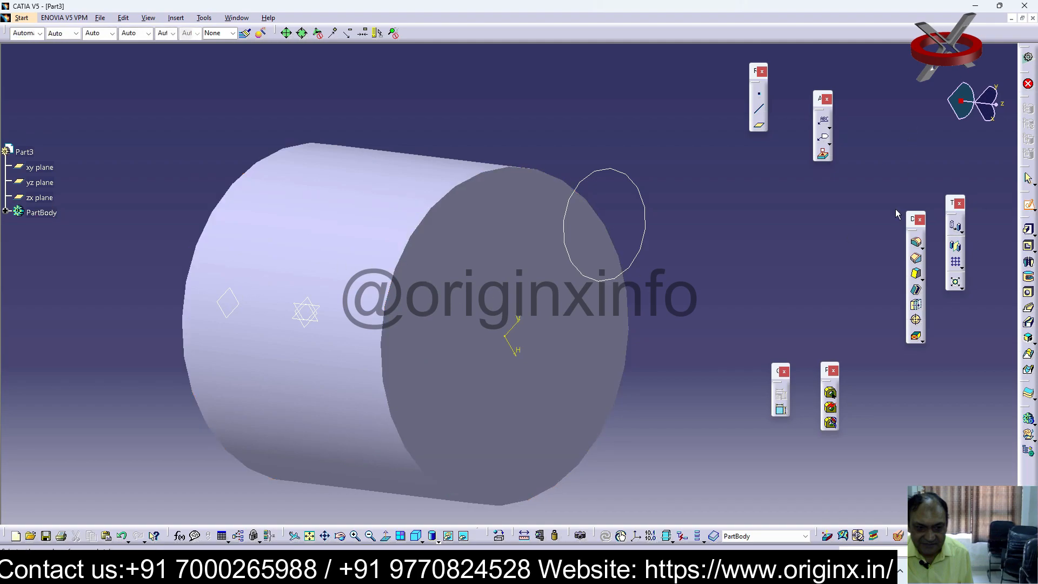
click(380, 198)
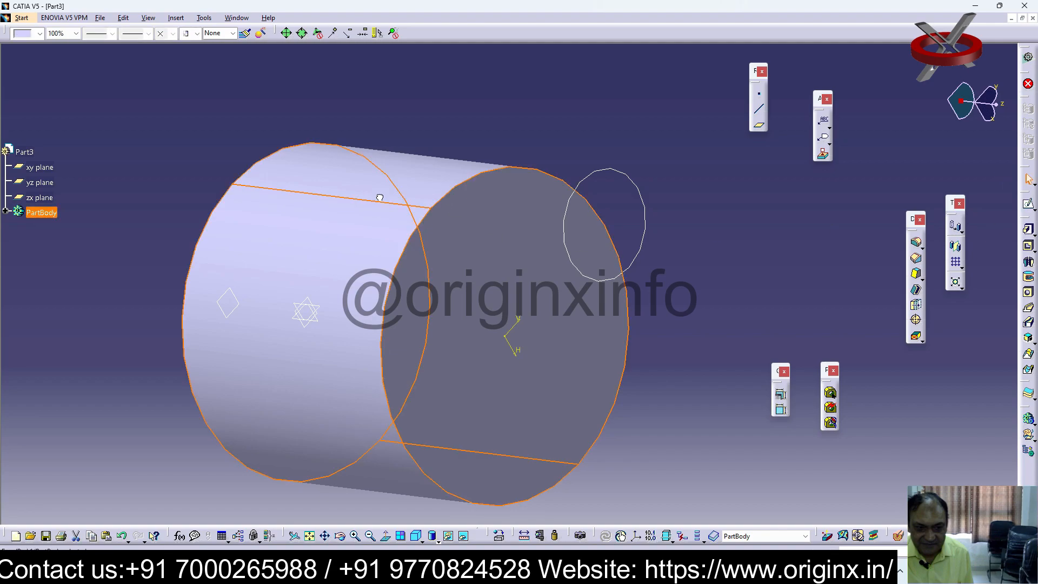
click(1035, 210)
click(1011, 219)
middle_drag(484, 382, 630, 376)
click(39, 182)
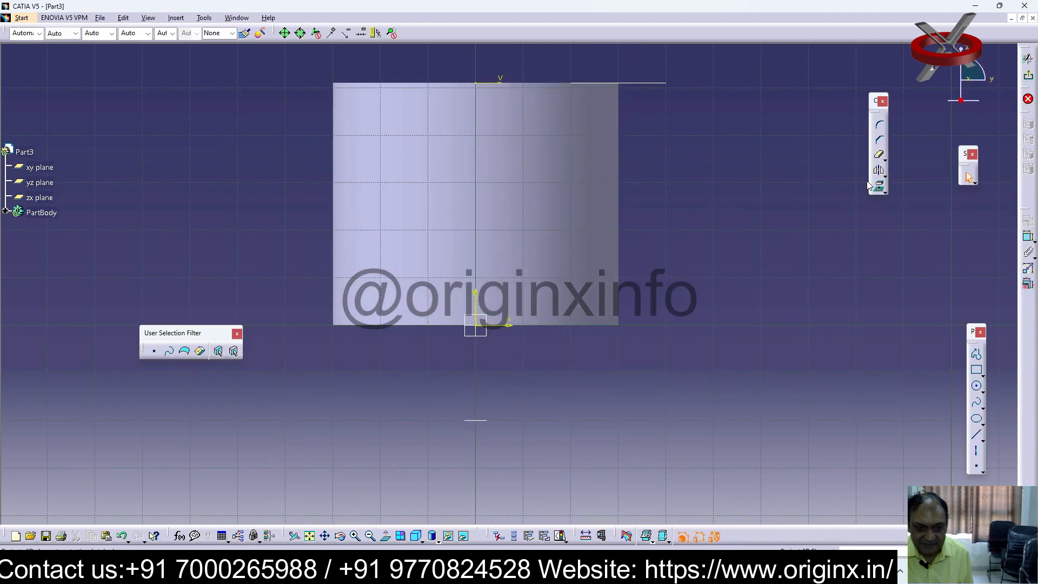
click(977, 385)
click(475, 325)
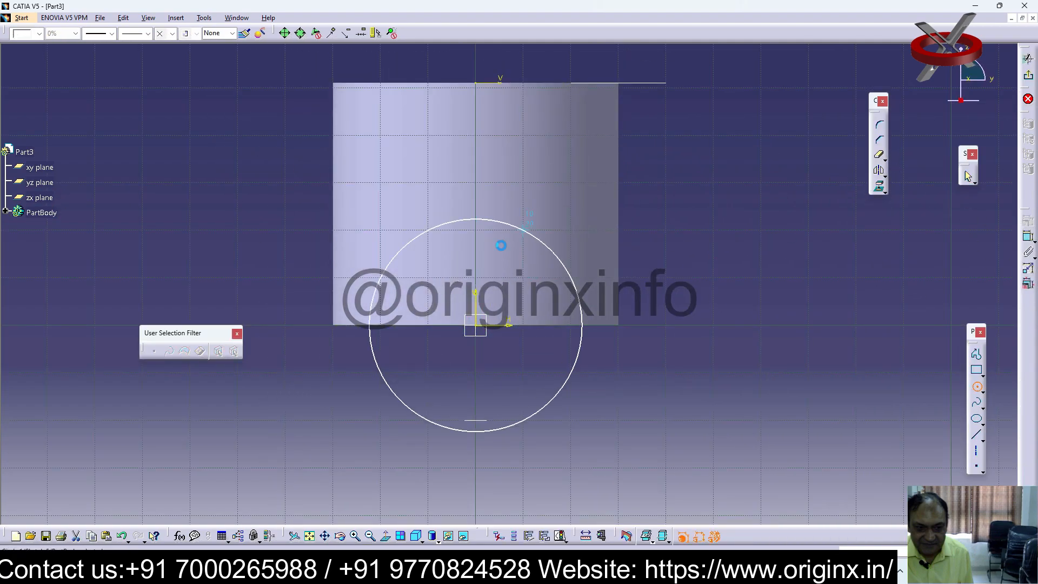
click(500, 222)
click(1029, 77)
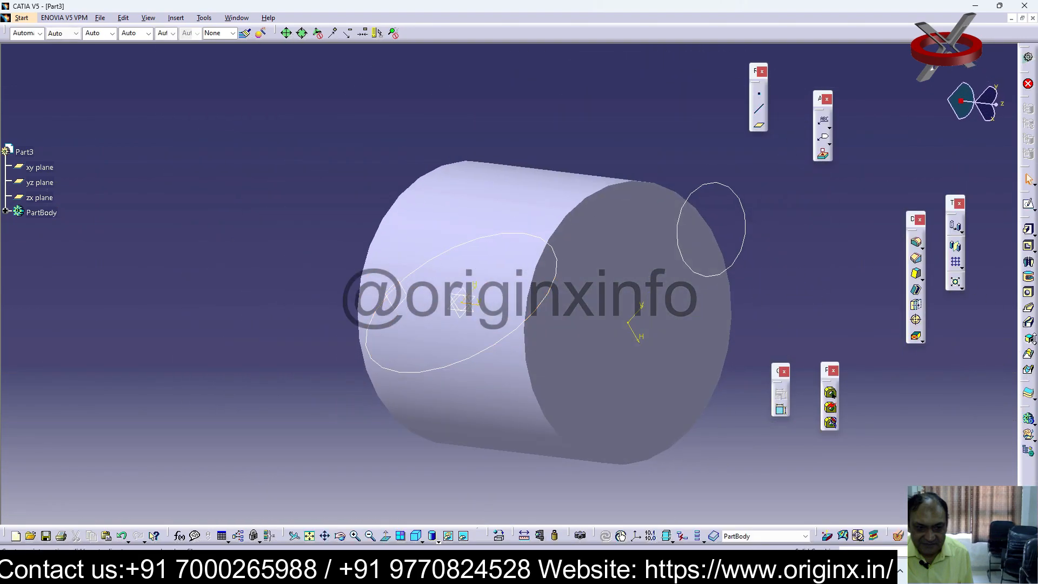
Create a Solid Combine from the end-face circle as first profile and the yz-plane circle as second profile, both normal to profile
click(1033, 343)
click(1034, 342)
click(1023, 352)
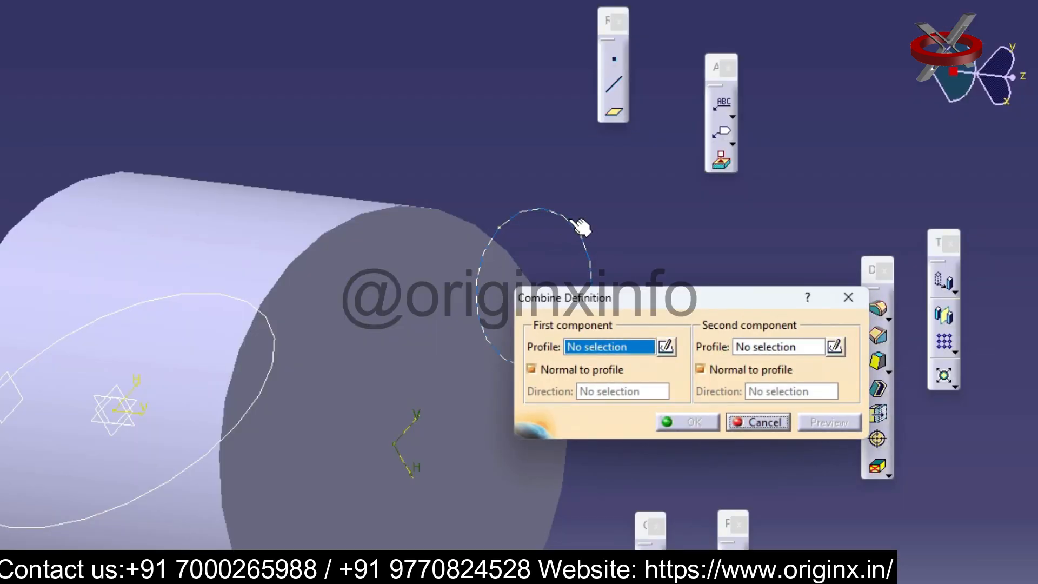
click(580, 226)
click(282, 331)
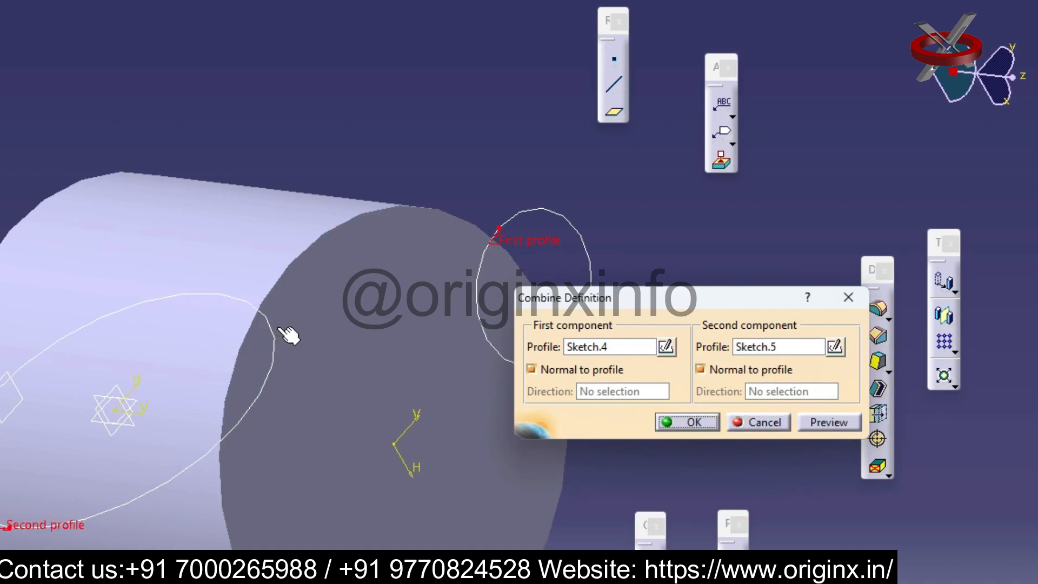
click(687, 422)
Delete the combined solid protruding from the cylinder's face together with its aggregated elements
middle_drag(284, 381, 42, 429)
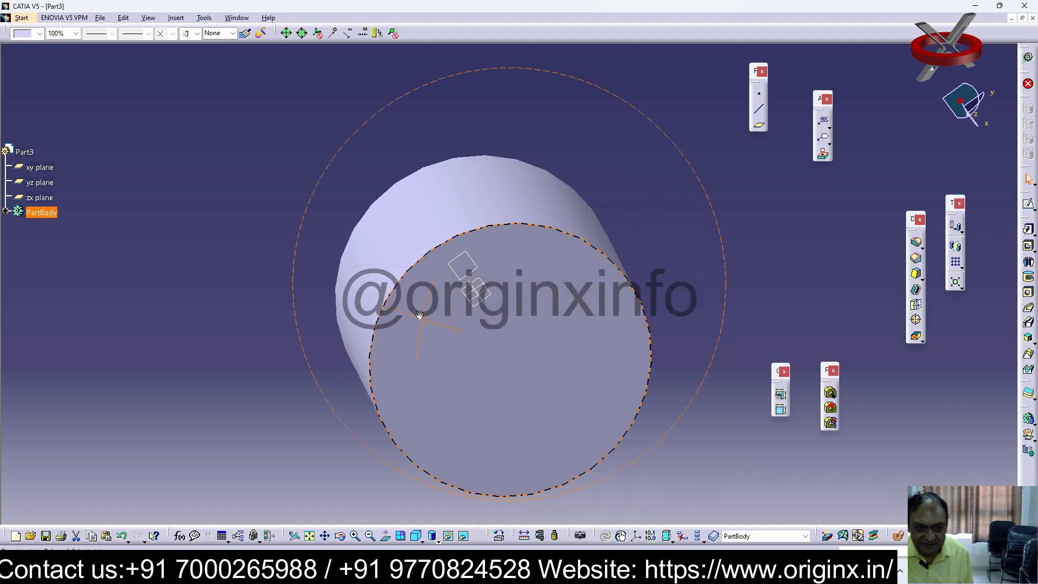
middle_drag(420, 315, 922, 351)
middle_drag(599, 218, 709, 294)
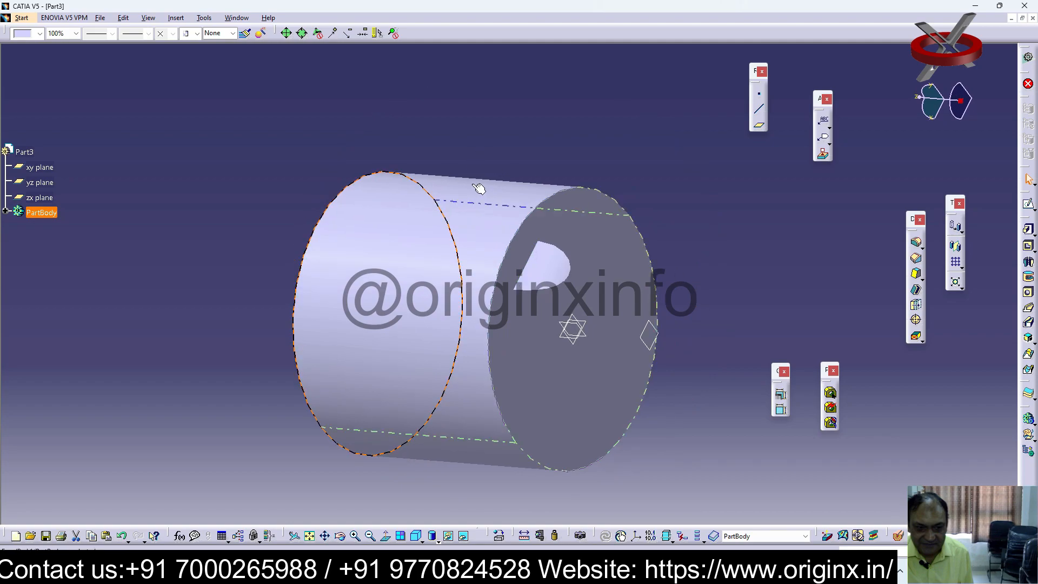
middle_drag(598, 248, 593, 298)
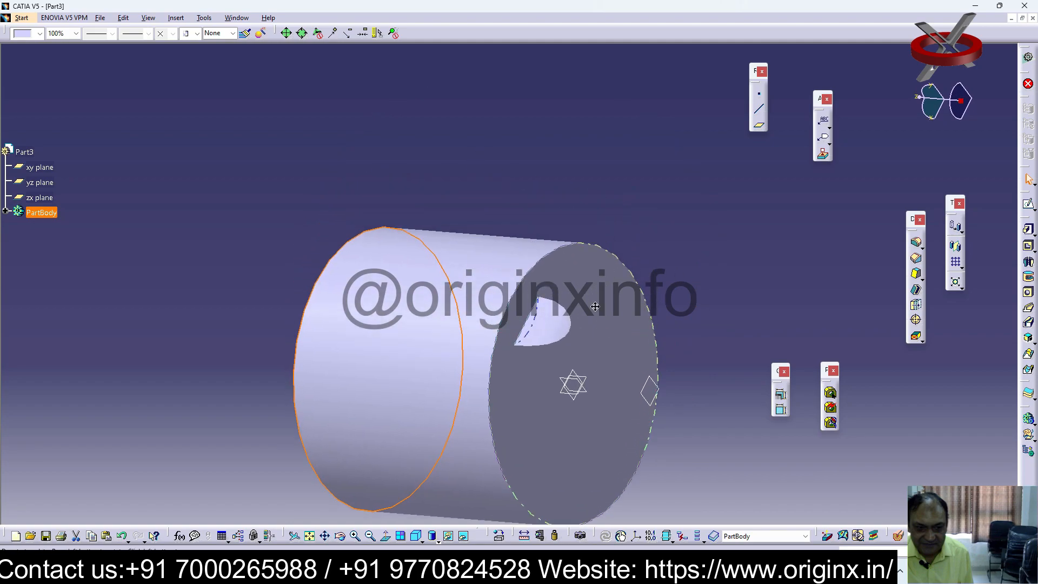
middle_drag(552, 395, 569, 293)
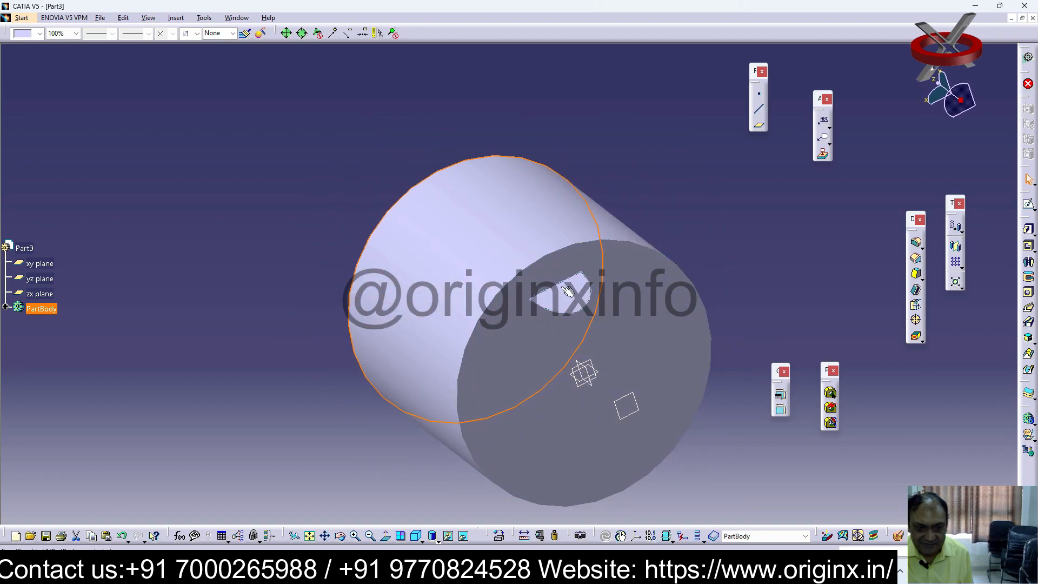
click(569, 292)
key(Delete)
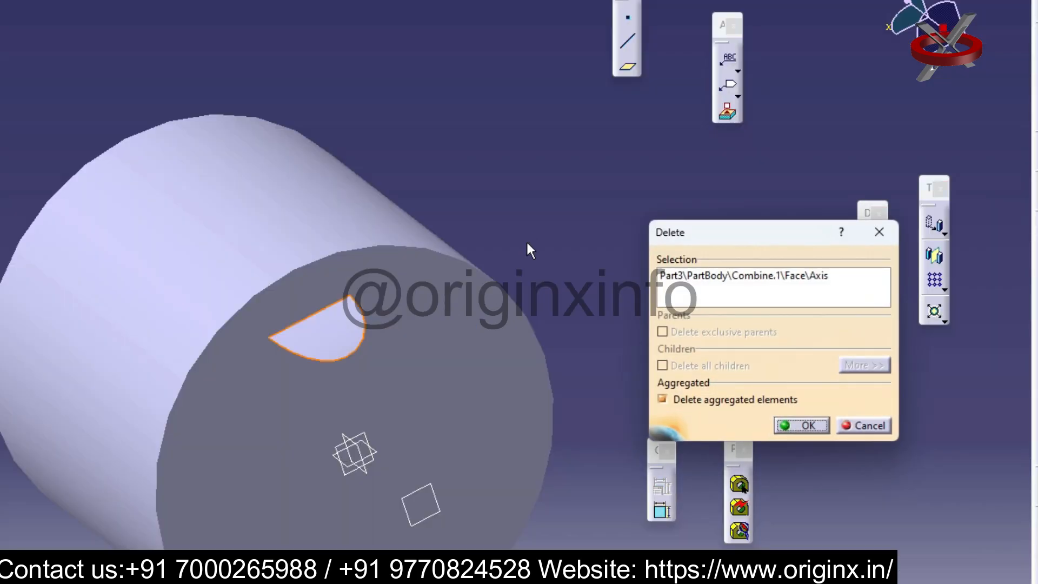
click(802, 426)
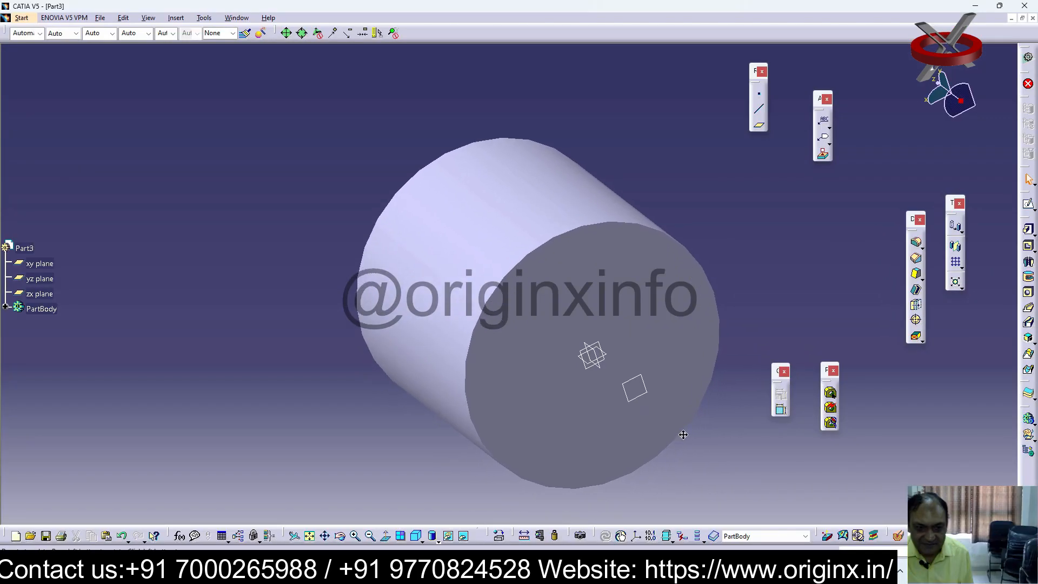
Sketch a rectangle enclosing the origin on the cylinder's end face
click(685, 437)
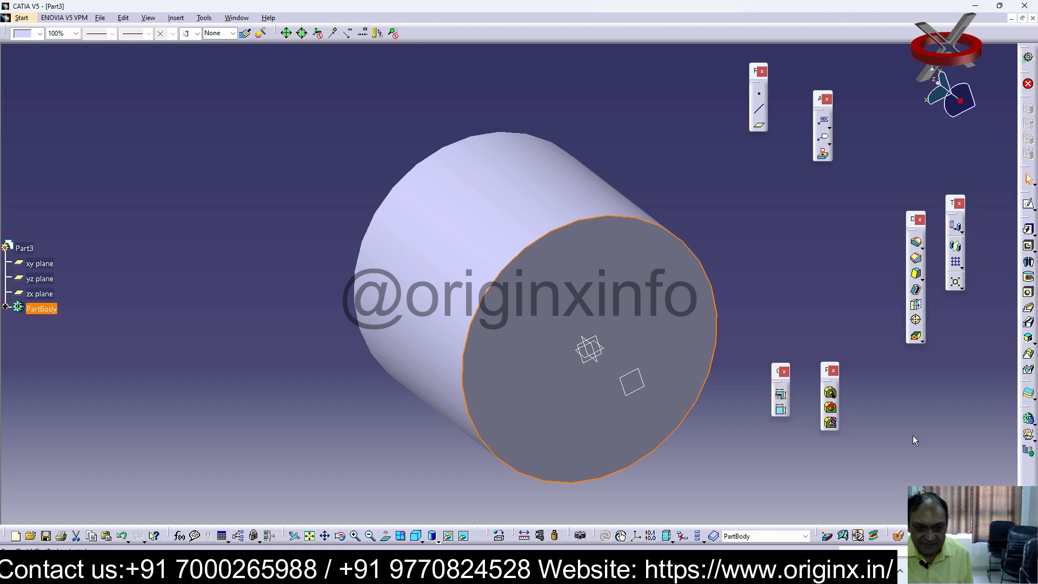
click(1030, 199)
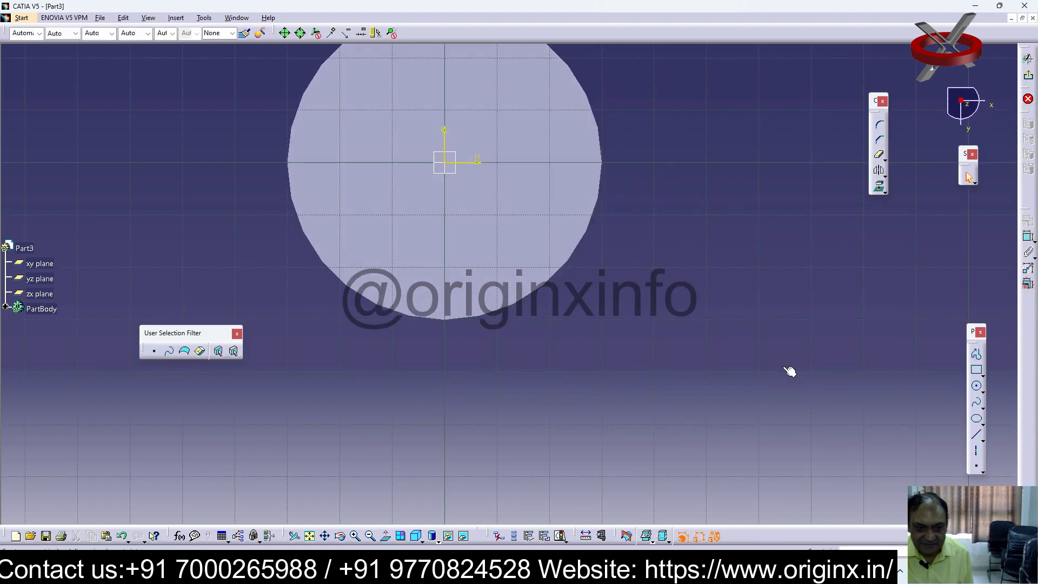
click(976, 369)
click(392, 111)
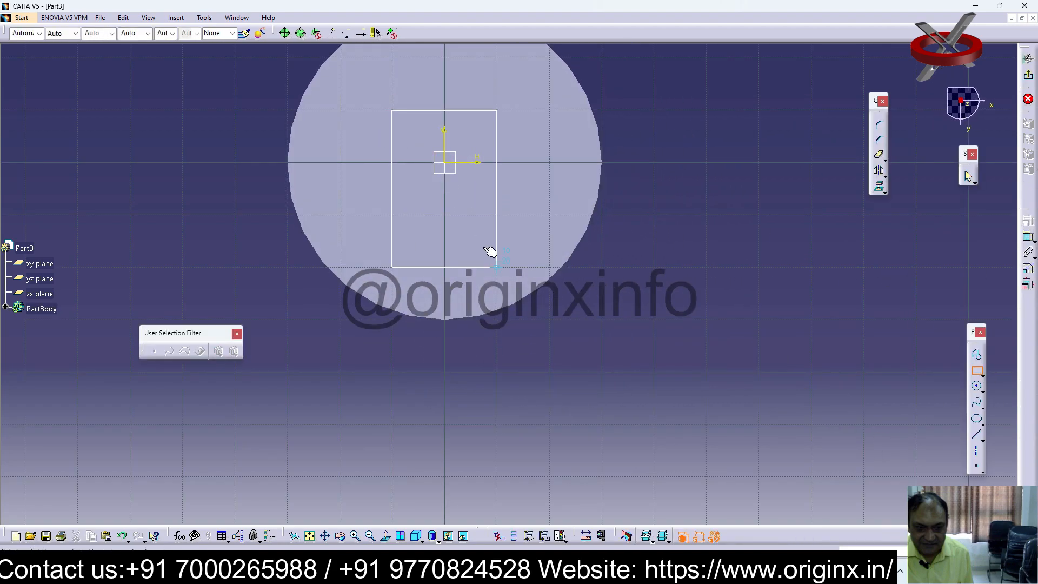
click(497, 267)
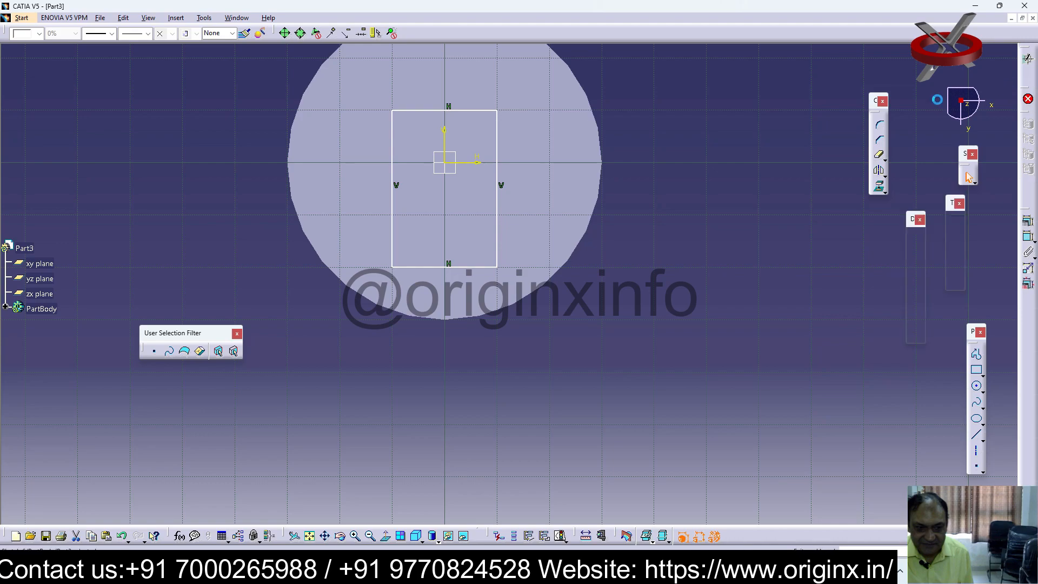
Sketch a circle on the xy plane, centred on the cylinder's rim and reaching a corner of the rectangle
click(46, 296)
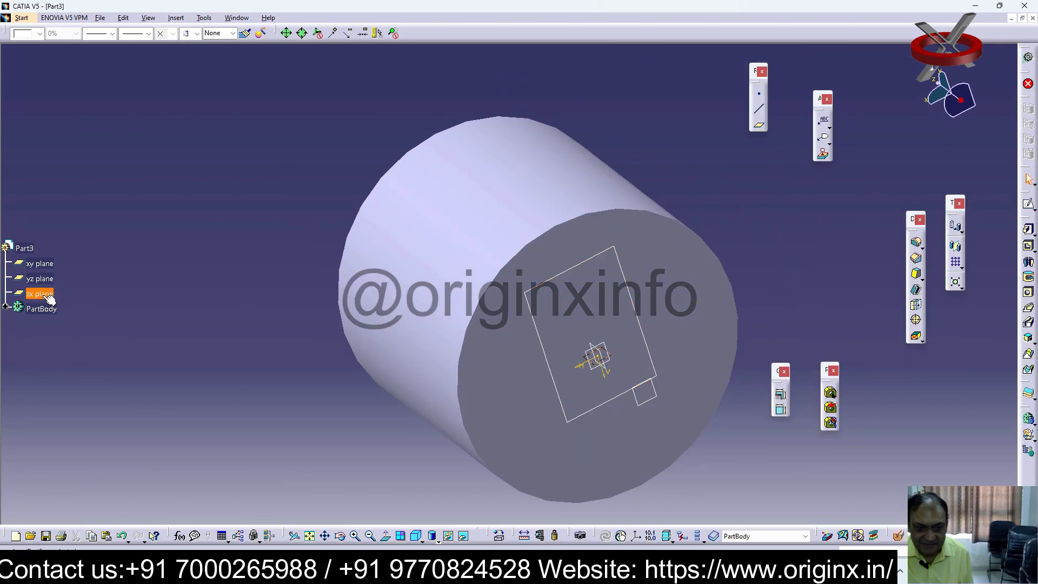
click(48, 269)
click(1029, 204)
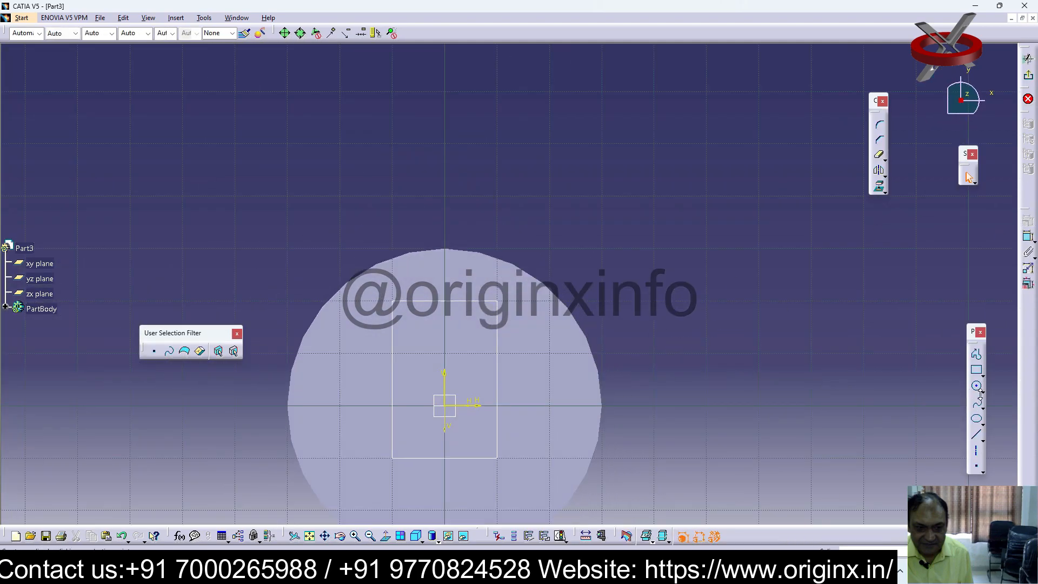
click(470, 260)
click(977, 387)
click(445, 249)
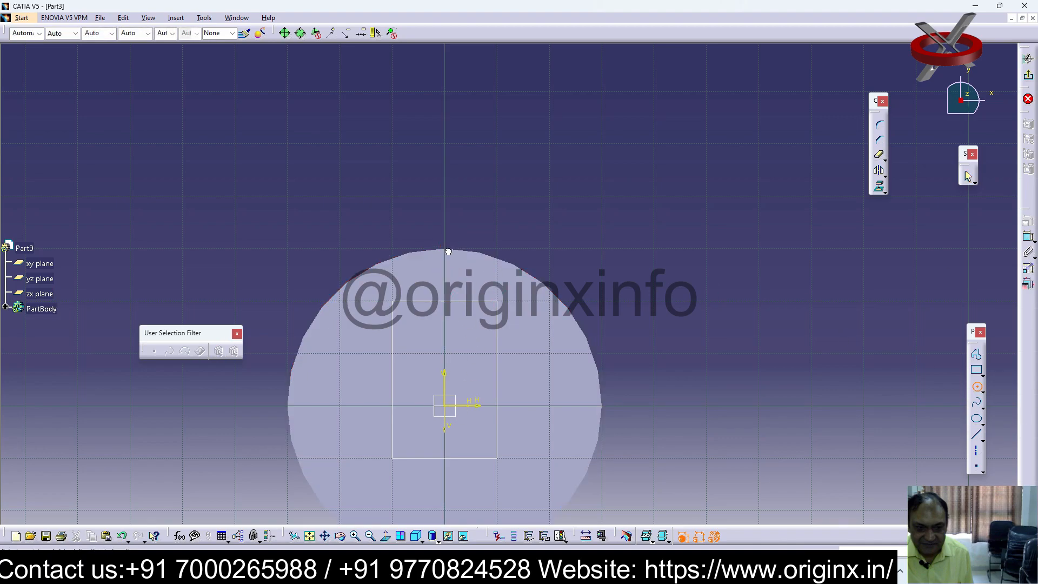
click(497, 301)
click(1029, 78)
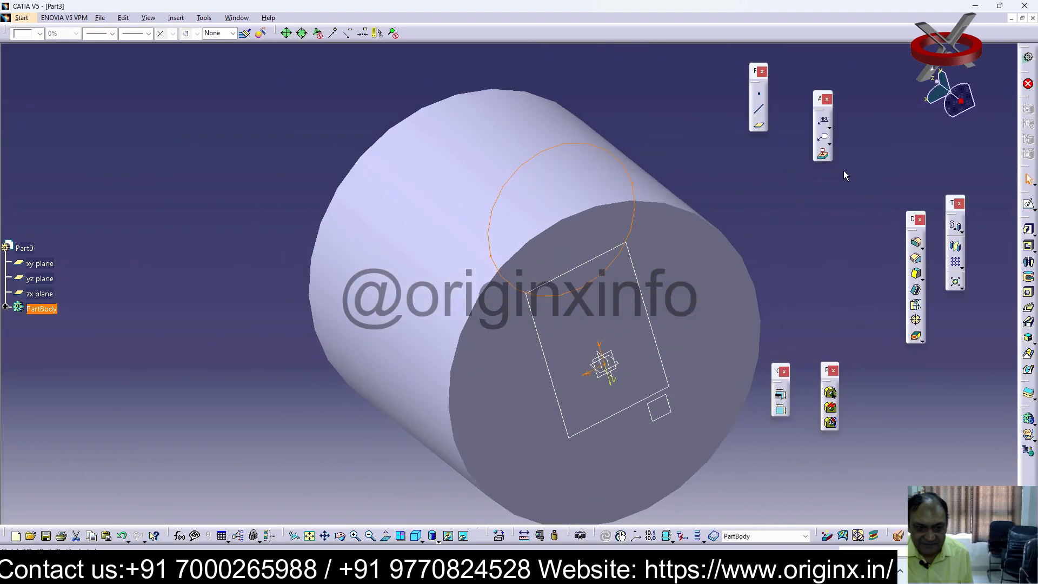
Try to create a Solid Combine from the end-face rectangle as first profile and the xy-plane circle as second profile
click(1030, 348)
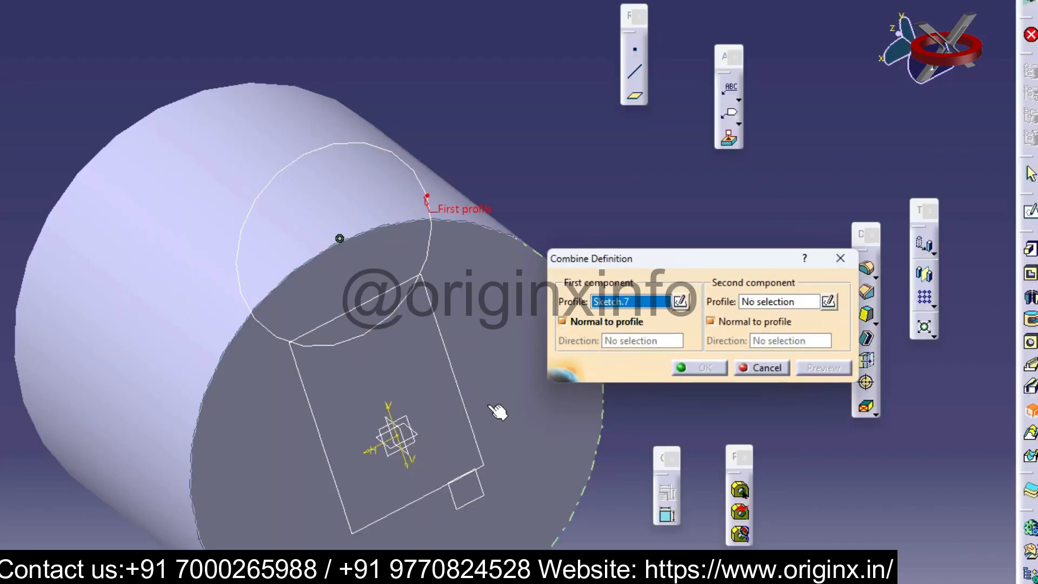
click(469, 415)
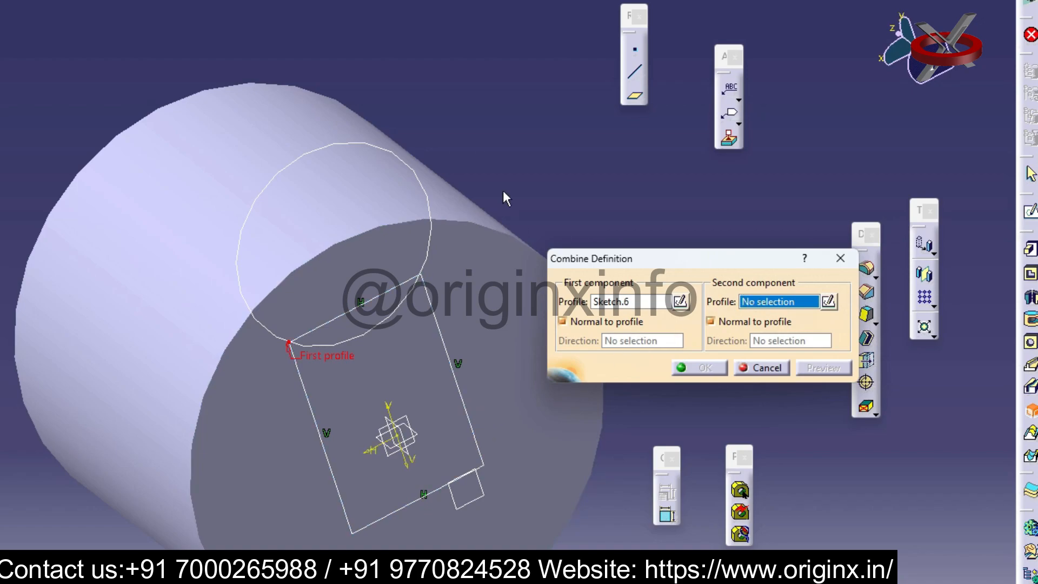
click(430, 194)
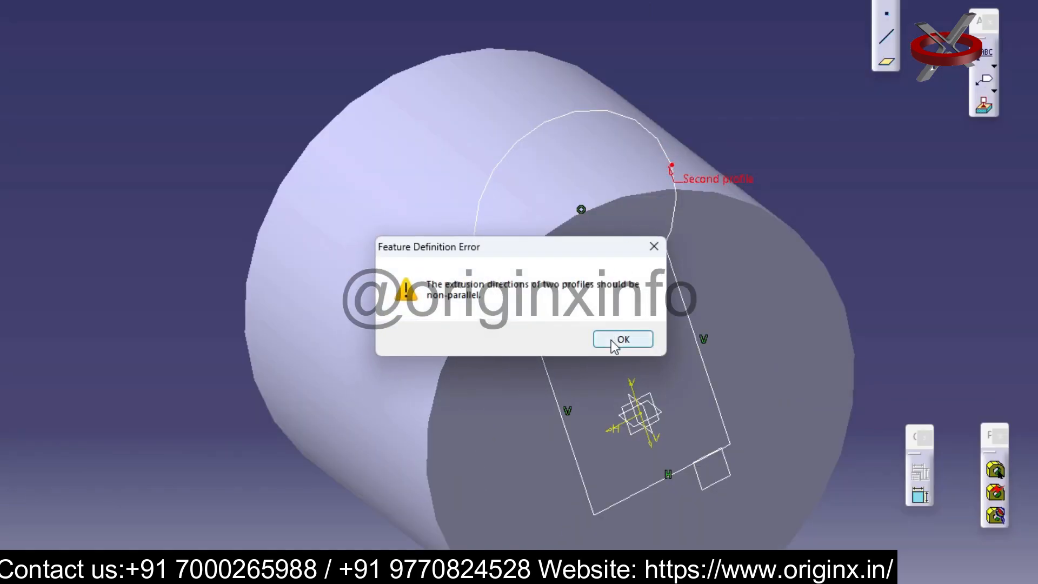
click(624, 339)
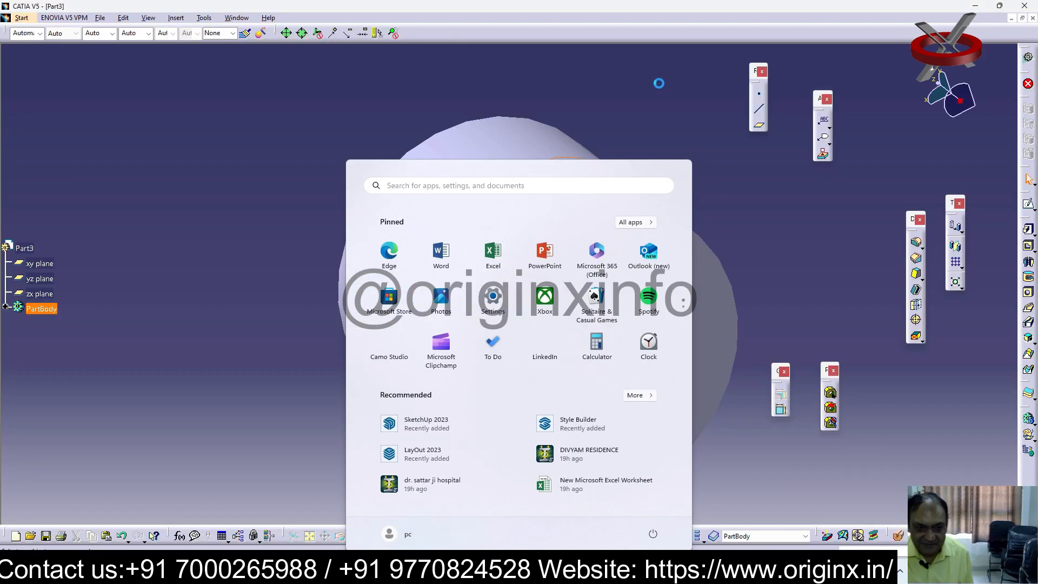
Remove the circle sketch from the xy plane
click(612, 162)
click(618, 183)
click(680, 187)
Sketch a rectangle around the origin on the yz plane, dismissing the paste error on the way
middle_drag(713, 311, 765, 302)
middle_drag(588, 348, 536, 348)
click(128, 290)
click(40, 278)
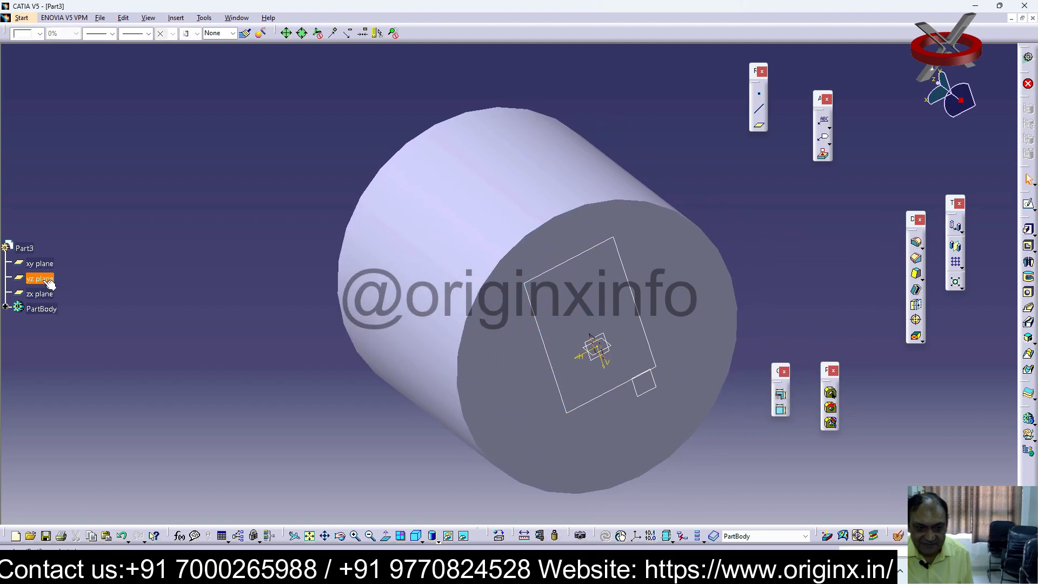
ctrl+click(42, 309)
click(1029, 206)
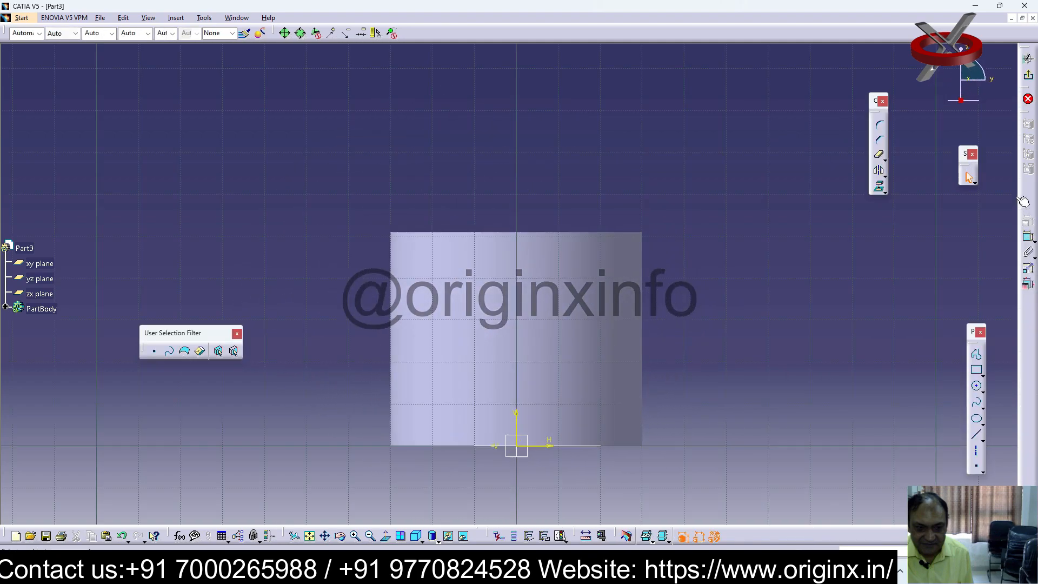
click(978, 375)
drag(497, 407, 538, 426)
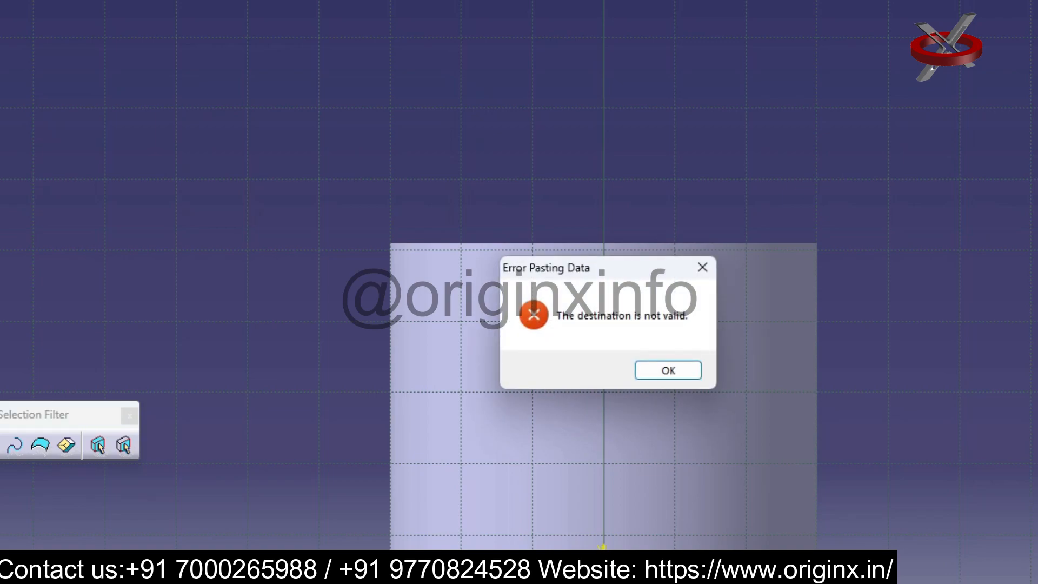
click(702, 268)
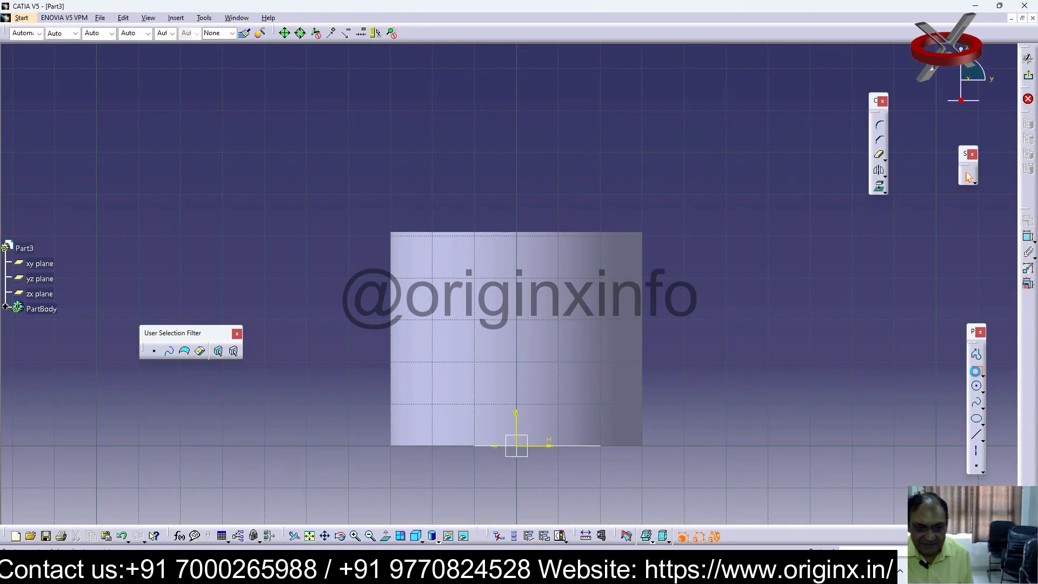
click(1028, 99)
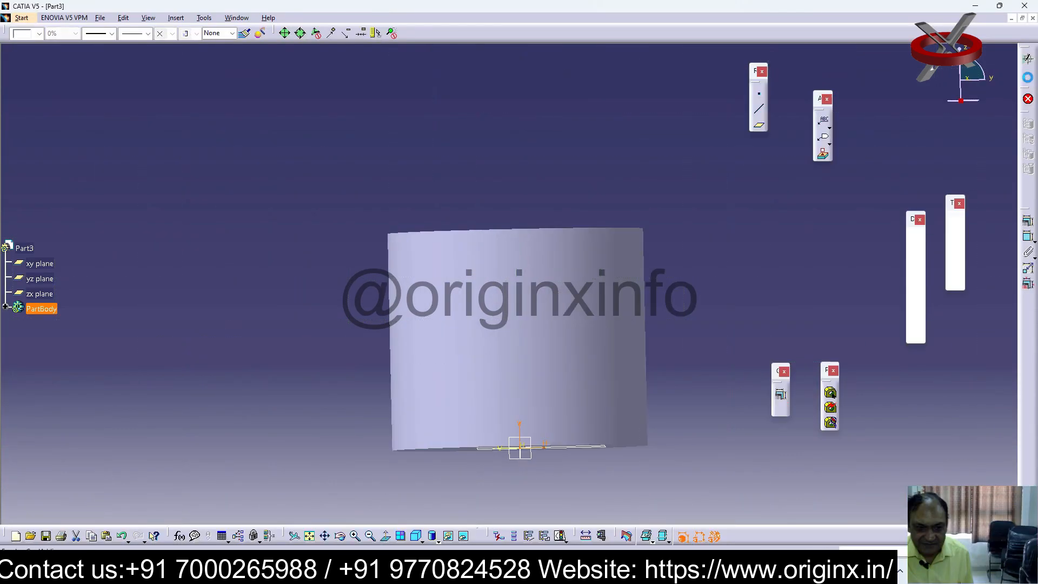
Create a Solid Combine with the end-face rectangle as first profile and the yz-plane rectangle as second profile, both normal to profile
click(1027, 339)
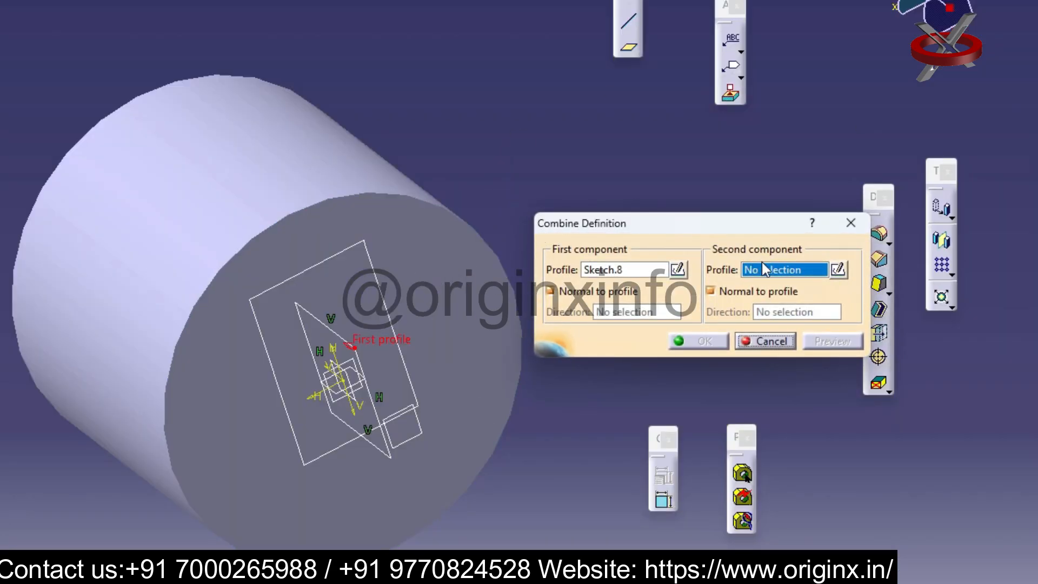
click(602, 272)
click(386, 293)
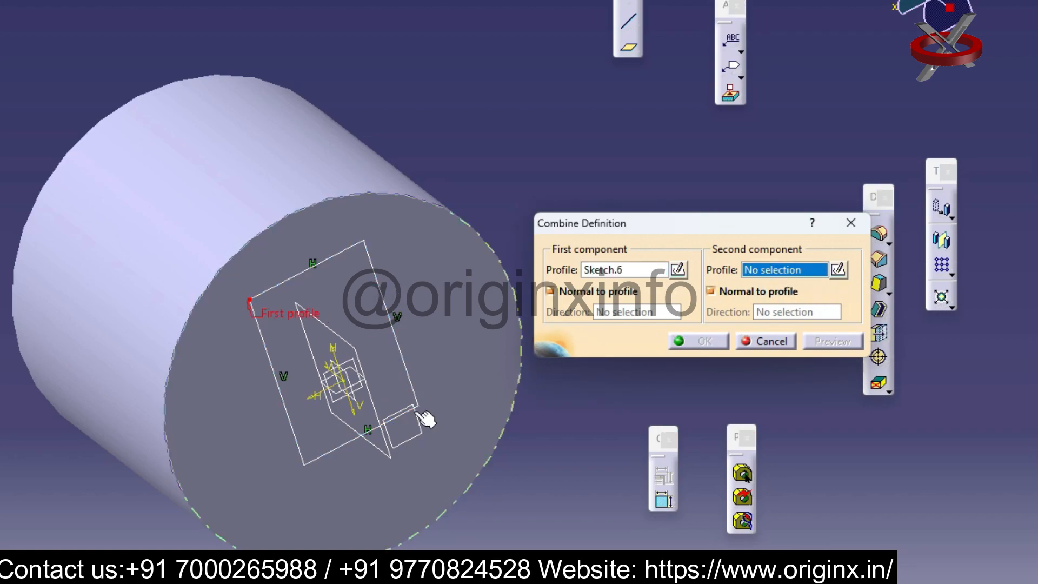
click(372, 377)
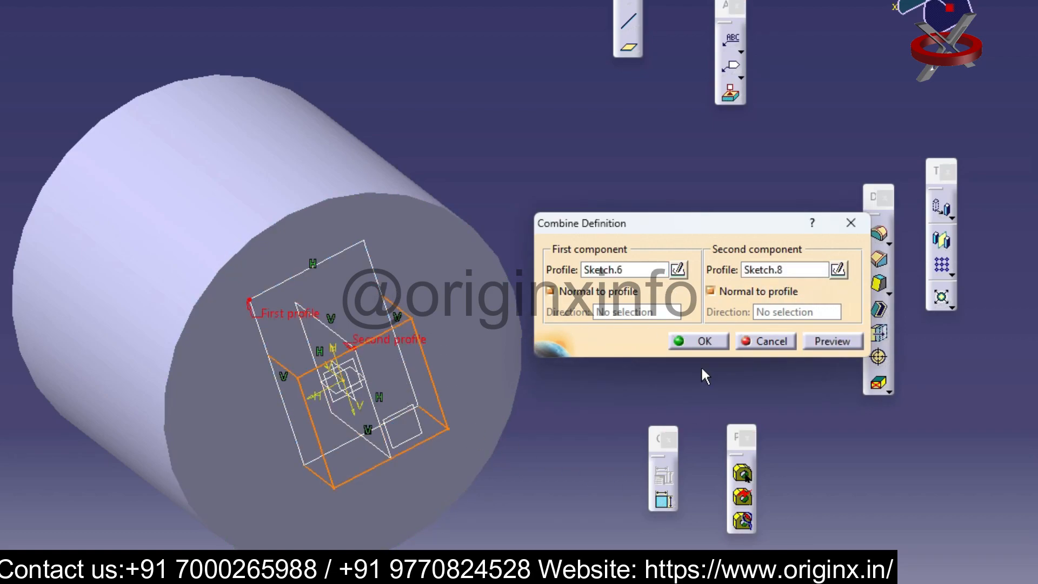
click(698, 340)
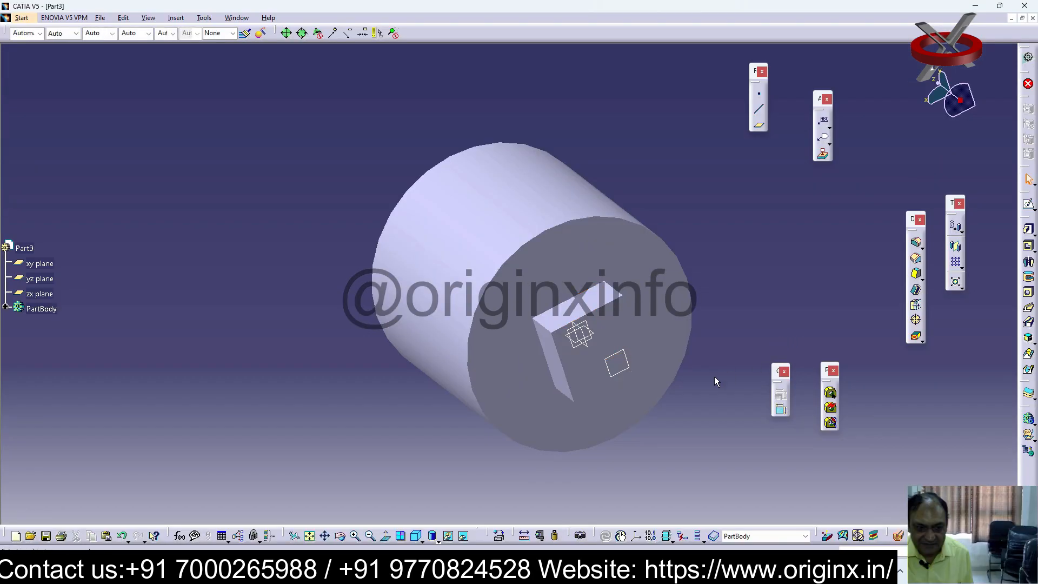
middle_drag(646, 381, 677, 331)
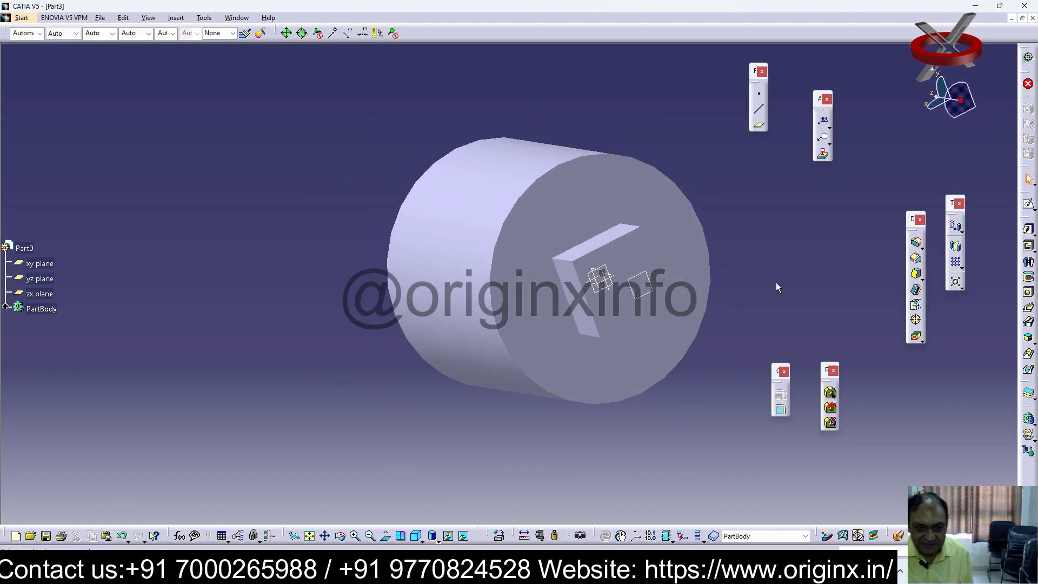
Undo the Solid Combine and the rectangle sketches, back to the plain cylinder
key(ctrl+z)
key(ctrl+z)
key(ctrl+z)
key(ctrl+z)
Sketch a circle on the cylinder's end face, centred on its rim, with a radius about half the cylinder's
click(1028, 206)
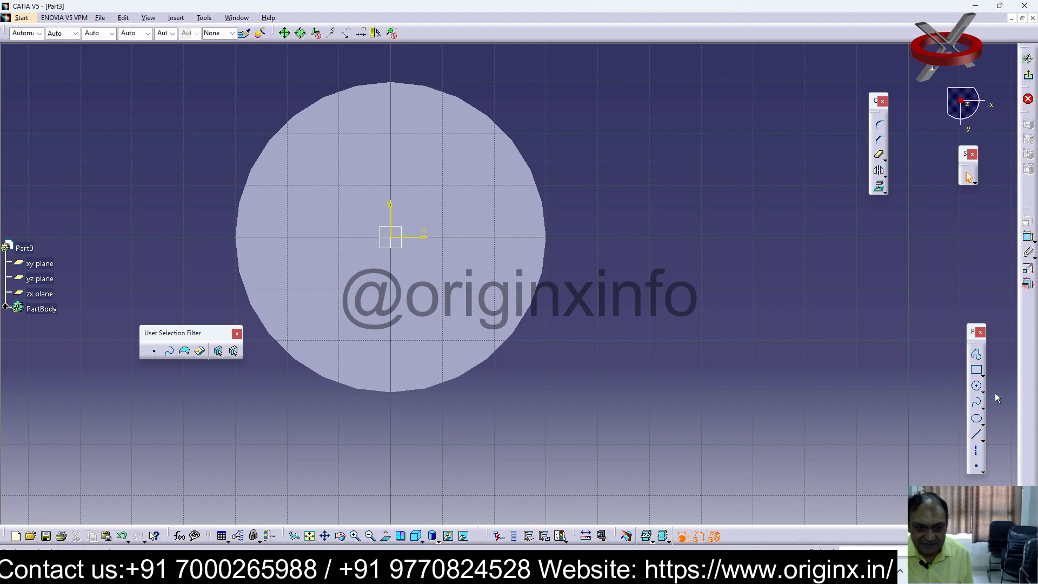
click(979, 390)
click(391, 394)
click(452, 433)
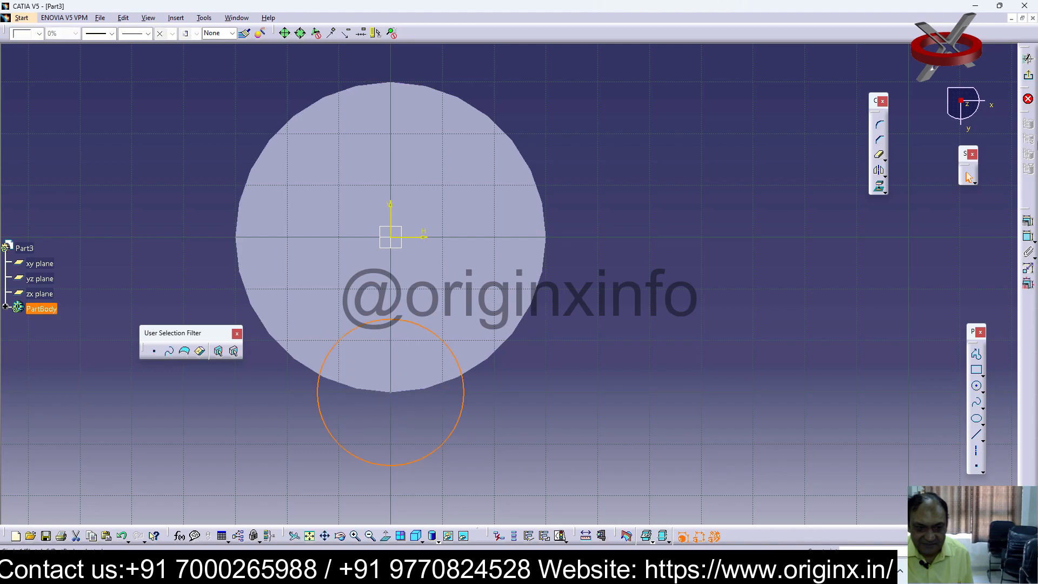
click(1029, 78)
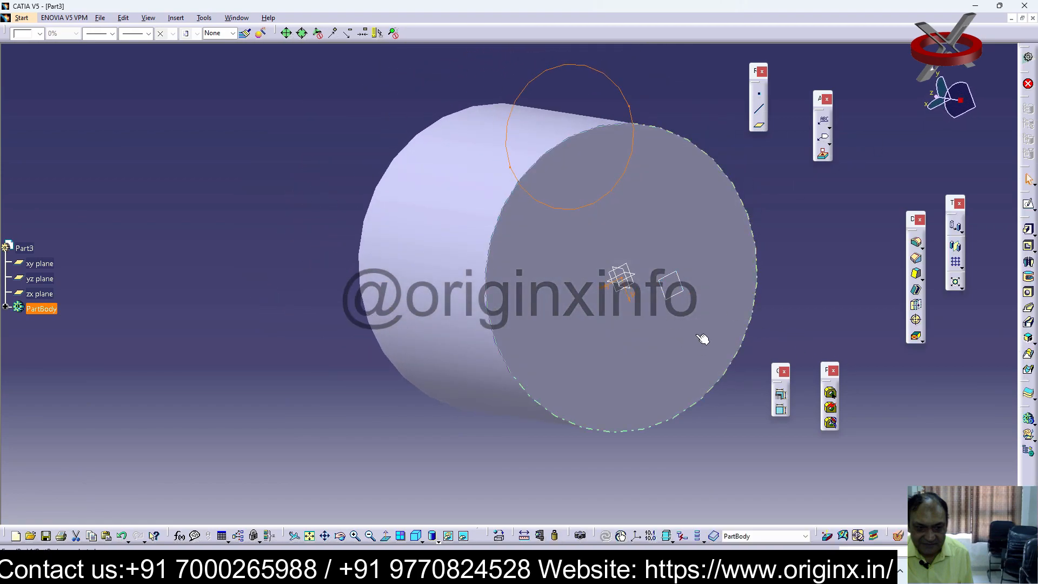
Sketch an ellipse on the yz plane, centred beside the origin on the end-face line and reaching the cylinder's edge
click(43, 279)
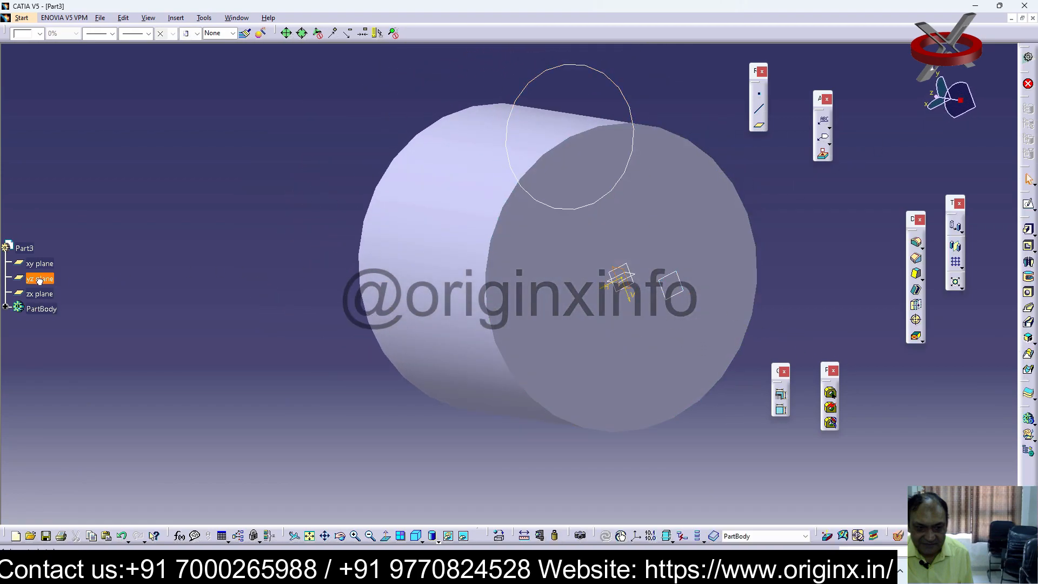
click(1029, 207)
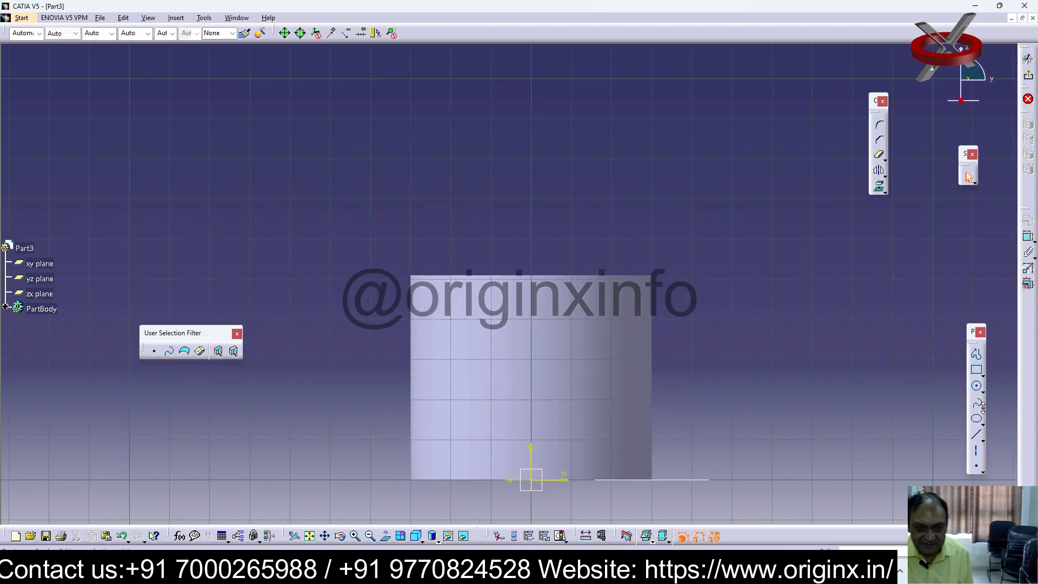
click(983, 424)
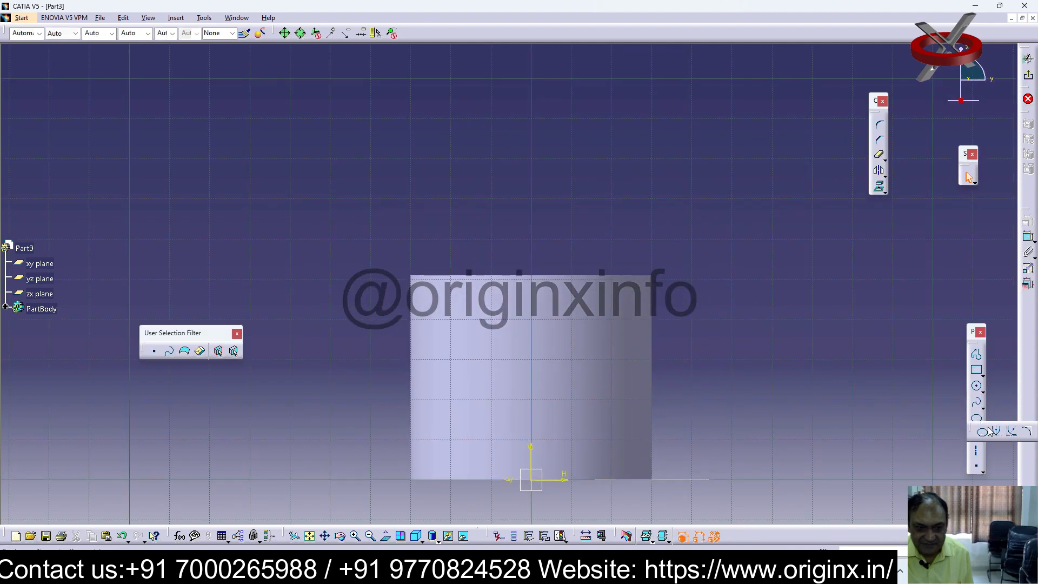
click(982, 433)
click(495, 476)
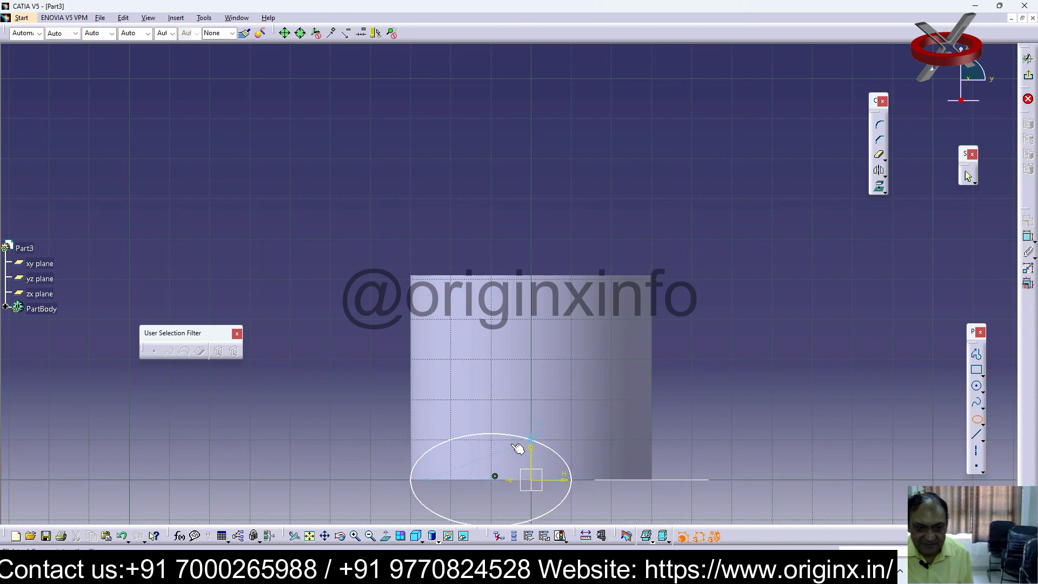
click(536, 436)
click(1027, 58)
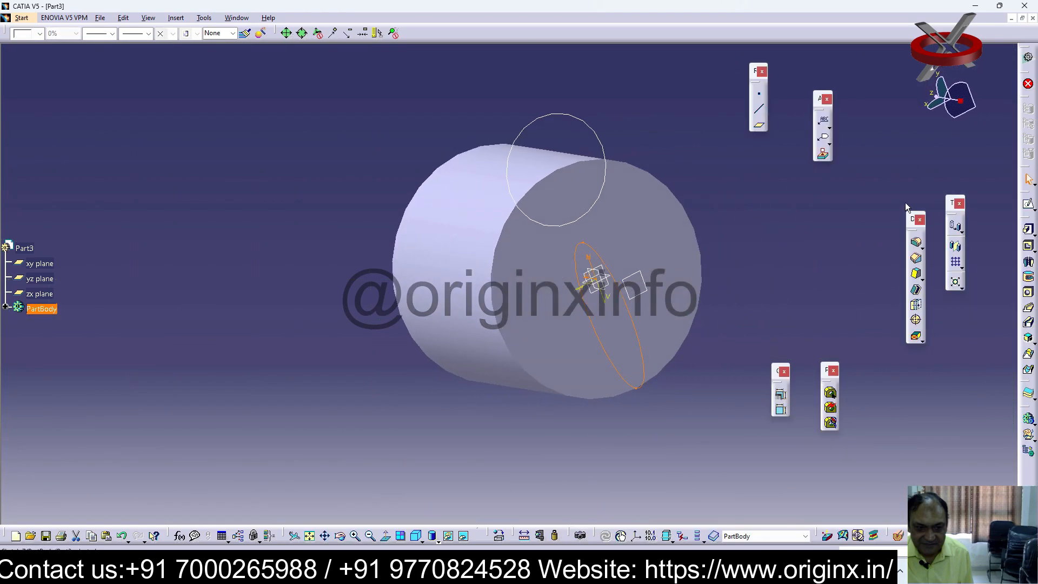
Try to create a Solid Combine from the end-face circle as first profile and the yz-plane ellipse as second profile
click(1029, 340)
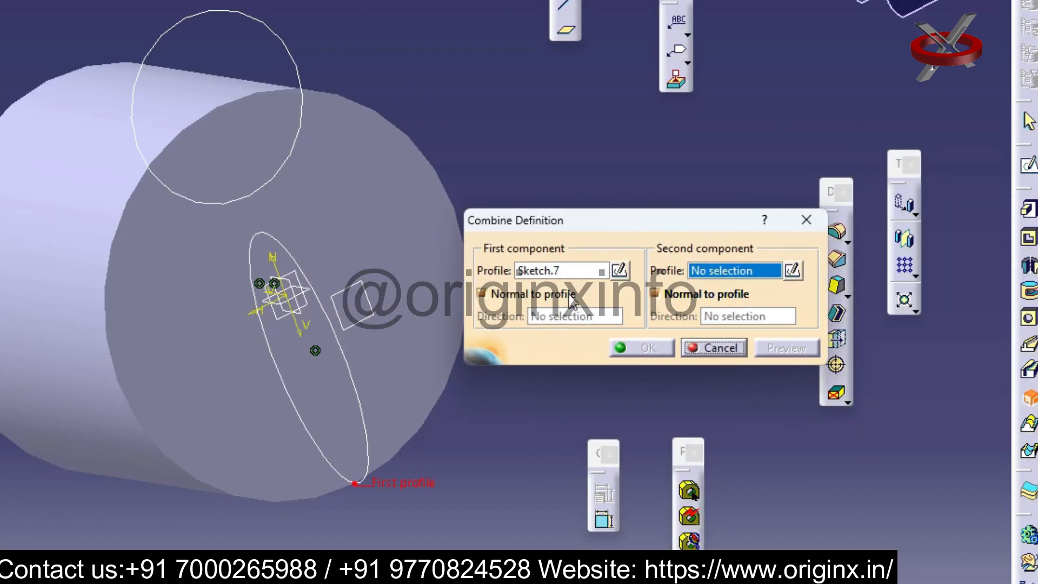
click(547, 272)
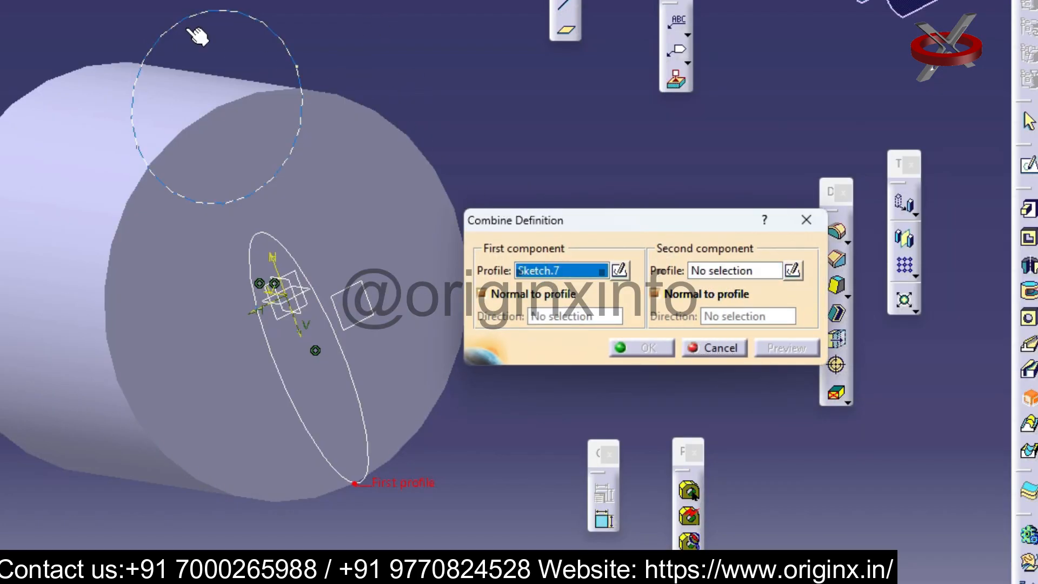
click(283, 38)
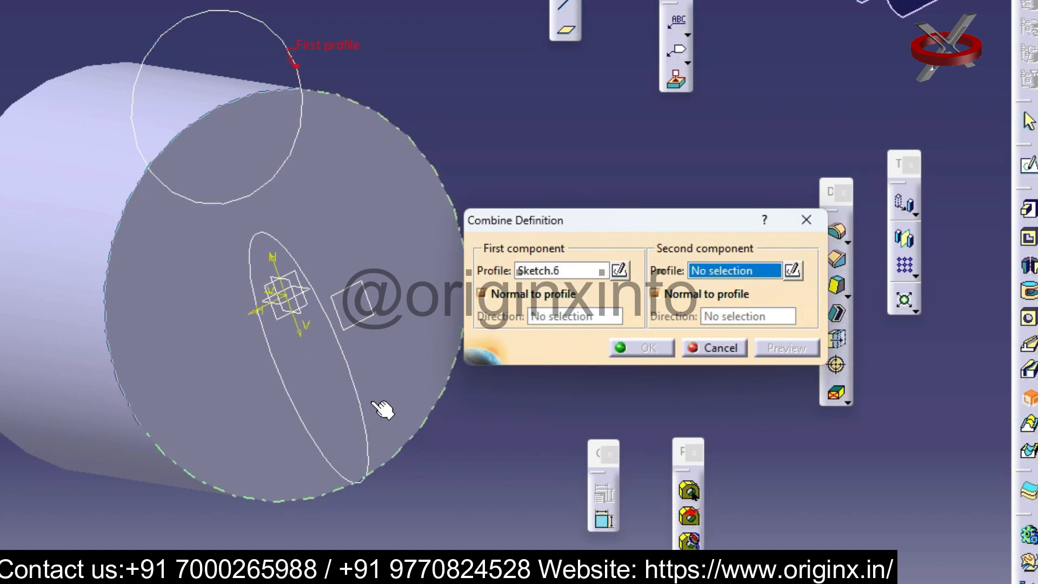
click(371, 410)
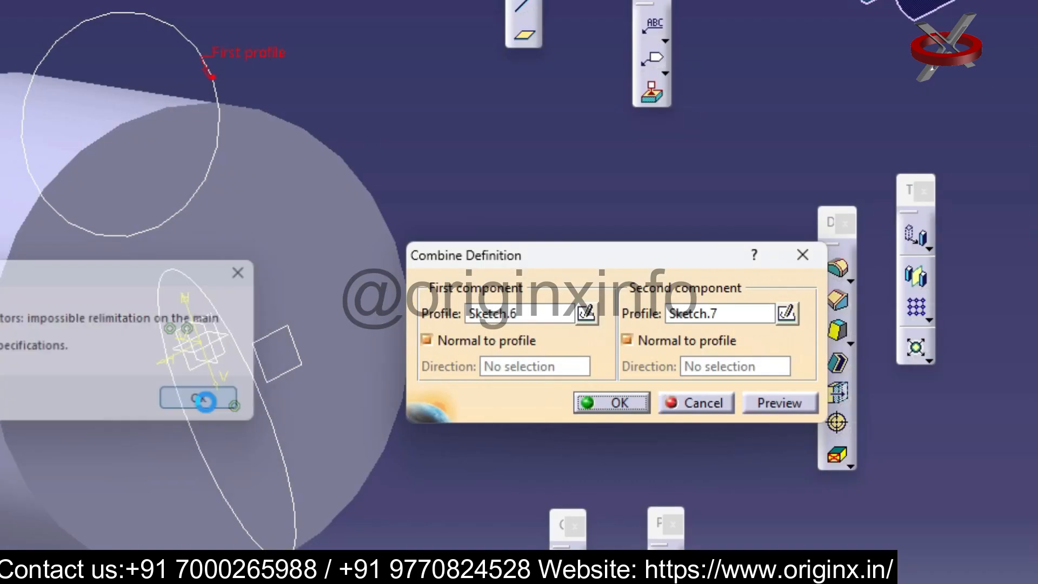
click(685, 365)
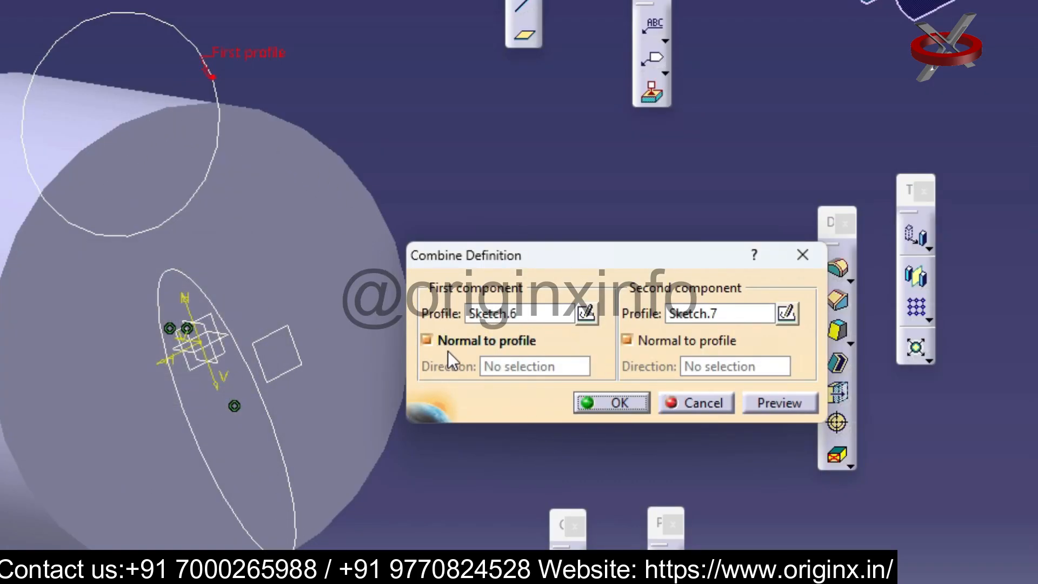
key(Escape)
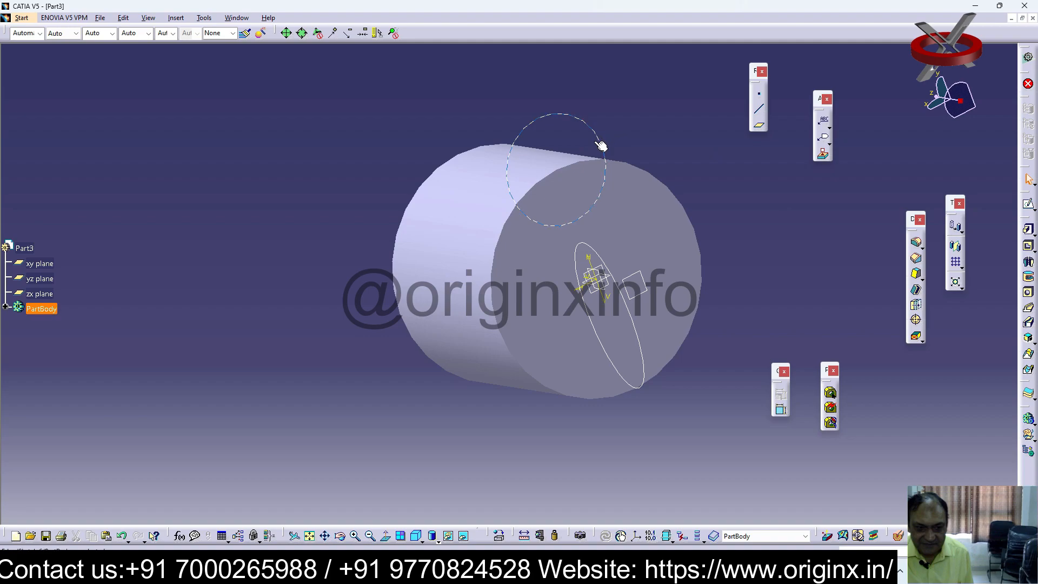
Reopen the end-face circle sketch, shift the circle slightly off the rim and constrain its diameter to 20 mm
double_click(605, 145)
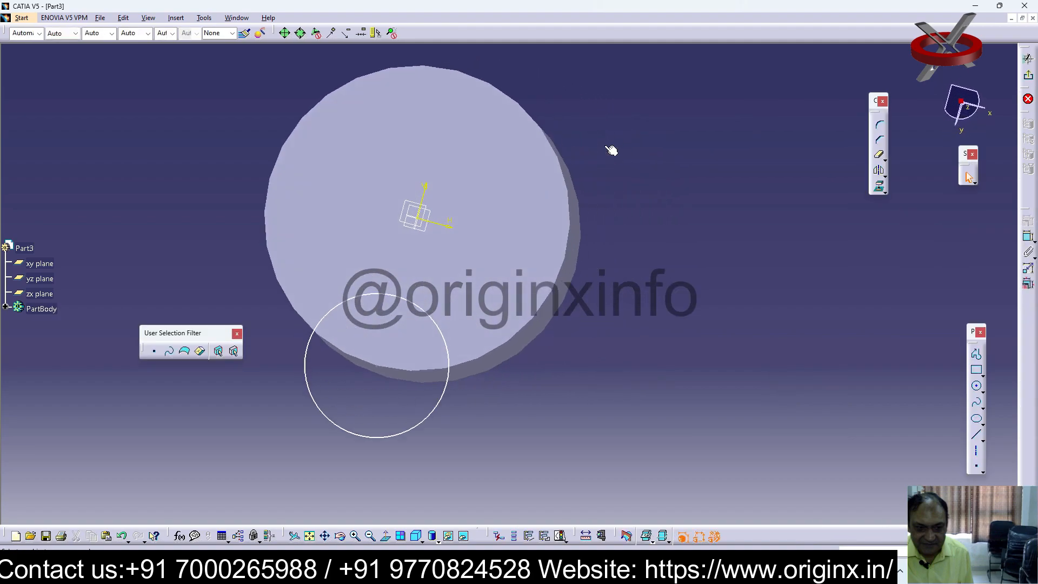
drag(459, 364, 447, 348)
click(1026, 239)
drag(439, 417, 457, 458)
click(660, 378)
click(1027, 240)
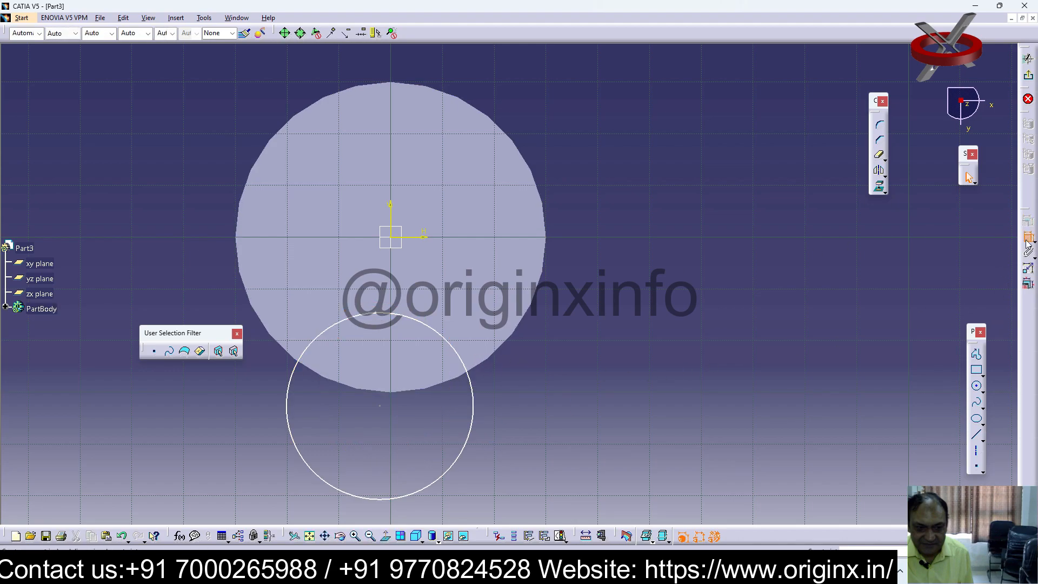
click(469, 429)
double_click(519, 422)
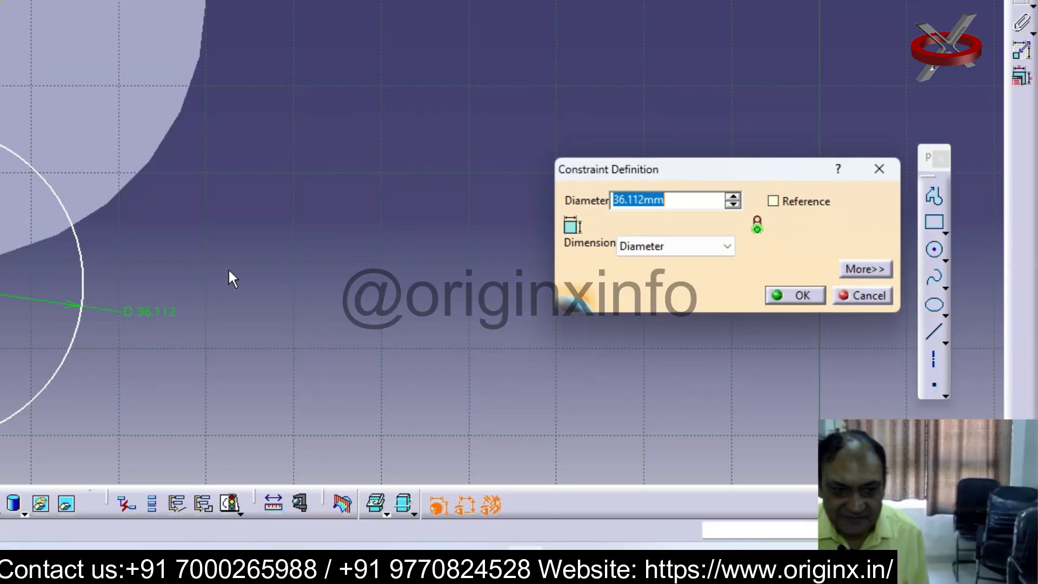
text(20)
key(Return)
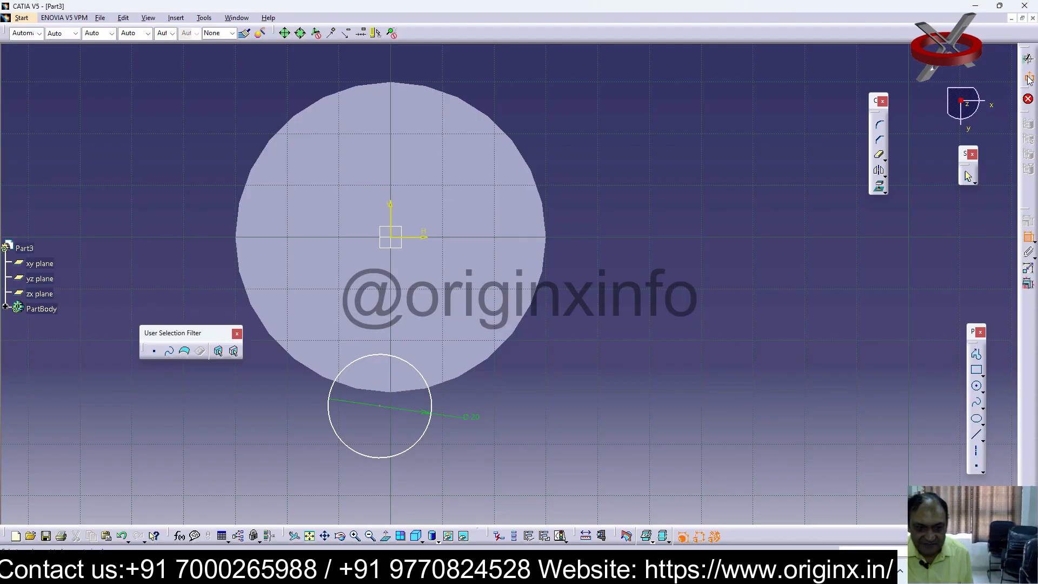
click(1029, 79)
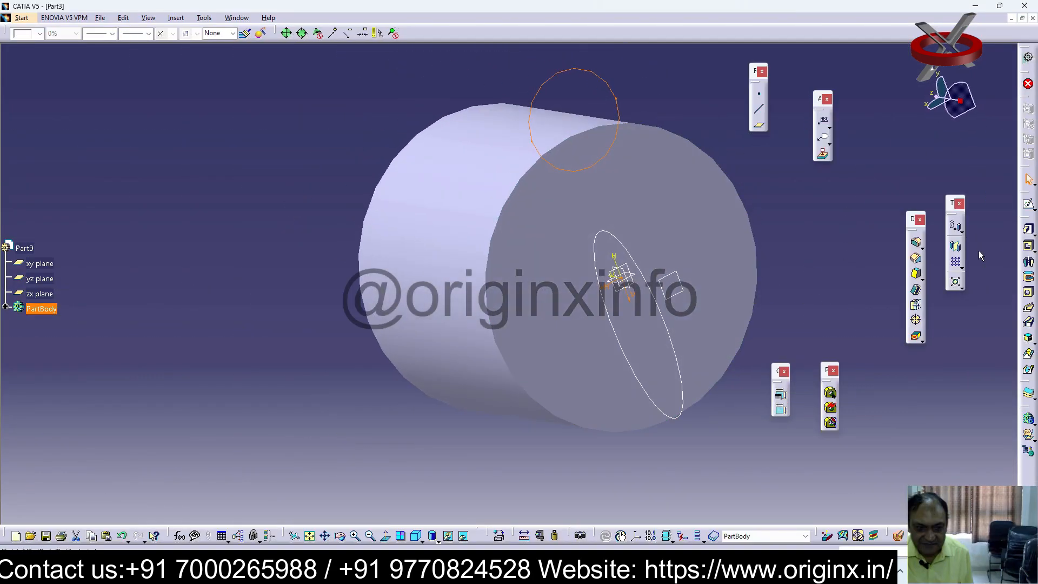
Try to create a Solid Combine from the 20 mm circle as first profile and the yz-plane ellipse as second profile
click(1028, 338)
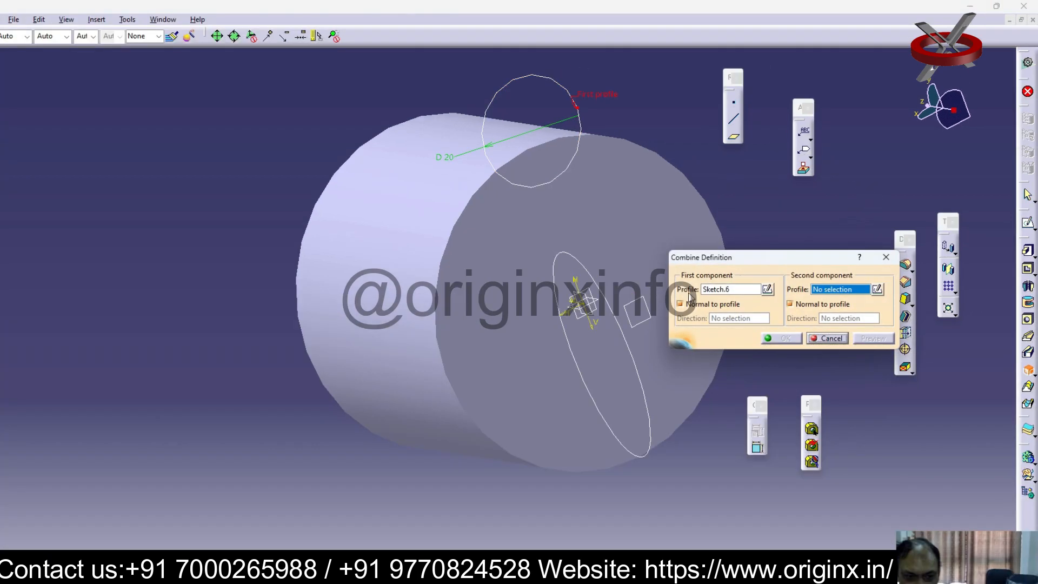
click(653, 397)
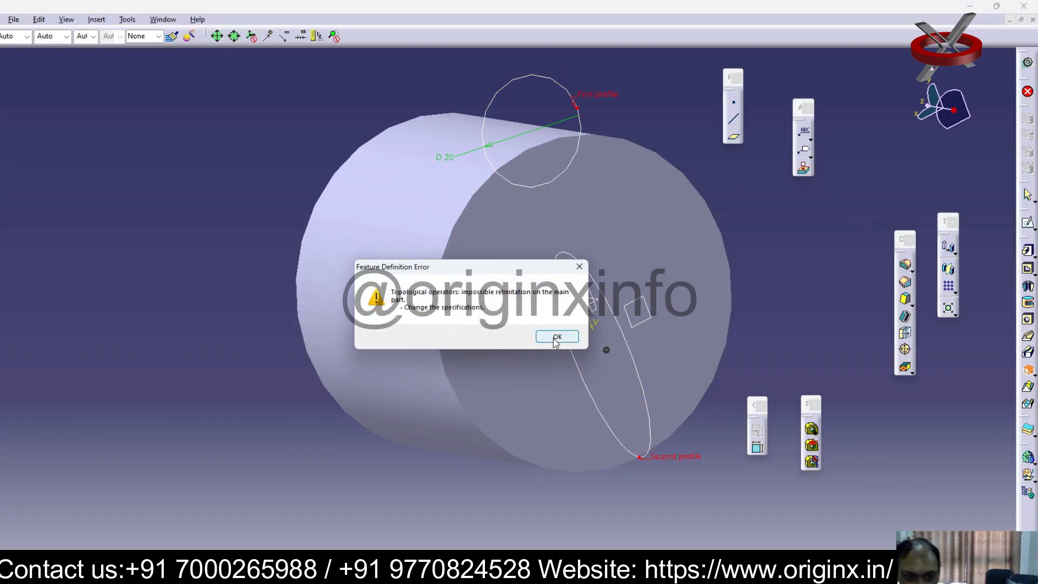
click(552, 335)
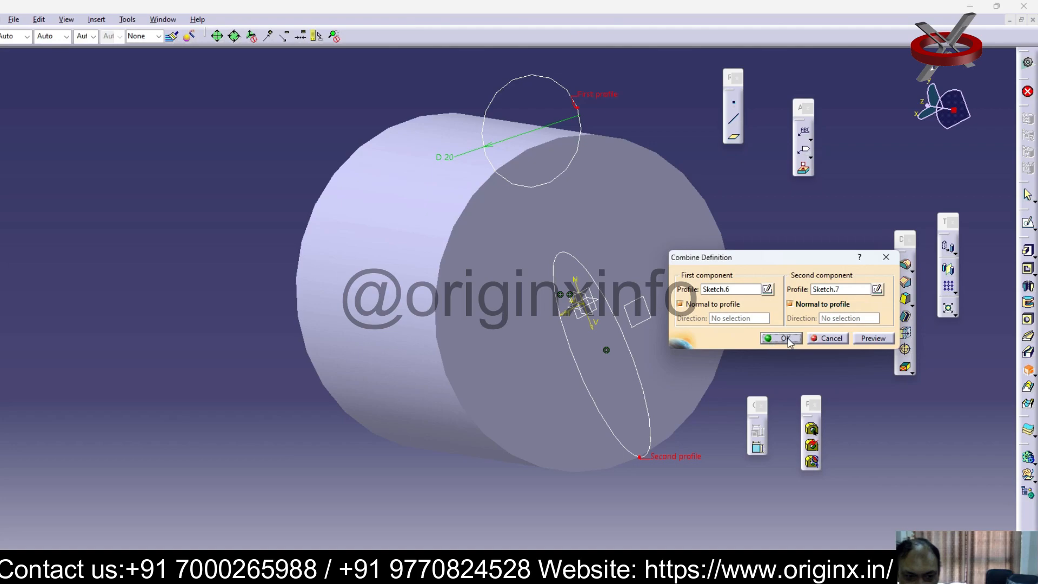
click(783, 338)
click(558, 341)
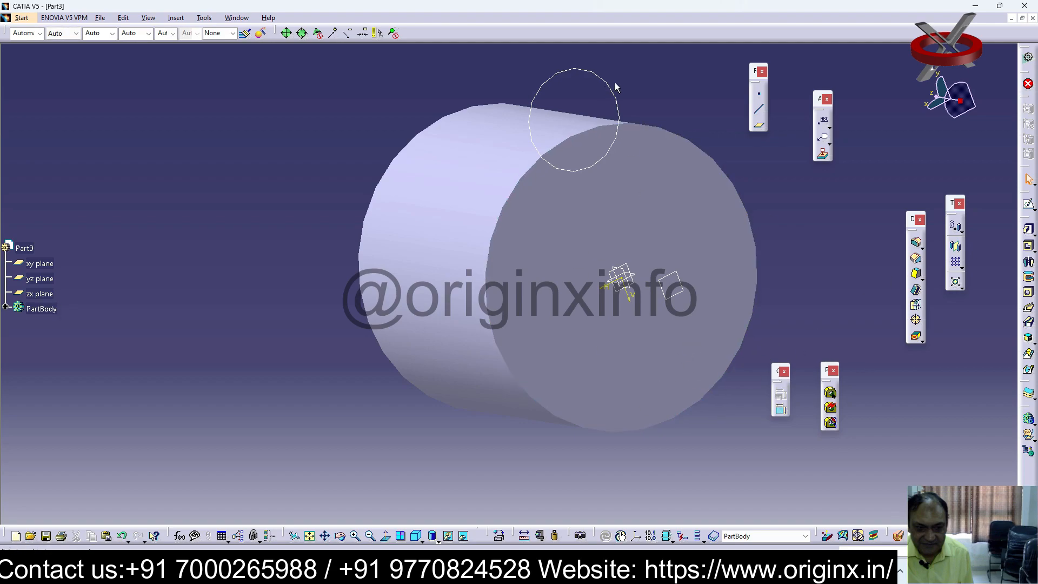
Sketch a circle on the cylinder's end face, centred on its rim, with a radius about one third of the cylinder's
click(700, 357)
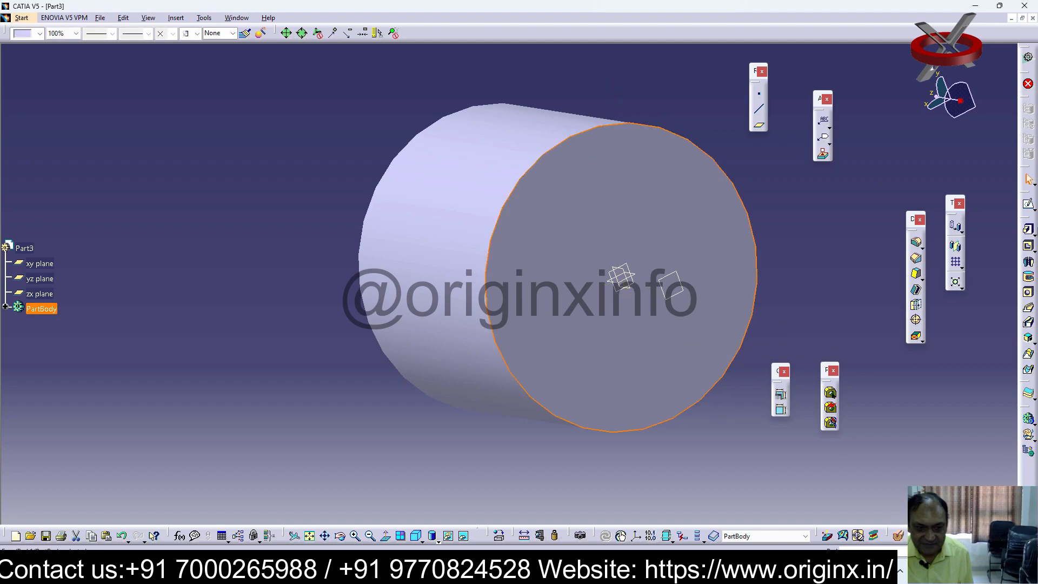
click(1029, 206)
click(392, 394)
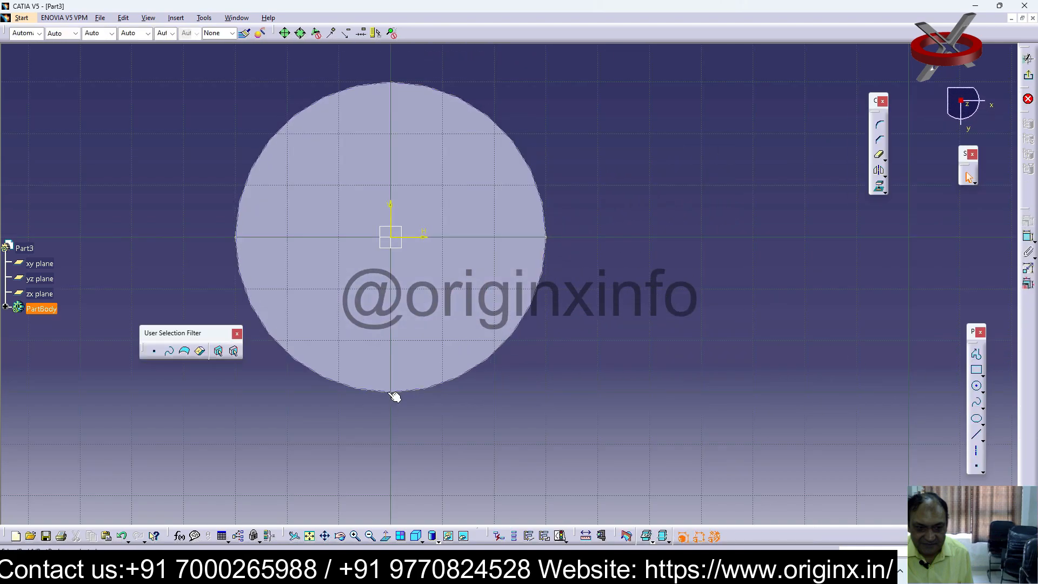
click(976, 386)
click(390, 392)
click(434, 419)
click(1028, 75)
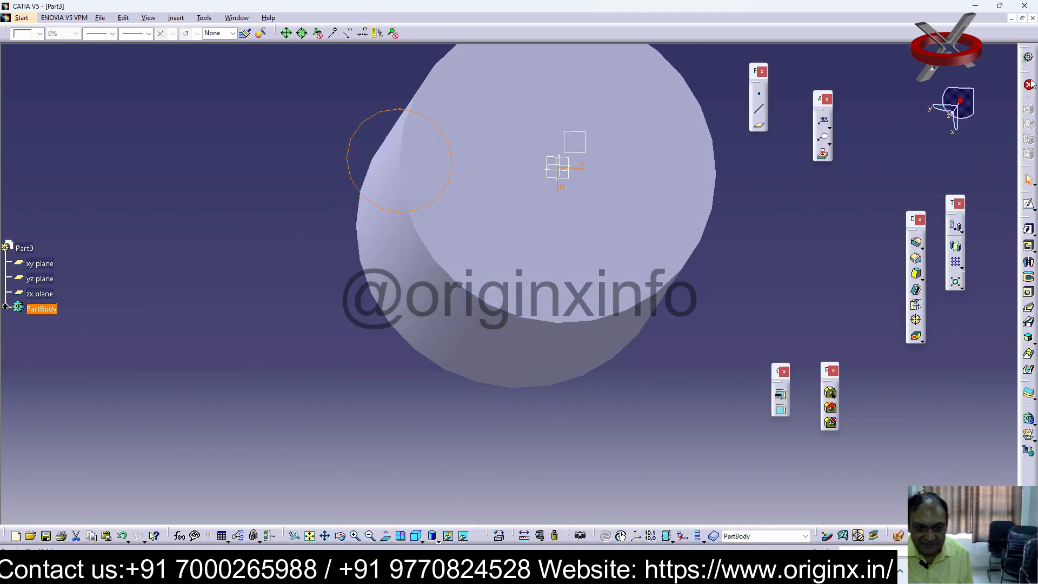
Sketch a circle on the yz plane, centred on the cylinder's side edge near mid-length, with a radius about one third of the cylinder's
click(48, 265)
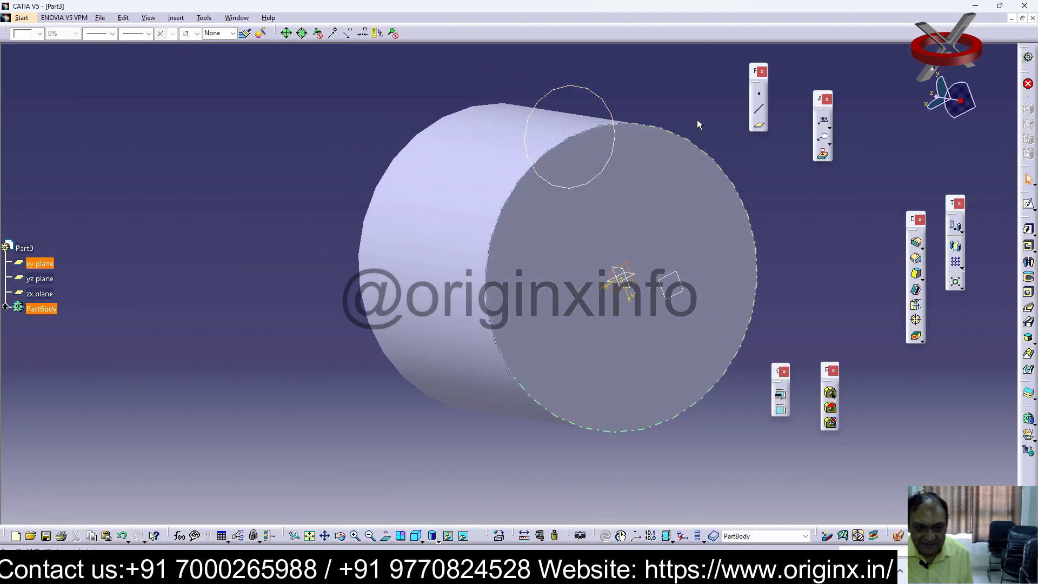
click(46, 281)
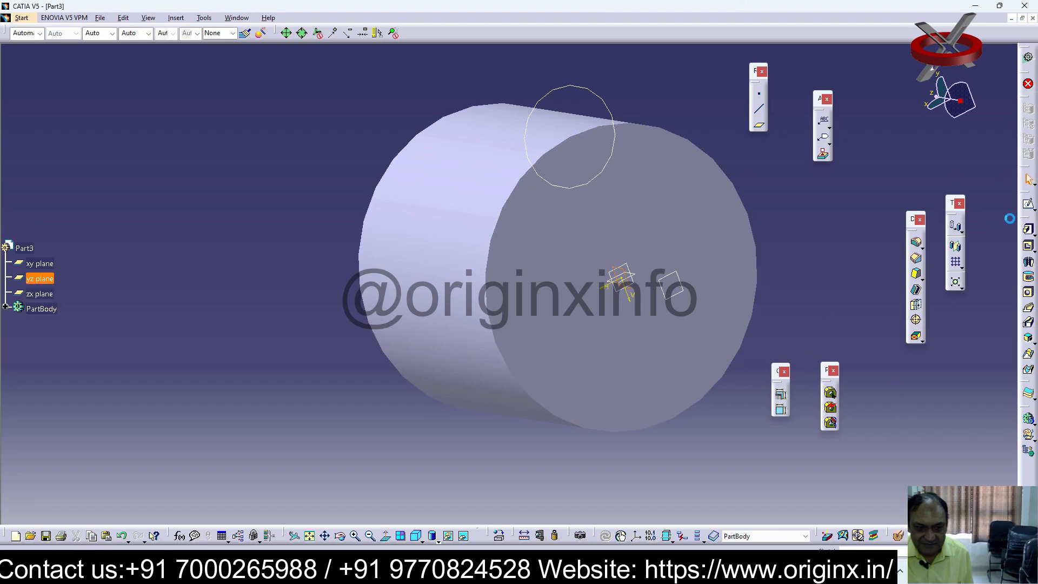
click(1028, 206)
click(976, 387)
click(690, 374)
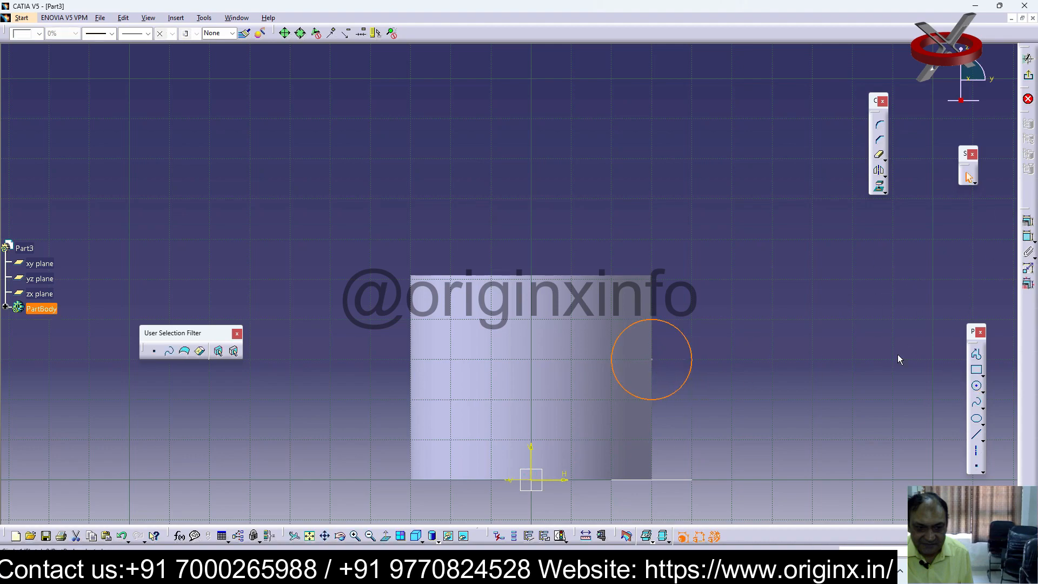
click(1029, 76)
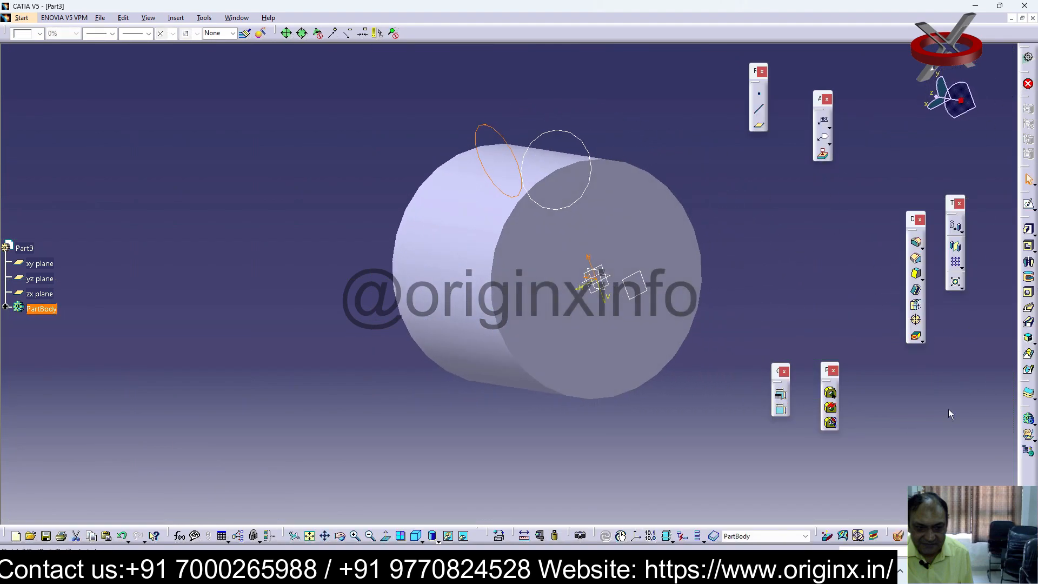
Create a Solid Combine from the yz-plane circle as first profile and the end-face circle as second profile, both normal to profile
click(1028, 354)
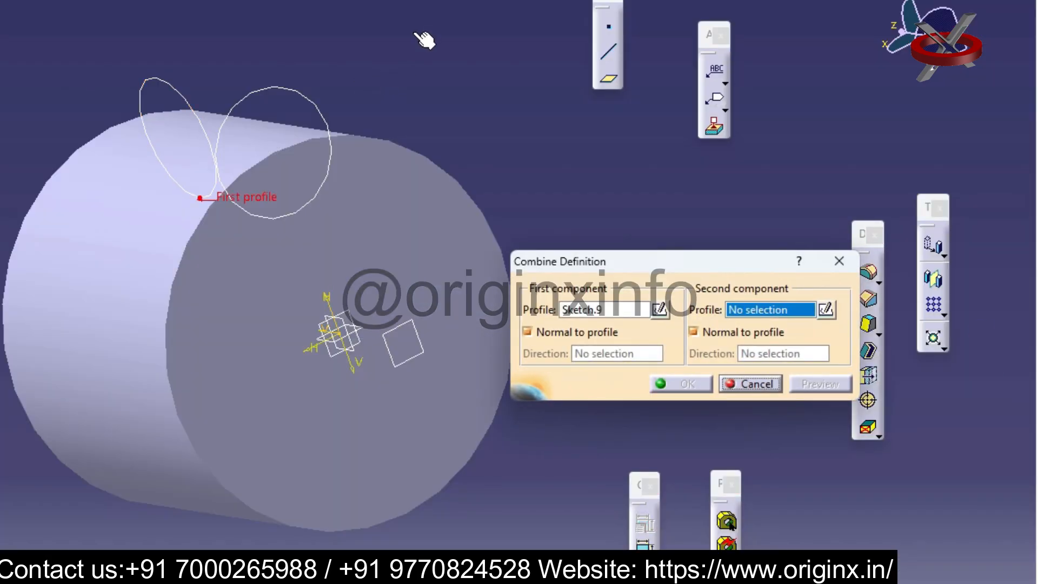
click(307, 96)
click(682, 384)
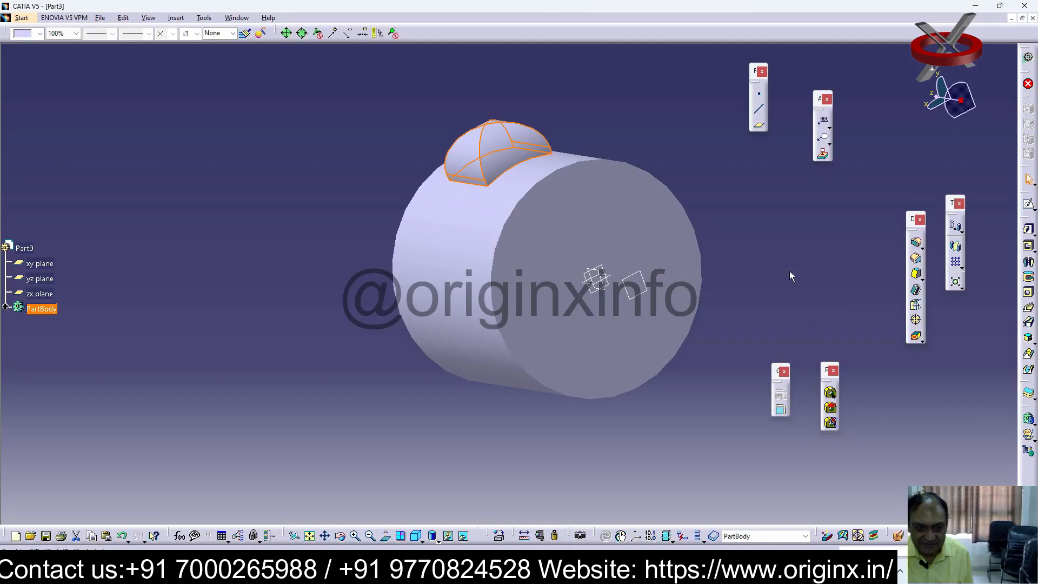
middle_drag(544, 189, 592, 267)
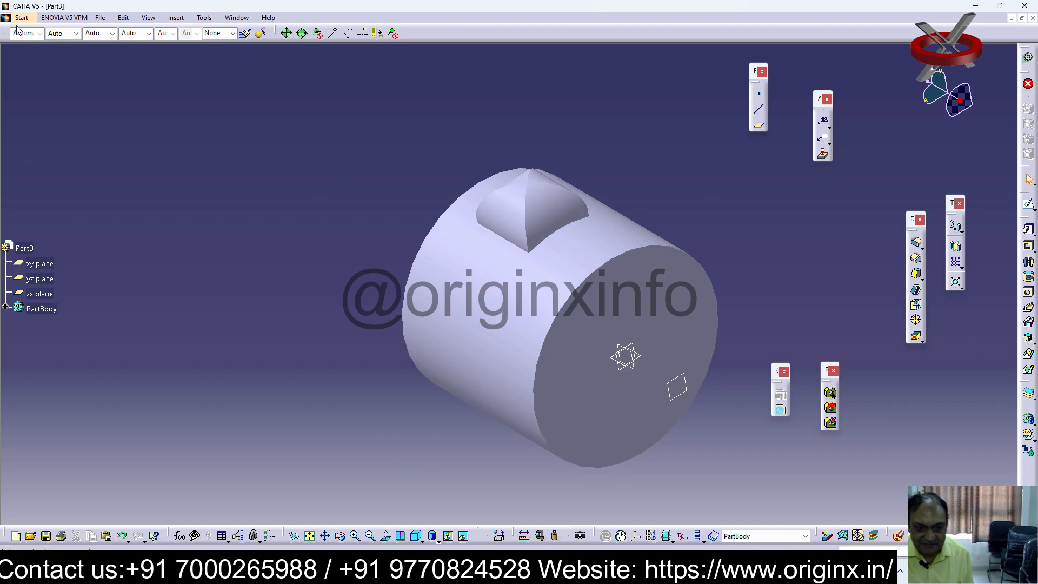
Save the part as 27 in the catia tutorials folder
click(104, 17)
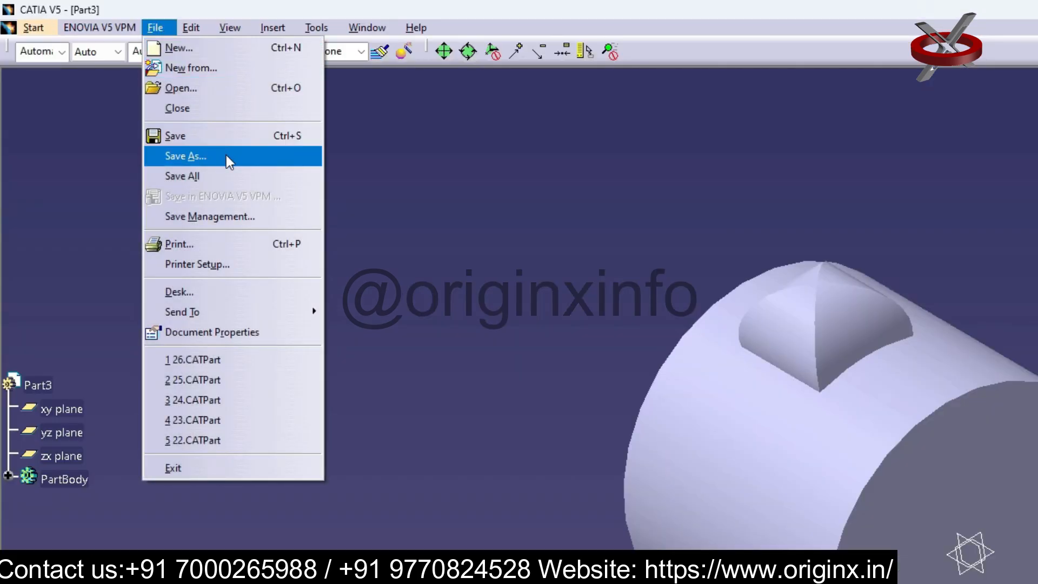
click(143, 102)
text(26)
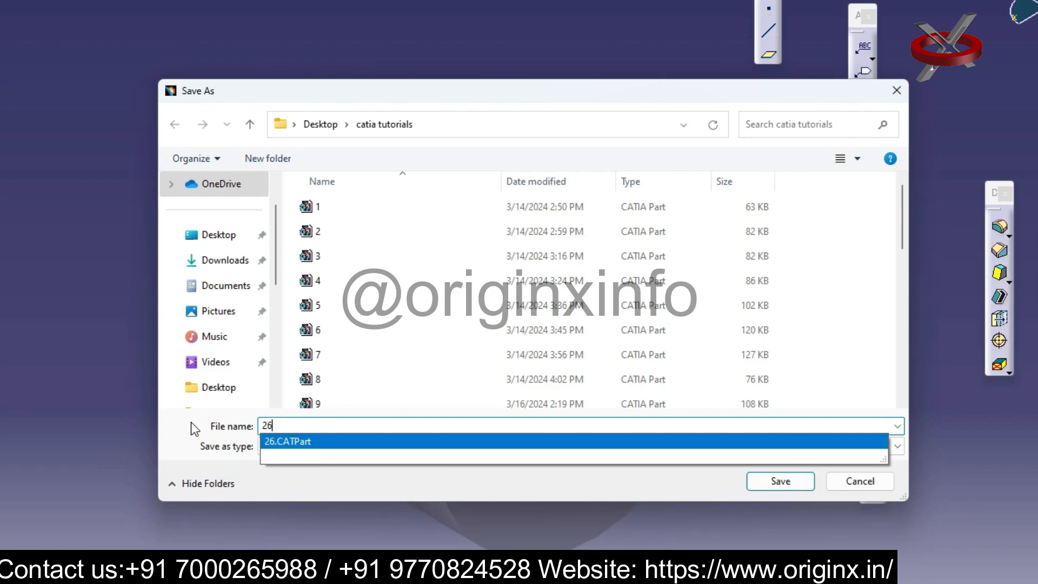
text(7)
click(780, 481)
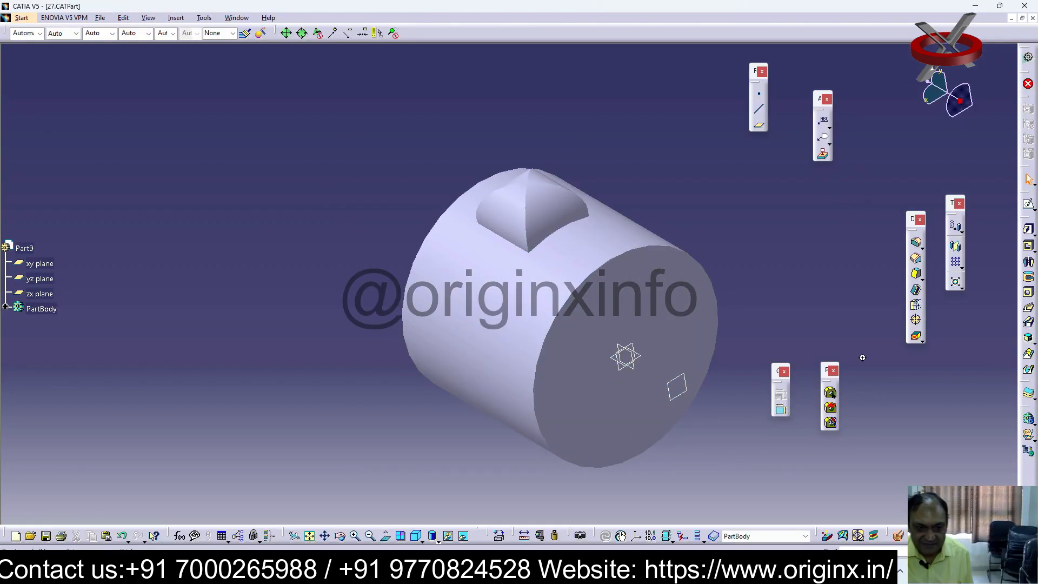
Create a new Part document, keeping the default part name and hybrid design enabled
middle_drag(863, 357, 748, 292)
middle_drag(987, 359, 978, 376)
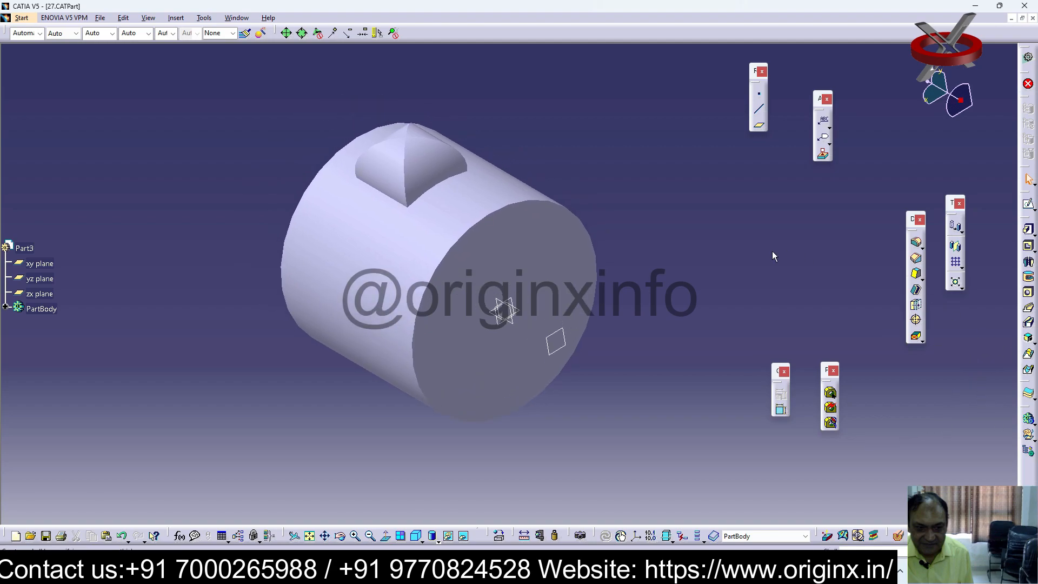
click(95, 20)
click(186, 50)
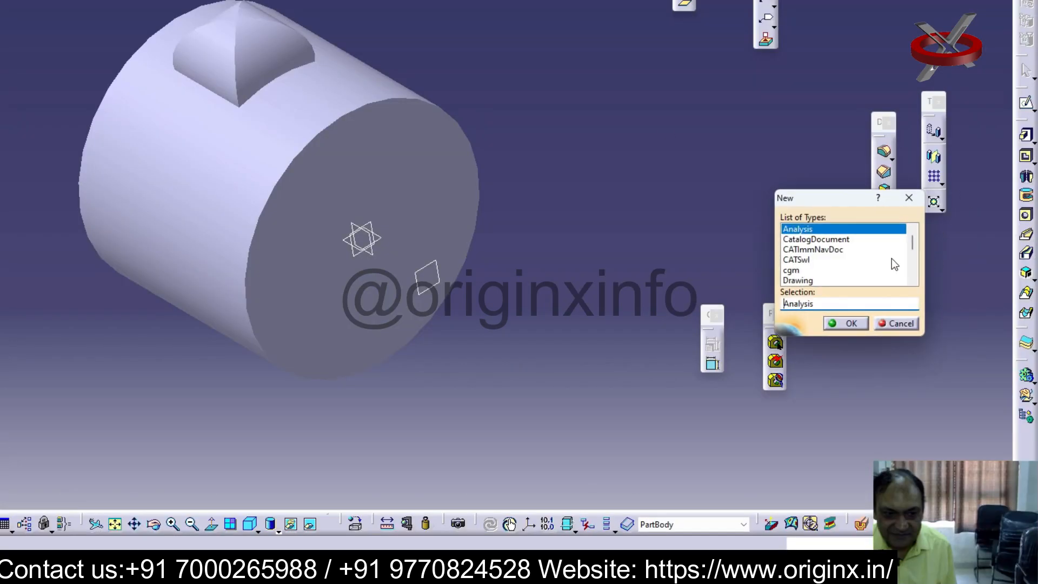
click(913, 262)
click(820, 281)
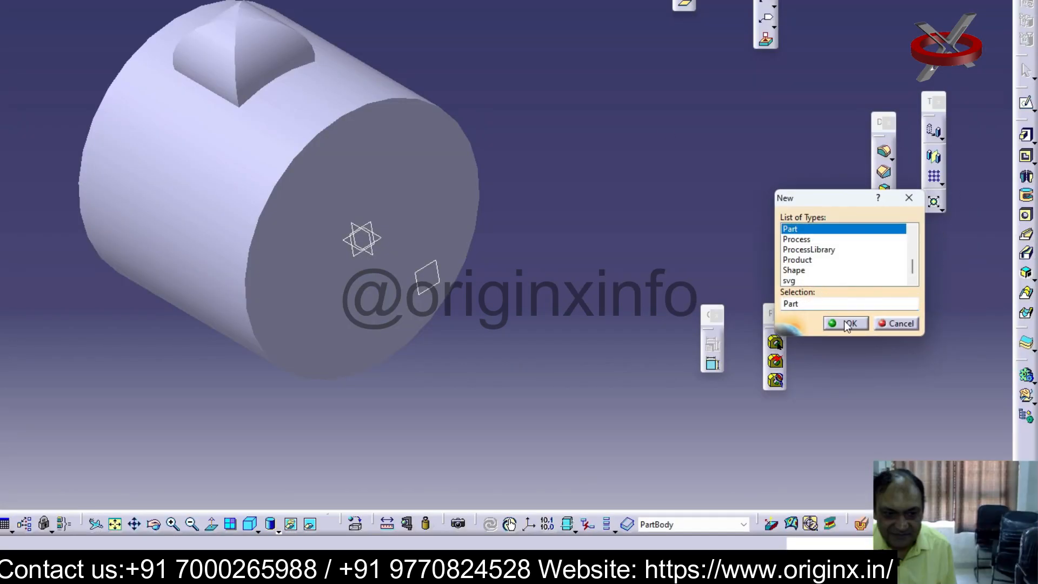
click(851, 323)
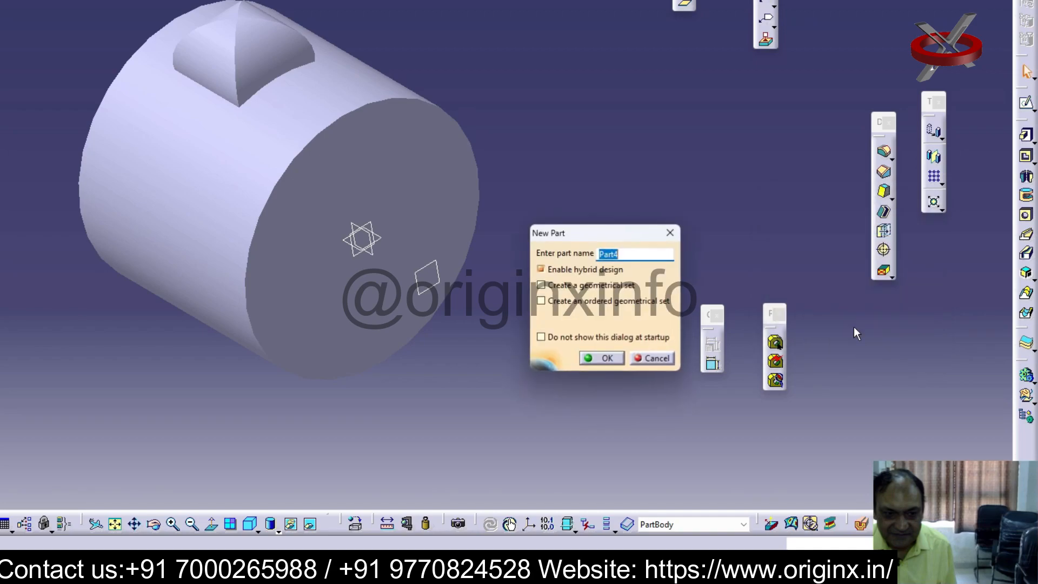
click(601, 358)
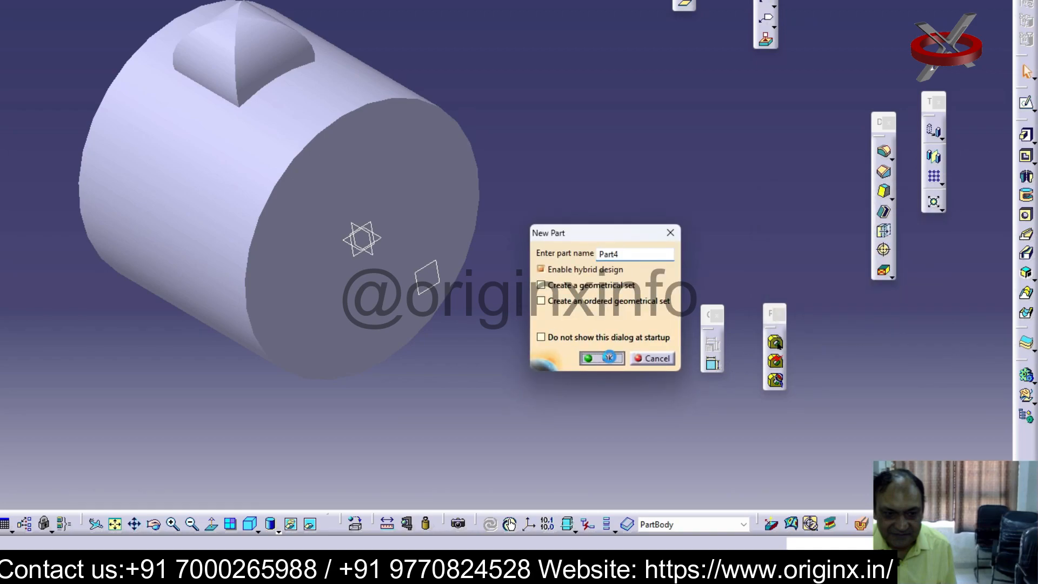
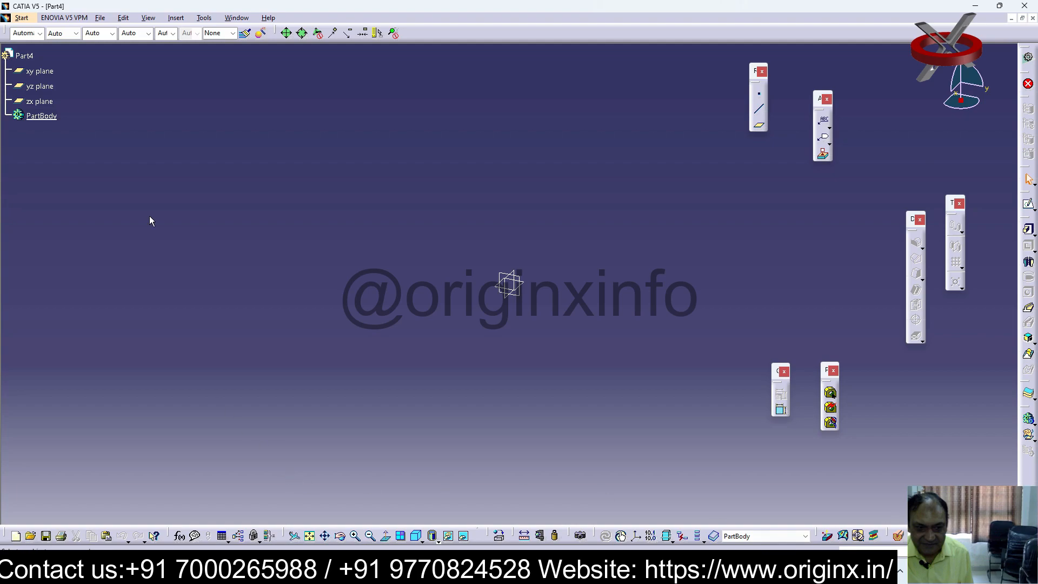
Sketch a rectangle about 100 by 20 mm around the origin on the yz plane
click(43, 87)
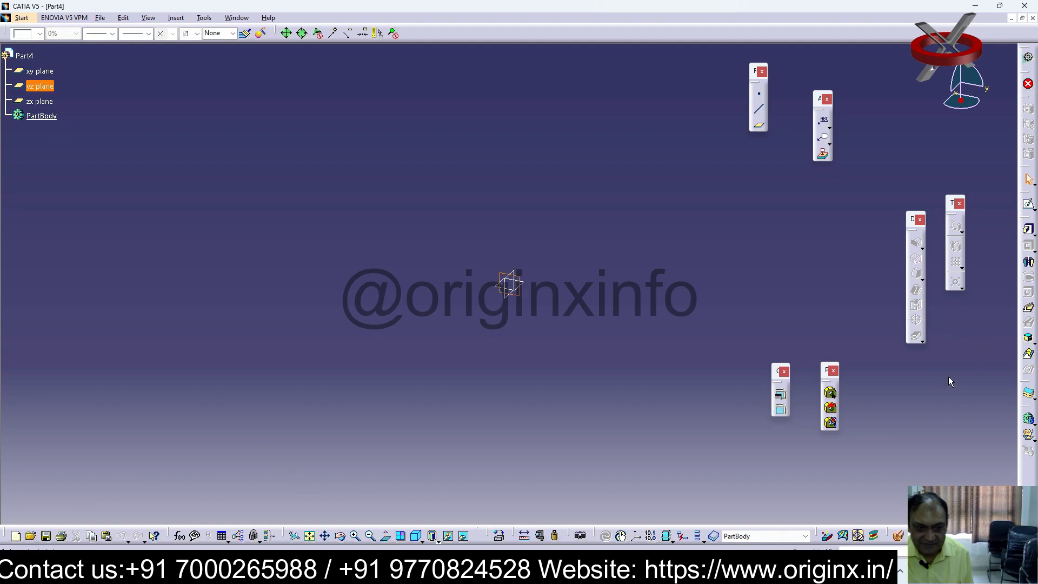
click(1028, 203)
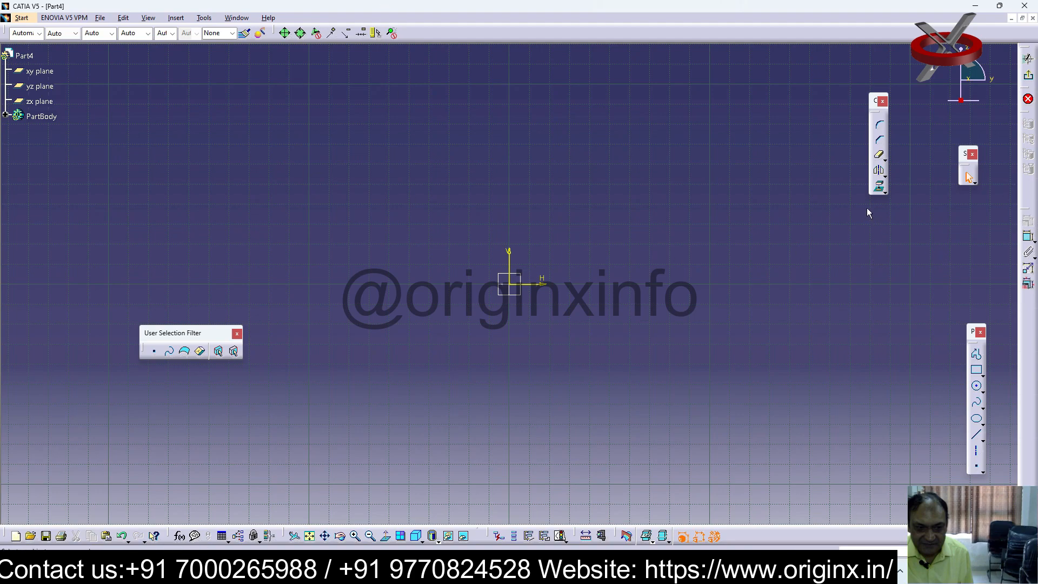
click(977, 371)
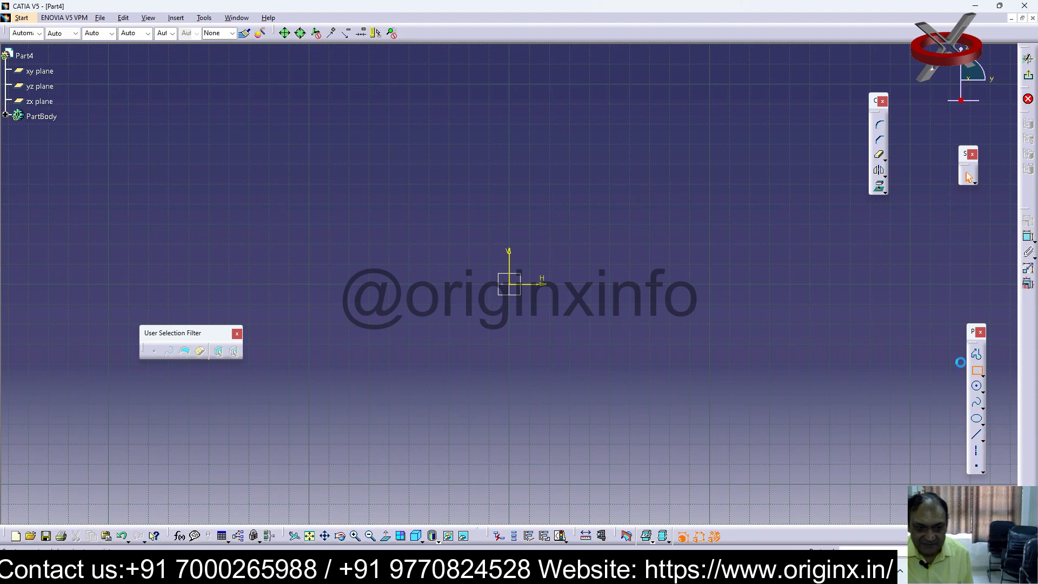
click(404, 266)
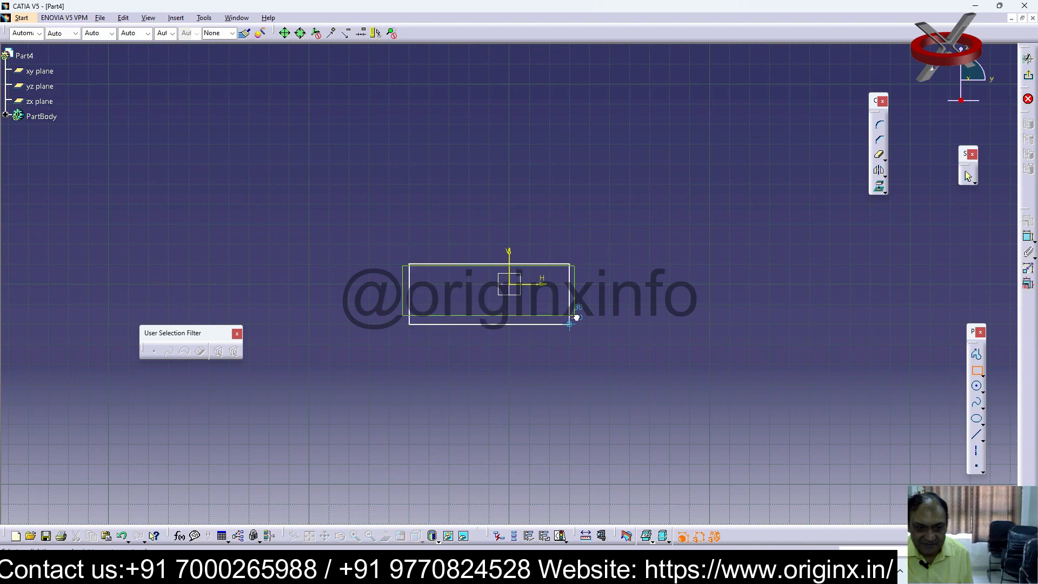
click(612, 306)
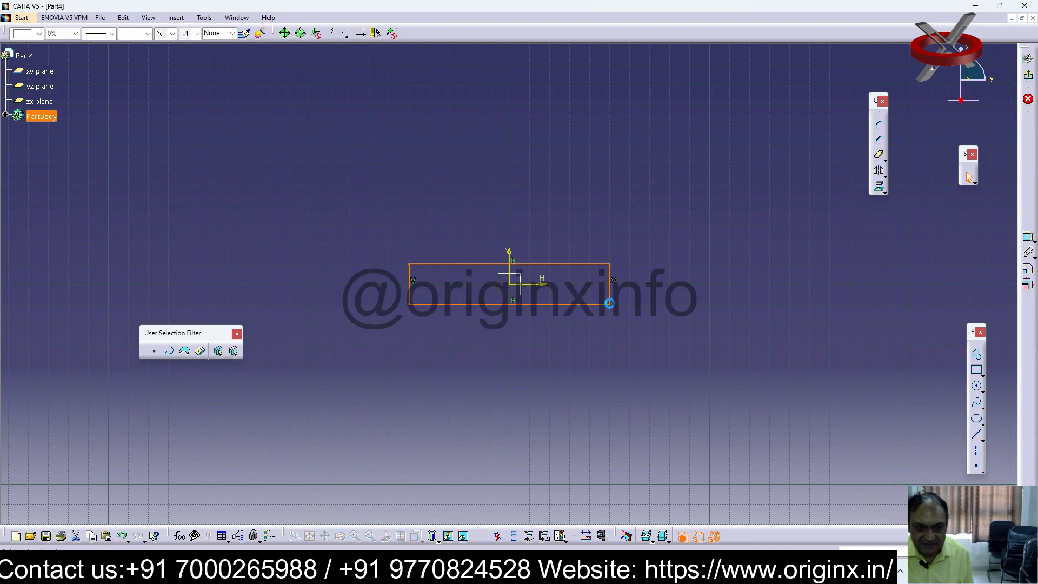
click(626, 208)
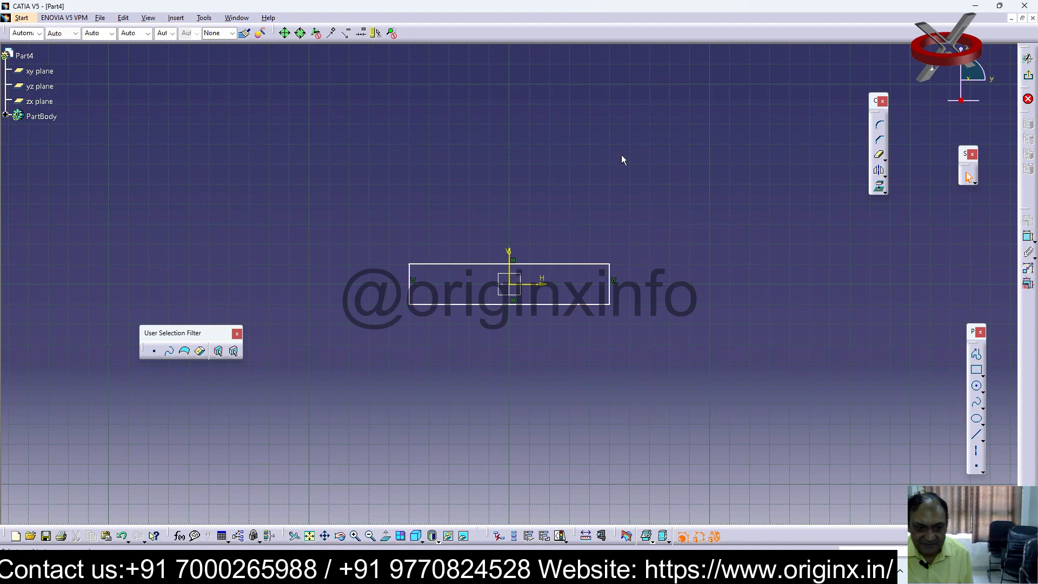
Dimension the rectangle's horizontal length and set it to 230 mm
click(1028, 237)
click(546, 264)
click(550, 247)
double_click(549, 247)
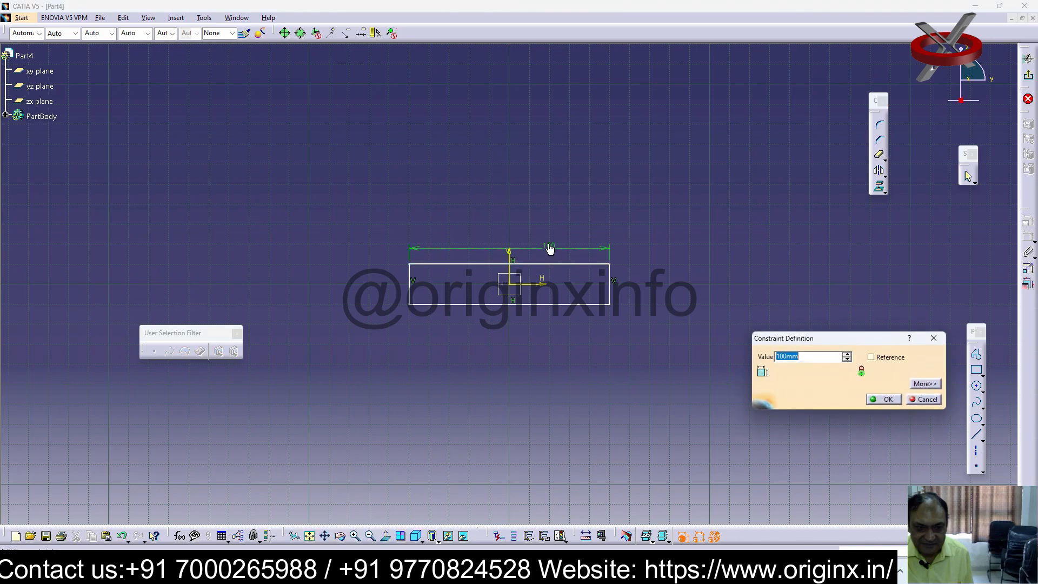
text(230)
key(Return)
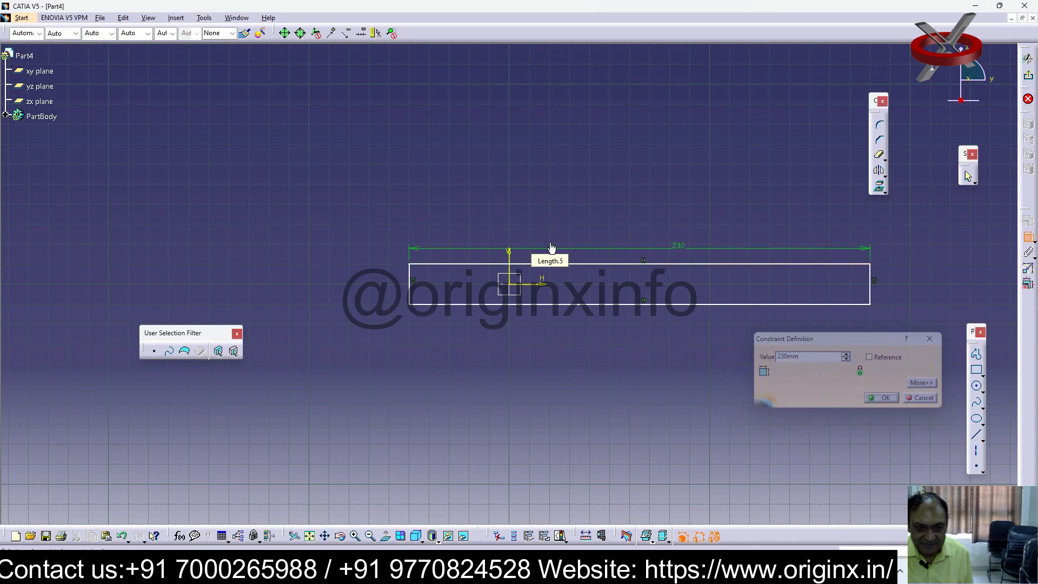
Constrain the rectangle's left edge to 115 mm from the vertical axis
click(410, 272)
click(428, 217)
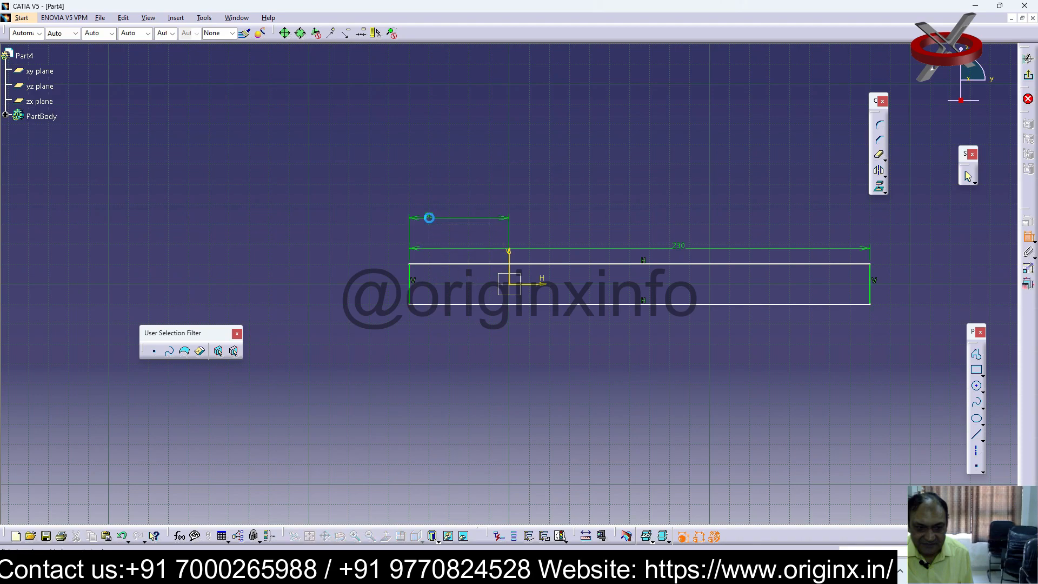
double_click(429, 218)
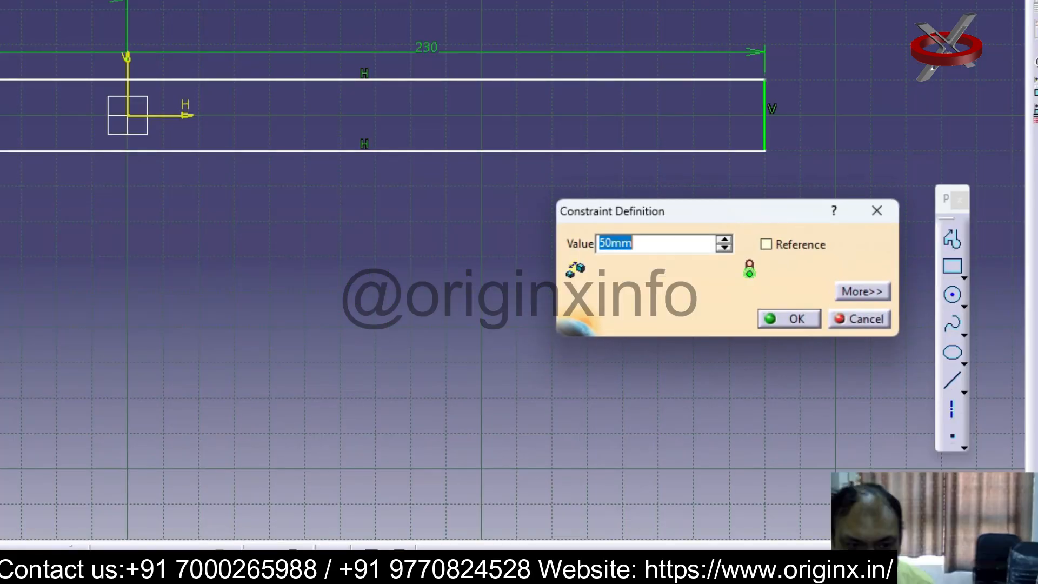
text(115)
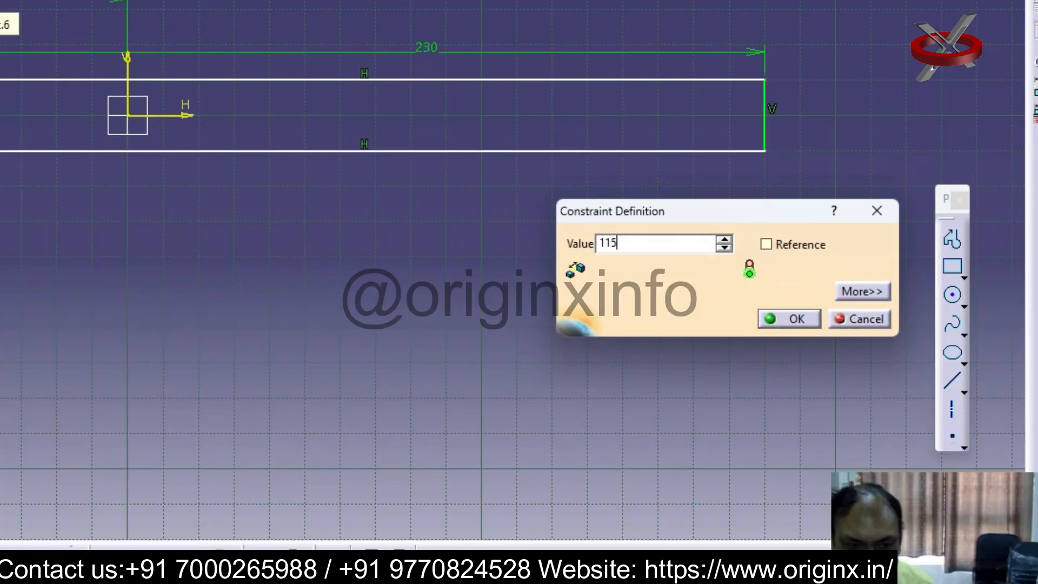
key(Return)
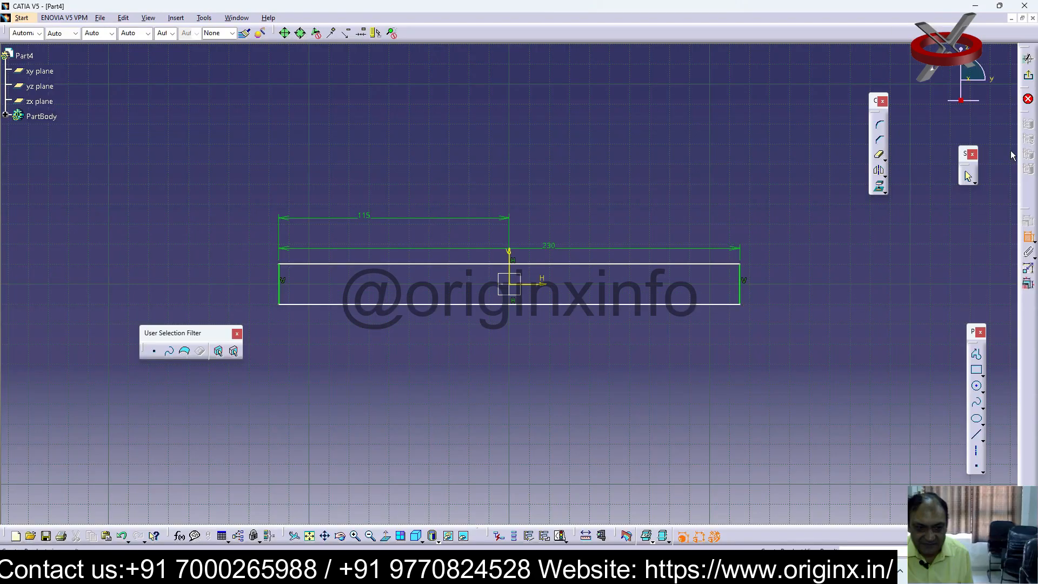
Dimension the rectangle's right edge and set the height to 30 mm
click(739, 286)
click(780, 285)
double_click(780, 283)
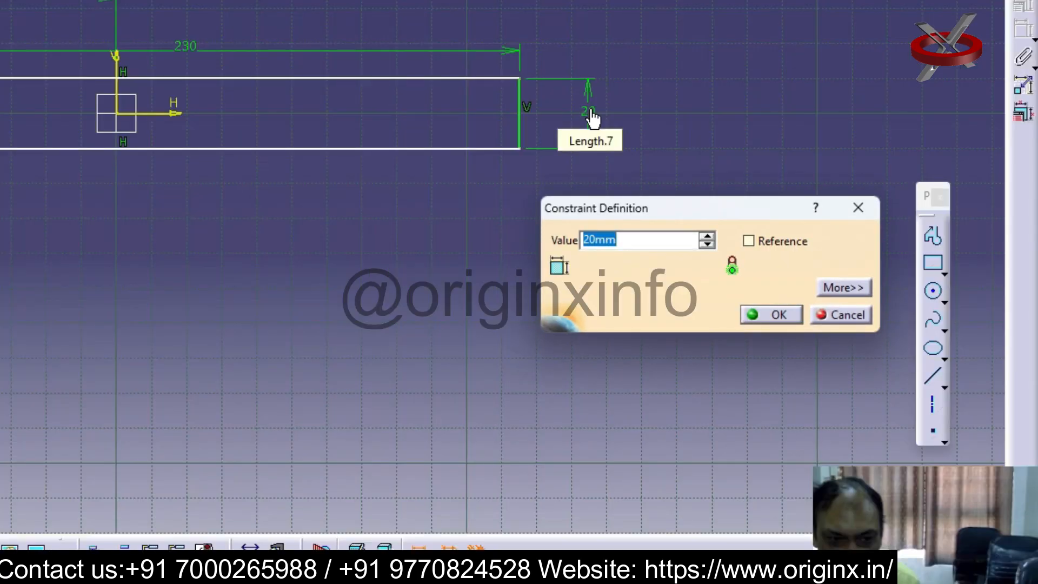
text(30)
key(Return)
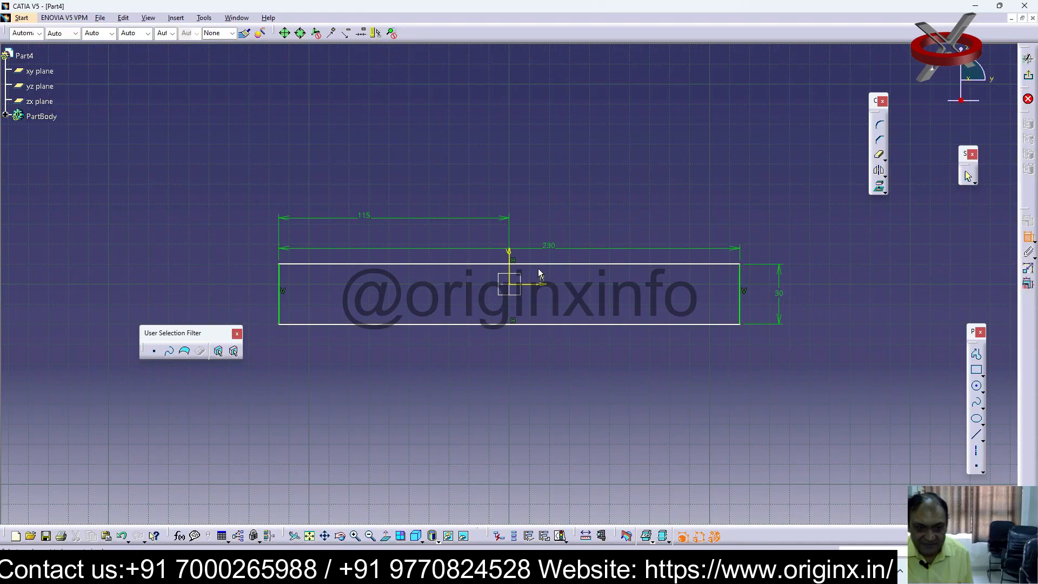
Constrain the rectangle's top edge to 15 mm from the horizontal axis
click(557, 264)
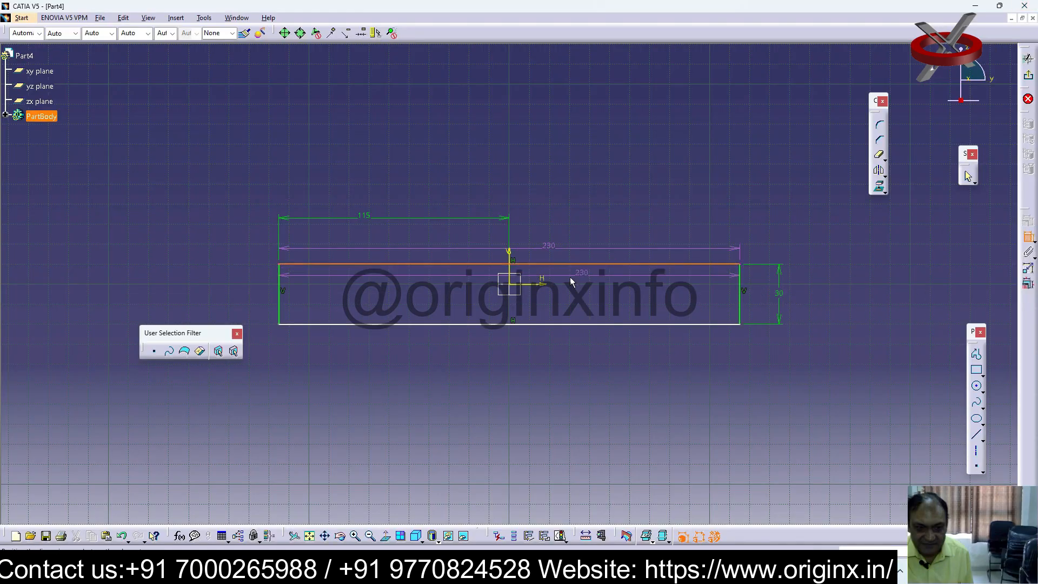
click(540, 285)
click(589, 282)
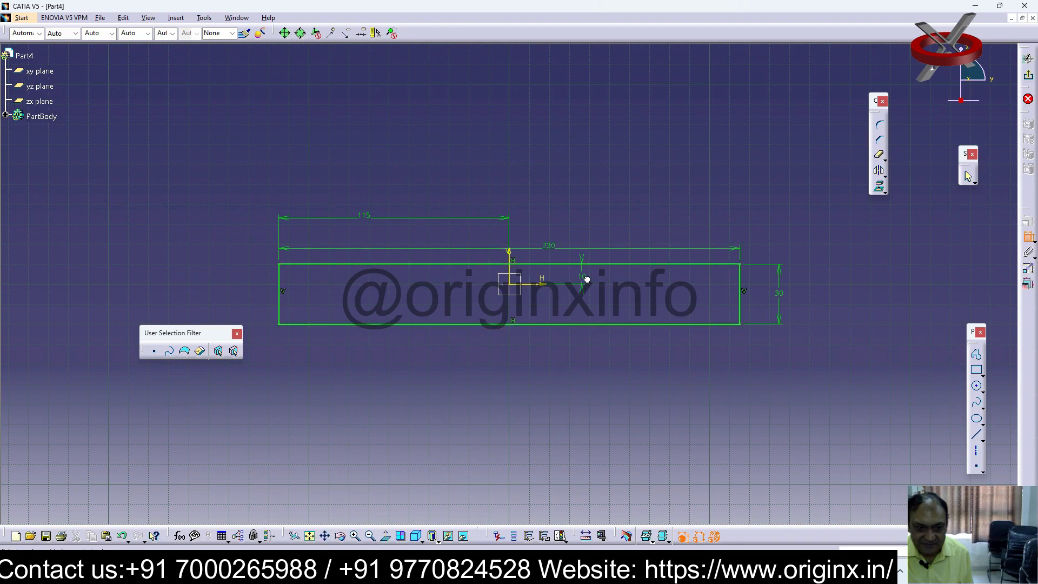
double_click(582, 278)
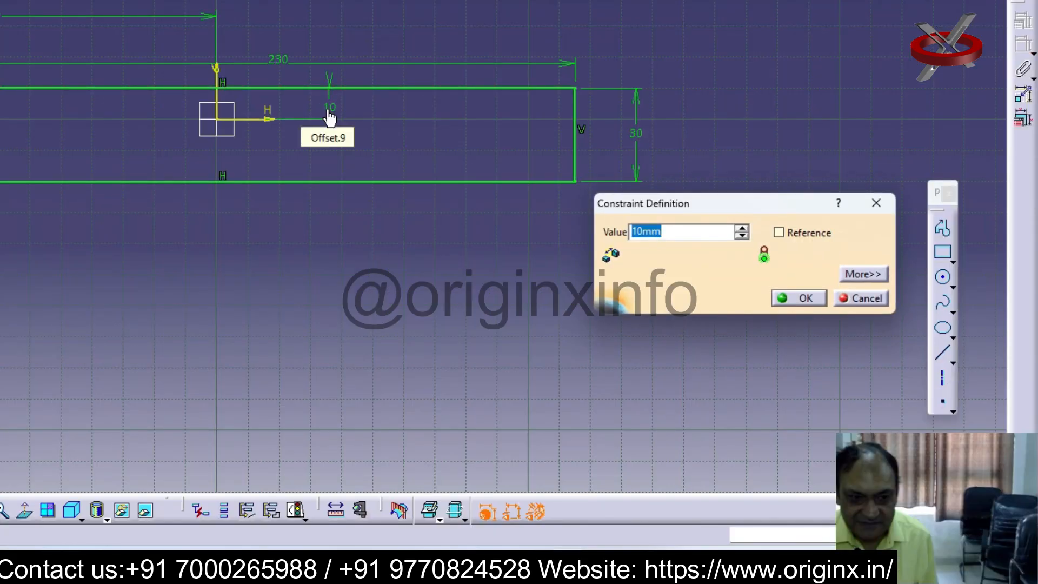
text(15)
key(Return)
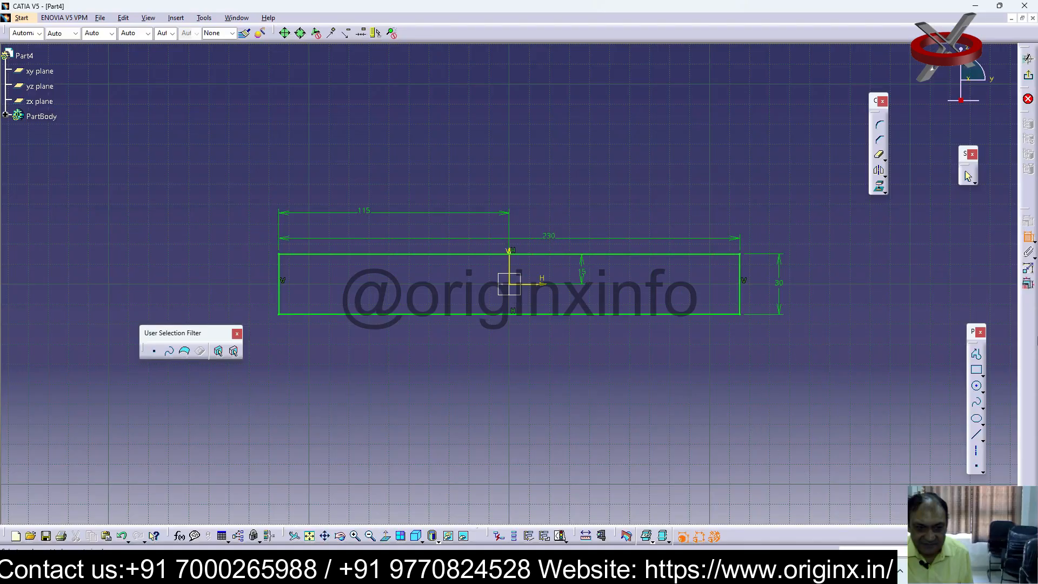
Finish the sketch and pad the rectangle 180 mm into a solid plate
click(1028, 76)
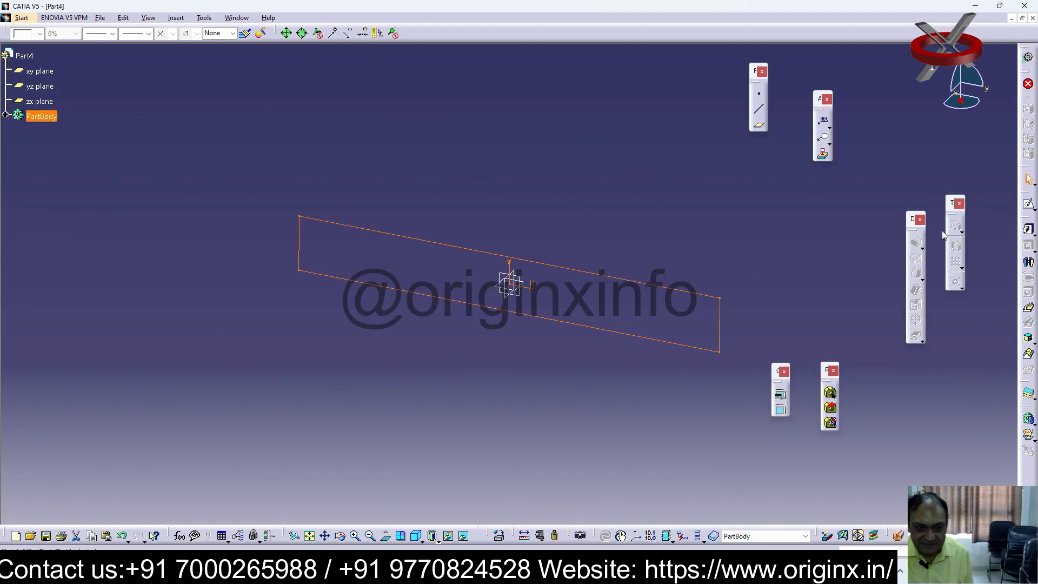
click(1028, 229)
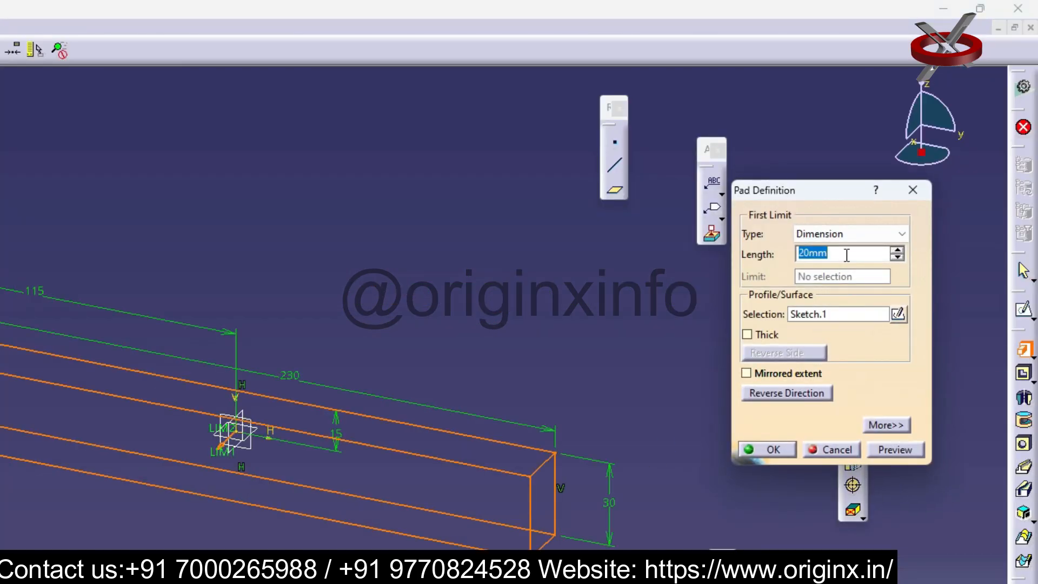
text(180)
key(Return)
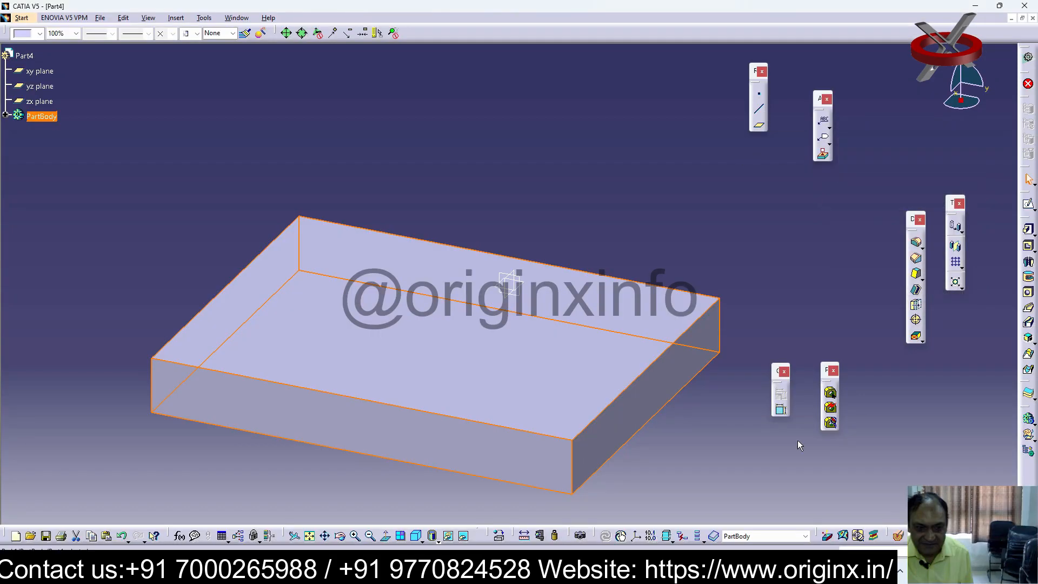
click(797, 440)
middle_drag(703, 403, 668, 346)
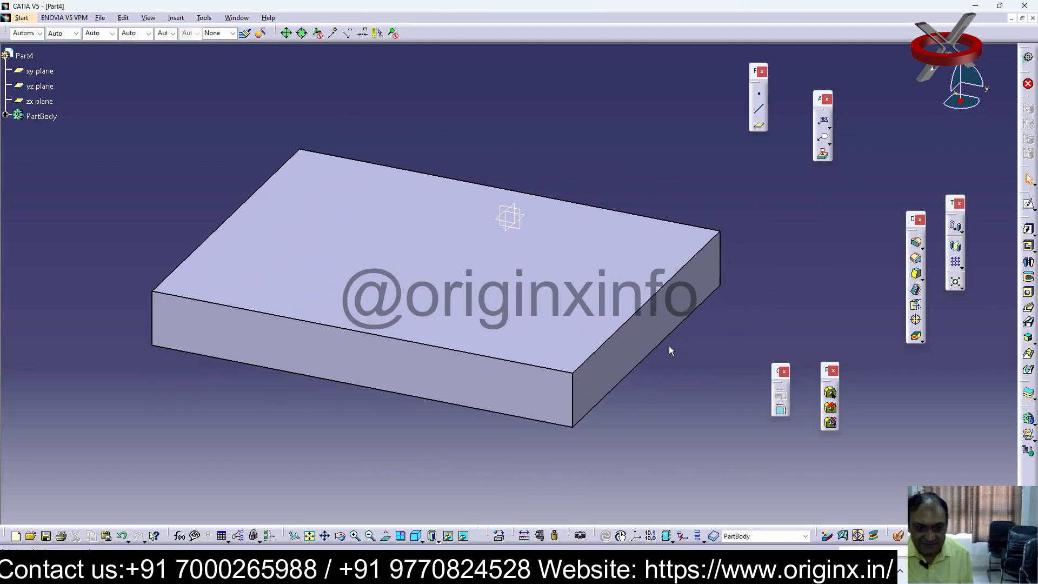
Sketch a 180 mm wide rectangle on the plate's end face, from slightly below its top edge to well above the plate
middle_drag(626, 373, 708, 309)
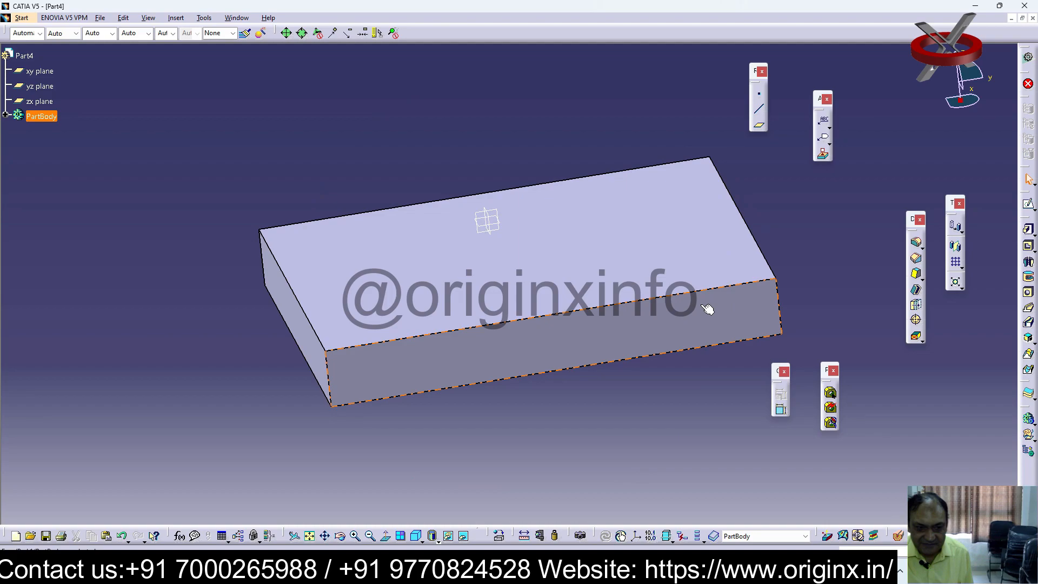
middle_drag(734, 250, 679, 274)
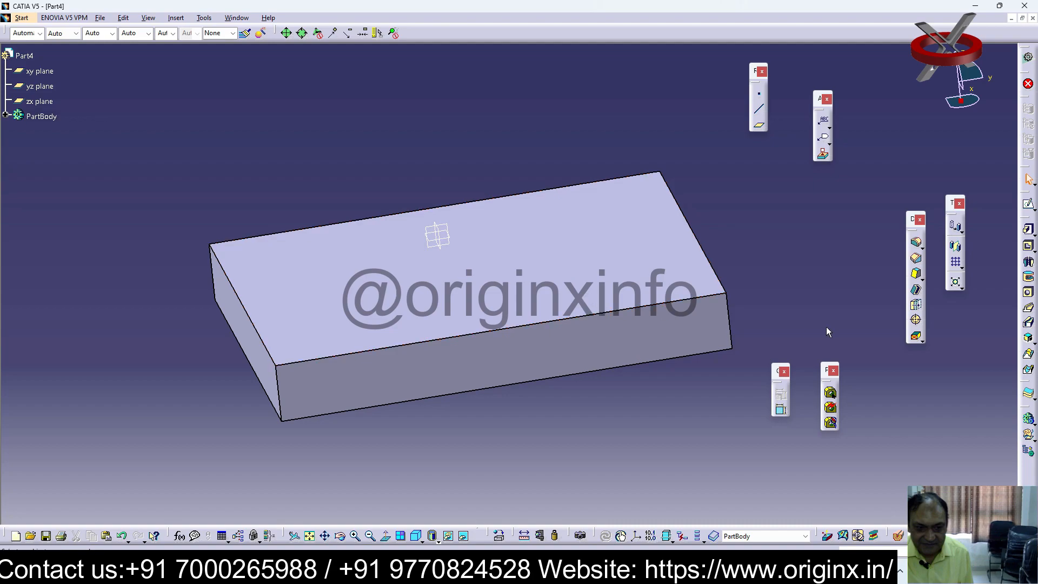
middle_drag(629, 378, 427, 359)
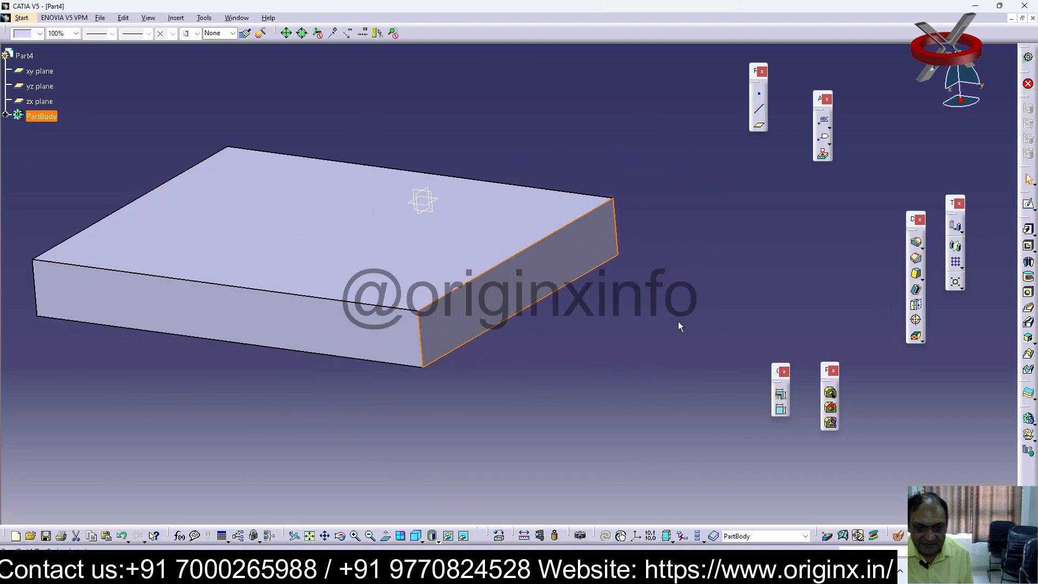
click(1031, 208)
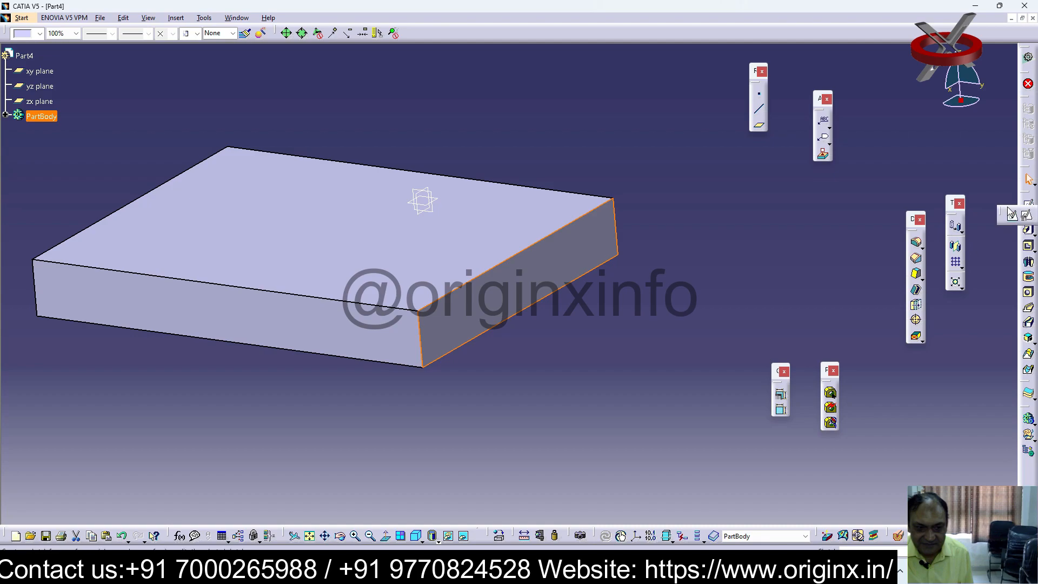
click(1012, 217)
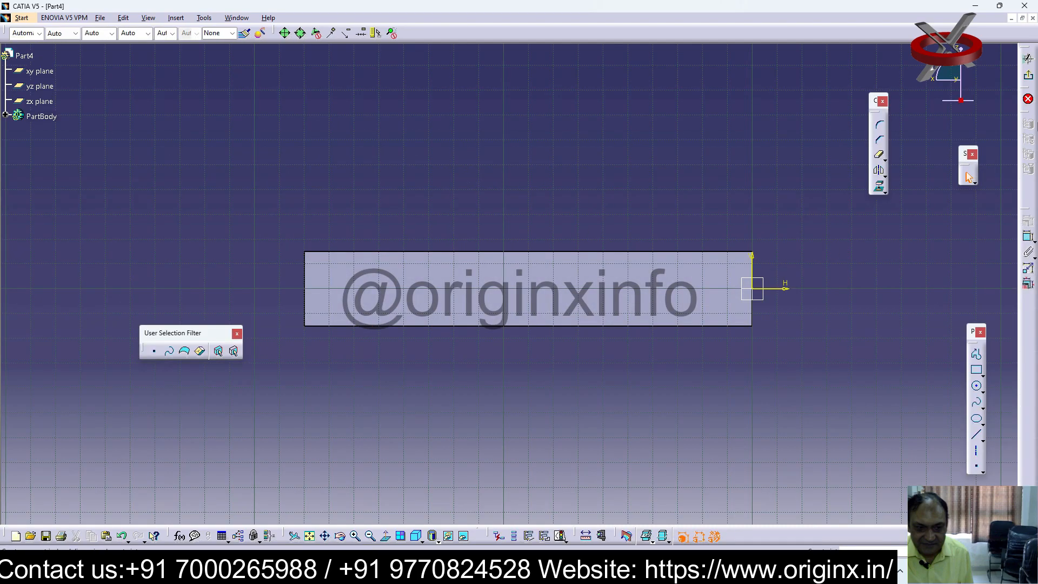
click(976, 370)
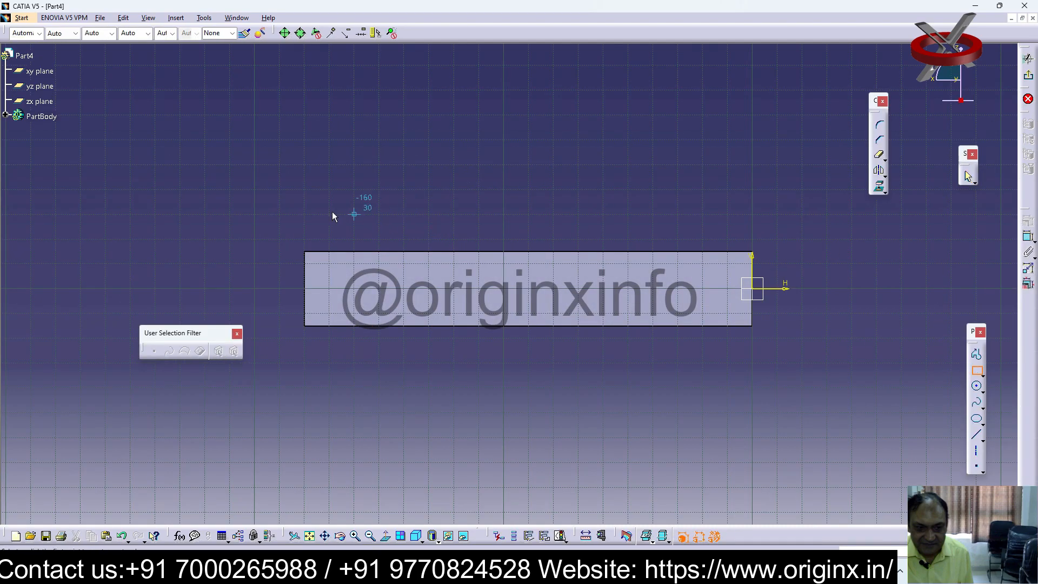
click(304, 263)
click(752, 90)
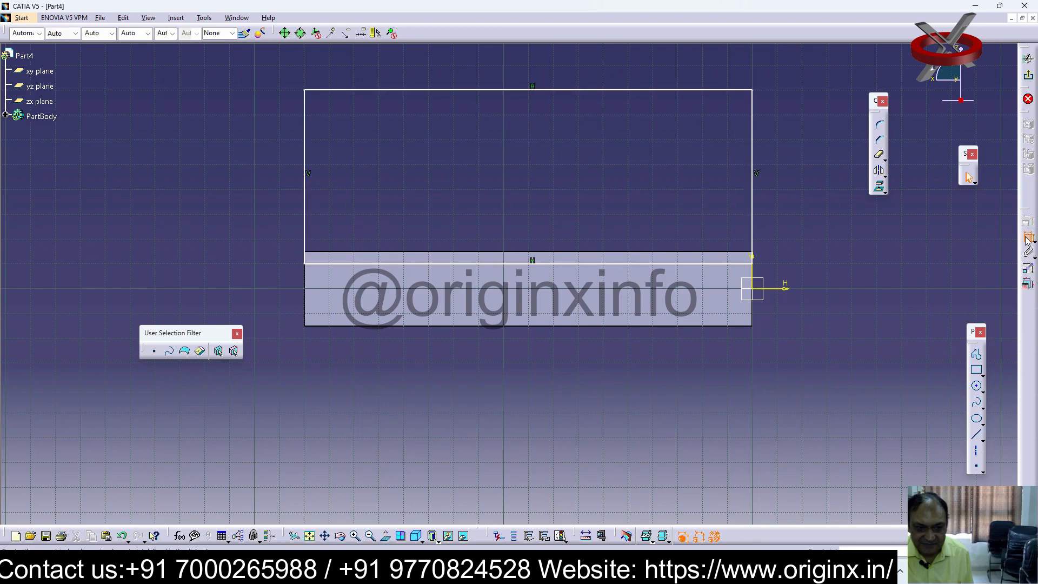
Constrain the new rectangle's bottom edge to zero distance from the plate's top edge
click(650, 254)
click(642, 263)
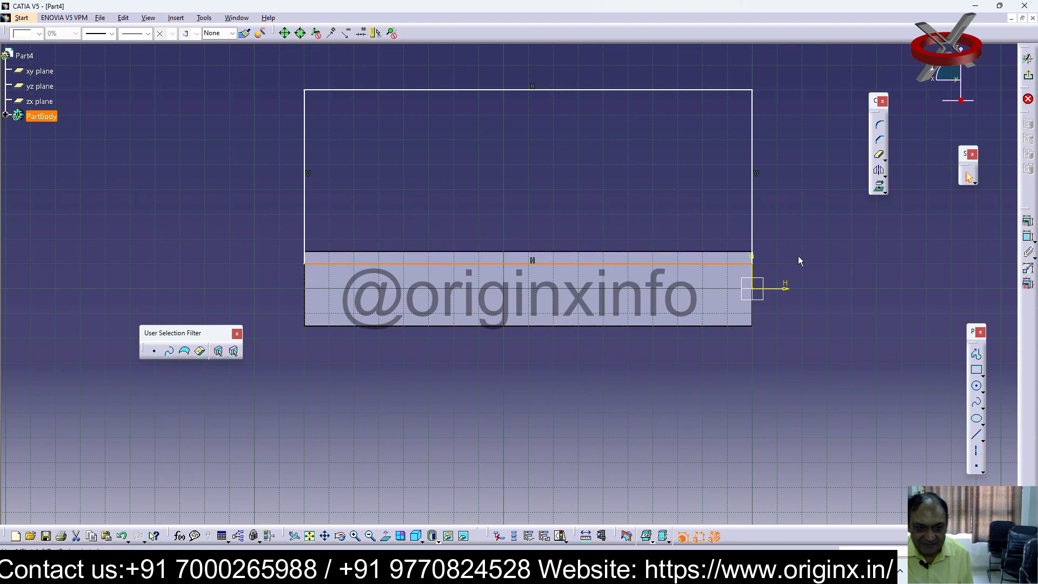
click(1028, 243)
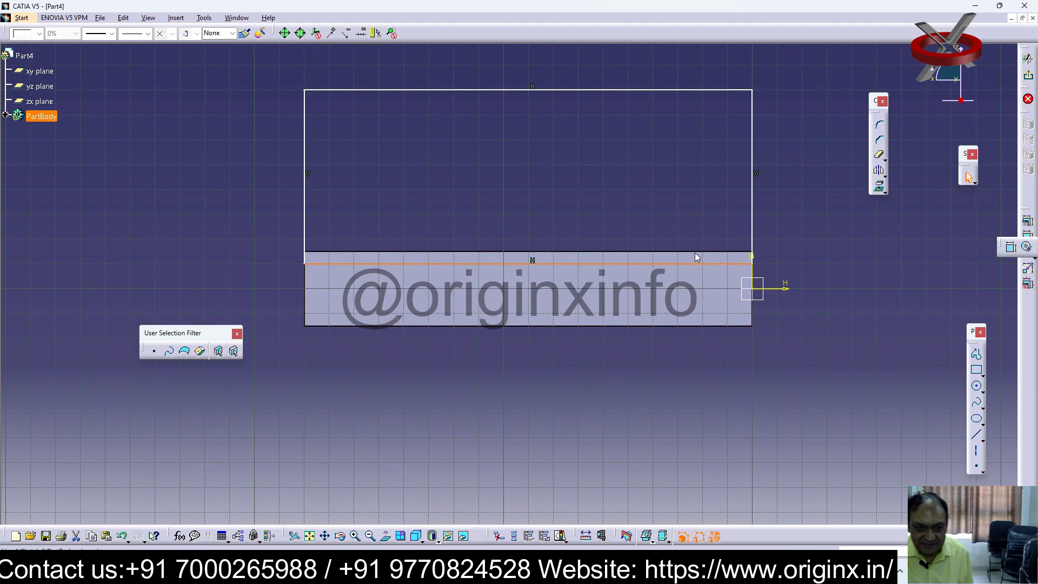
click(1011, 247)
click(673, 262)
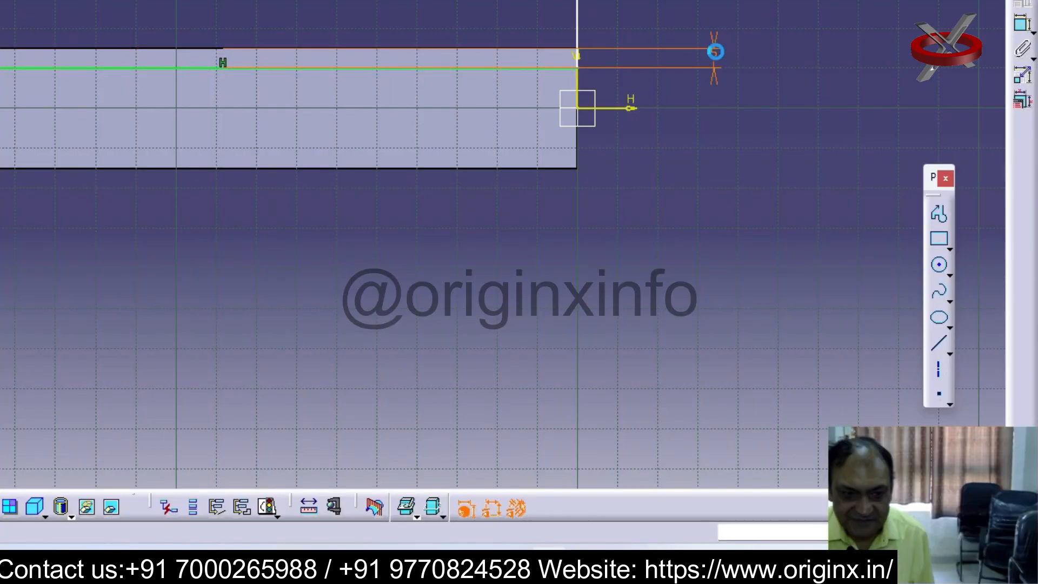
double_click(838, 258)
text(8)
key(Return)
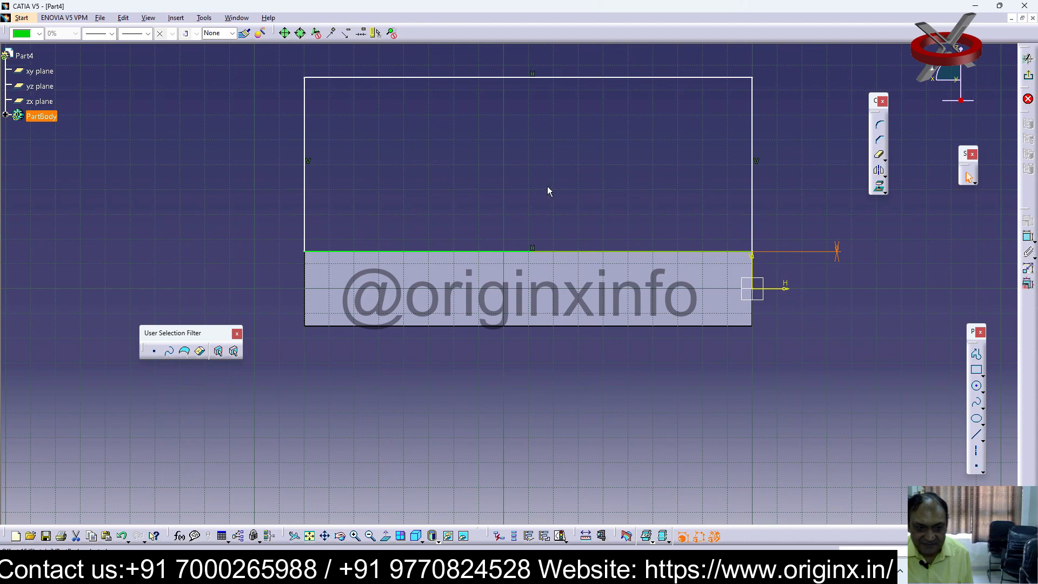
Dimension the upright rectangle's right edge and set its height to 190 mm
click(758, 156)
click(800, 173)
double_click(800, 174)
text(140)
key(Return)
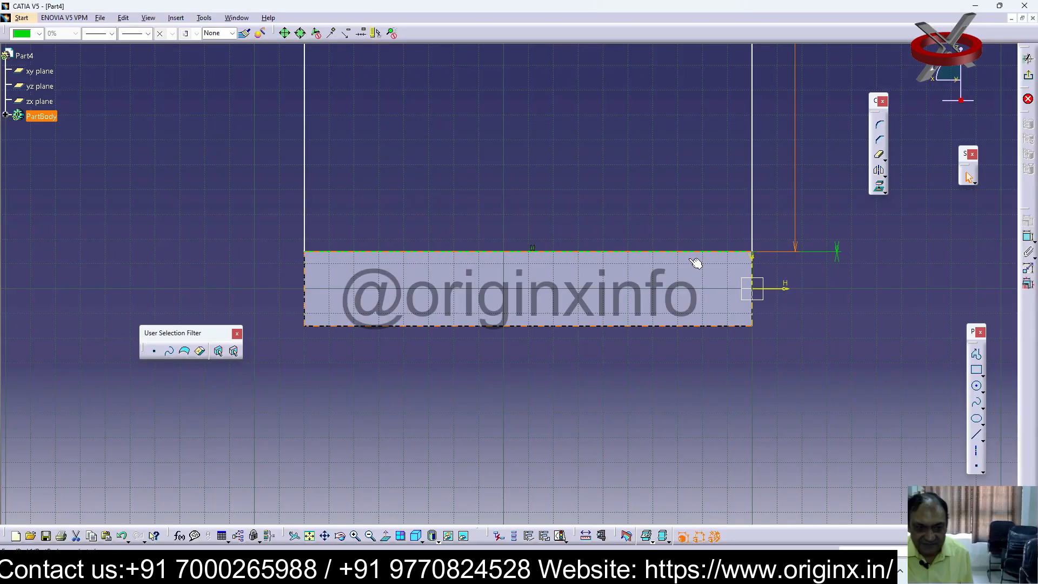
Sketch a circle centred on the midpoint of the rectangle's top edge, with its radius reaching the upper left corner
middle_drag(649, 396, 614, 503)
mouse_move(619, 291)
middle_down()
mouse_move(636, 396)
mouse_move(637, 475)
mouse_move(625, 456)
mouse_move(624, 475)
middle_up()
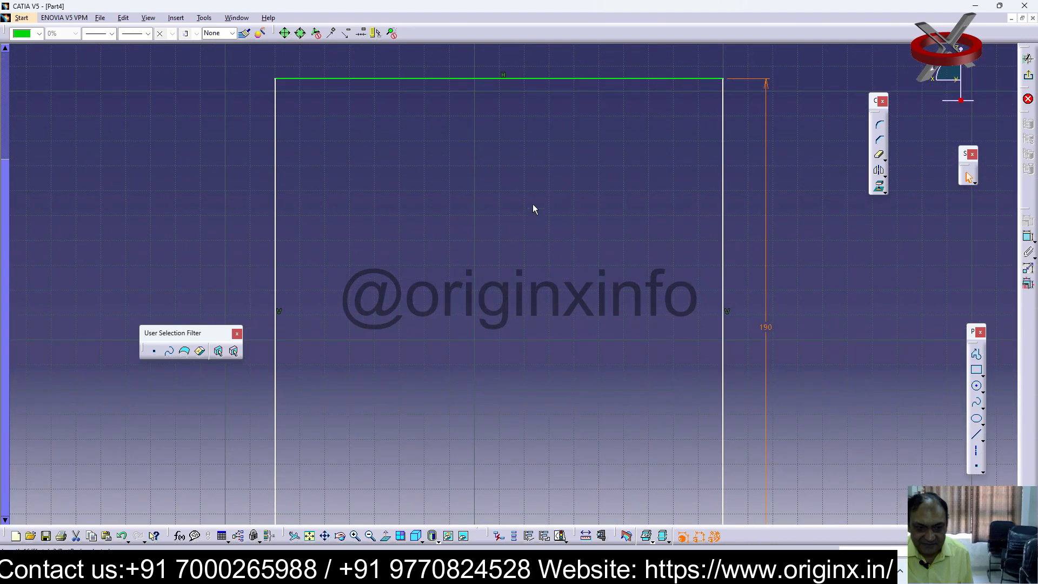
middle_drag(506, 282, 523, 314)
ctrl+middle_drag(542, 233, 546, 281)
click(976, 386)
click(515, 161)
click(361, 163)
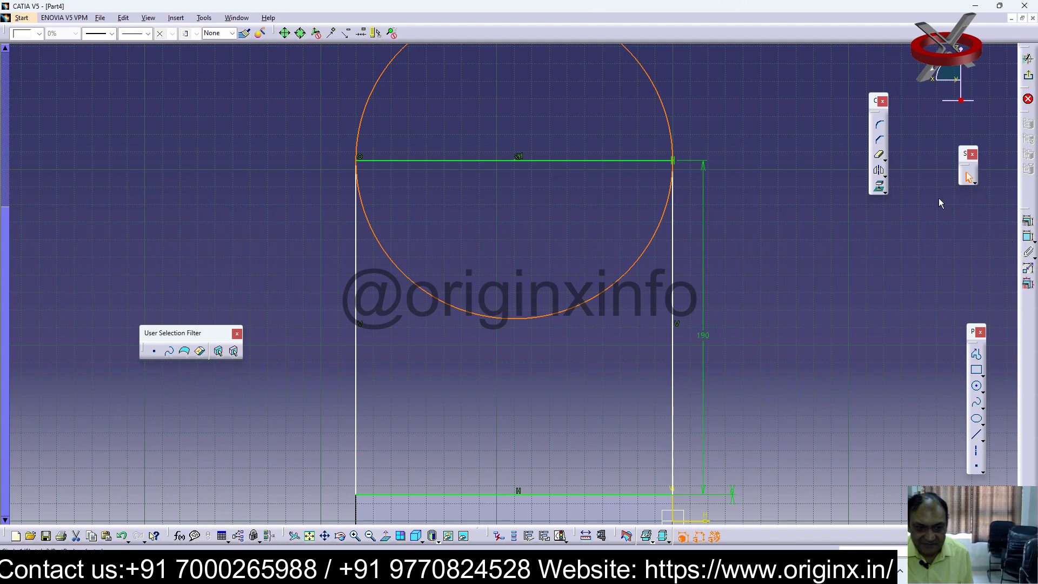
Trim away the circle's lower half and delete the rectangle's top edge to leave an arched profile
click(881, 156)
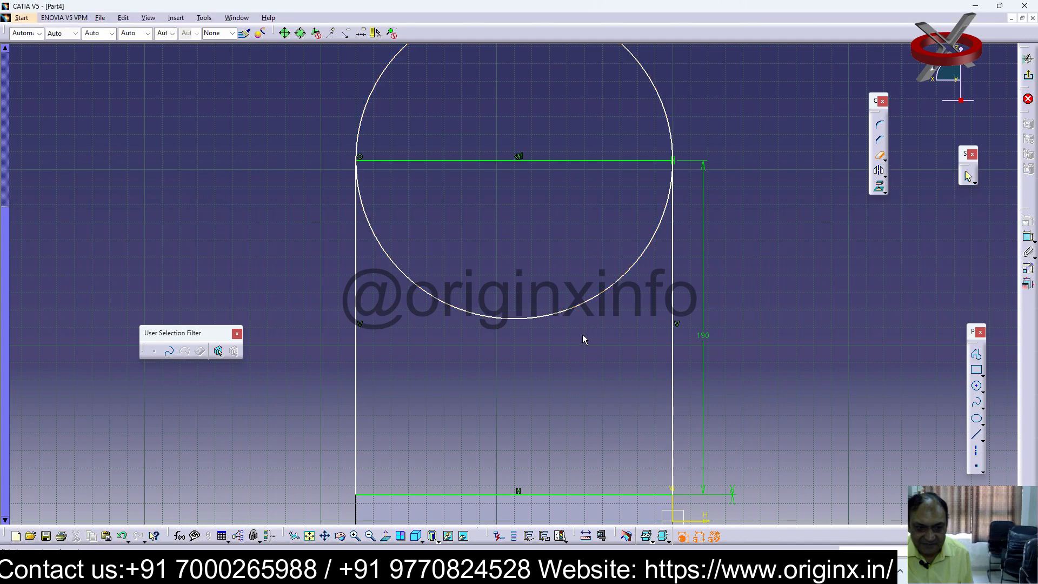
click(597, 301)
click(626, 161)
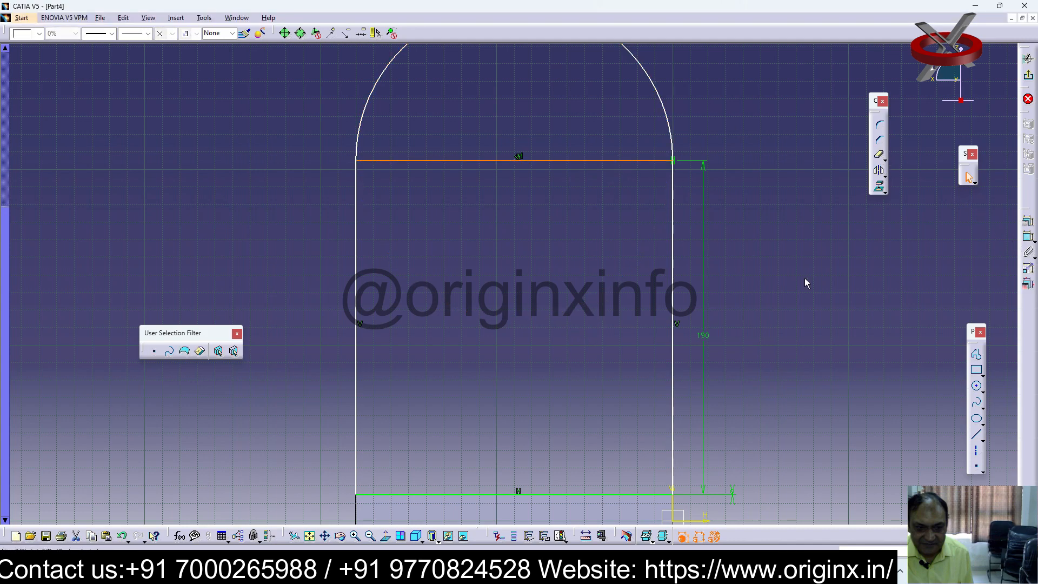
key(Delete)
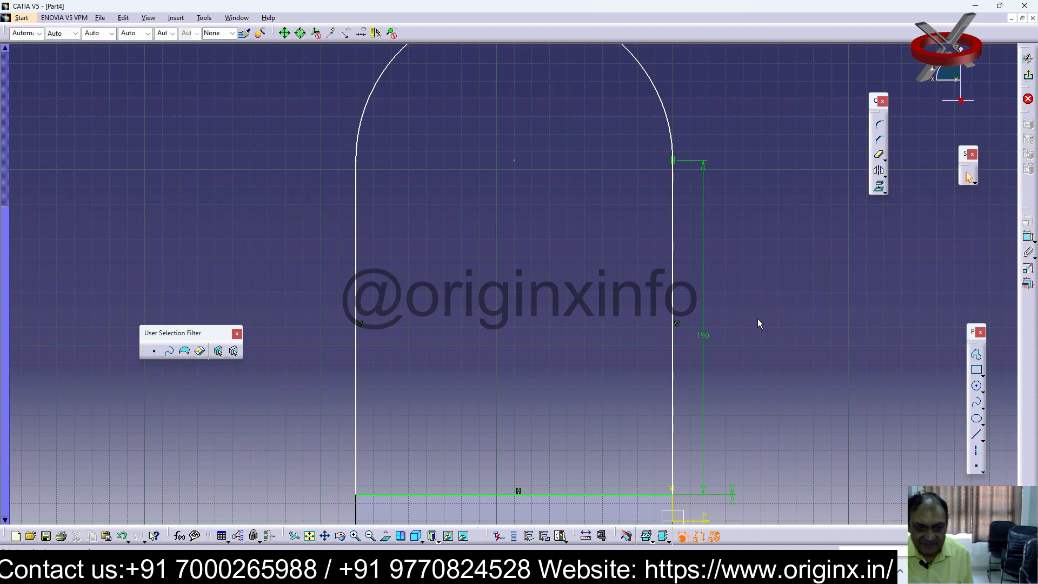
middle_drag(768, 309, 764, 306)
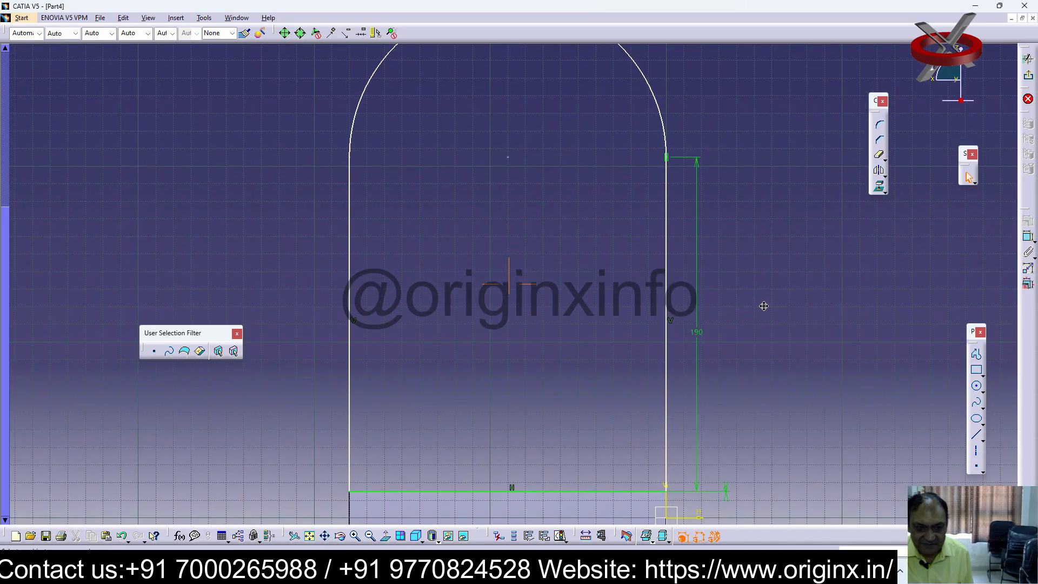
mouse_move(709, 410)
middle_down()
mouse_move(697, 331)
mouse_move(674, 329)
middle_up()
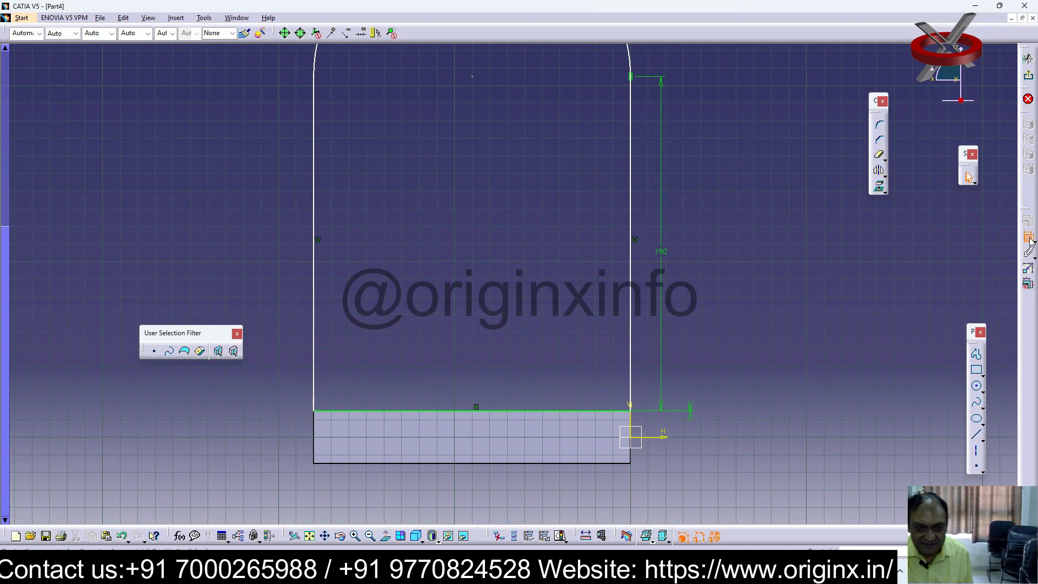
click(1028, 237)
click(318, 436)
click(315, 379)
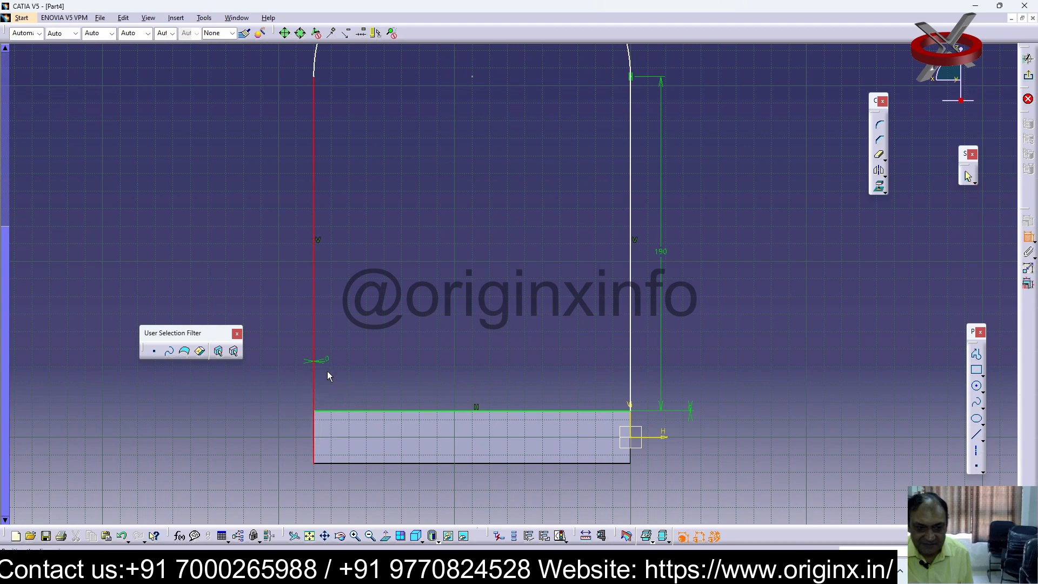
click(1029, 236)
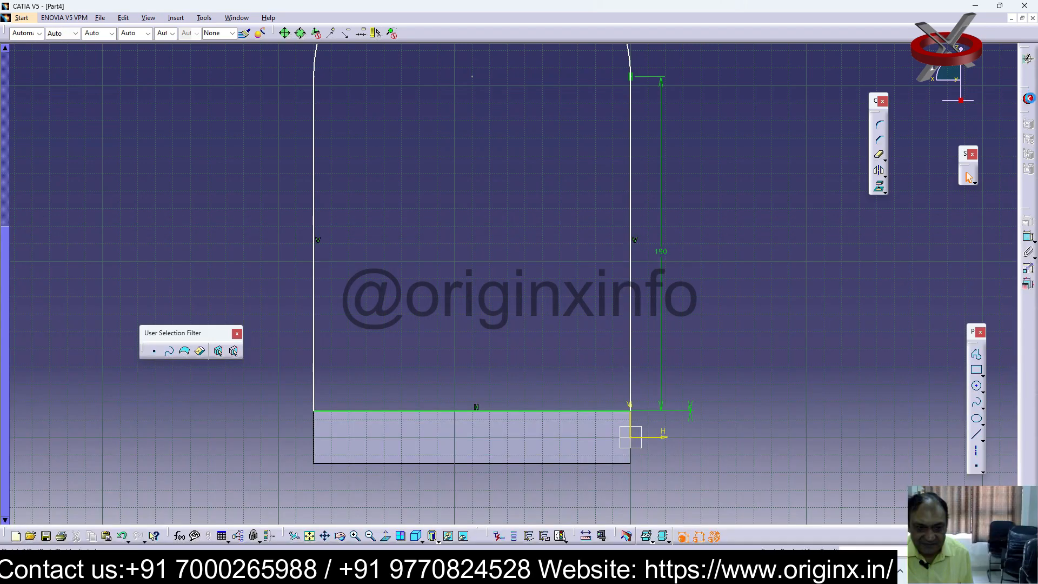
Exit the sketch and pad the arched profile 30 mm
click(1028, 76)
middle_drag(701, 417, 720, 418)
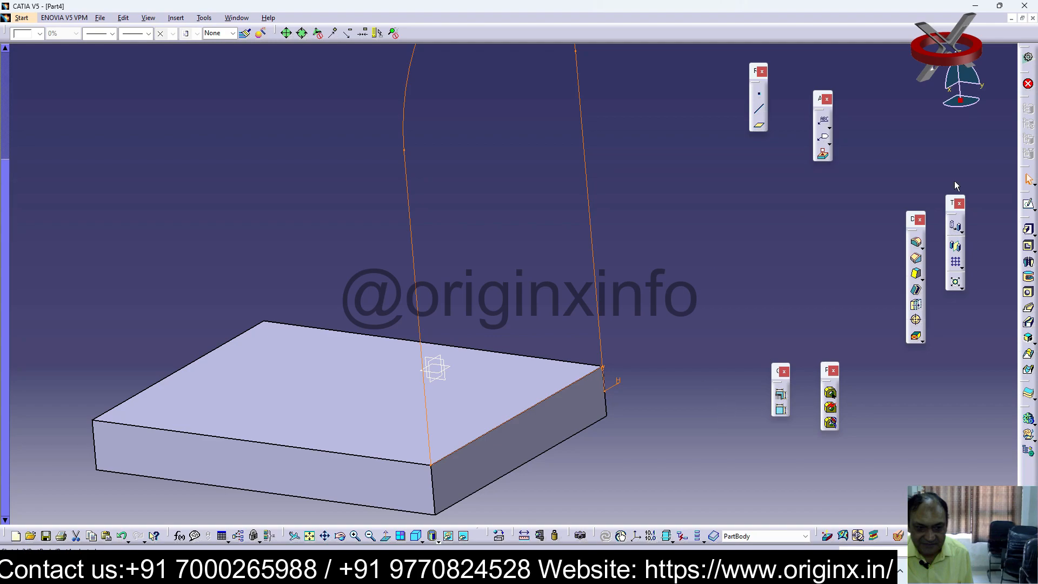
click(1028, 228)
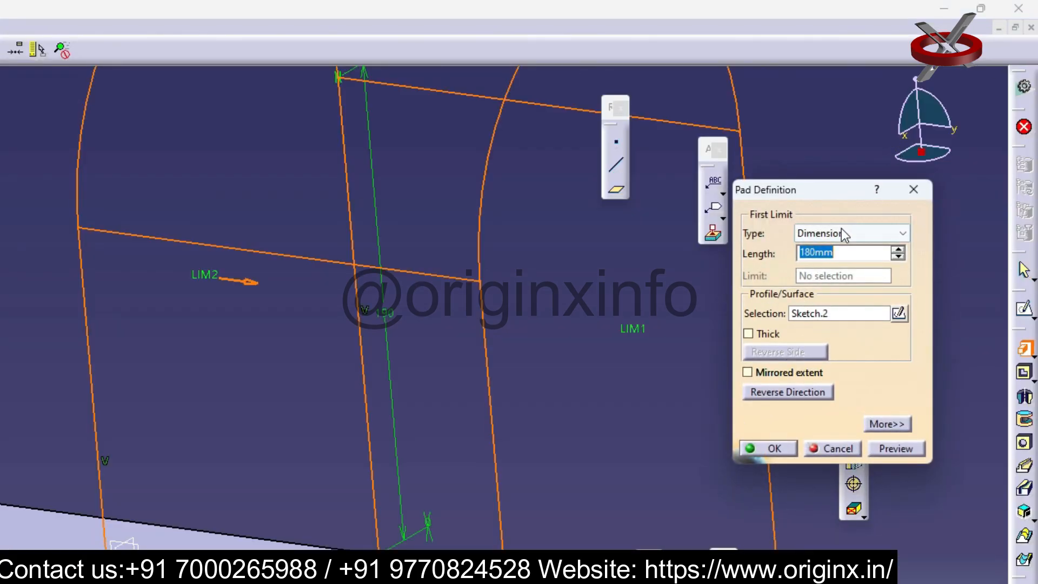
text(2)
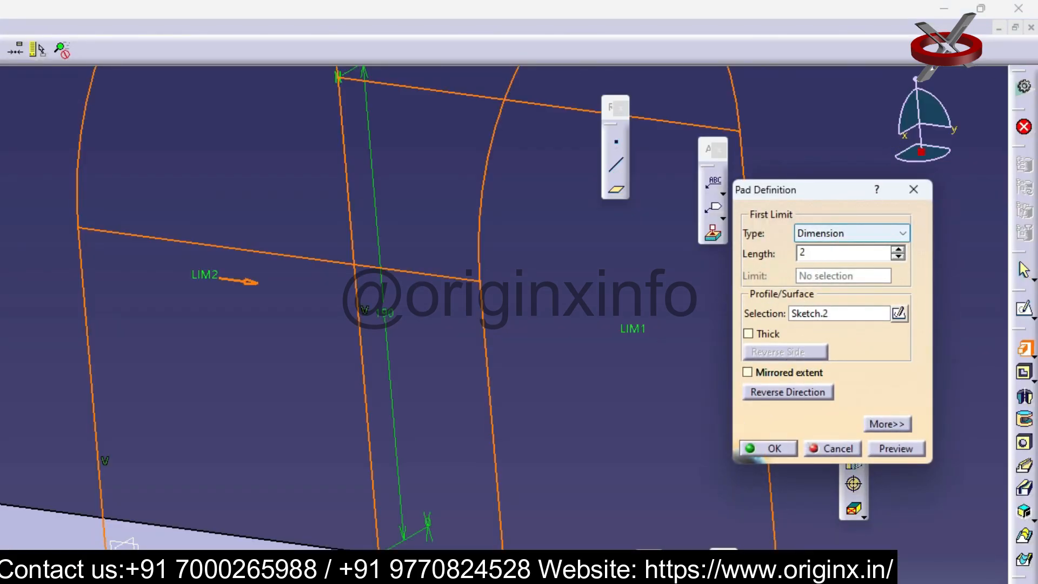
text(0)
key(Return)
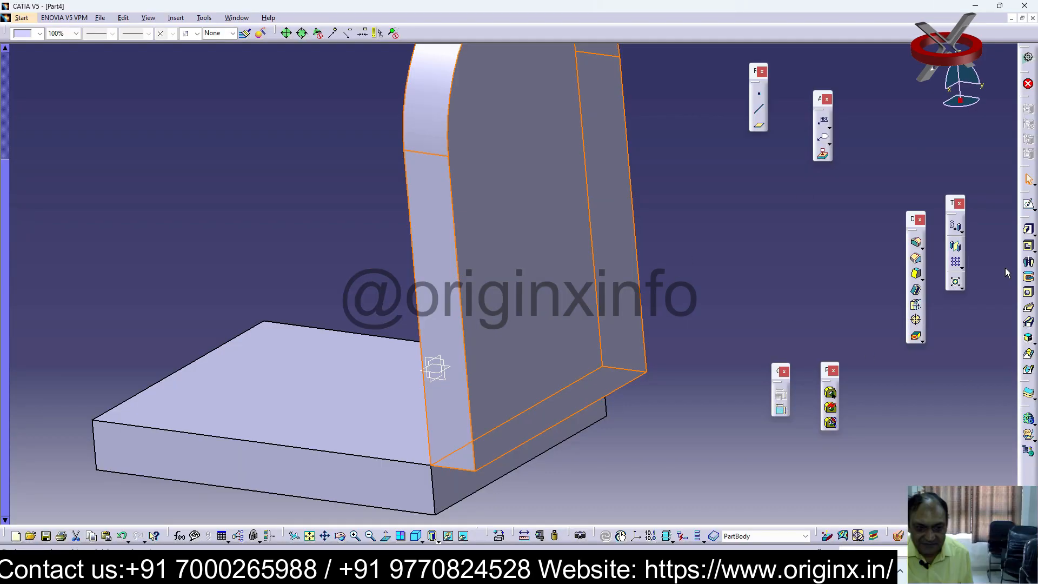
Reverse the upright pad's direction so that it extends over the base plate
double_click(497, 278)
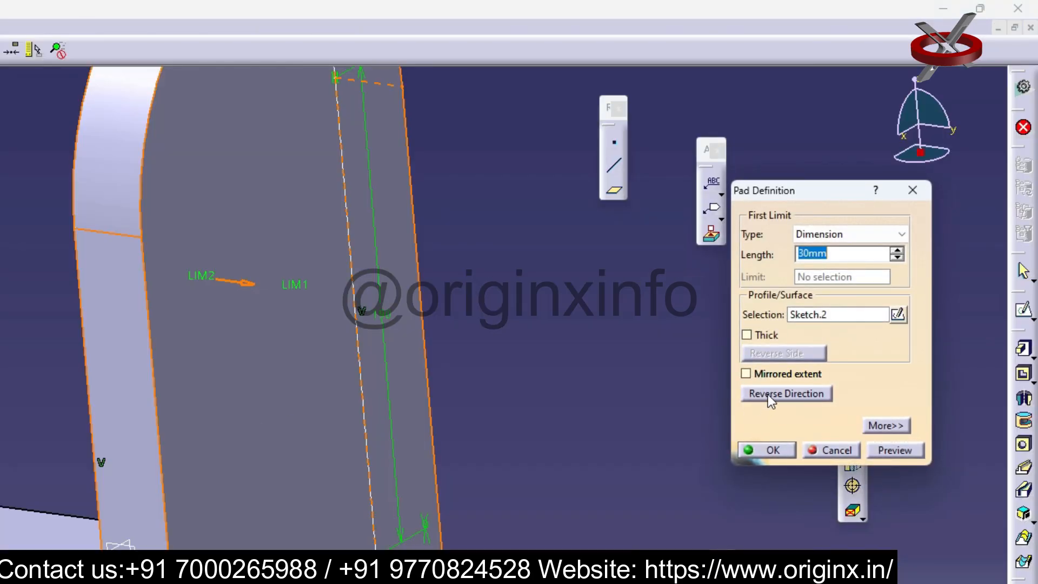
click(770, 394)
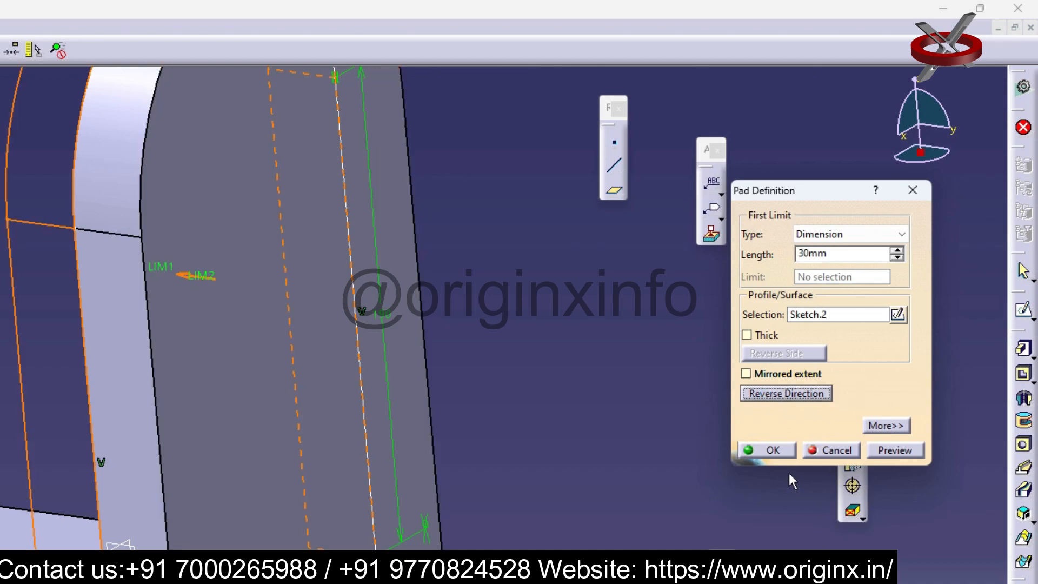
click(781, 451)
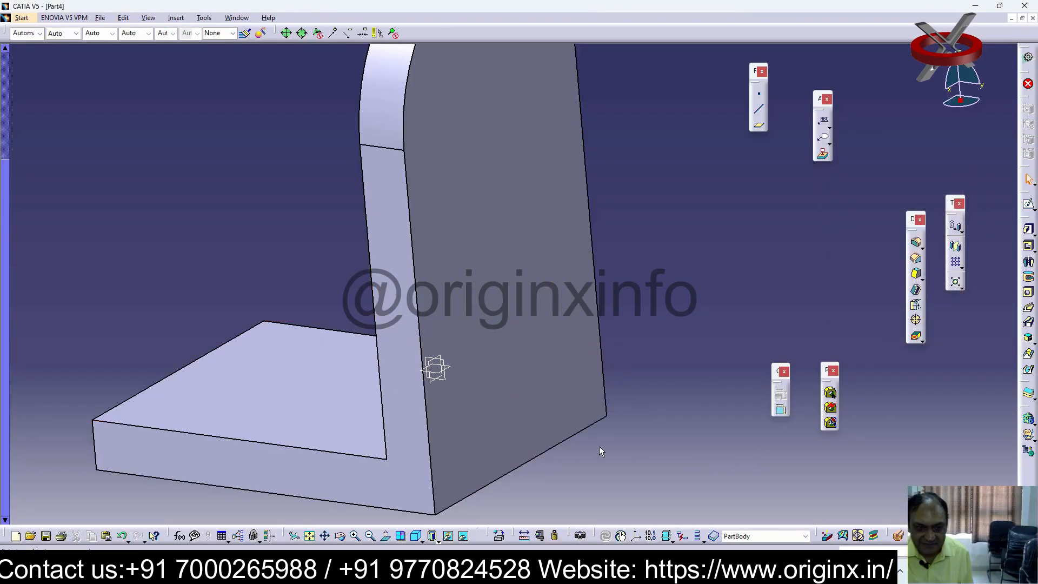
Start a sketch on the upright's inner face and draw two concentric circles centred within its arch
middle_drag(557, 432, 511, 269)
right_click(386, 213)
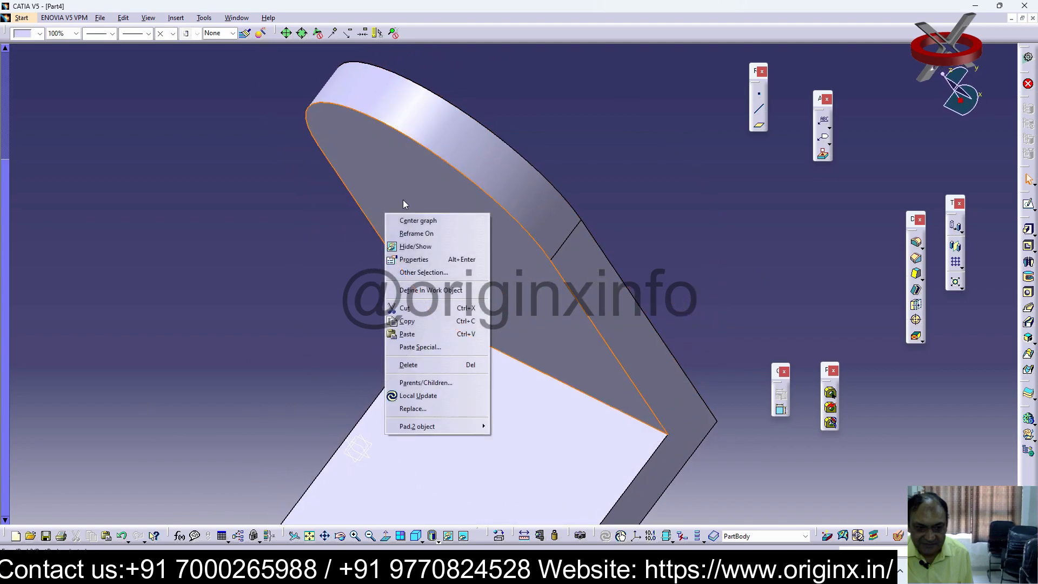
click(715, 203)
middle_drag(542, 213, 612, 153)
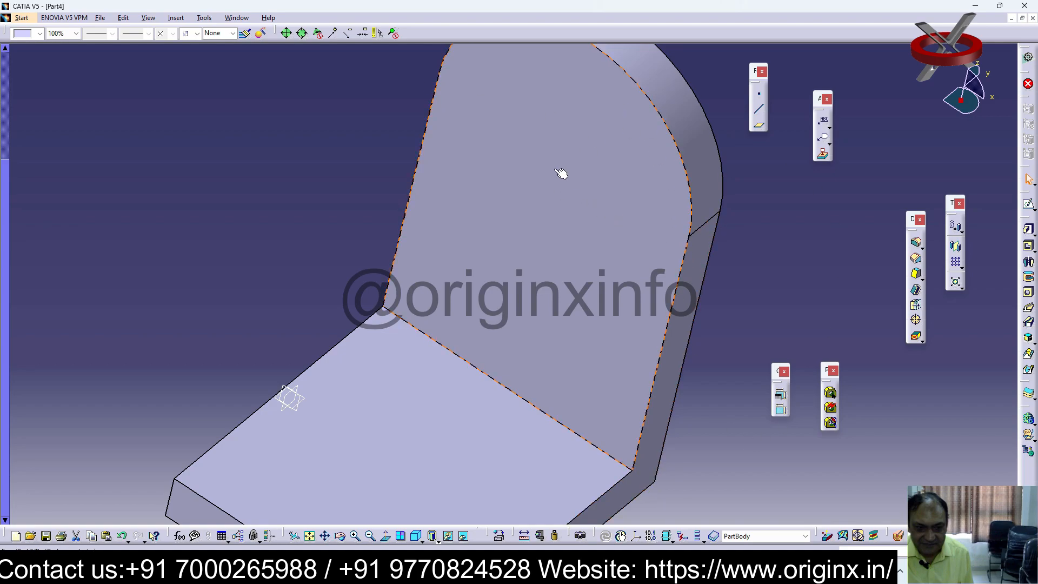
click(1028, 204)
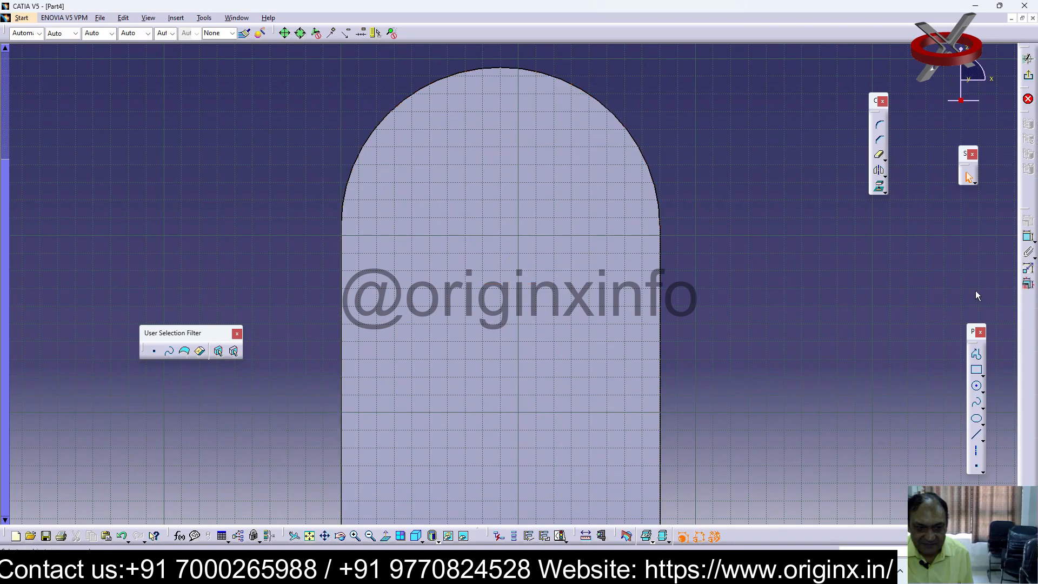
click(977, 386)
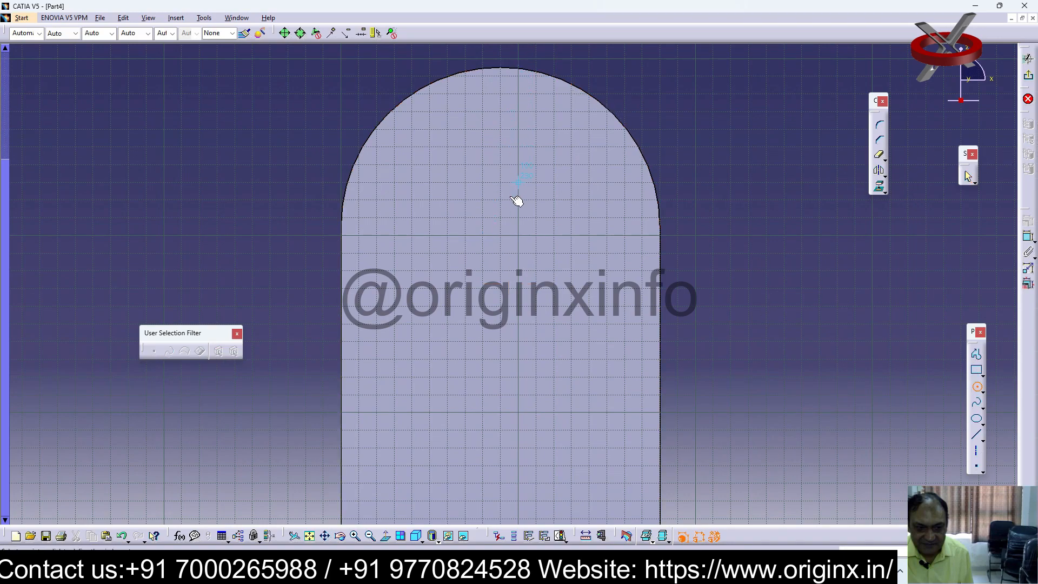
click(501, 235)
click(555, 324)
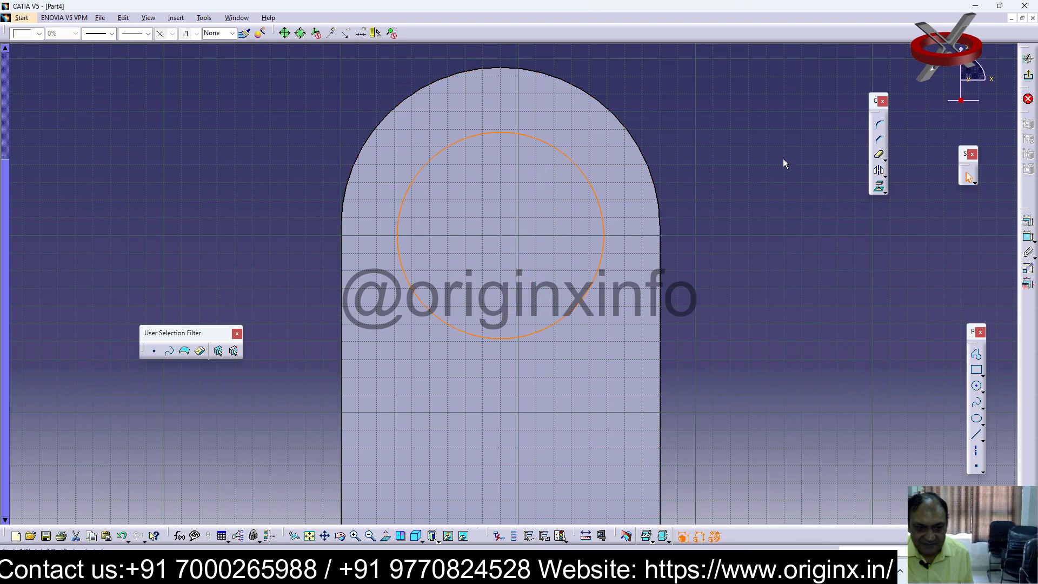
click(976, 388)
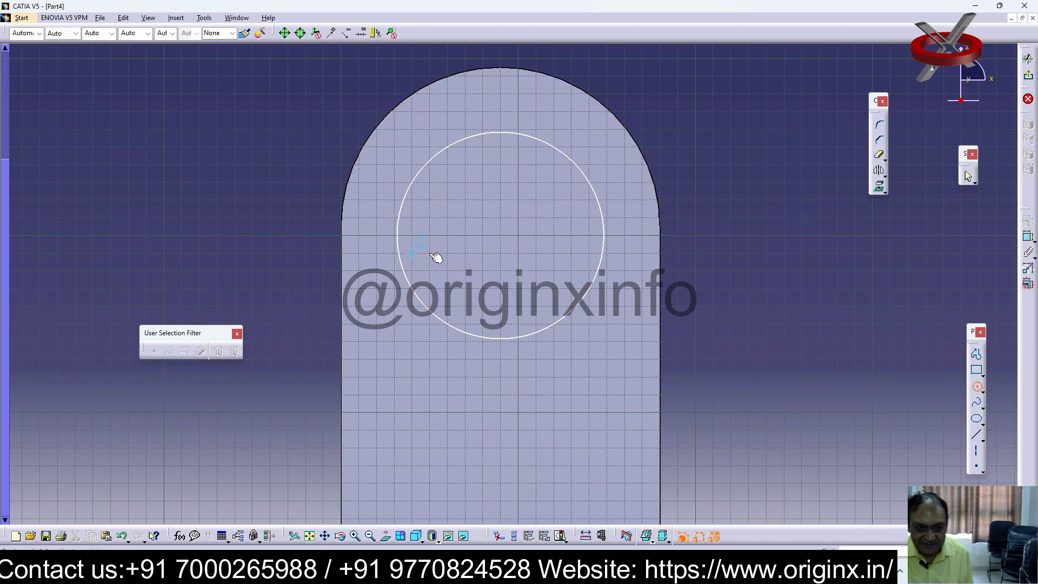
click(501, 235)
click(514, 291)
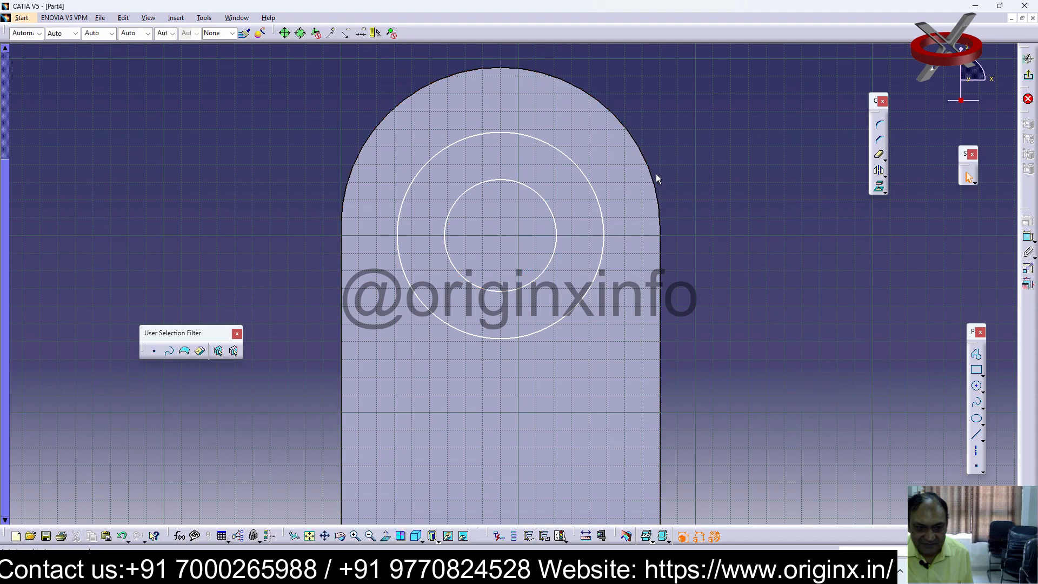
Dimension the outer circle and set its diameter to 120 mm
click(1028, 236)
click(568, 157)
click(709, 117)
double_click(698, 108)
text(12)
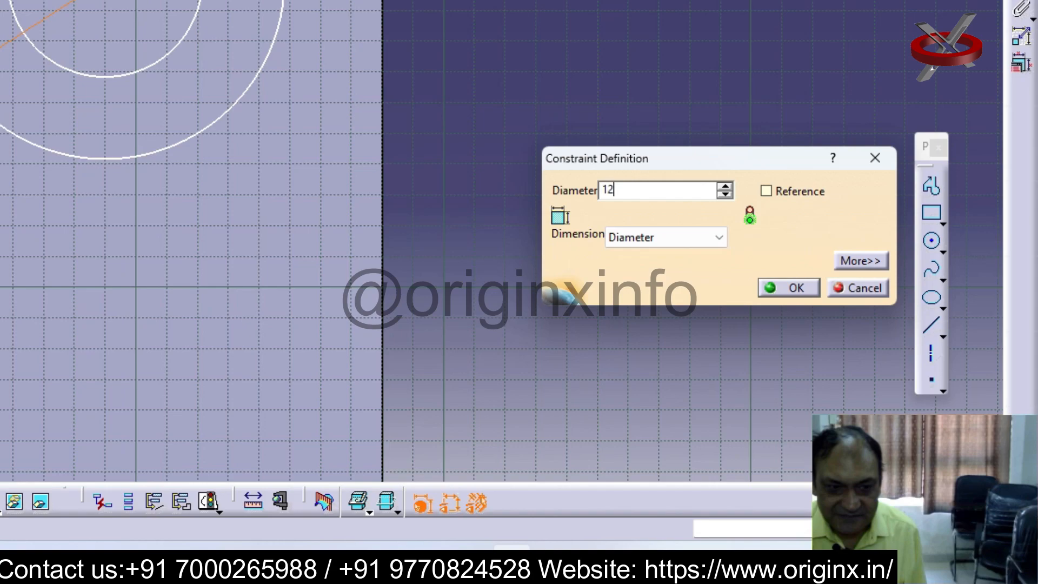
text(0)
key(Return)
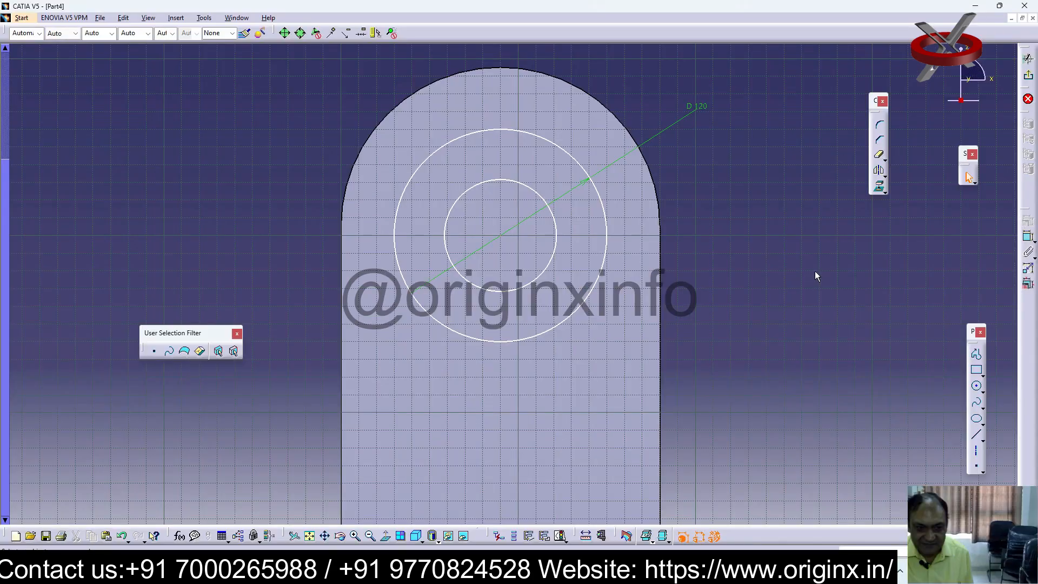
Dimension the inner circle and set its diameter to 60 mm
drag(530, 188, 539, 174)
click(794, 351)
click(1028, 237)
click(535, 173)
click(634, 85)
double_click(634, 84)
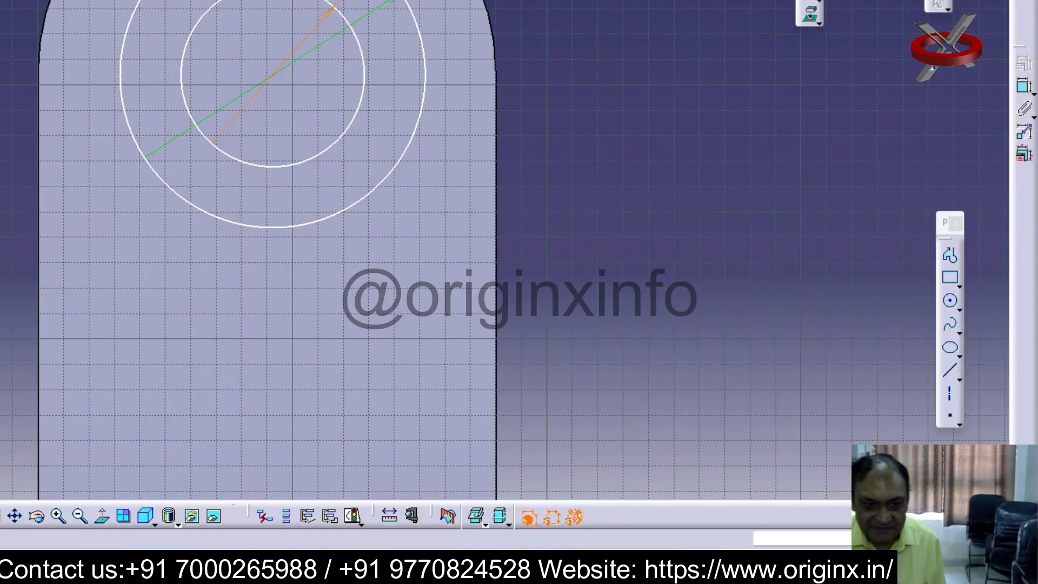
text(60)
key(Return)
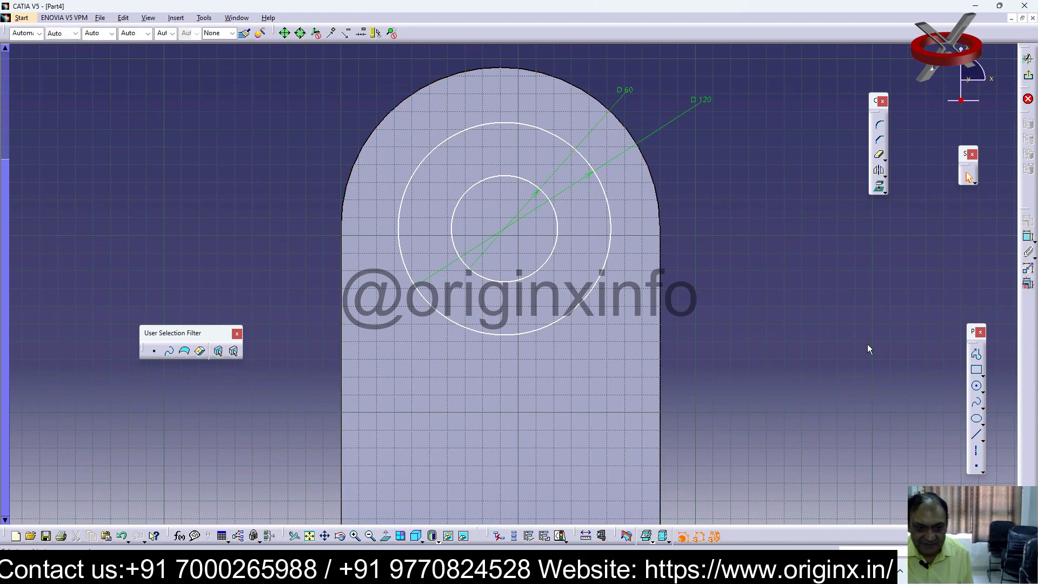
Try to make both circles concentric with the upright's arched edge
click(575, 89)
ctrl+click(568, 144)
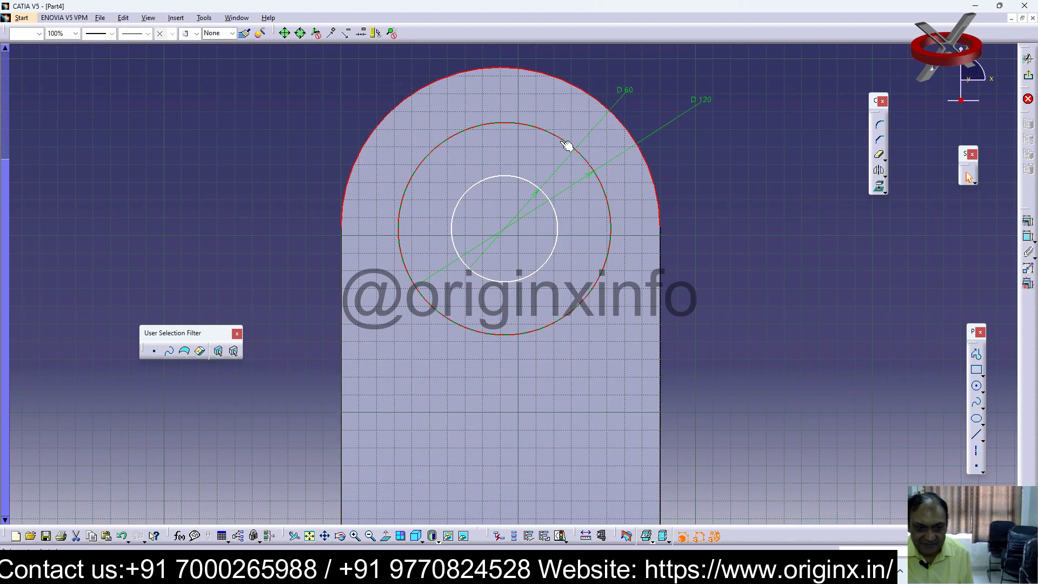
ctrl+click(532, 187)
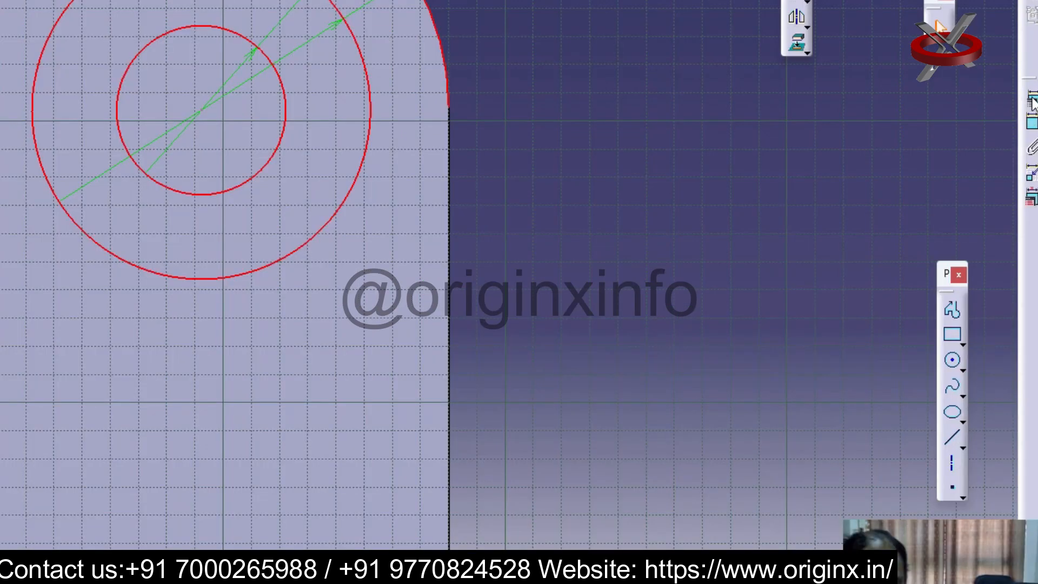
click(1032, 101)
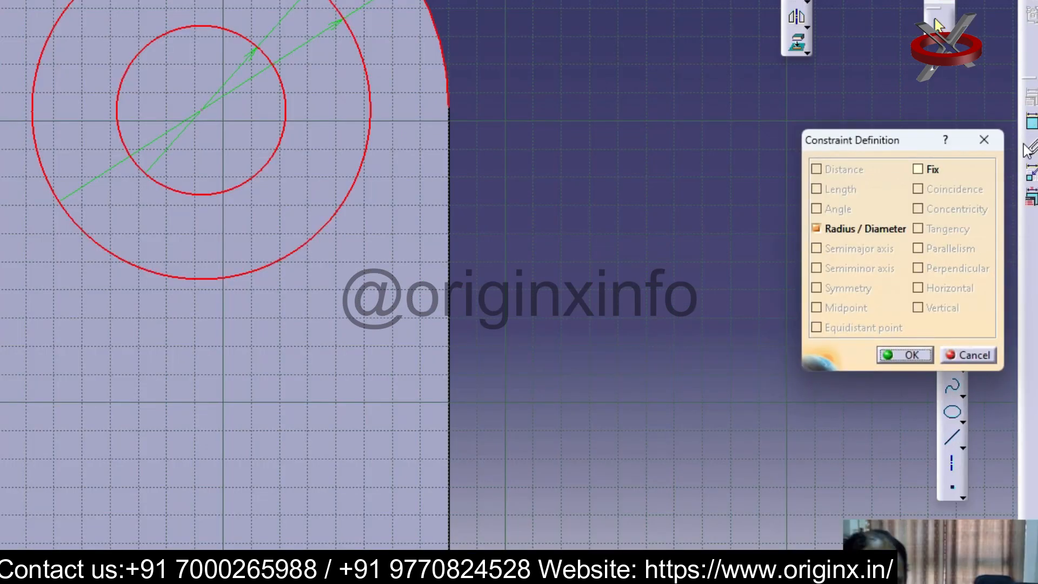
click(993, 138)
click(715, 252)
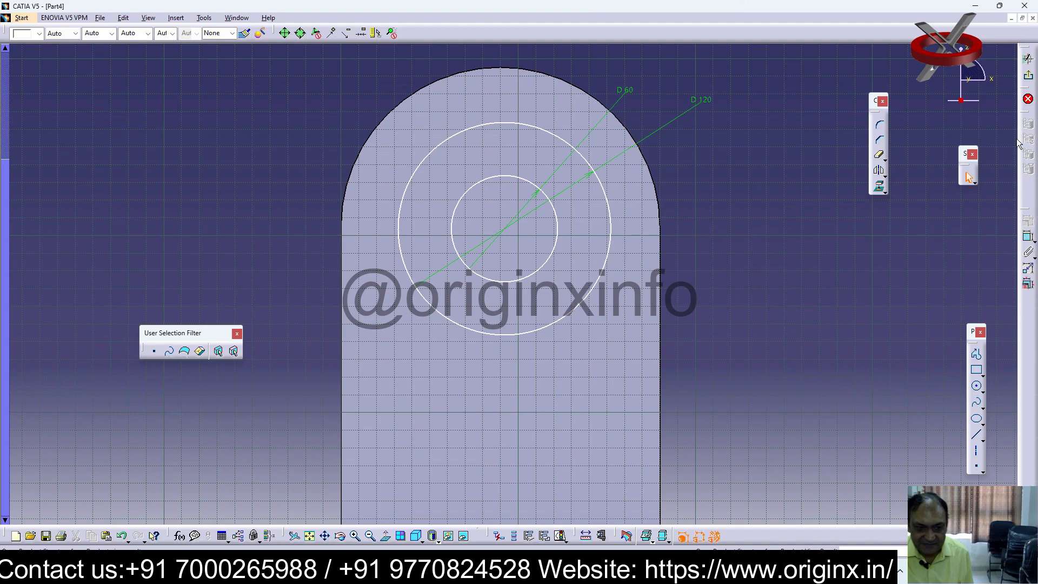
Exit the sketch and pad the two circles outward from the upright into a hollow cylindrical boss
click(1029, 78)
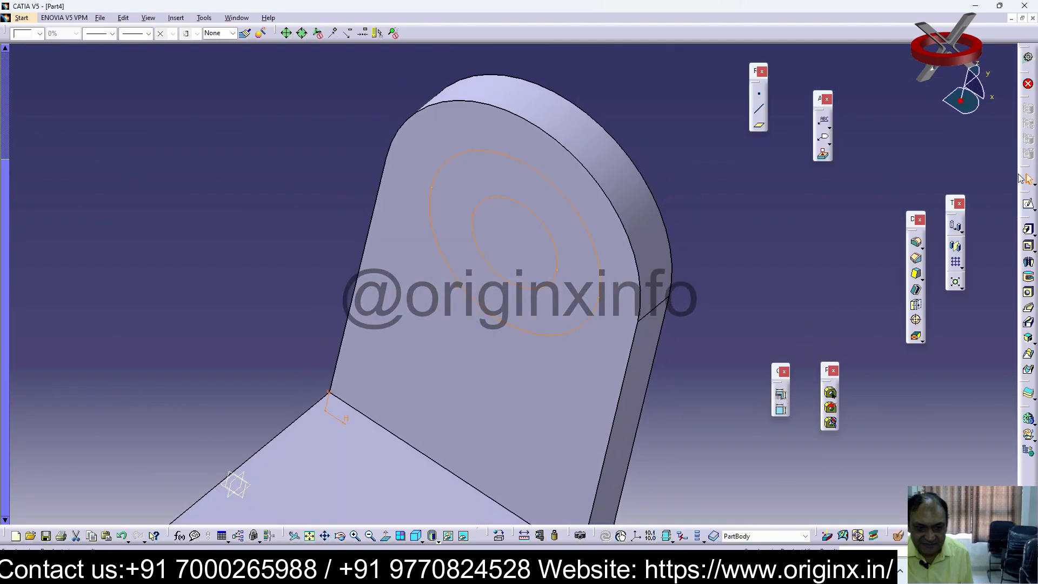
click(1028, 229)
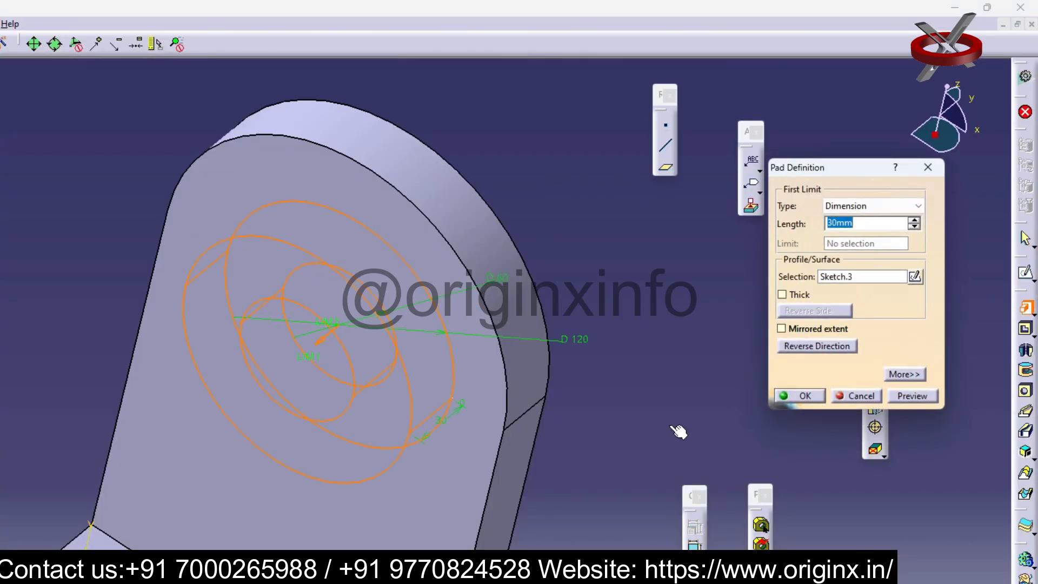
text(70)
key(Return)
click(634, 326)
middle_drag(608, 327, 706, 123)
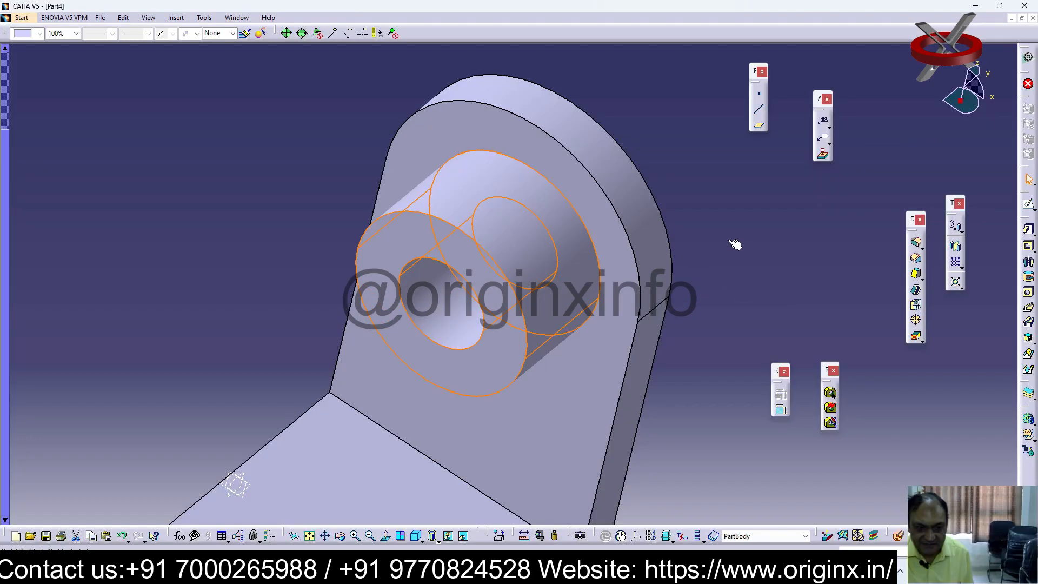
middle_drag(790, 92, 784, 94)
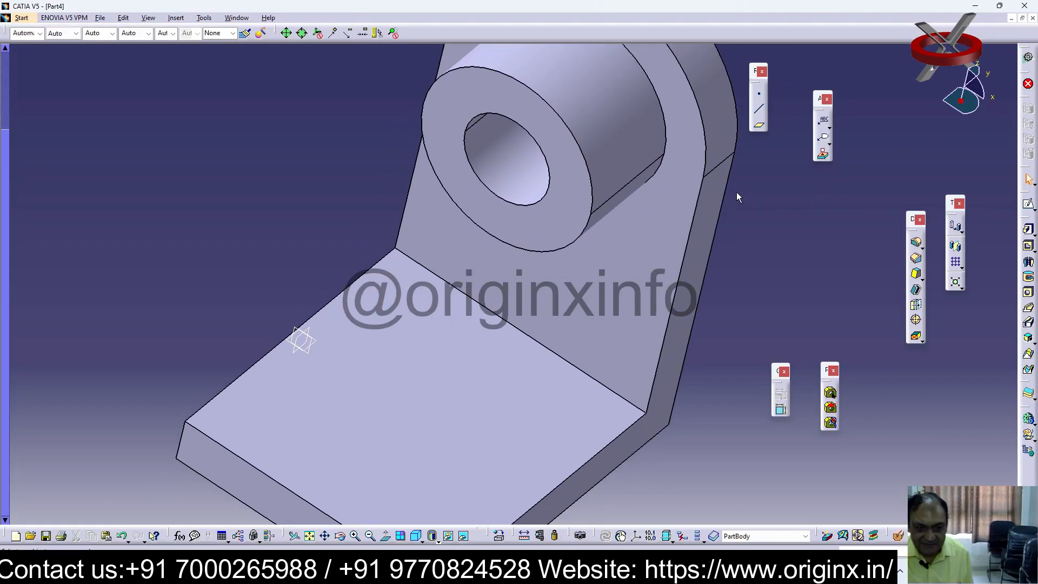
Create a reference plane offset 90 mm inward from the side face shared by the base plate and upright
middle_drag(523, 209, 444, 200)
right_click(571, 263)
click(763, 239)
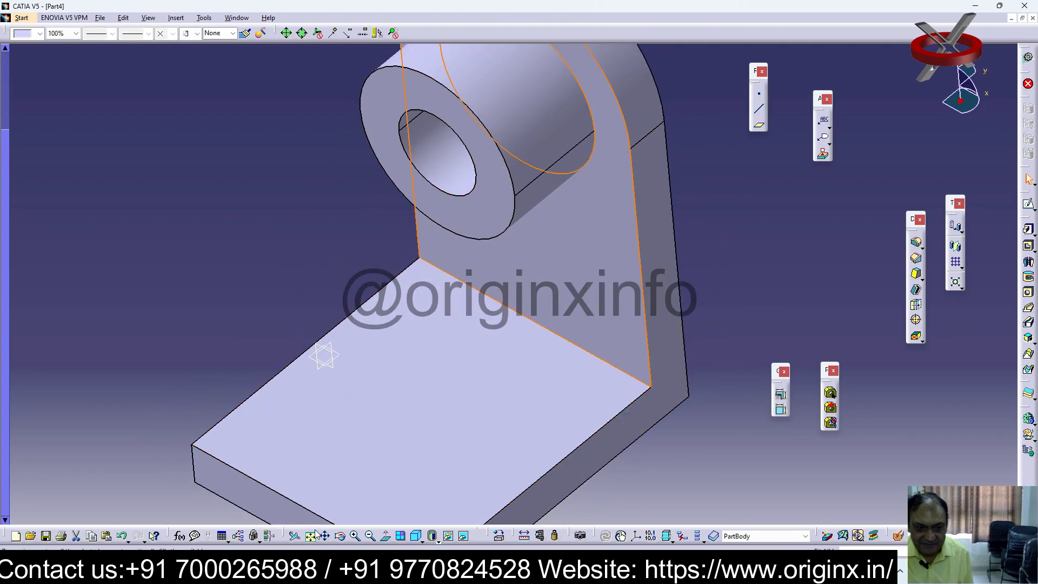
middle_drag(622, 373, 701, 420)
click(701, 420)
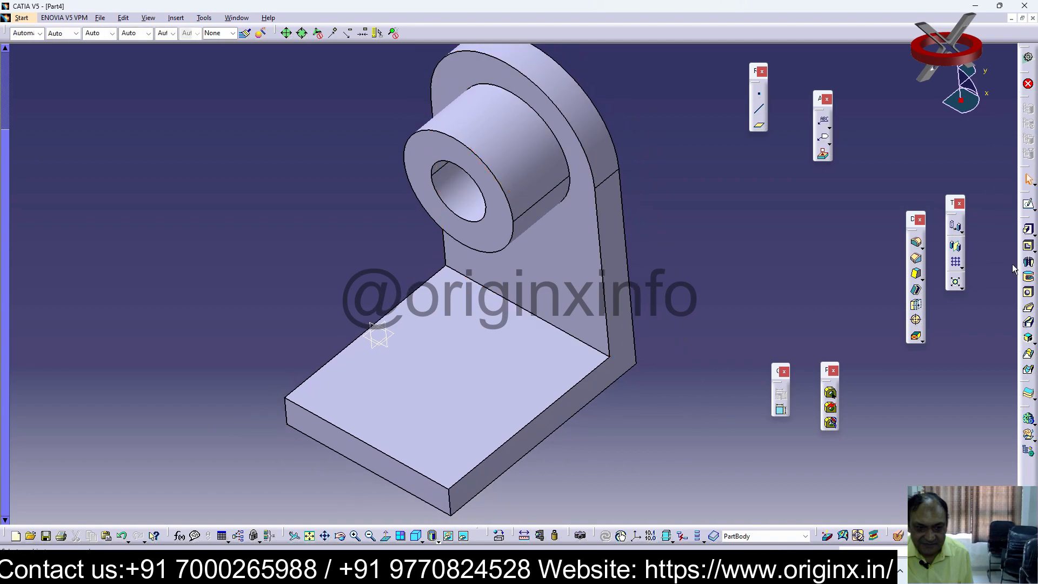
click(759, 125)
click(553, 427)
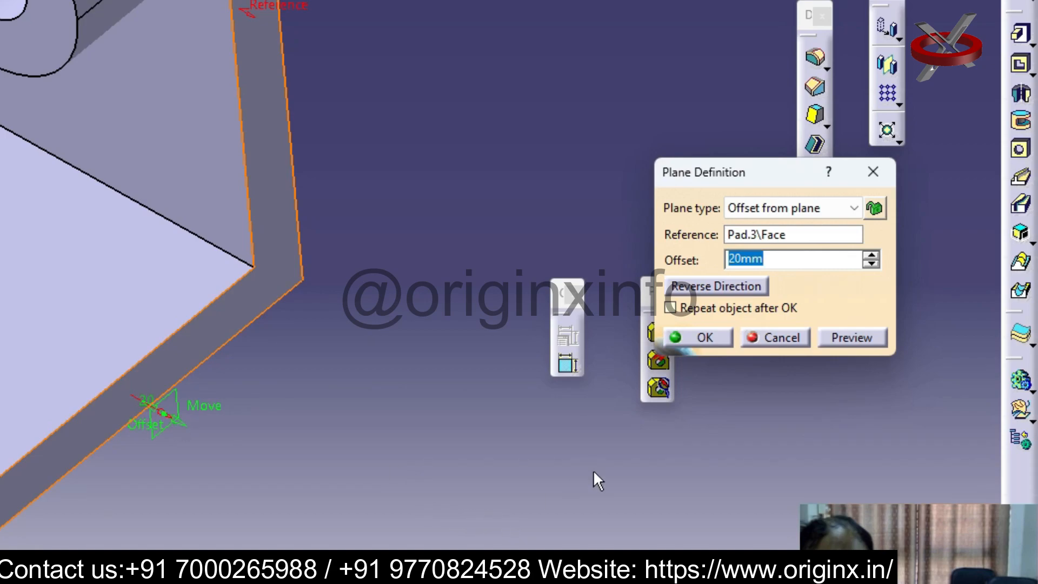
click(712, 285)
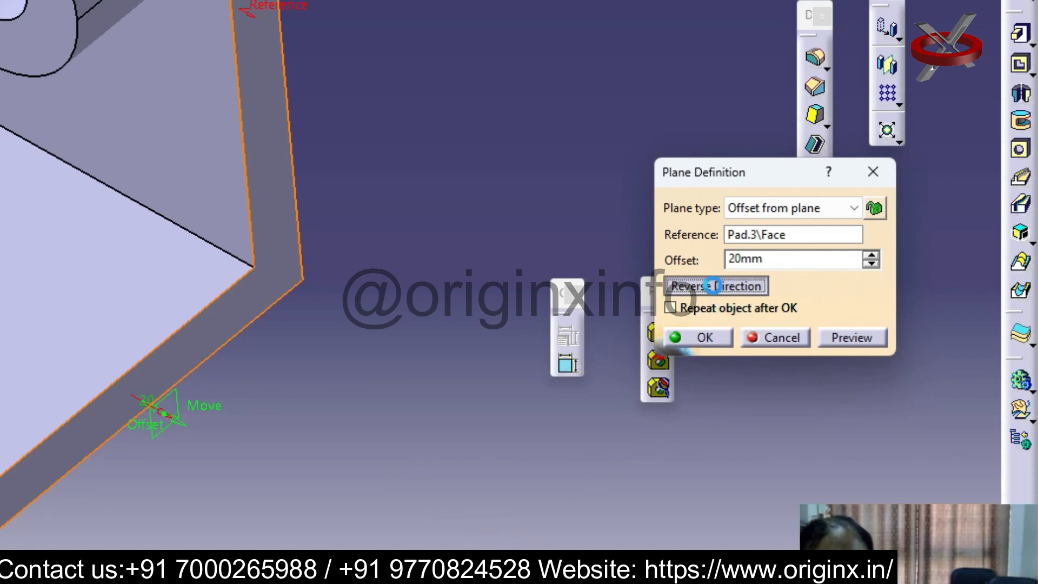
drag(816, 259, 676, 260)
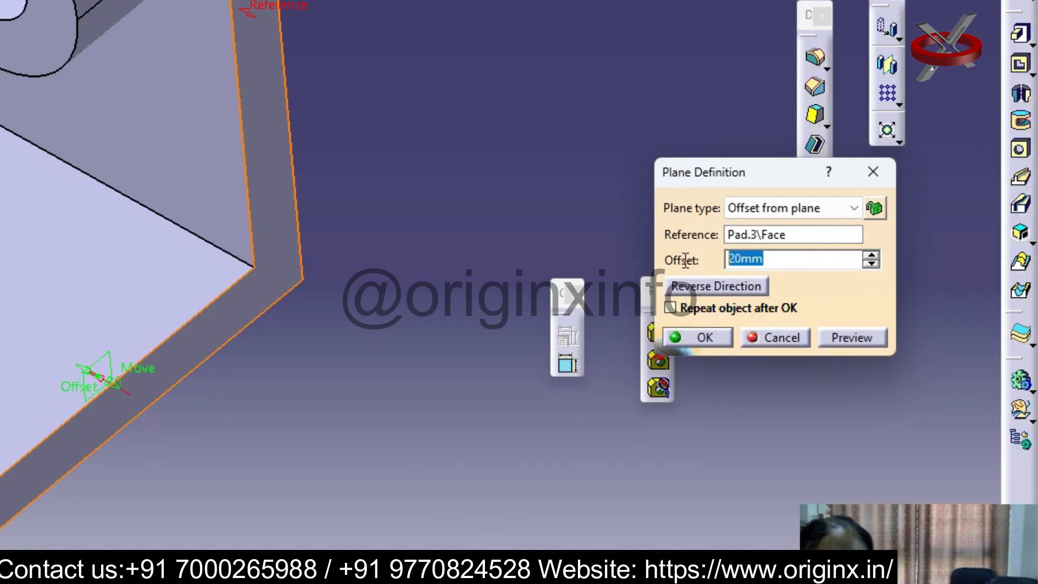
text(90)
key(Return)
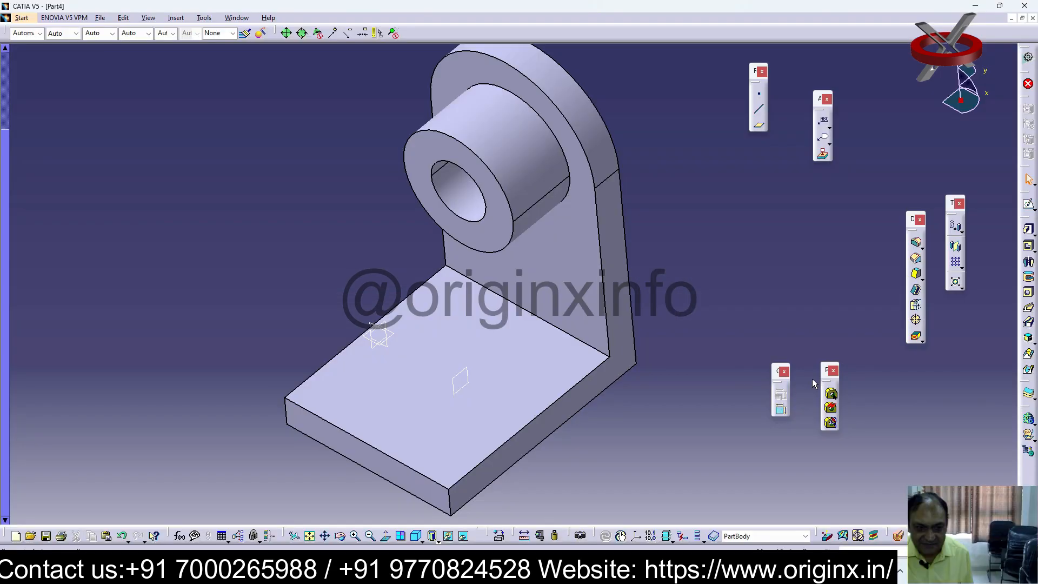
Start a sketch on the offset plane and draw a slanted line from beside the boss's end down to the plate's outer upper corner
click(462, 378)
click(1029, 205)
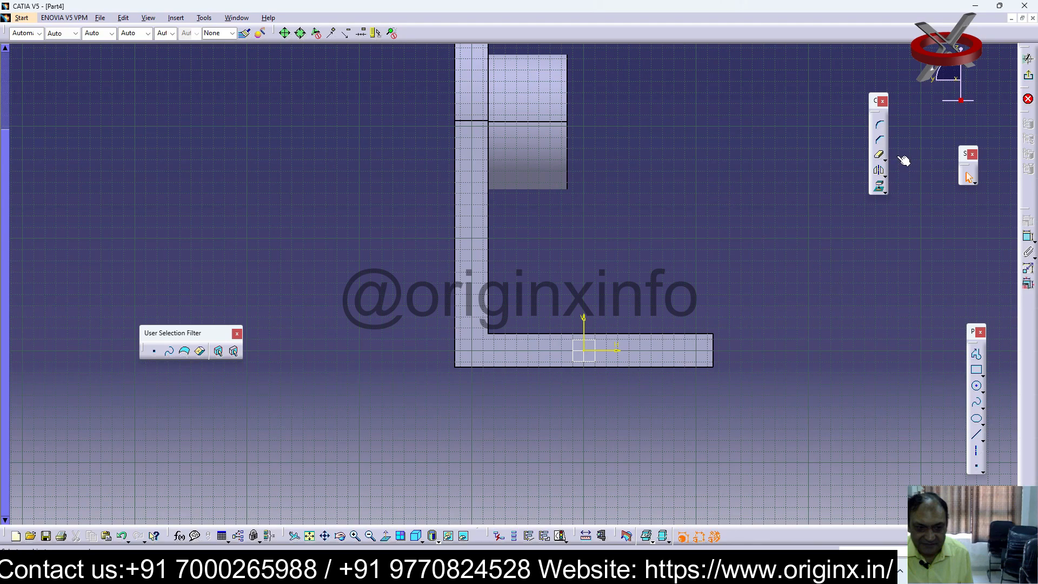
click(977, 436)
click(573, 126)
click(707, 336)
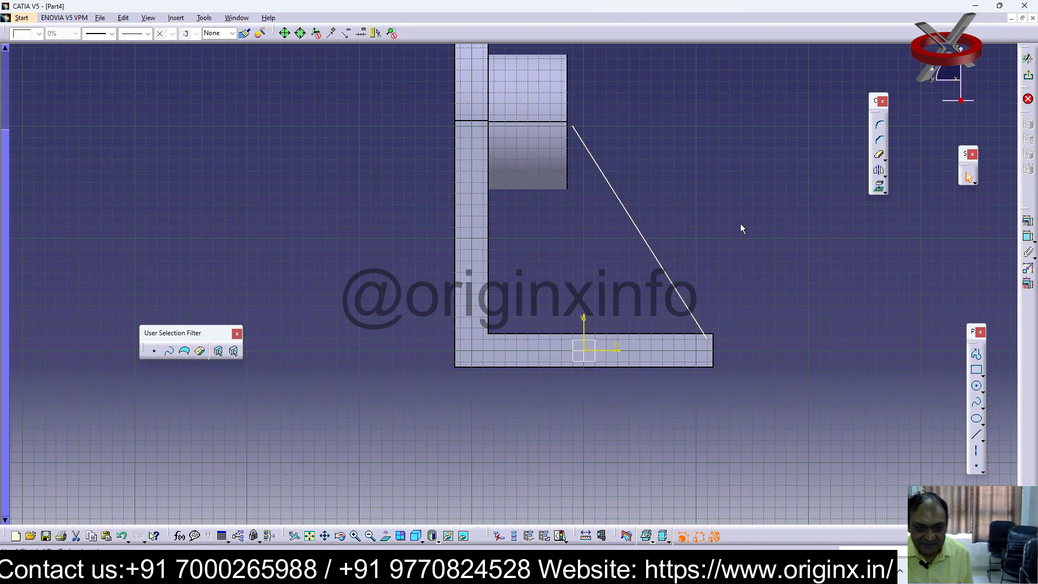
Constrain the slanted line's upper endpoint at 0 mm from the boss's end face
click(1033, 240)
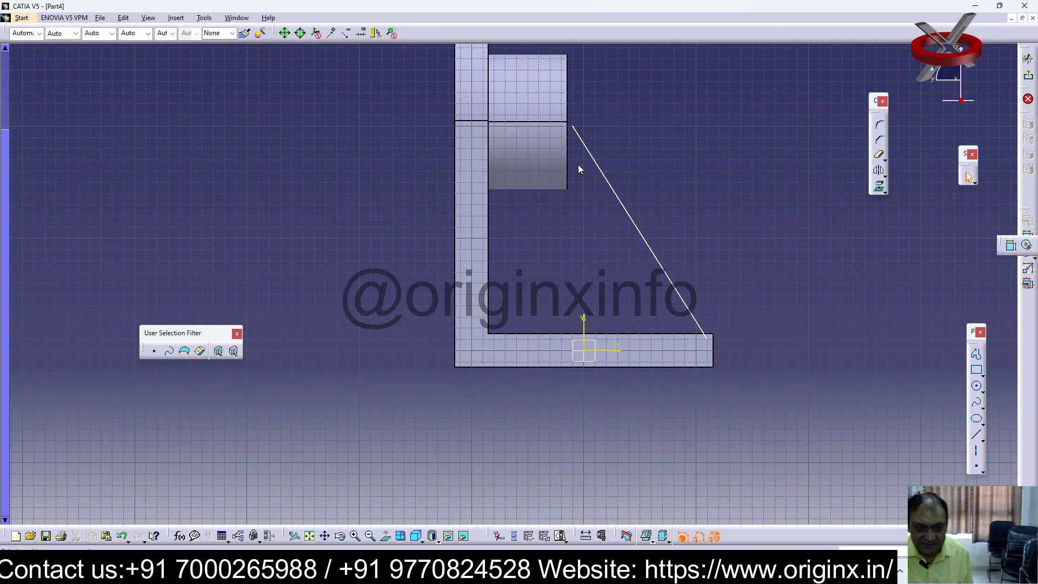
click(567, 101)
click(1029, 238)
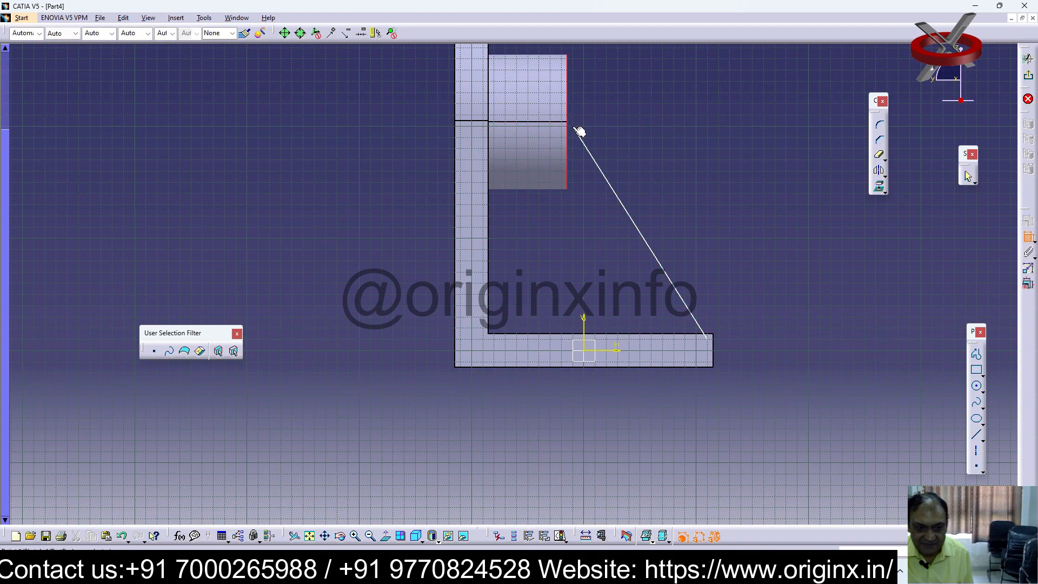
click(586, 143)
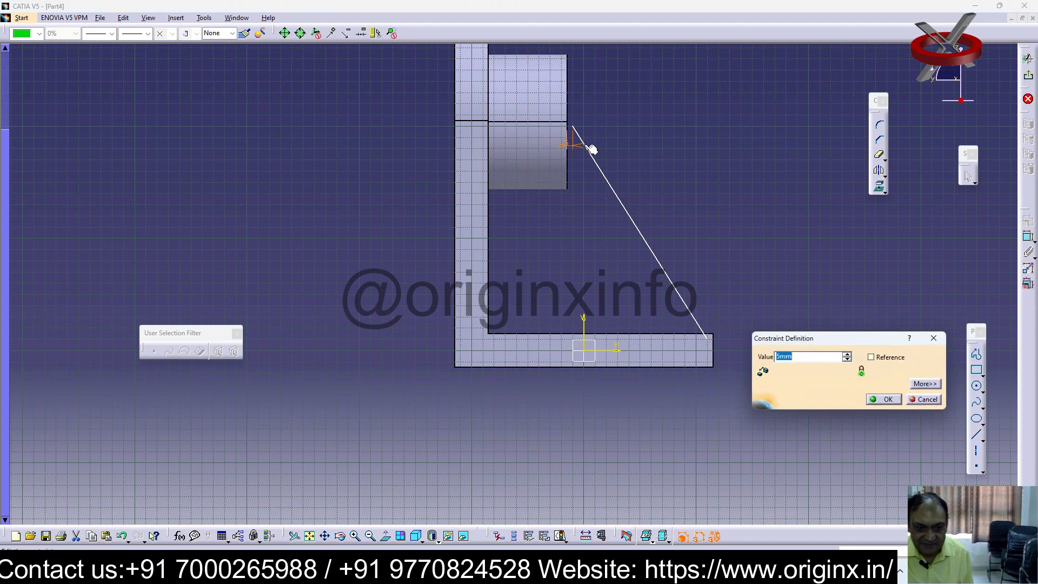
text(0)
key(Return)
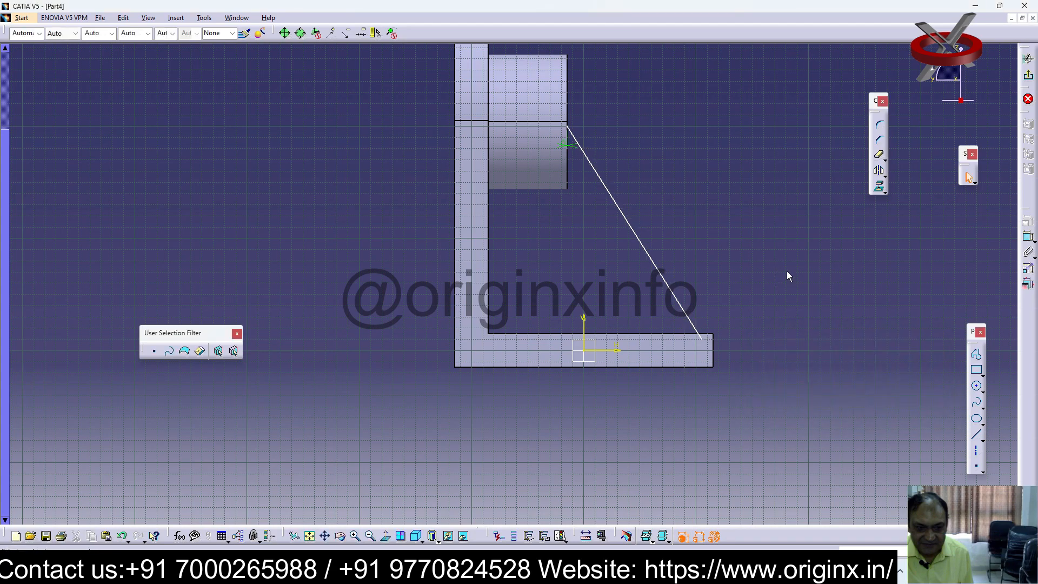
Move the line's lower endpoint just beyond the plate's outer end and constrain it at 0 mm from the plate's upper face
drag(703, 339, 718, 339)
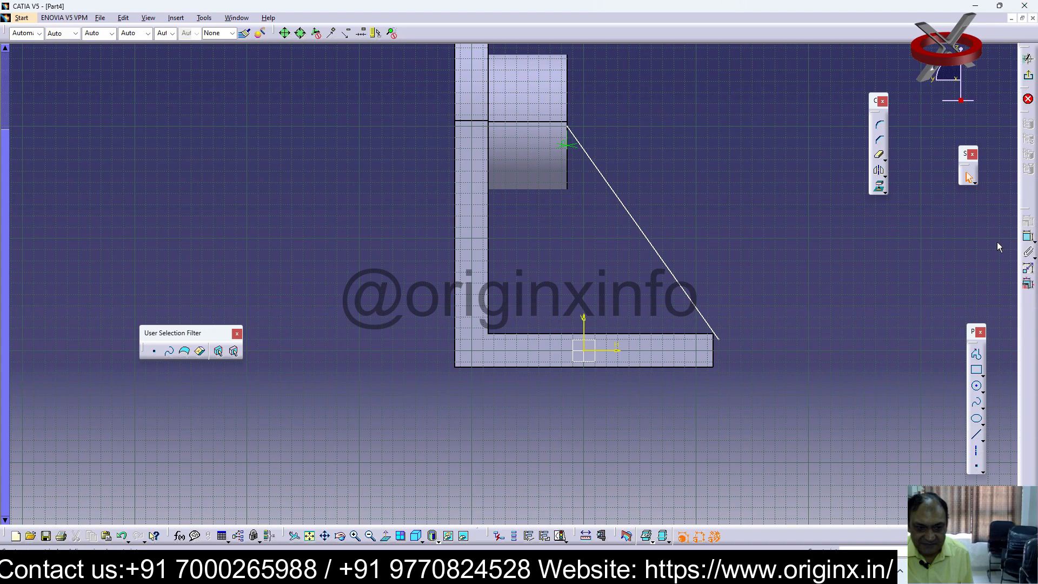
click(1029, 238)
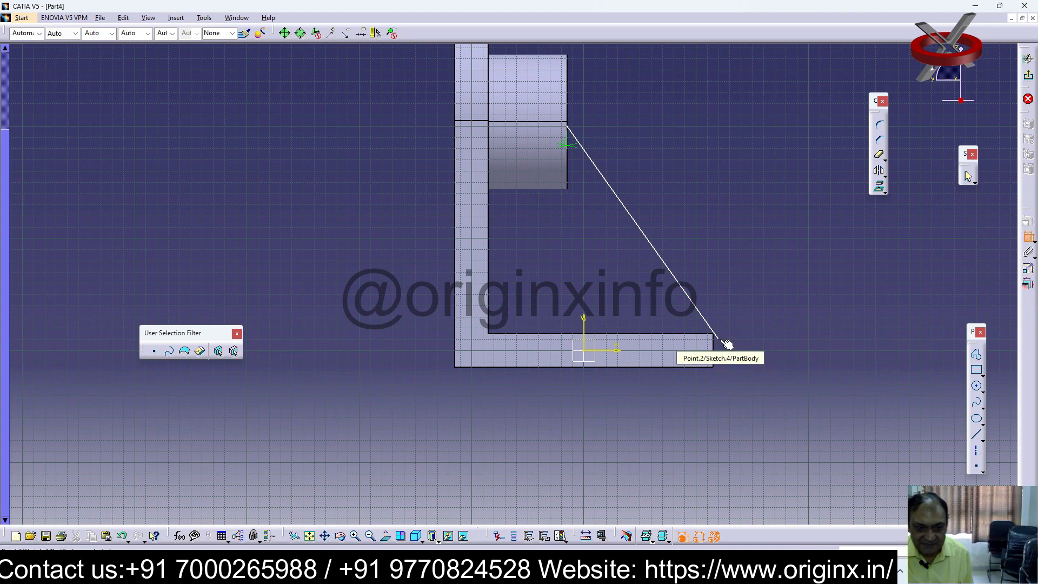
click(710, 339)
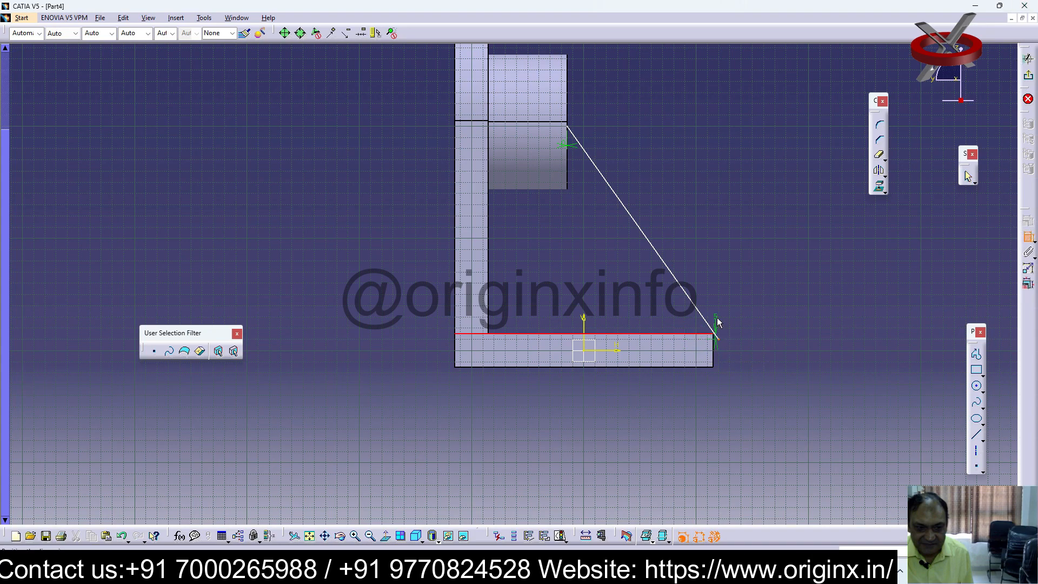
double_click(746, 327)
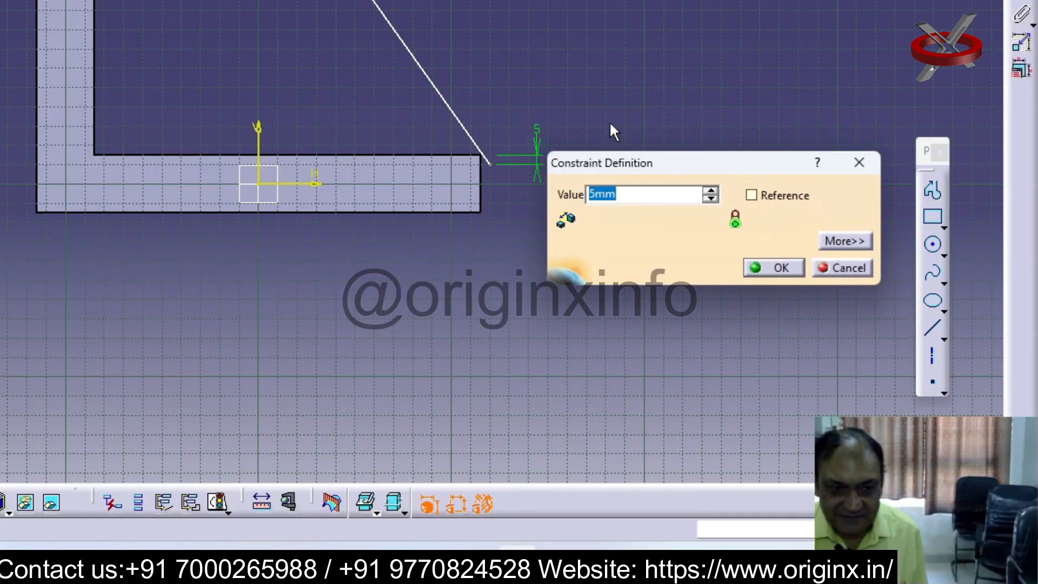
text(0)
key(Return)
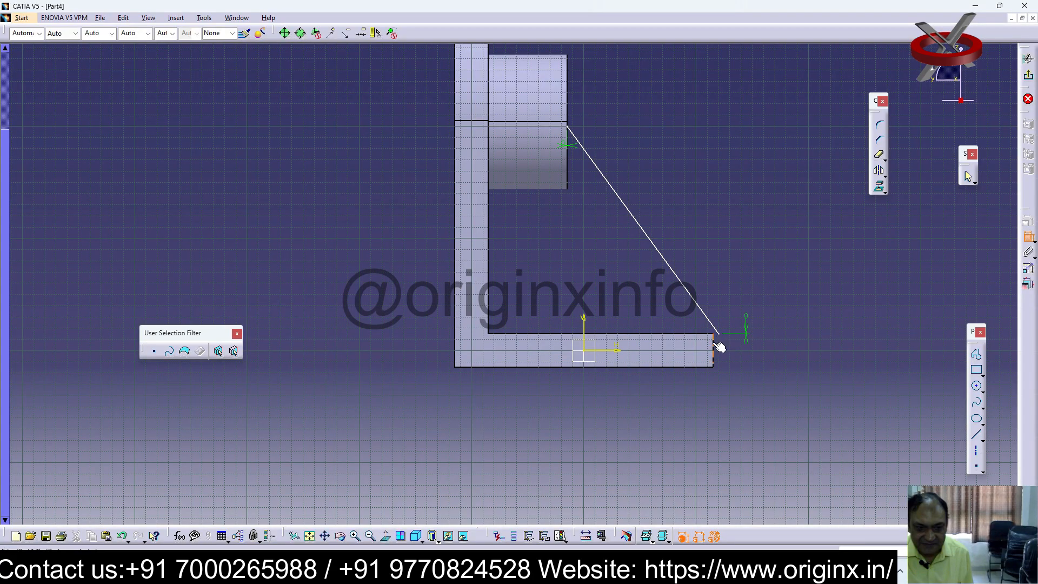
Constrain the line's lower endpoint at 0 mm from the plate's outer end face and exit the sketch
click(714, 346)
click(1029, 239)
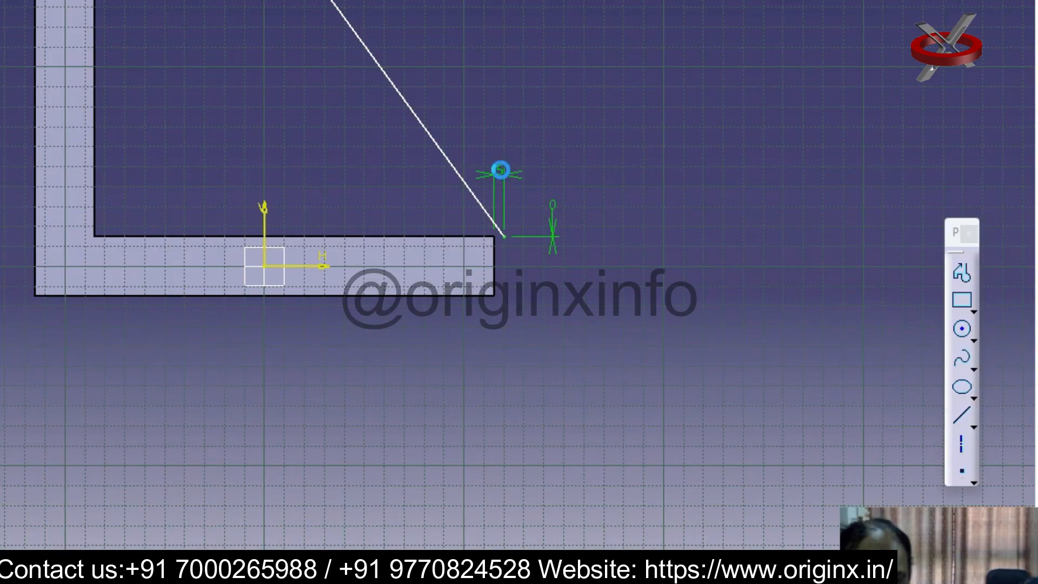
double_click(716, 297)
text(0)
key(Return)
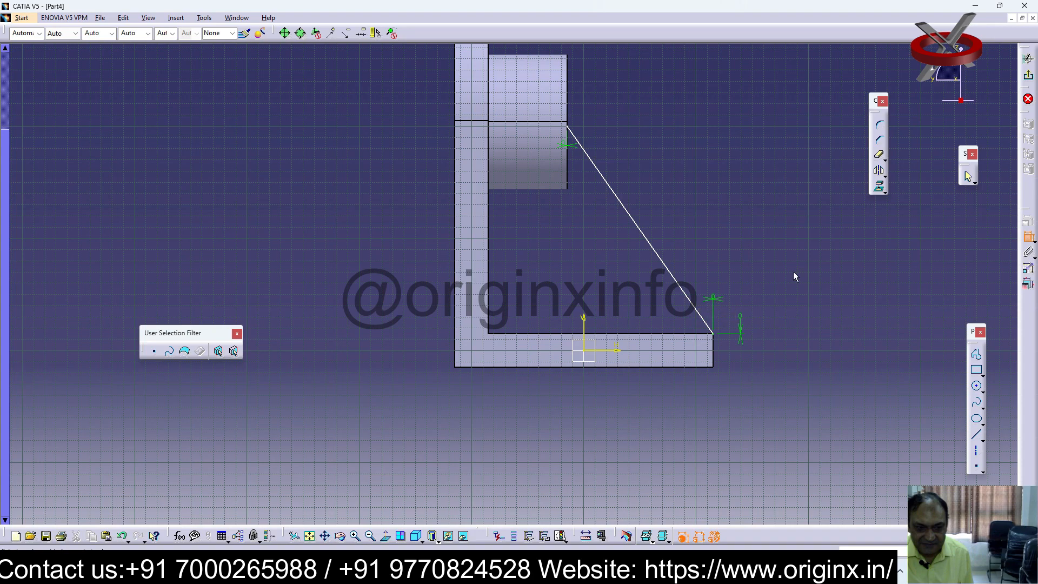
click(1028, 76)
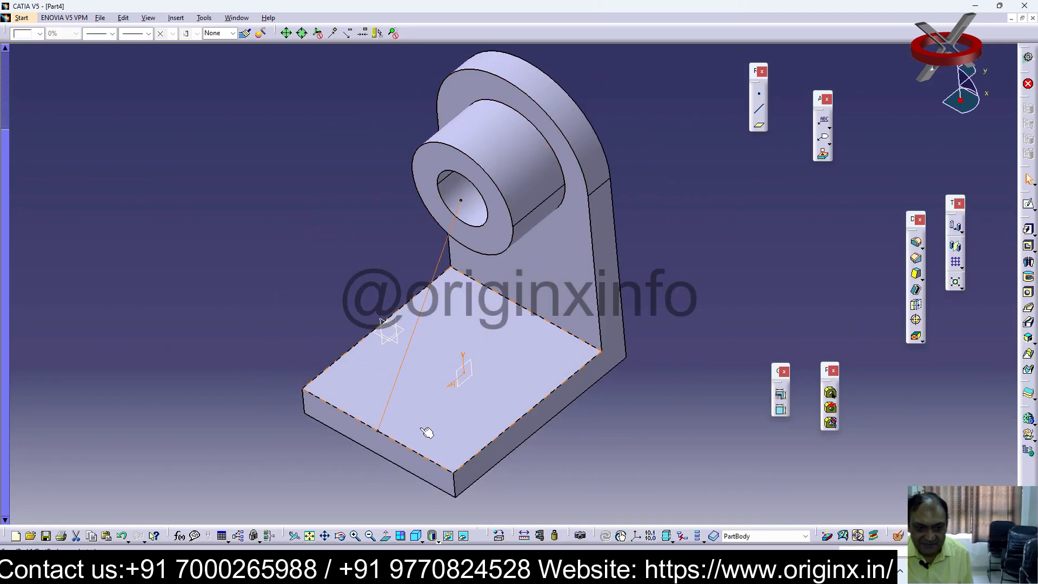
click(816, 226)
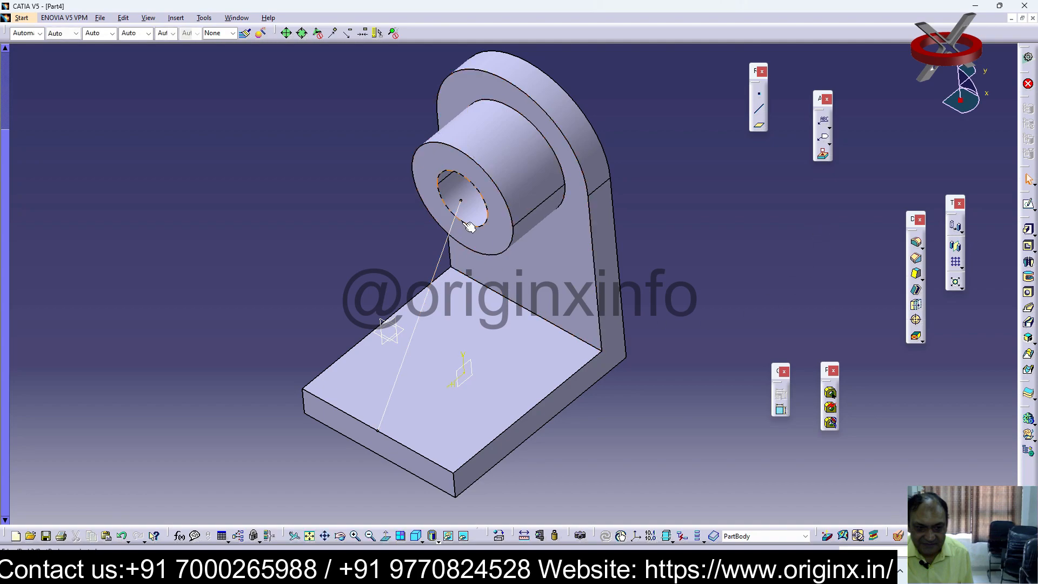
click(462, 201)
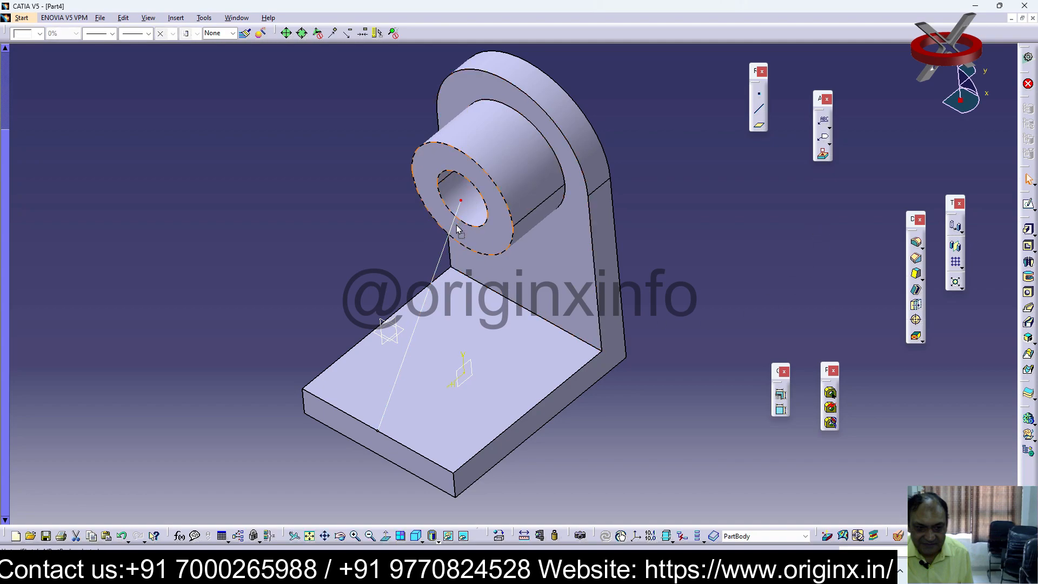
click(811, 239)
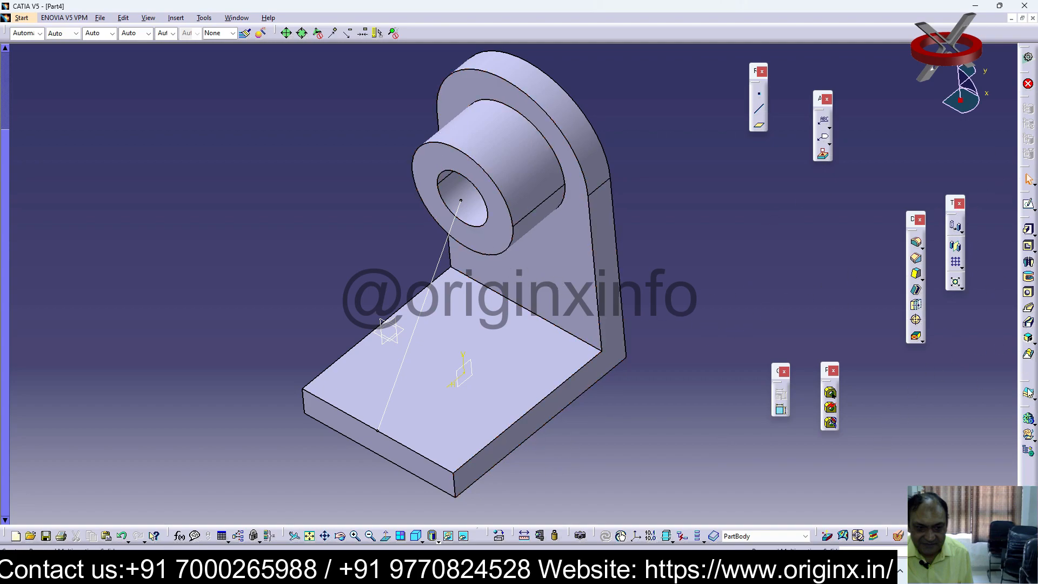
click(1029, 339)
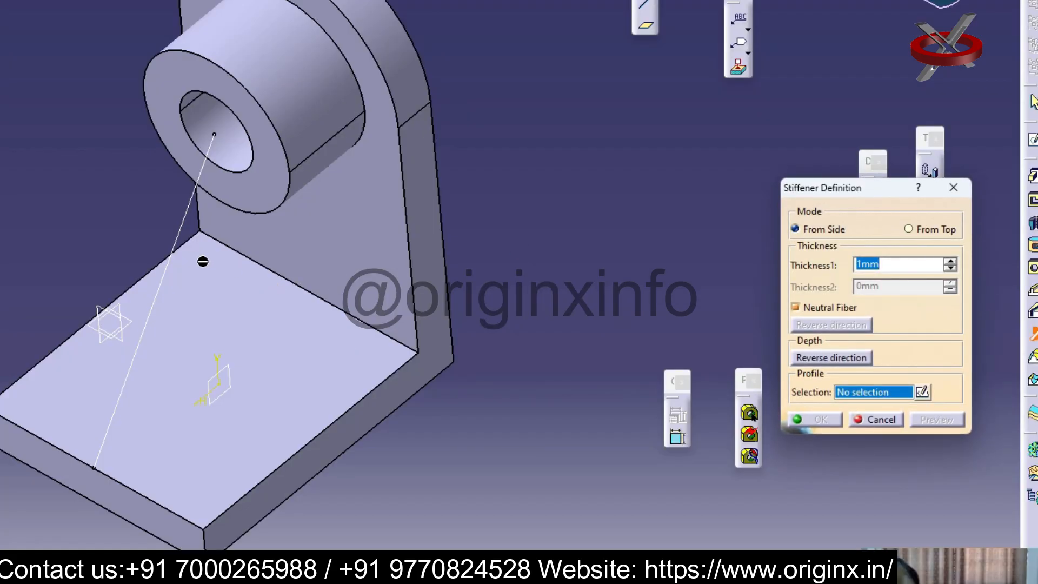
click(180, 233)
middle_drag(325, 428, 567, 218)
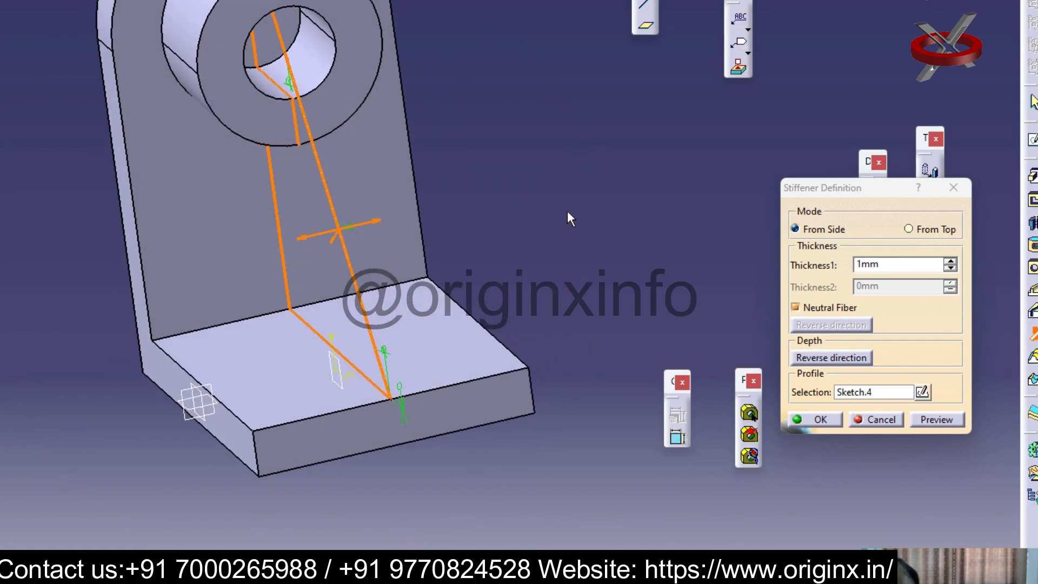
drag(950, 260, 950, 261)
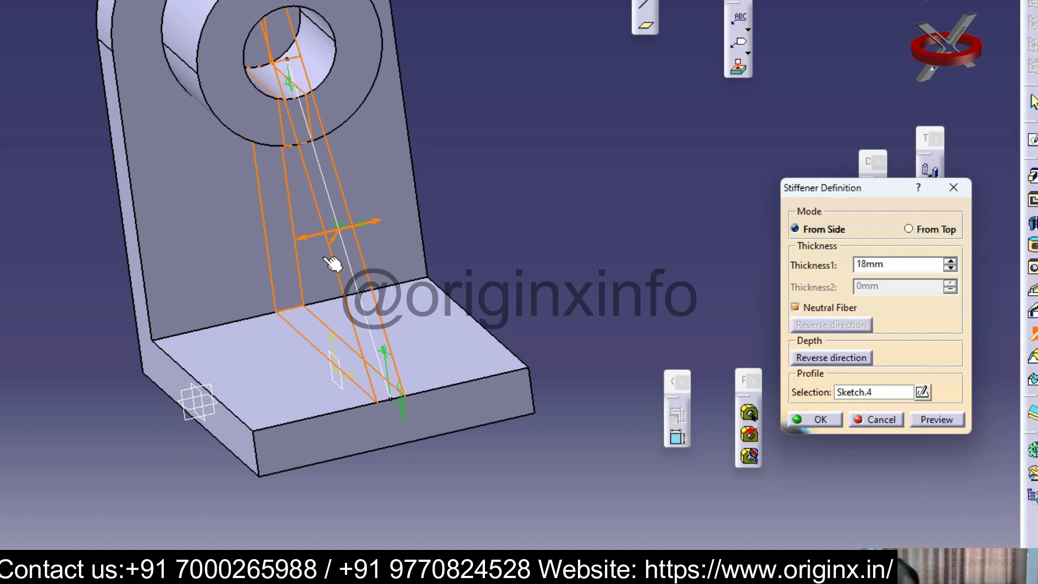
click(954, 188)
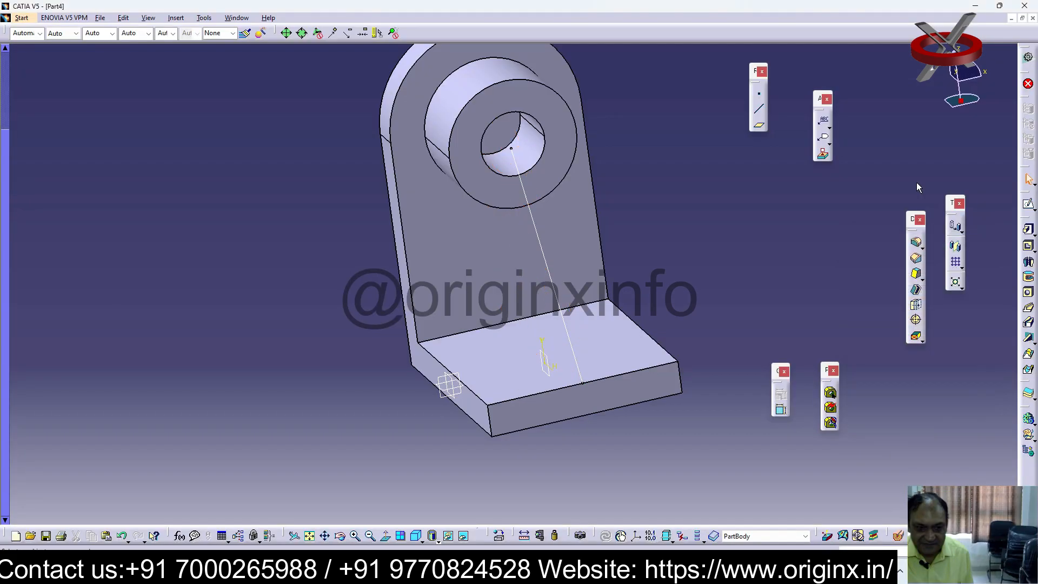
Reopen the rib sketch, lower the line's upper endpoint to the bottom edge of the boss's bore and exit the sketch
click(515, 152)
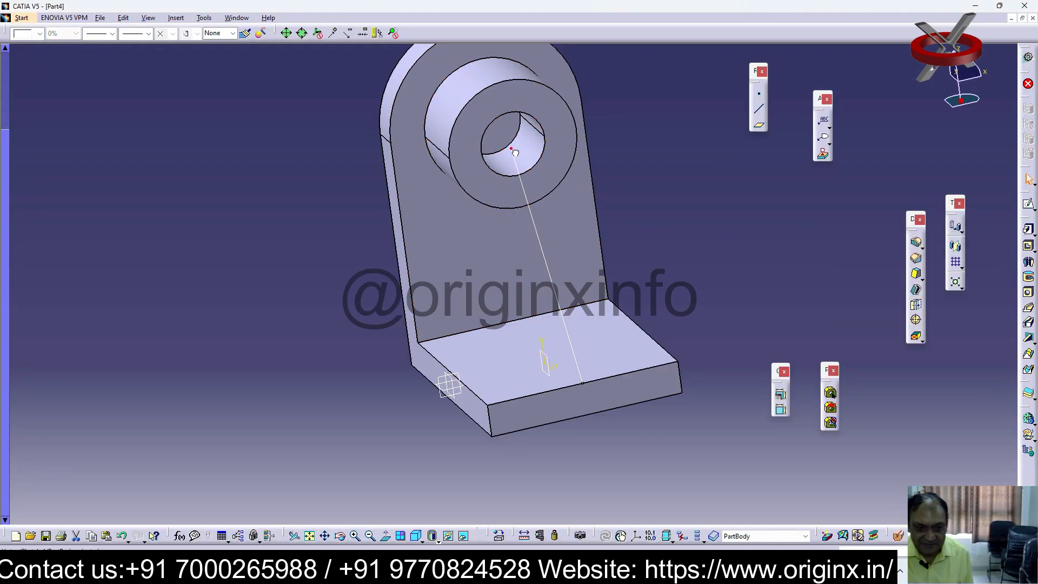
click(736, 222)
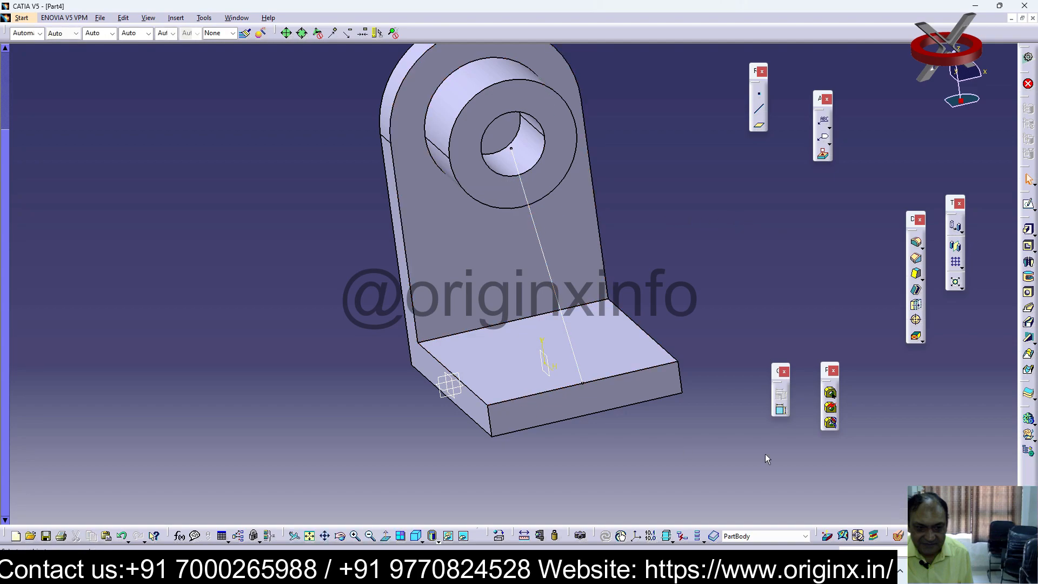
double_click(556, 299)
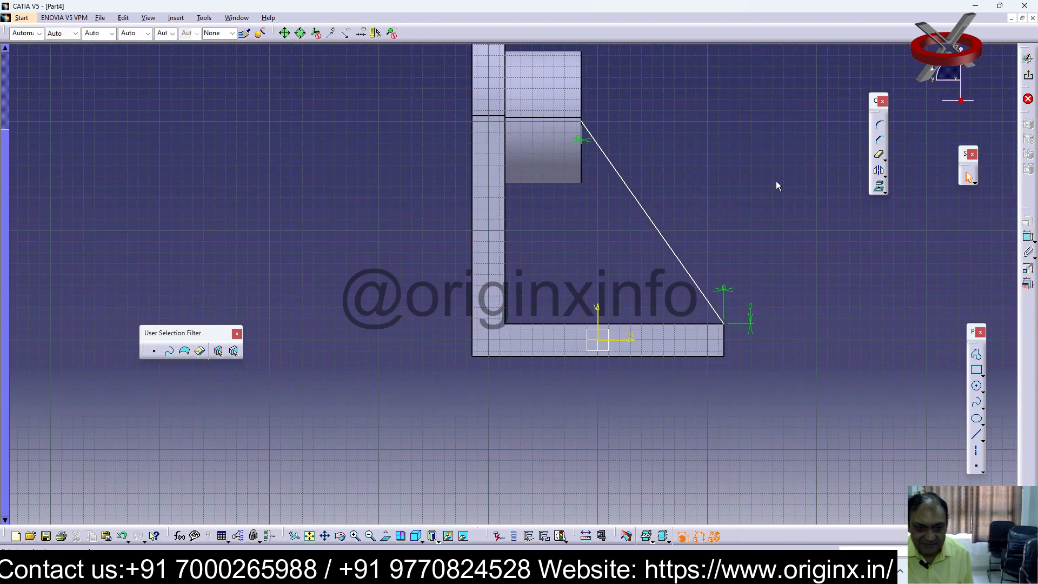
click(585, 129)
click(771, 208)
mouse_move(796, 226)
middle_down()
mouse_move(709, 267)
mouse_move(639, 269)
mouse_move(596, 289)
mouse_move(732, 246)
mouse_move(688, 273)
middle_up()
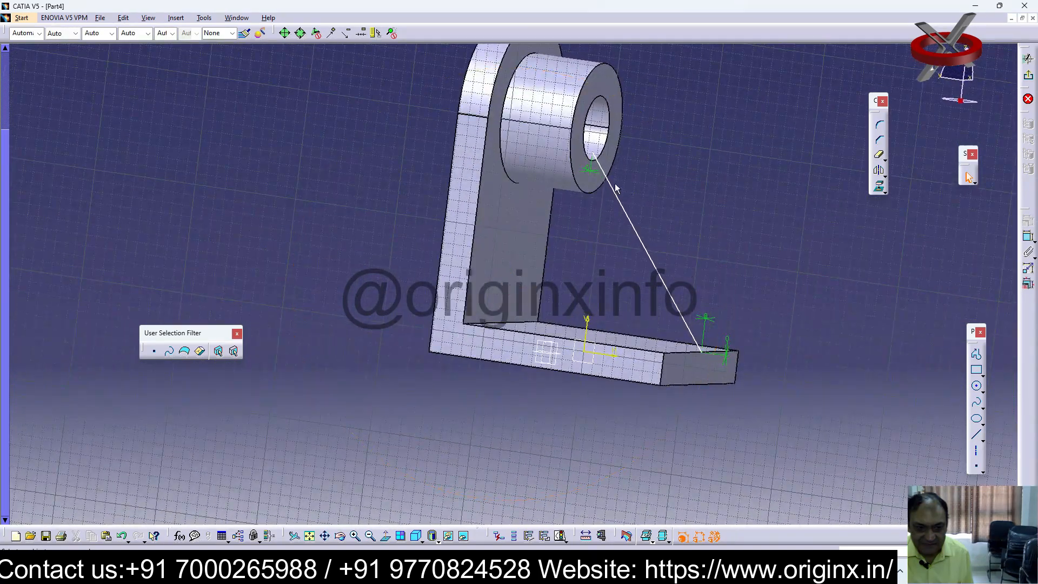
click(595, 164)
click(742, 239)
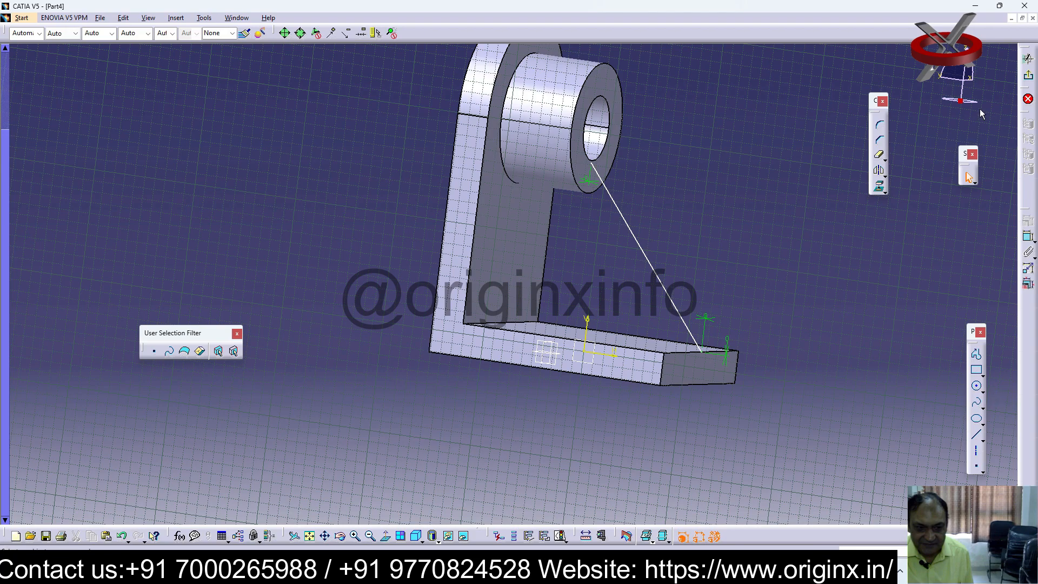
click(1027, 58)
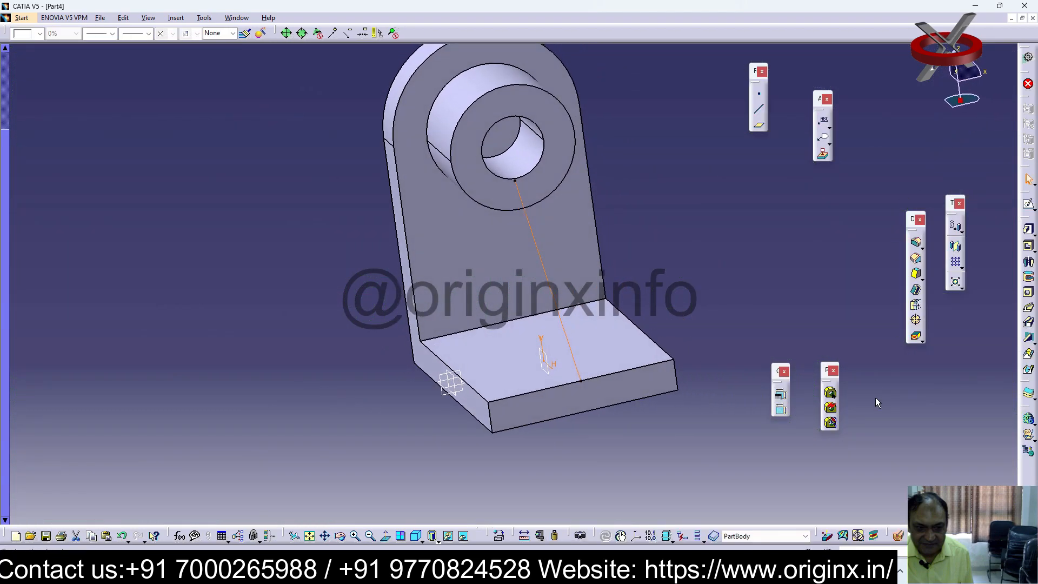
click(1028, 339)
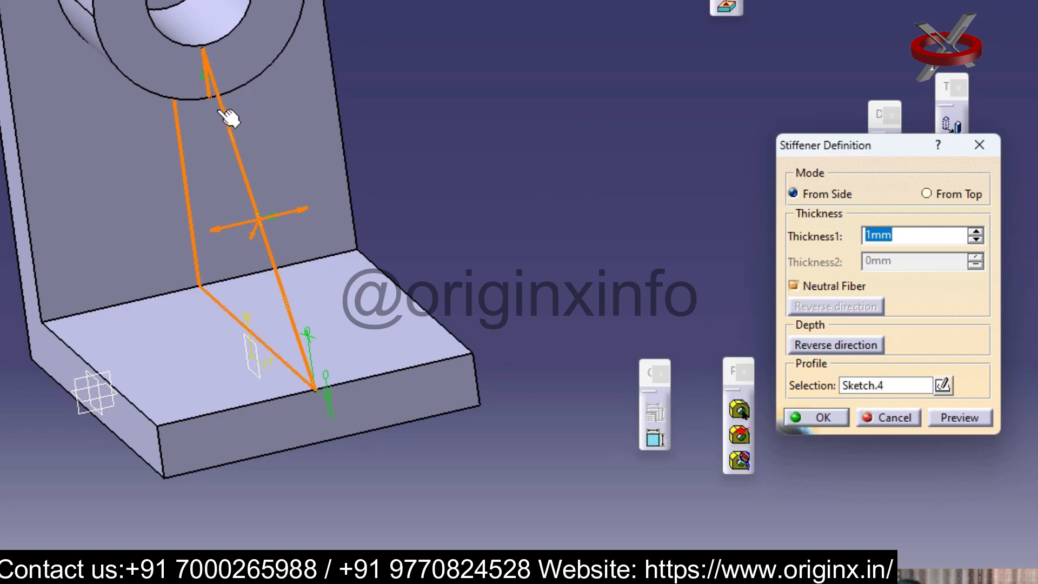
click(525, 110)
key(Escape)
double_click(205, 51)
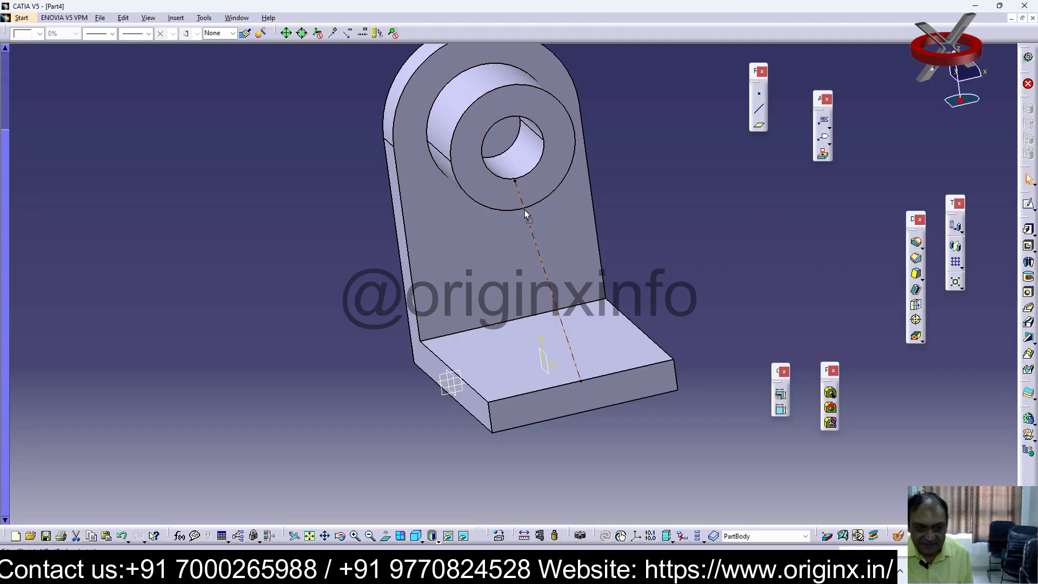
middle_drag(667, 352, 727, 287)
click(556, 154)
click(617, 183)
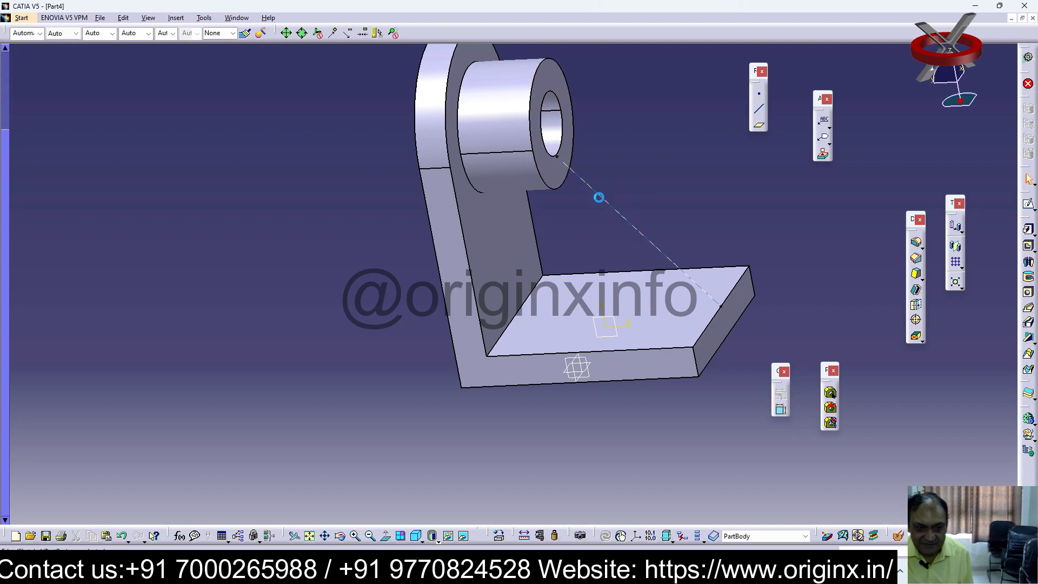
Reopen the rib sketch and lower the line's upper endpoint along the boss's end face to its bottom edge
double_click(606, 202)
click(587, 154)
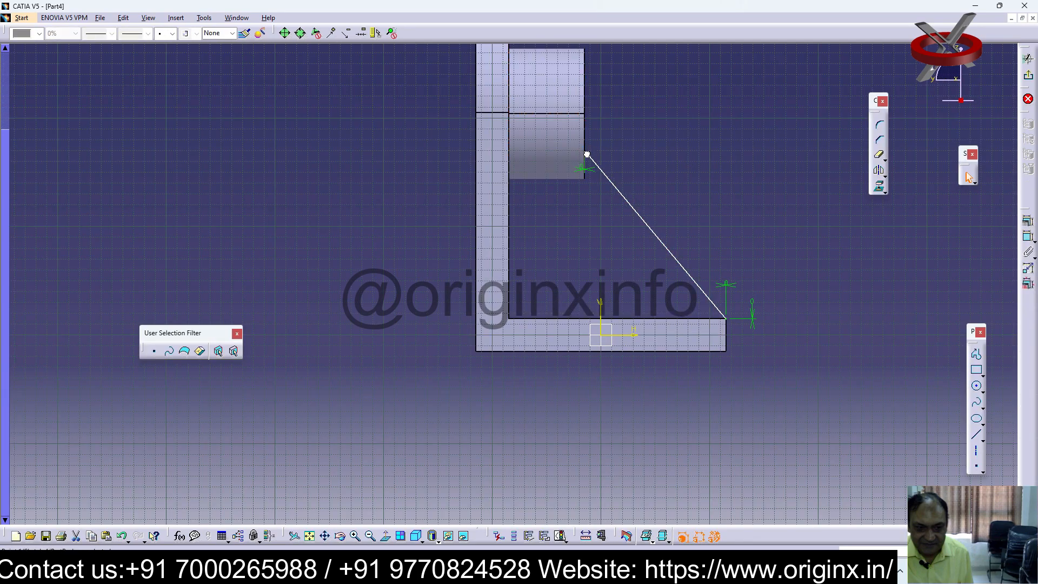
drag(587, 153, 584, 173)
click(713, 183)
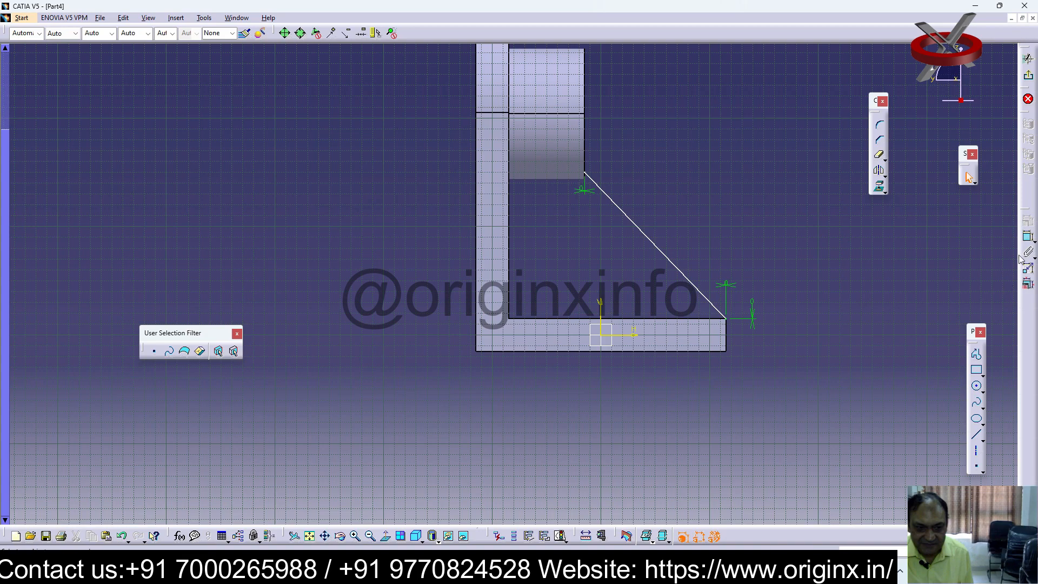
click(591, 177)
click(563, 179)
drag(587, 174, 585, 179)
click(700, 202)
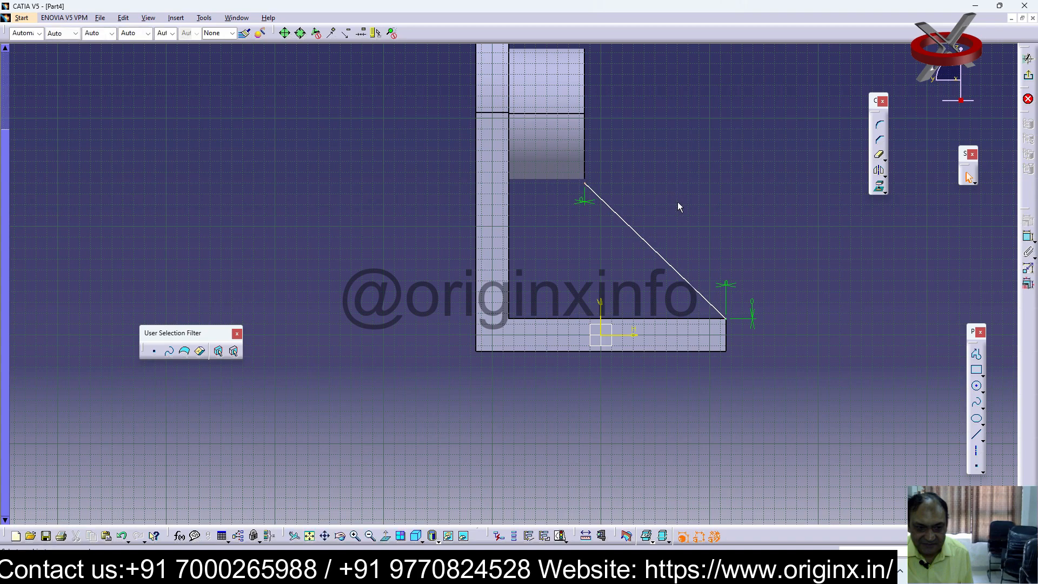
Try to constrain the line's upper endpoint to the boss's bottom edge
click(1028, 238)
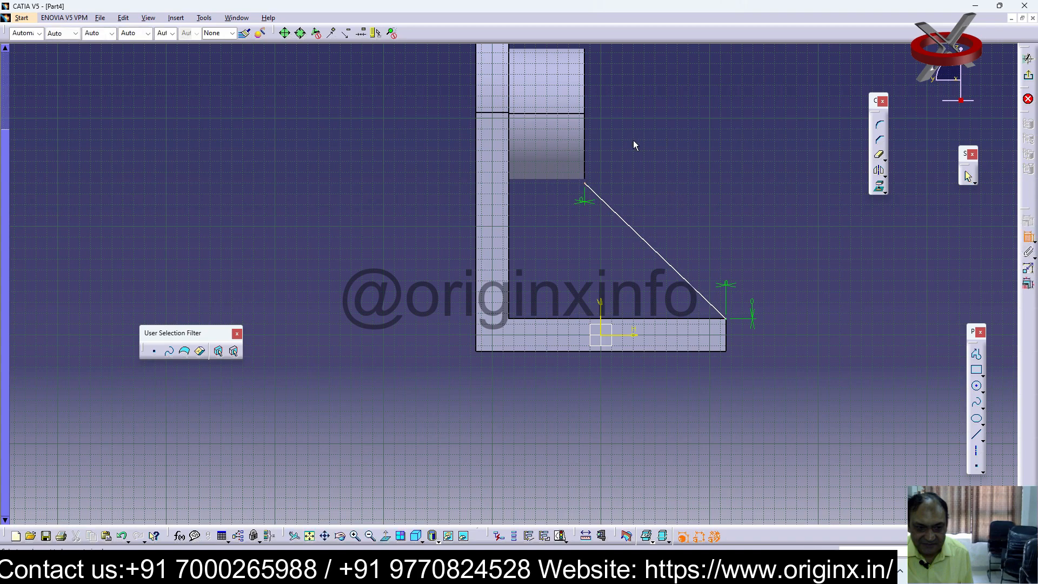
click(585, 176)
key(Escape)
click(575, 278)
click(572, 273)
click(1029, 237)
key(Escape)
Raise the line's upper endpoint slightly above the boss's bottom edge and exit the sketch
drag(569, 280, 567, 266)
click(935, 312)
click(1029, 77)
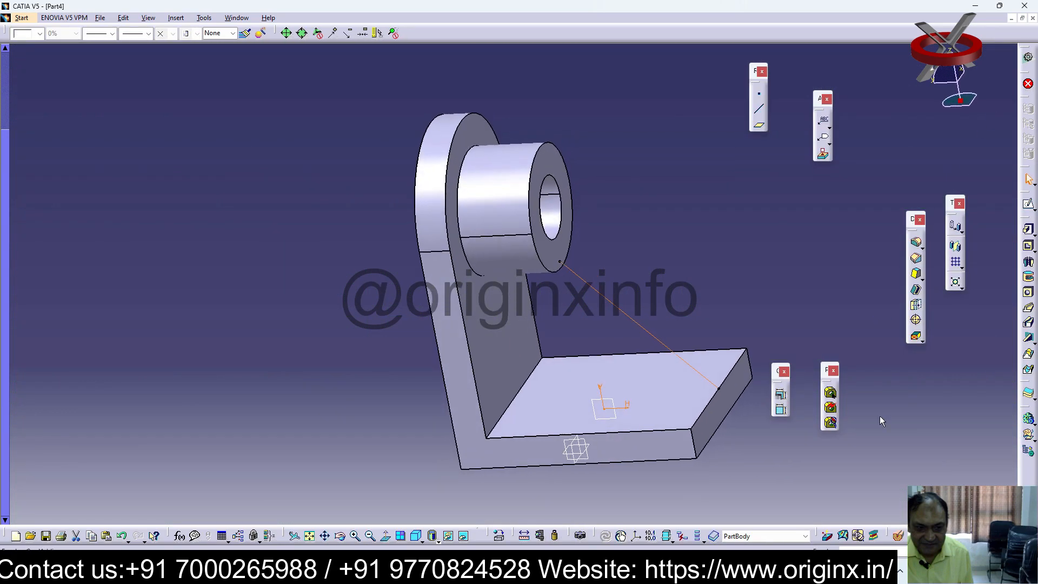
Create a From Side stiffener from the slanted line with a 29 mm thickness, centred on the sketch plane
click(1029, 341)
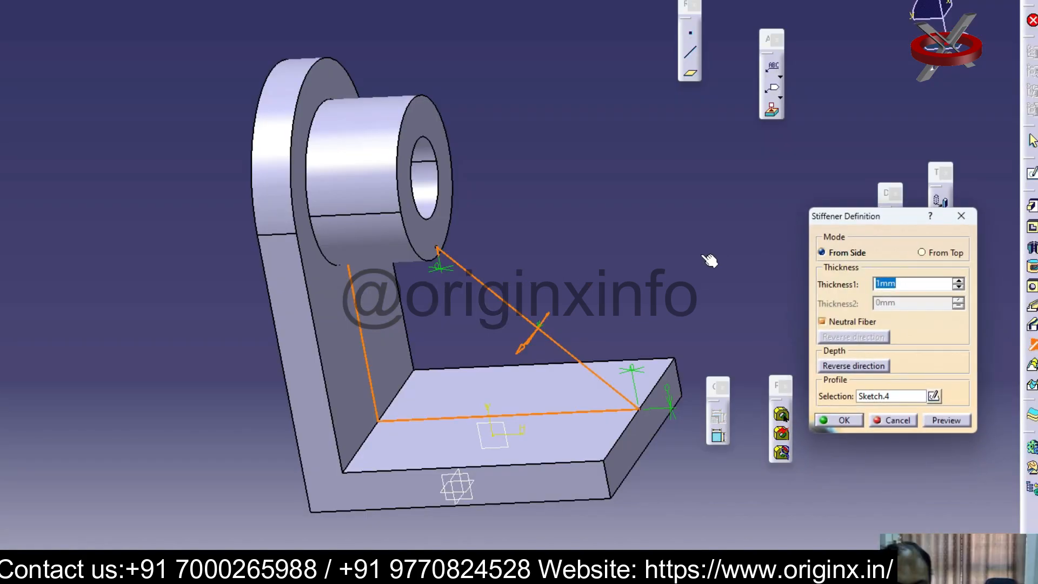
click(970, 288)
click(959, 281)
click(960, 281)
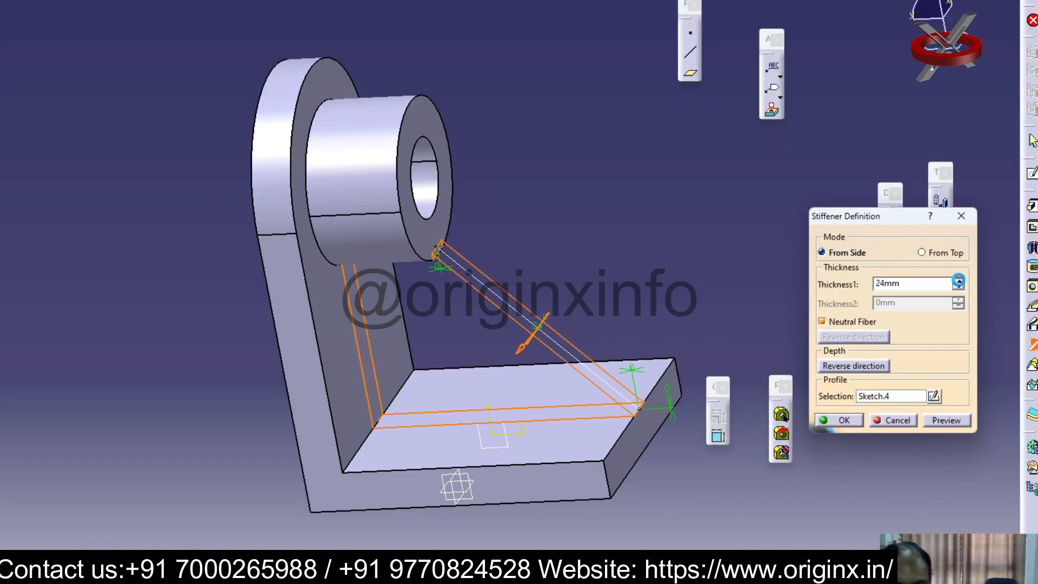
click(959, 281)
click(959, 281)
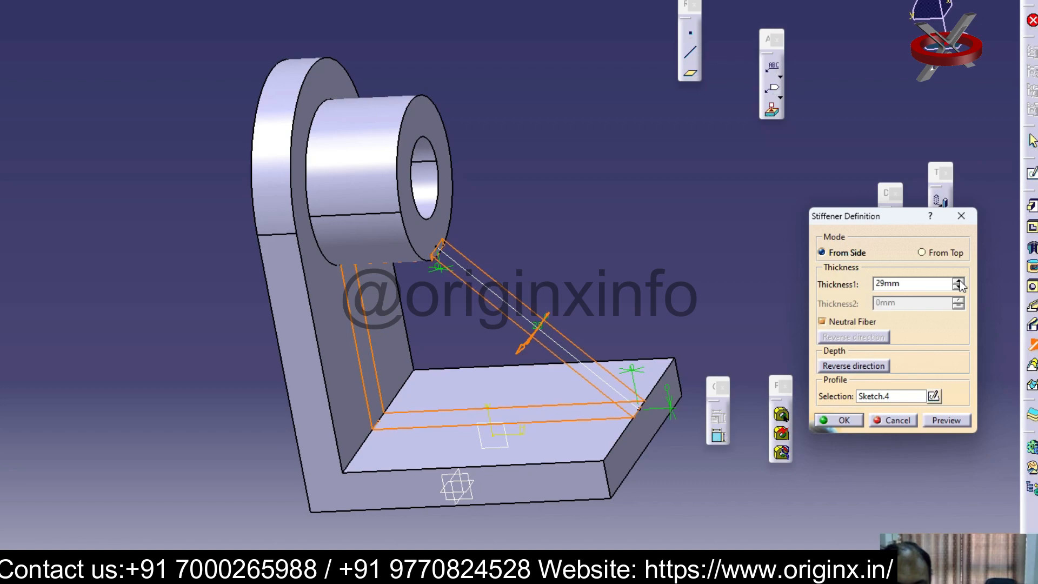
click(844, 421)
middle_drag(706, 310, 542, 328)
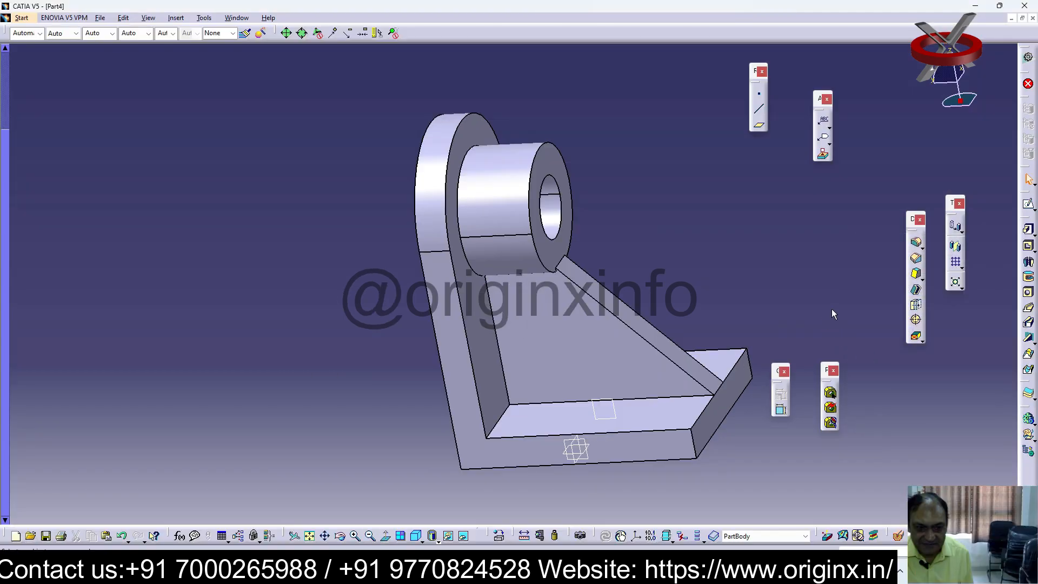
middle_drag(644, 322, 699, 310)
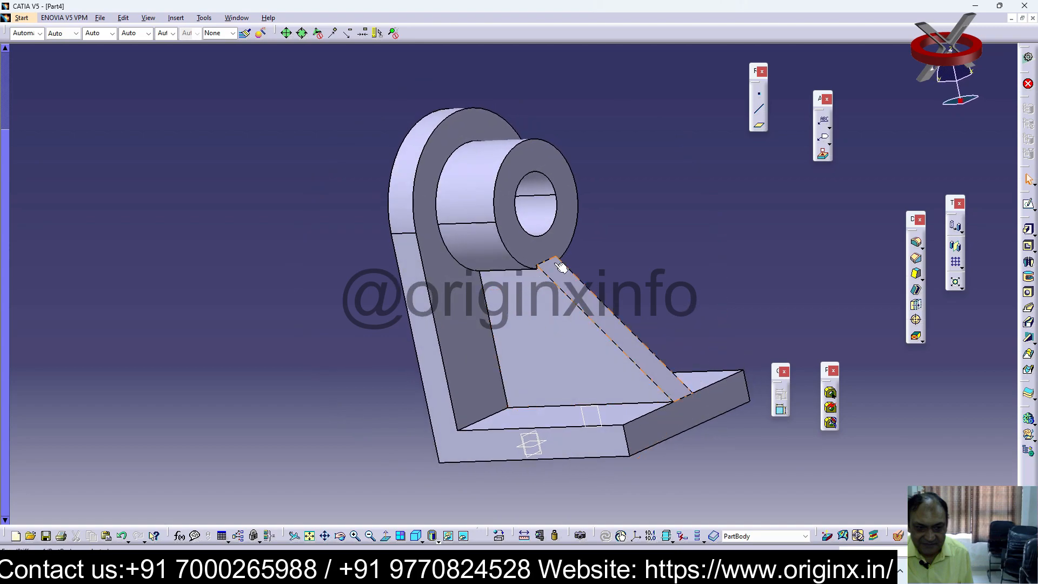
double_click(579, 280)
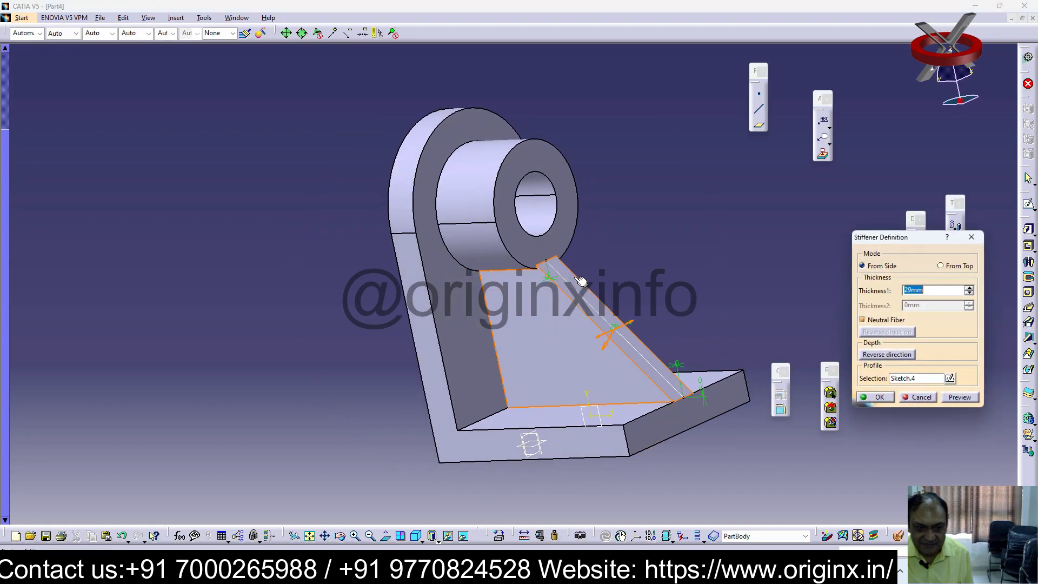
click(972, 236)
mouse_move(673, 274)
middle_down()
mouse_move(725, 290)
mouse_move(687, 287)
middle_up()
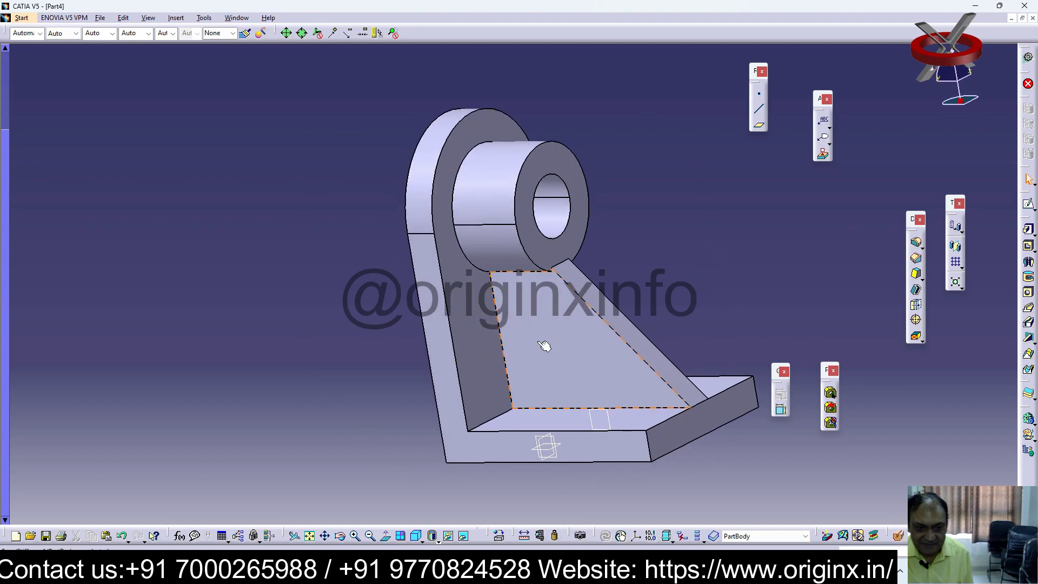
Reopen the stiffener's sketch and lower the slanted line's upper endpoint slightly below the boss's bottom edge
key(F3)
click(13, 111)
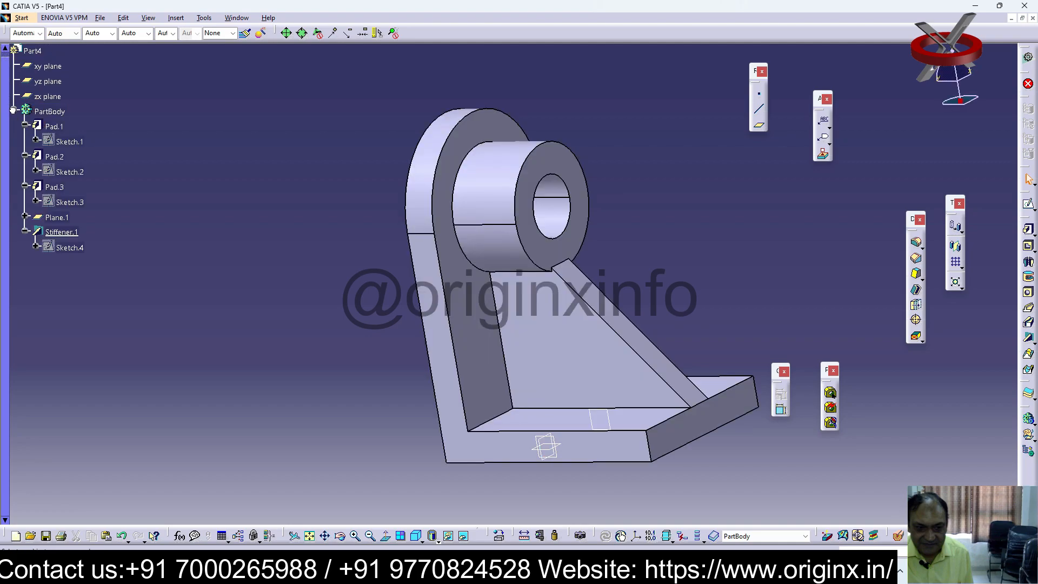
double_click(69, 247)
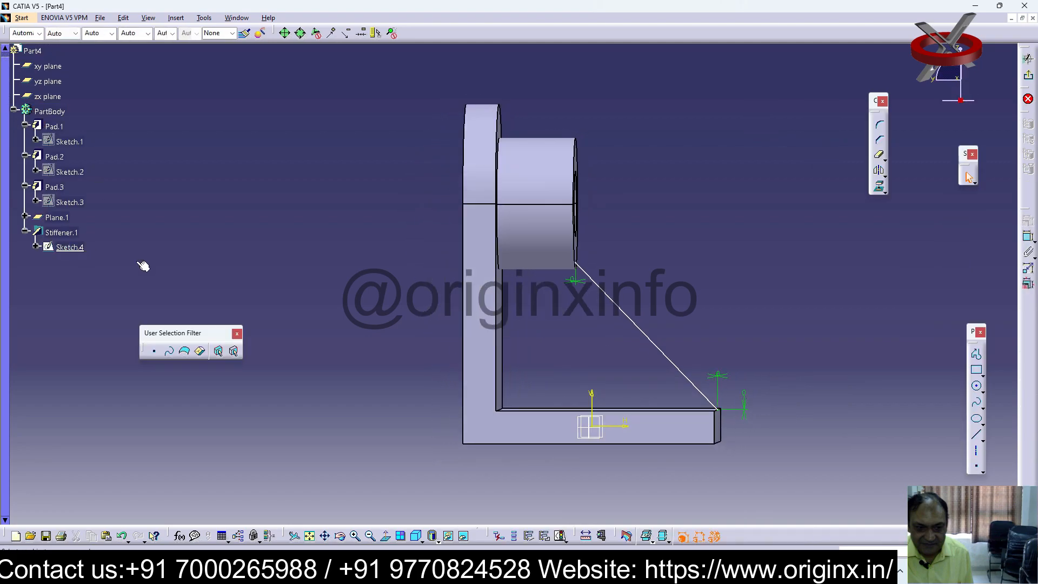
drag(576, 265, 575, 273)
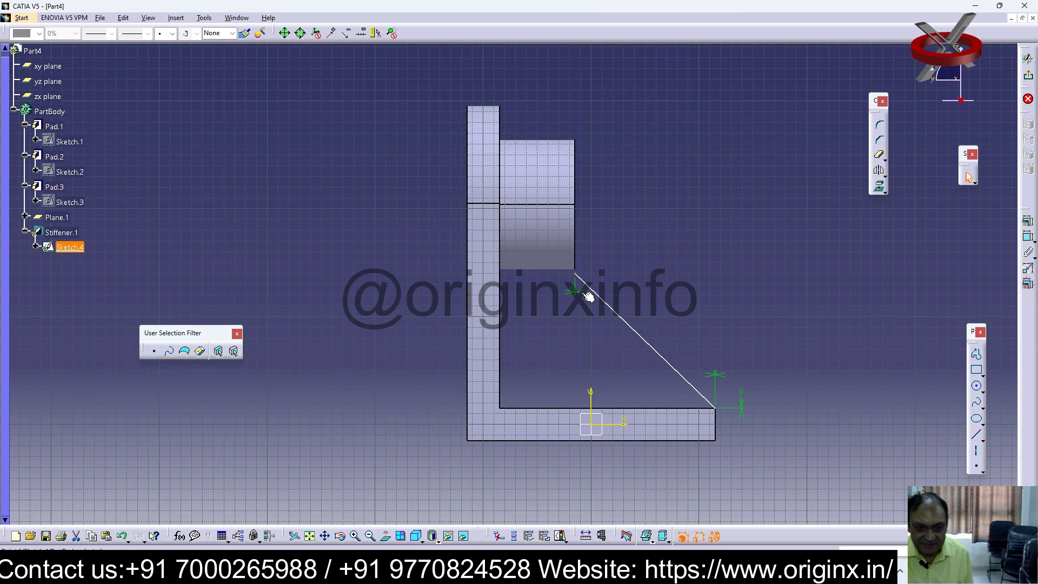
click(574, 308)
Try to constrain the distance between the line's upper endpoint and the boss's end face, and delete the added constraint
click(355, 536)
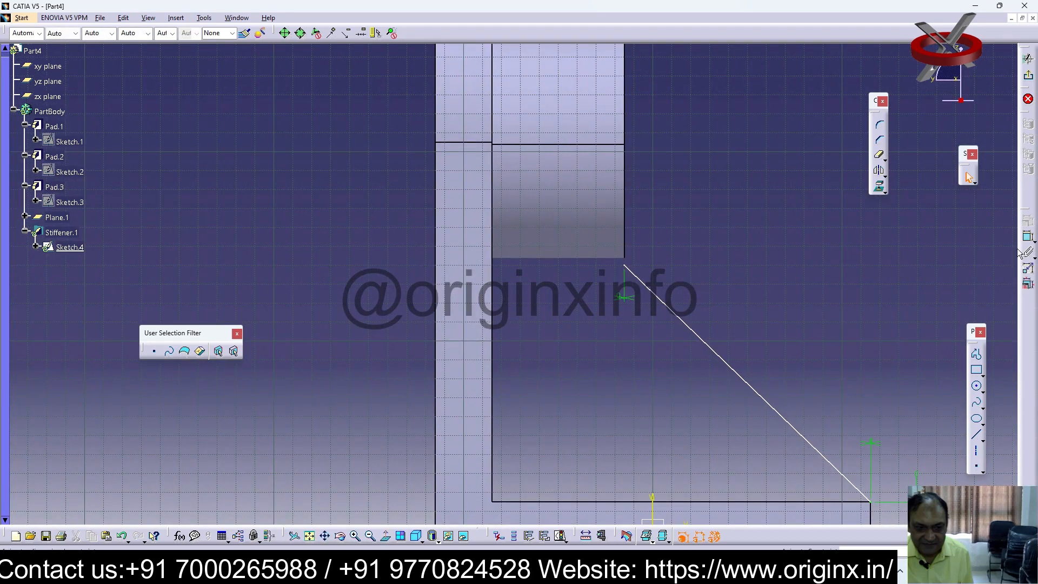
click(632, 267)
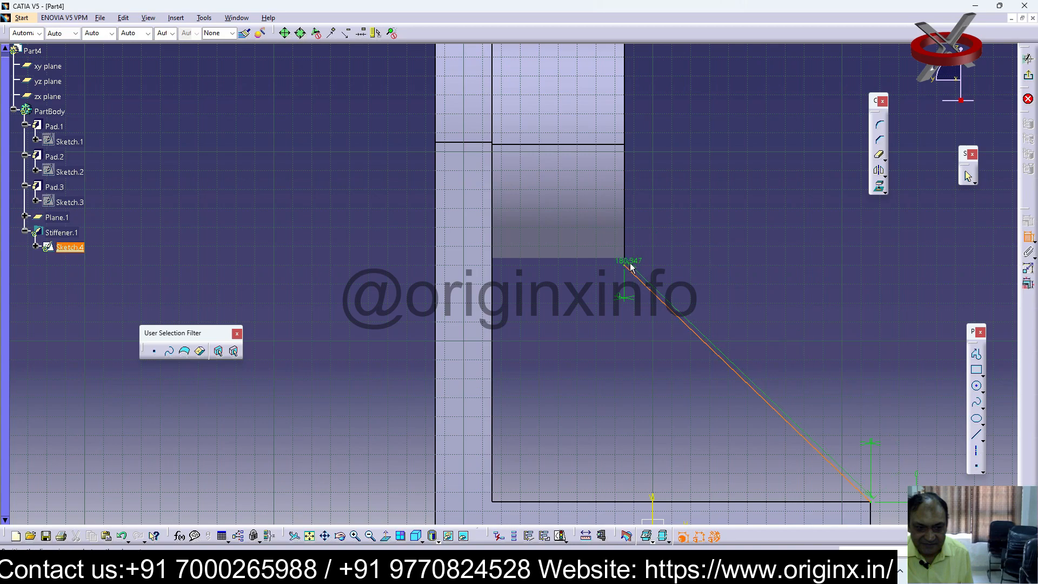
click(625, 238)
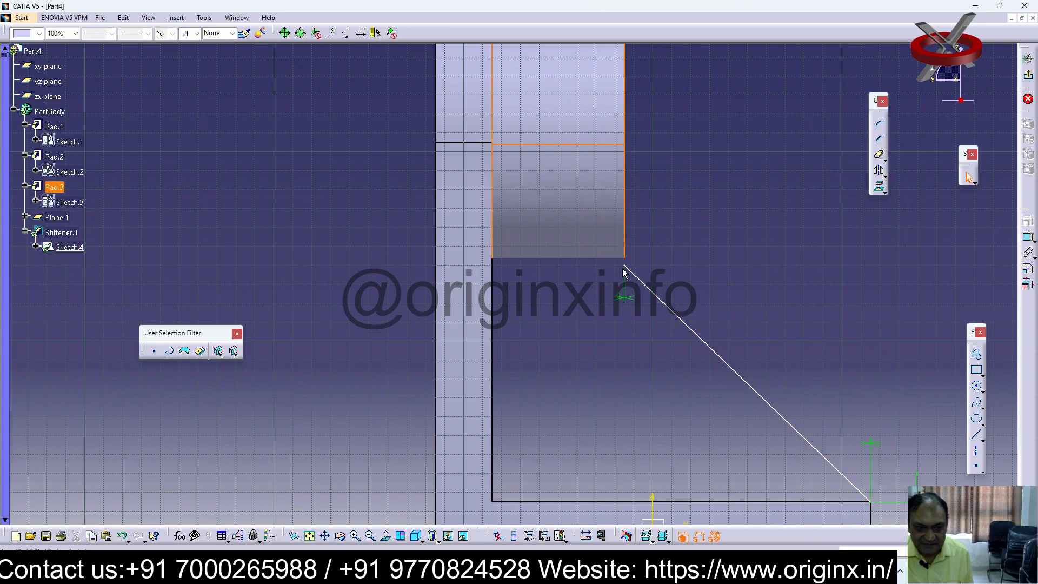
ctrl+click(625, 266)
click(656, 244)
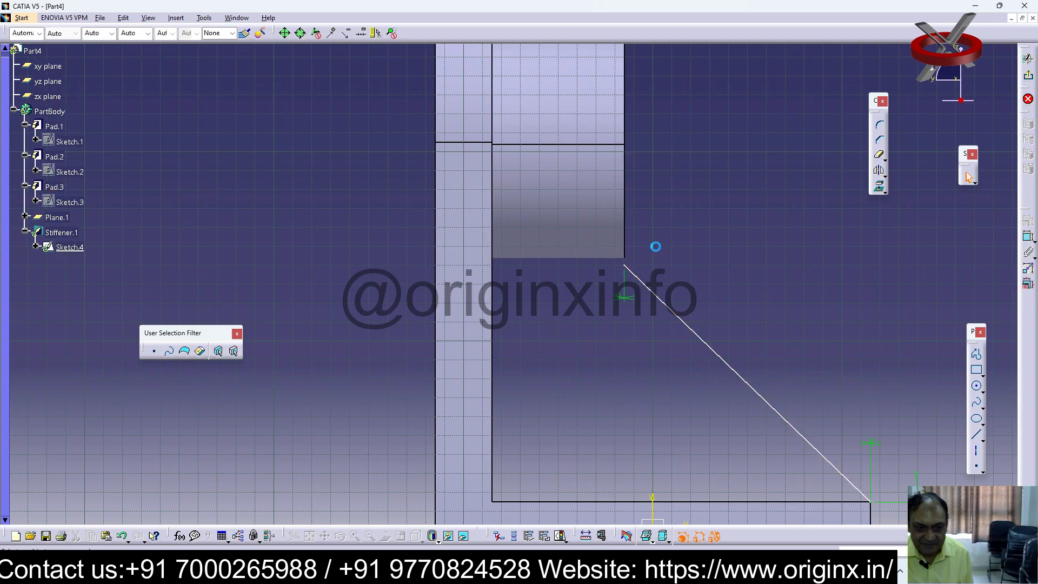
click(632, 272)
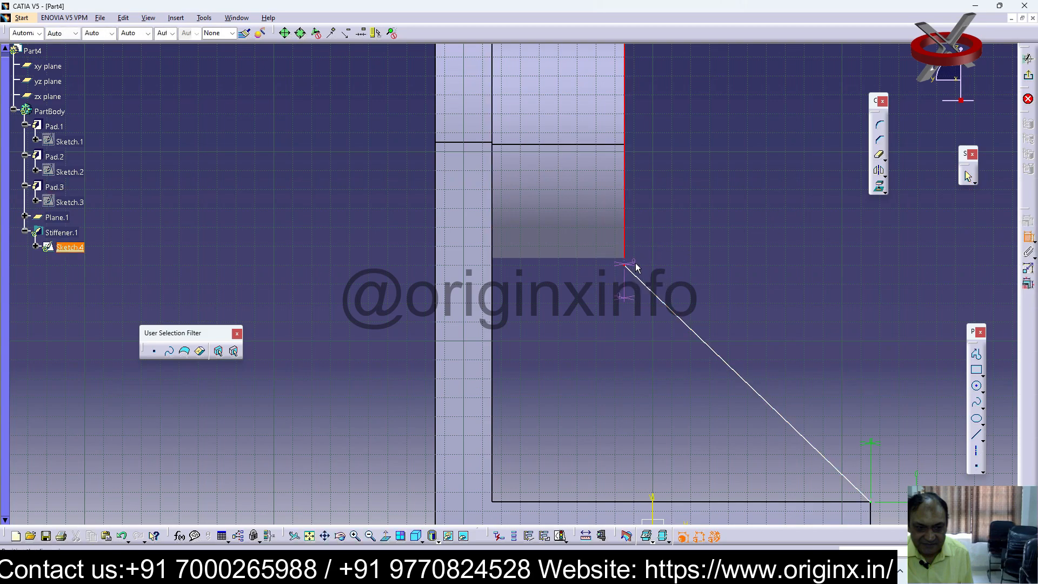
click(633, 273)
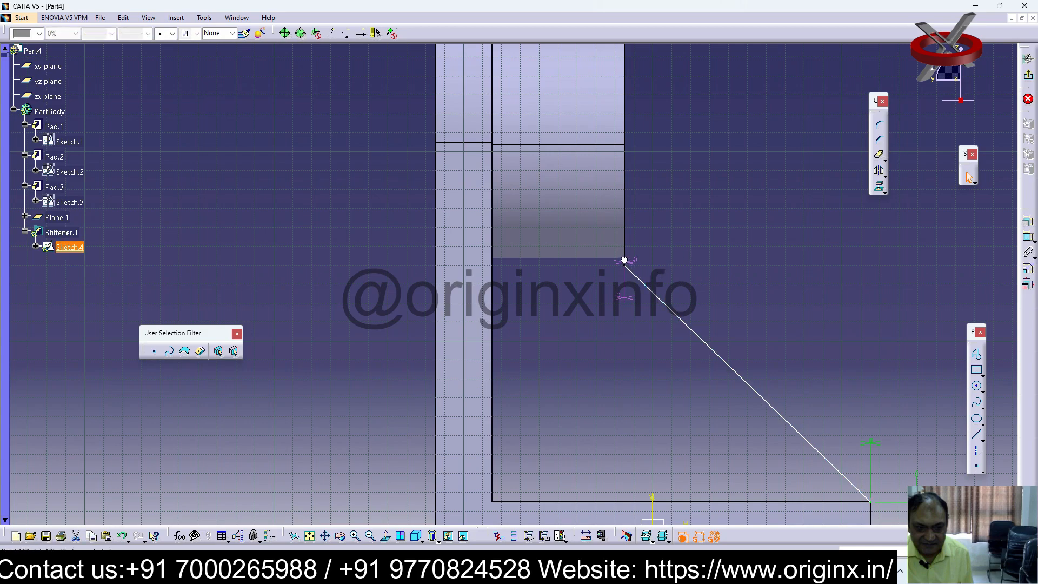
click(634, 262)
key(Delete)
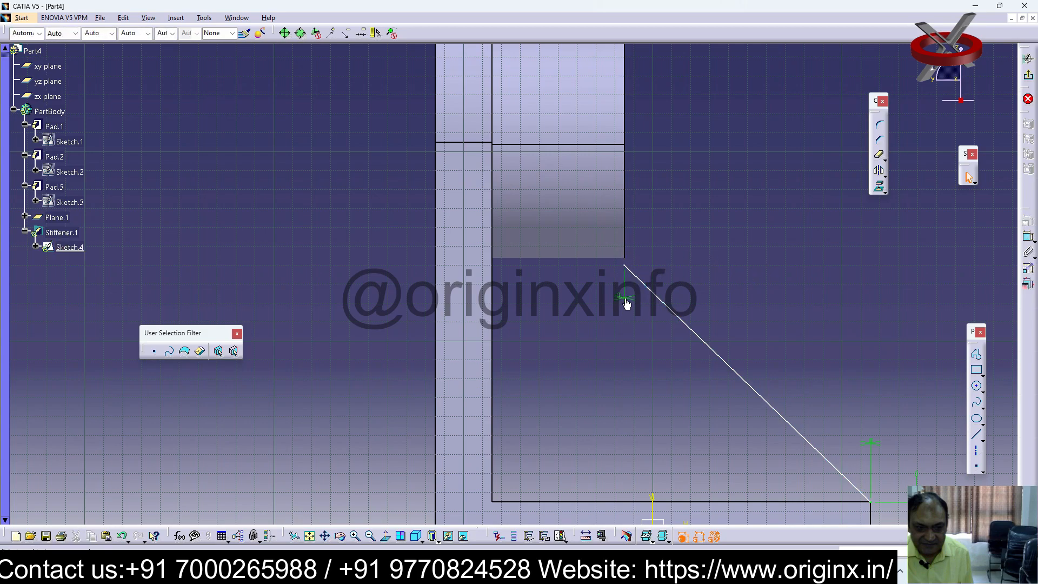
Shift the line's upper endpoint off the boss's end face, then dimension it from that face and set the distance to 0 mm
click(626, 263)
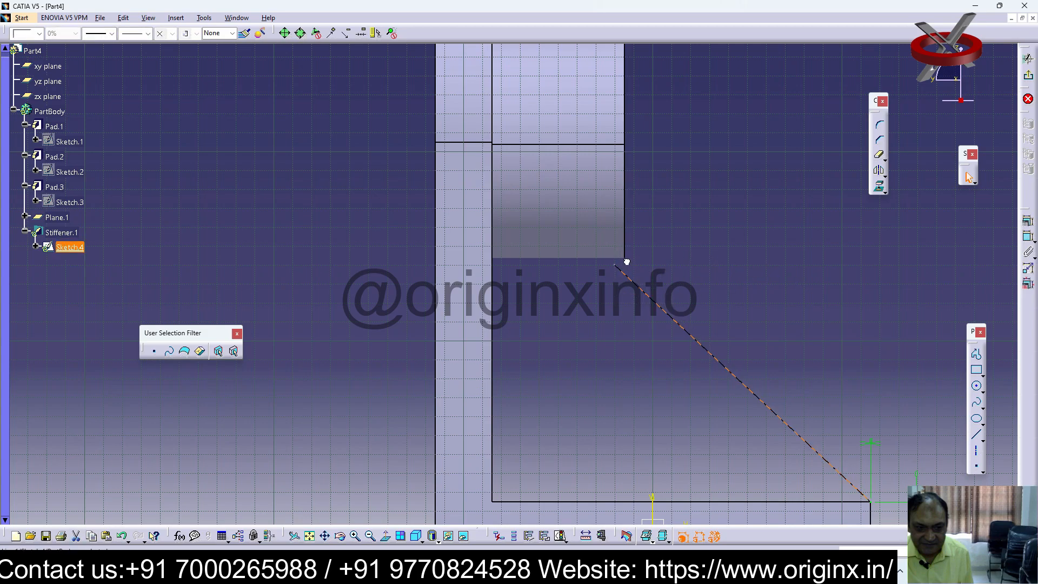
click(652, 248)
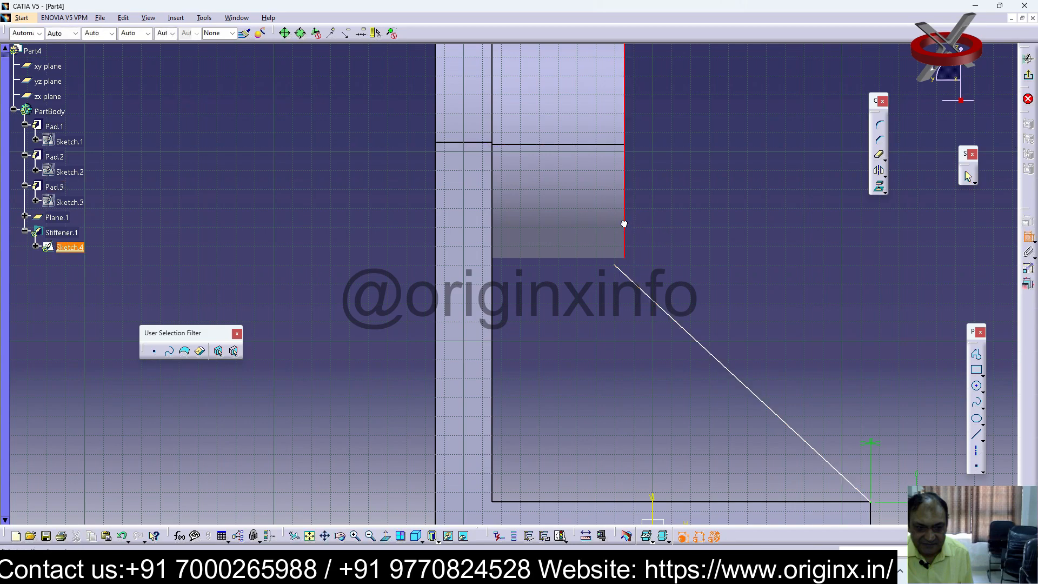
double_click(620, 266)
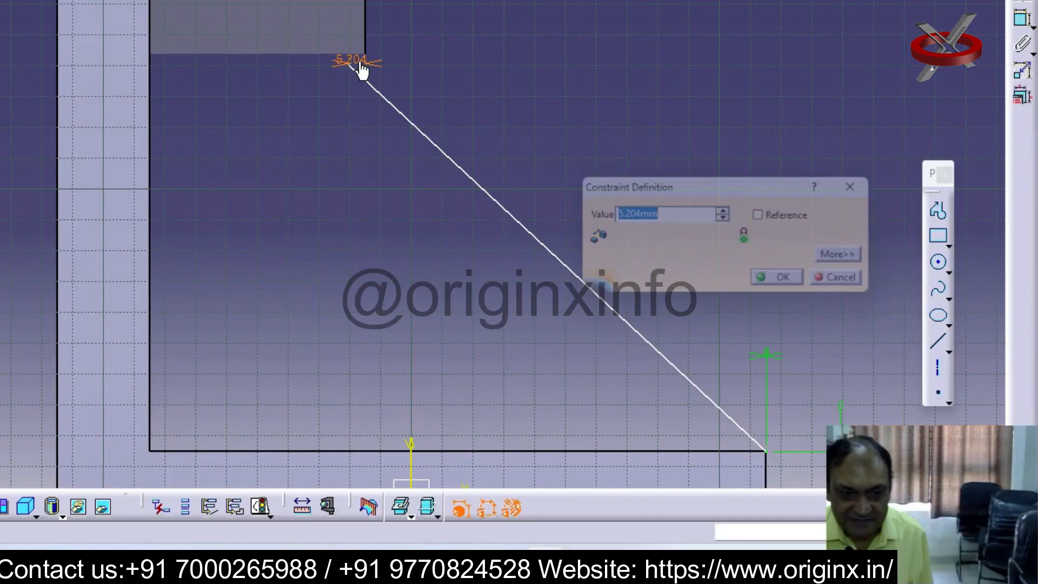
text(0)
key(Return)
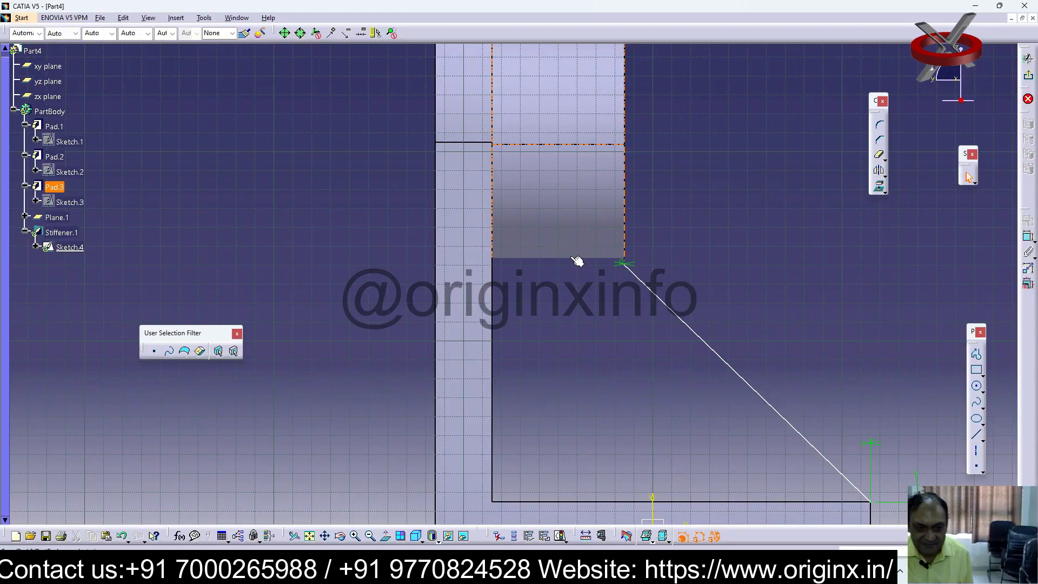
click(625, 227)
click(631, 270)
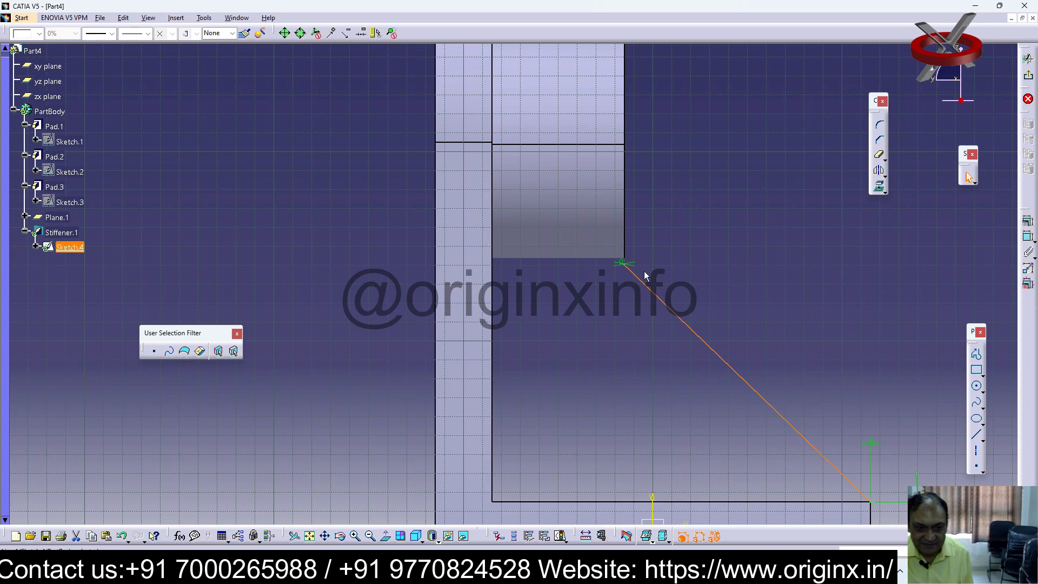
Exit the rib sketch and check where the updated stiffener meets the boss
click(1029, 77)
mouse_move(695, 264)
middle_down()
mouse_move(598, 321)
mouse_move(694, 276)
middle_up()
scroll(694, 276, down, 3)
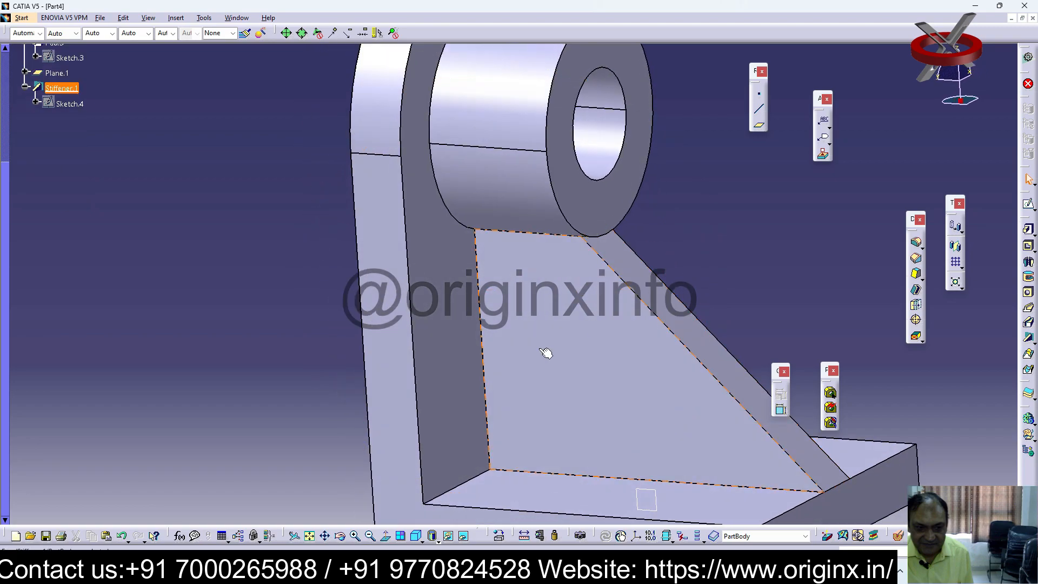
click(370, 536)
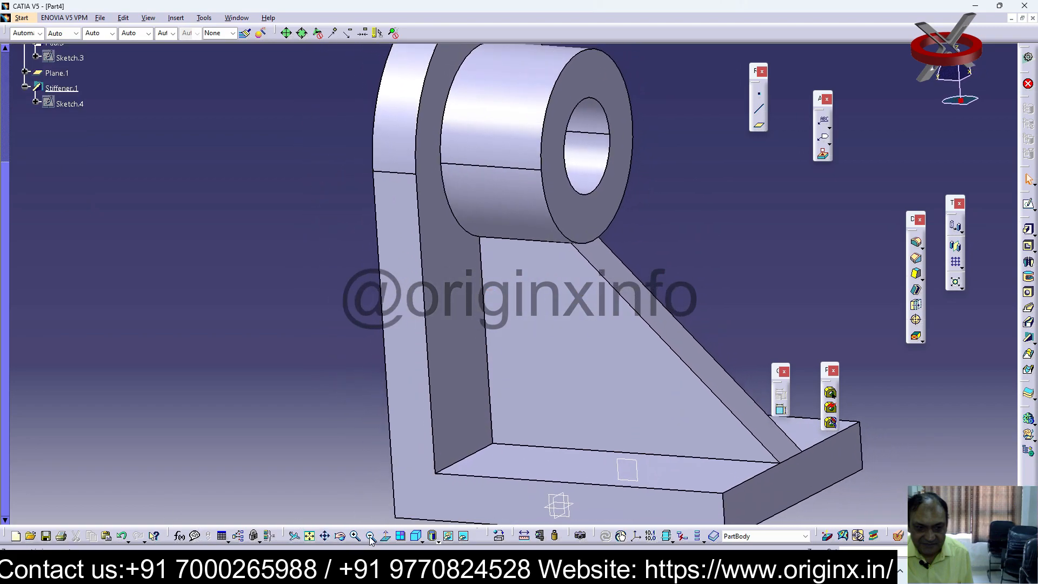
middle_drag(479, 336, 303, 303)
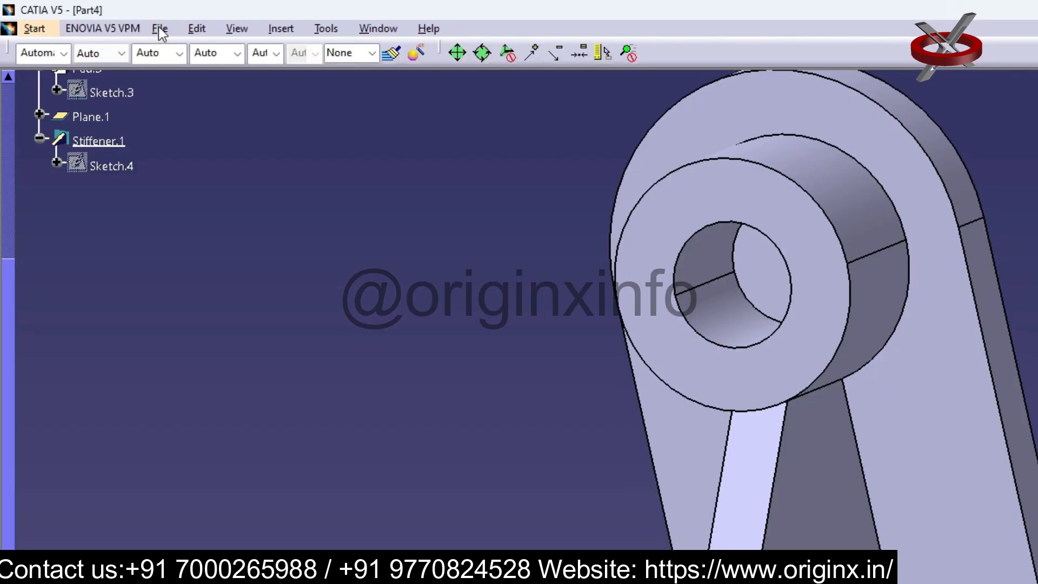
Save the part as 28 in the catia tutorials folder
click(100, 18)
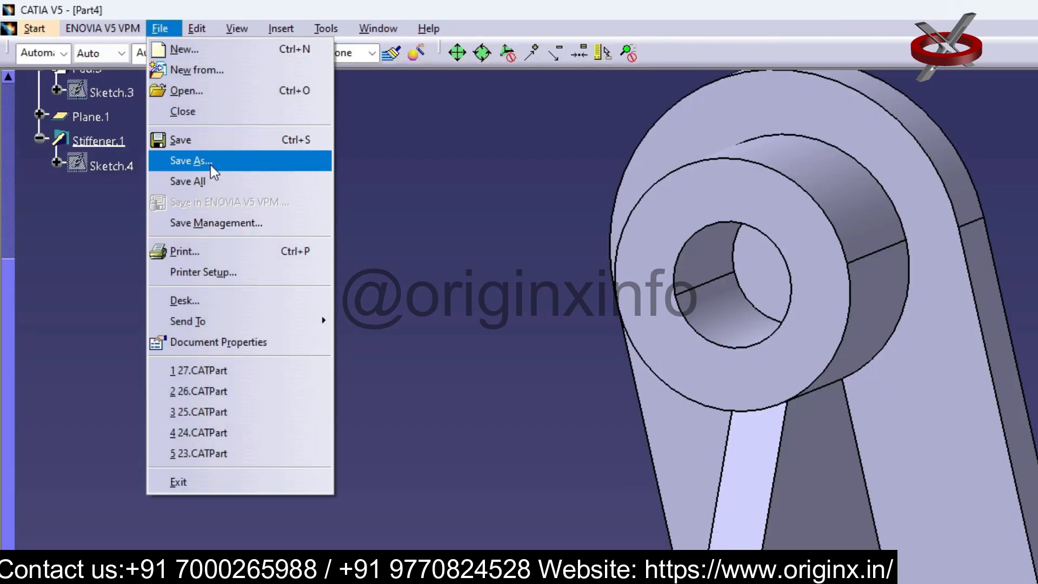
click(192, 160)
text(2)
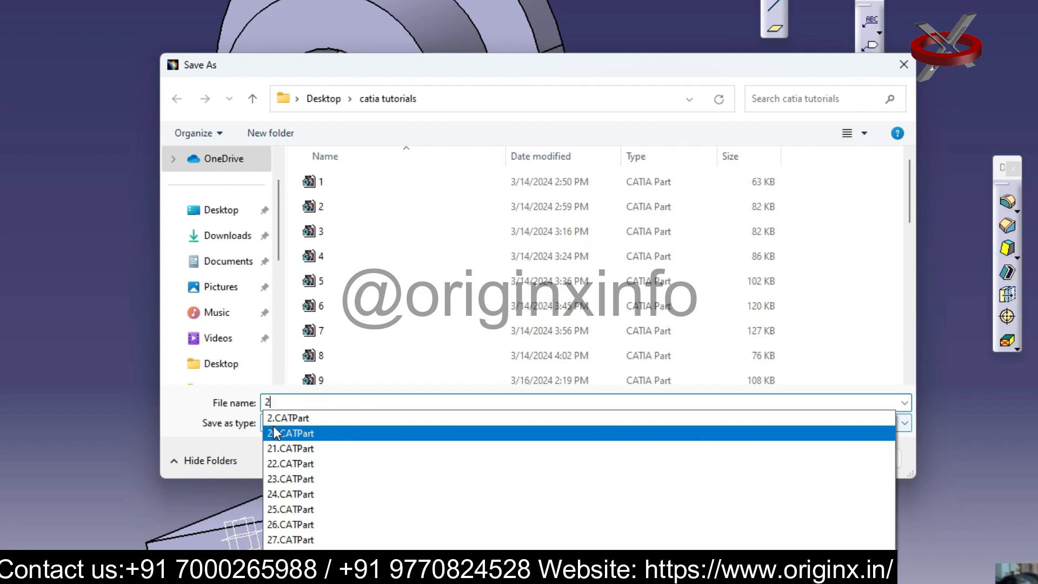
text(8)
key(Return)
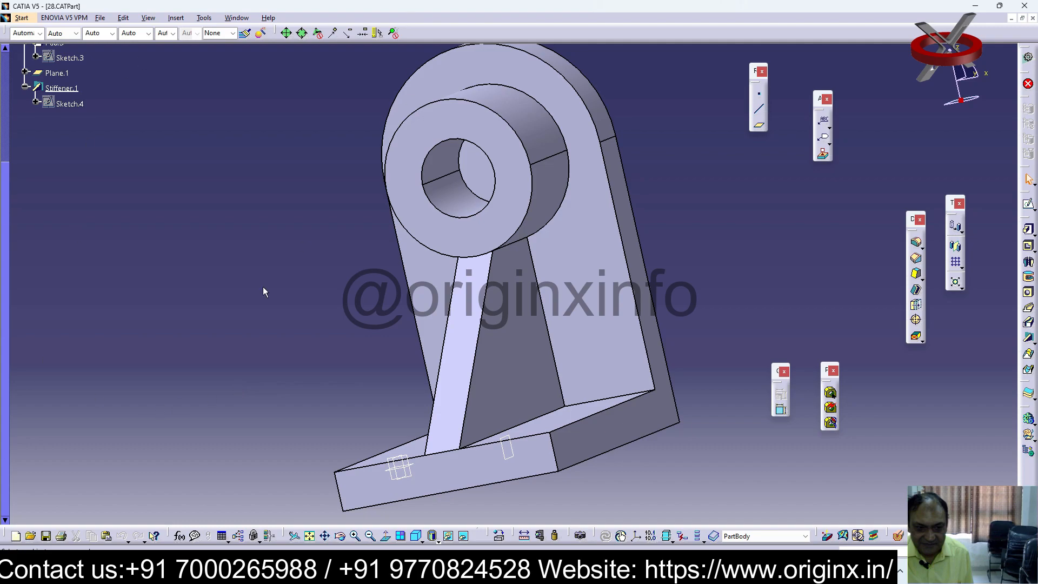
Examine the bracket's base, upright, hollow boss and stiffener from several angles
middle_drag(271, 324, 107, 303)
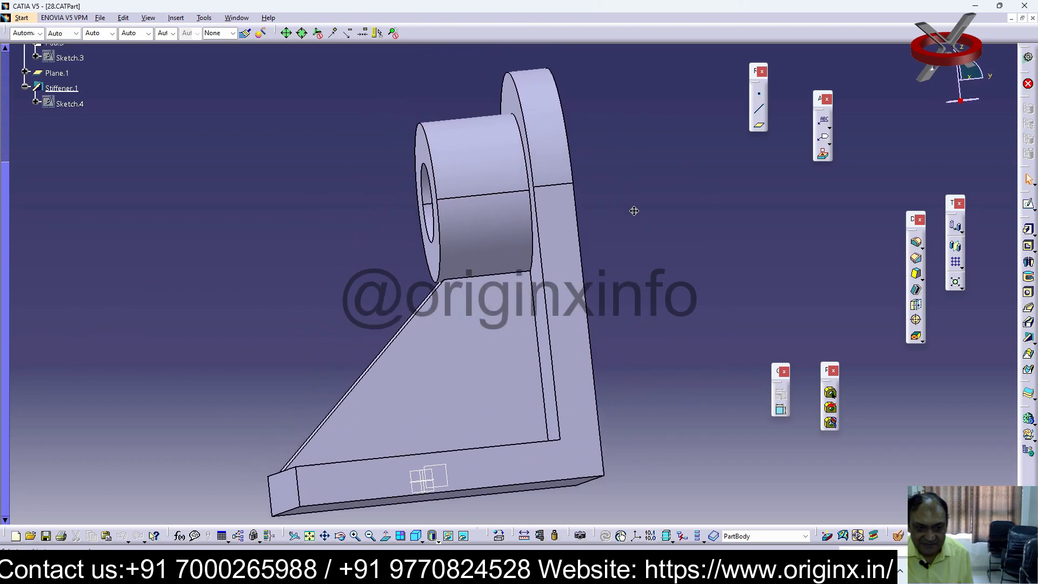
middle_drag(633, 201, 637, 207)
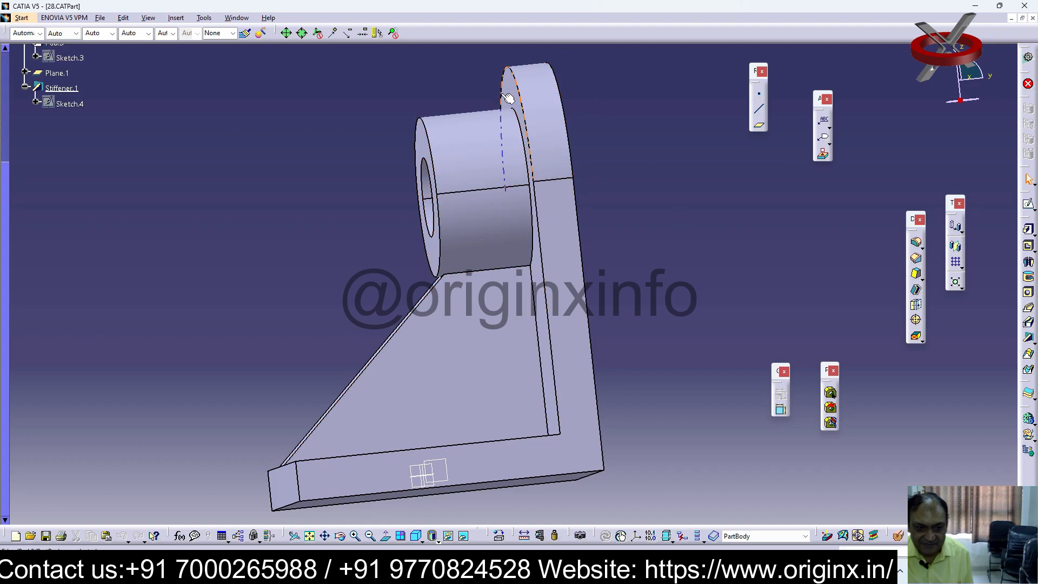
middle_drag(567, 295, 591, 349)
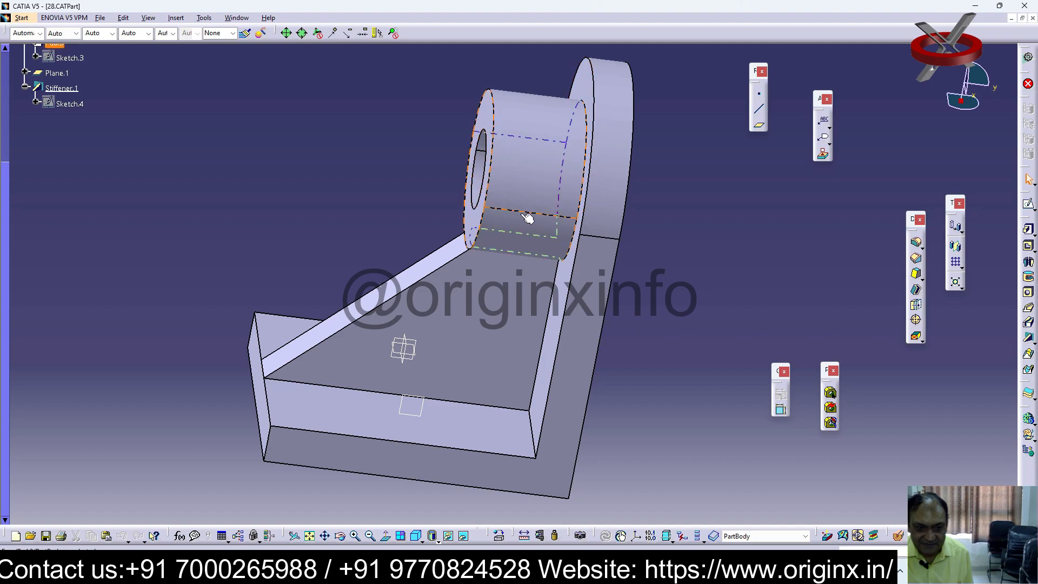
right_click(489, 375)
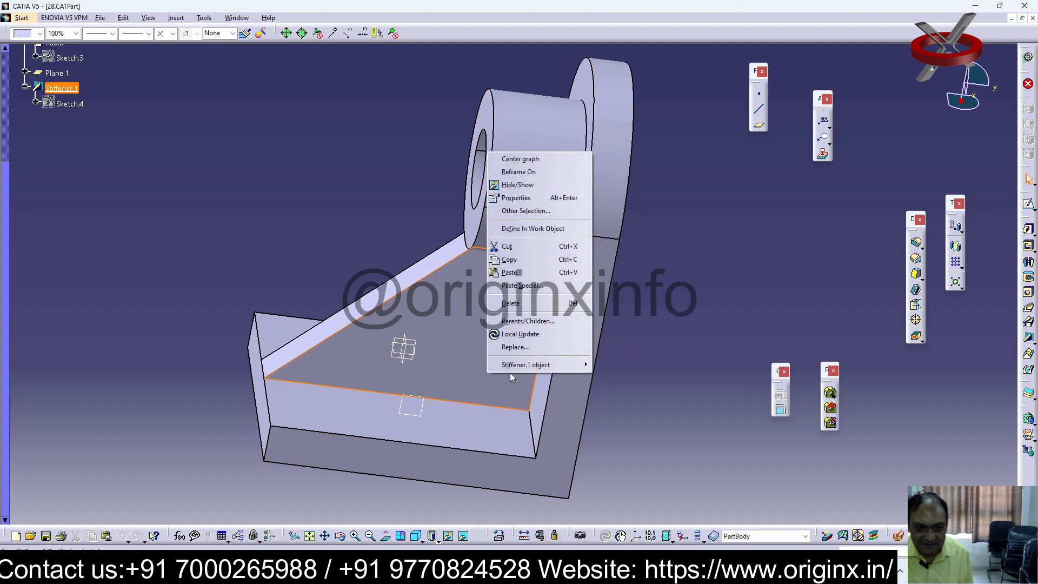
click(752, 244)
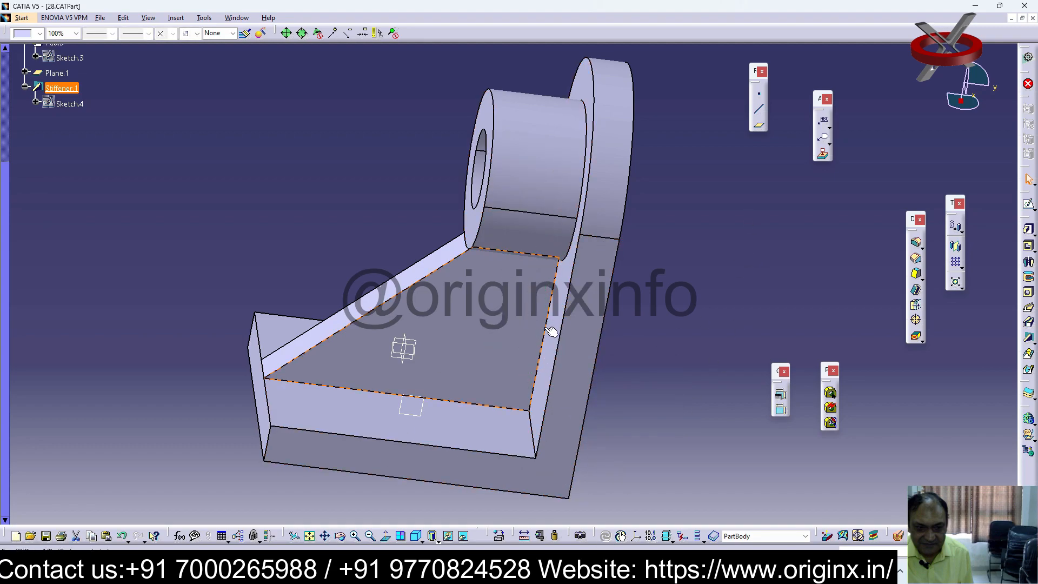
scroll(361, 449, down, 3)
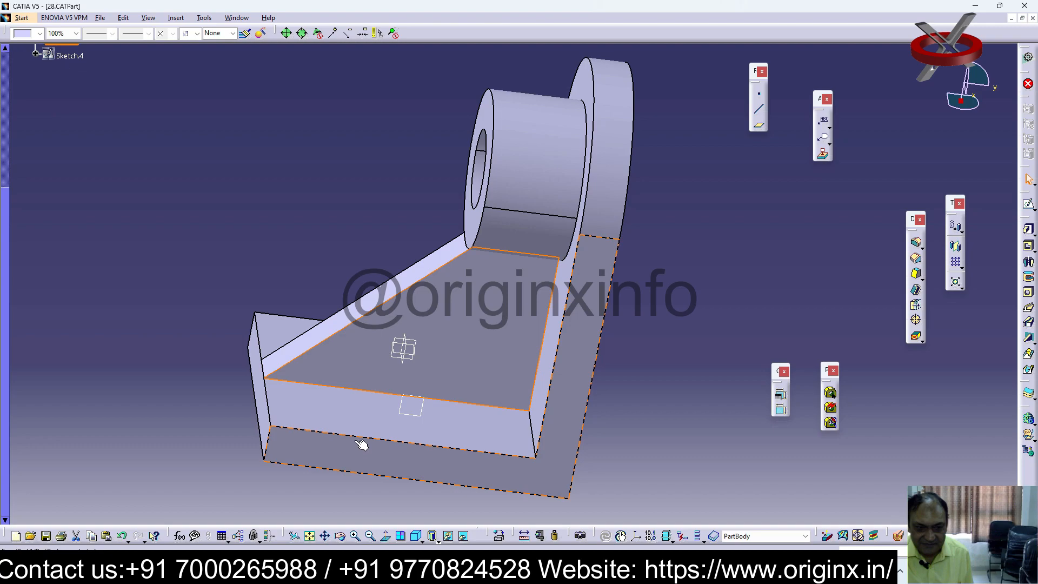
middle_drag(363, 443, 575, 453)
middle_drag(232, 117, 252, 472)
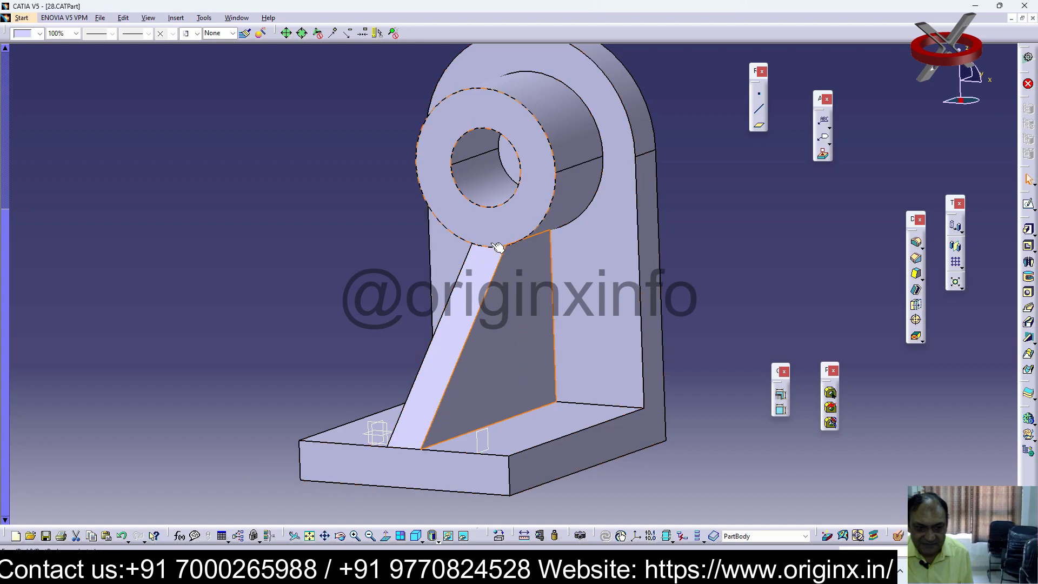
click(482, 355)
middle_drag(635, 217, 635, 251)
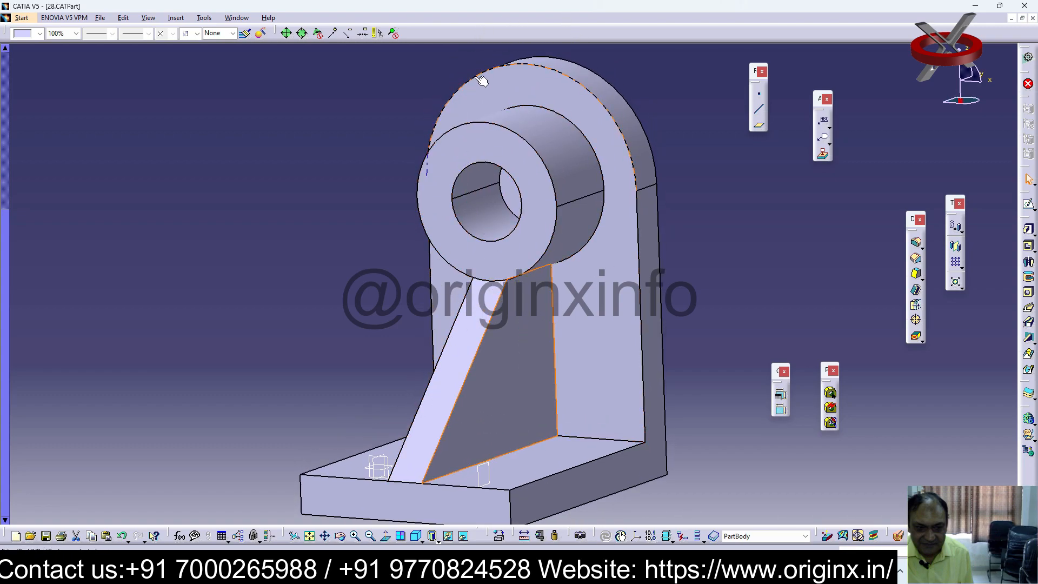
right_click(500, 206)
click(786, 231)
right_click(553, 204)
click(793, 230)
click(368, 535)
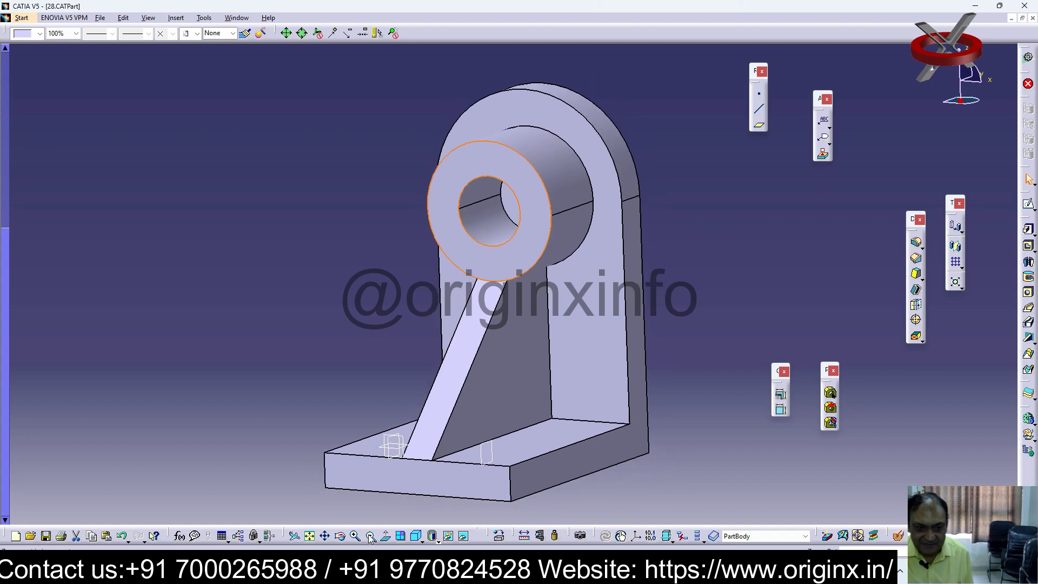
middle_drag(362, 156, 502, 373)
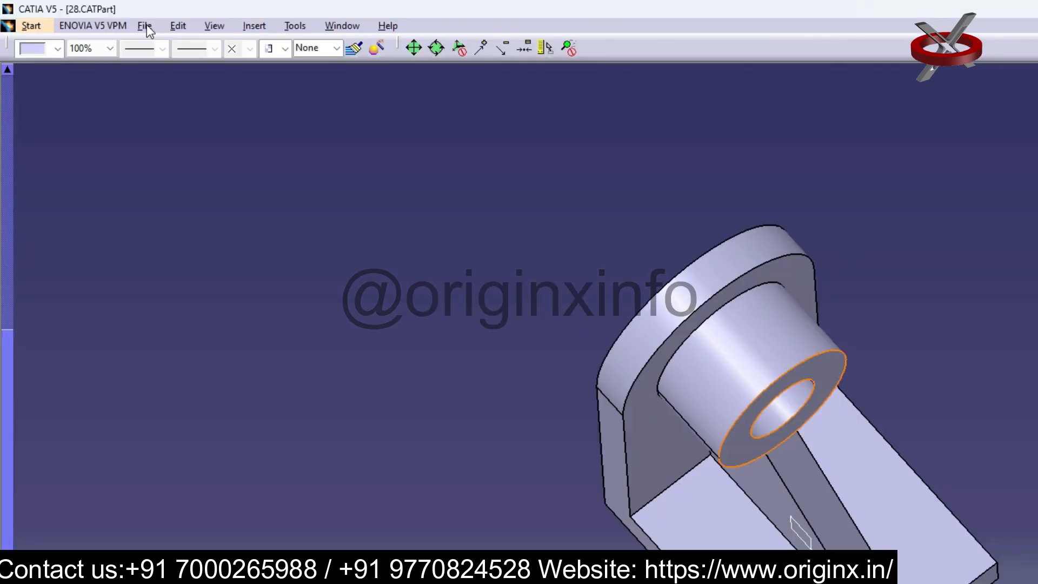
Create a new part document, keeping the default part name and hybrid design enabled
click(100, 18)
click(109, 30)
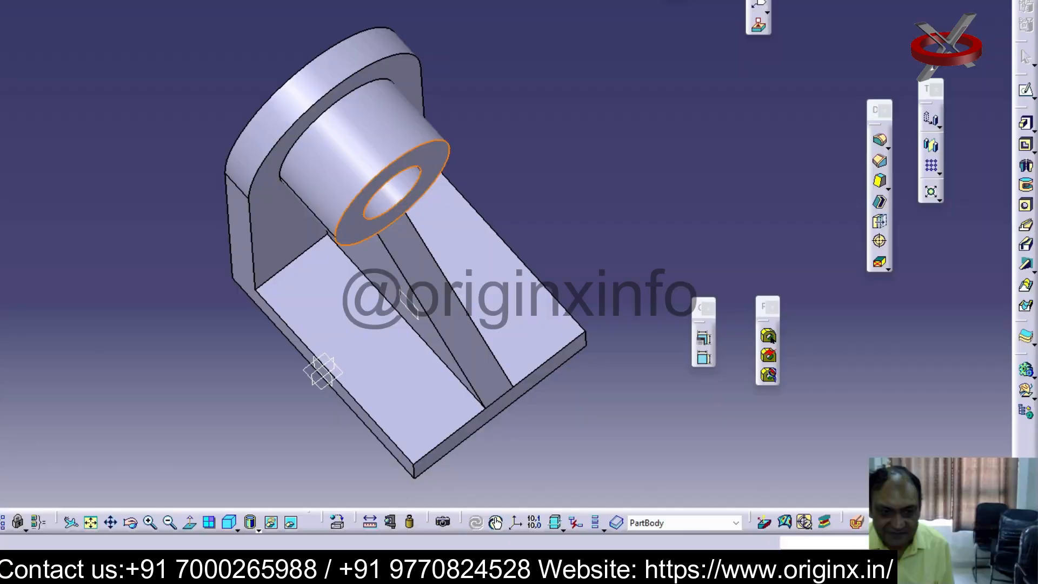
click(909, 262)
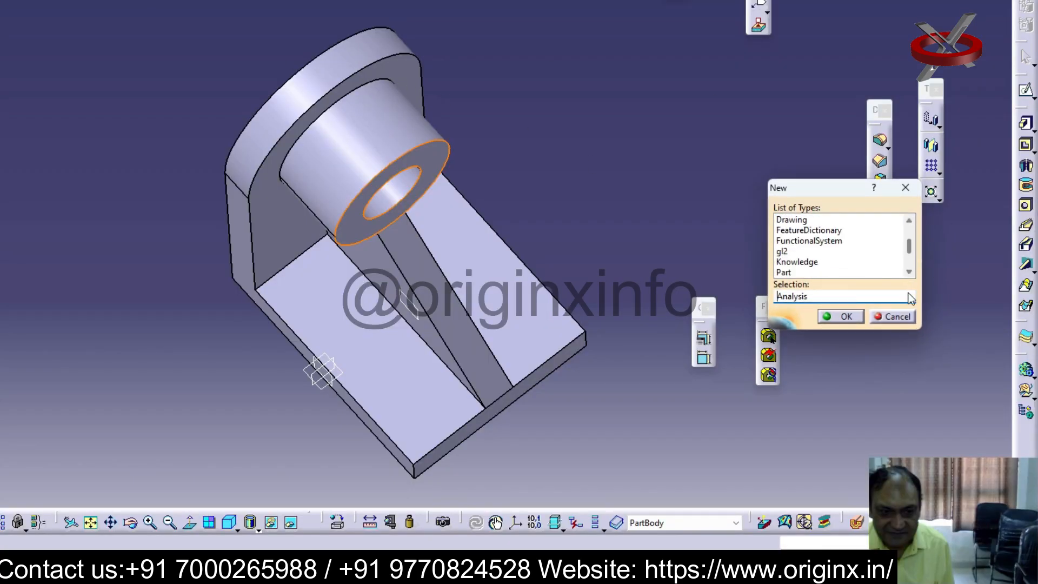
click(784, 273)
click(847, 318)
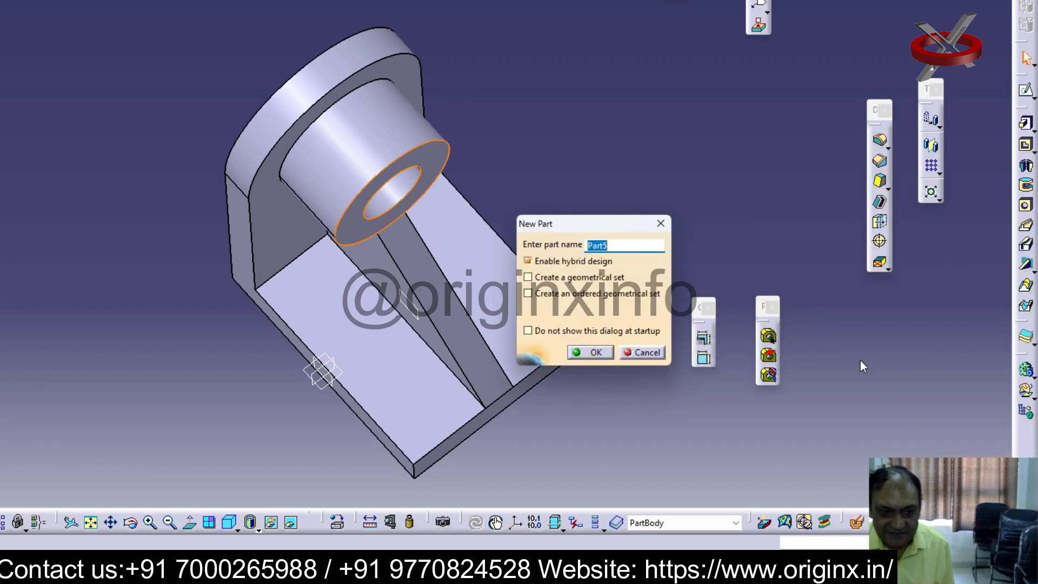
click(598, 357)
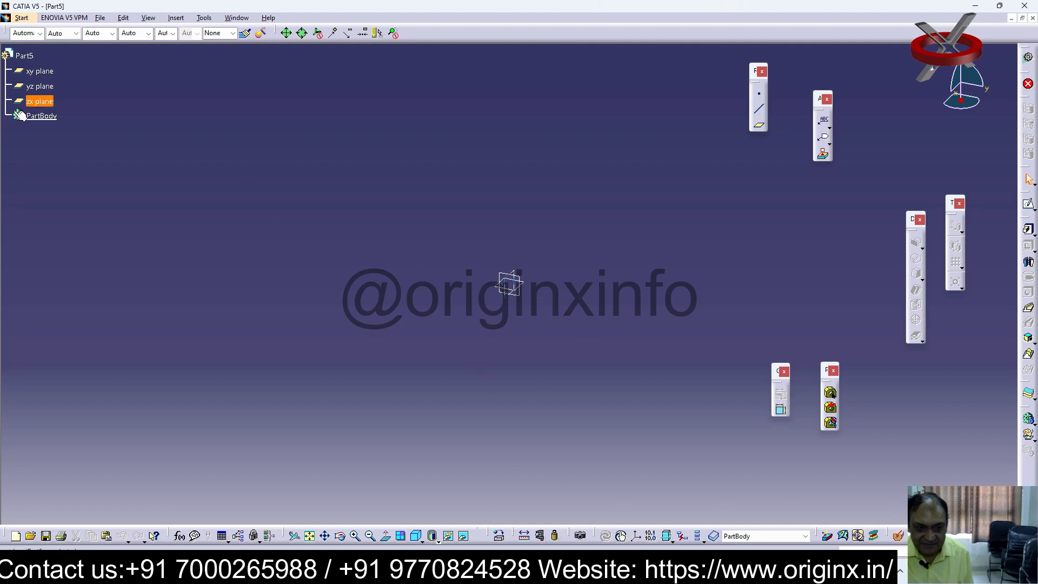
Start a sketch on the yz plane and draw a rectangle about 160 by 70 mm around the origin
click(54, 88)
click(1028, 204)
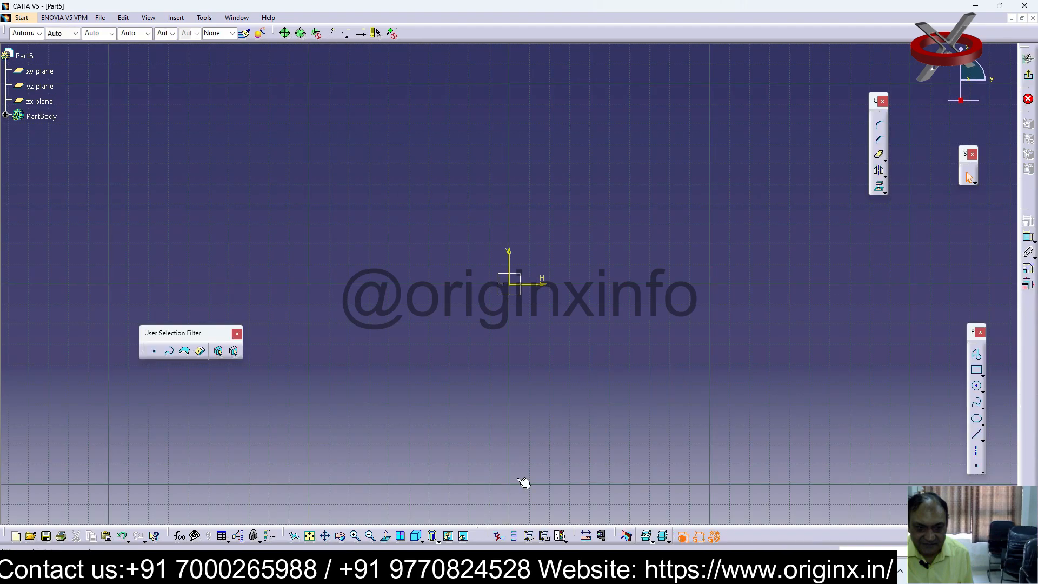
click(976, 370)
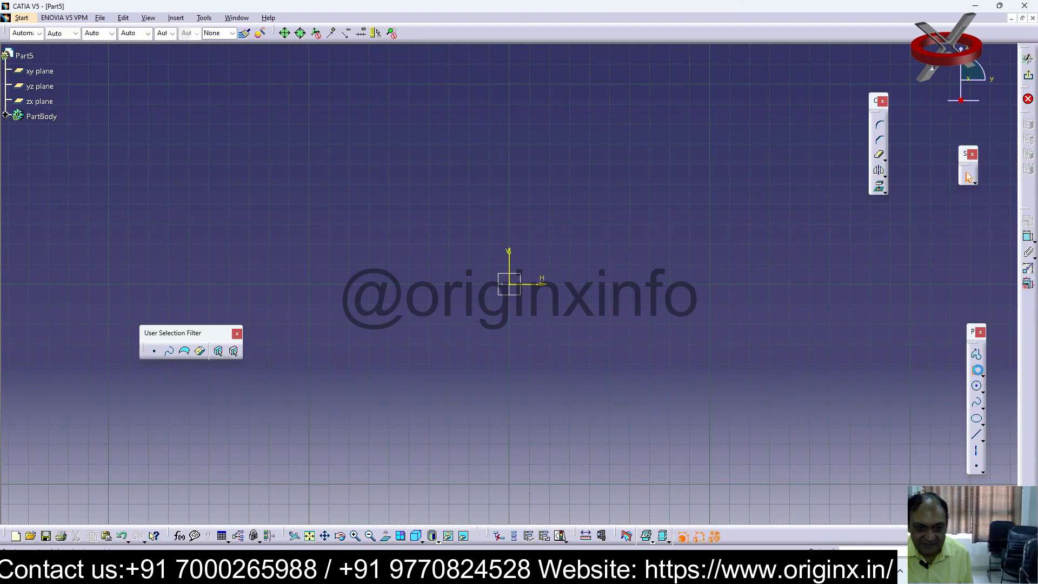
click(370, 245)
click(690, 384)
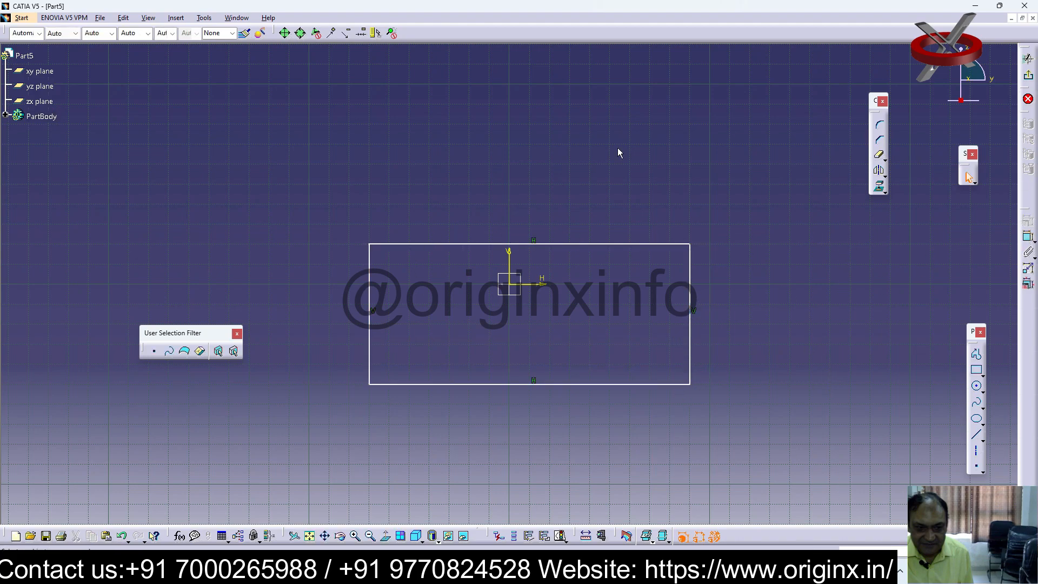
Dimension the rectangle's upper edge and set its width to 180 mm
drag(604, 244, 595, 244)
click(1028, 236)
click(543, 218)
double_click(544, 218)
text(180)
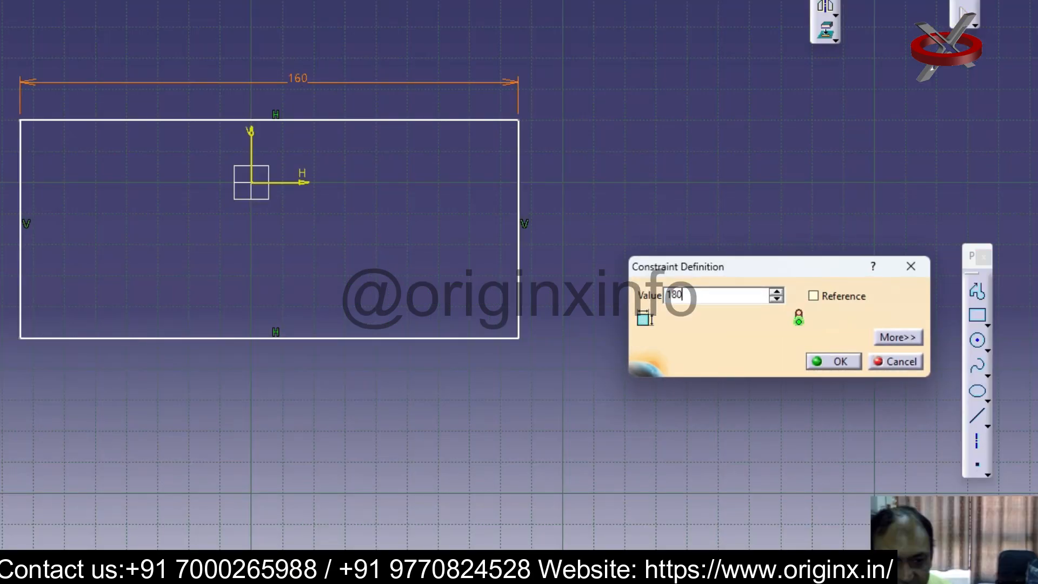
key(Return)
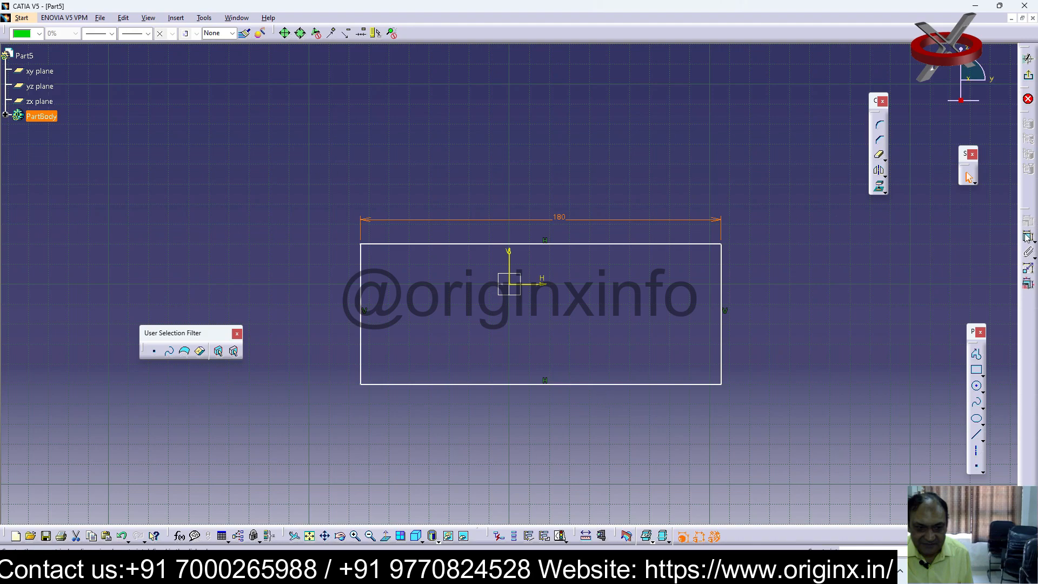
Dimension the rectangle's vertical side and set its height to 88 mm
click(725, 296)
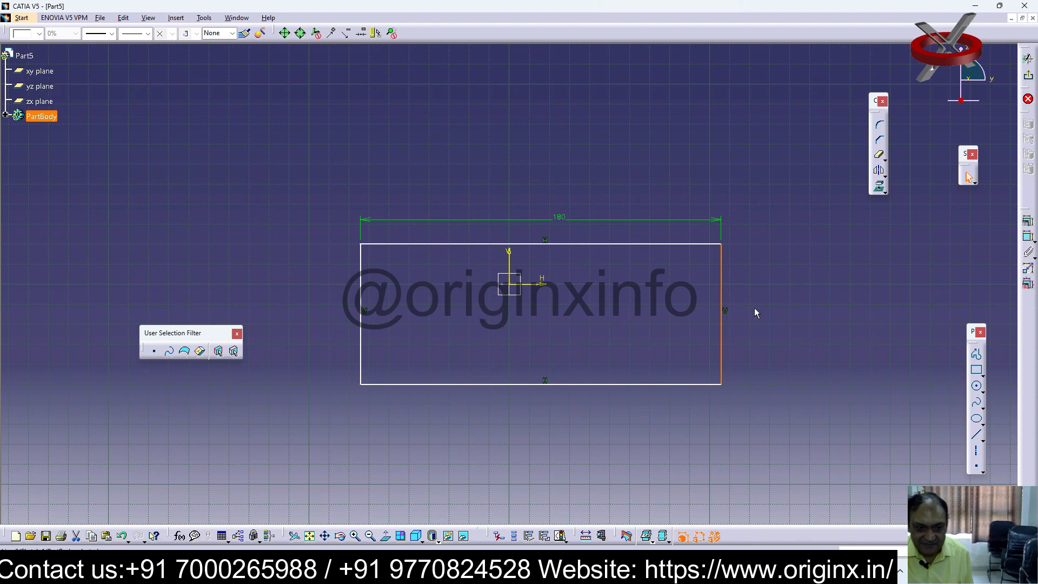
click(758, 311)
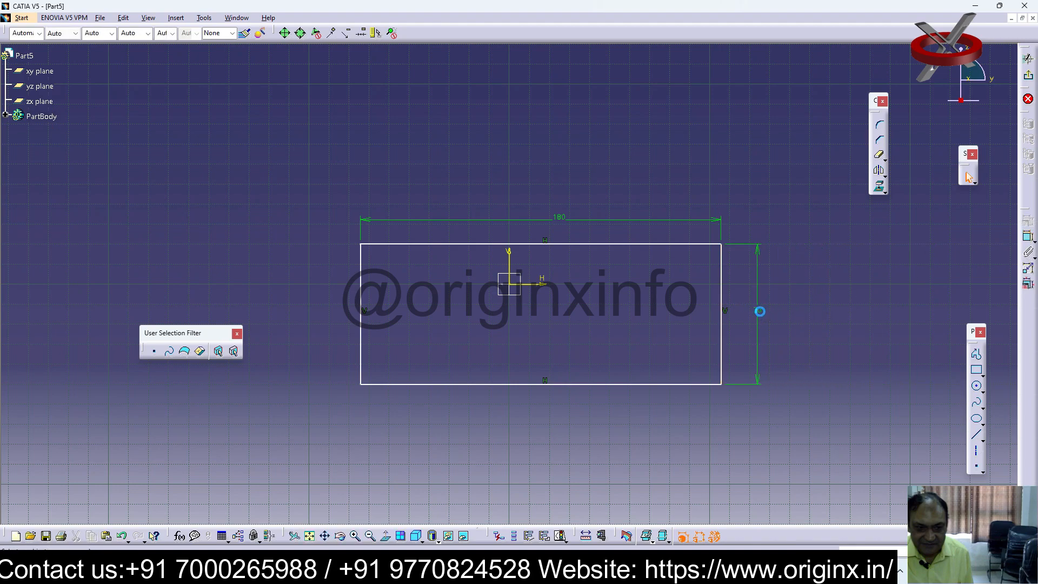
double_click(764, 312)
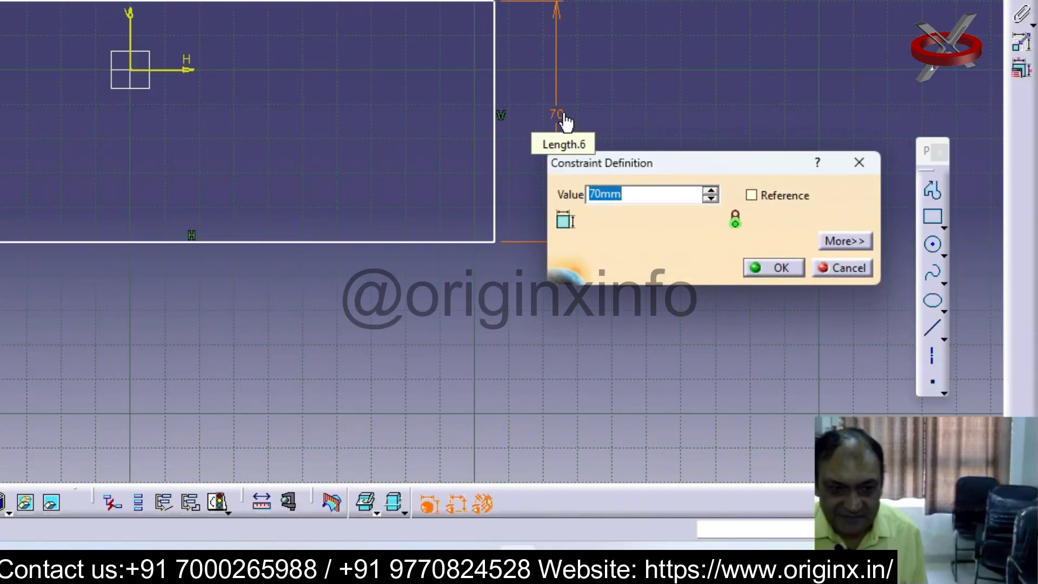
text(998)
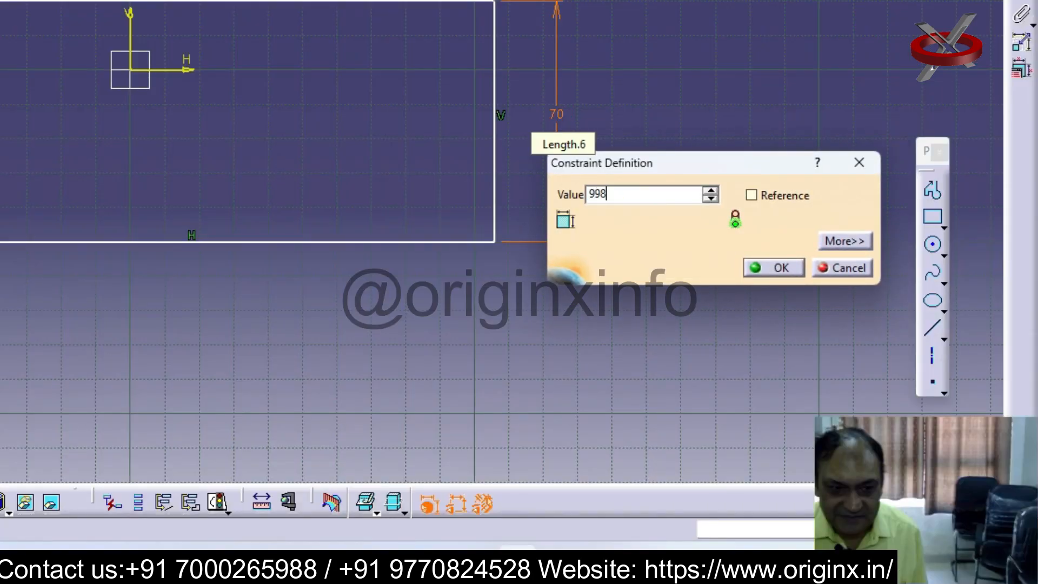
key(BackSpace)
key(BackSpace)
text(98)
key(Return)
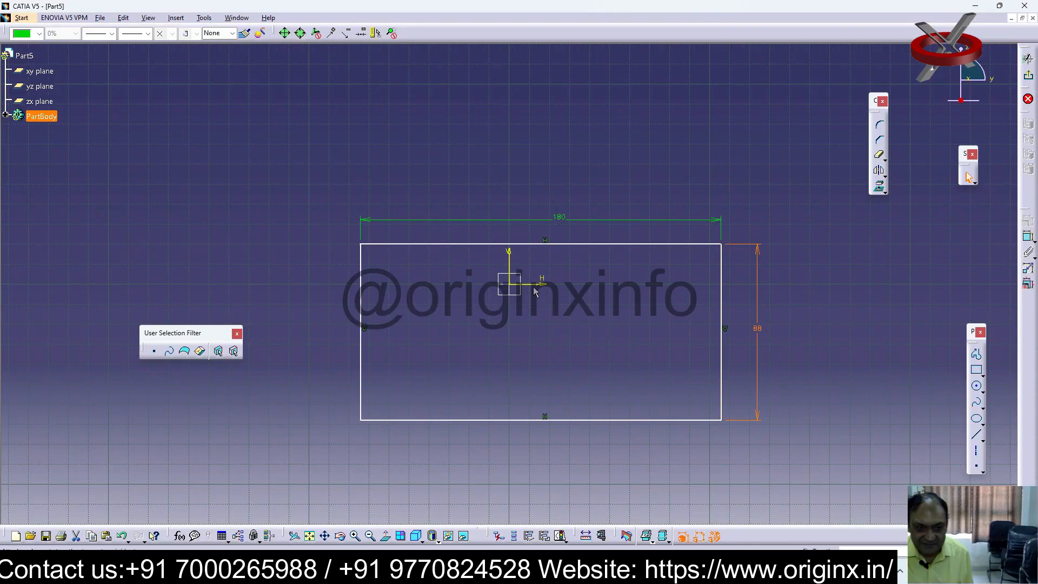
Dimension the rectangle's upper edge from the horizontal axis and set the distance to 44 mm
click(583, 244)
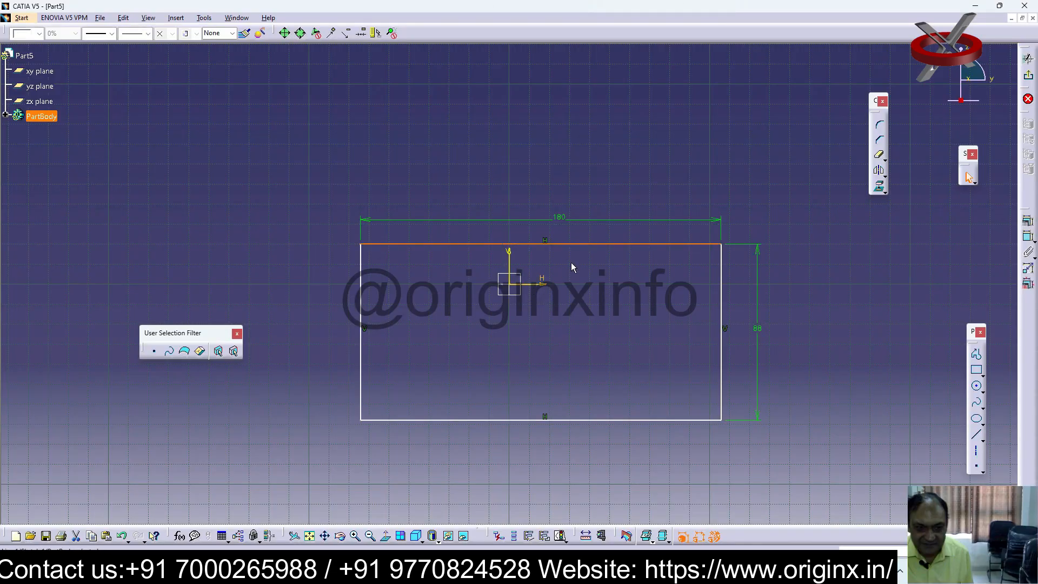
click(1028, 236)
click(543, 283)
click(552, 274)
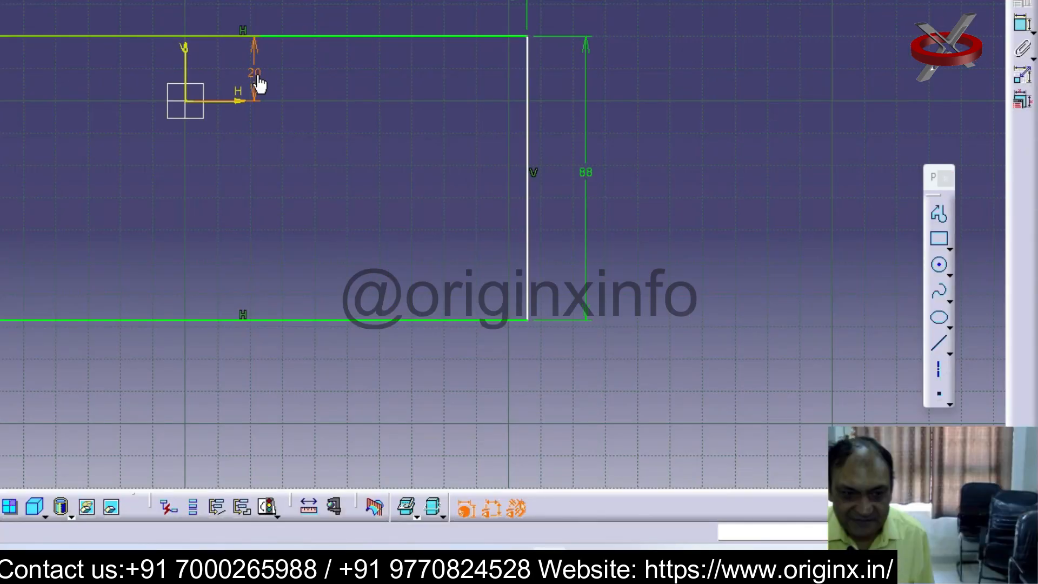
double_click(259, 84)
text(44)
key(Return)
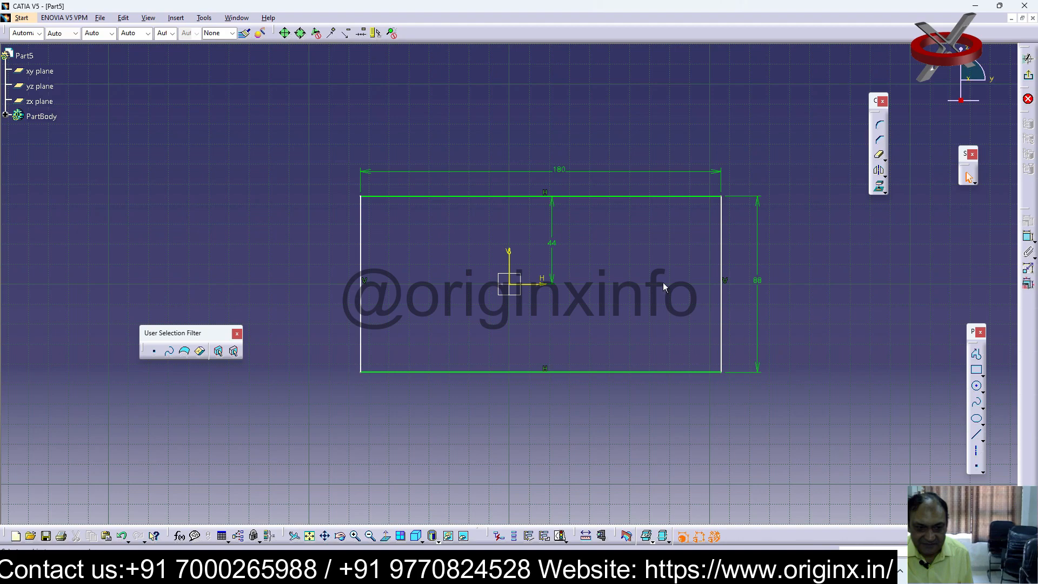
Dimension the rectangle's right side from the vertical axis and set the distance to 90 mm
click(1027, 237)
click(726, 251)
click(656, 270)
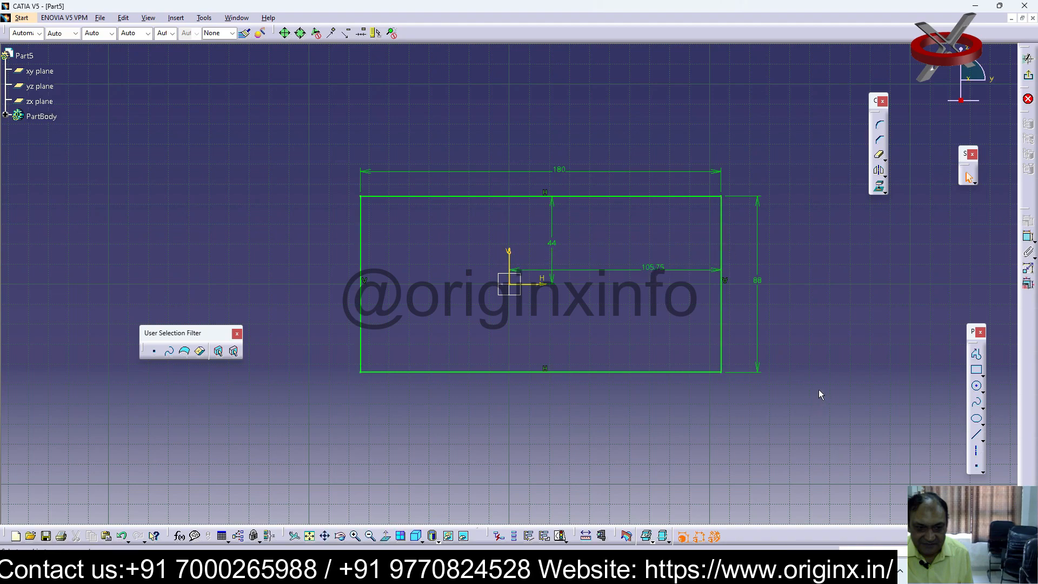
double_click(649, 269)
text(90)
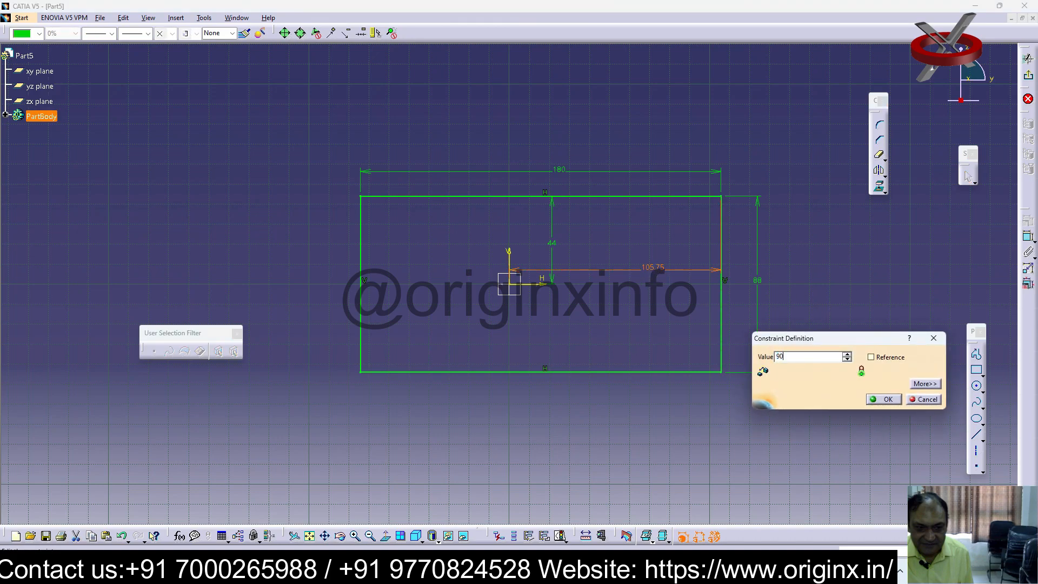
key(Return)
click(867, 280)
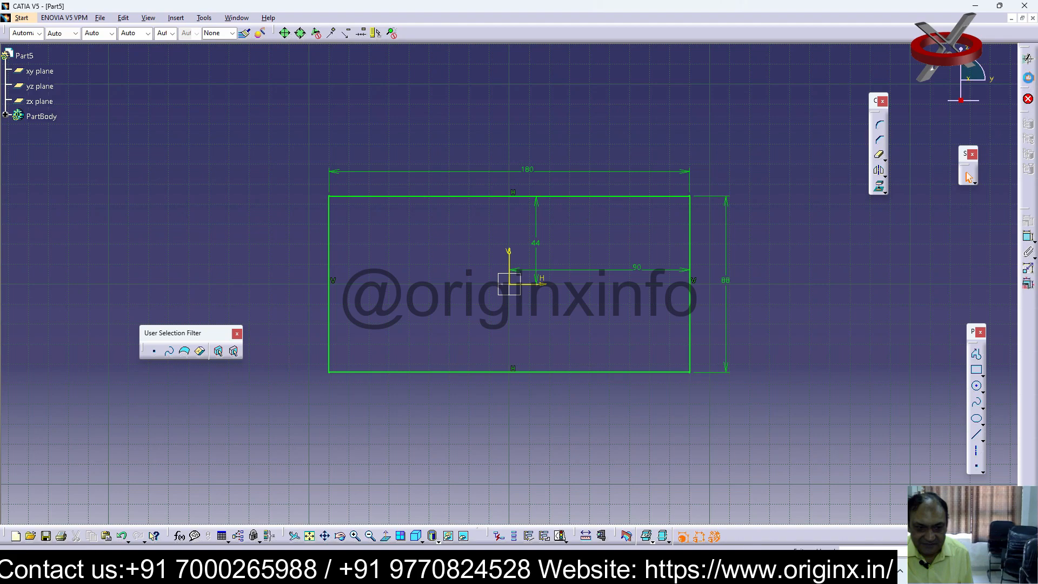
Exit the sketch and pad the rectangle to a length of 70 mm
click(1028, 77)
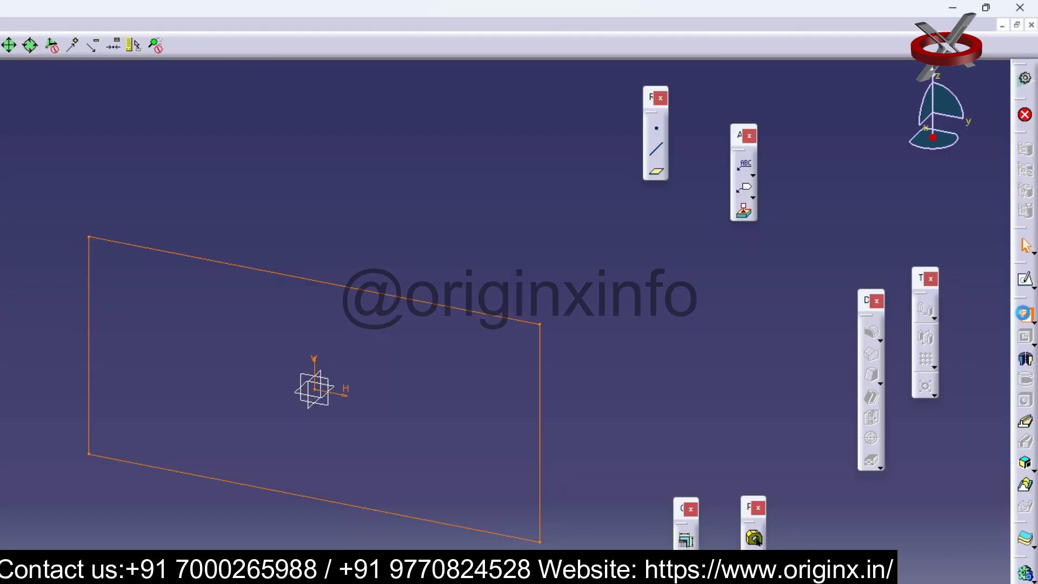
click(1025, 313)
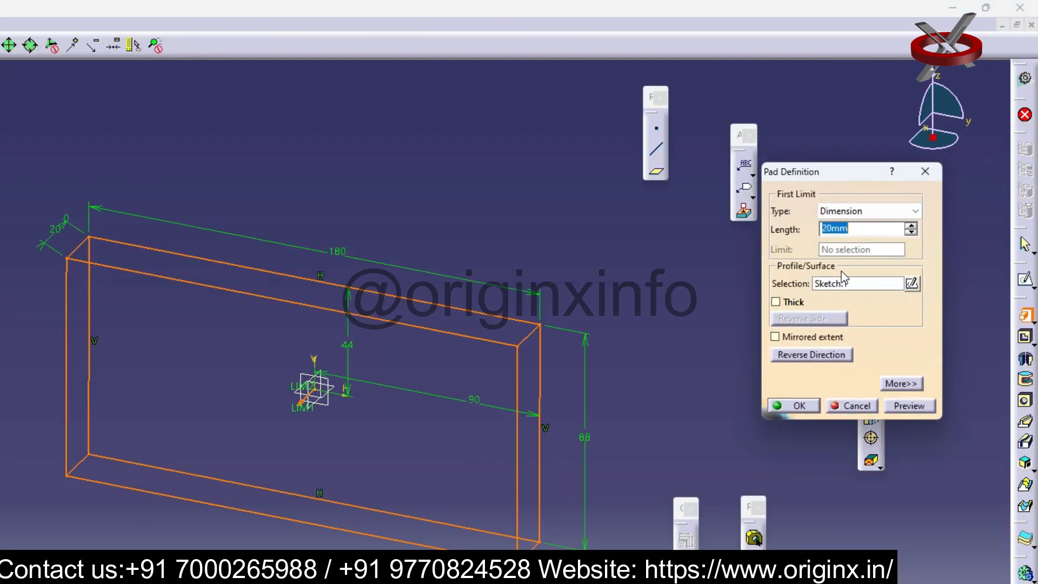
text(70)
key(Return)
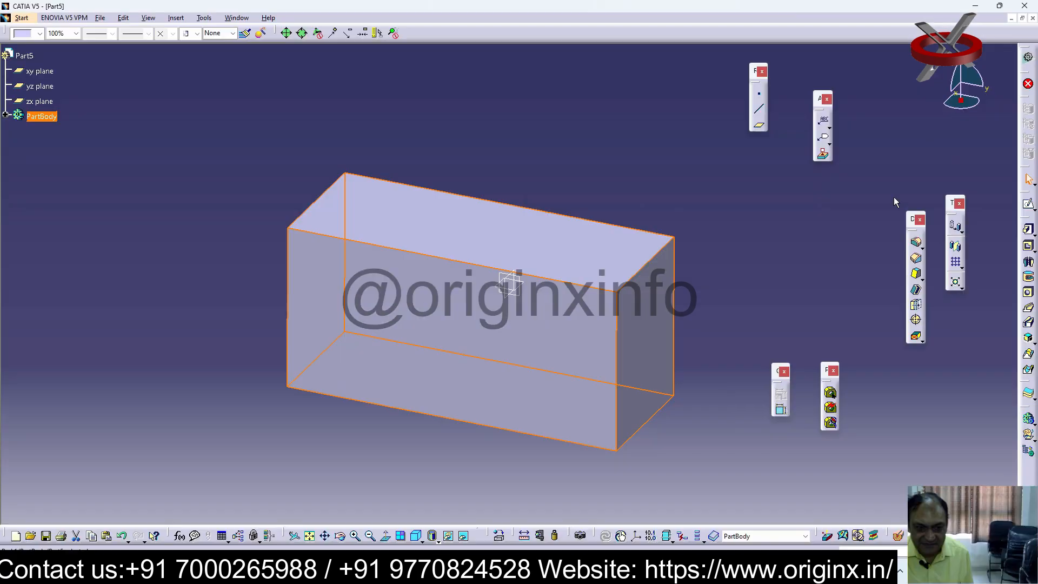
Start a sketch on the block's front face and draw a circle about 40 mm in diameter, centred on the vertical axis near the lower edge
click(632, 451)
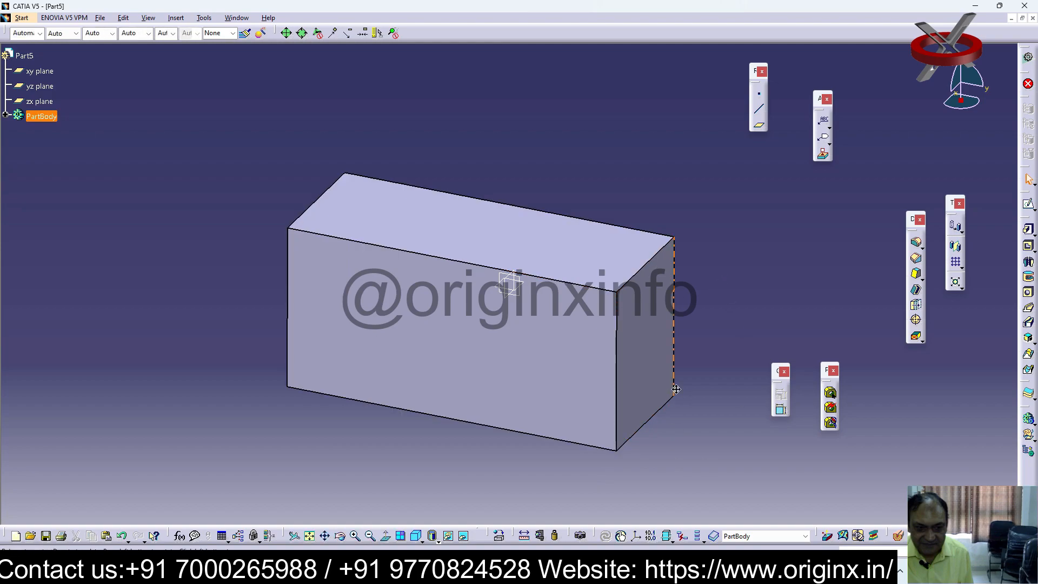
middle_drag(676, 390, 753, 337)
click(532, 339)
click(1033, 210)
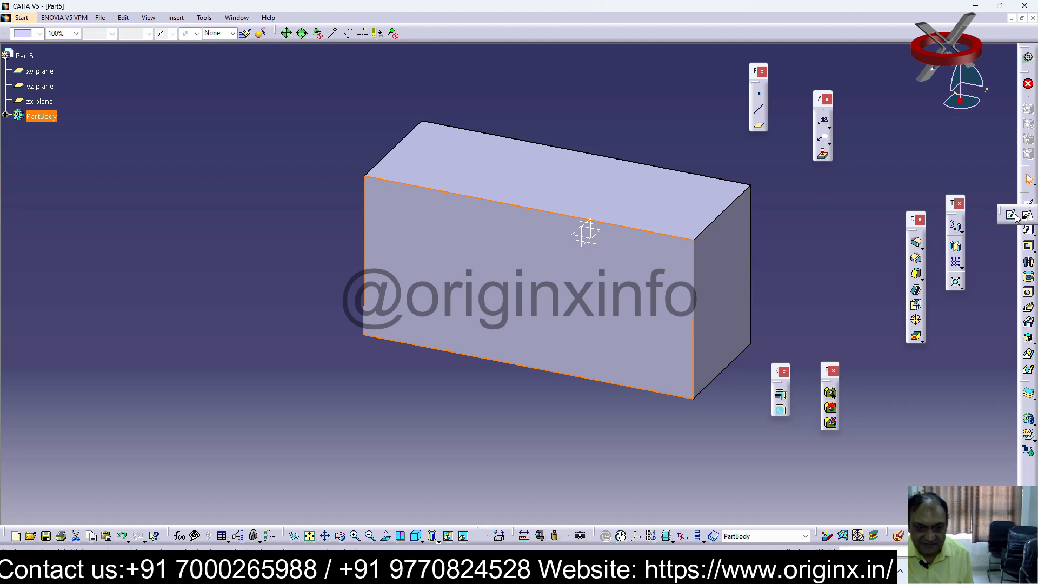
click(1013, 218)
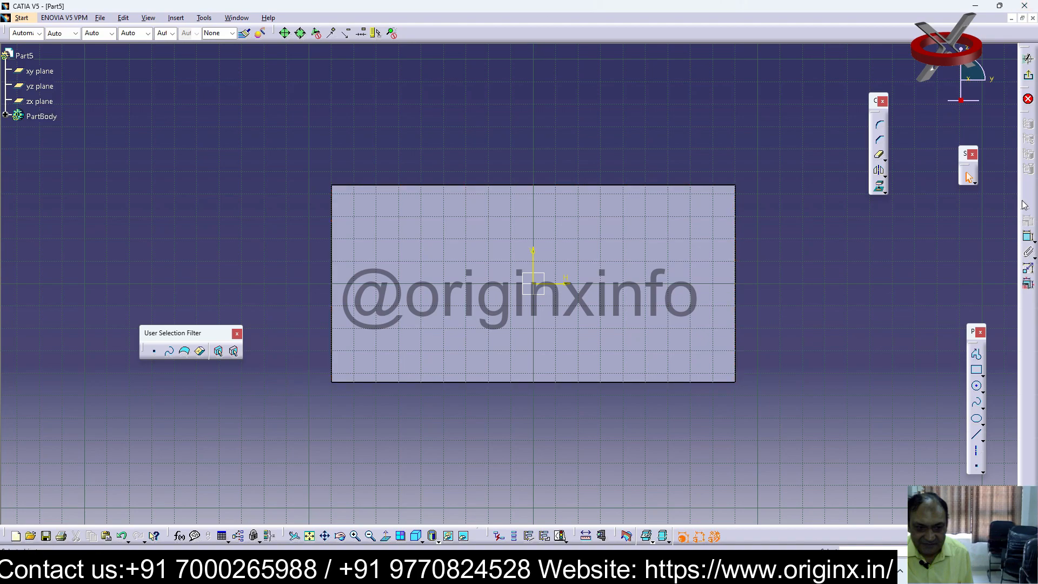
click(977, 387)
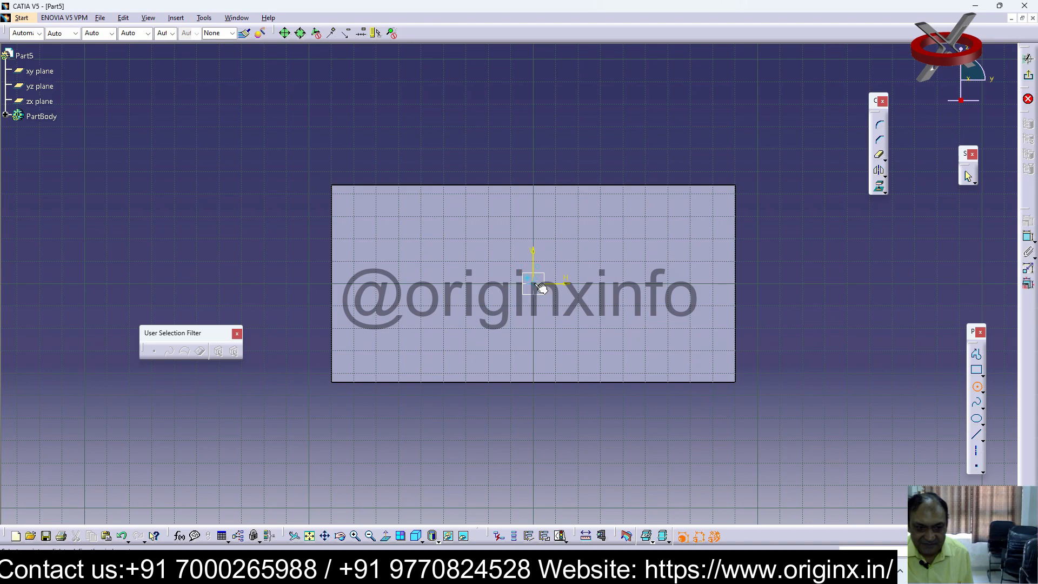
click(533, 375)
click(578, 372)
Dimension the circle and set its diameter to 80 mm
click(1028, 236)
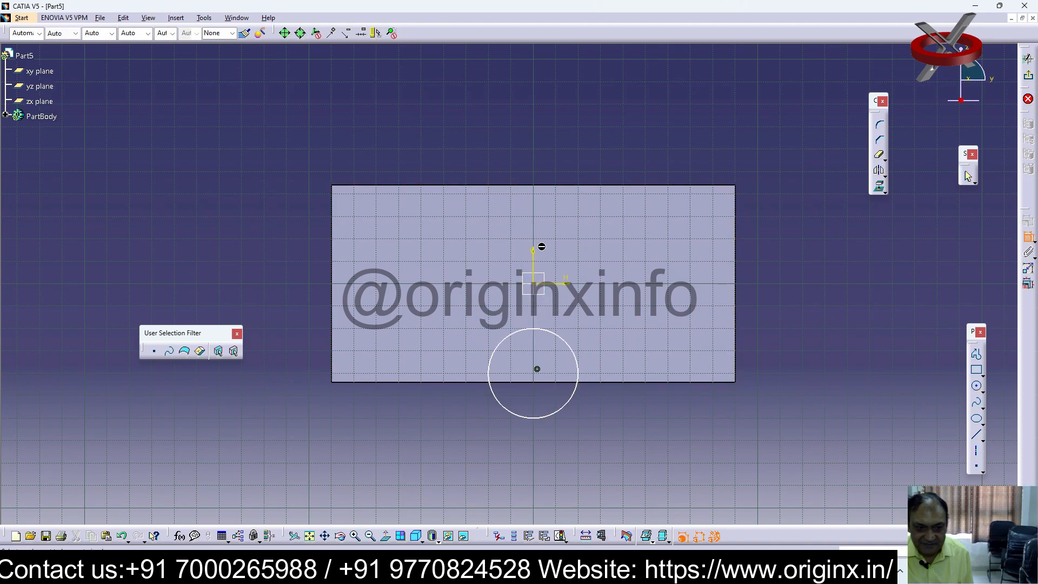
click(565, 340)
click(614, 319)
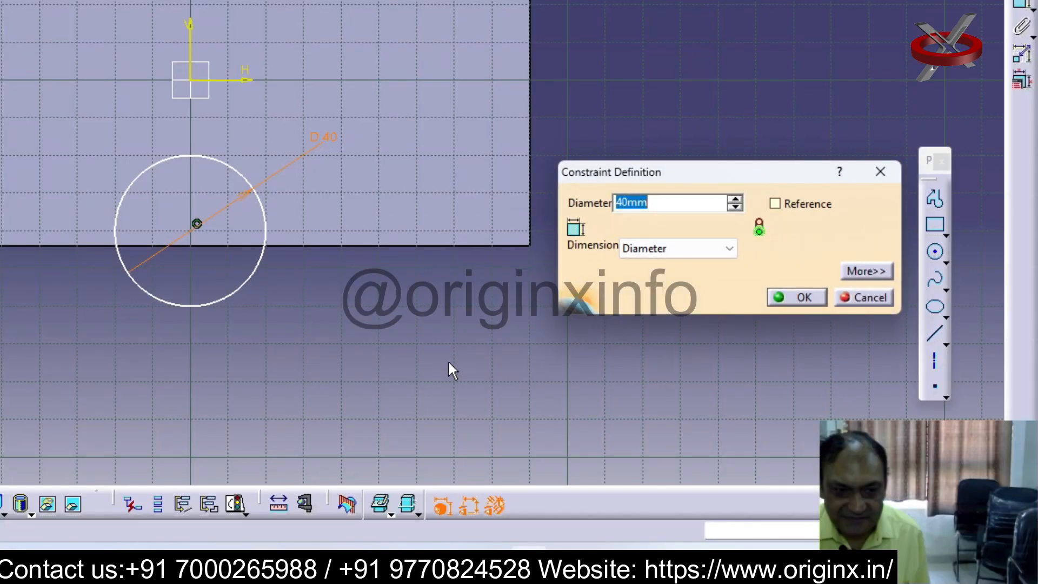
text(80)
key(Return)
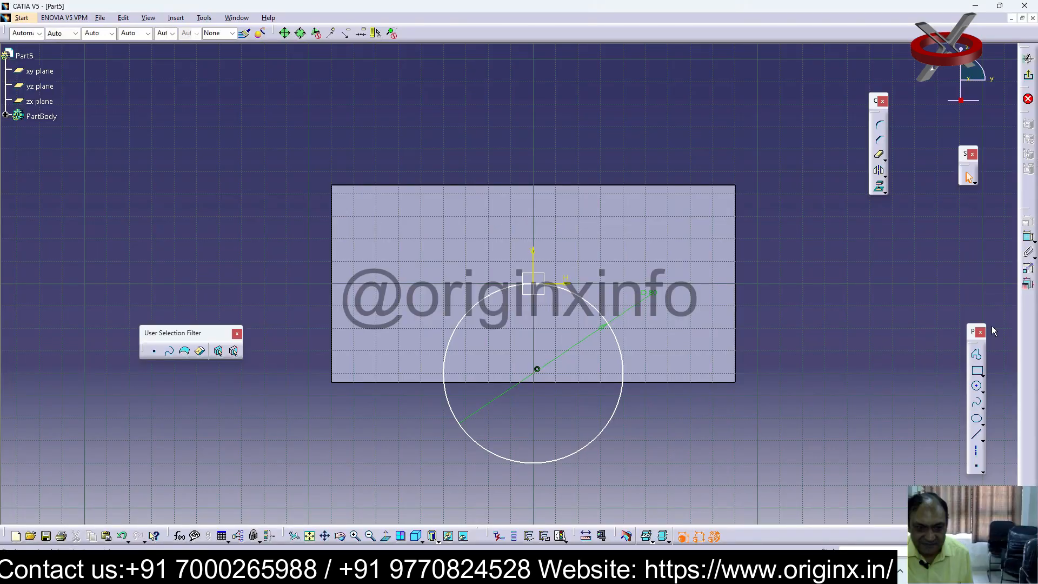
Exit the sketch and pocket the circle through the block with the Up to last limit
click(1028, 75)
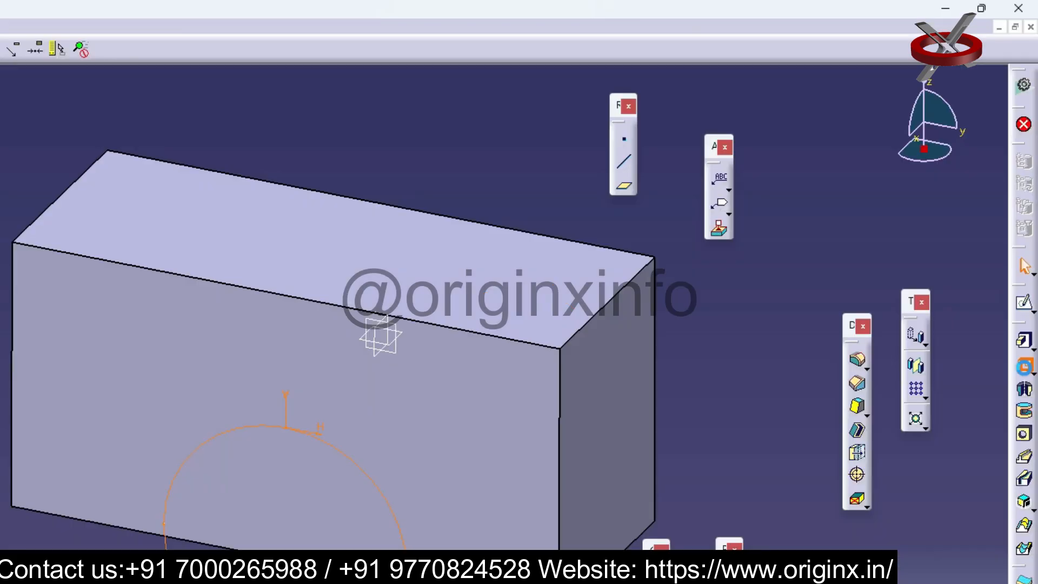
click(1029, 248)
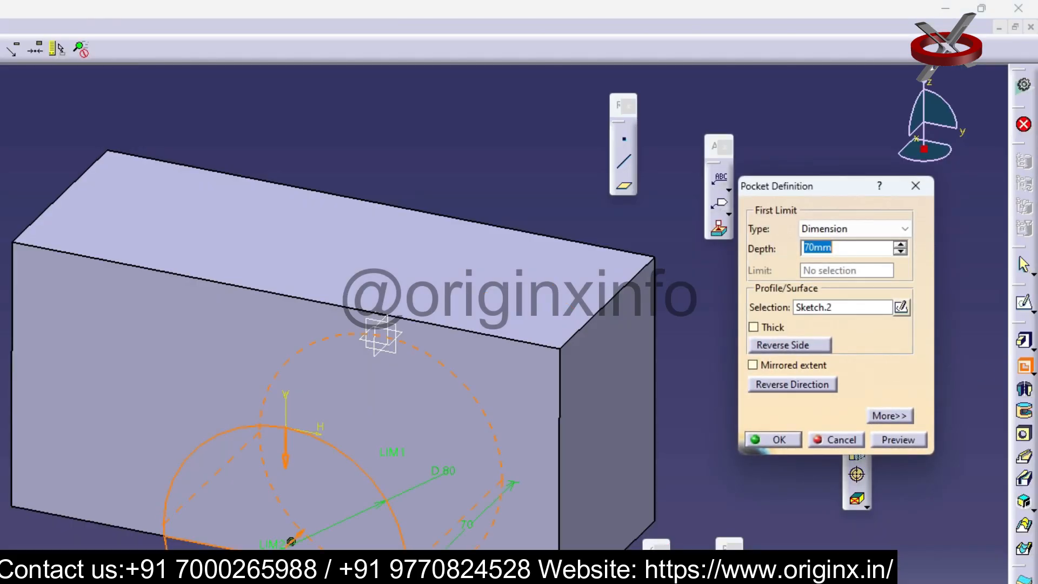
click(903, 230)
click(824, 262)
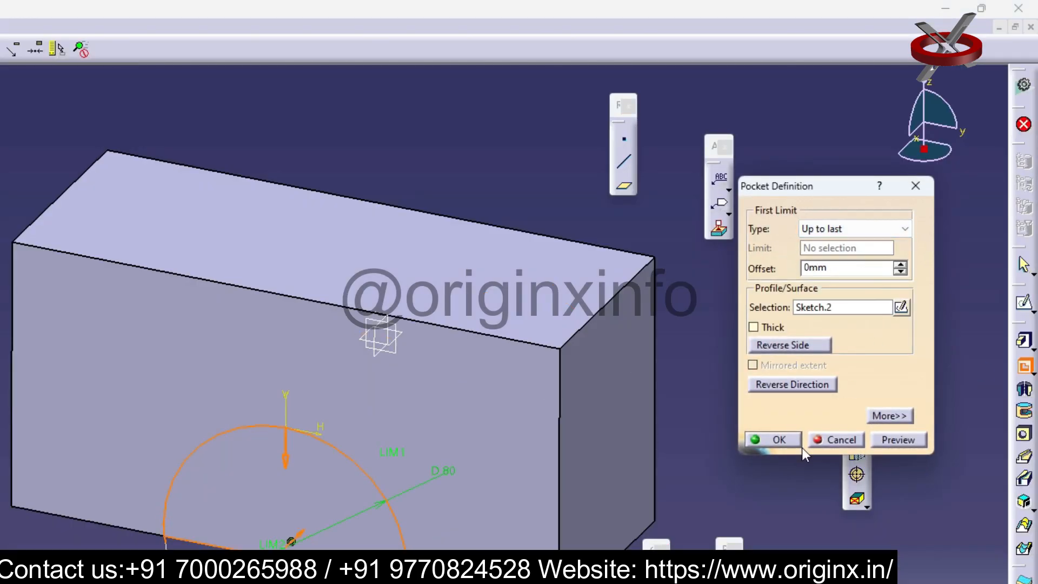
click(782, 443)
middle_drag(667, 397, 774, 361)
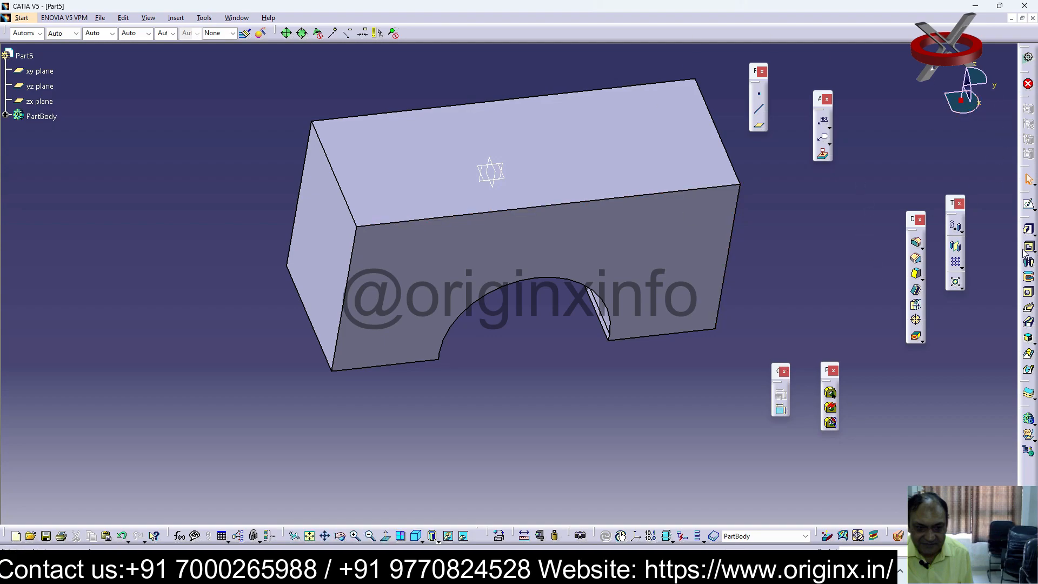
Start a sketch on the arched front face and draw a rectangle from its left edge, just below the top, down to the horizontal axis
click(1029, 204)
click(442, 264)
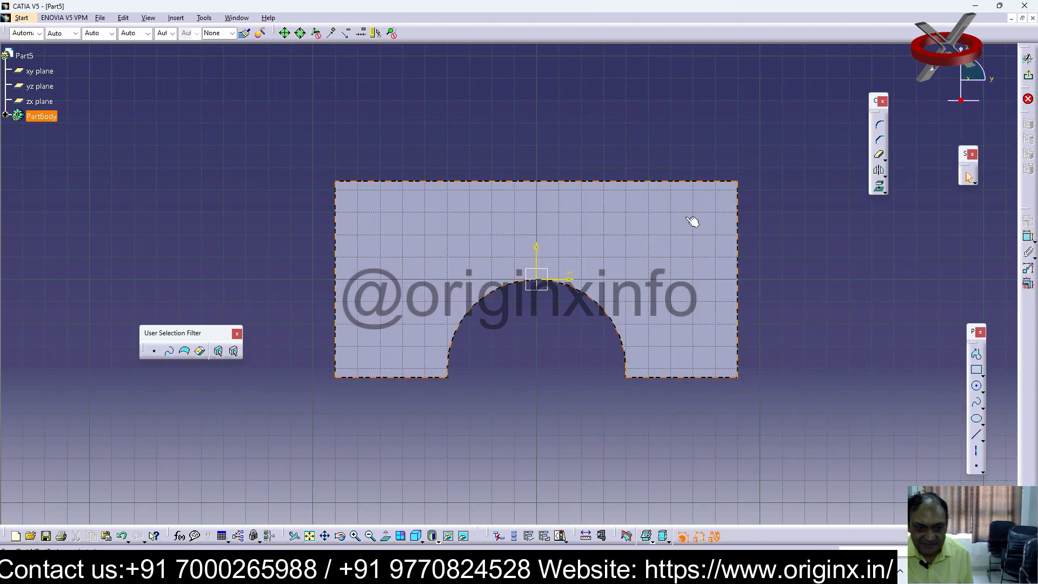
click(978, 370)
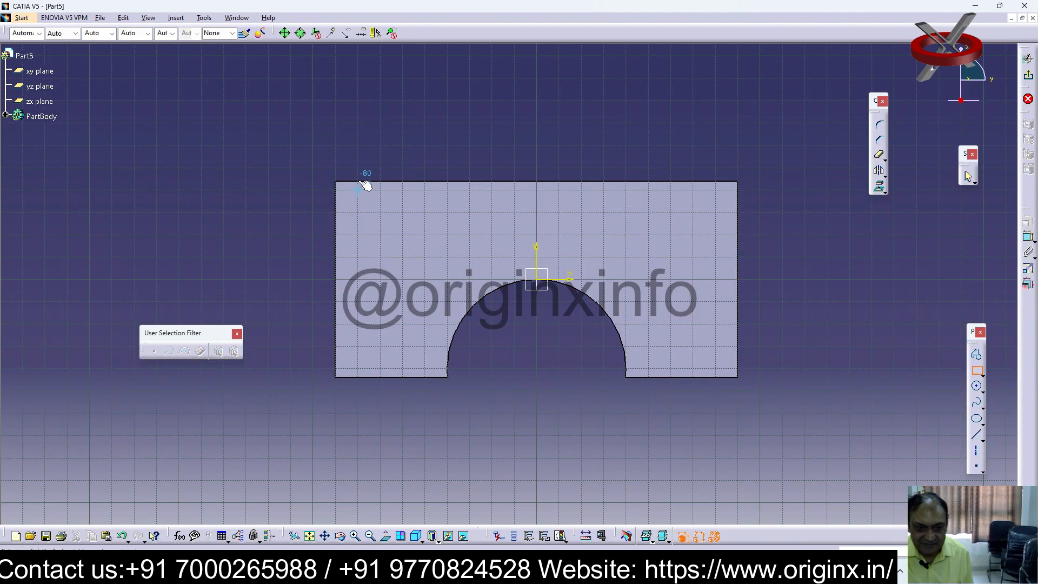
click(335, 190)
click(447, 280)
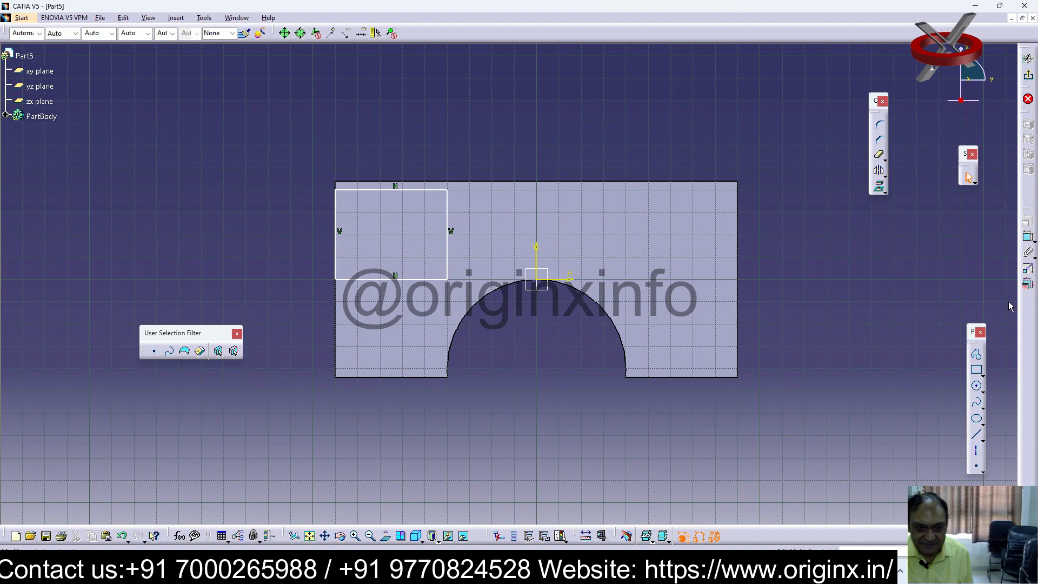
Shift the rectangle slightly inward from the block's left edge and constrain its upper side 0 mm from the block's upper edge
click(386, 190)
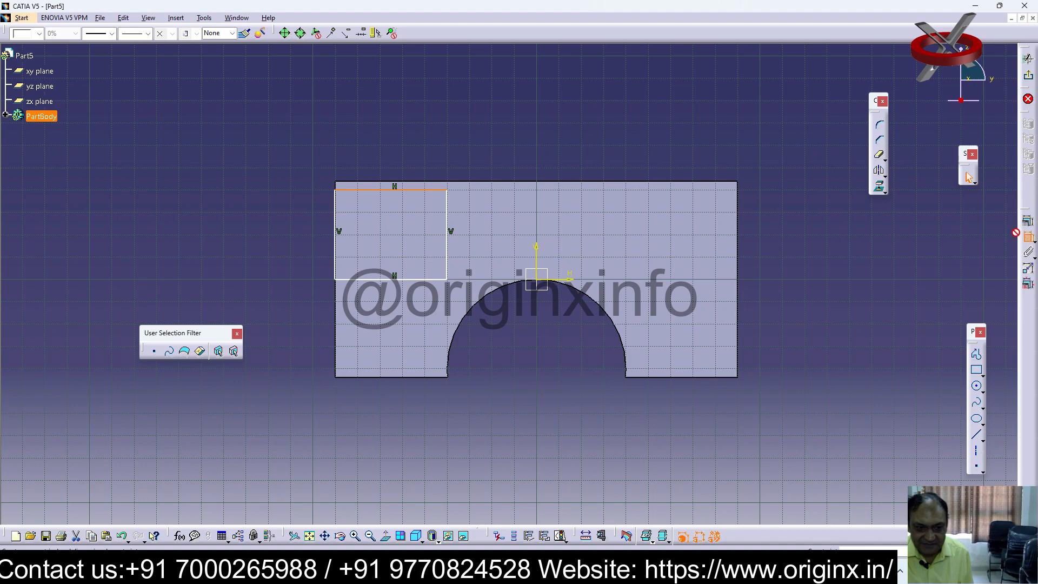
drag(398, 193, 405, 192)
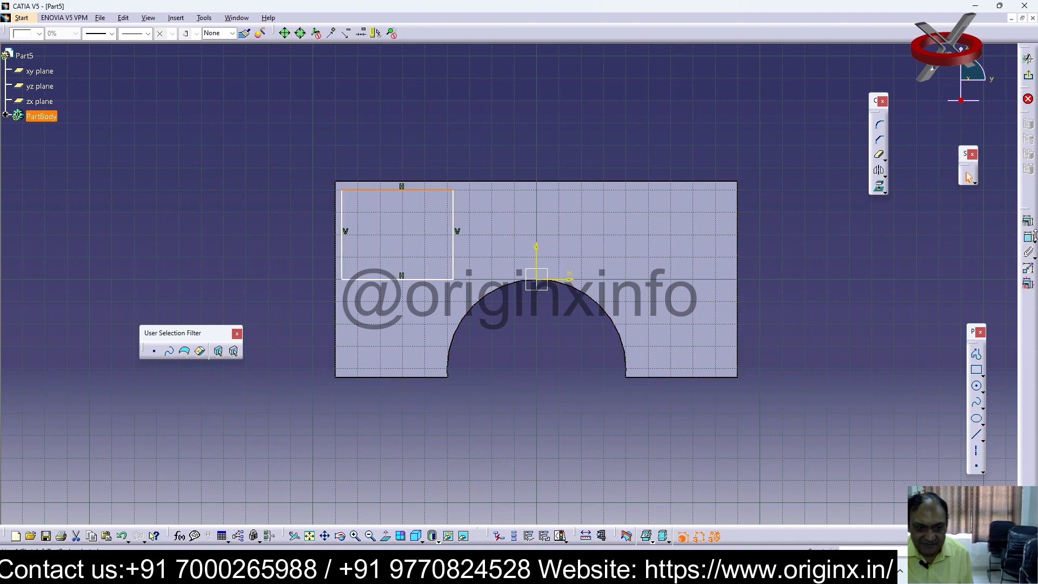
click(716, 109)
click(1029, 238)
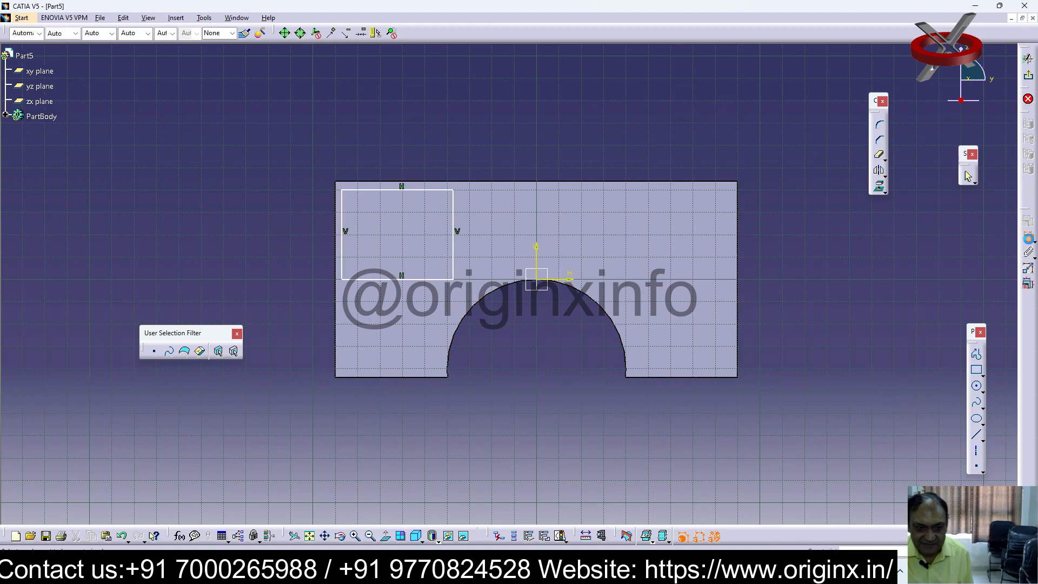
click(370, 181)
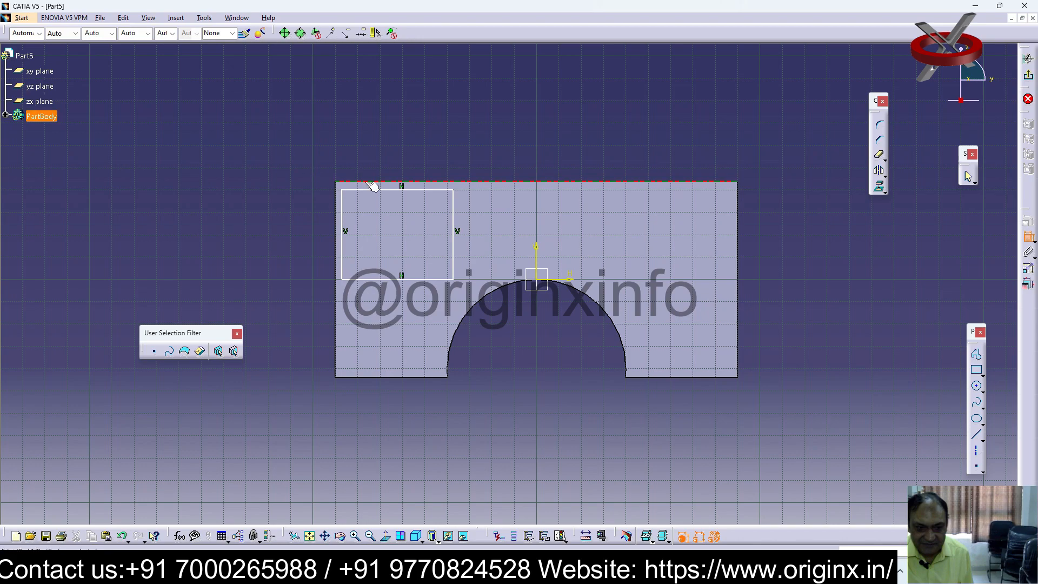
click(372, 190)
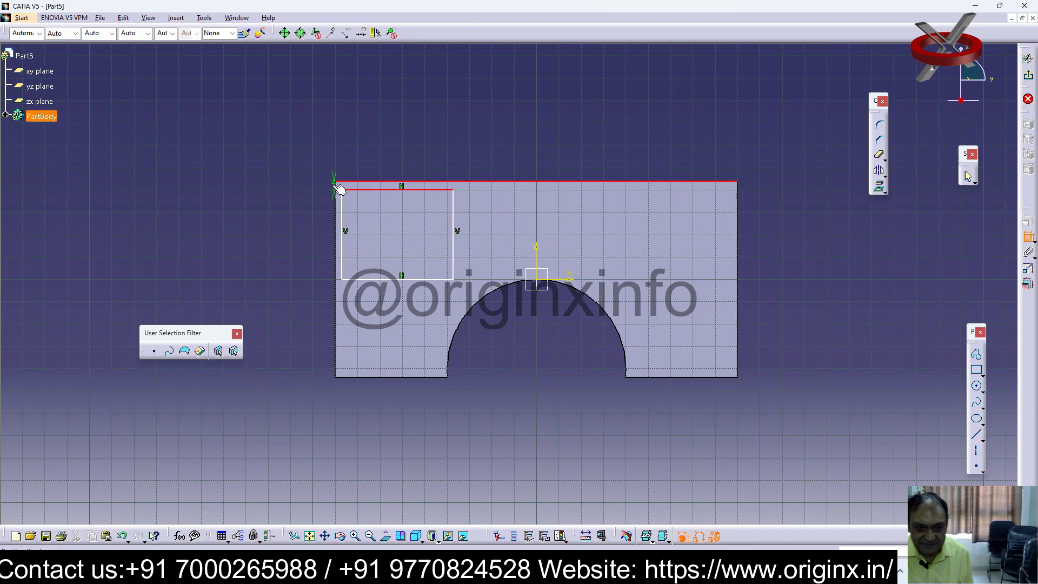
double_click(280, 186)
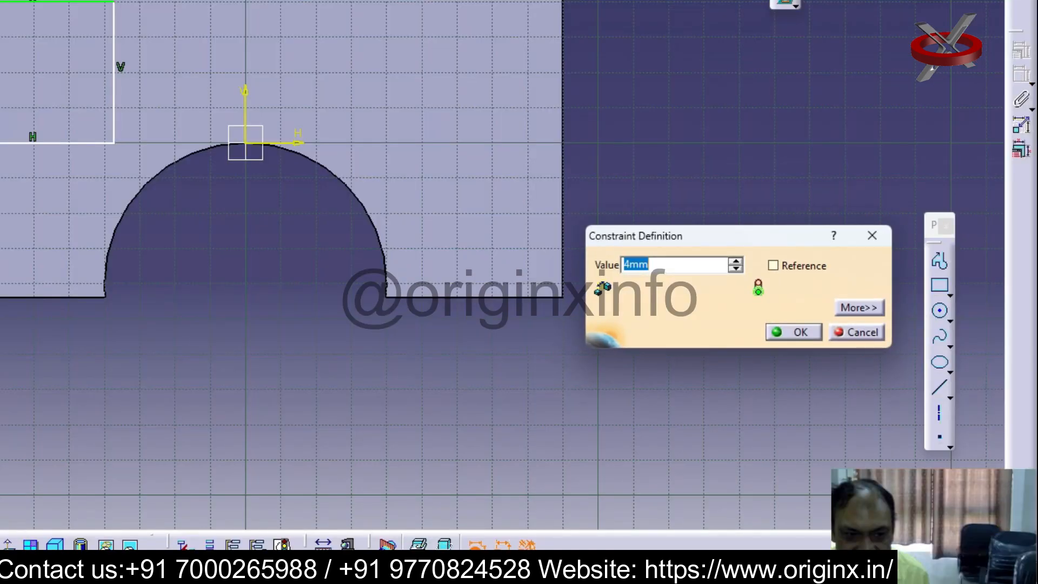
text(0)
key(Return)
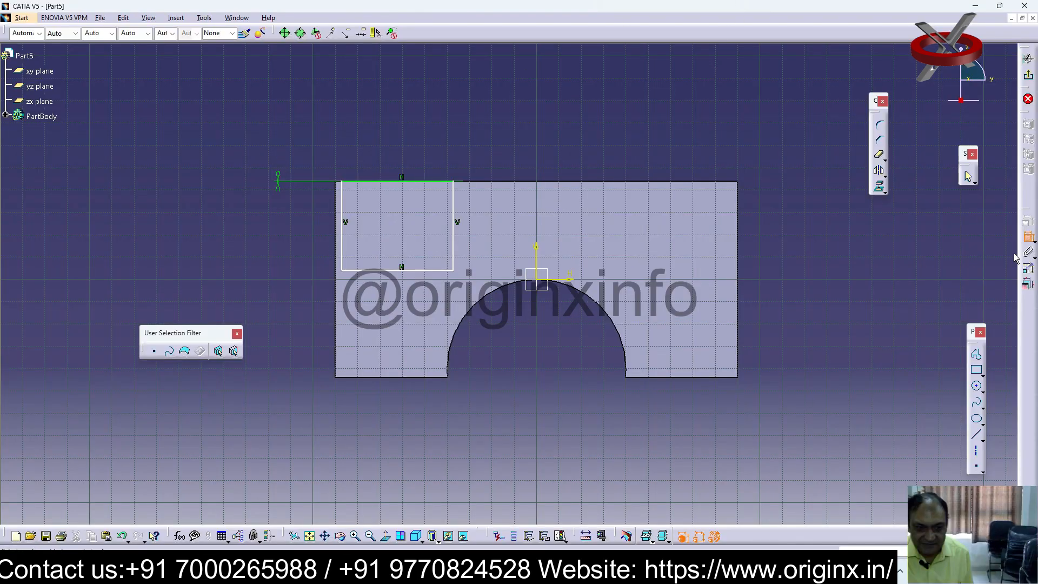
Dimension the gap between the rectangle's left side and the block's left edge and set it to 0 mm
click(342, 207)
click(336, 214)
click(337, 214)
click(344, 149)
double_click(345, 151)
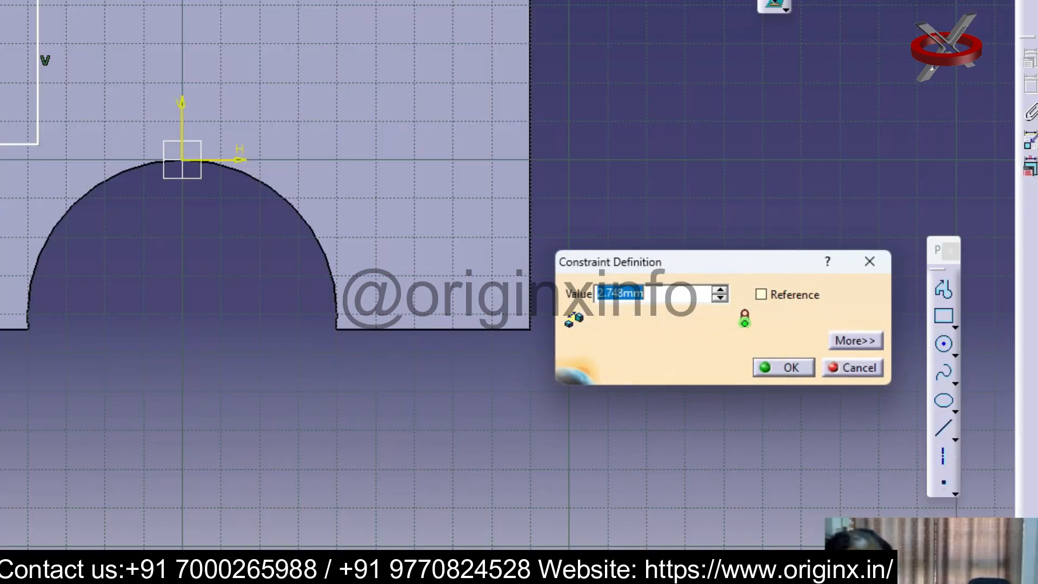
text(0)
key(Return)
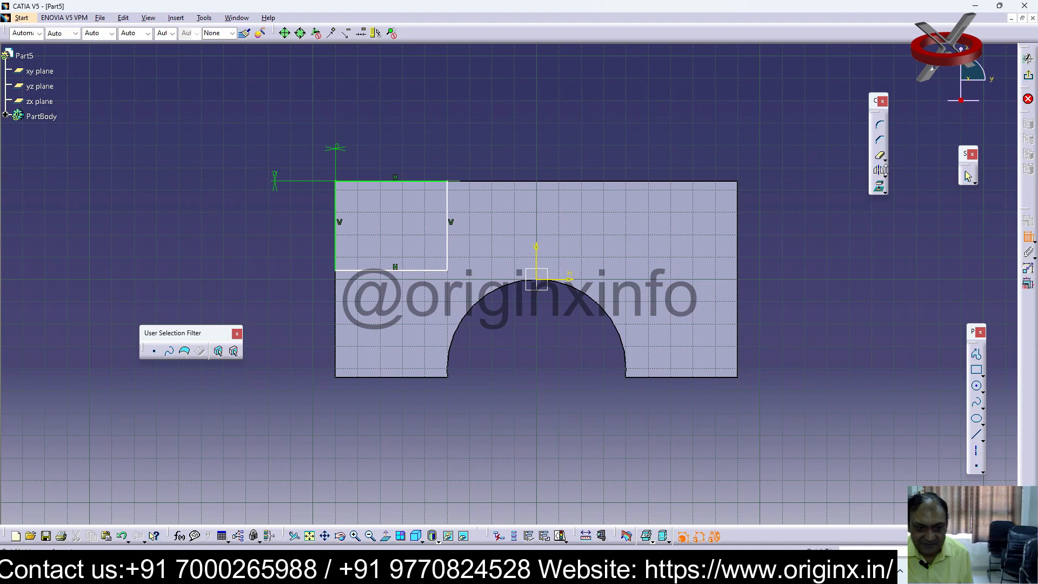
Dimension the rectangle's height, set it to 60 mm and exit the sketch
click(411, 182)
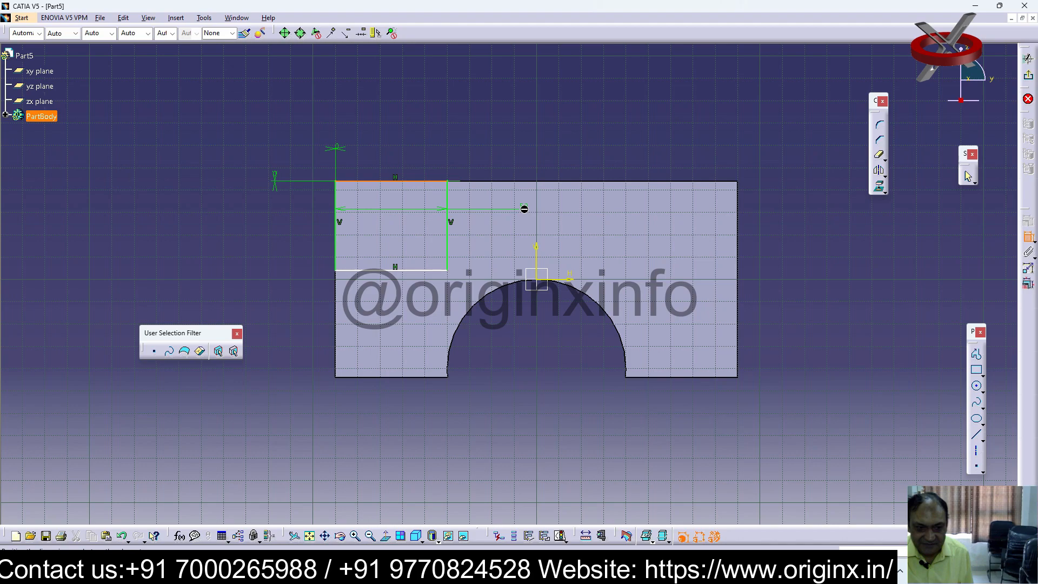
key(Escape)
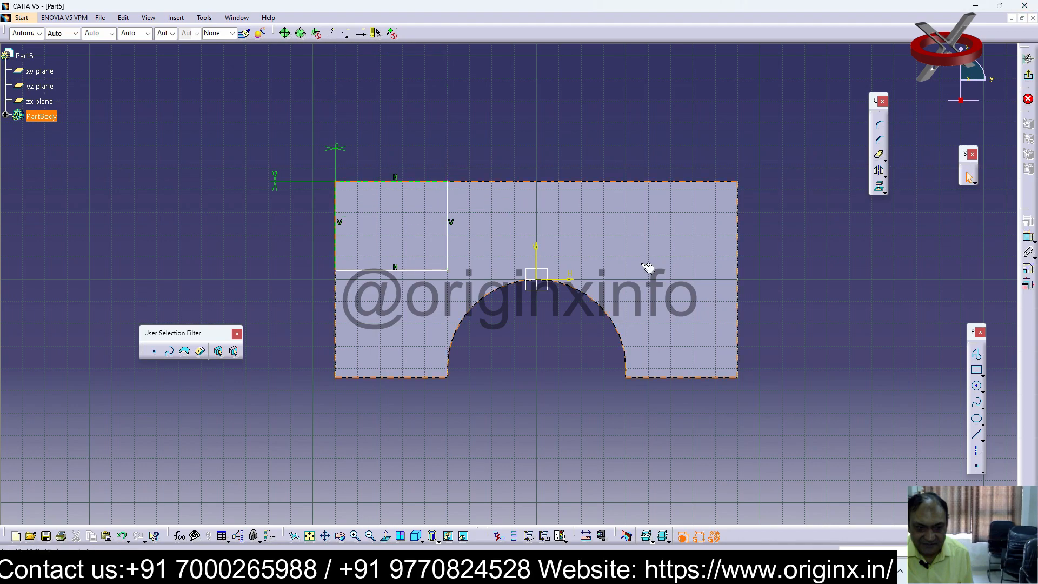
click(448, 233)
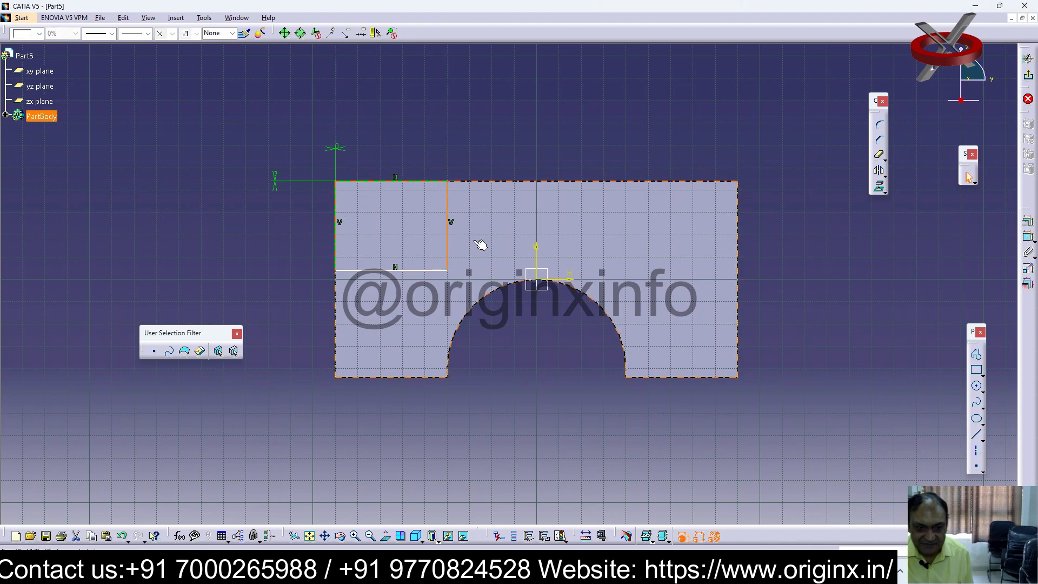
click(1028, 237)
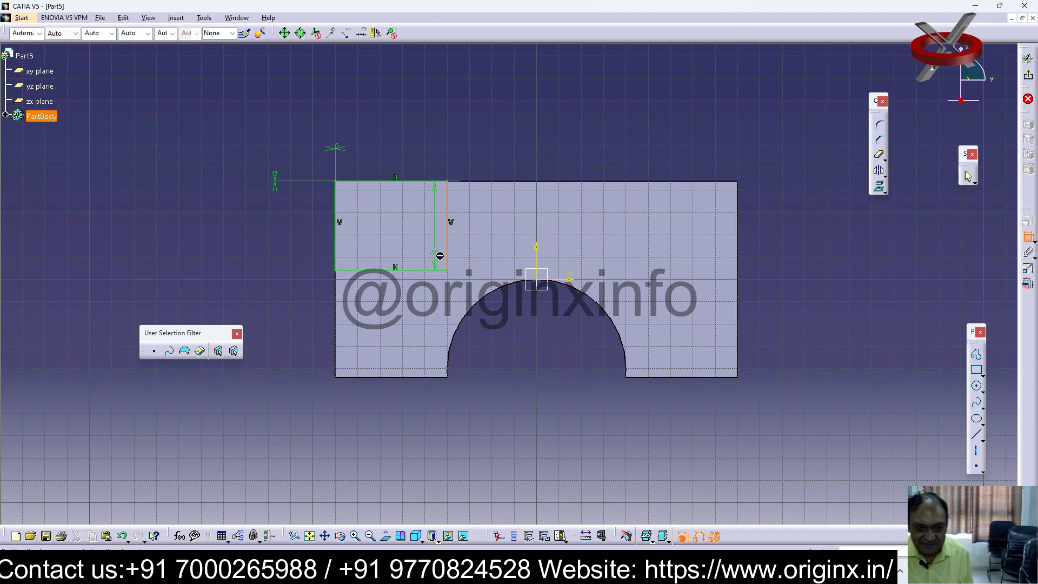
click(476, 229)
click(476, 228)
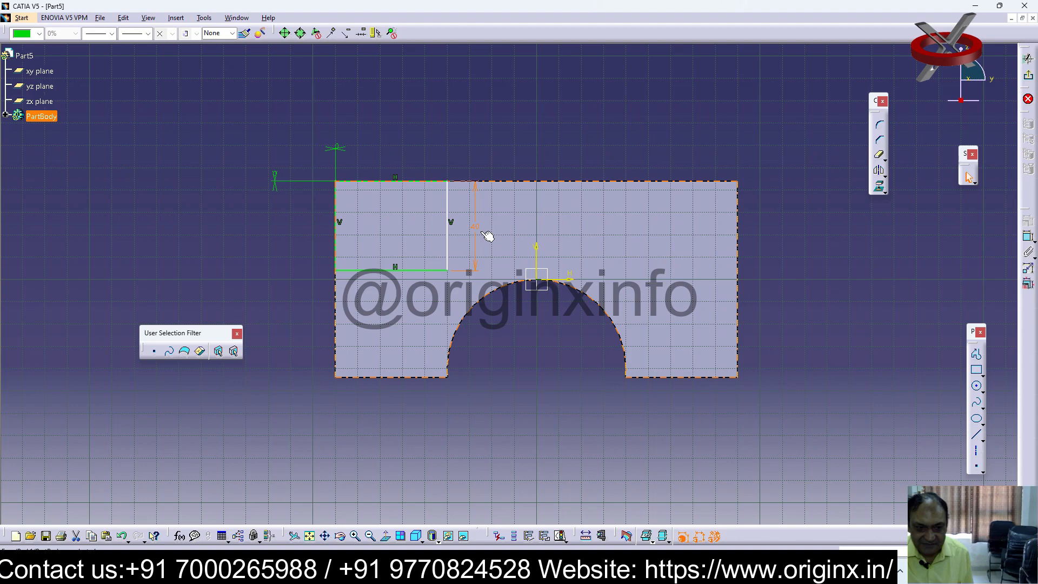
double_click(475, 227)
text(6)
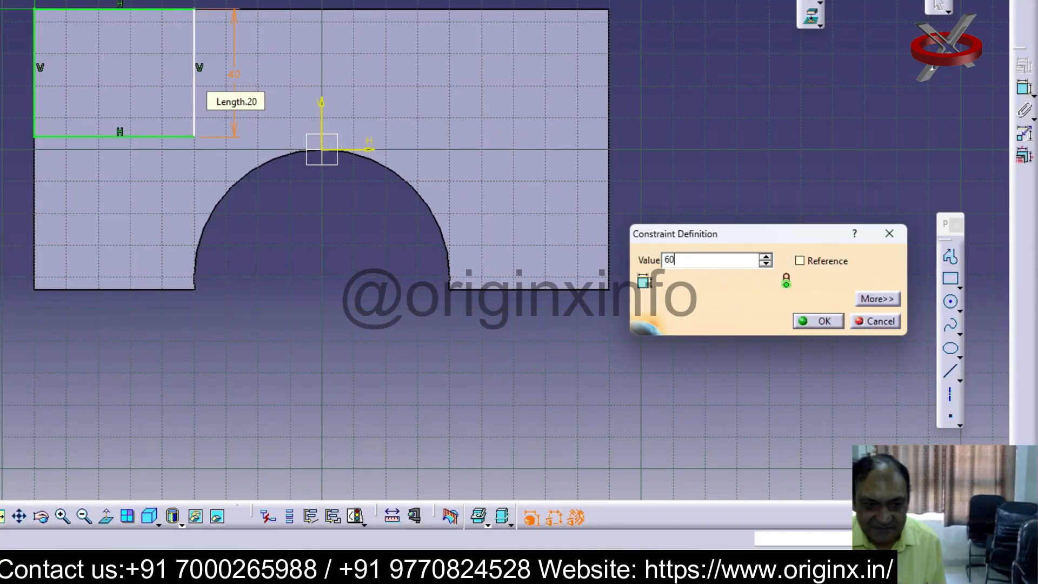
text(0)
key(Return)
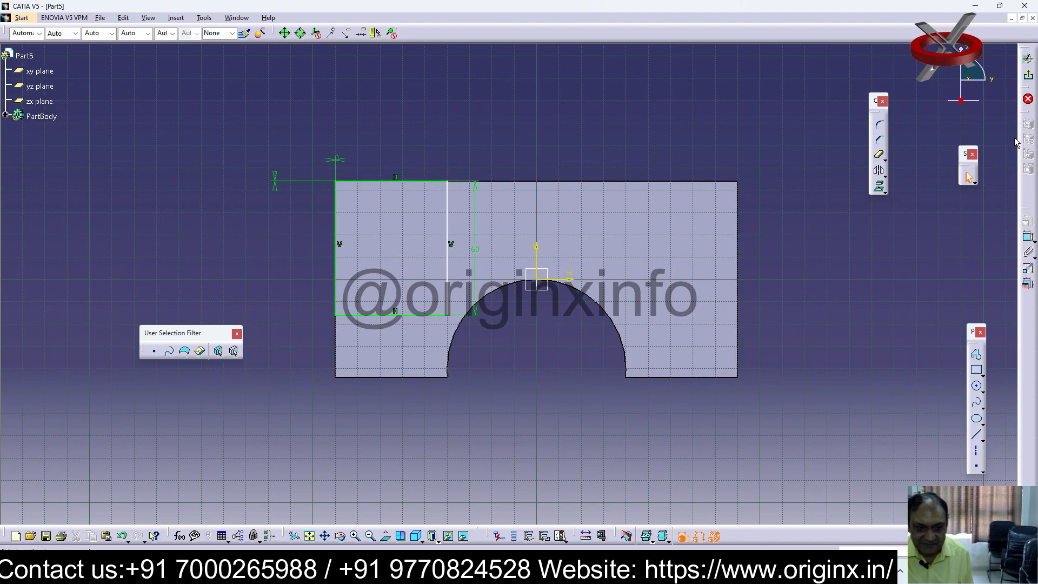
click(1028, 99)
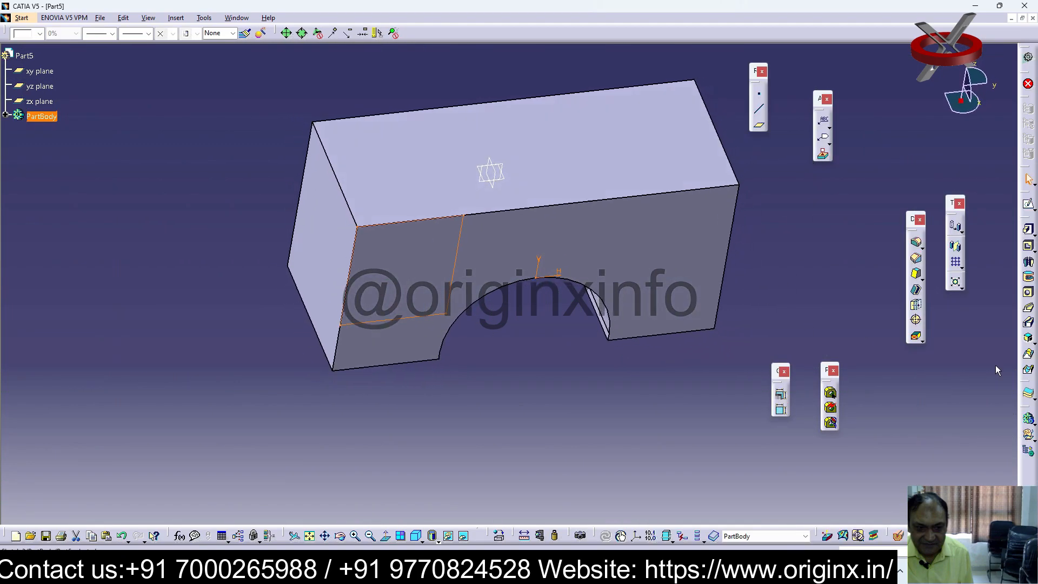
Try pocketing the corner rectangle through the block with the Up to last limit, and undo the pocket
click(1028, 246)
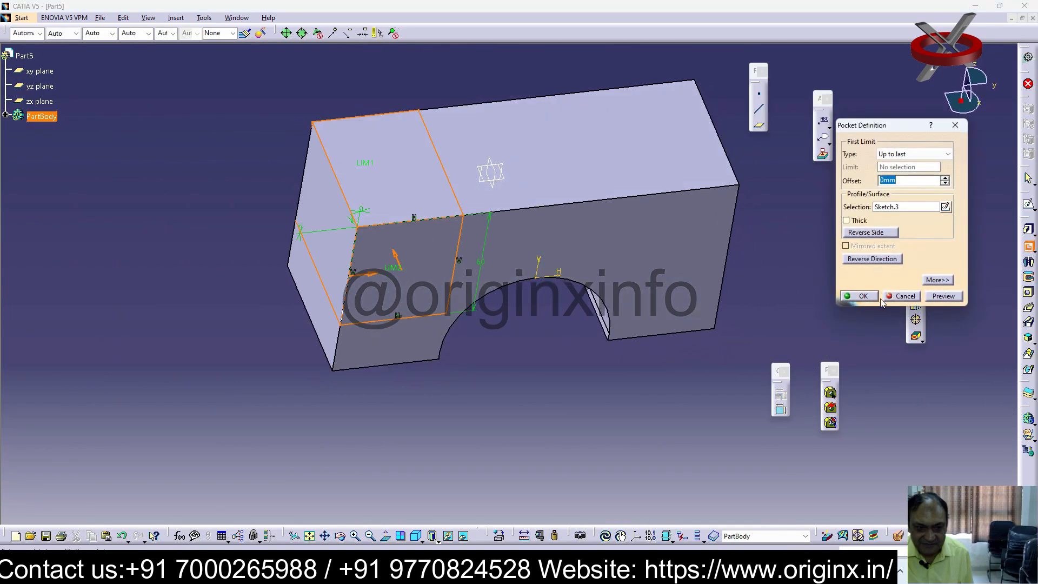
click(864, 297)
middle_drag(787, 302, 719, 292)
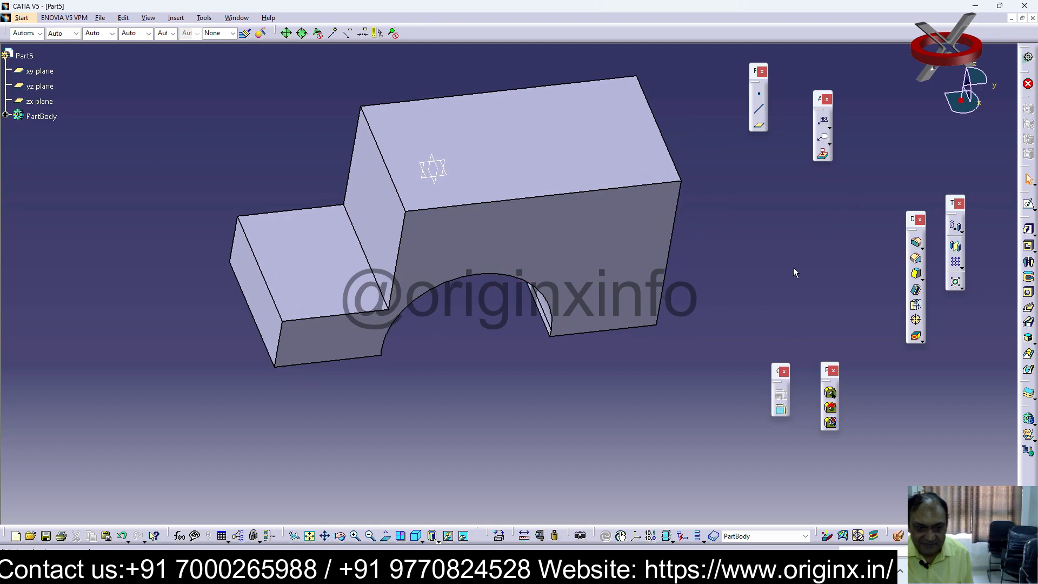
key(ctrl+z)
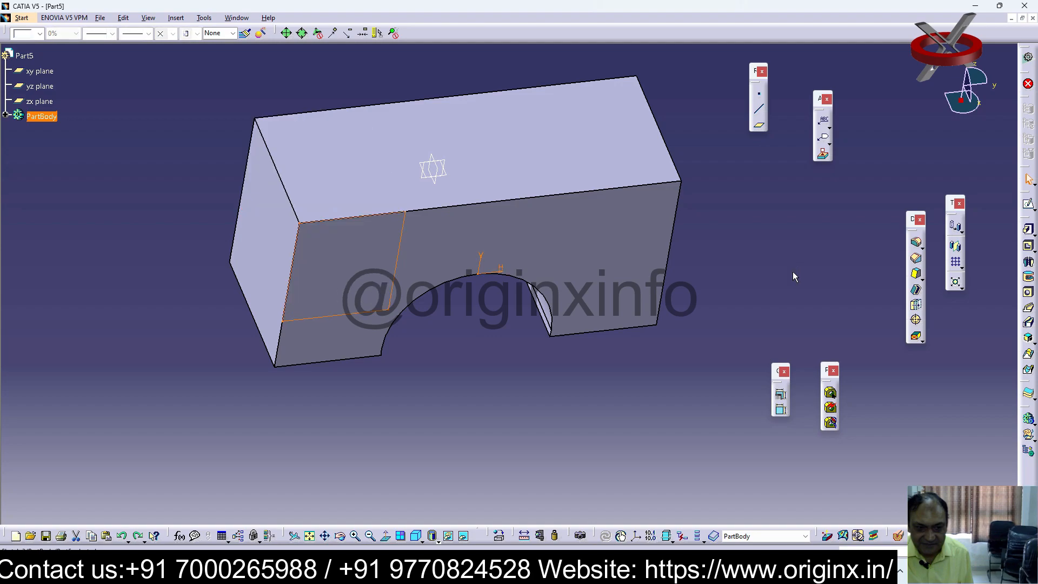
Start a new sketch on the arched front face and draw a vertical axis about 80 mm long upward from the origin
click(679, 238)
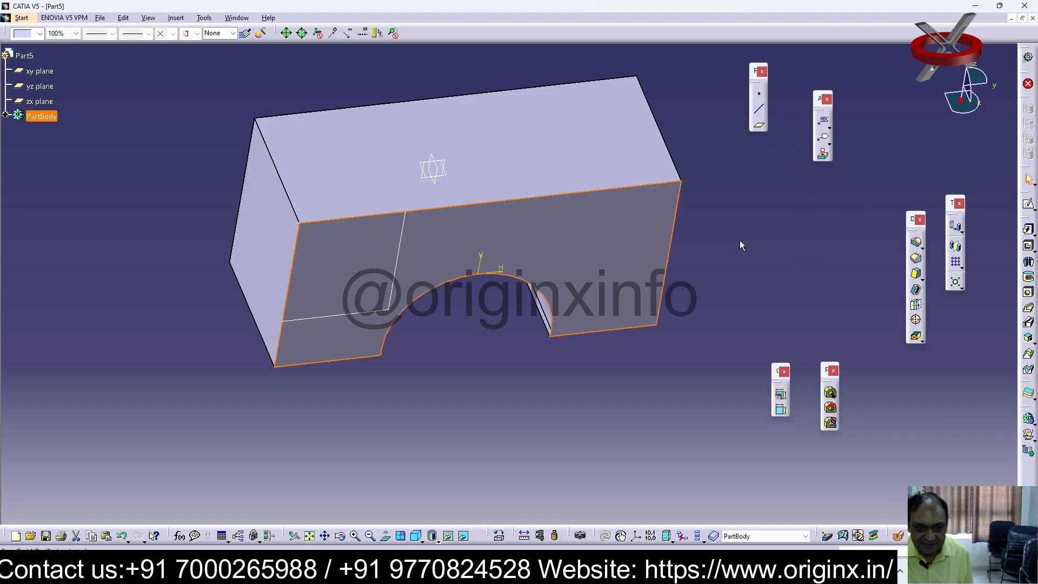
click(1029, 206)
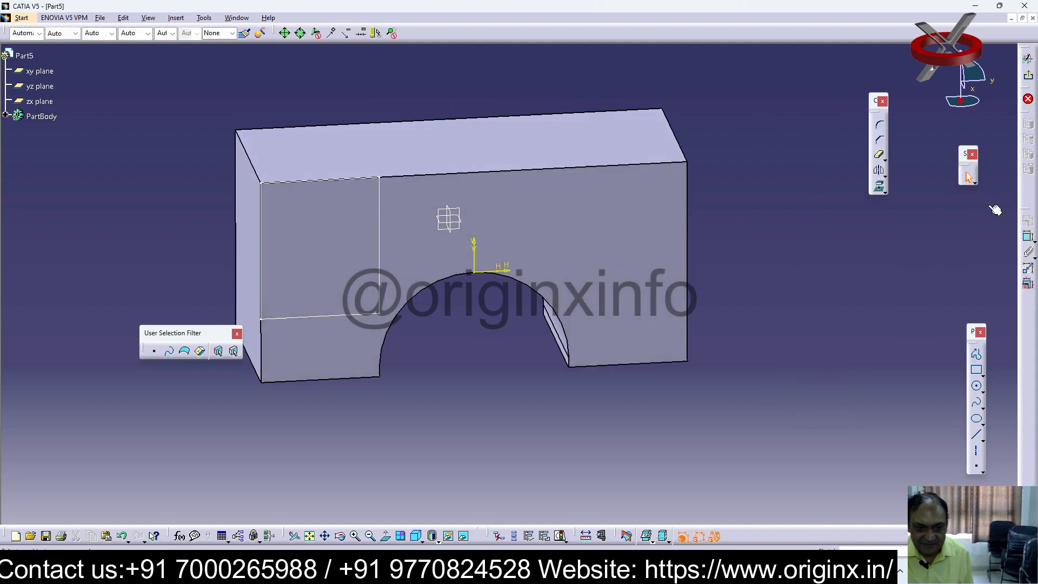
click(976, 450)
click(479, 267)
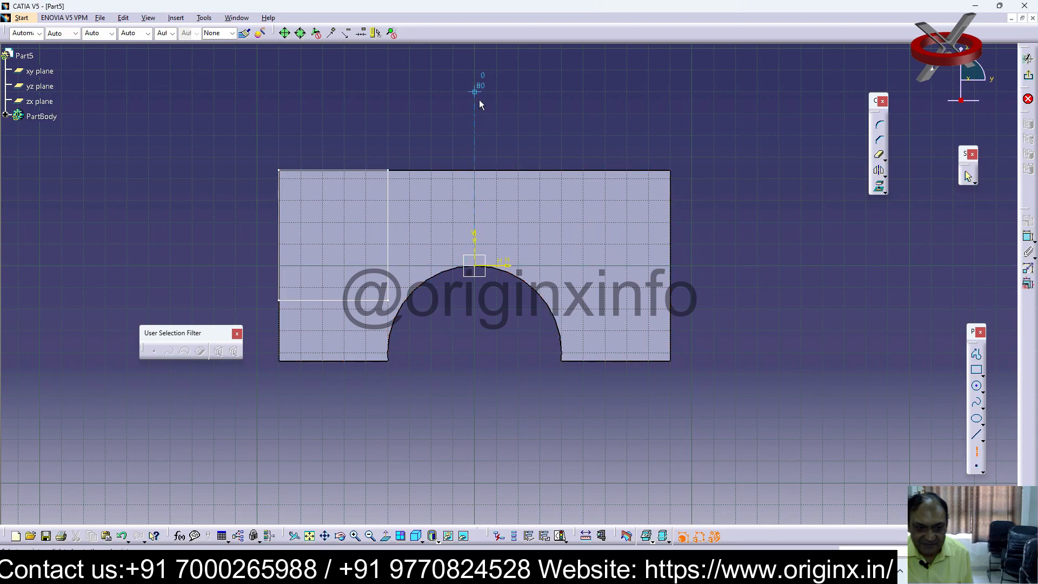
click(475, 93)
Try to mirror the existing rectangle about the vertical axis by selecting its four sides individually
click(882, 173)
click(310, 300)
click(315, 300)
ctrl+click(389, 236)
ctrl+click(347, 171)
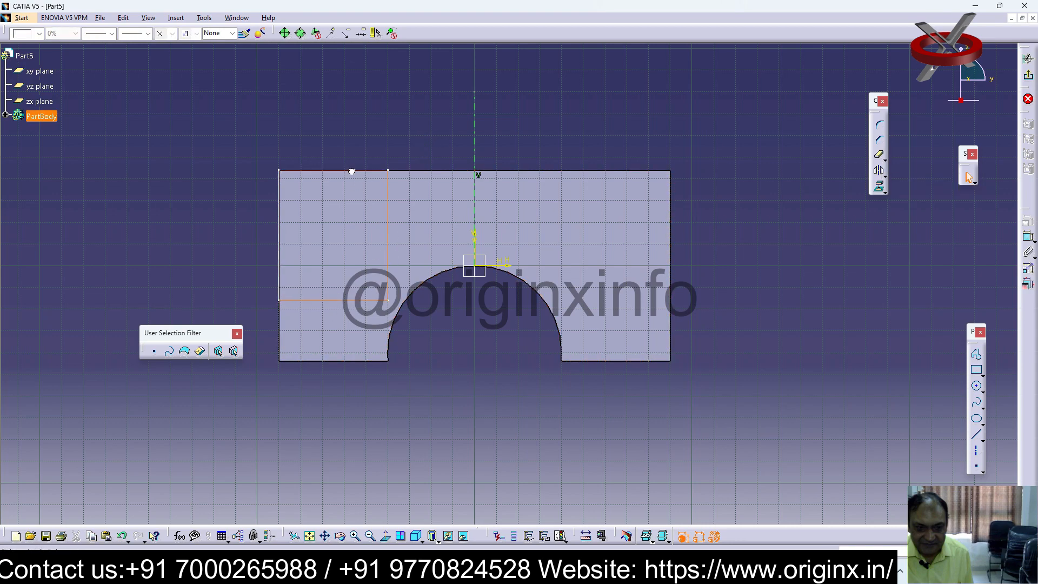
ctrl+click(280, 221)
ctrl+click(475, 121)
click(879, 171)
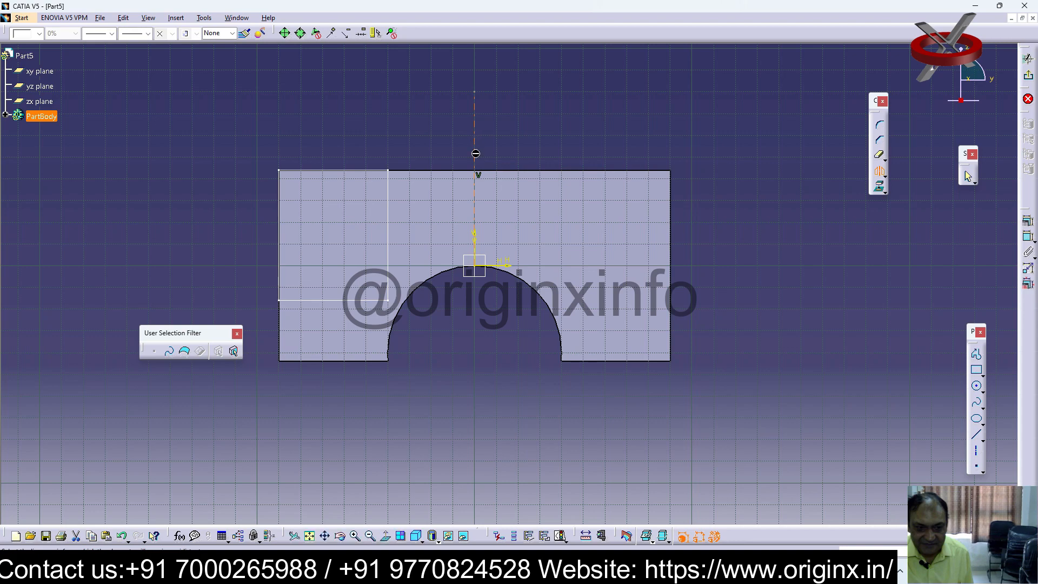
Try the Mirror command again with the whole rectangle enclosed in a selection window and the vertical axis as mirror line
click(879, 172)
drag(412, 147, 242, 319)
click(879, 171)
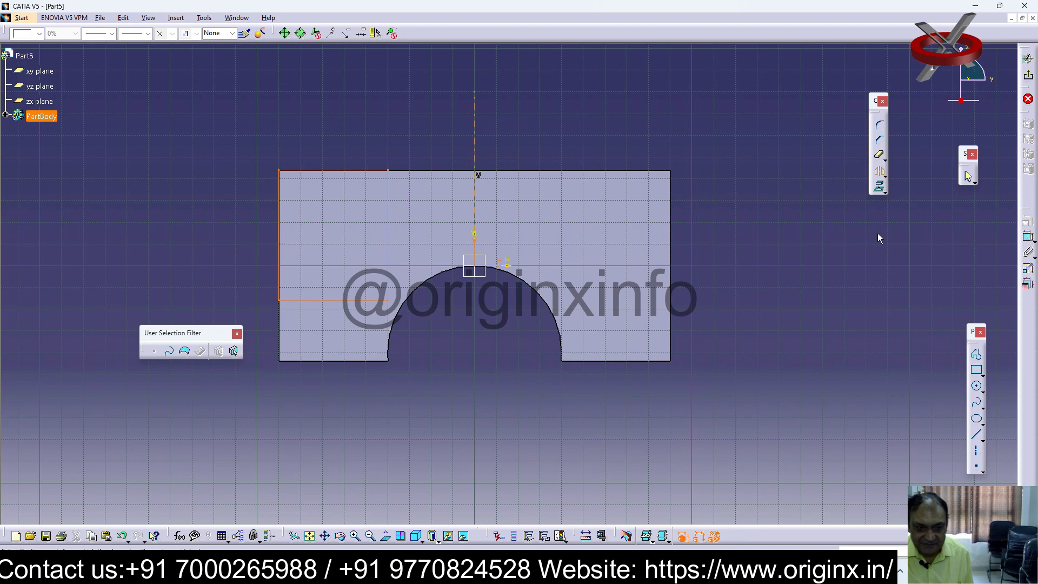
click(880, 173)
drag(404, 141, 238, 323)
click(478, 126)
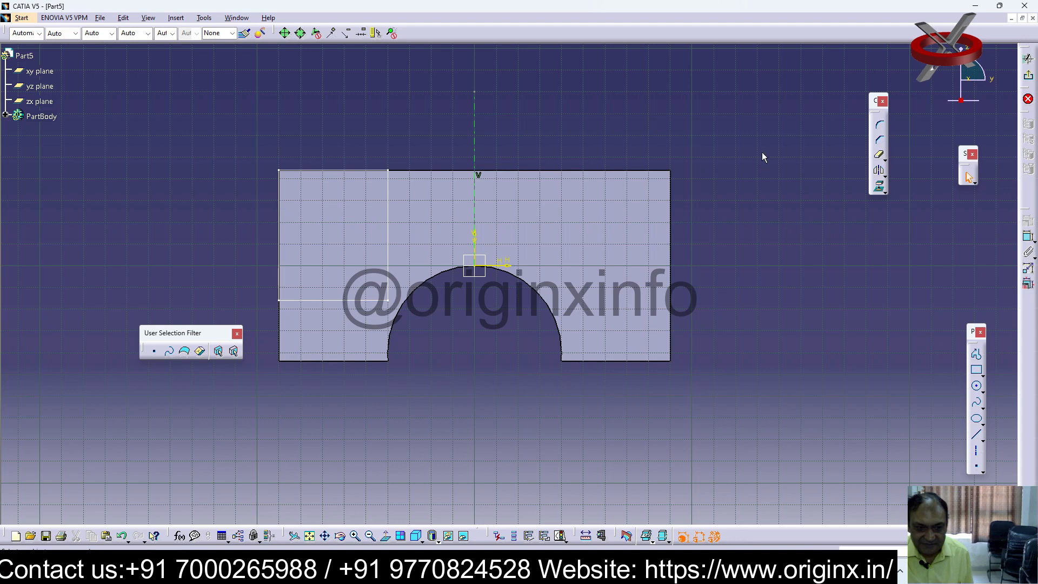
click(879, 171)
drag(425, 128, 246, 323)
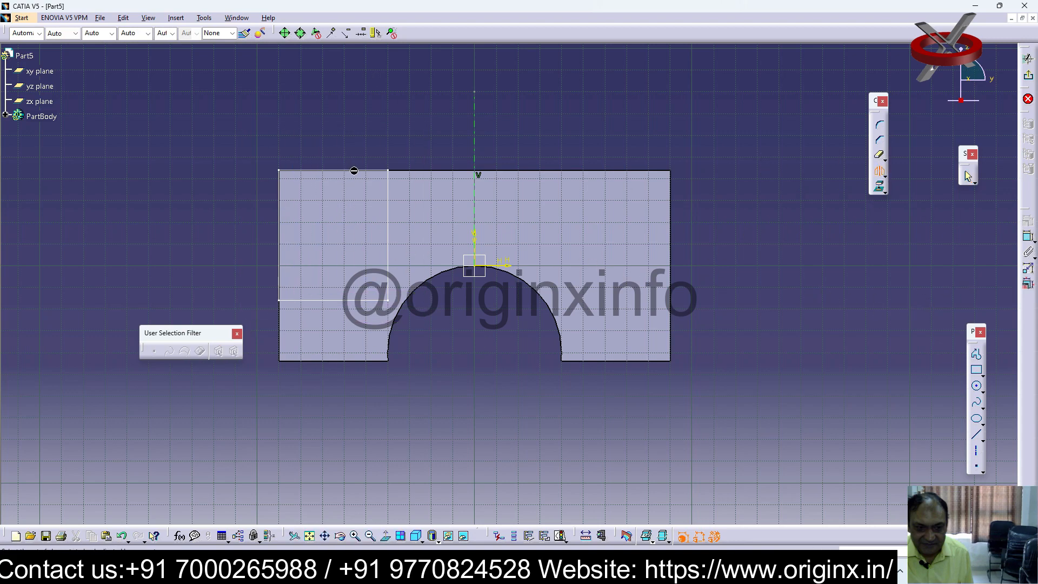
key(Escape)
Retry mirroring the rectangle by its right, upper and left sides
click(879, 172)
click(880, 172)
click(387, 241)
click(400, 145)
click(377, 170)
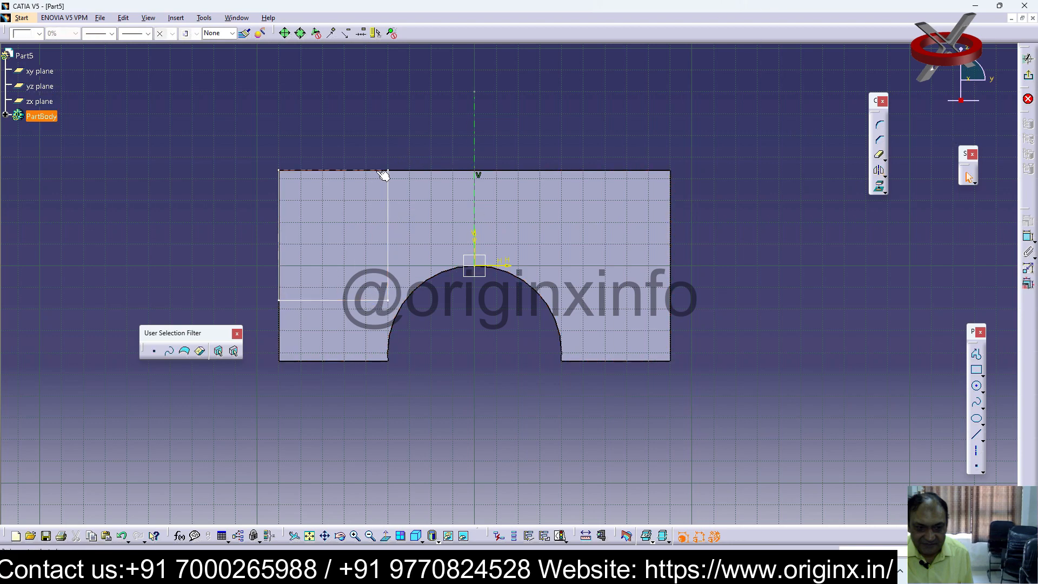
ctrl+click(282, 221)
click(881, 170)
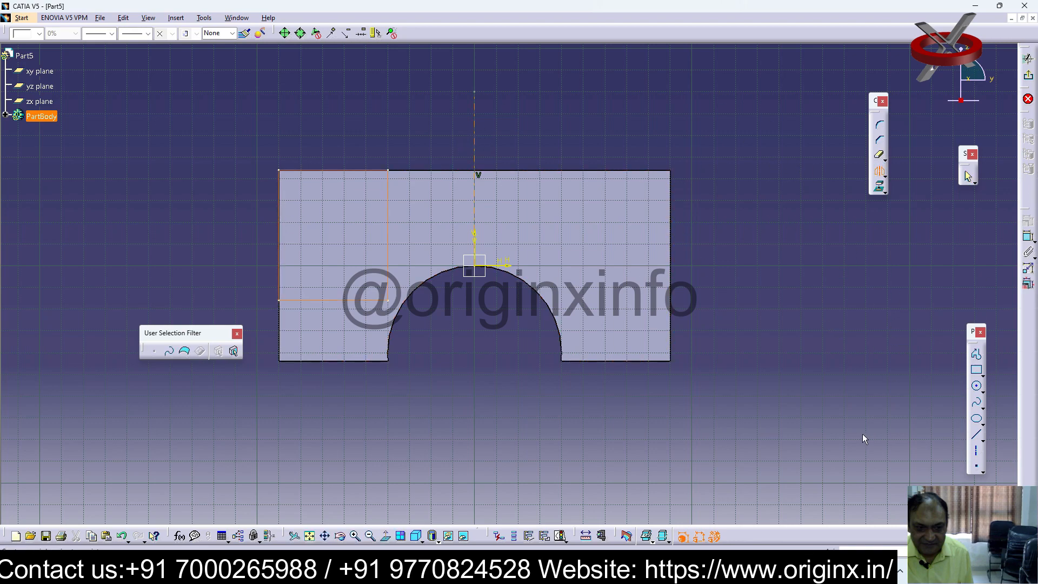
Exit the sketch and try to cut an Up to last pocket from Sketch.4
click(1029, 74)
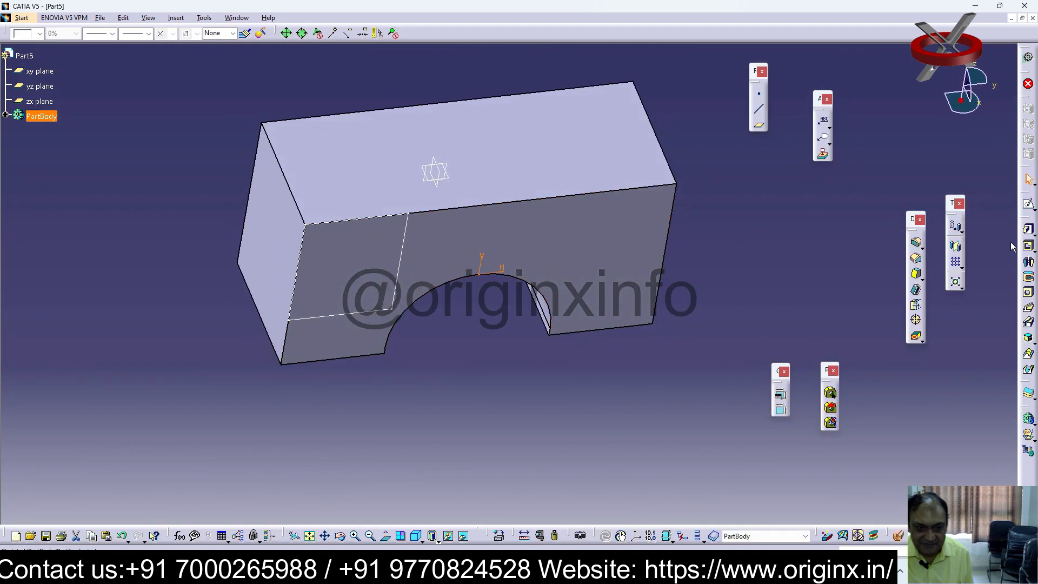
click(1029, 246)
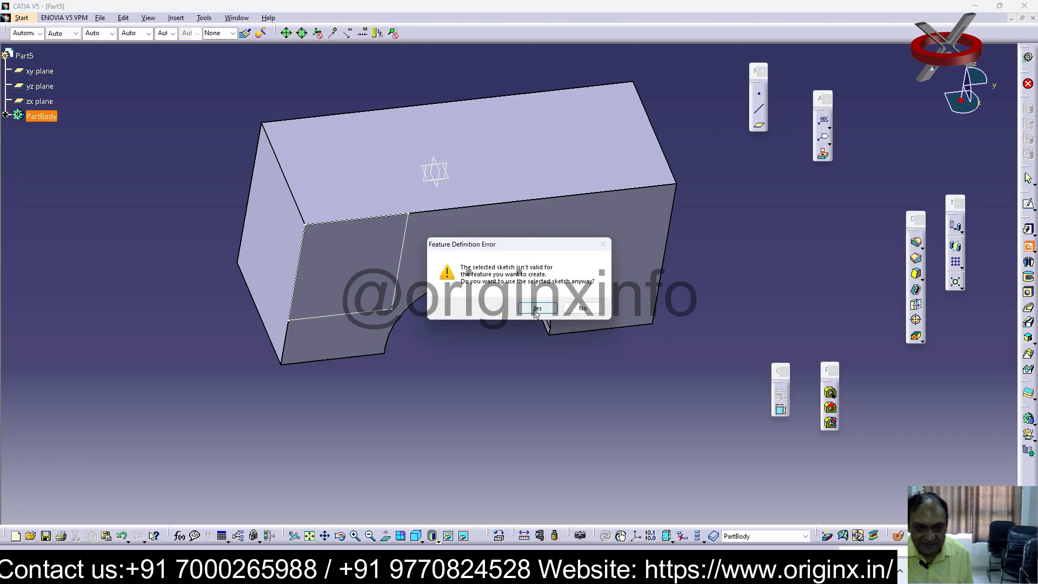
click(536, 308)
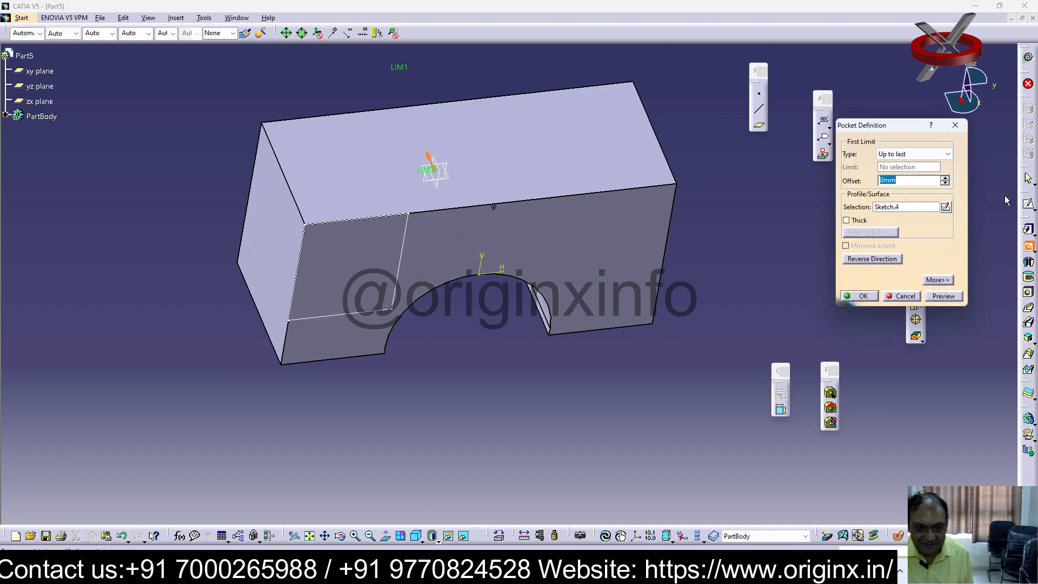
key(Escape)
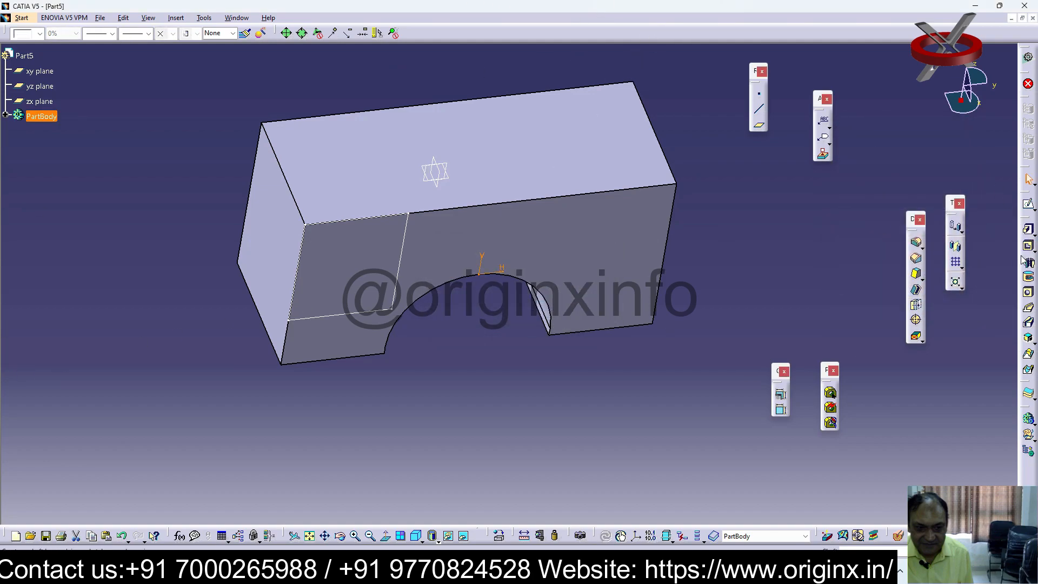
click(1028, 246)
click(567, 394)
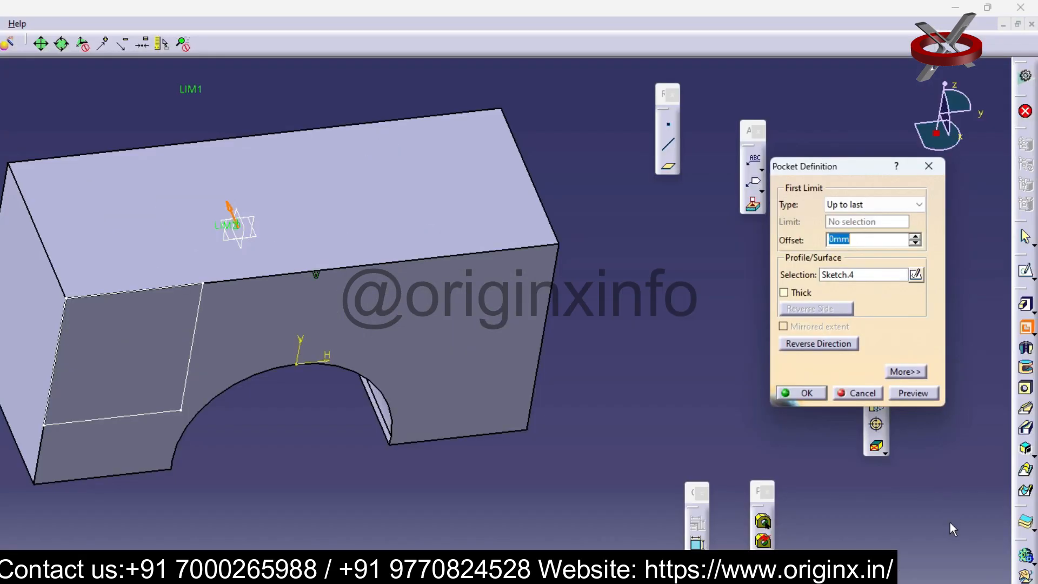
click(928, 166)
click(1026, 327)
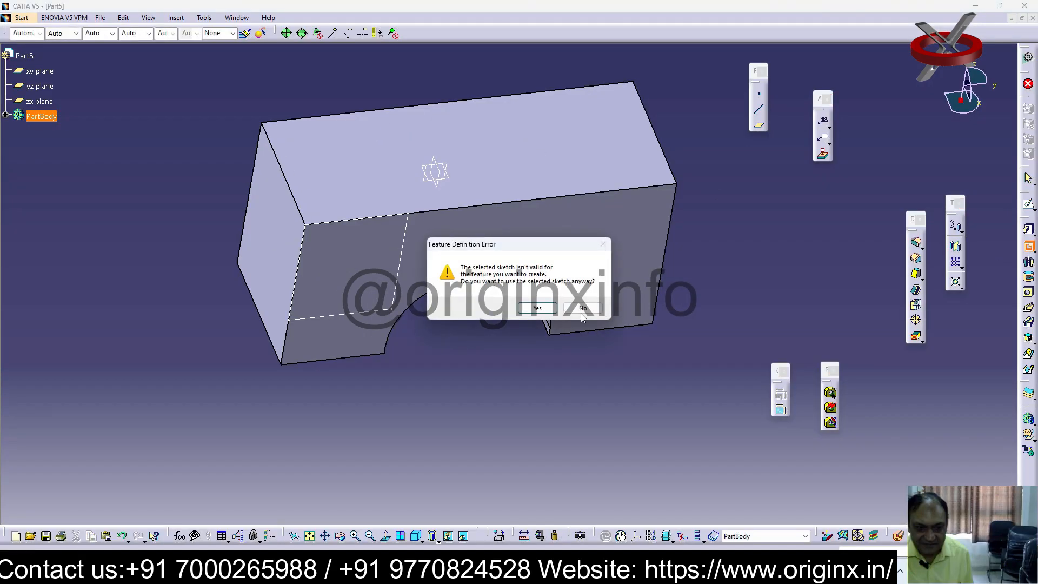
click(537, 308)
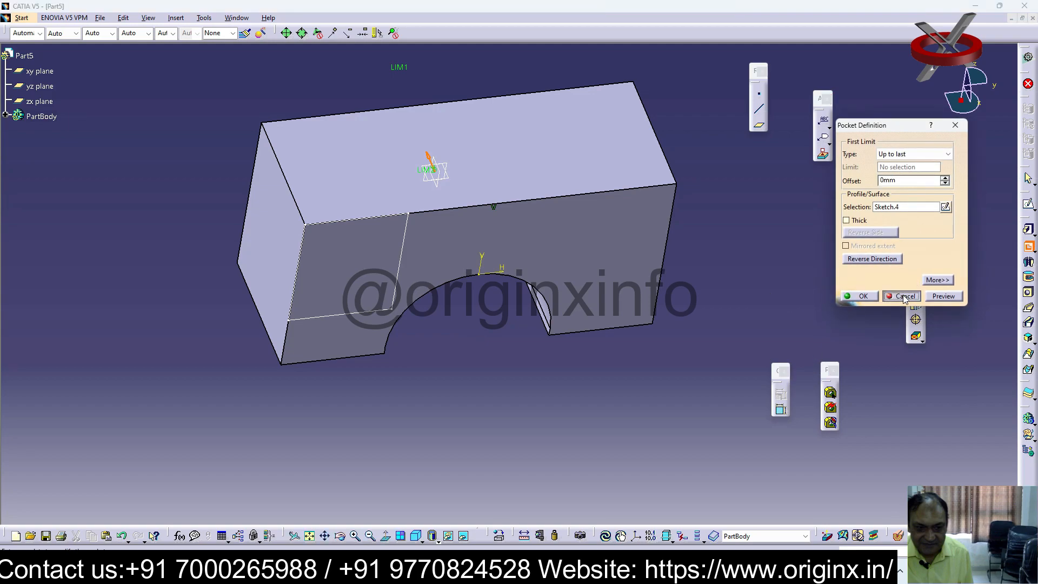
key(Escape)
double_click(448, 202)
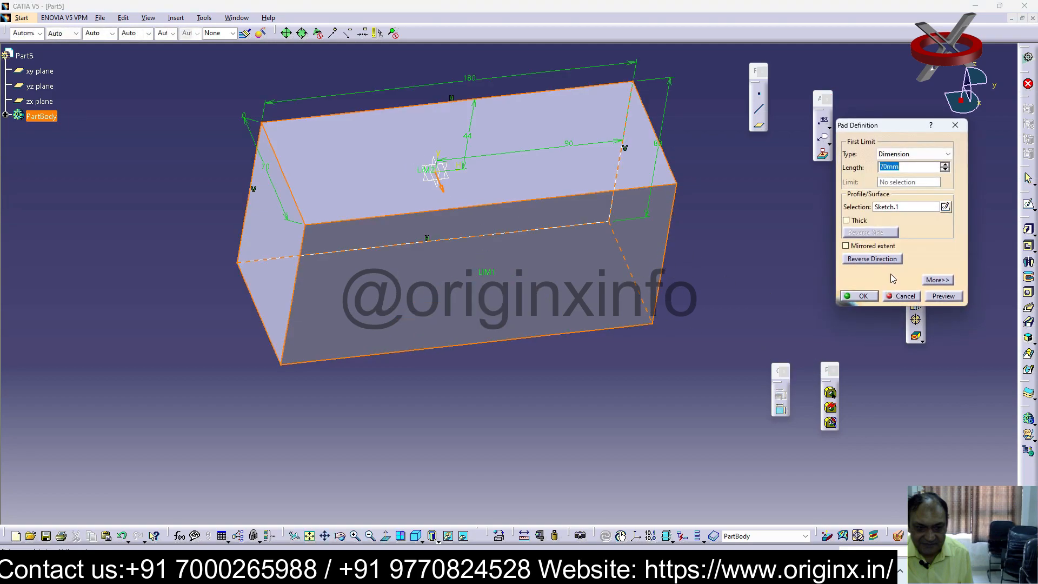
click(904, 296)
click(630, 272)
click(1028, 204)
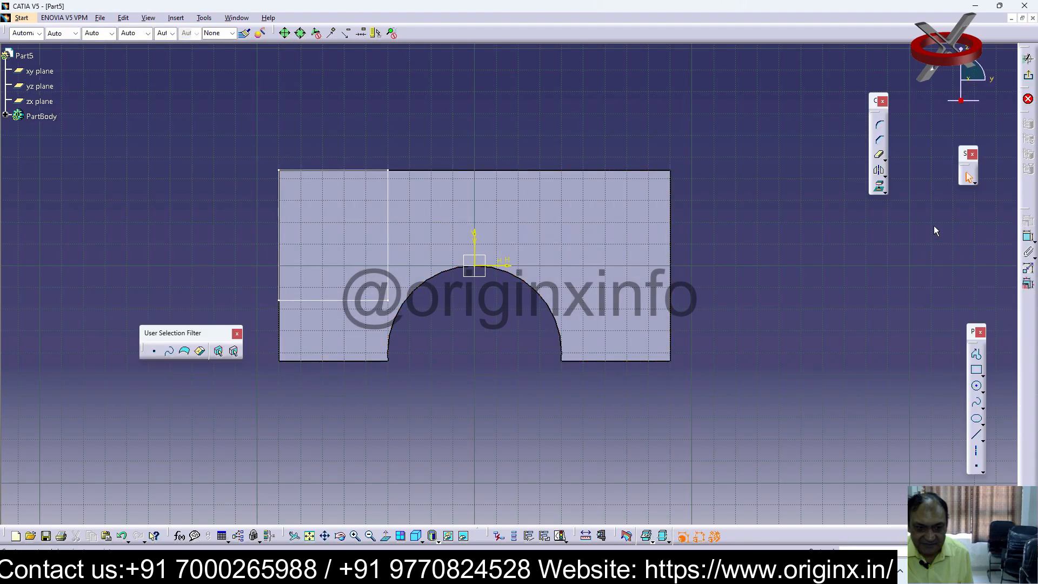
click(435, 169)
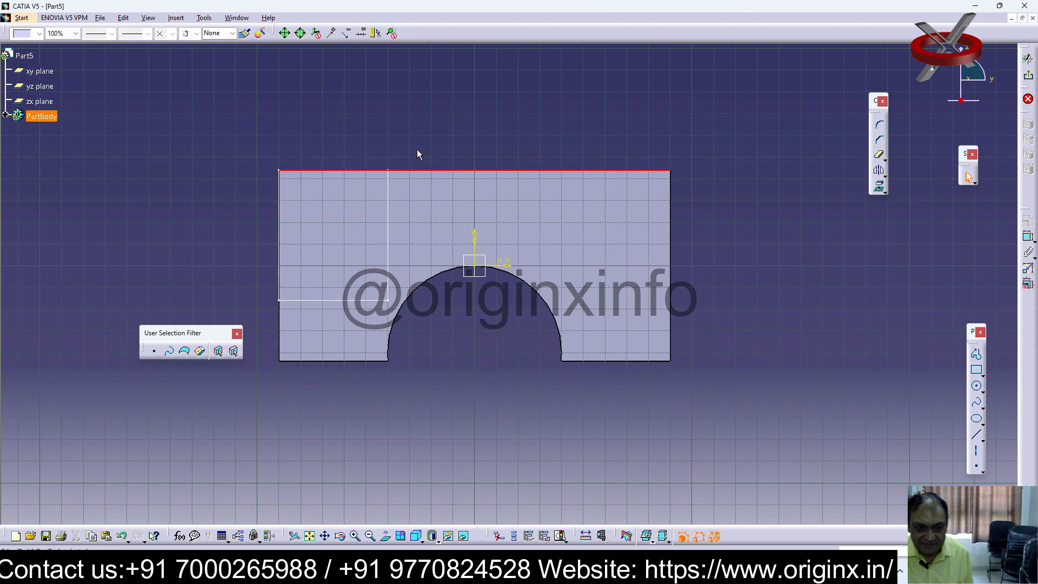
click(314, 170)
click(1028, 236)
key(Escape)
key(Escape)
click(1027, 57)
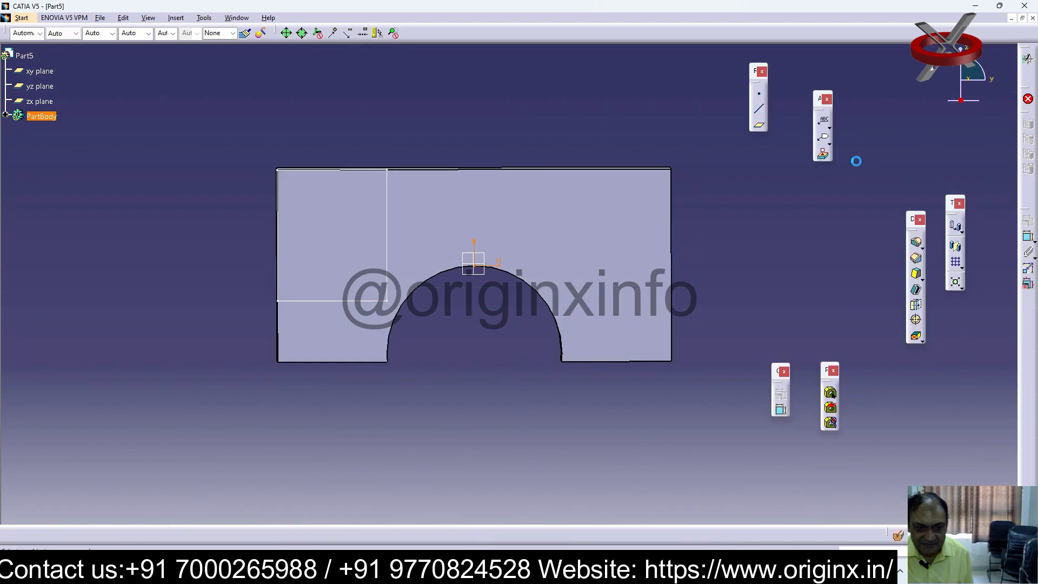
Cut a pocket from the corner rectangle, Sketch.3, using the Dimension type with a 70 mm depth
click(1028, 246)
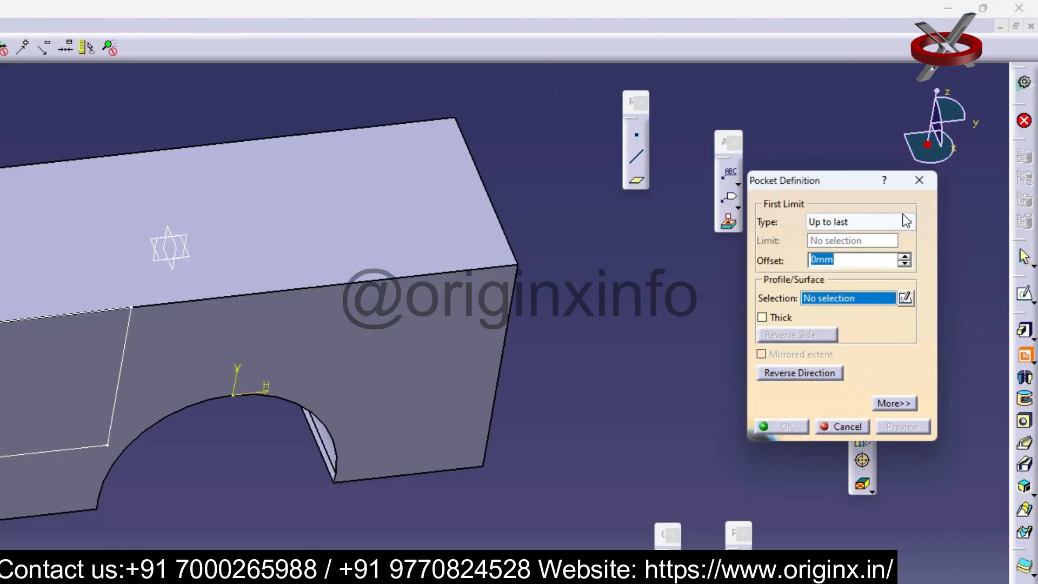
click(907, 220)
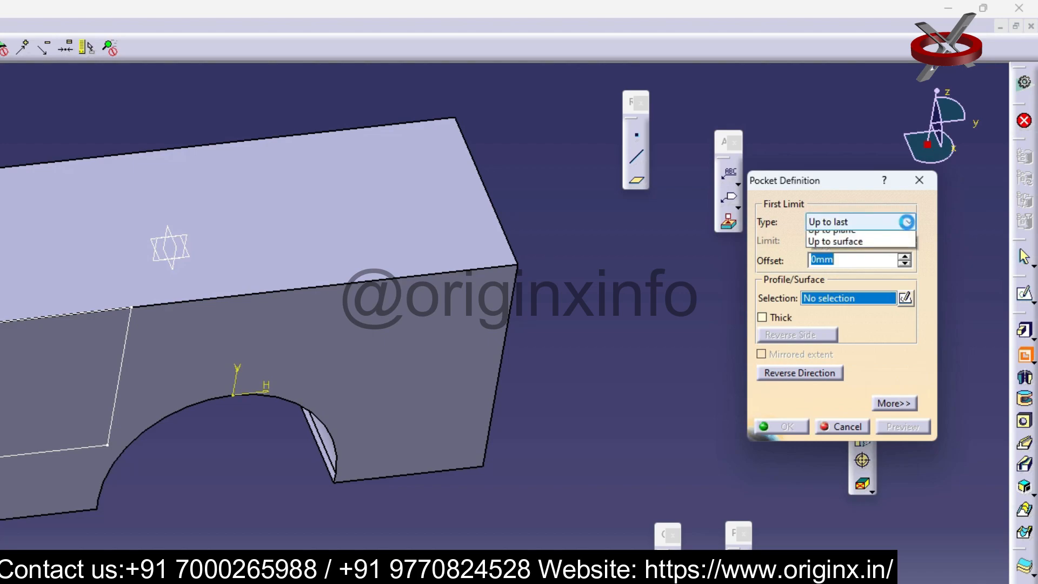
click(868, 235)
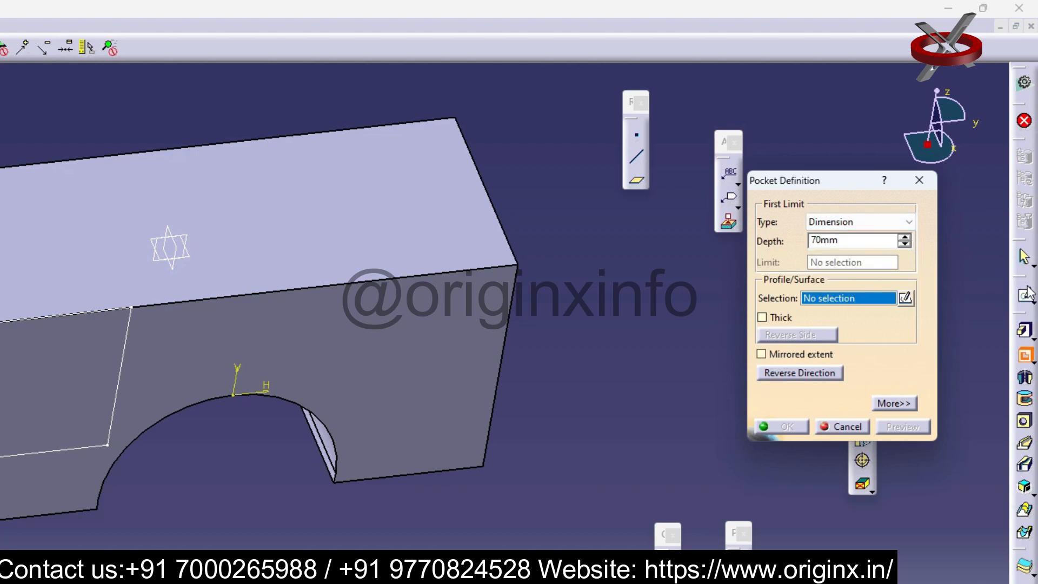
click(122, 372)
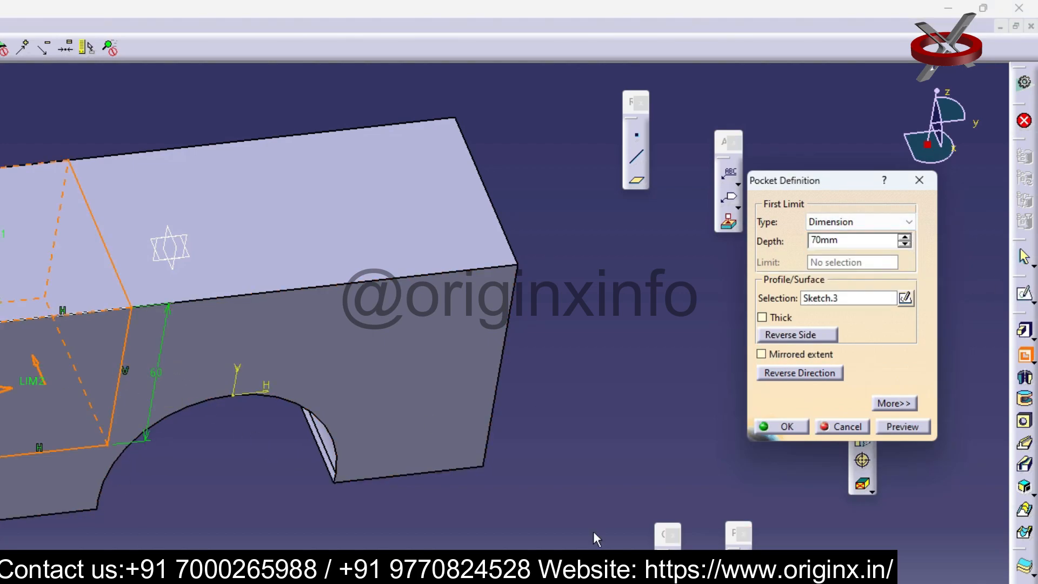
click(791, 427)
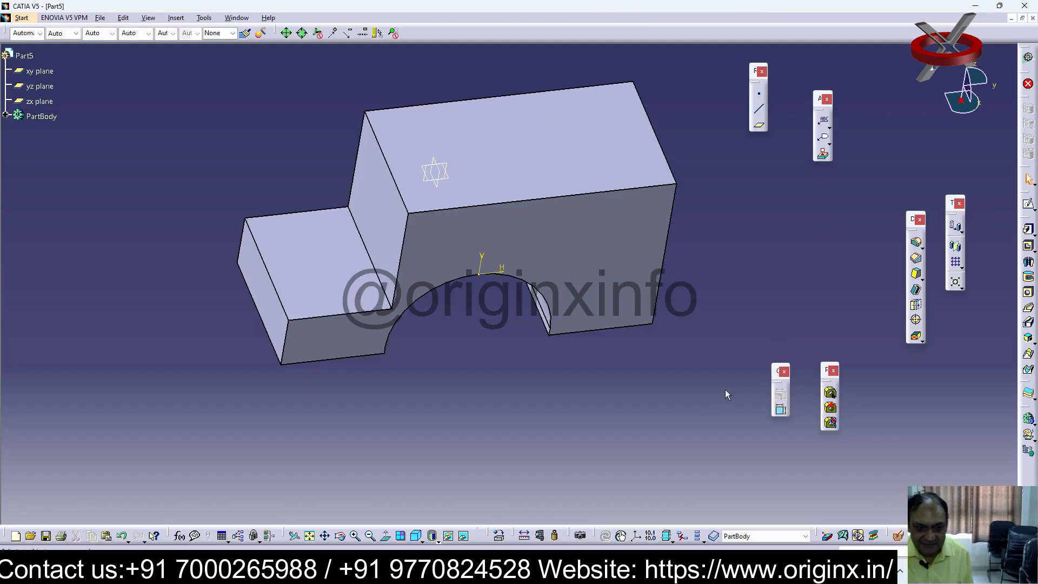
Expand PartBody in the specification tree to show the part's sketches and features
middle_drag(696, 388, 680, 373)
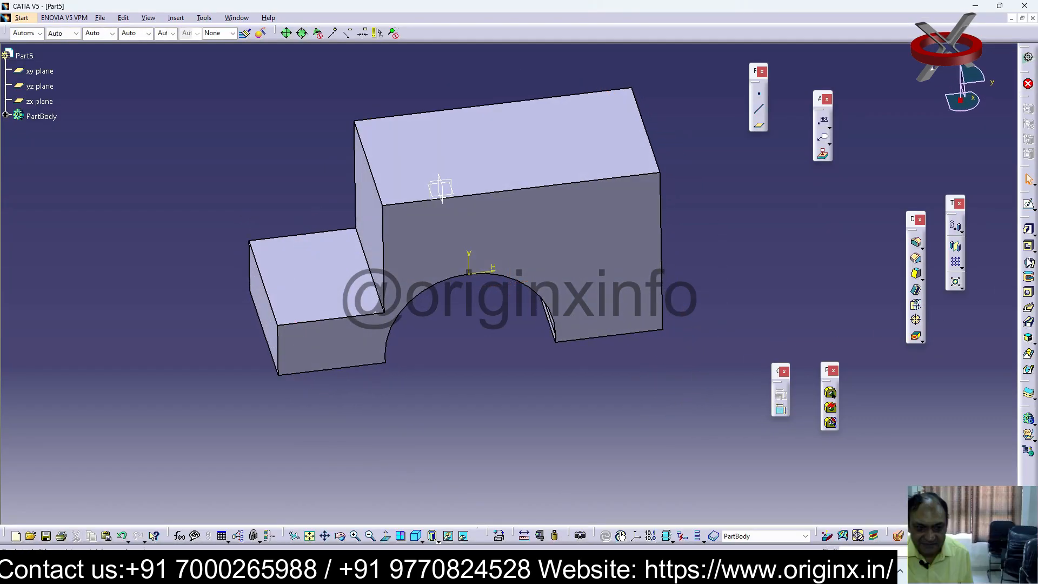
click(604, 311)
mouse_move(609, 314)
middle_down()
mouse_move(619, 334)
mouse_move(611, 343)
mouse_move(600, 331)
mouse_move(610, 330)
middle_up()
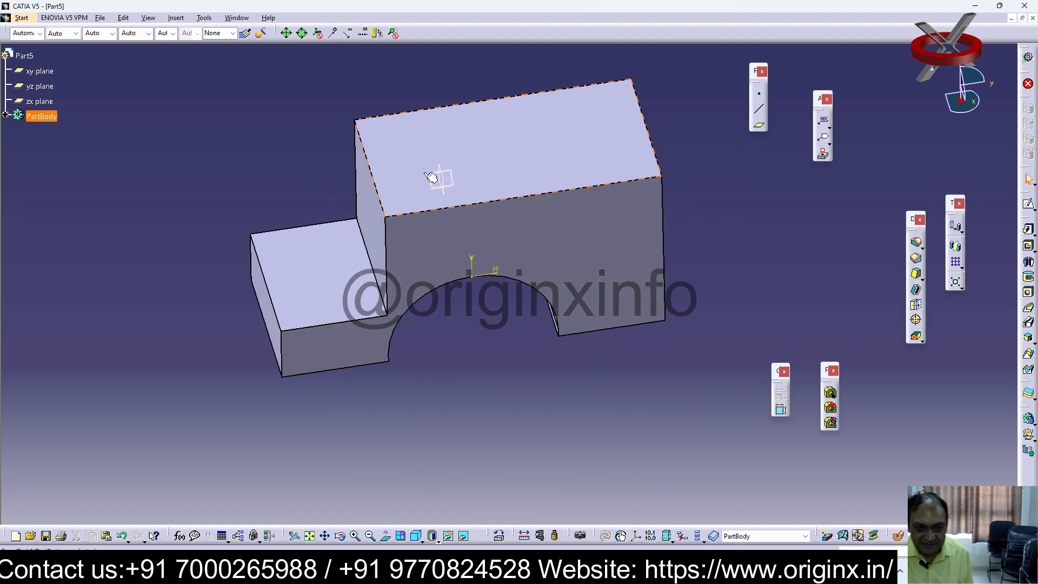
click(5, 115)
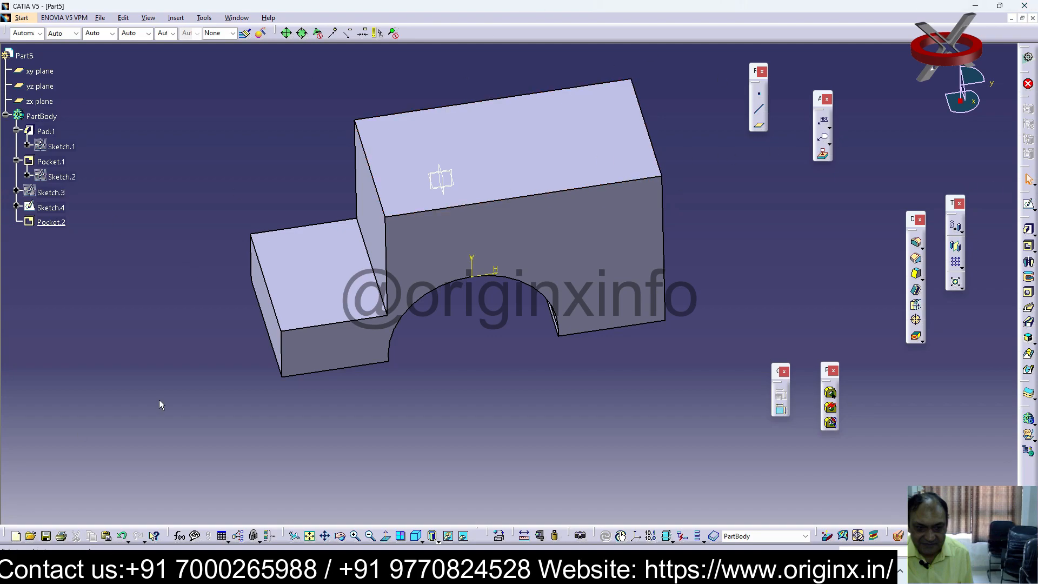
Show the Selection Sets and Surface-Based Features (Extended) toolbars
right_click(733, 22)
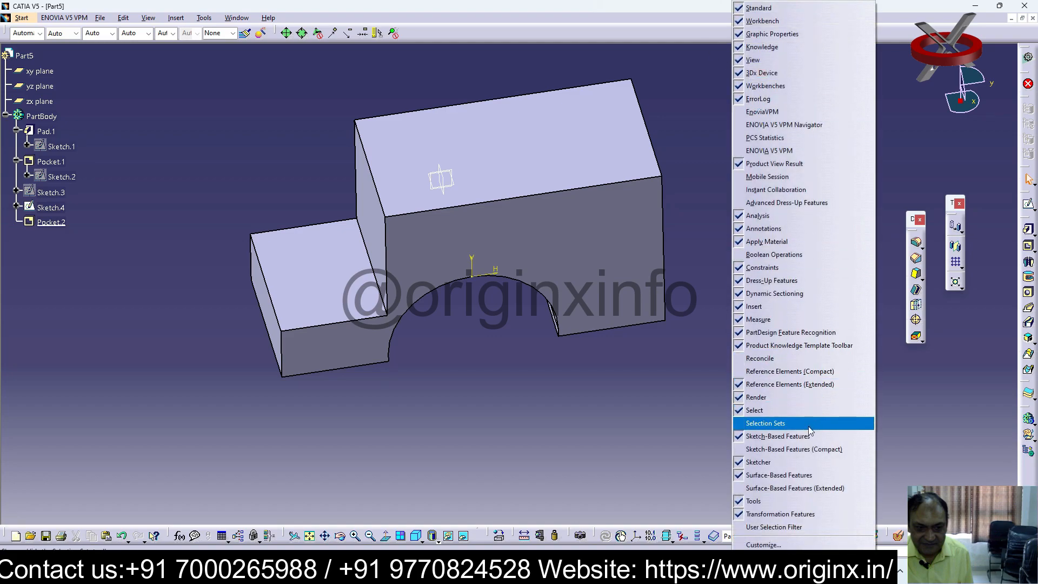
click(809, 425)
right_click(768, 34)
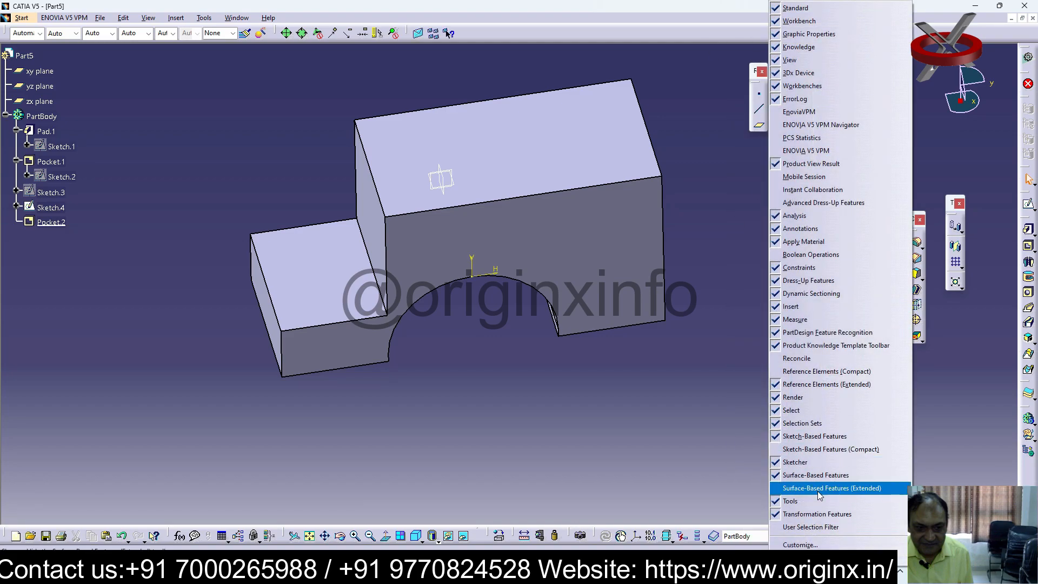
click(817, 489)
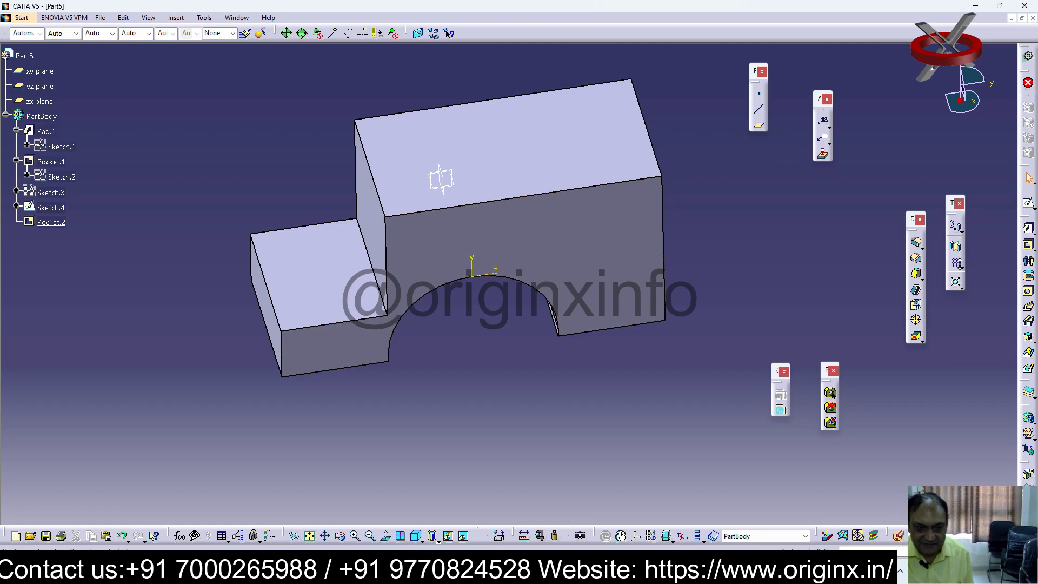
Try a rectangular pattern of Pocket.2 with 40 mm spacing, using the block's front face as reference direction
click(959, 266)
click(980, 280)
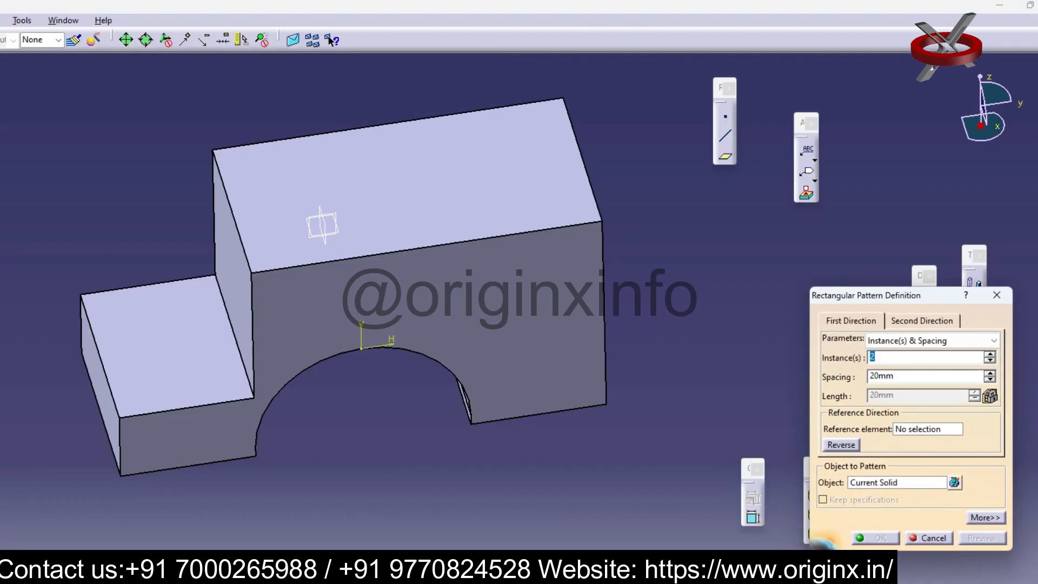
double_click(894, 377)
text(40)
key(Return)
click(851, 320)
click(896, 483)
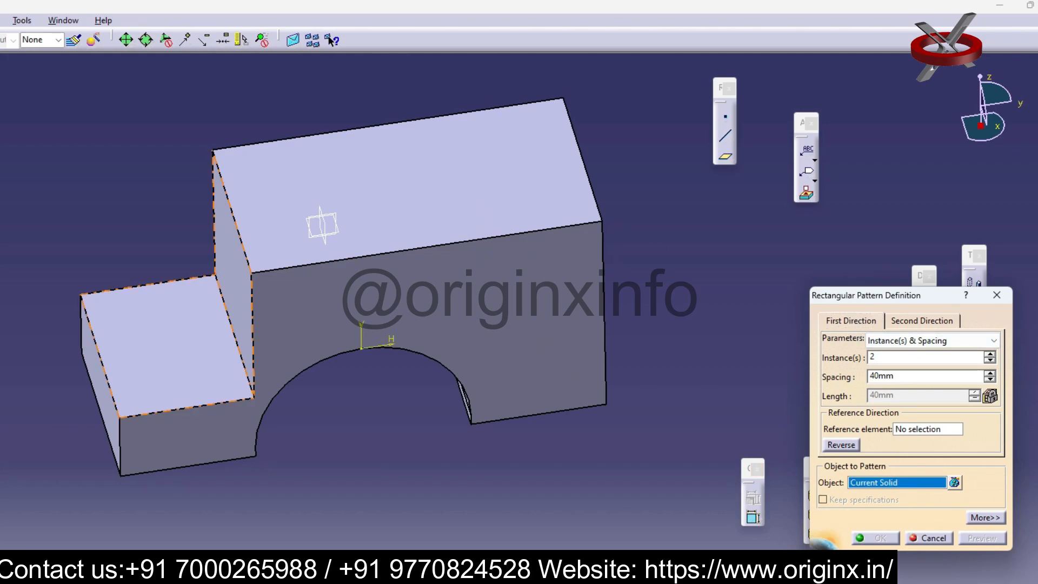
click(173, 346)
click(940, 428)
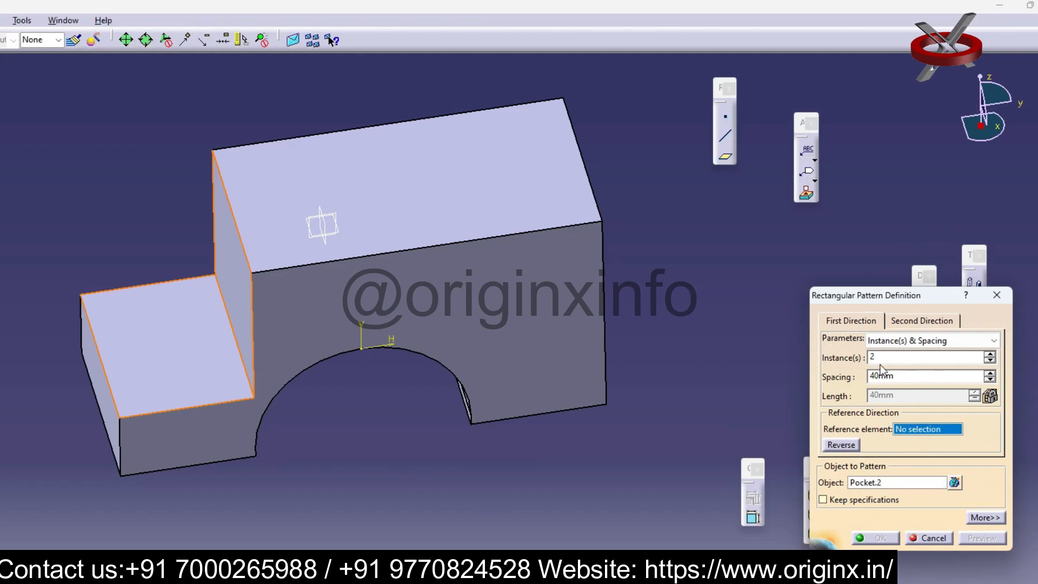
click(516, 327)
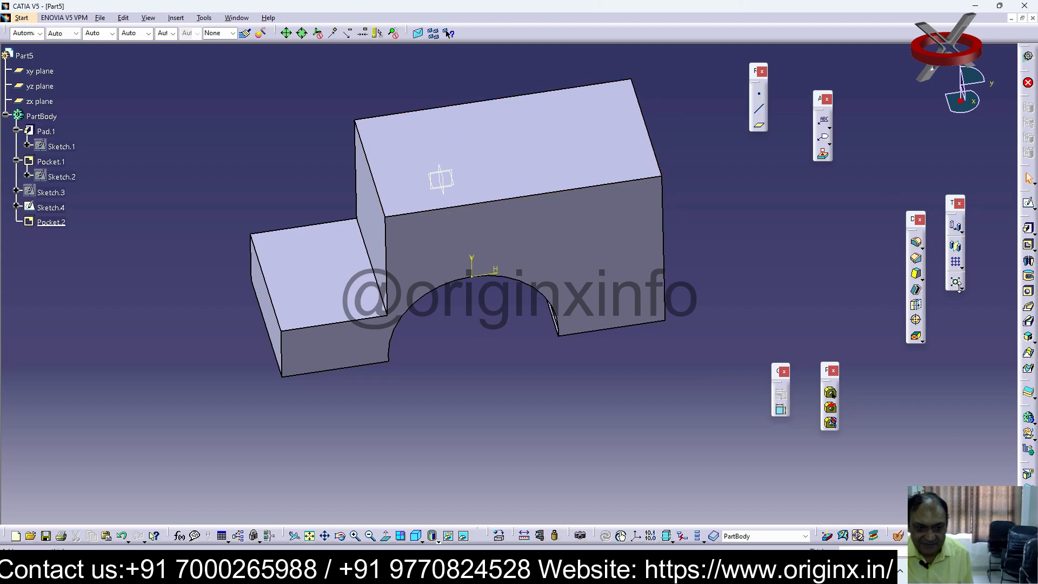
Try a rectangular pattern of Pocket.2 using the zx plane as reference element, with the direction reversed
click(958, 264)
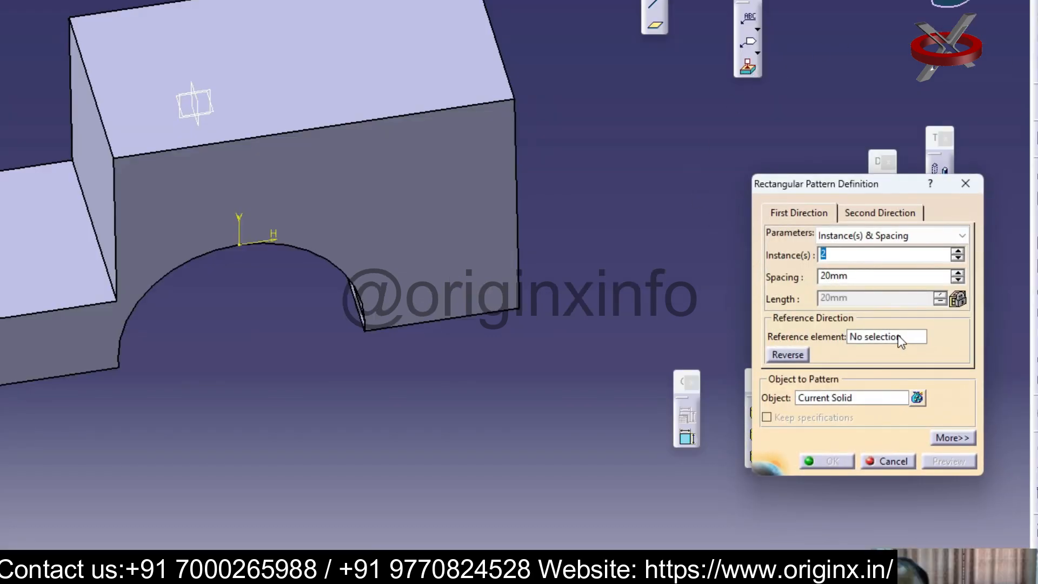
click(852, 398)
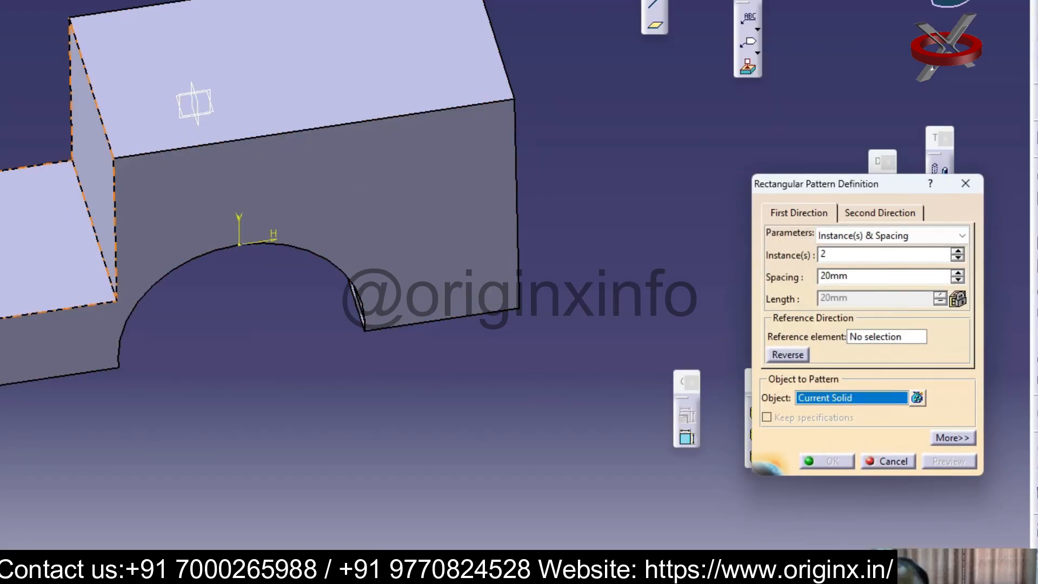
click(354, 306)
click(893, 338)
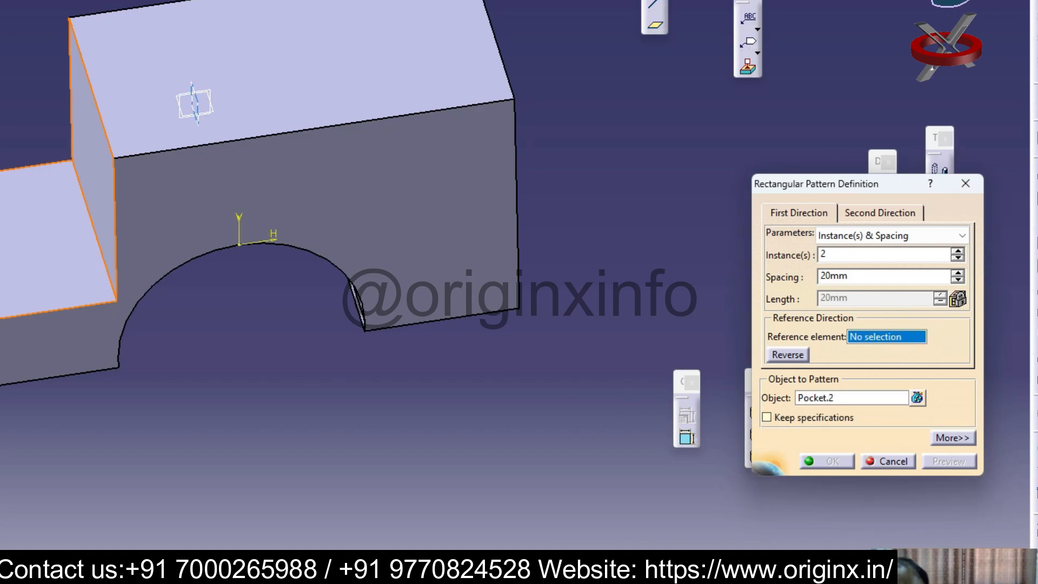
click(196, 101)
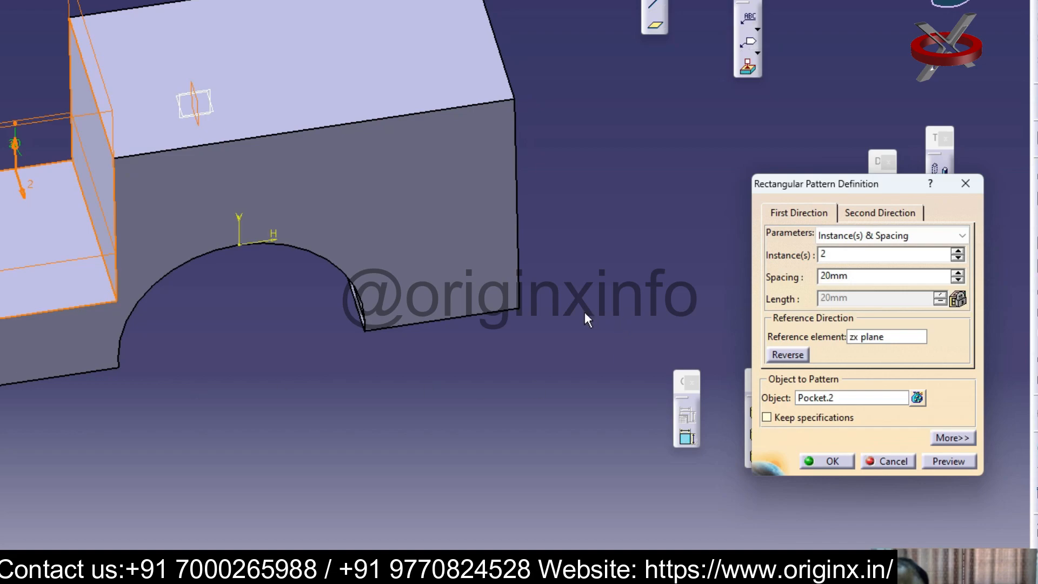
click(790, 355)
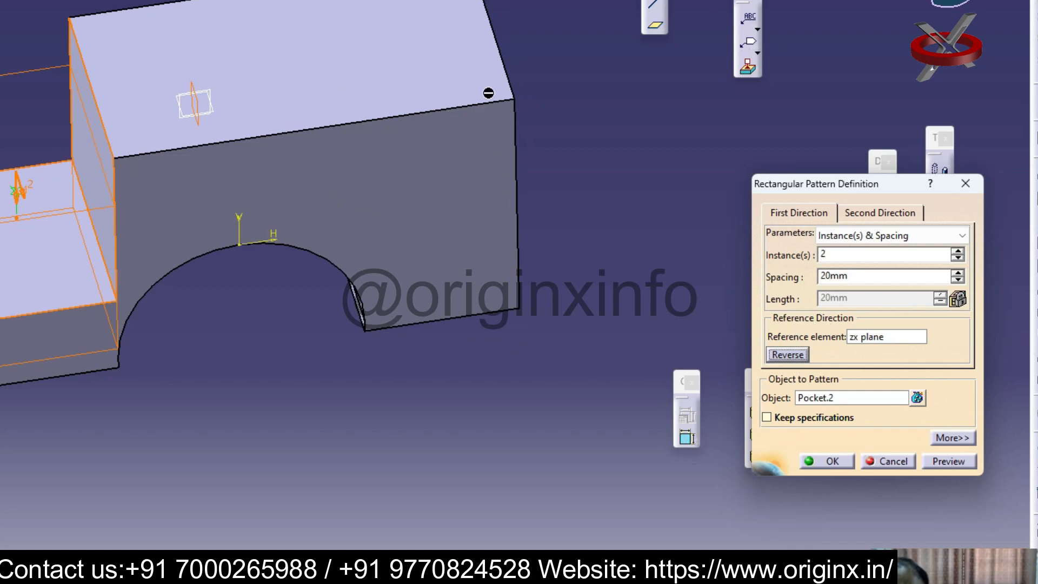
click(888, 460)
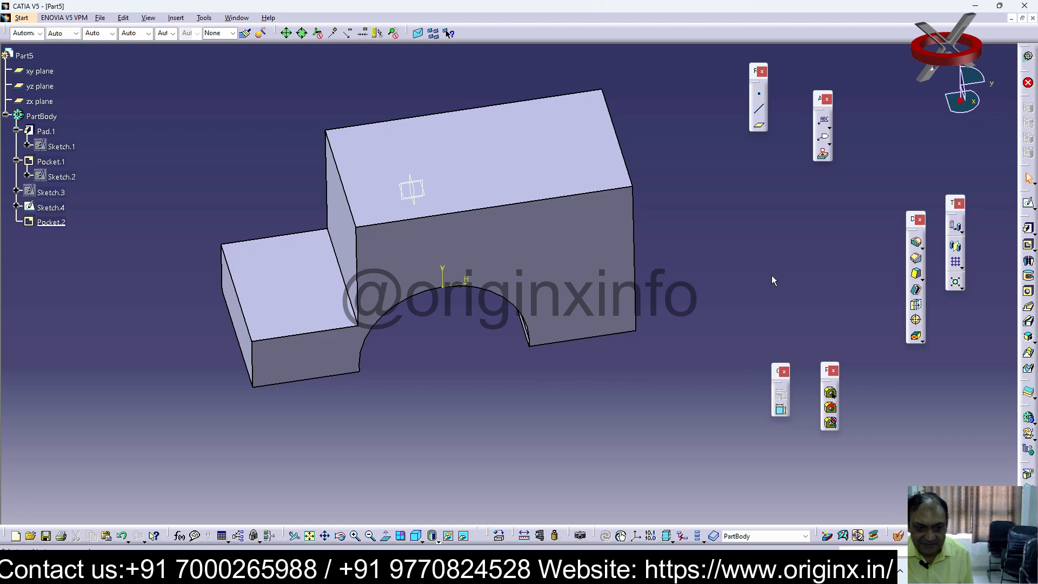
Create a reference plane offset 40 mm from the corner cutout's vertical wall, with the direction reversed
click(758, 129)
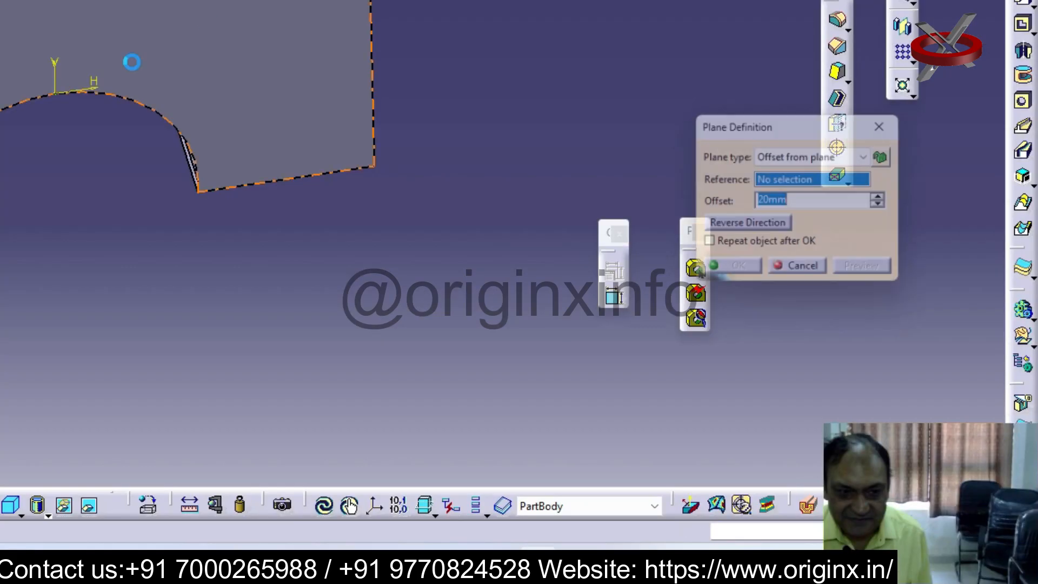
click(421, 209)
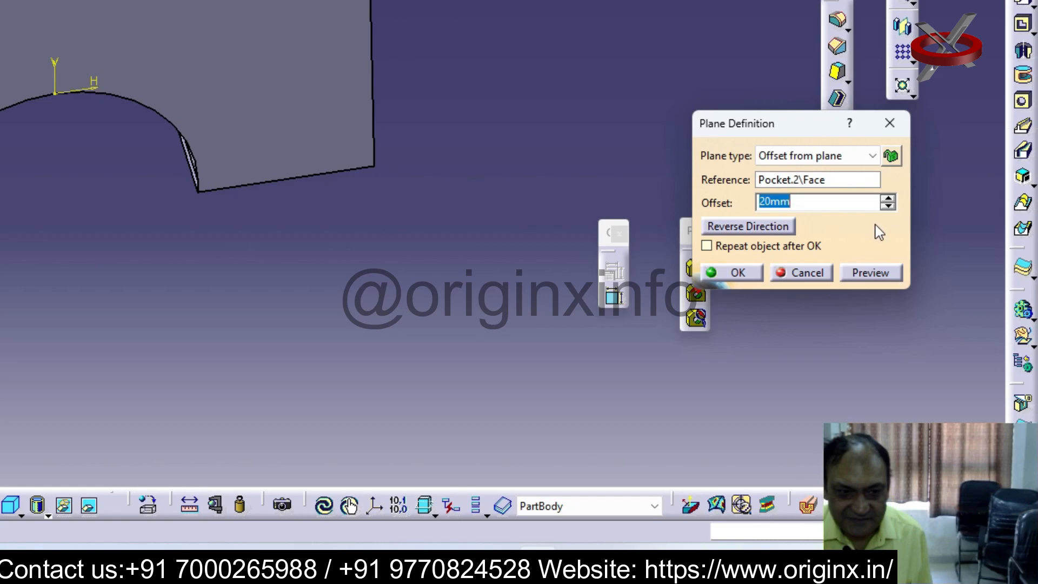
click(751, 228)
click(810, 206)
text(5)
key(BackSpace)
key(BackSpace)
text(40)
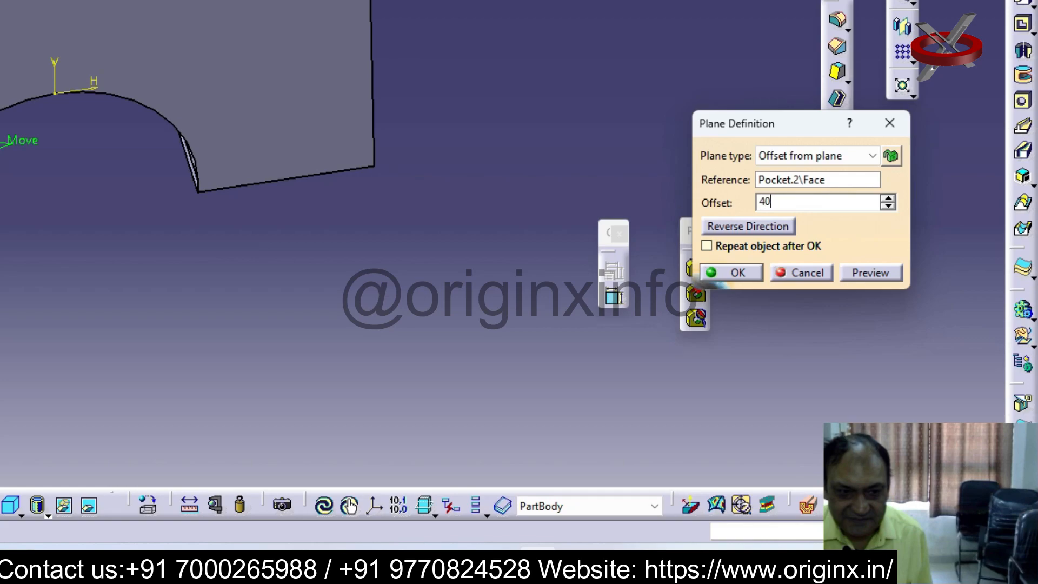
key(Return)
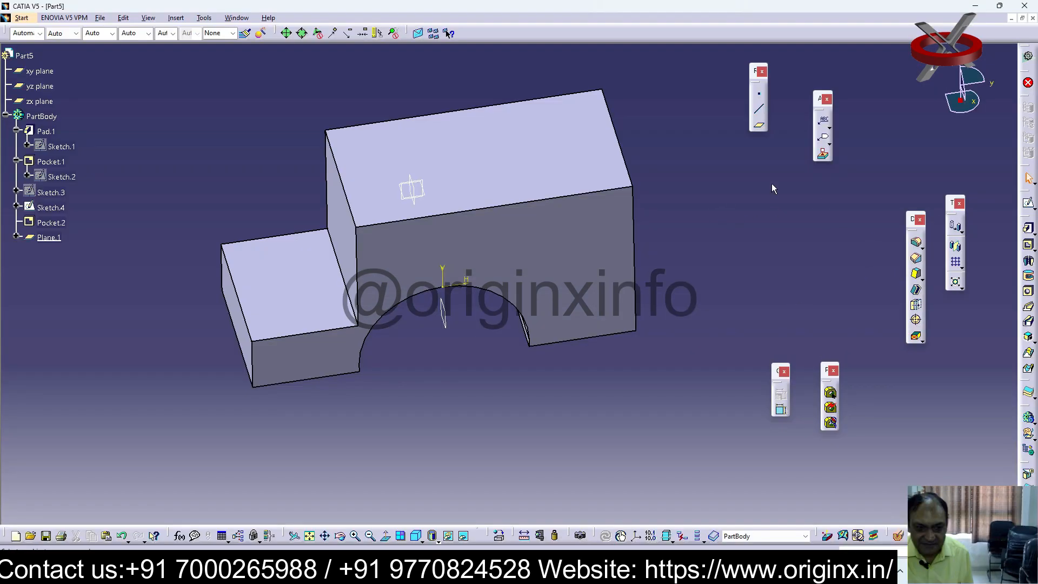
Try a rectangular pattern of Pocket.2 using Plane.1 as reference element and reversing the direction
click(956, 261)
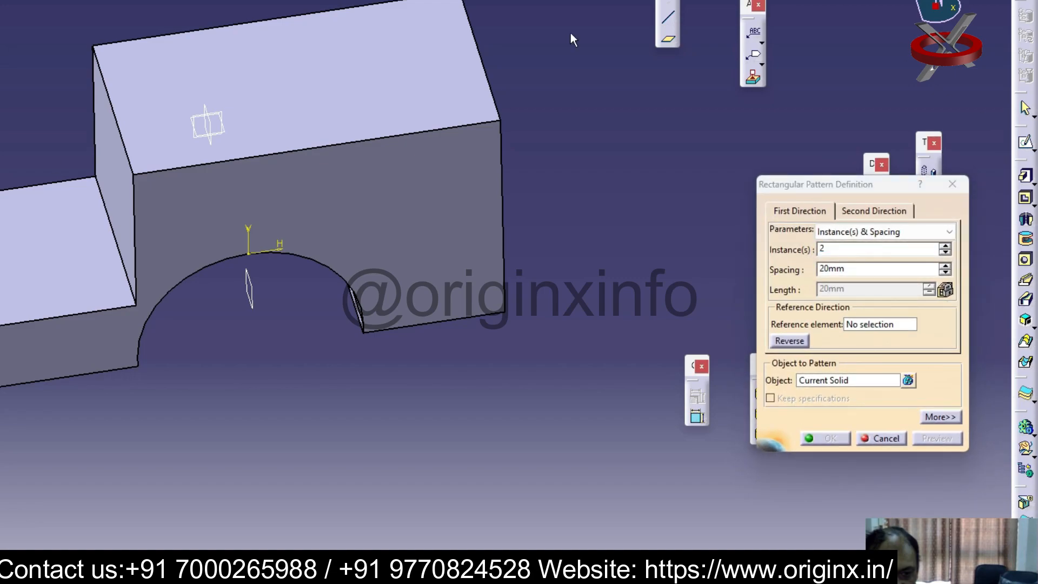
click(846, 381)
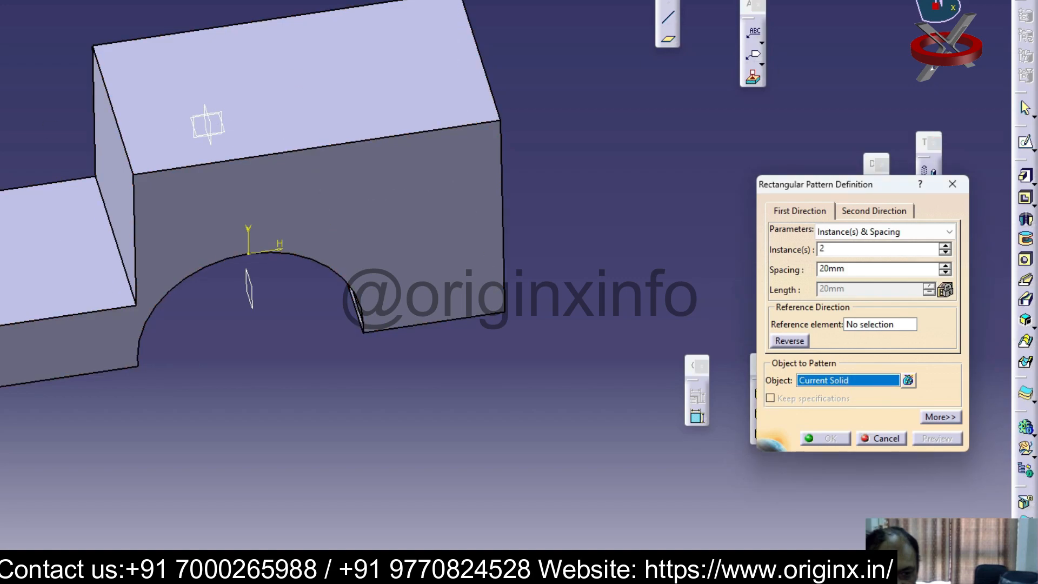
click(54, 246)
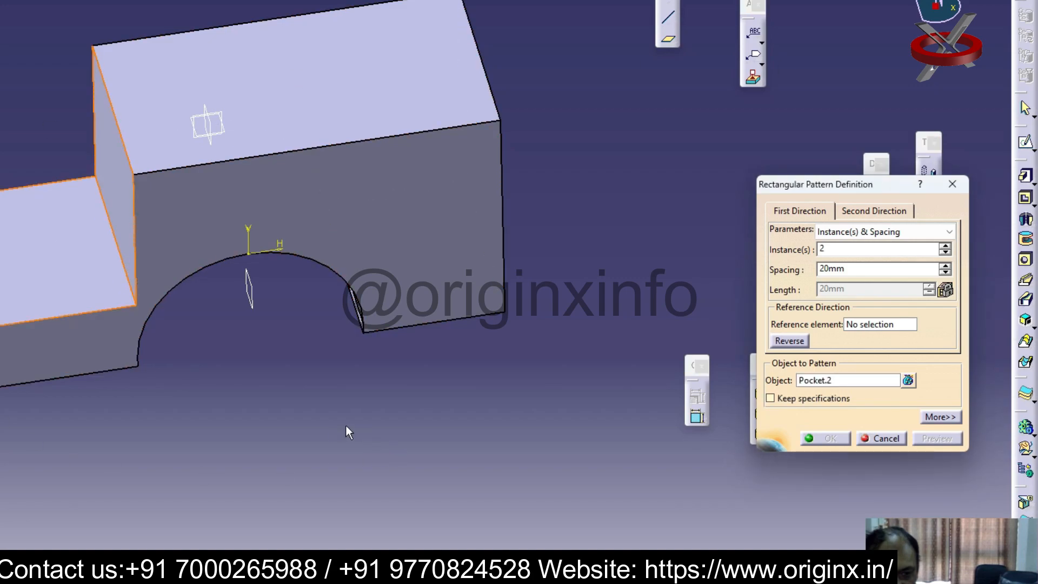
click(866, 326)
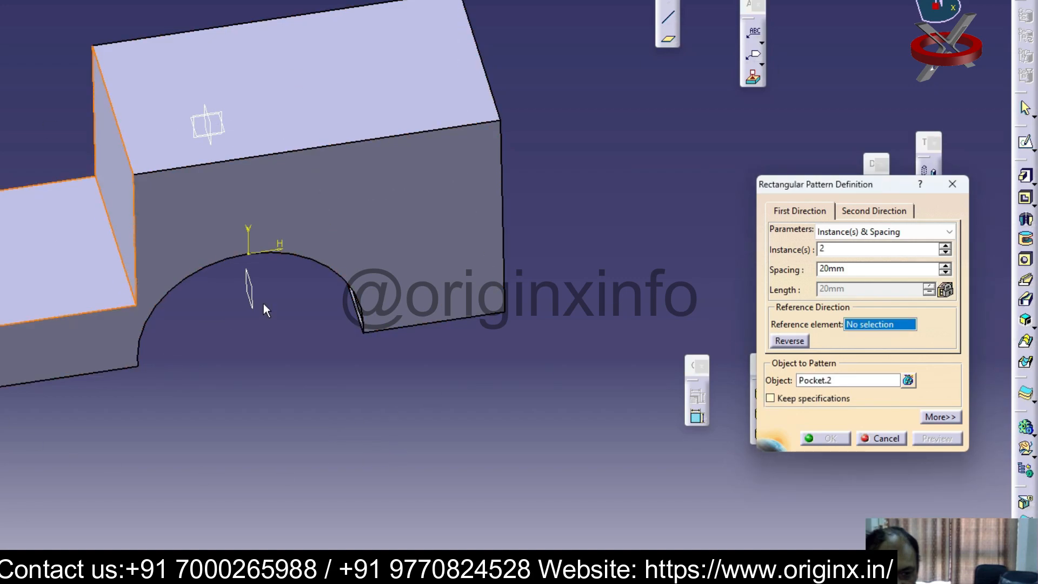
click(252, 288)
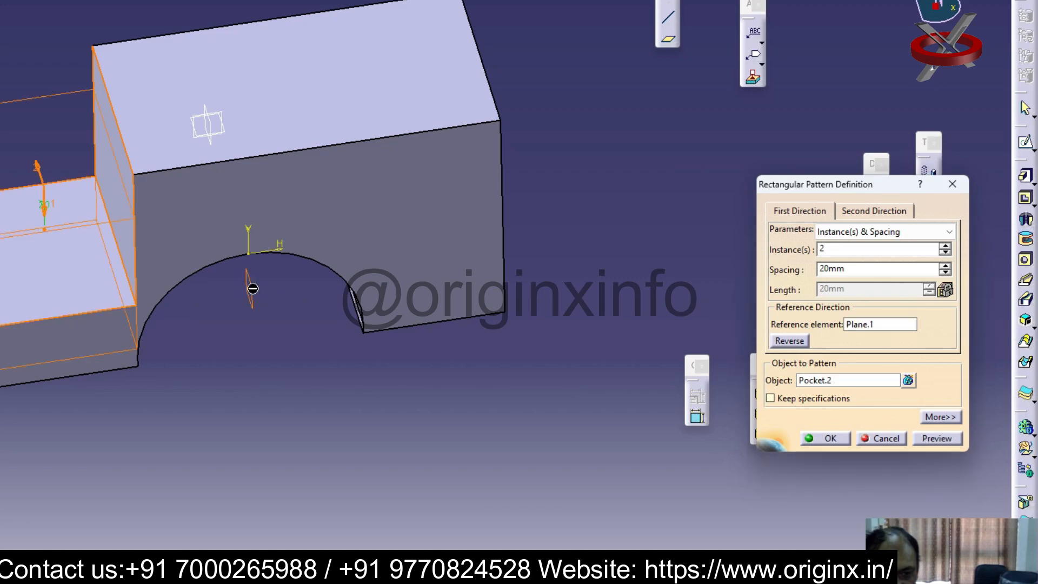
click(818, 212)
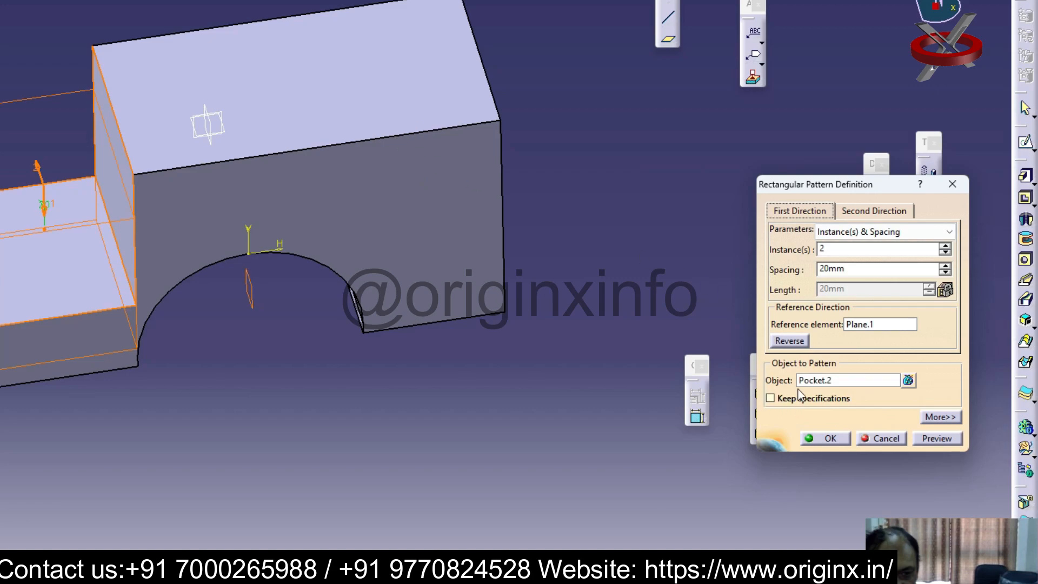
click(790, 341)
click(790, 341)
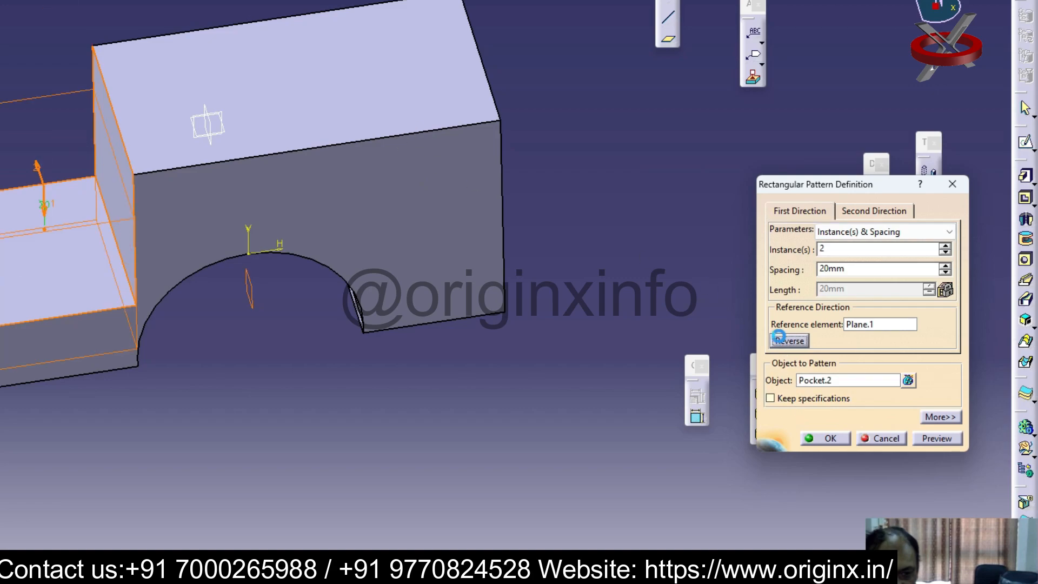
key(Escape)
Start a sketch on the block's front face and draw a rectangle about 50 by 40 mm near its uncut upper corner
click(587, 247)
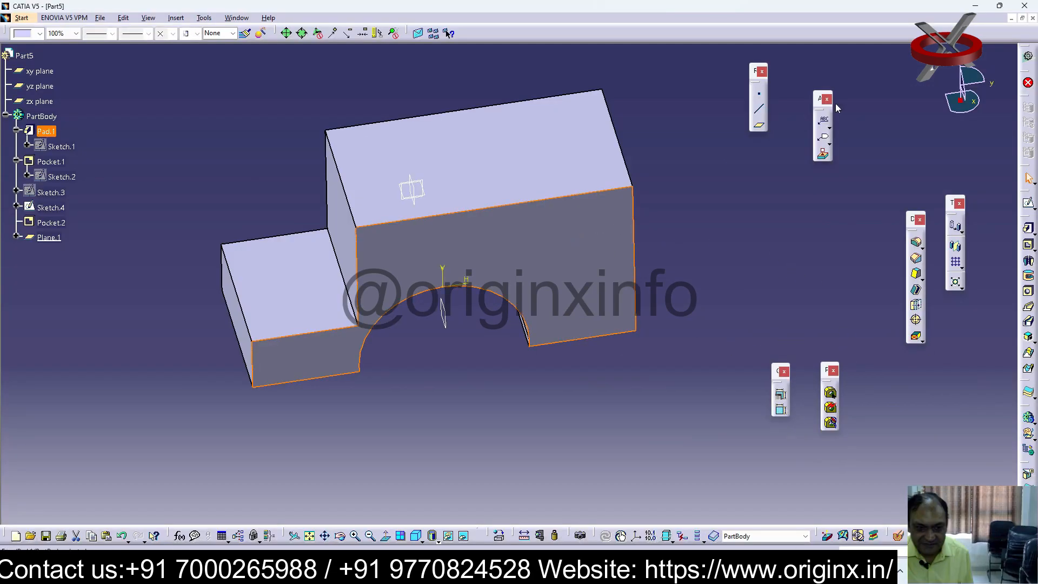
click(1029, 205)
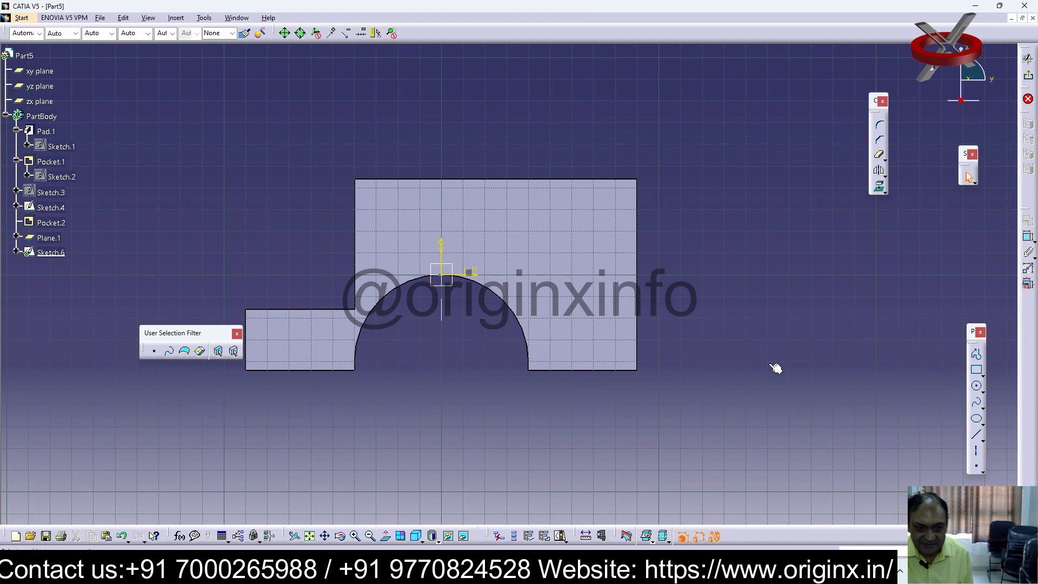
click(976, 370)
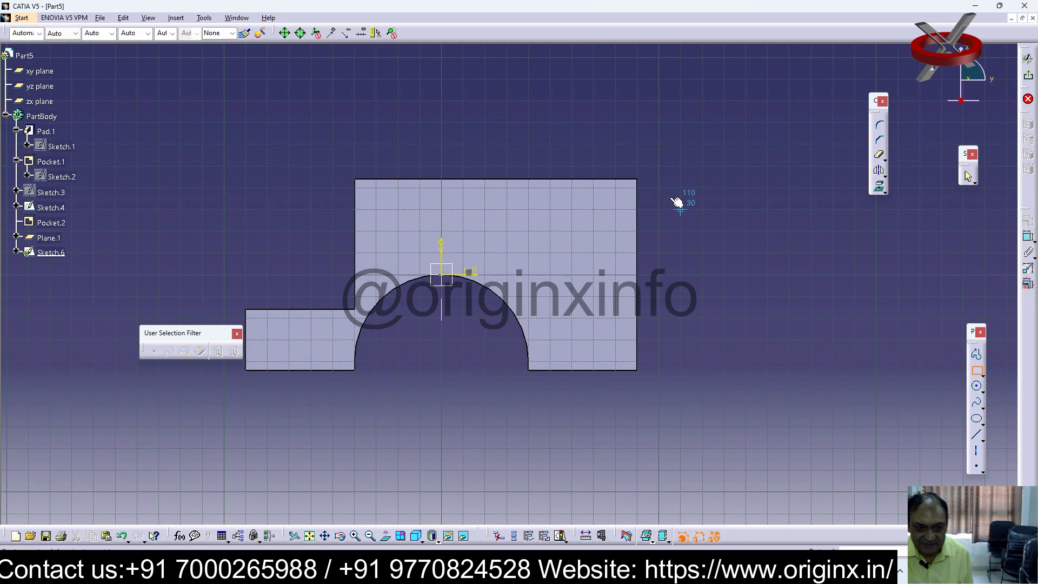
click(637, 188)
click(528, 275)
click(798, 294)
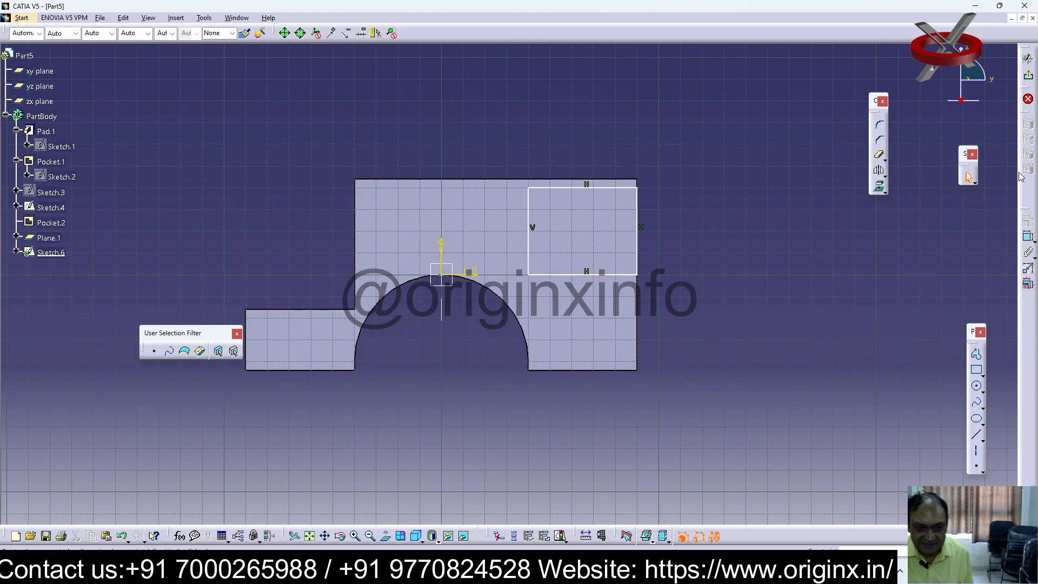
Constrain the rectangle's upper side to the block's top edge with a 0 mm offset
click(607, 189)
click(695, 185)
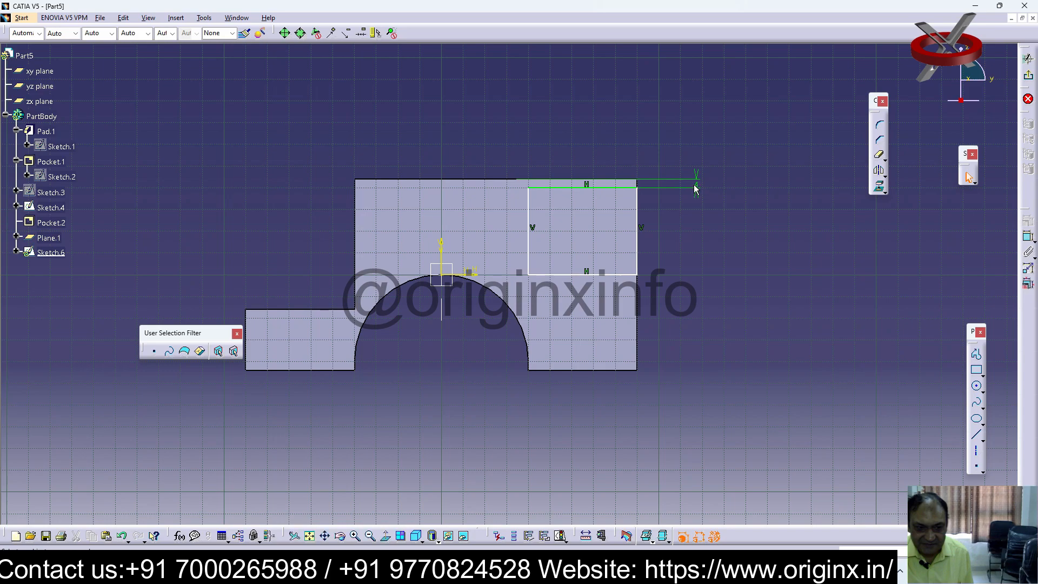
double_click(696, 185)
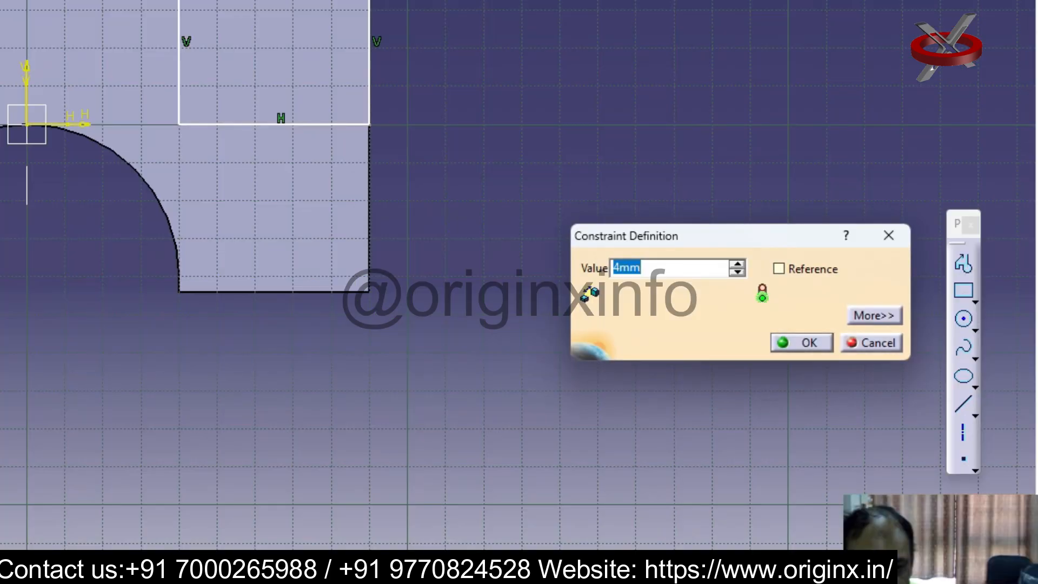
text(0)
key(Return)
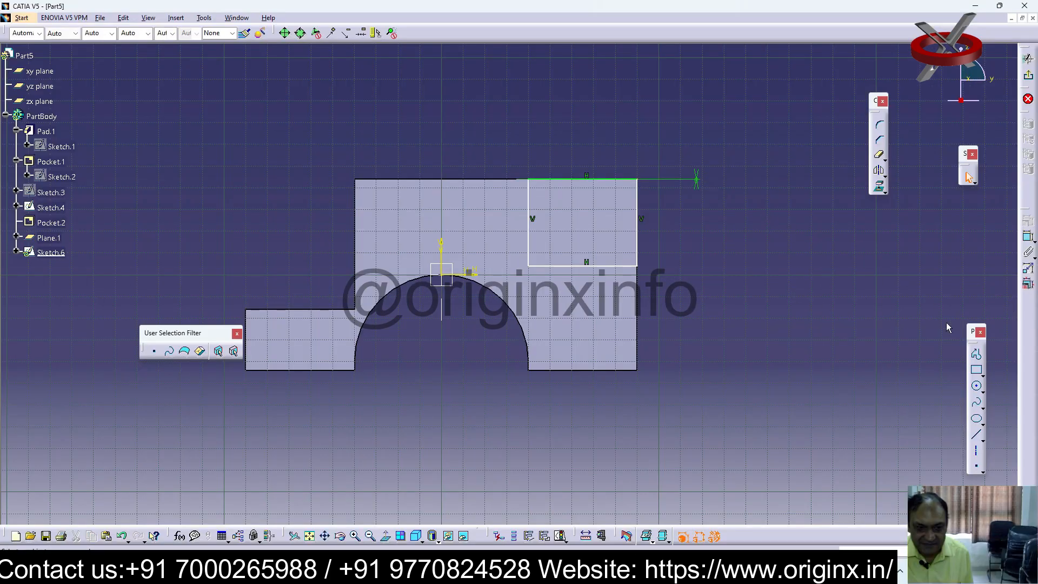
Dimension the rectangle's vertical side and set its height to 60 mm
click(1027, 237)
click(637, 227)
click(655, 230)
double_click(656, 229)
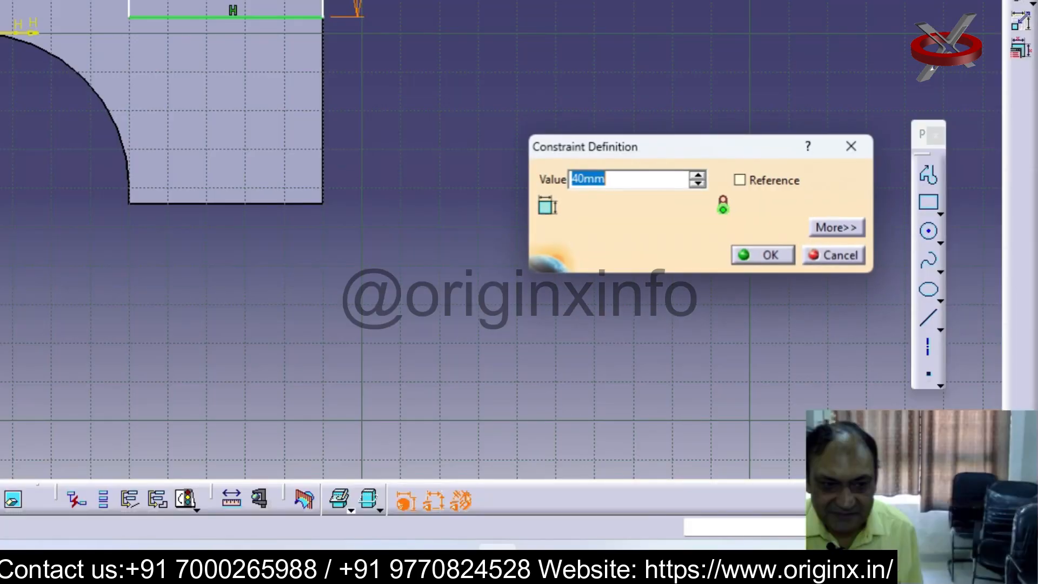
text(60)
key(Return)
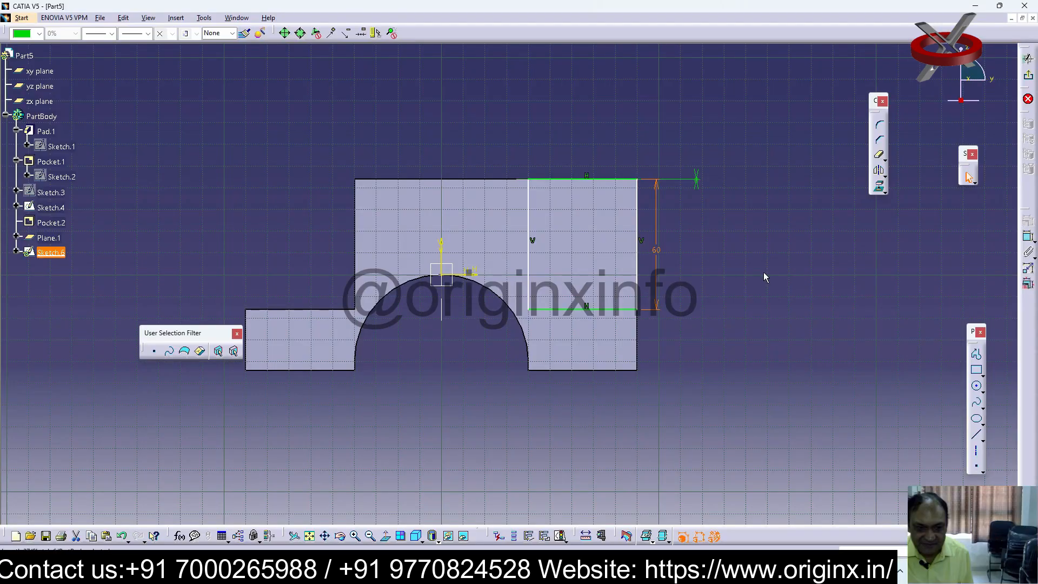
click(764, 272)
Try to dimension the rectangle's width, and exit the sketch
click(1028, 237)
click(596, 179)
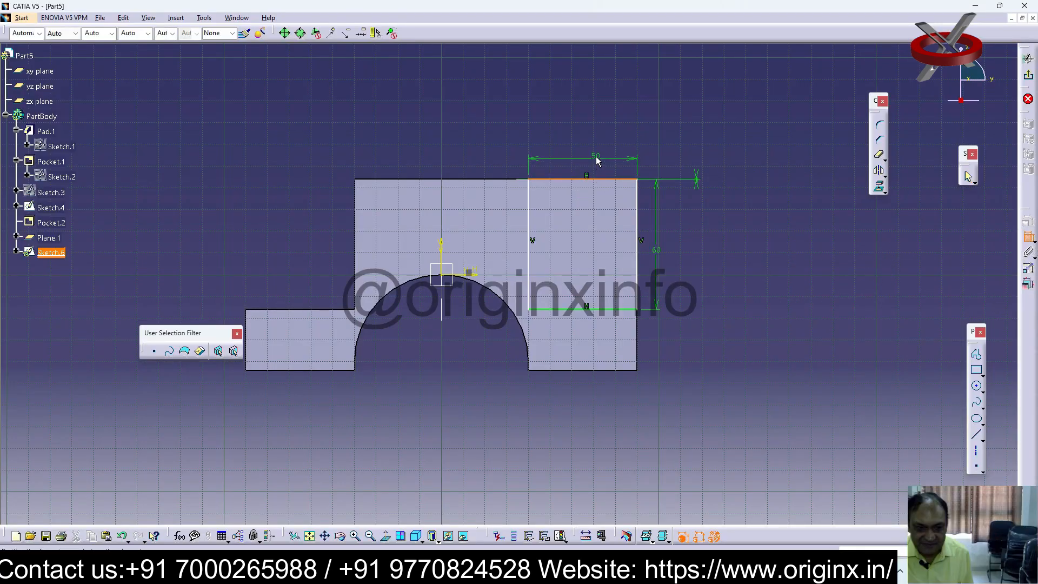
key(Escape)
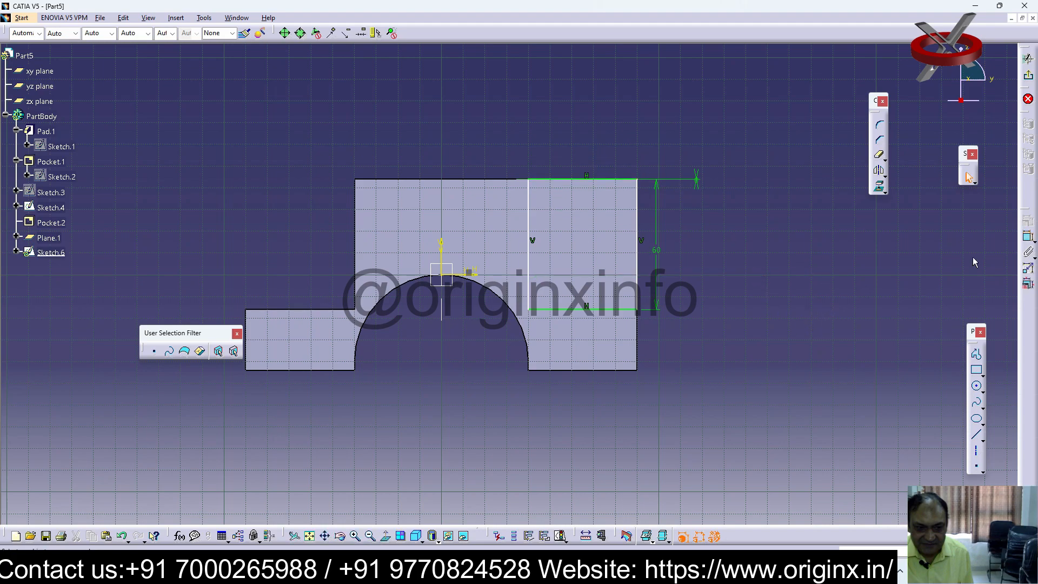
click(1029, 79)
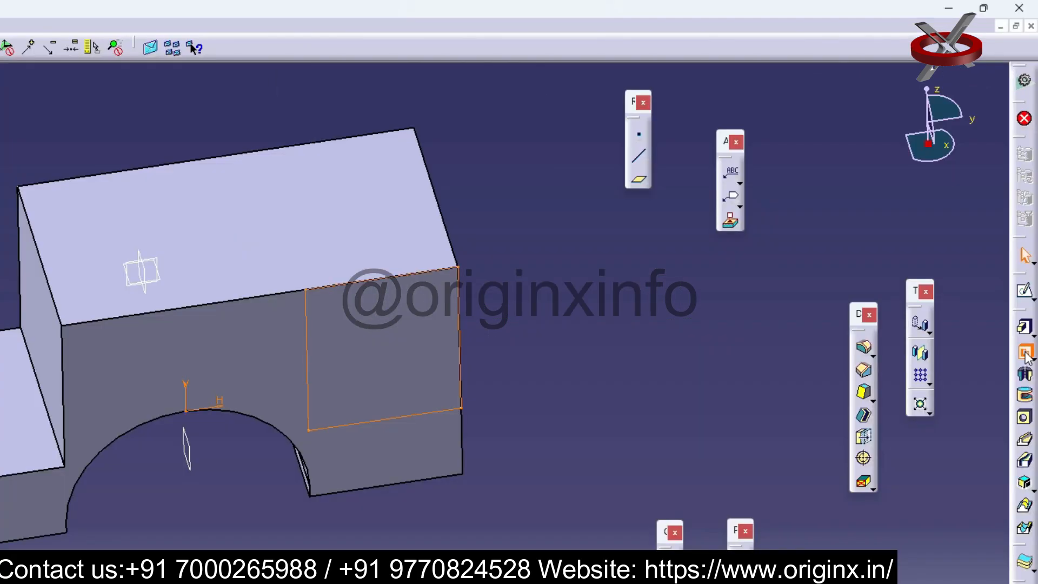
Cut the rectangle into the block as a 70 mm deep pocket
click(1025, 353)
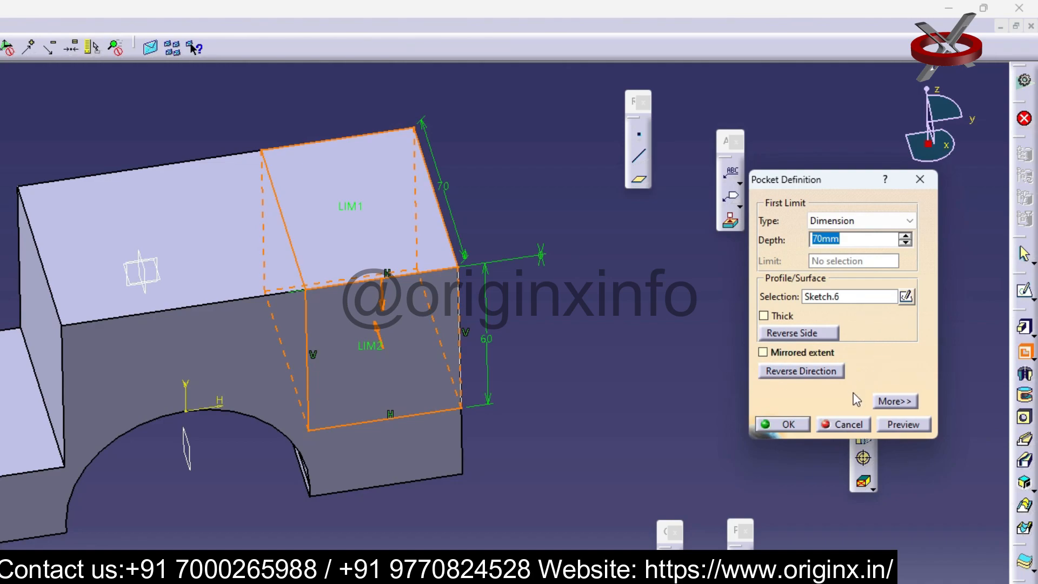
click(788, 425)
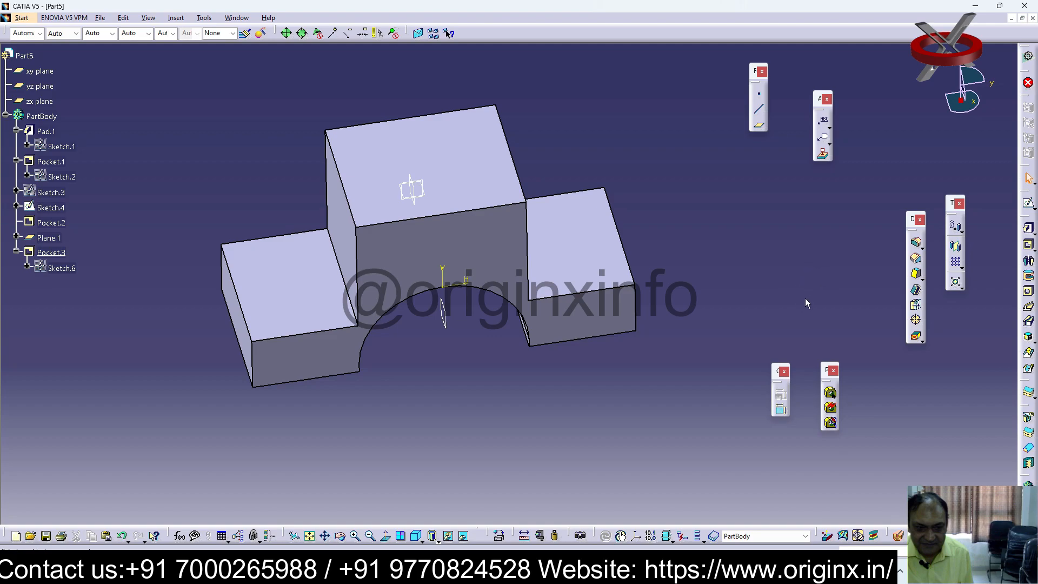
Start a sketch on the block's raised top face and draw a circle centred on the horizontal axis, about 30 mm from the front edge
click(439, 152)
click(1029, 205)
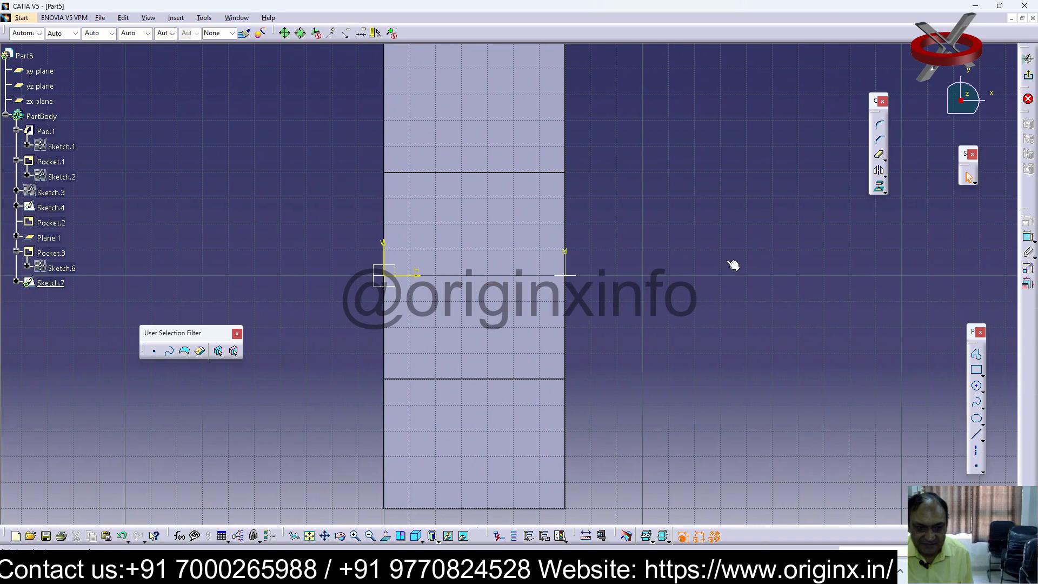
click(977, 385)
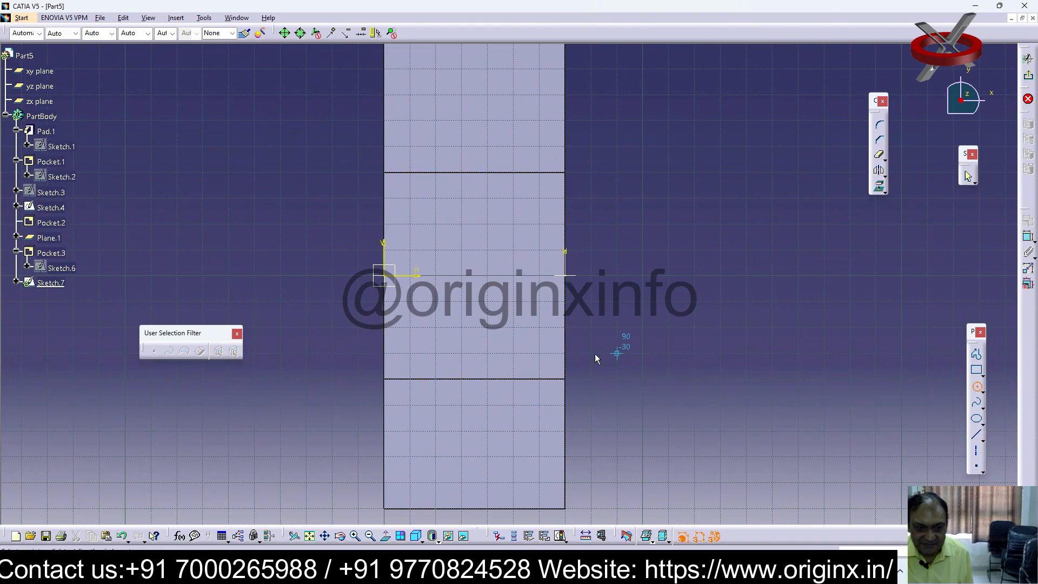
click(487, 276)
click(468, 328)
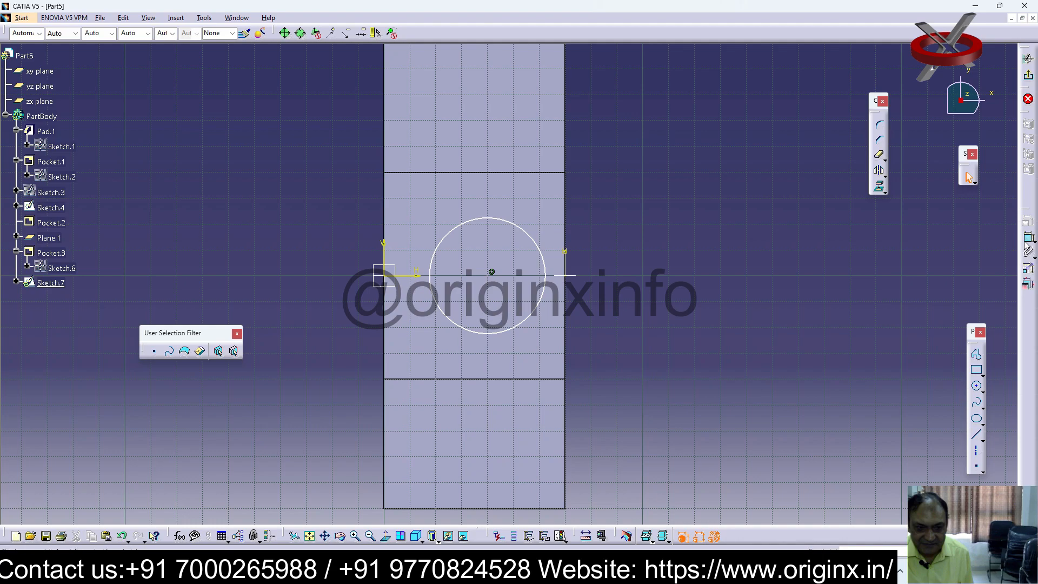
click(547, 292)
click(491, 271)
click(699, 279)
click(492, 276)
click(524, 379)
key(Escape)
click(1028, 237)
click(490, 273)
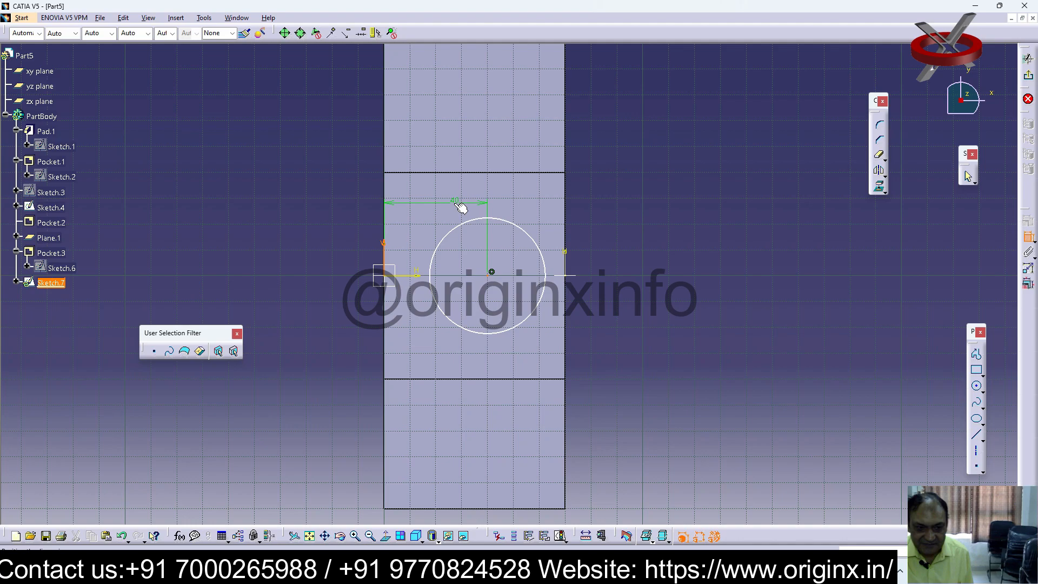
key(Escape)
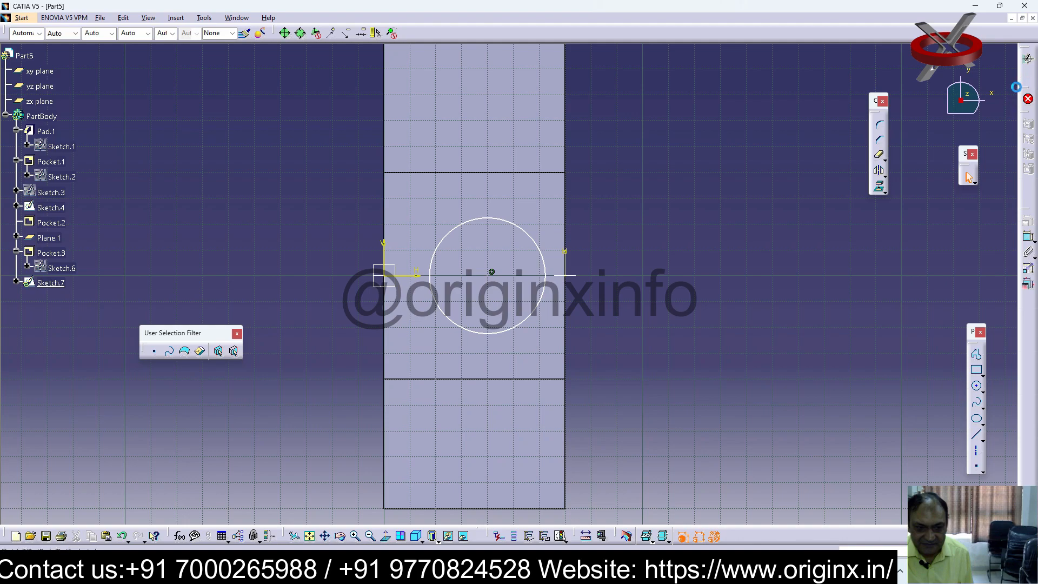
click(1028, 75)
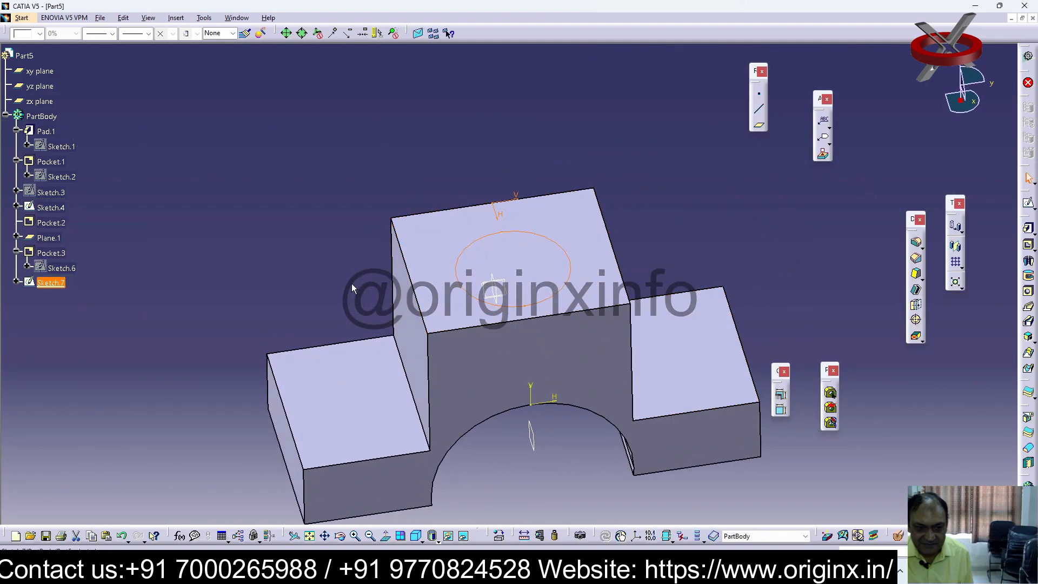
double_click(54, 283)
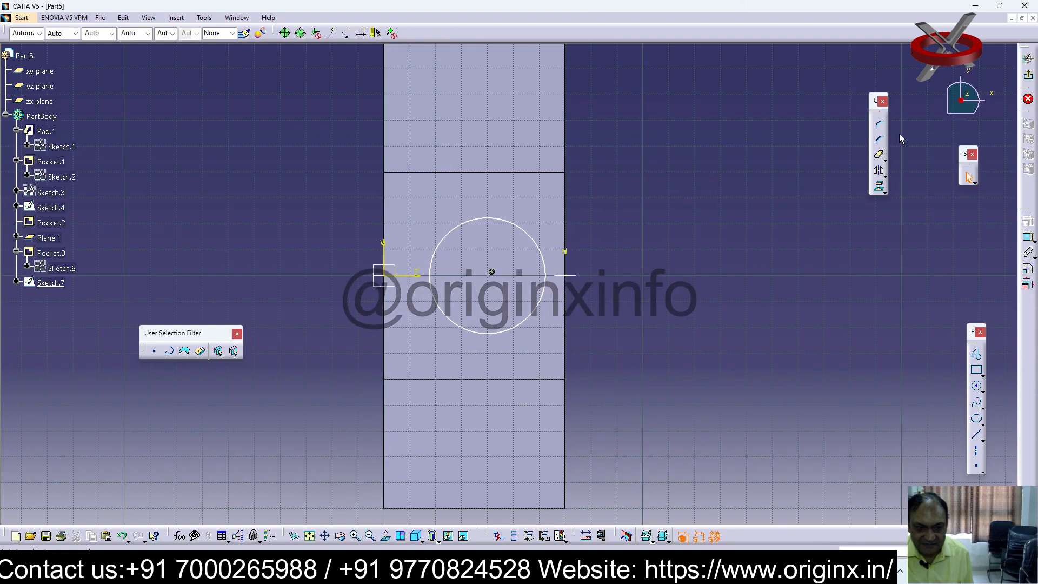
Dimension the circle's centre from the face's front edge, set the distance to 35 mm, and exit the sketch
click(1029, 236)
click(491, 272)
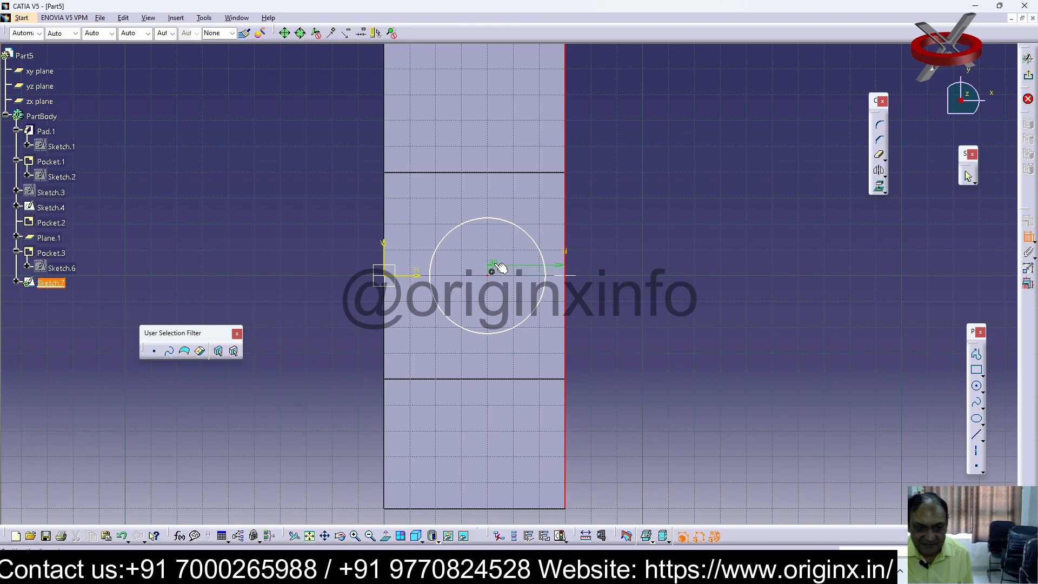
click(520, 203)
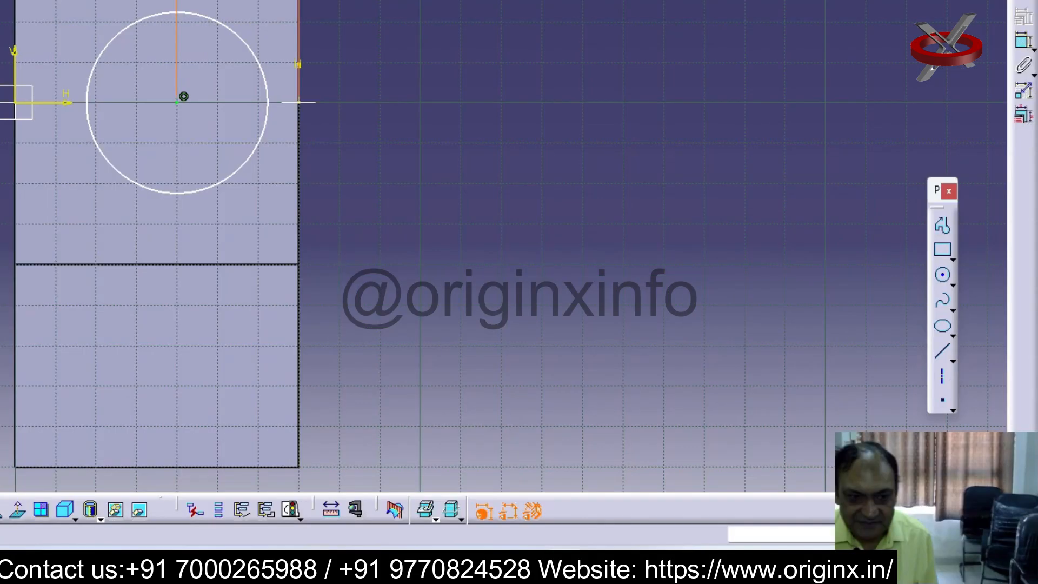
double_click(518, 205)
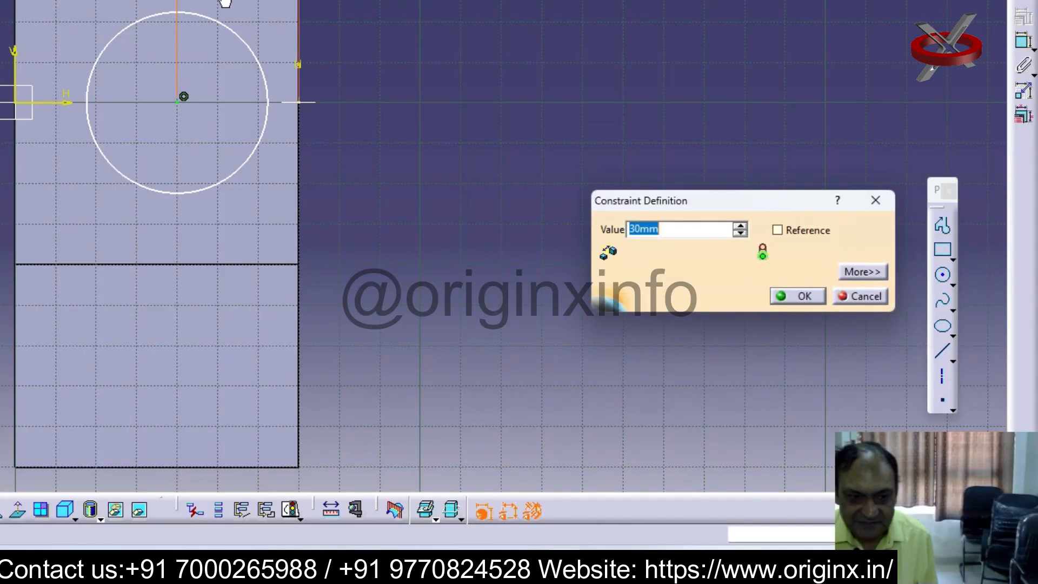
text(3)
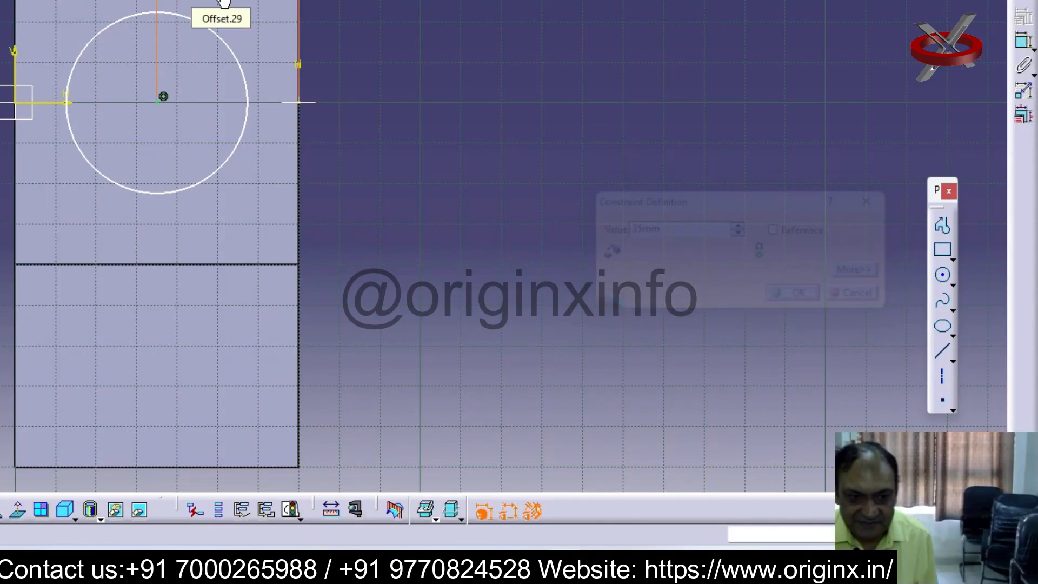
key(Return)
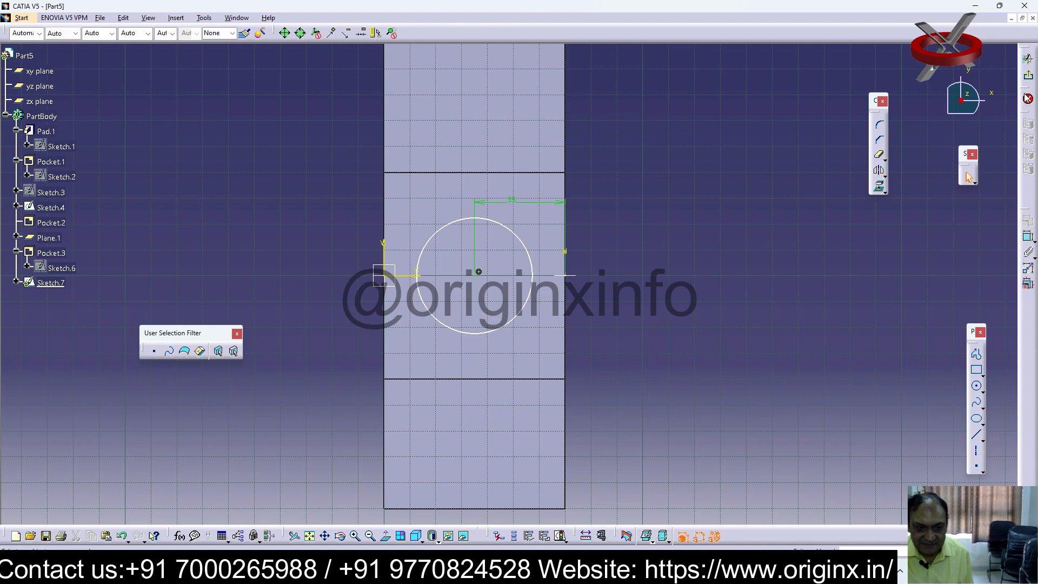
click(1028, 97)
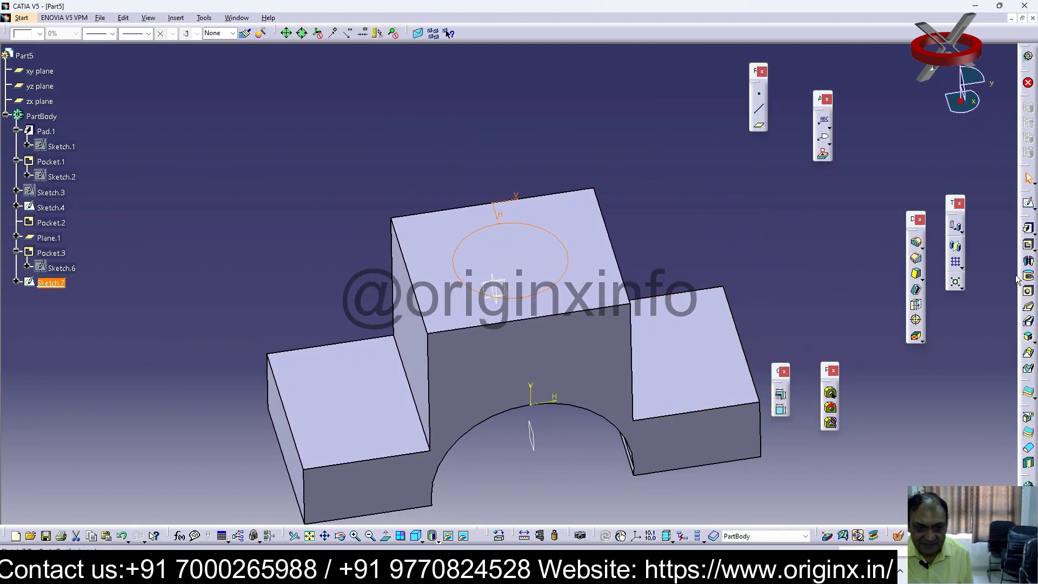
Cut the circle as a pocket with the Up to last limit
click(1028, 245)
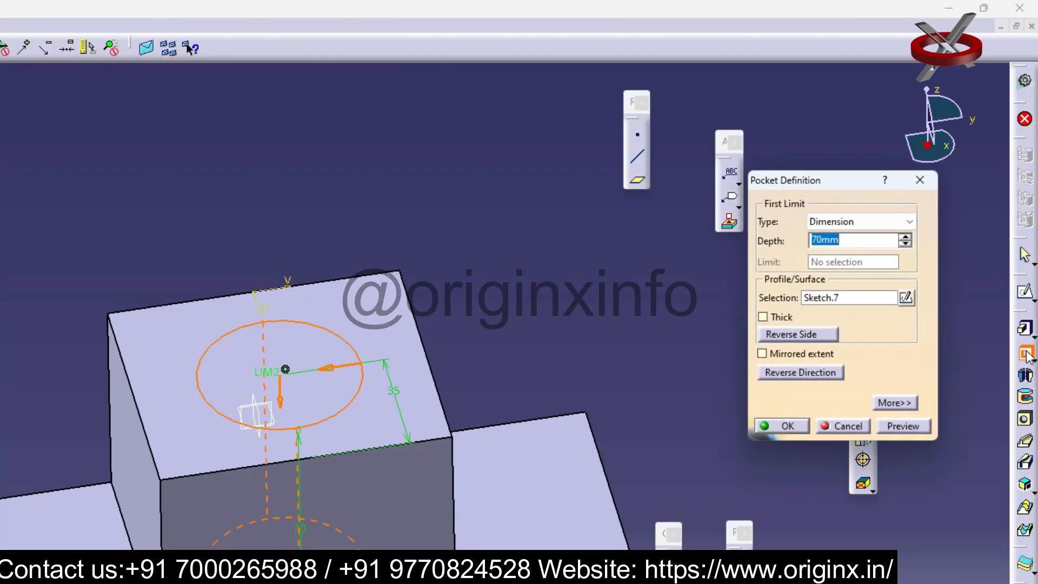
click(909, 222)
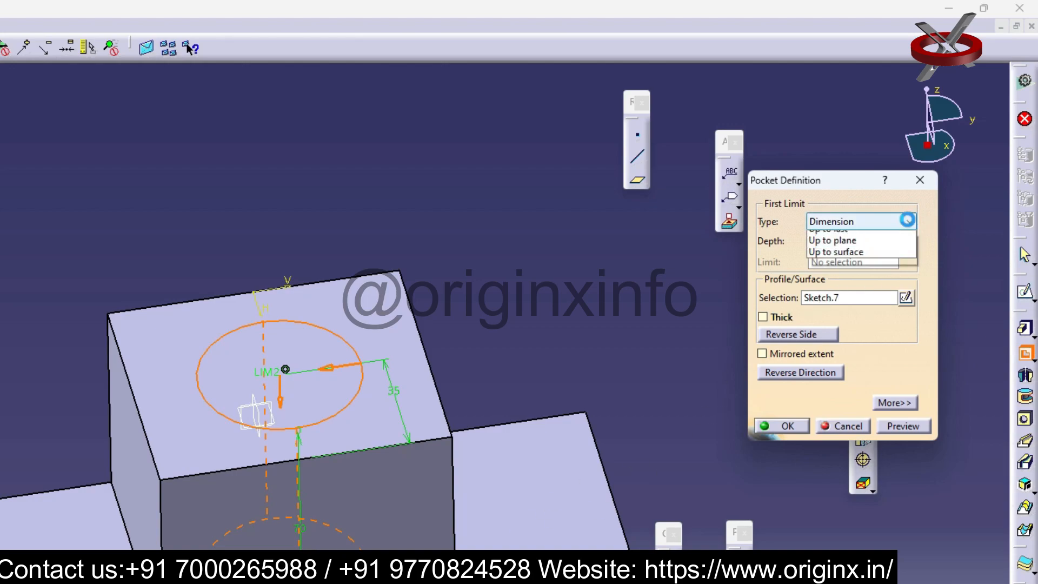
click(814, 259)
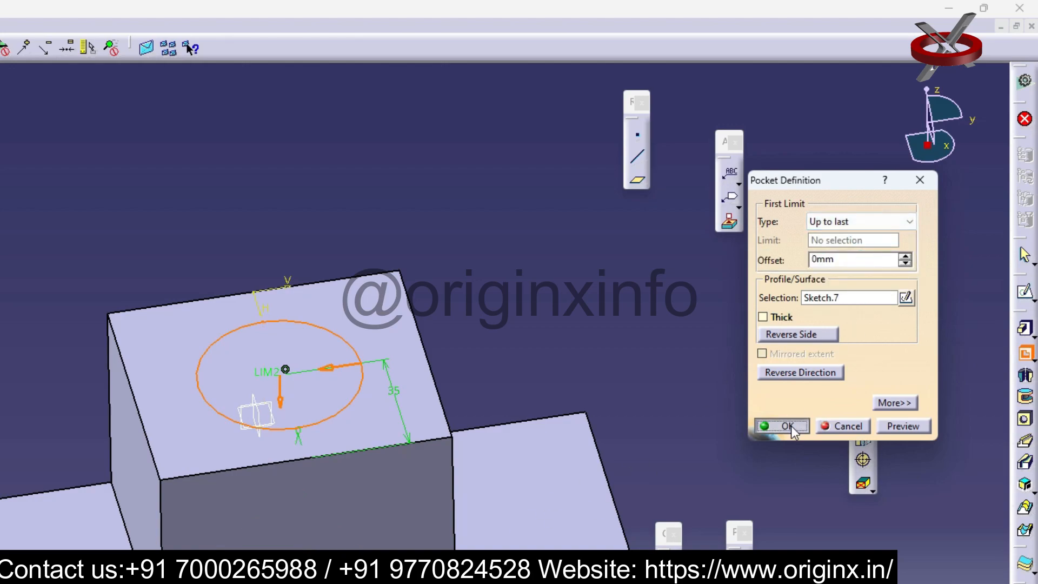
click(787, 426)
Start a sketch on the raised section's vertical side face above the Pocket.2 step and draw a square of about 20 mm
middle_drag(495, 484, 590, 450)
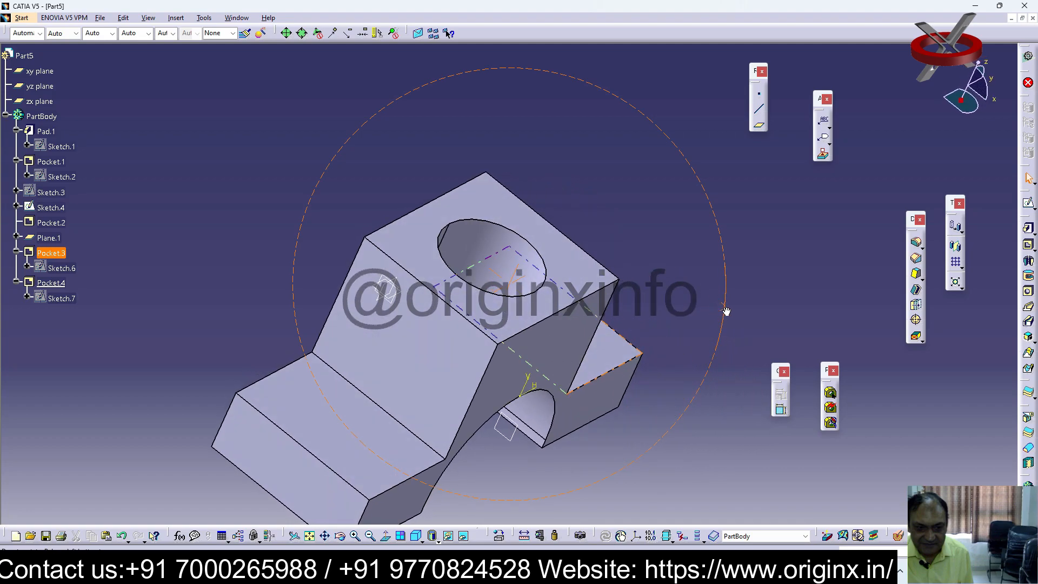
middle_drag(726, 312, 801, 360)
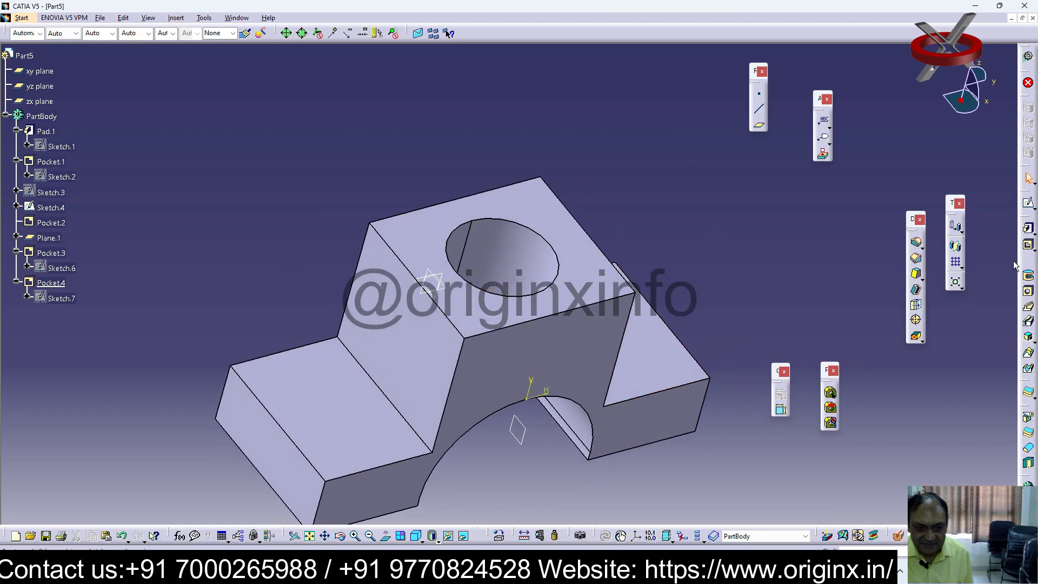
click(422, 344)
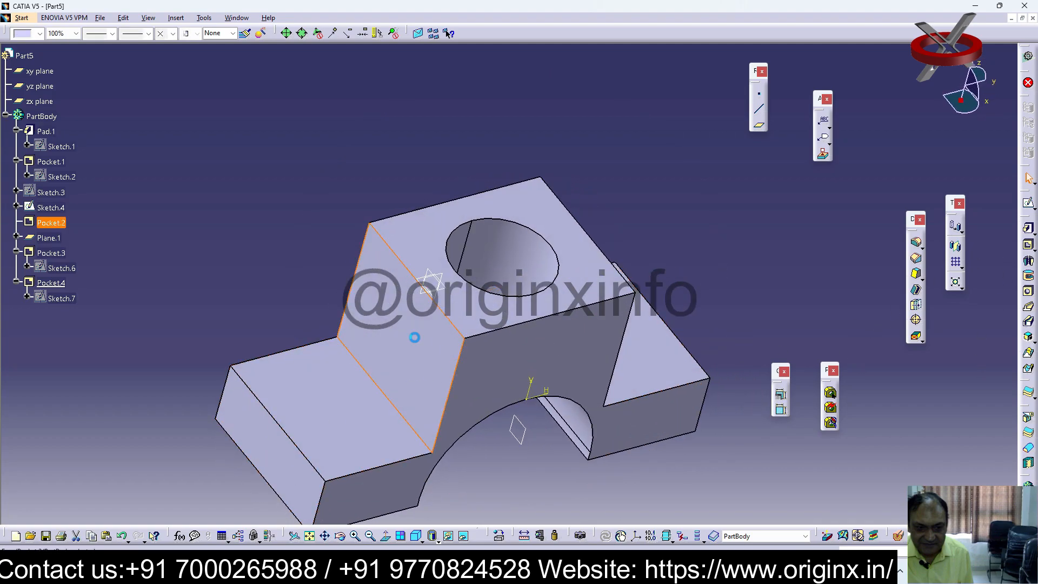
click(1029, 205)
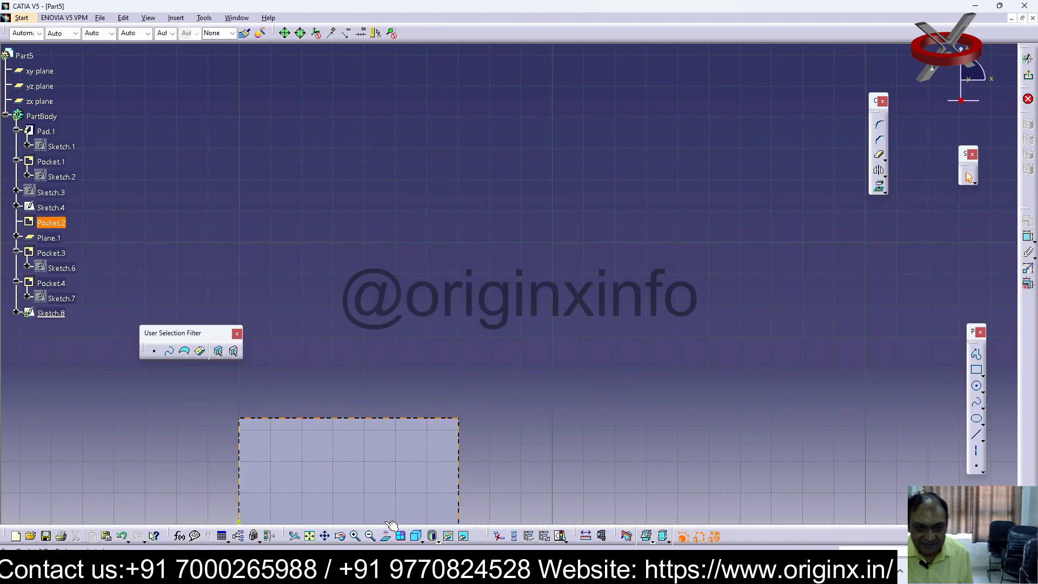
click(310, 536)
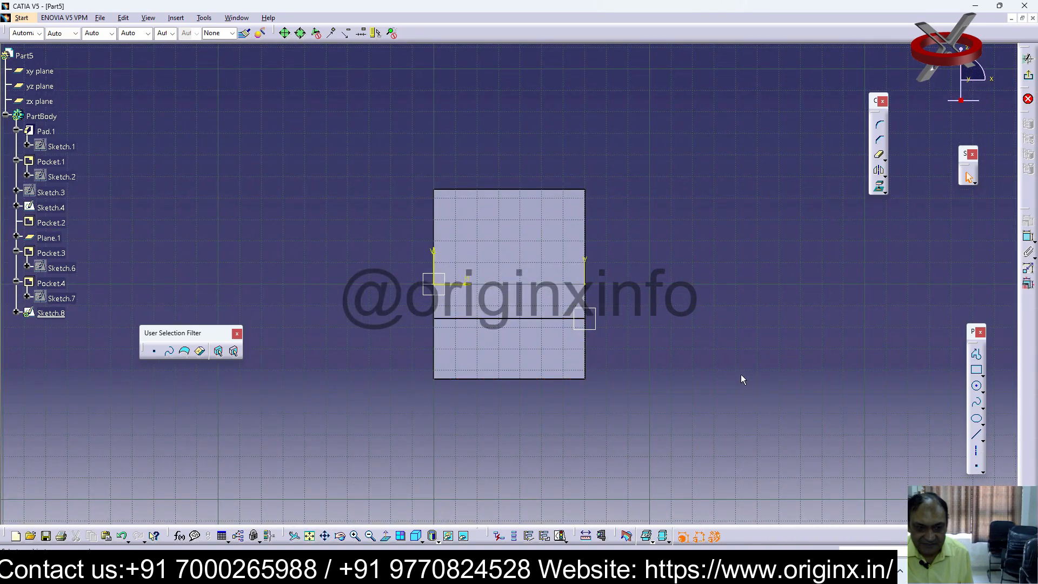
mouse_move(685, 324)
middle_down()
mouse_move(528, 354)
mouse_move(705, 347)
middle_up()
click(978, 371)
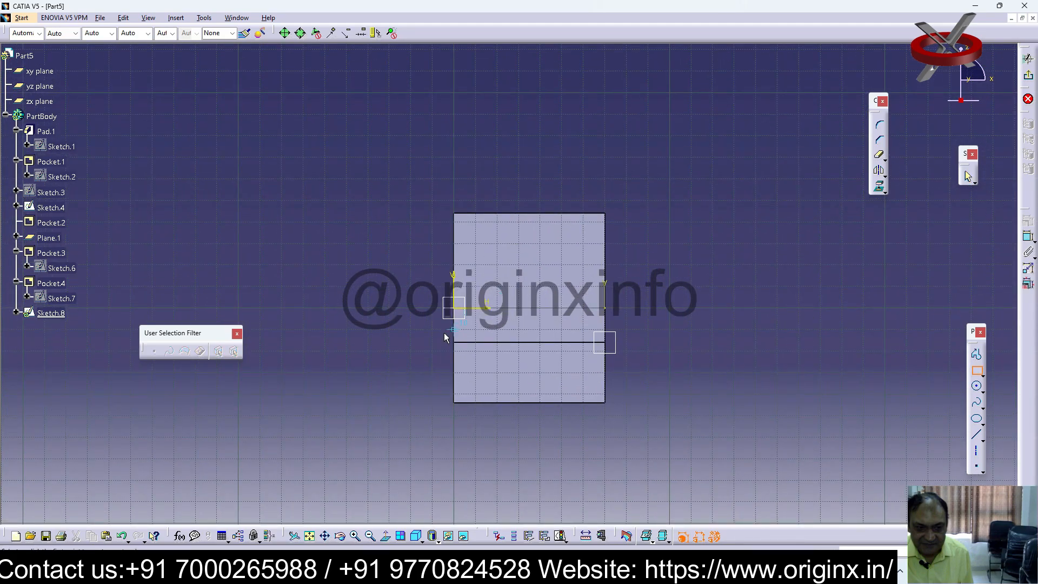
click(518, 265)
click(562, 308)
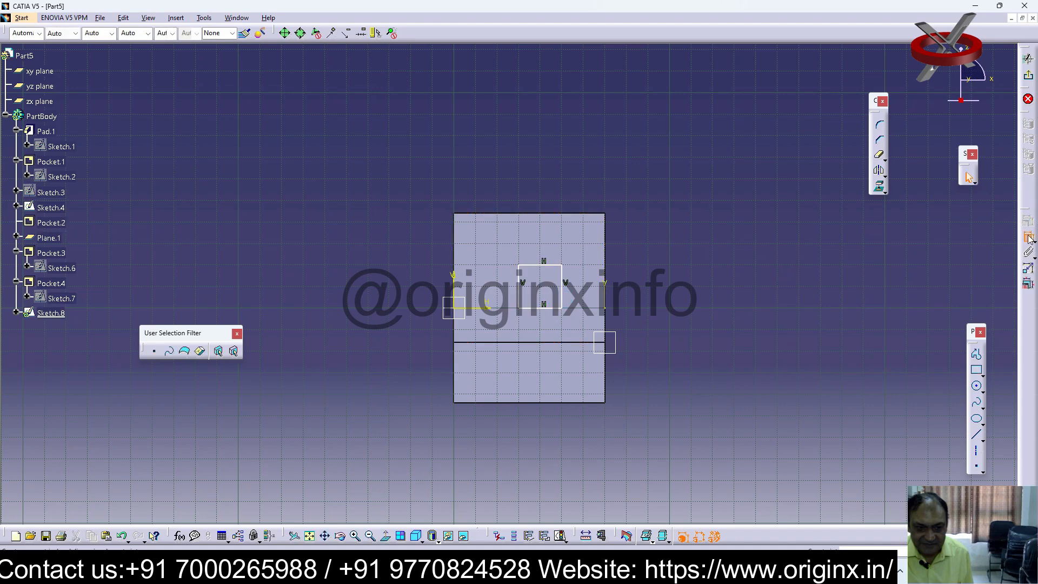
click(546, 252)
click(1028, 237)
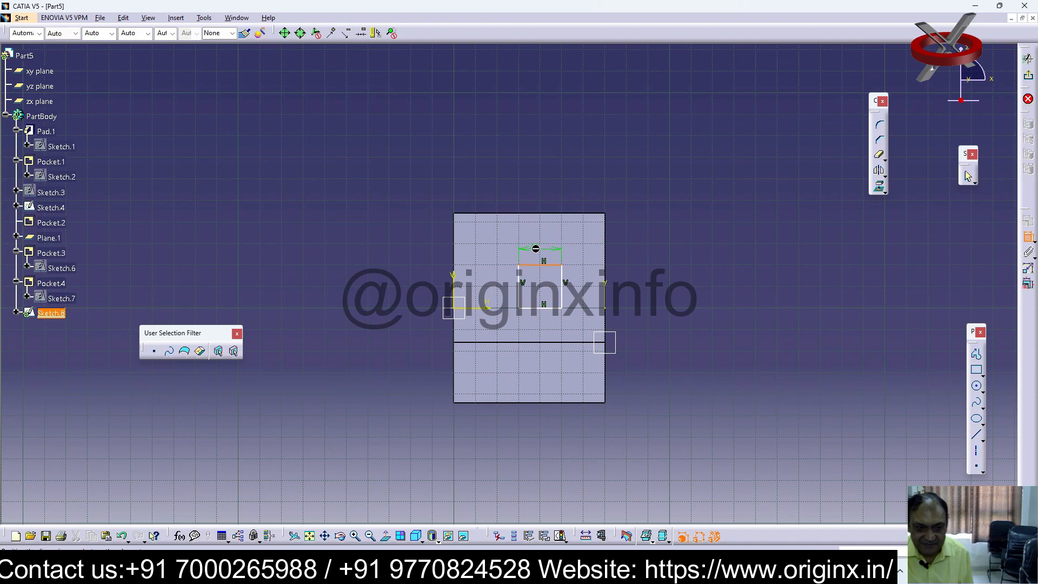
key(Escape)
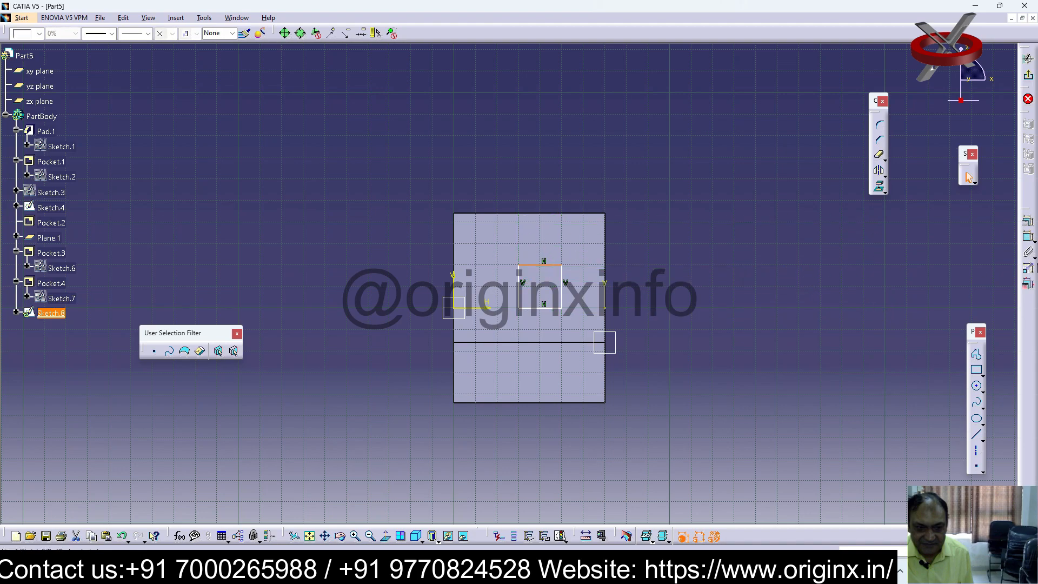
click(562, 293)
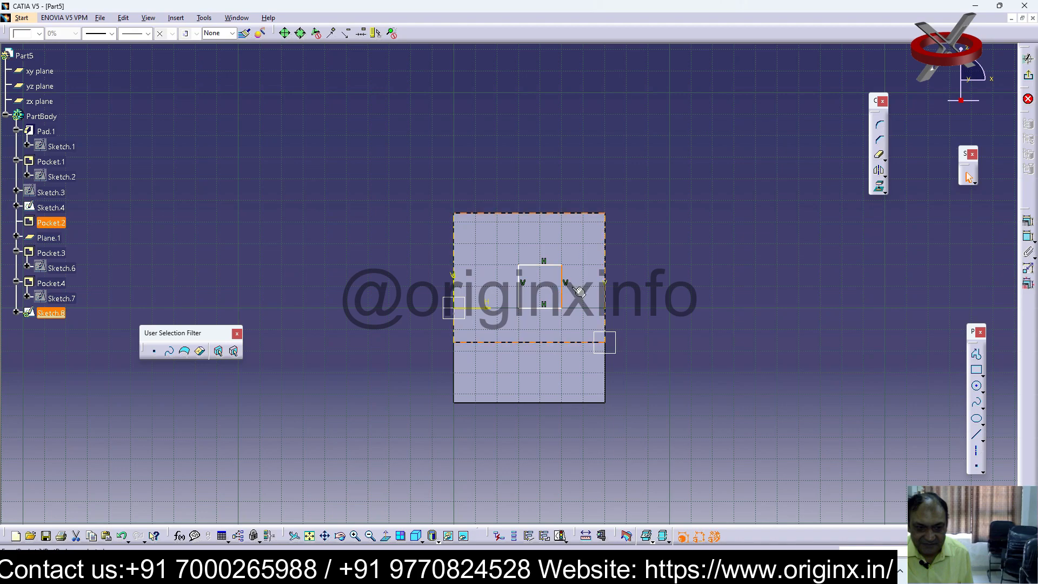
click(1028, 237)
click(581, 292)
click(683, 310)
click(580, 279)
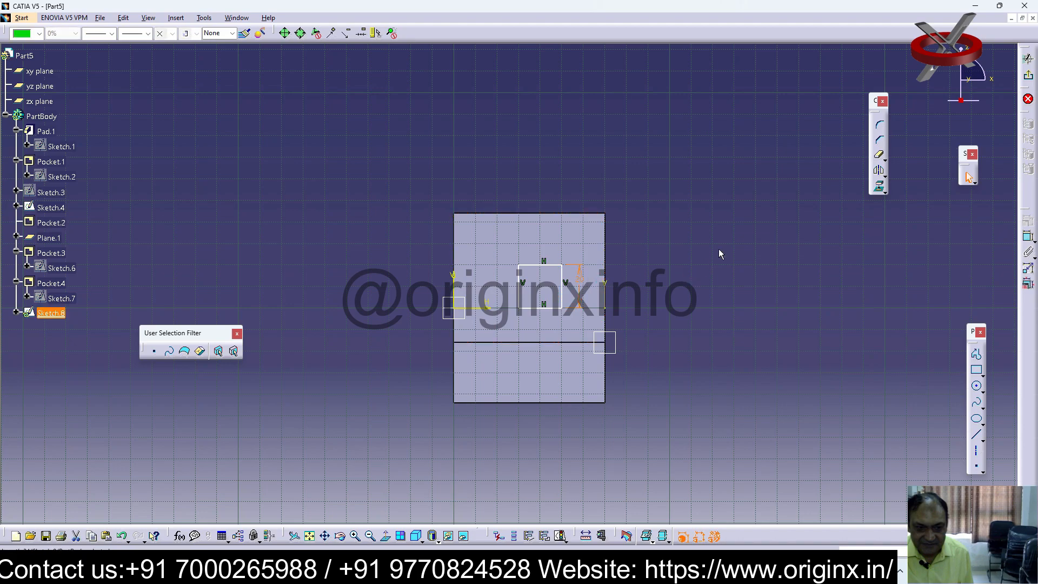
key(Delete)
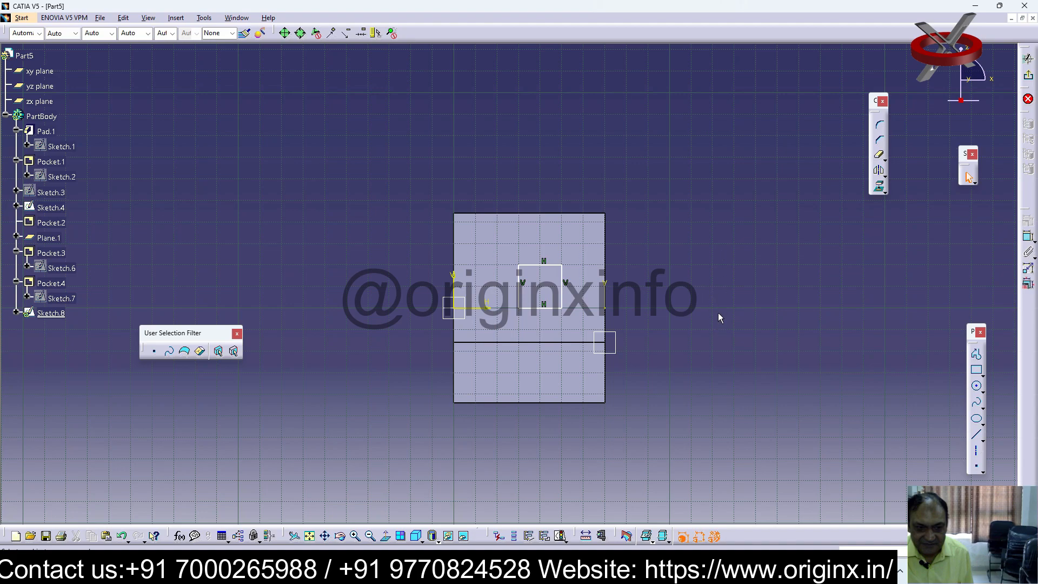
Dimension the square's nearer vertical side from the block's front edge, set the distance to 25 mm, and exit the sketch
click(1028, 237)
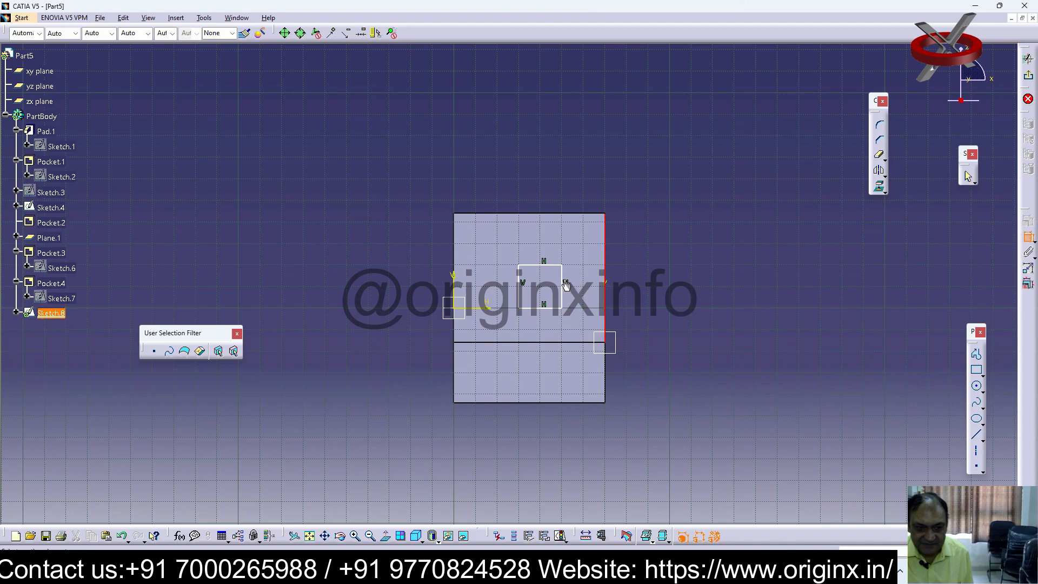
click(562, 275)
click(588, 276)
double_click(587, 275)
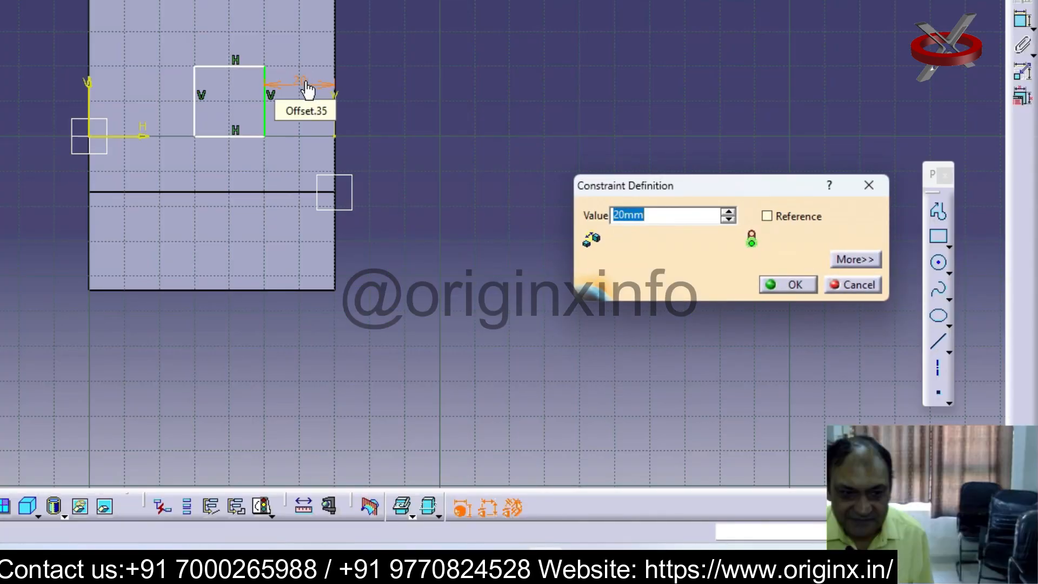
text(25)
key(Return)
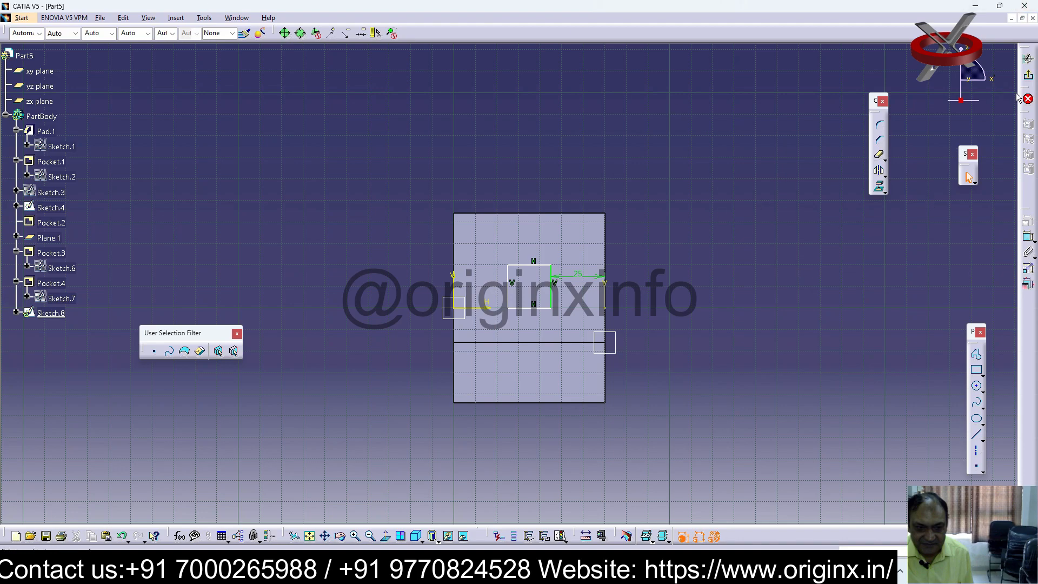
click(1028, 59)
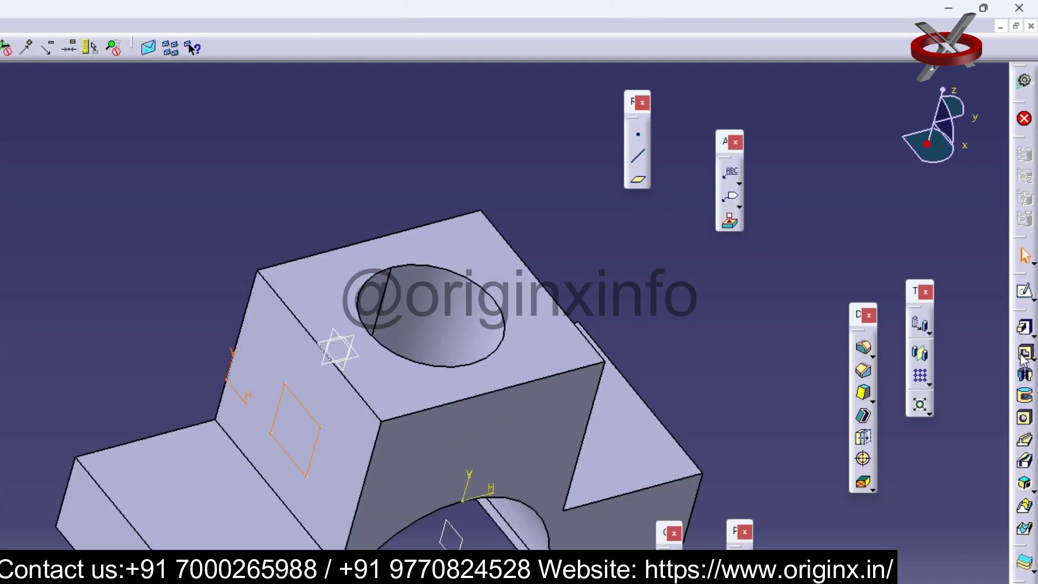
Cut the square as a pocket with a Dimension limit and a depth of 102 mm
click(1028, 244)
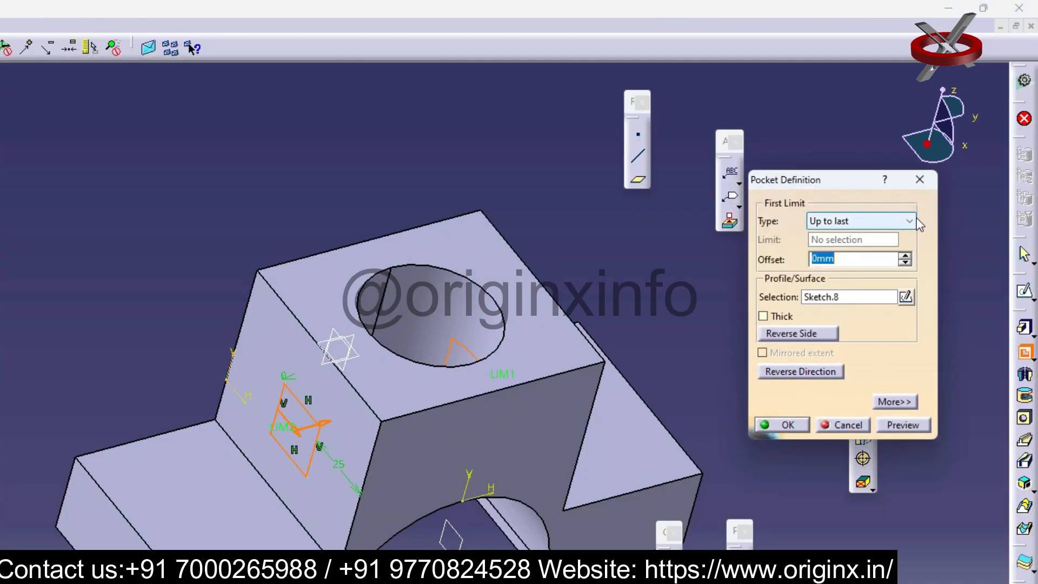
click(859, 221)
click(833, 232)
click(907, 236)
click(906, 237)
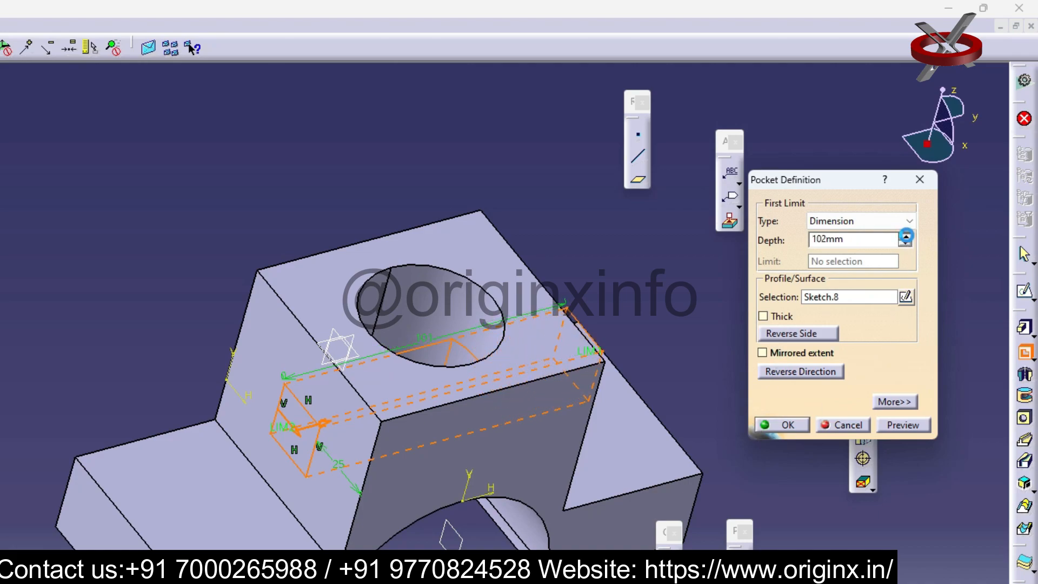
click(798, 425)
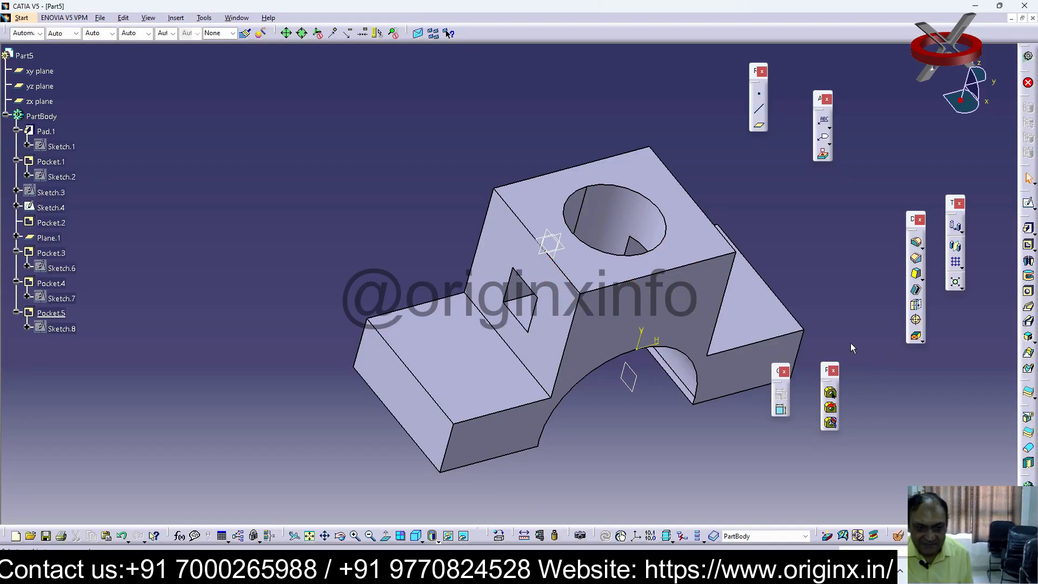
Start a sketch on the horizontal face of the lower step beside the square hole and draw a rectangle of about 20 by 30 mm from its outer edge
middle_drag(851, 343, 589, 320)
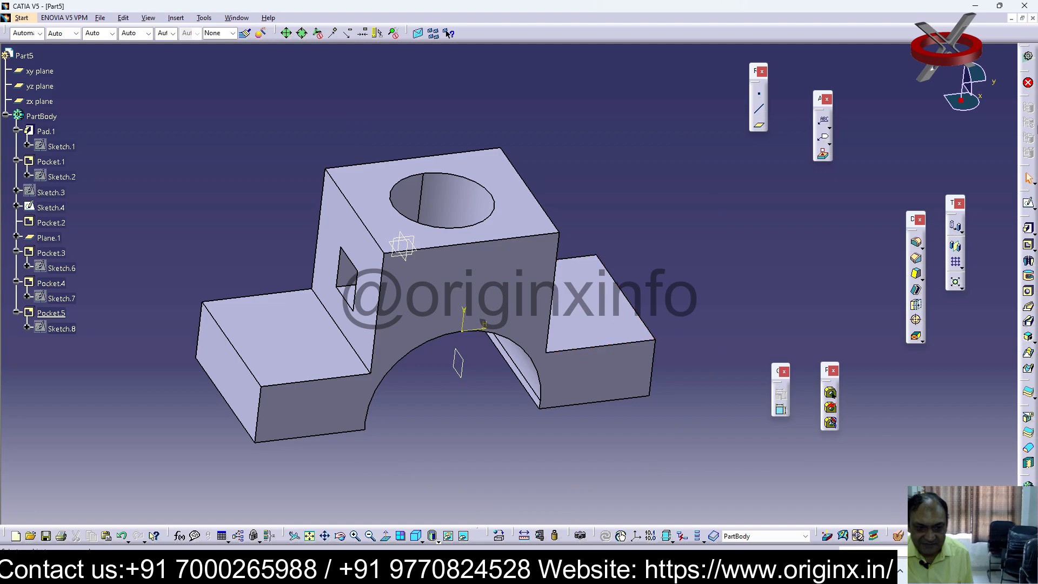
middle_drag(779, 303, 709, 297)
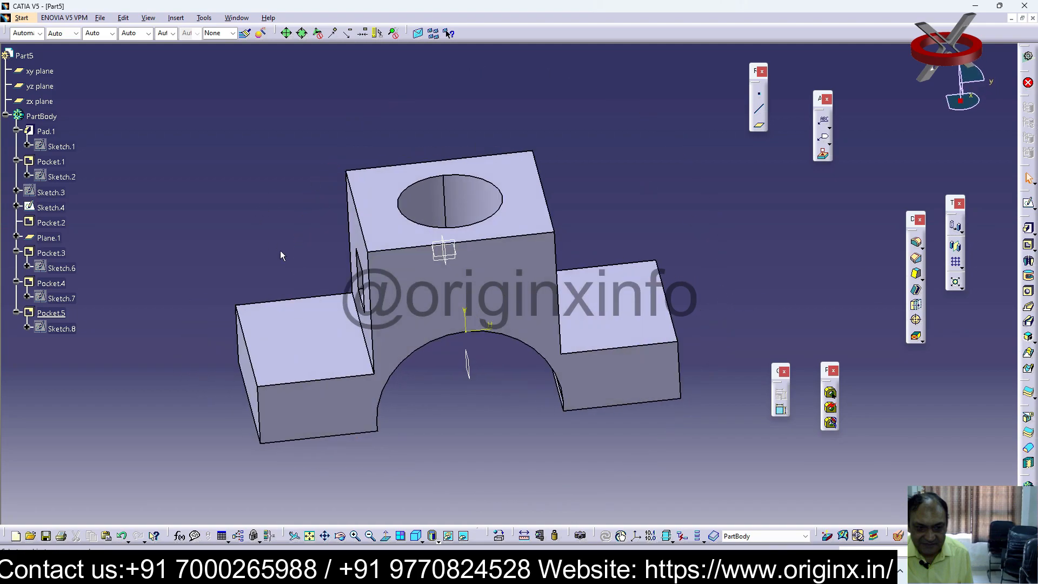
click(291, 340)
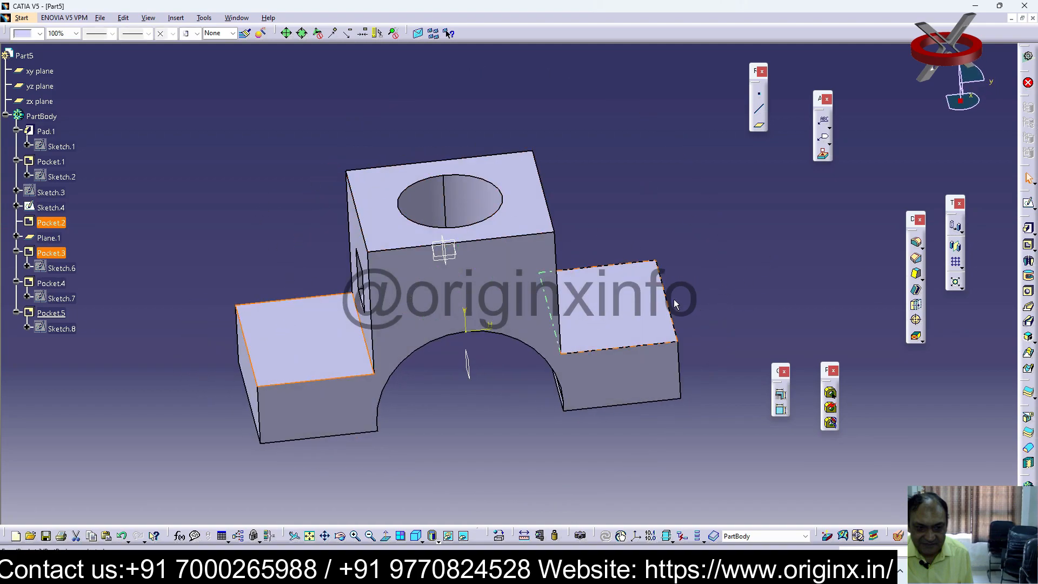
click(1031, 208)
click(1011, 215)
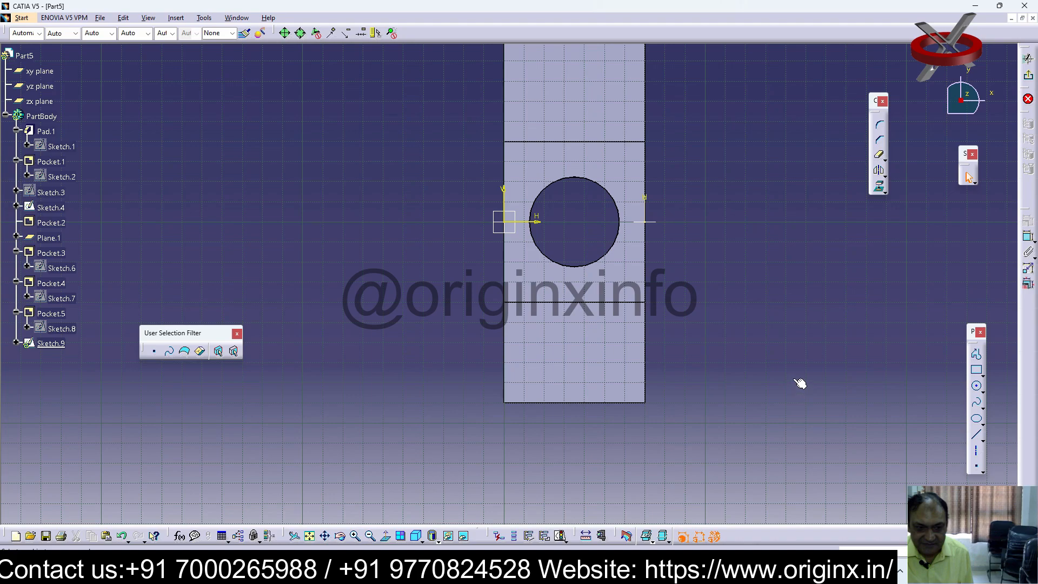
click(976, 370)
click(544, 402)
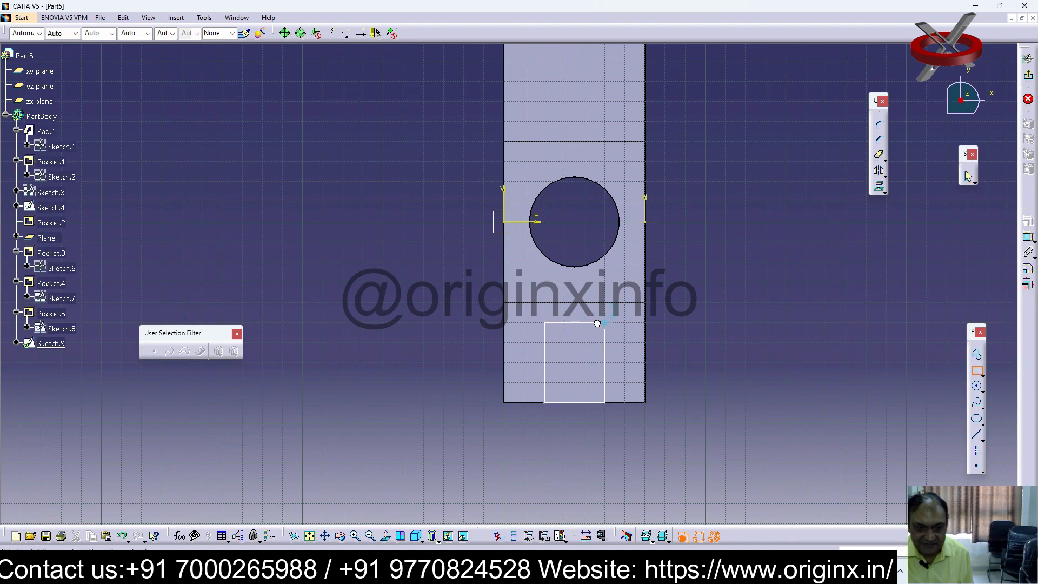
click(585, 343)
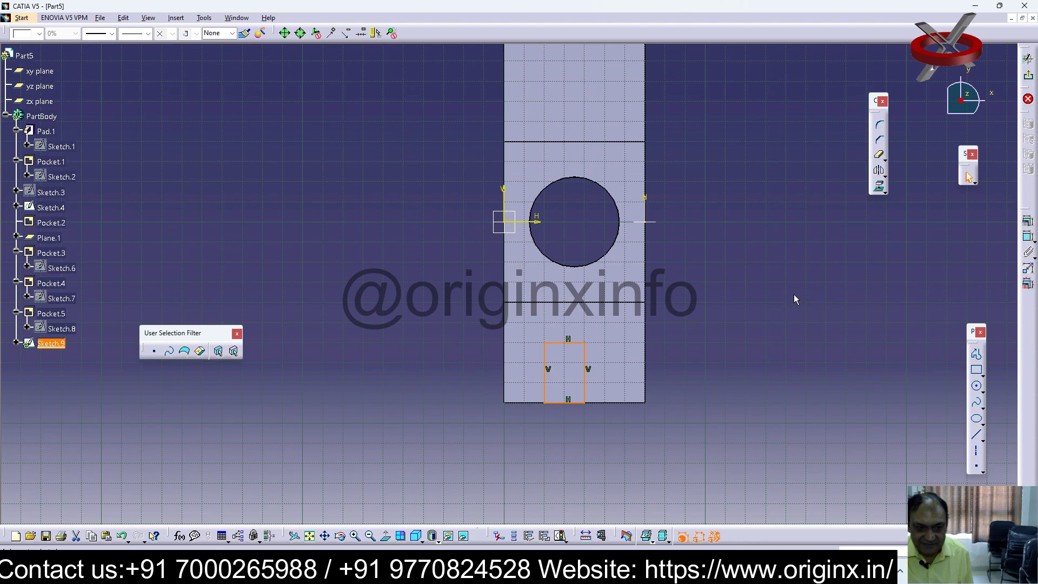
Dimension the rectangle, setting the side running inward from the outer edge to 20 mm and the side along that edge to 30 mm
click(790, 311)
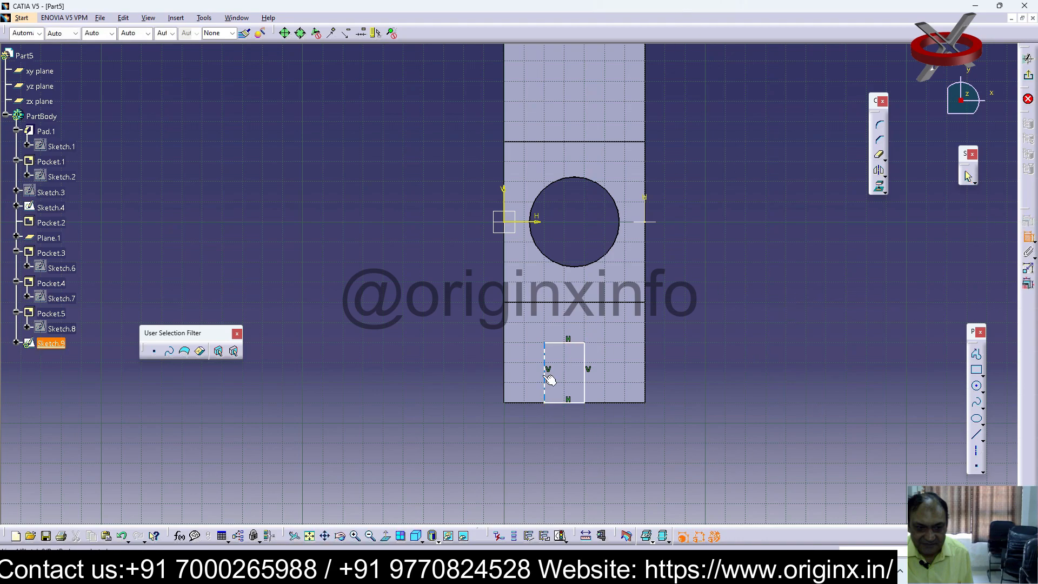
double_click(527, 374)
text(20)
key(Return)
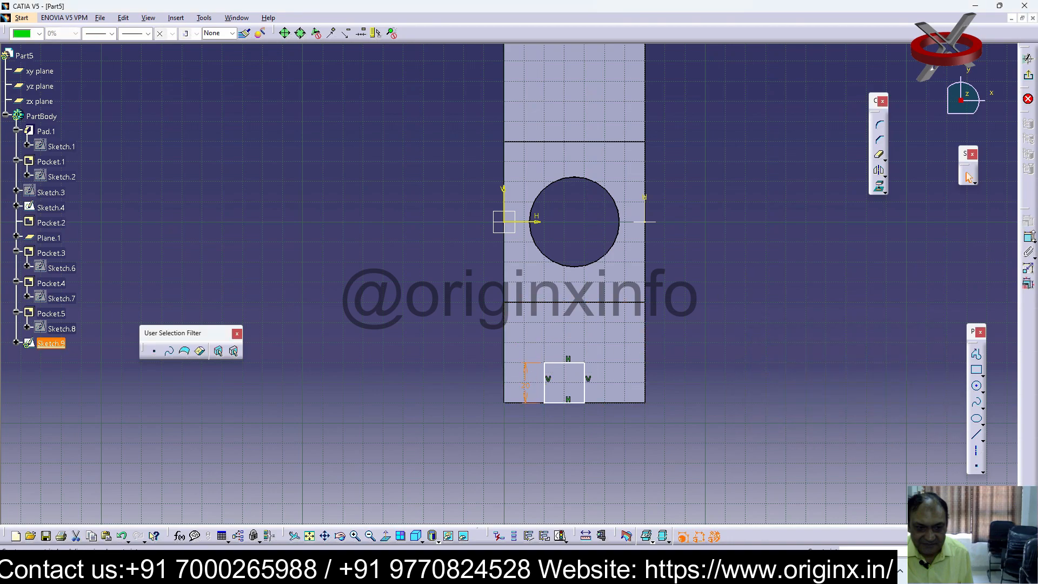
click(560, 368)
click(561, 368)
click(565, 341)
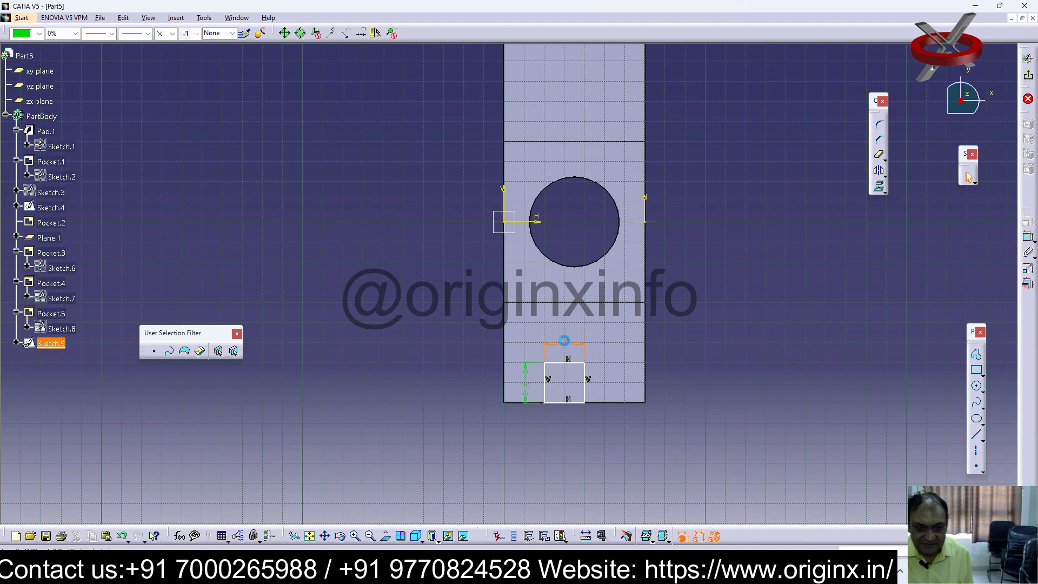
double_click(566, 342)
text(30)
key(Return)
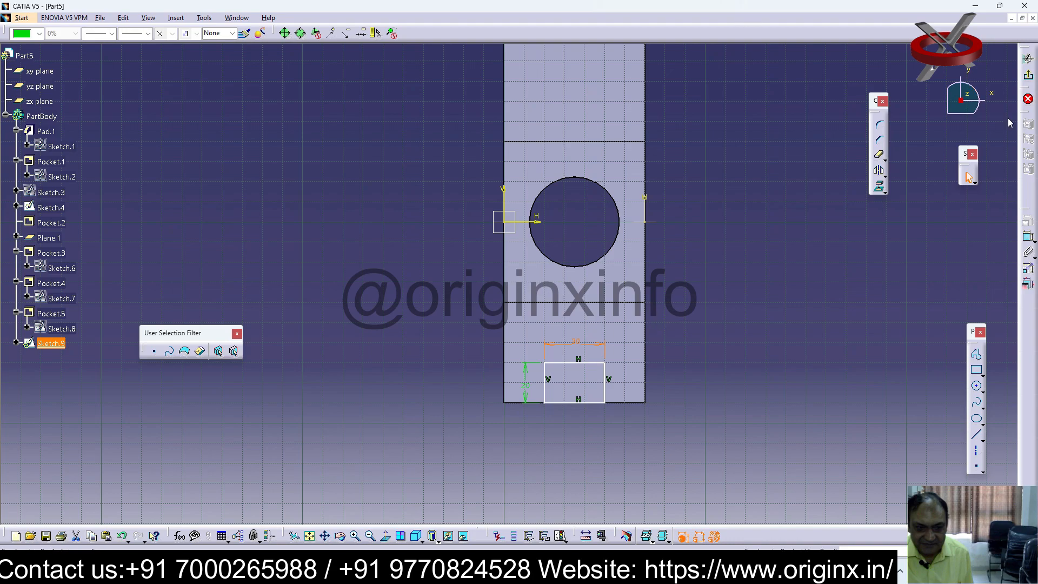
Draw a circle centred on the midpoint of the rectangle's inner side through its corner, and trim away the half inside the rectangle
click(976, 386)
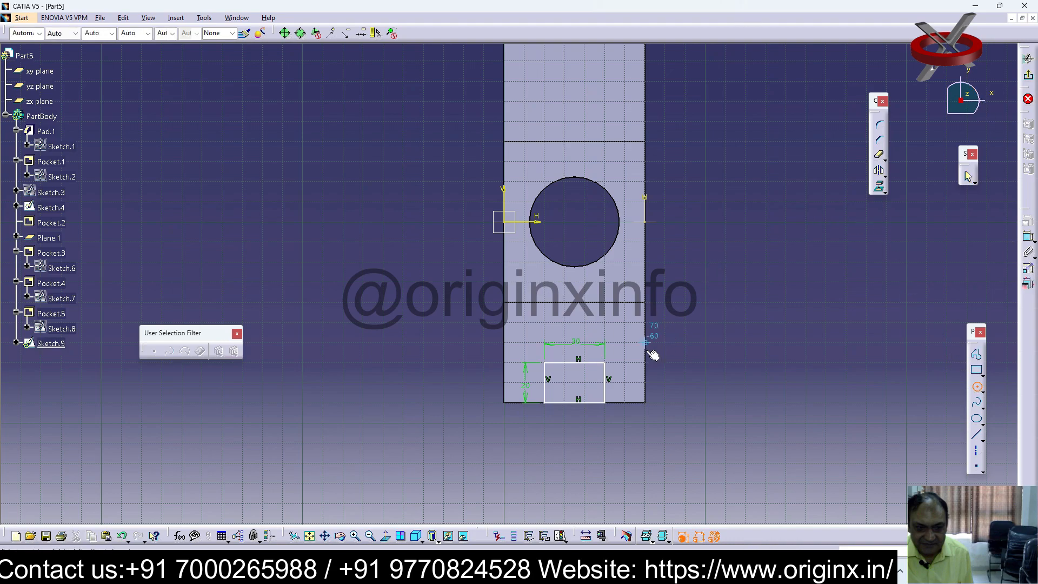
click(574, 362)
click(544, 363)
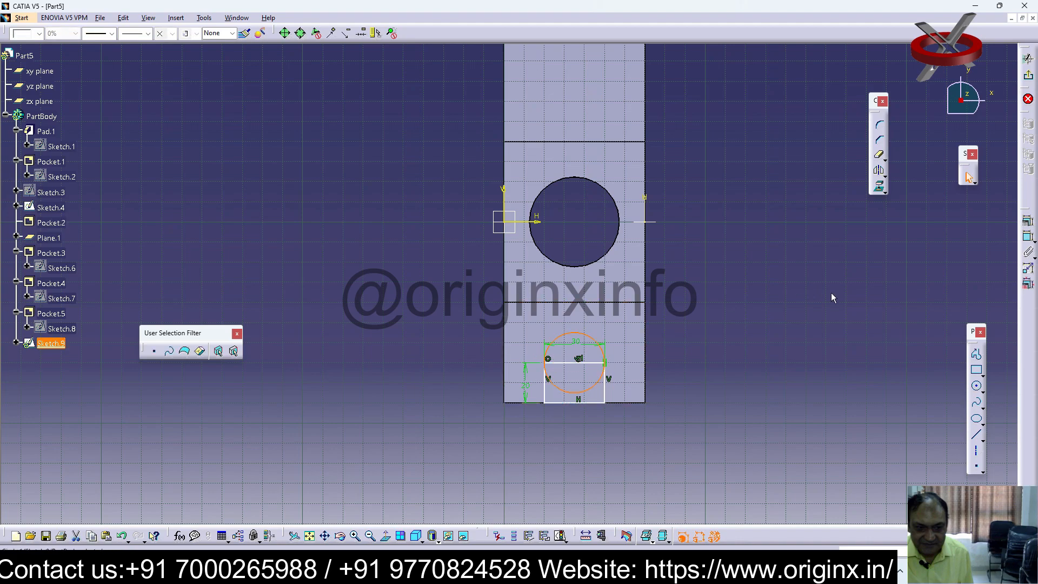
click(879, 156)
click(562, 390)
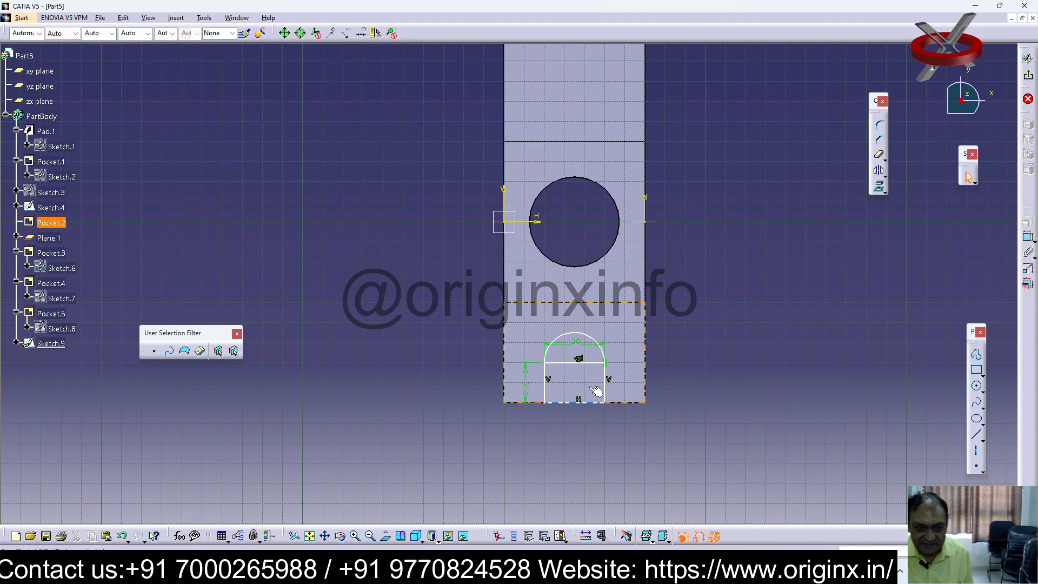
Quick Trim the line between the arc and the rectangle, converting its length constraint into a distance, and exit the sketch
drag(593, 363, 587, 363)
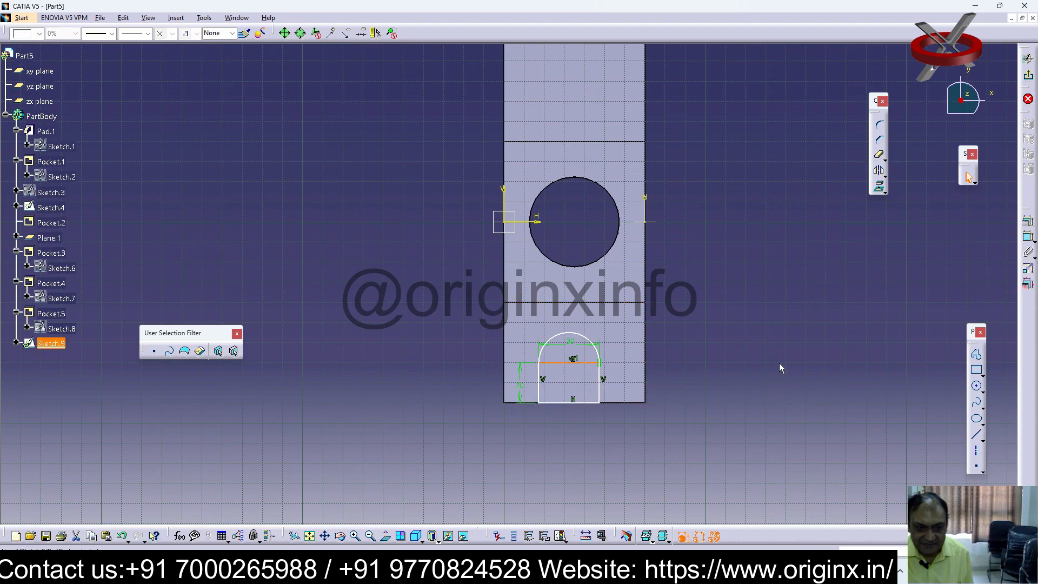
key(ctrl+z)
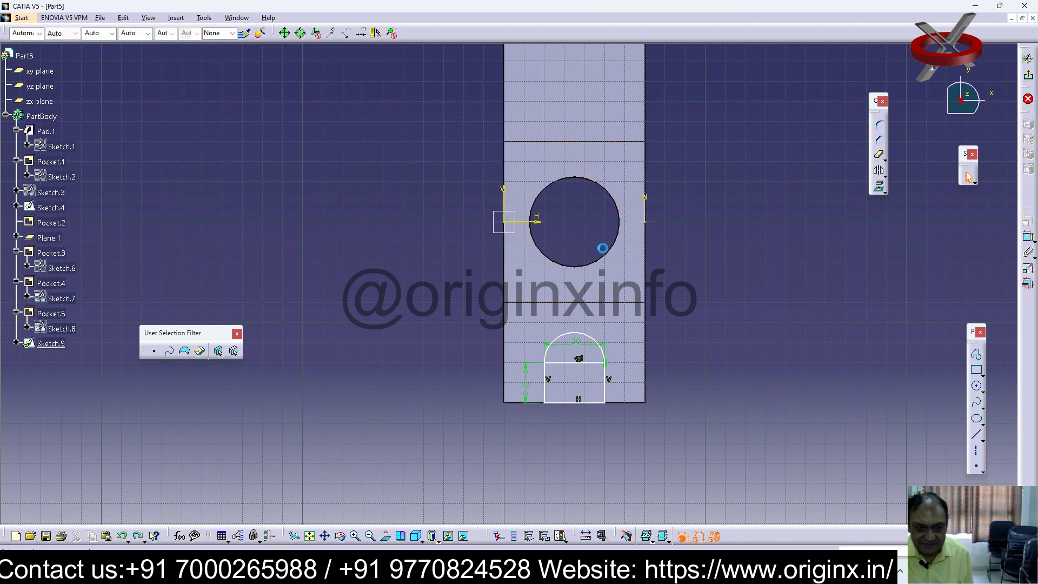
click(880, 156)
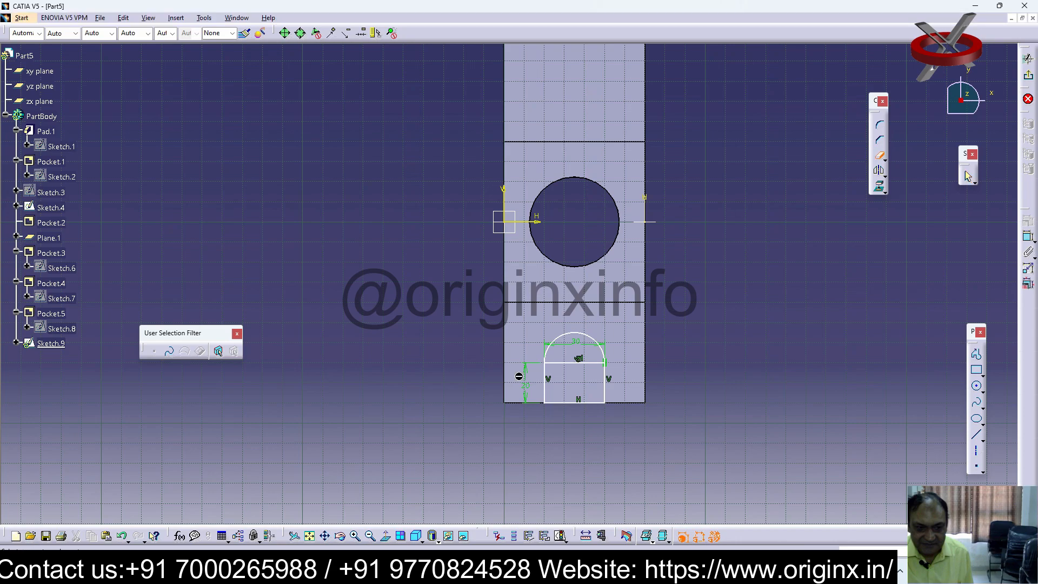
click(574, 362)
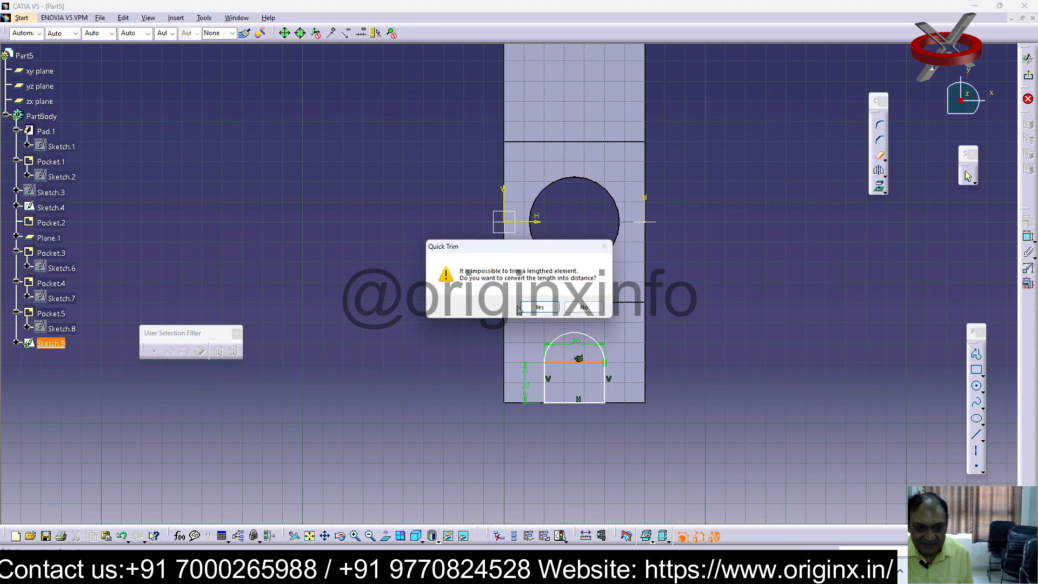
click(539, 306)
click(550, 313)
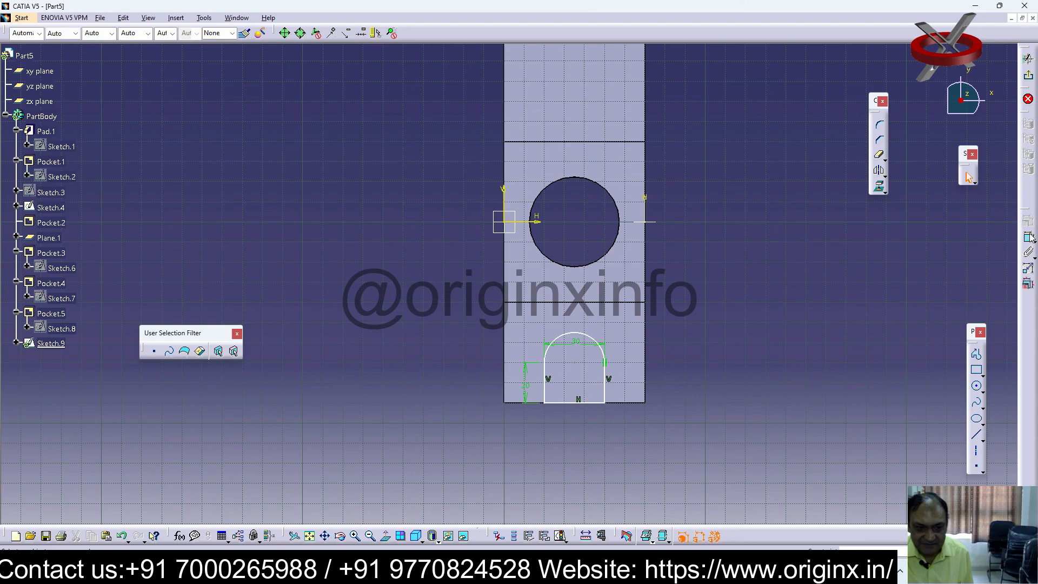
click(1027, 98)
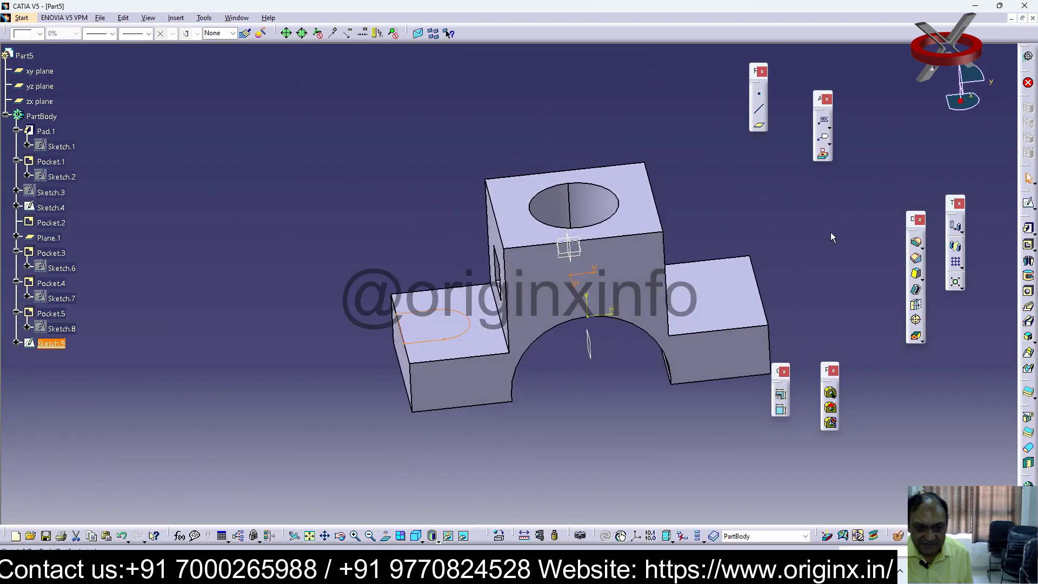
Cut the U-shaped profile as a pocket through the lower step
click(1028, 245)
click(860, 296)
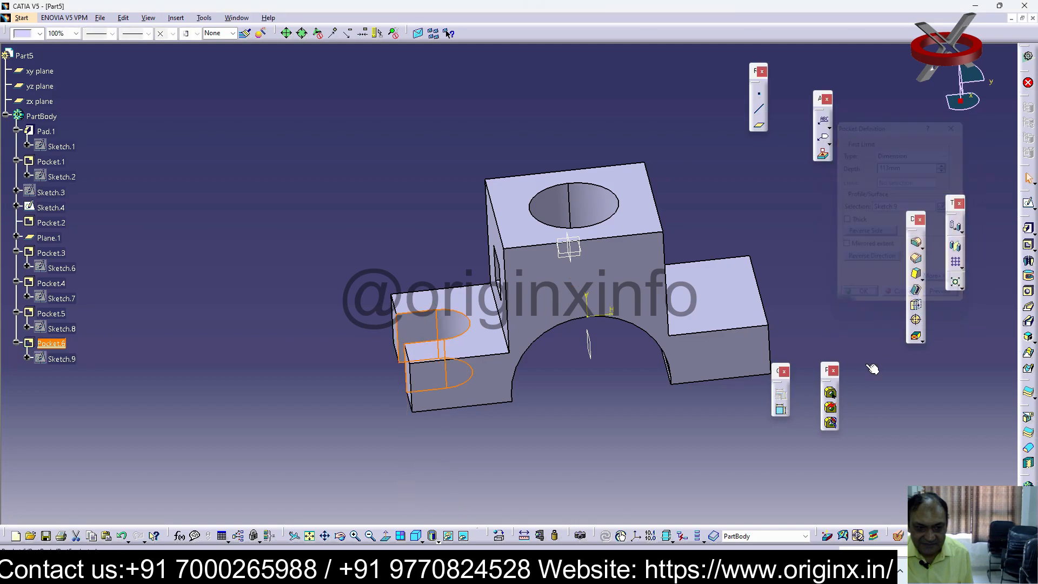
middle_drag(668, 433, 690, 459)
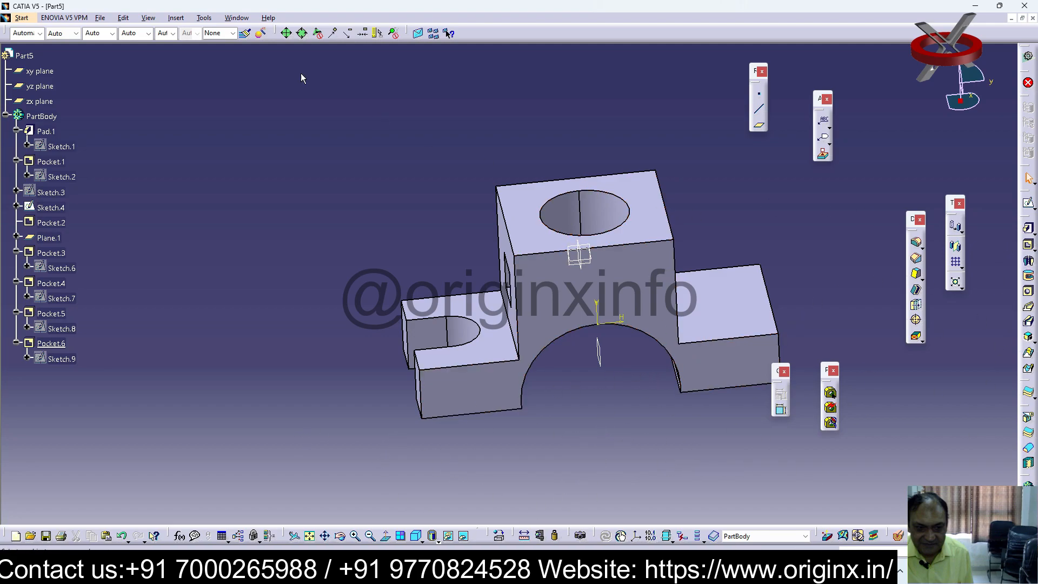
Mirror the U-shaped slot pocket about Plane.1
click(181, 19)
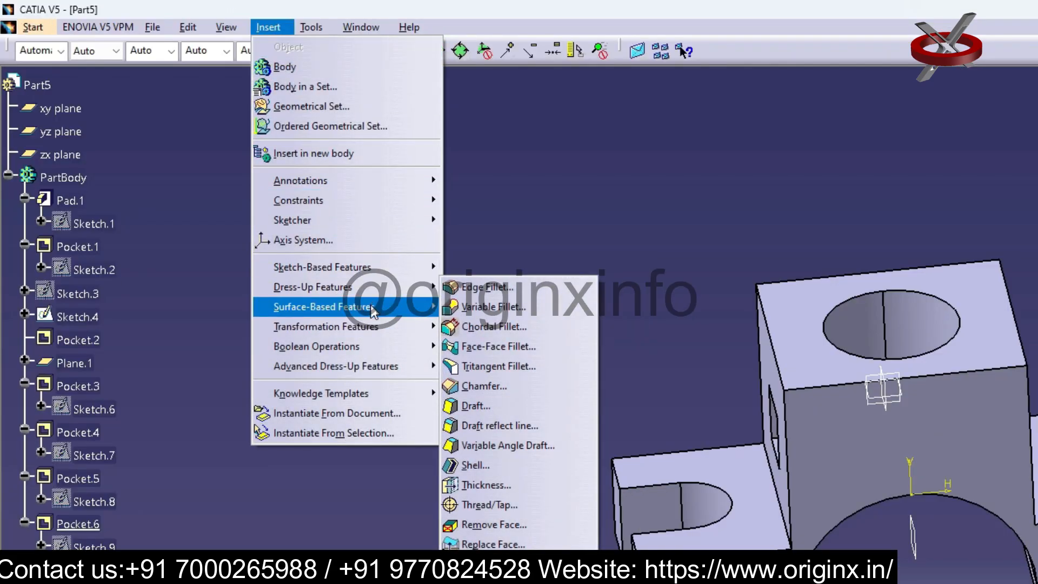
mouse_move(363, 335)
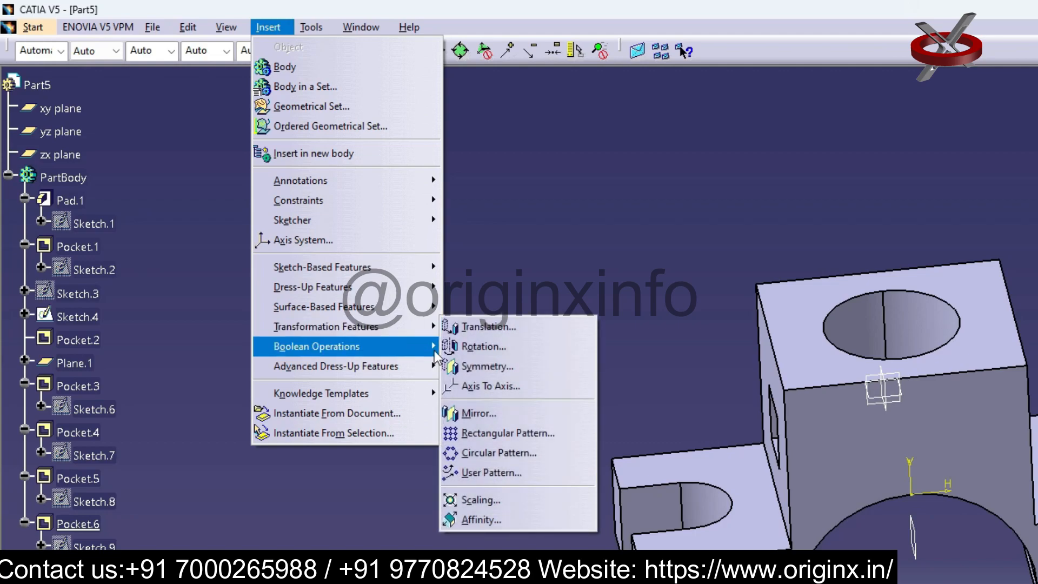
click(495, 412)
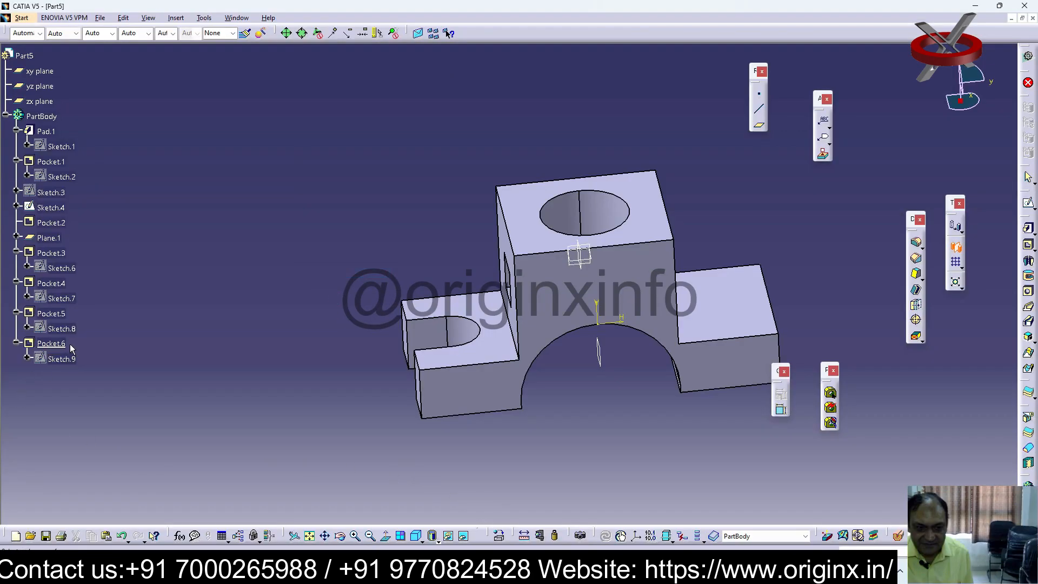
click(70, 344)
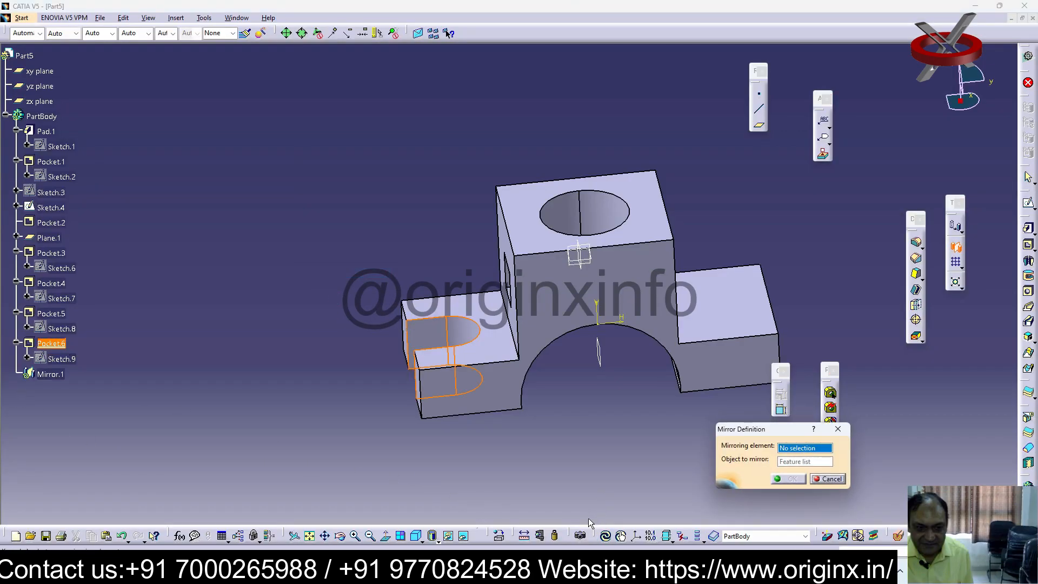
click(601, 357)
click(788, 479)
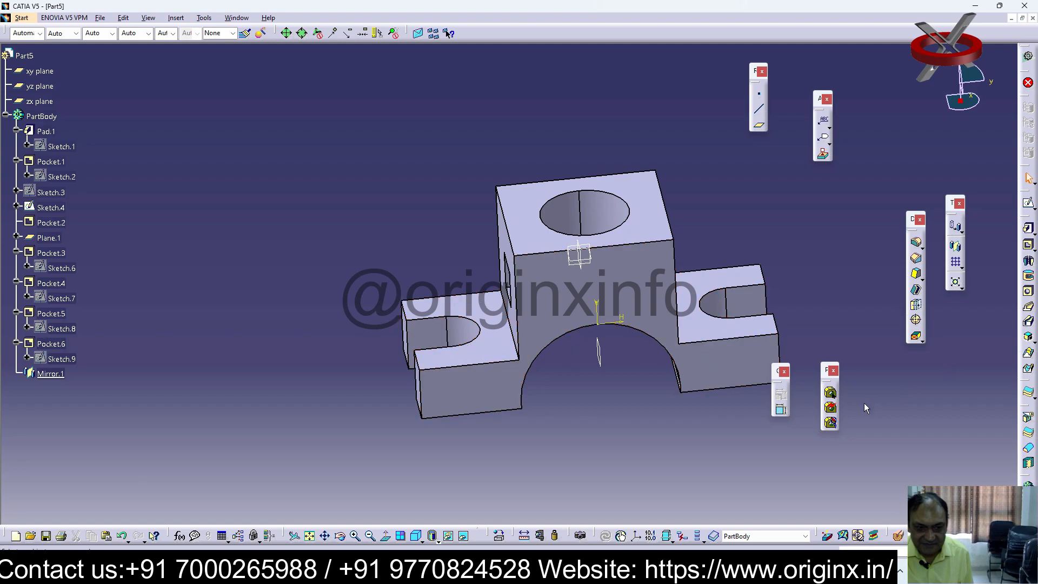
Undo the mirror and the U-shaped pocket, and redo the pocket
key(ctrl+z)
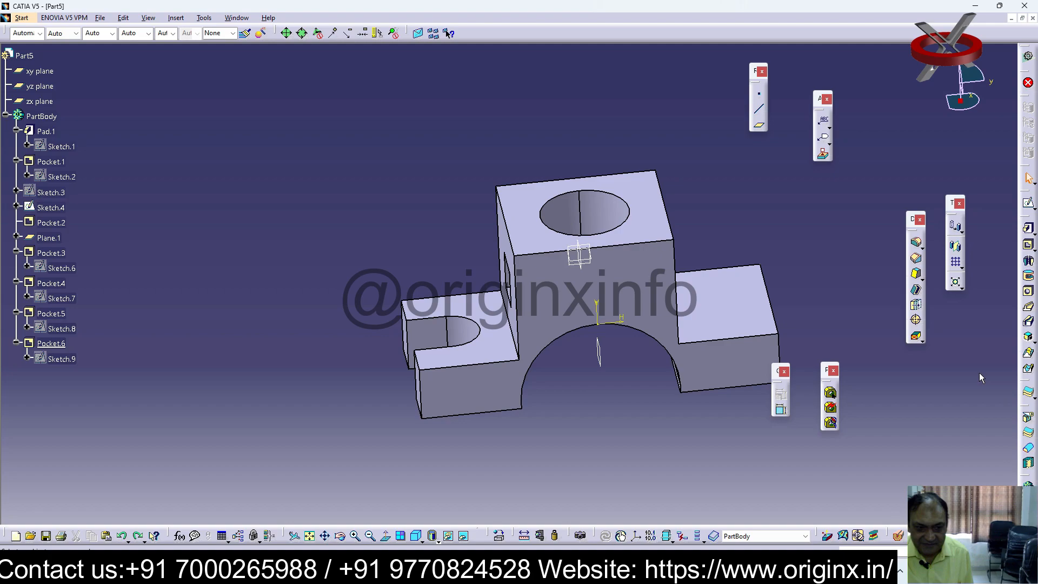
key(ctrl+z)
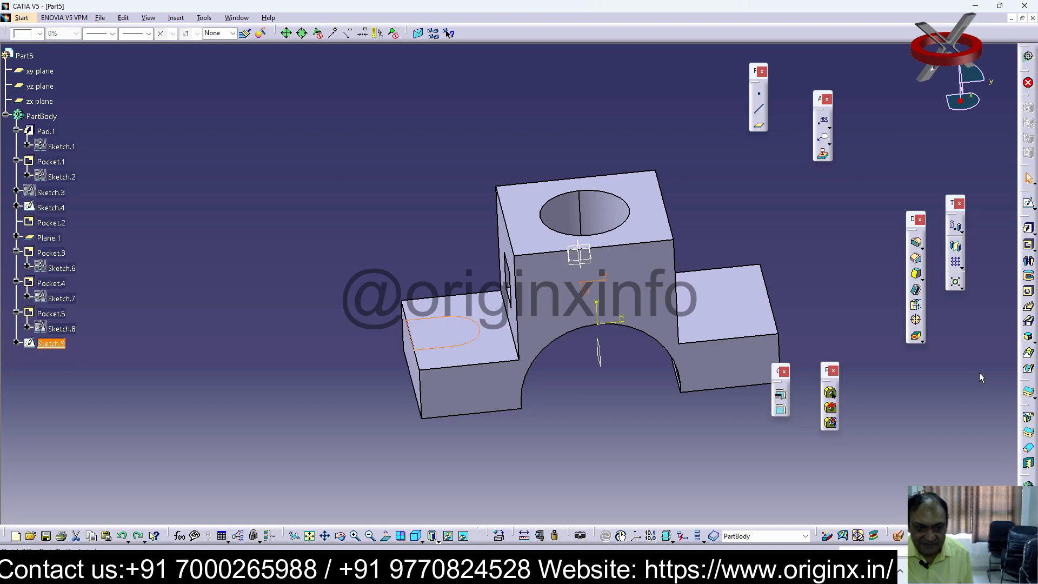
key(ctrl+y)
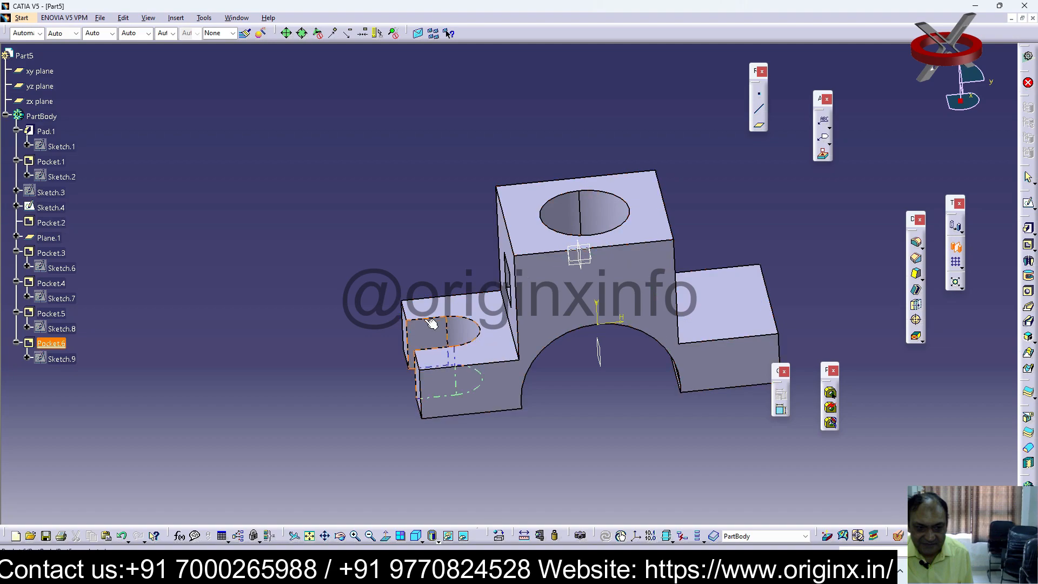
Mirror the U-shaped slot pocket about Plane.1 onto the opposite lower step
click(50, 344)
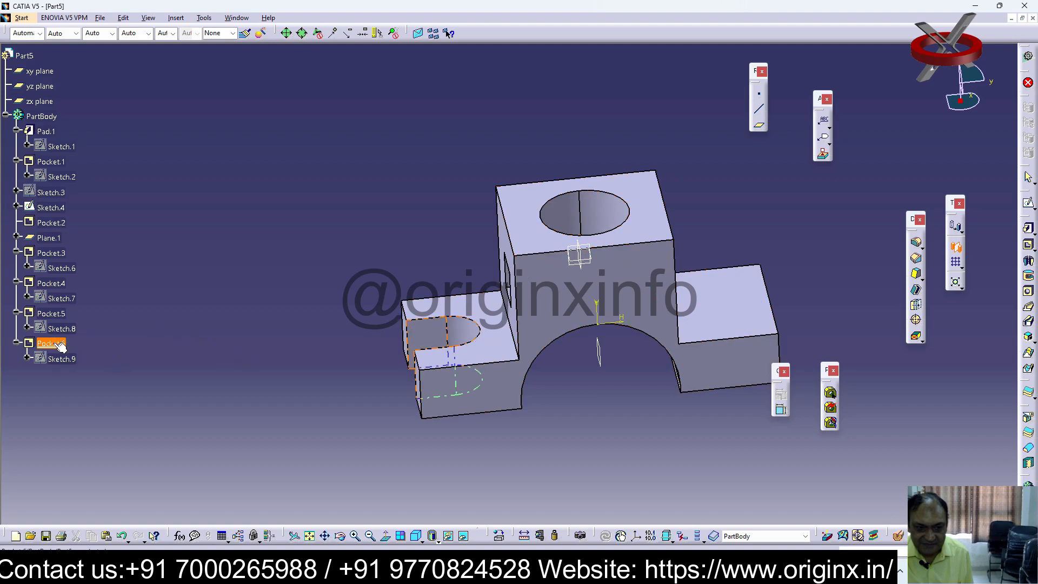
click(599, 352)
click(791, 479)
middle_drag(933, 372, 802, 398)
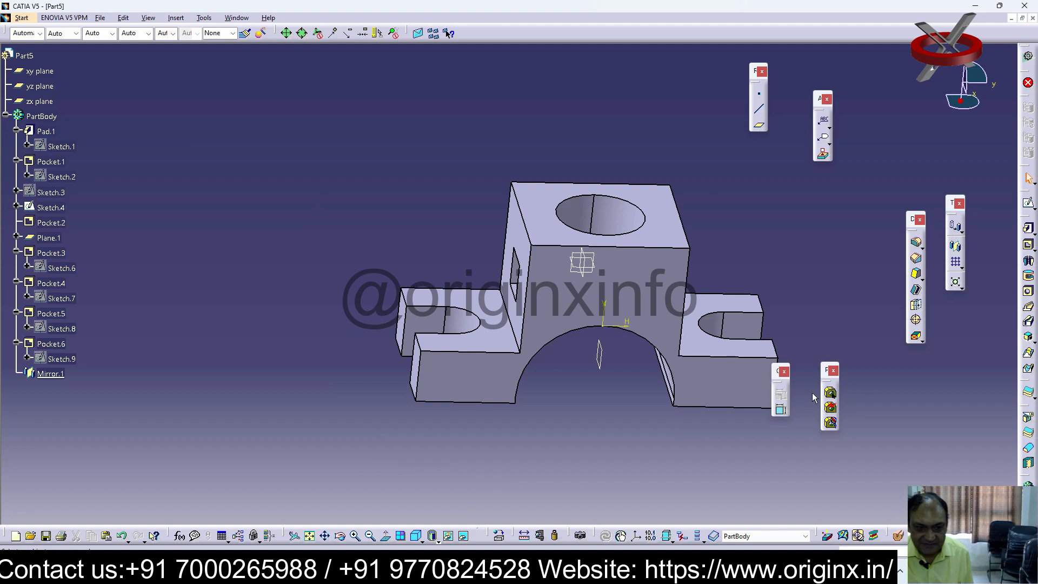
middle_drag(900, 403, 953, 391)
Hide the mirror plane Plane.1 in the middle of the arch
click(655, 347)
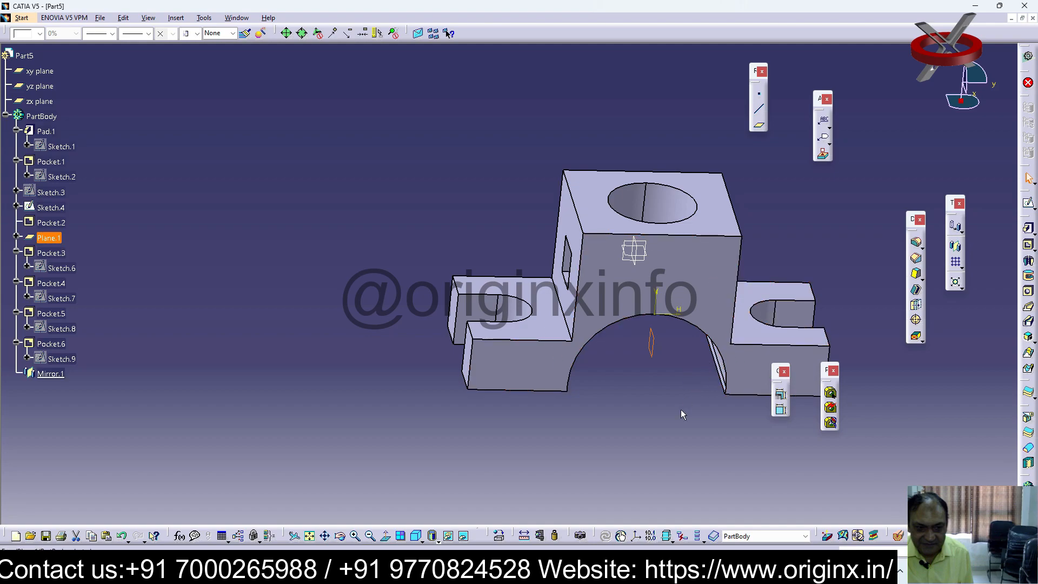
click(694, 444)
click(659, 350)
right_click(658, 351)
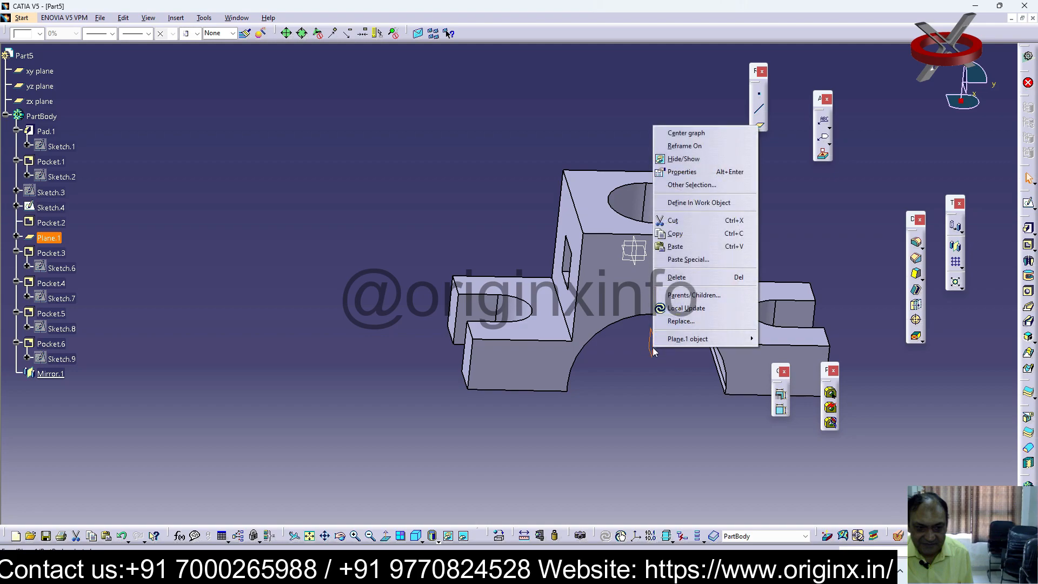
click(694, 161)
mouse_move(650, 391)
middle_down()
mouse_move(628, 394)
mouse_move(683, 394)
mouse_move(665, 382)
middle_up()
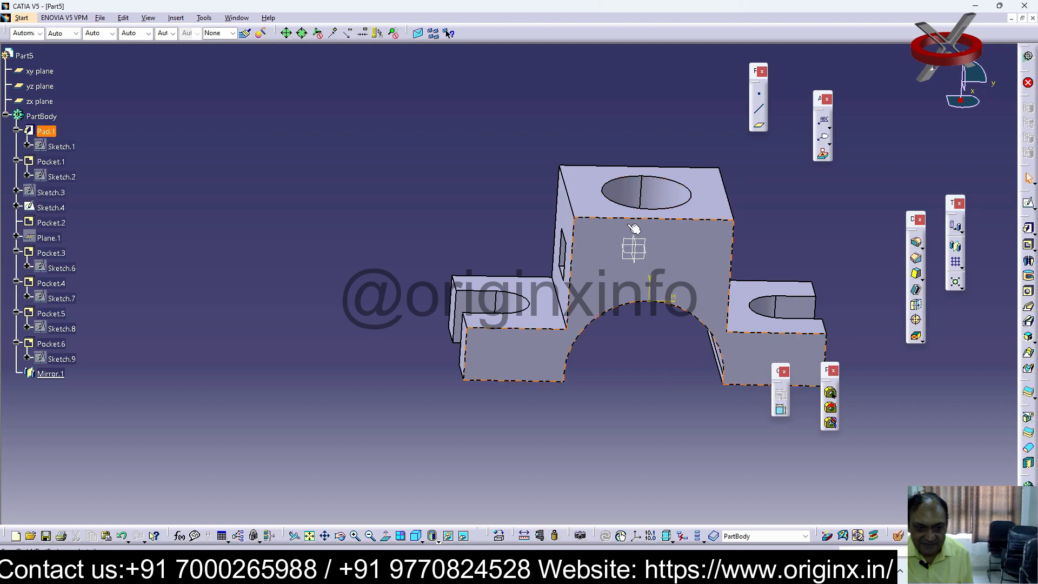
middle_drag(545, 289, 559, 336)
right_click(580, 367)
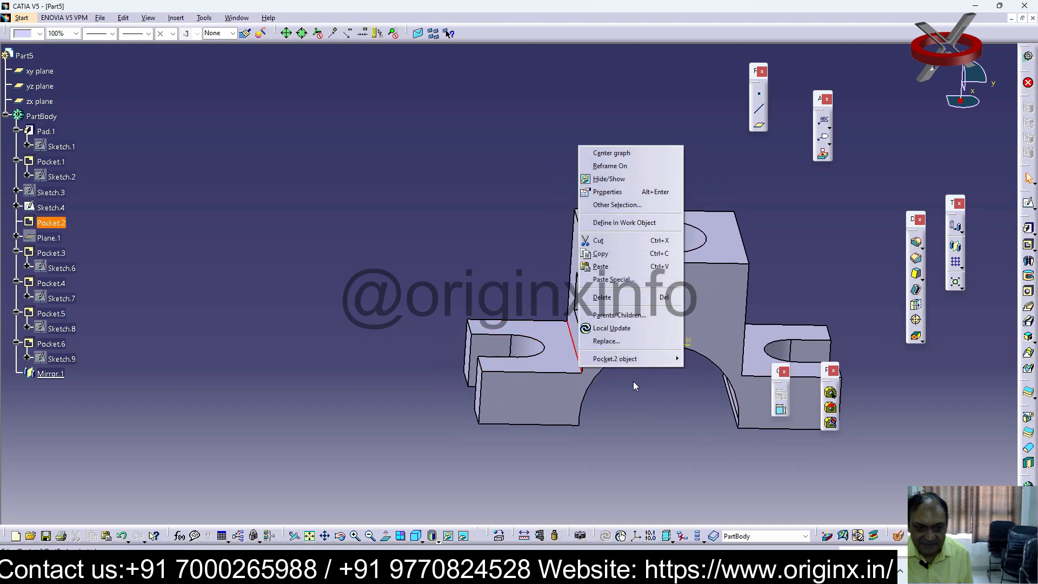
click(680, 487)
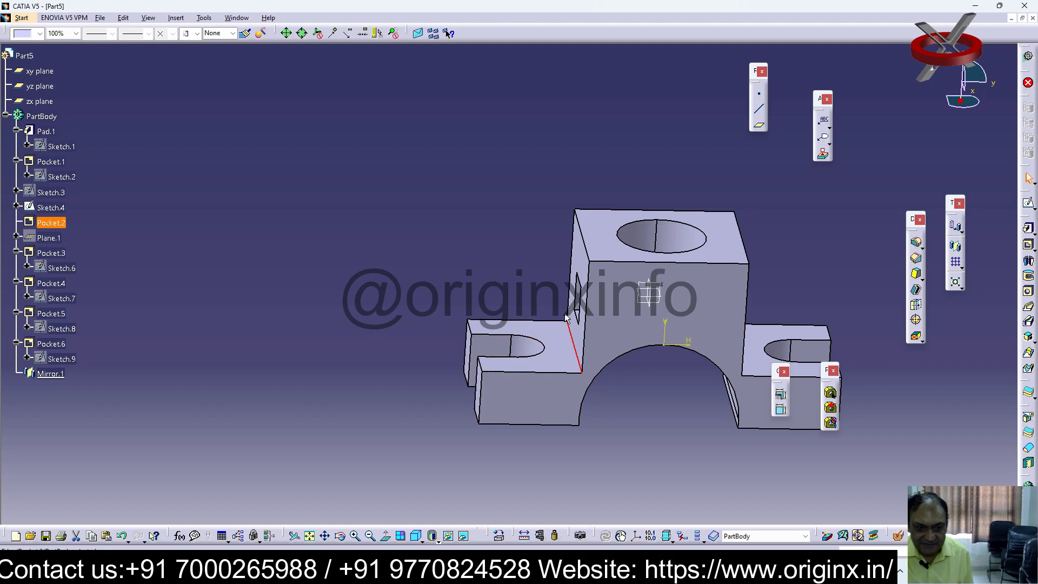
right_click(666, 310)
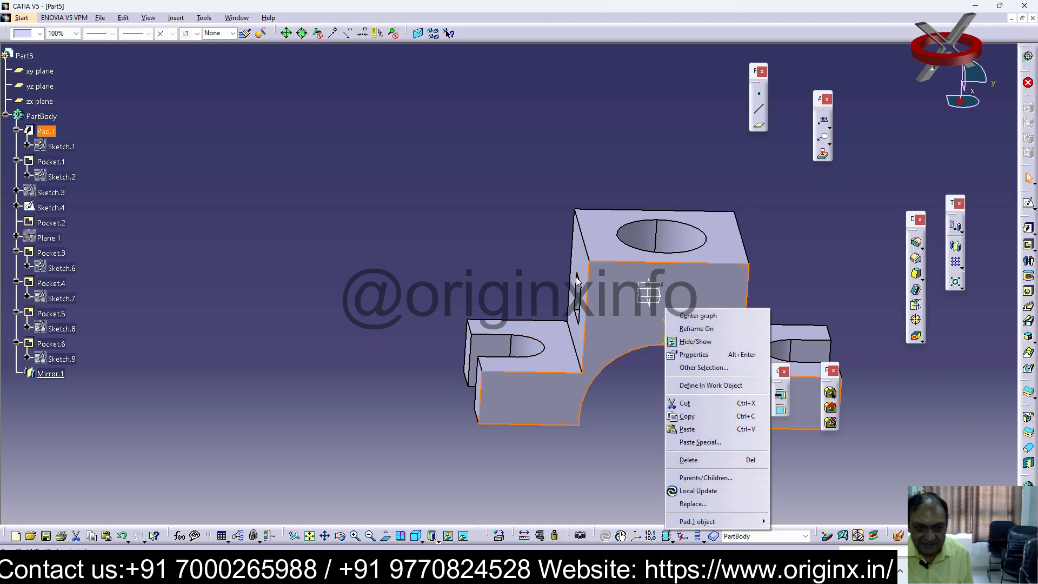
click(769, 208)
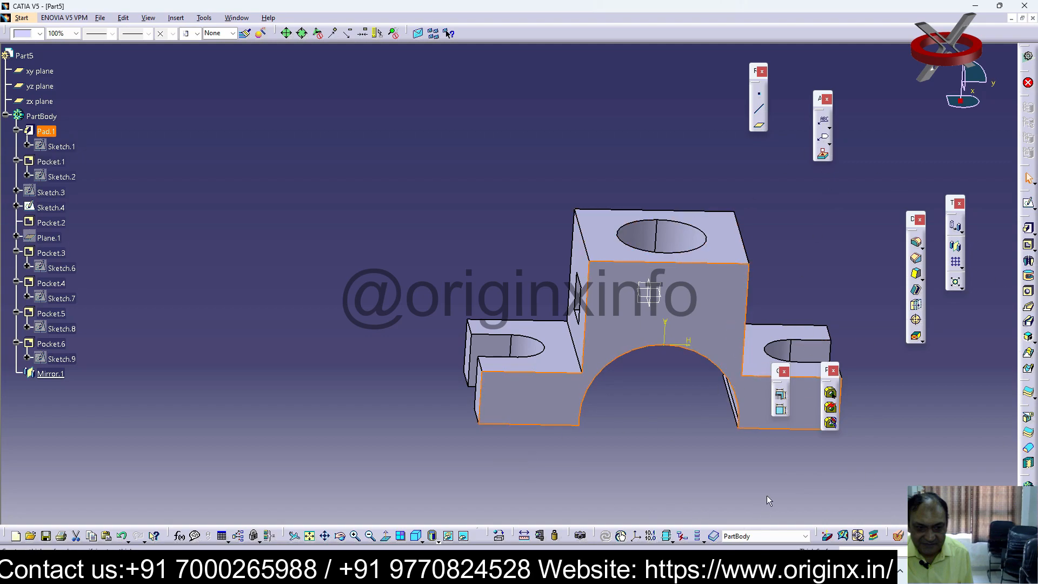
middle_drag(563, 441, 621, 389)
click(632, 404)
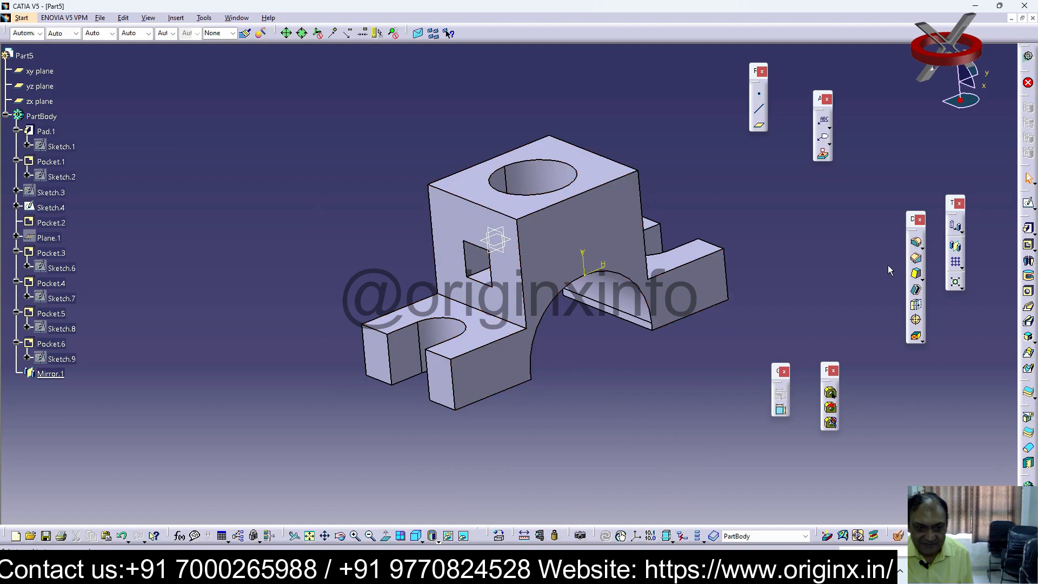
Create a reference plane offset 35 mm from the arched front face, reversed into the body
click(490, 385)
click(760, 127)
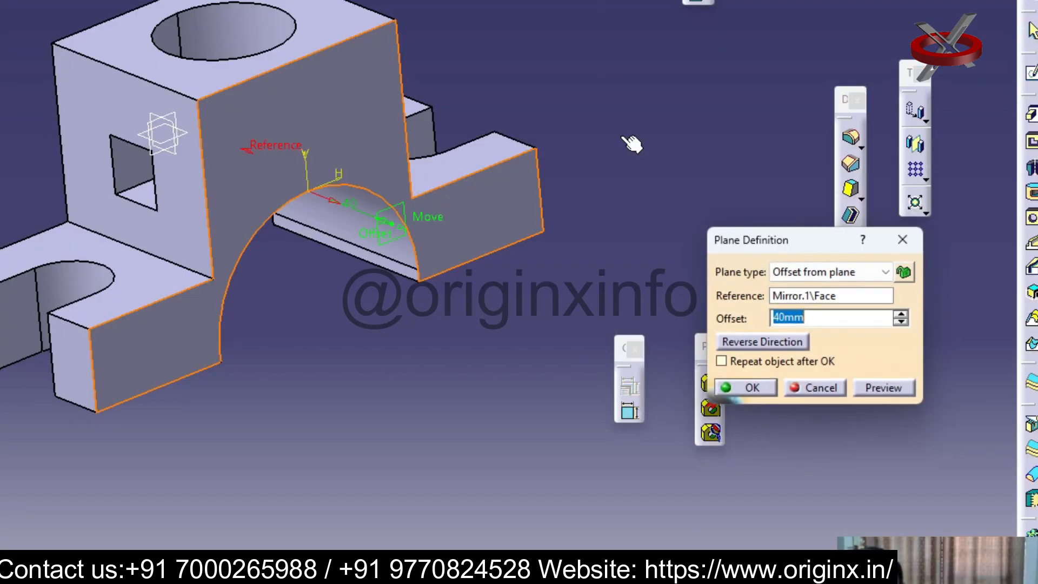
click(863, 372)
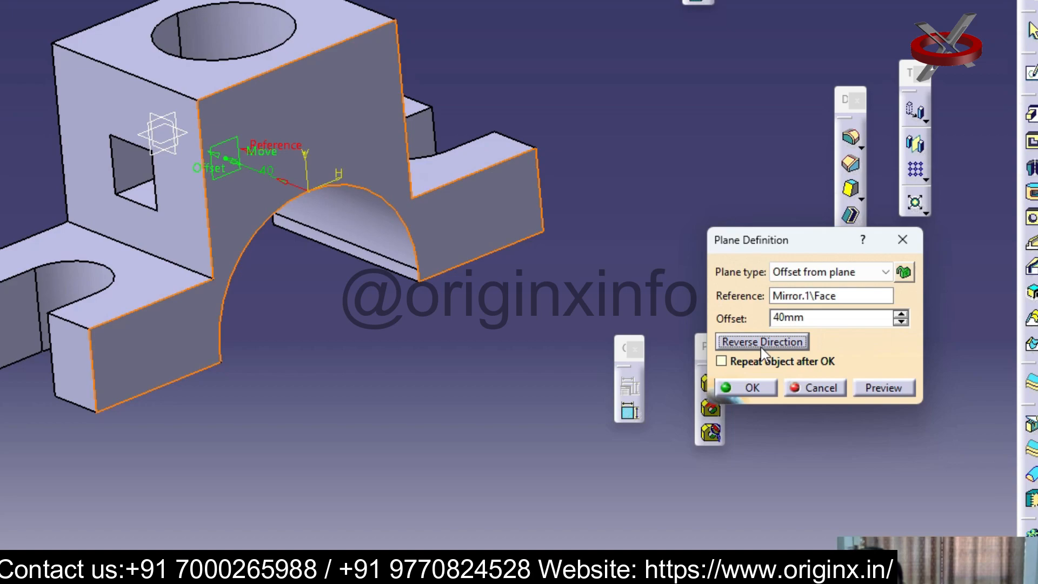
drag(811, 318, 728, 327)
text(30)
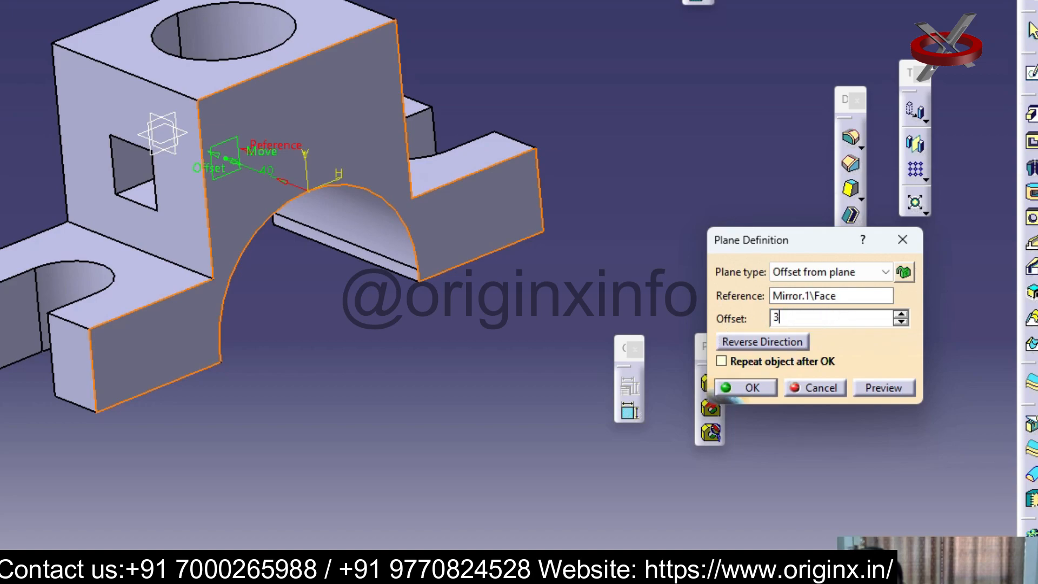
key(Return)
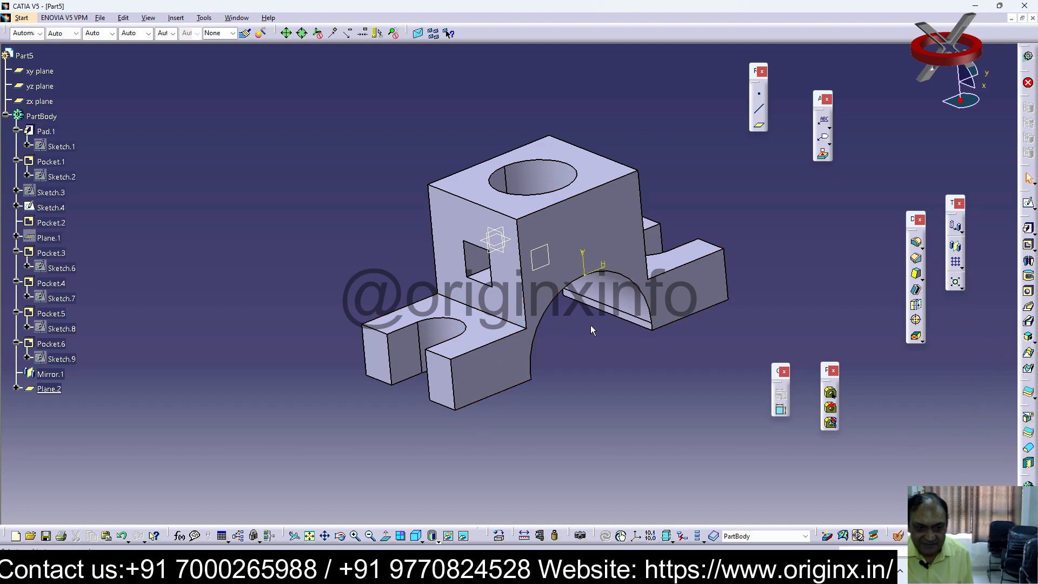
On the new plane, sketch a slanted line in wireframe display from the upper block's side edge down to the lower step
click(546, 255)
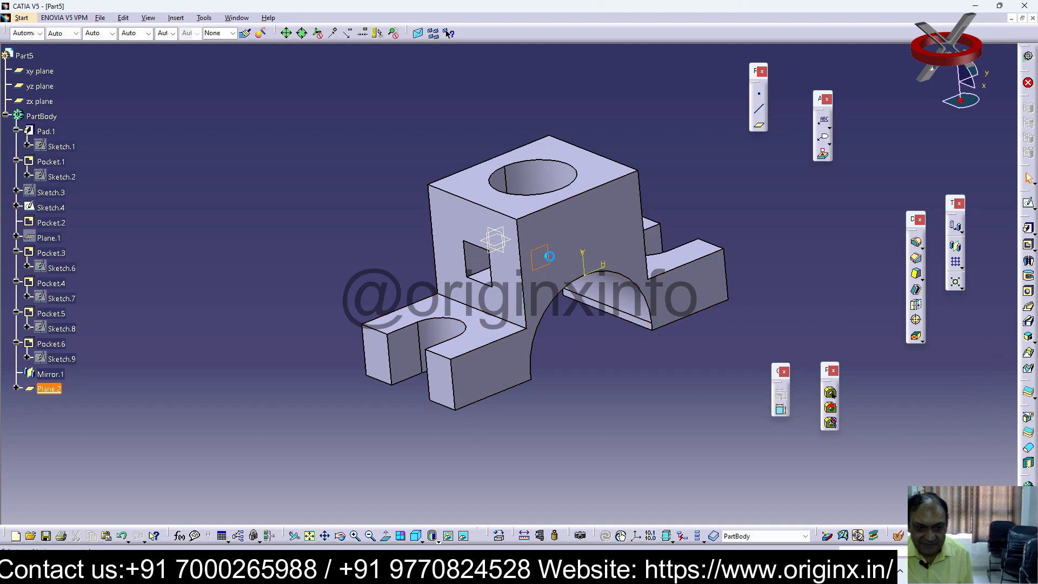
click(1029, 203)
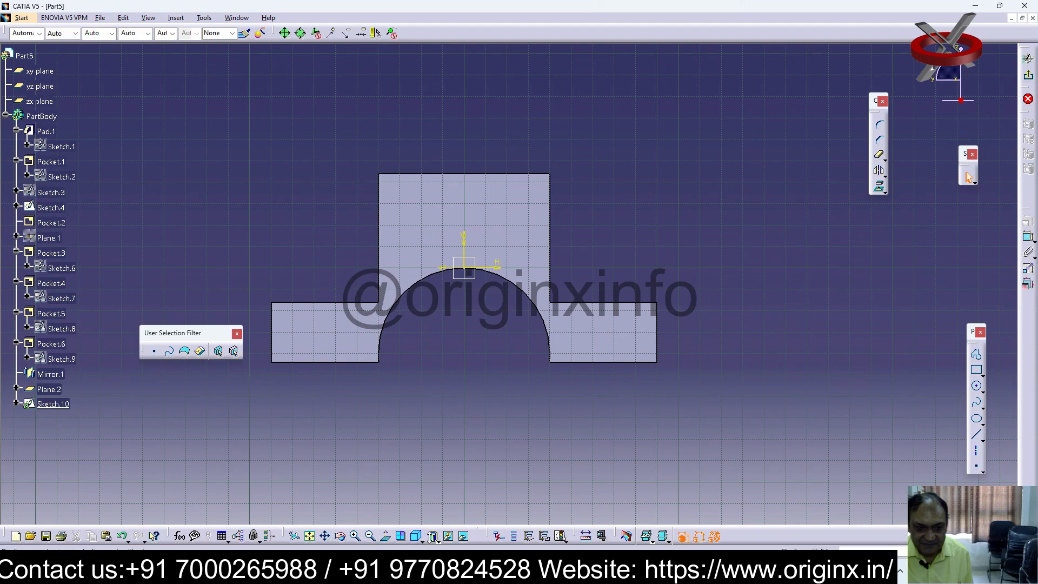
click(453, 540)
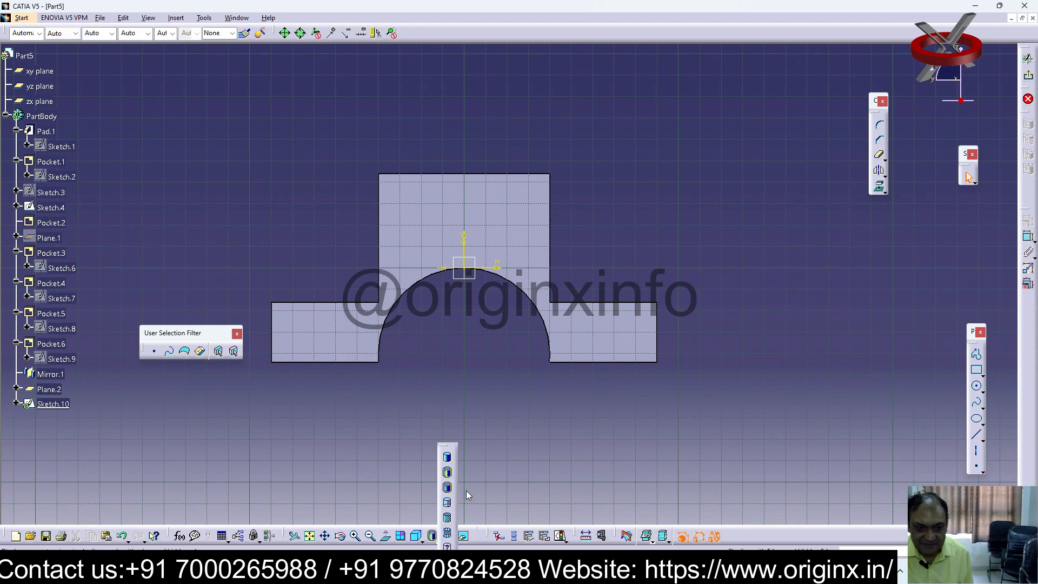
click(447, 503)
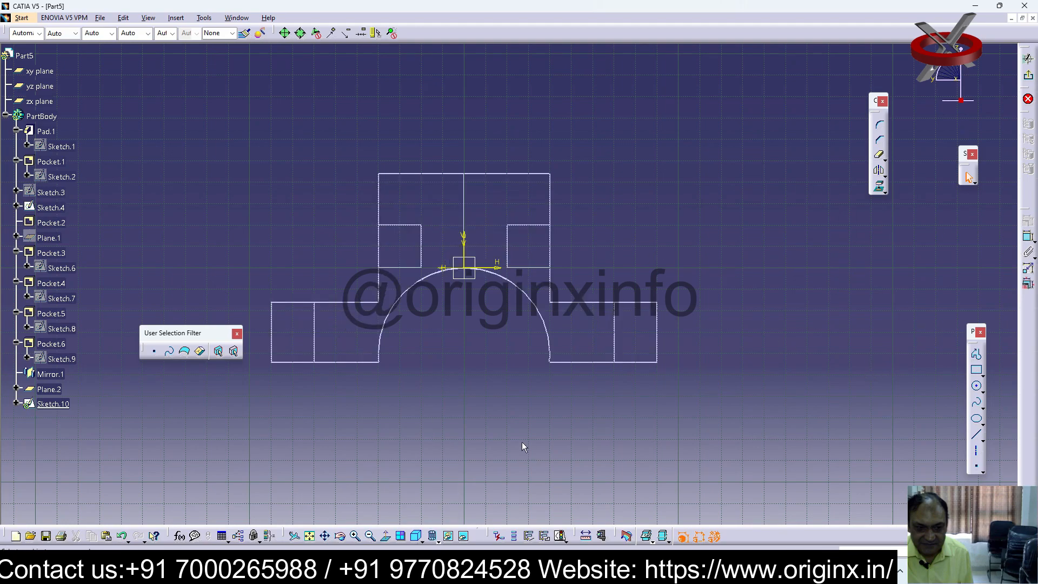
click(979, 438)
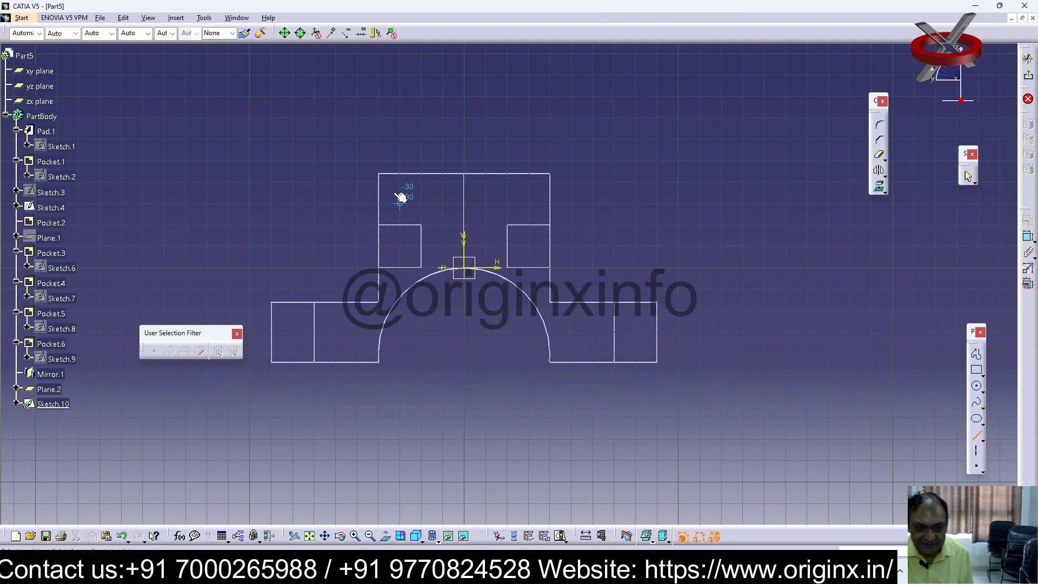
click(379, 182)
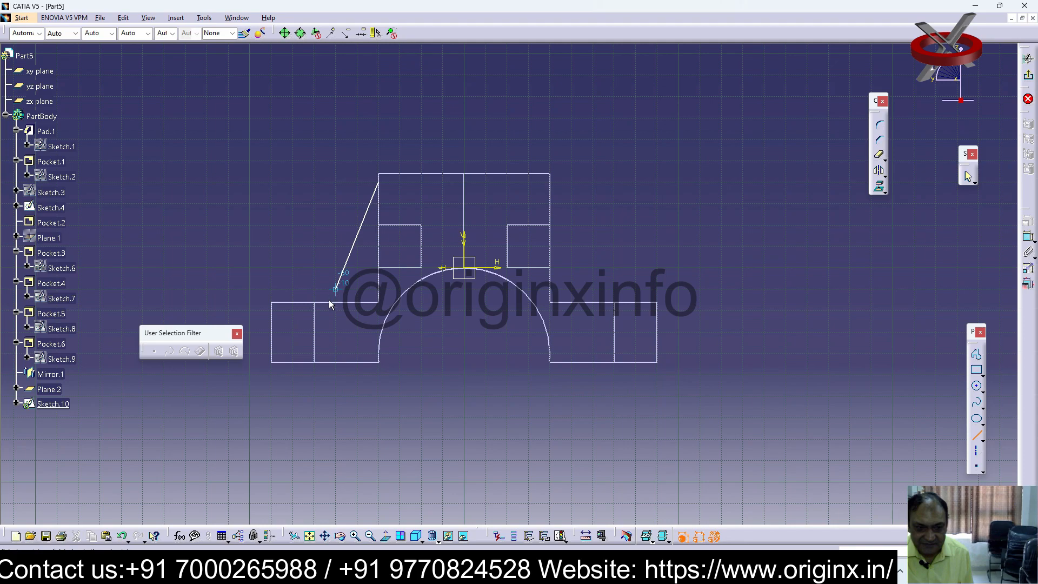
click(314, 303)
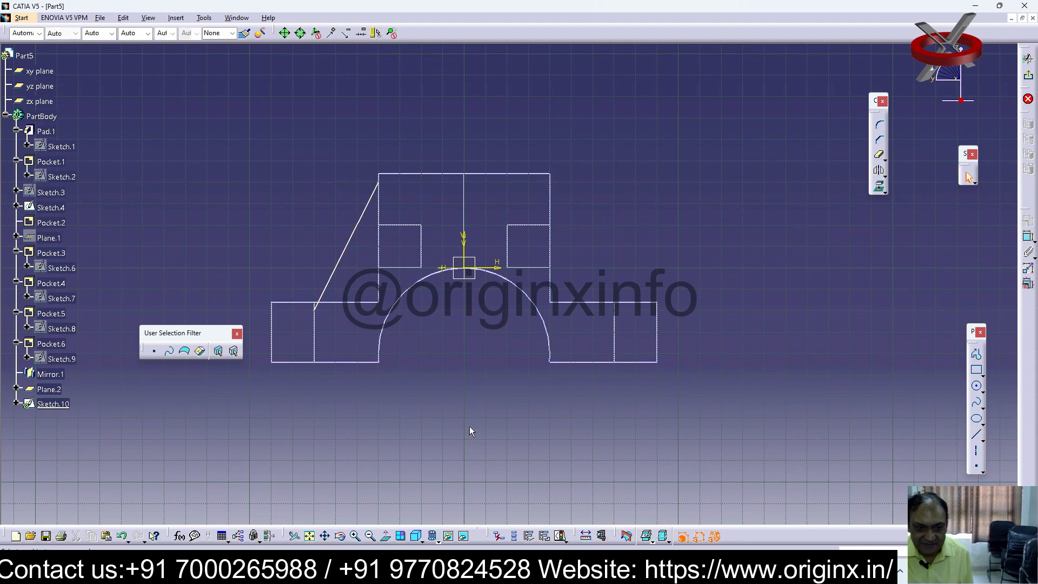
Move the slanted line's lower end inward, constrain it to the lower step's top edge with a 0 mm offset, and exit the sketch
drag(315, 310, 330, 300)
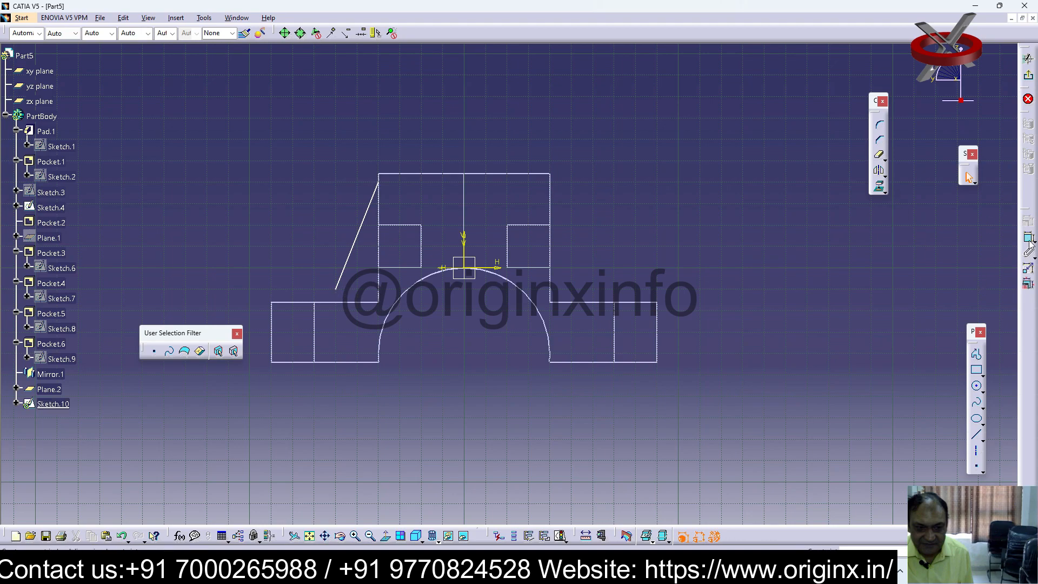
click(347, 303)
click(249, 298)
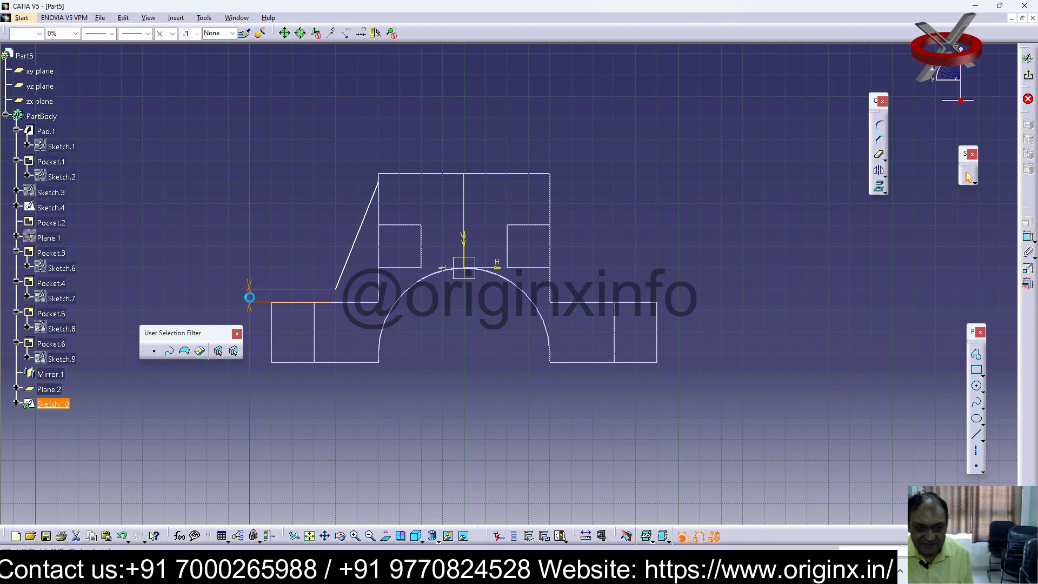
double_click(249, 297)
text(0)
key(Return)
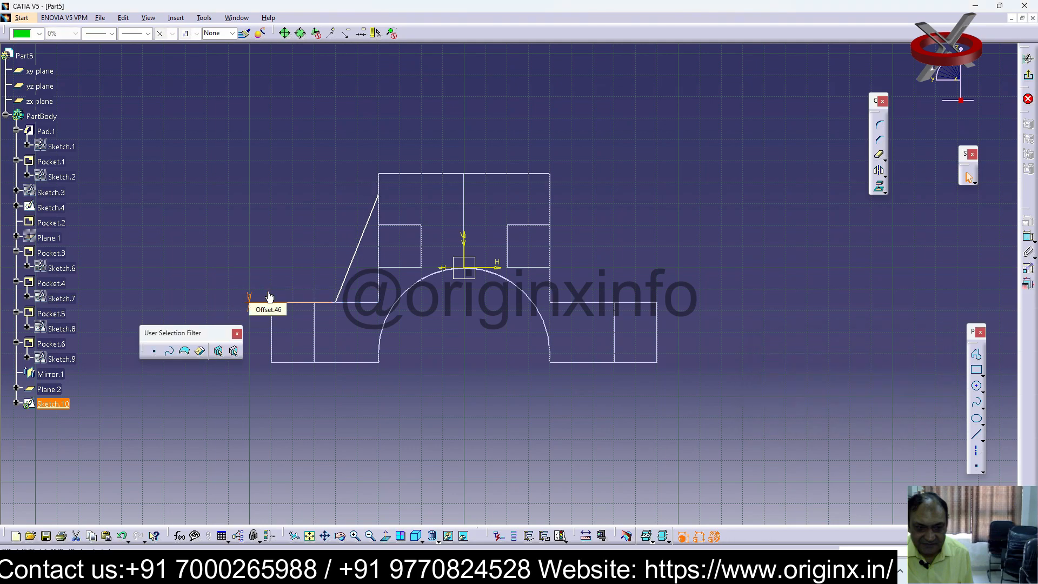
click(900, 301)
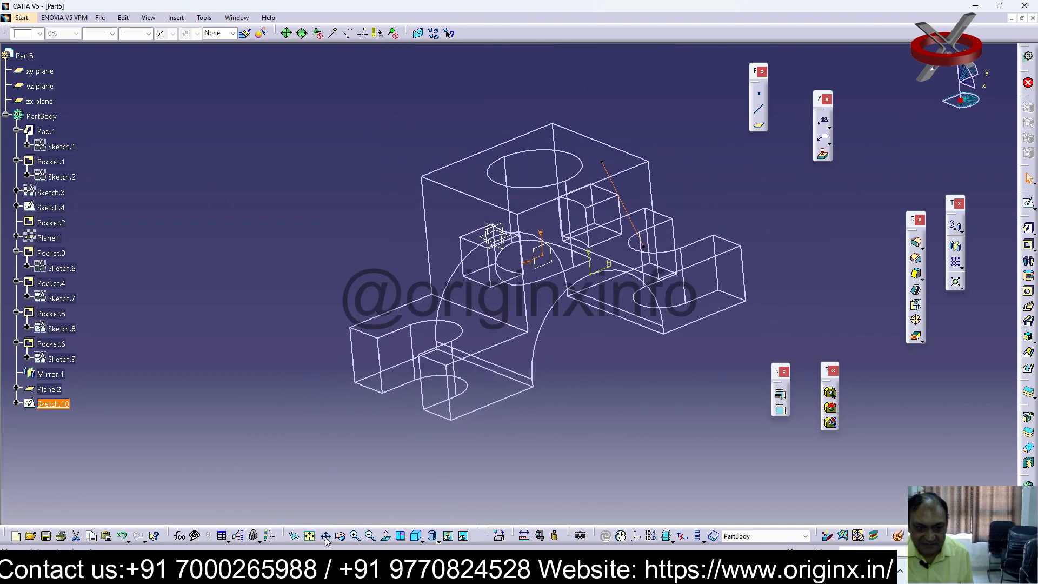
Switch to shaded display and reopen the slanted-line sketch to move the line's lower end closer to the upper block
click(434, 540)
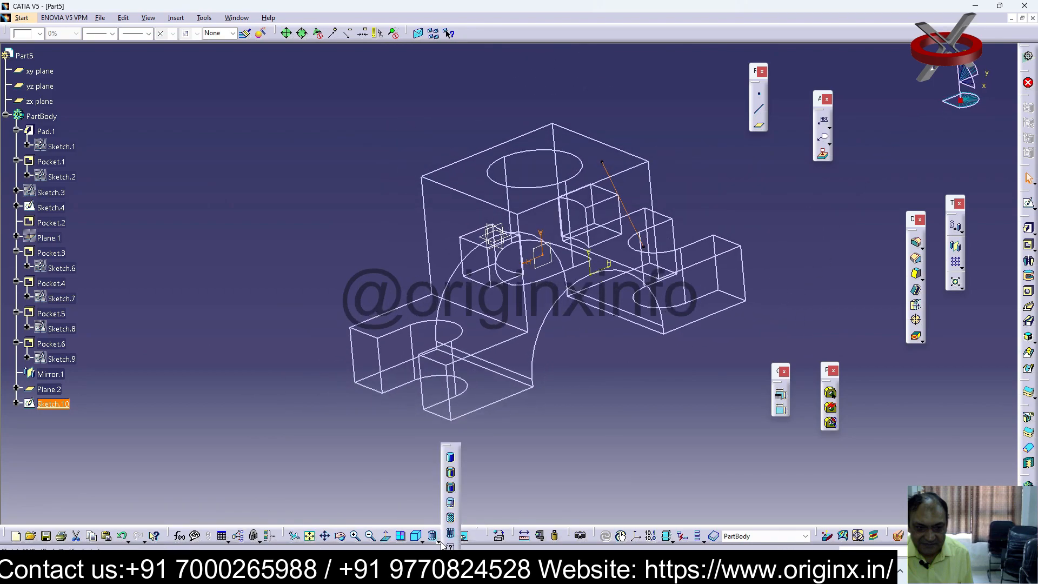
click(452, 459)
middle_drag(670, 336, 446, 382)
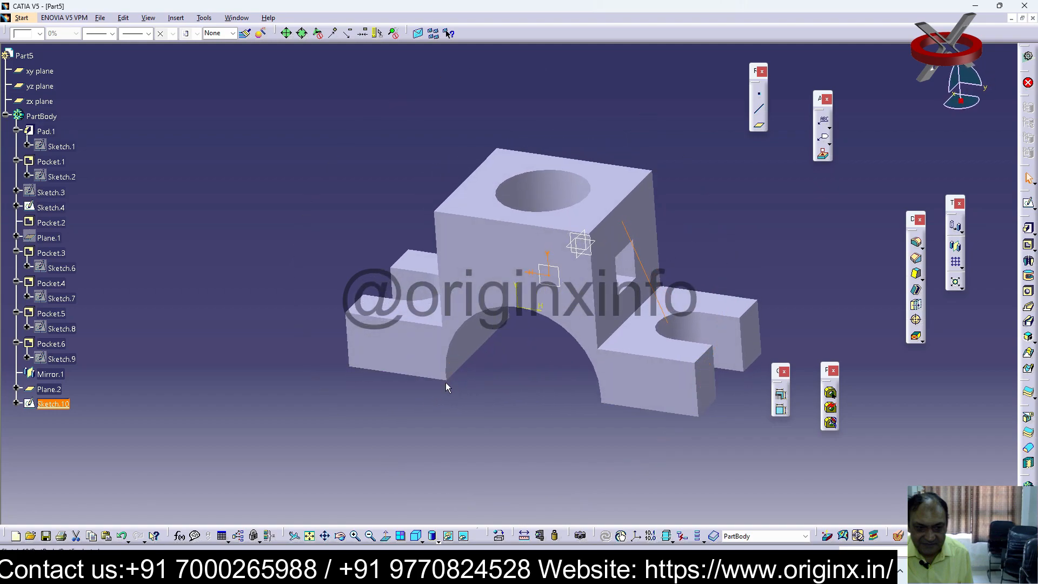
click(743, 276)
double_click(651, 283)
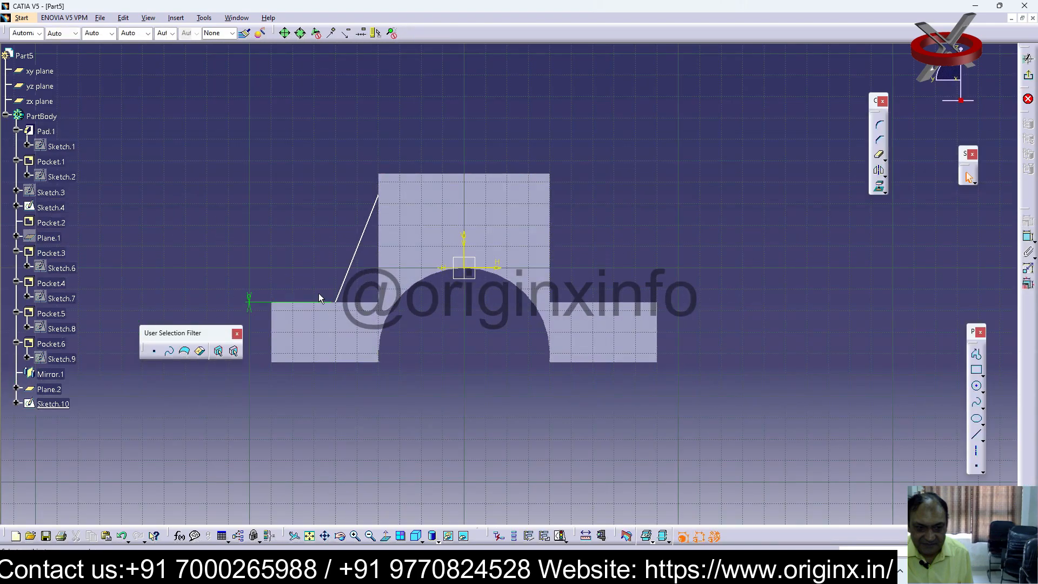
click(335, 302)
click(344, 281)
click(336, 301)
drag(335, 301, 352, 305)
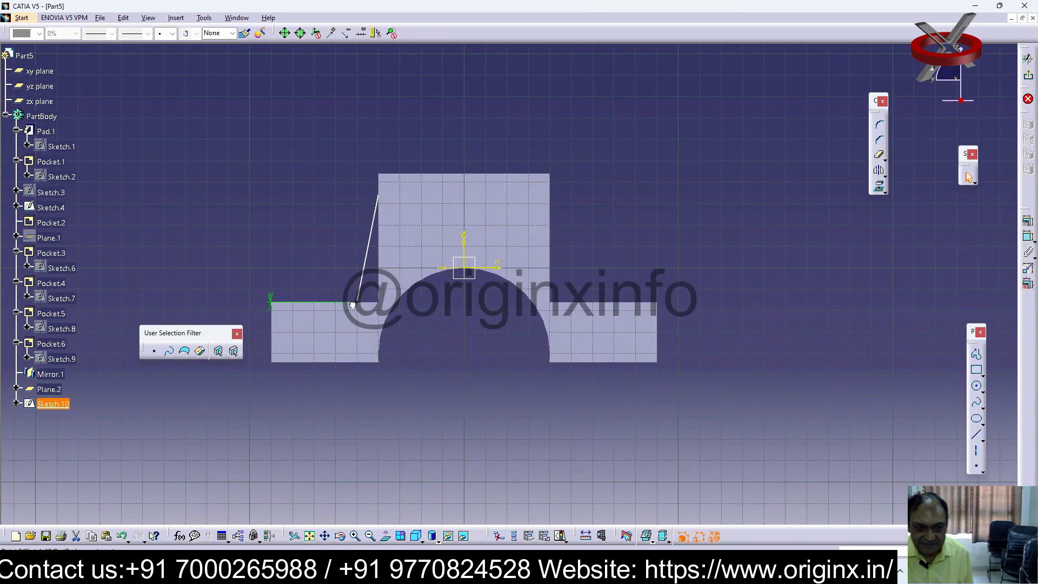
click(1029, 78)
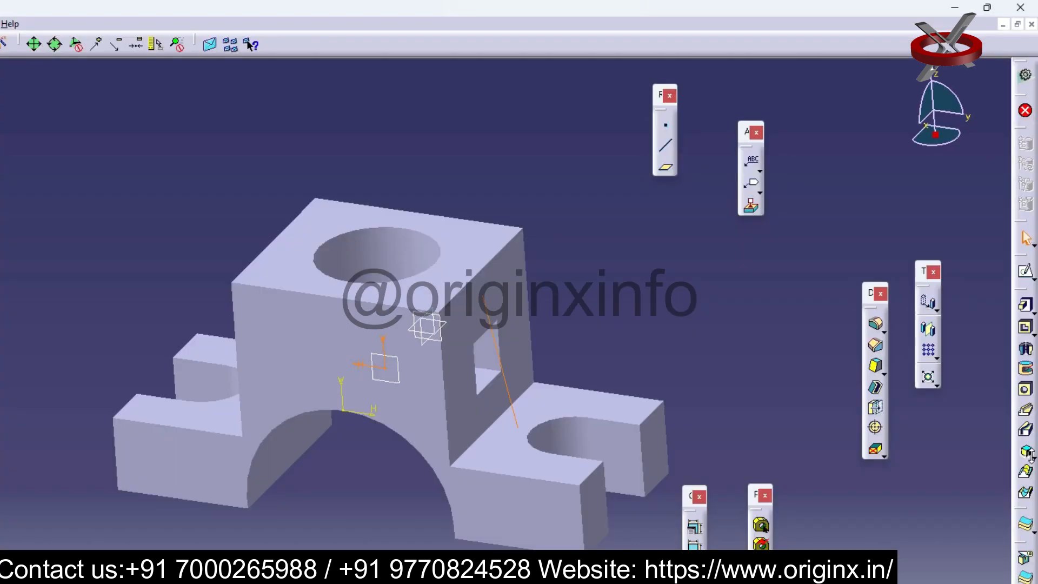
Try to create a stiffener from the slanted line, and delete its sketch
click(1030, 454)
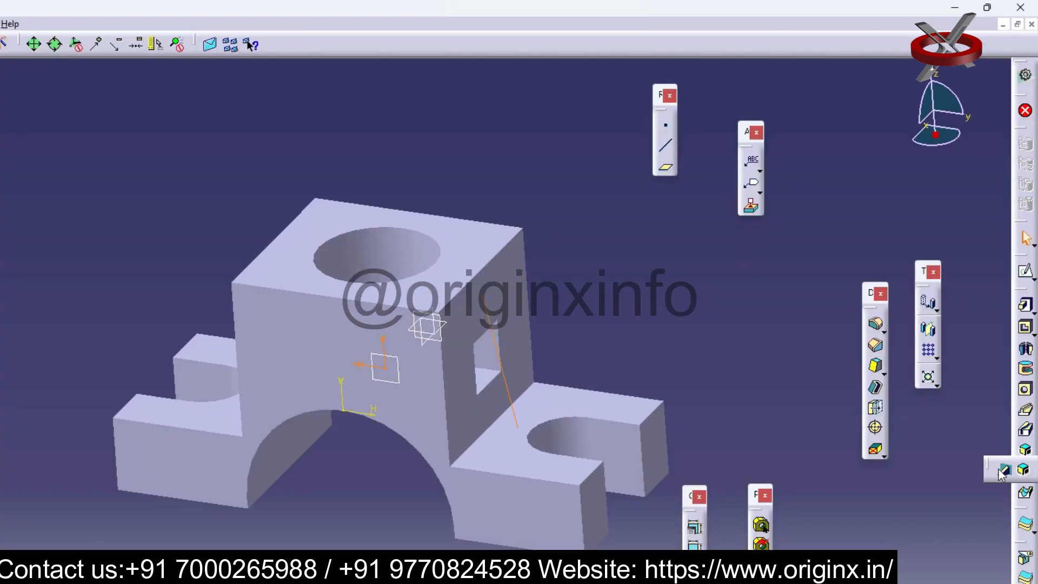
click(420, 410)
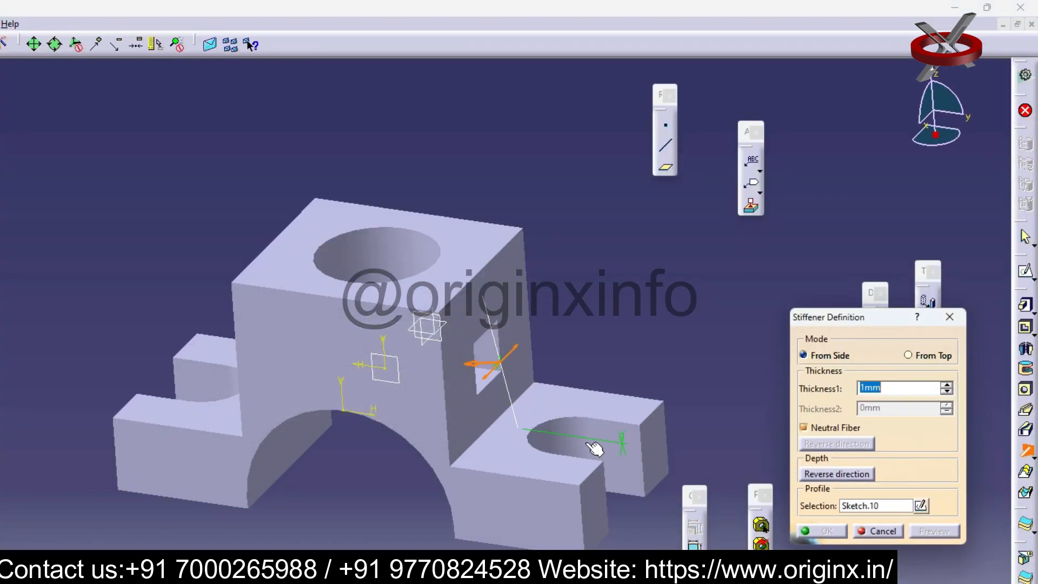
key(Escape)
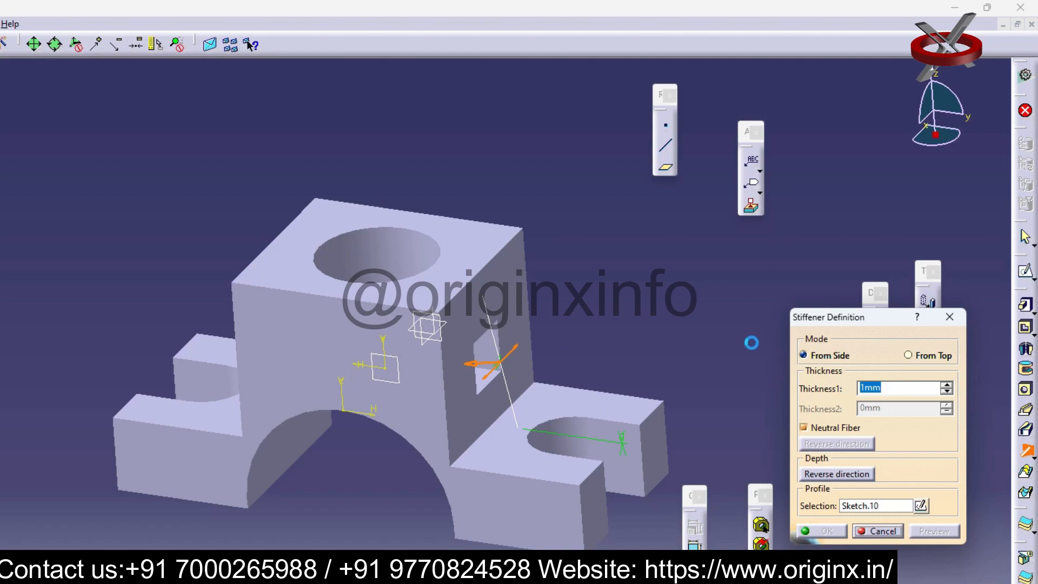
double_click(486, 312)
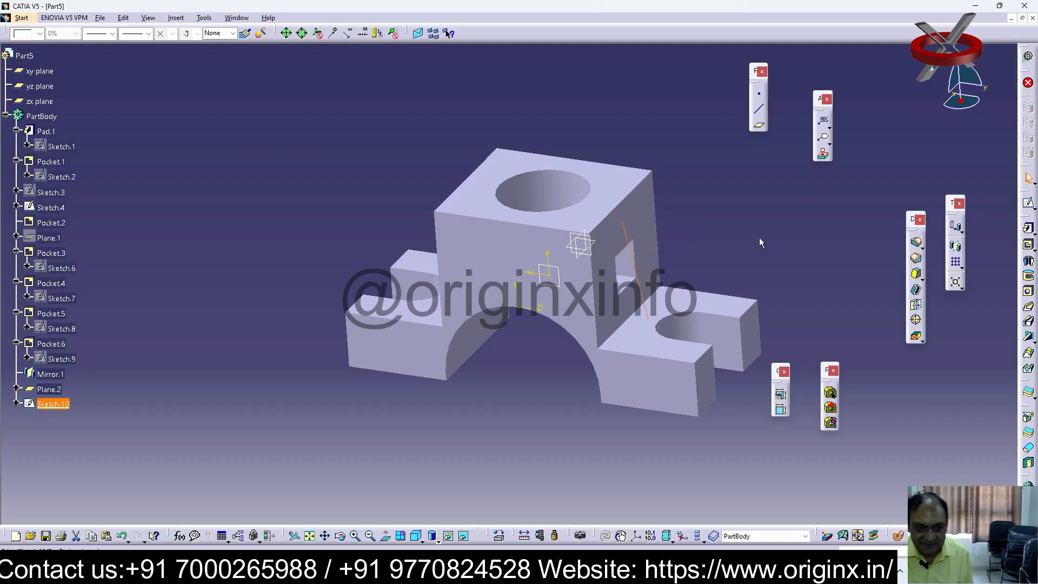
key(Delete)
click(870, 355)
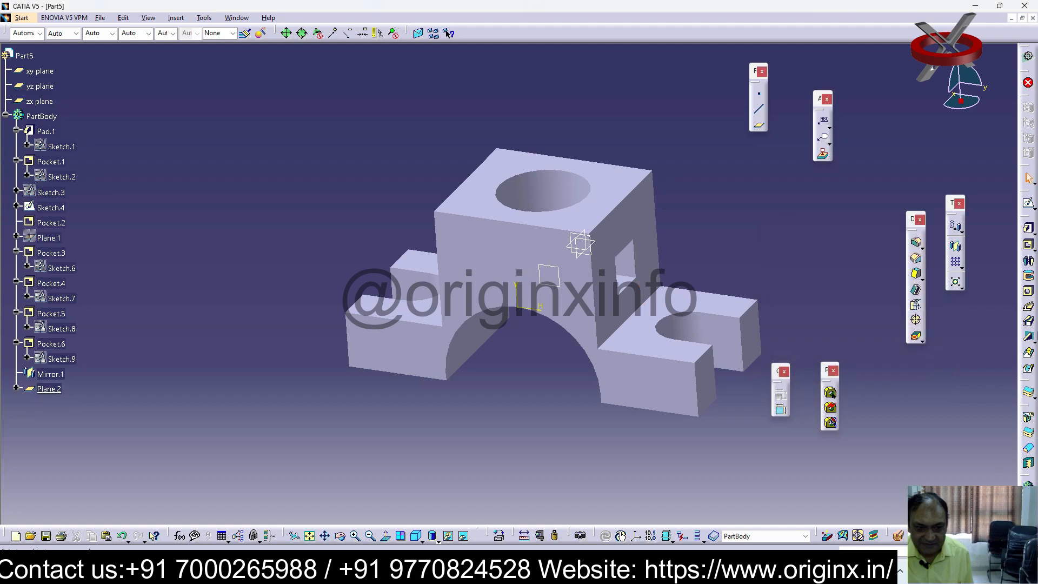
Sketch a new slanted line on the 35 mm offset plane from the upper block's side edge toward the lower step
middle_drag(630, 307, 594, 322)
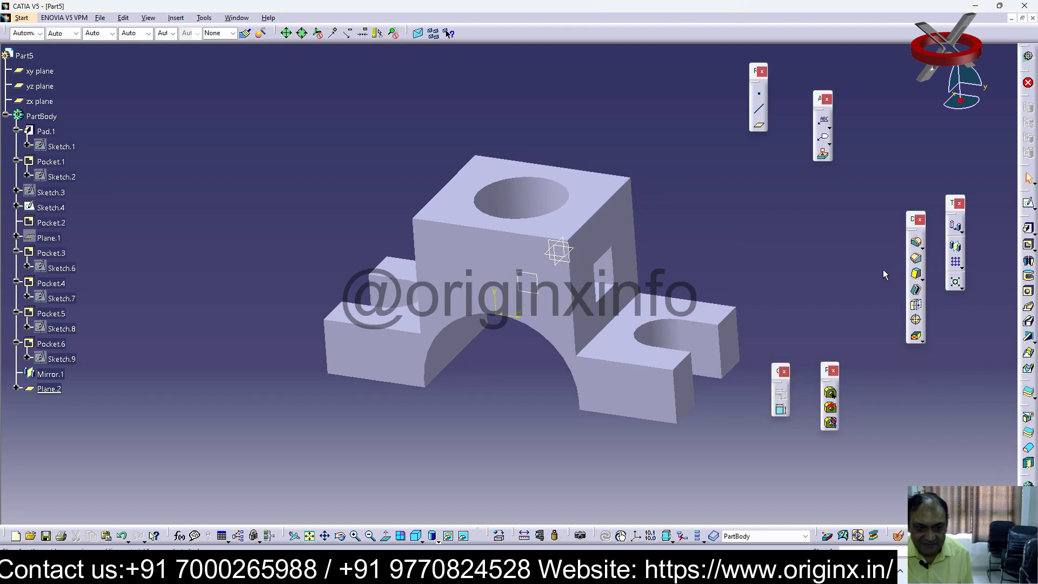
click(536, 281)
double_click(535, 281)
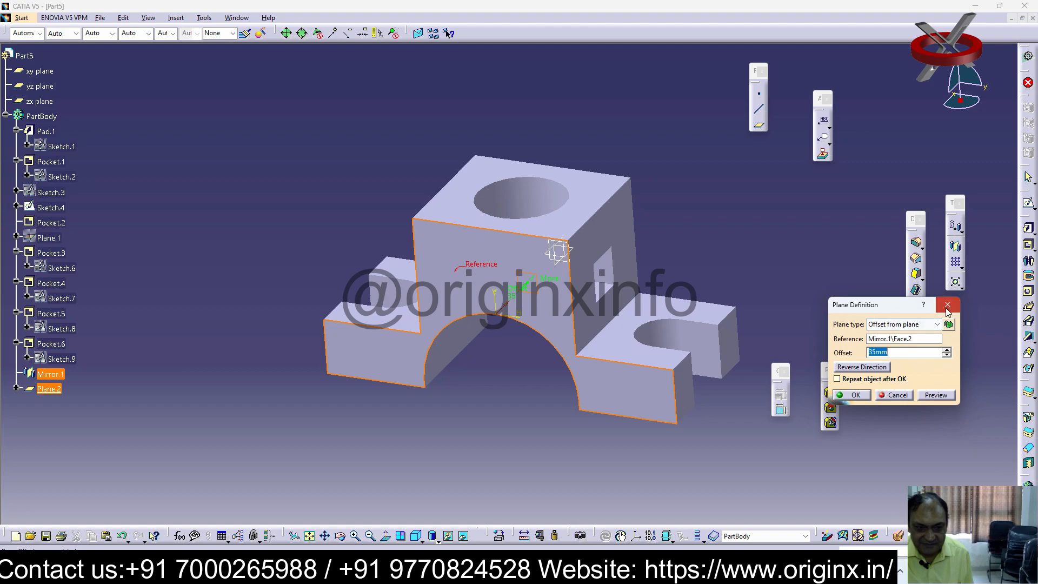
click(948, 306)
click(1029, 205)
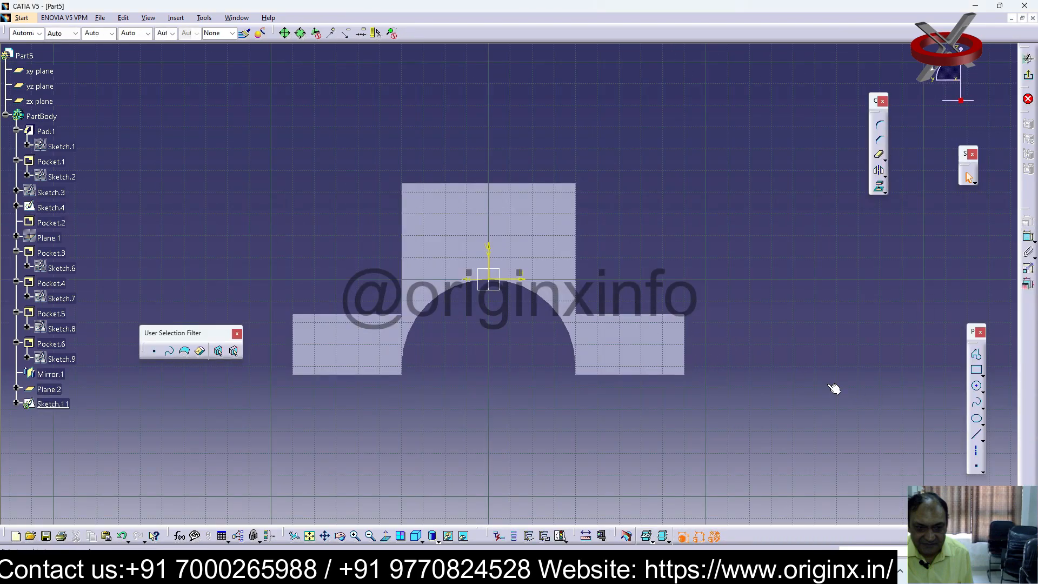
click(979, 437)
click(575, 235)
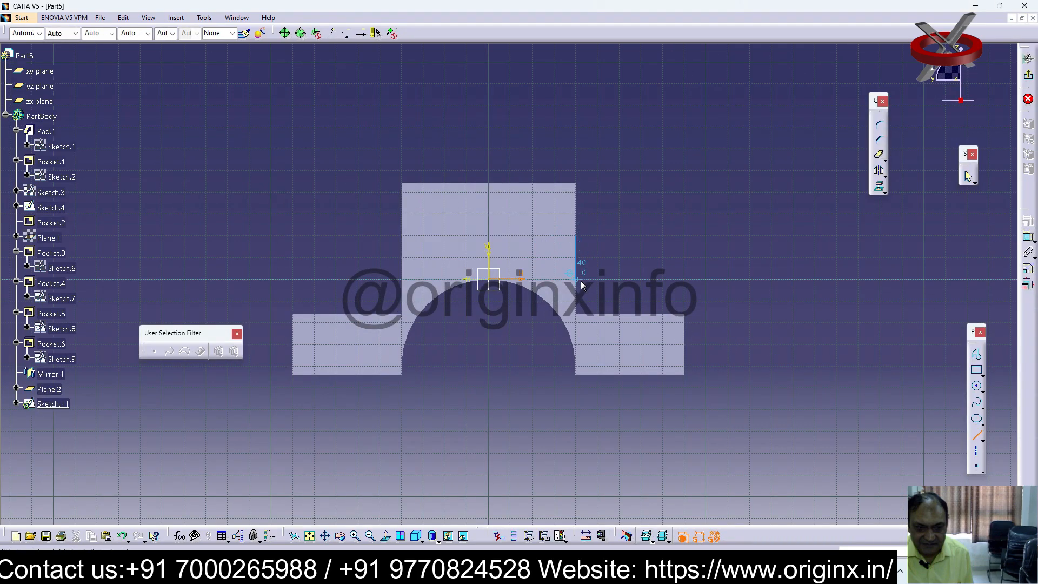
click(603, 323)
Move both ends of the slanted line clear of the upper block and the lower step, and exit the sketch
mouse_move(772, 294)
middle_down()
mouse_move(608, 324)
mouse_move(561, 371)
mouse_move(514, 361)
middle_up()
click(522, 344)
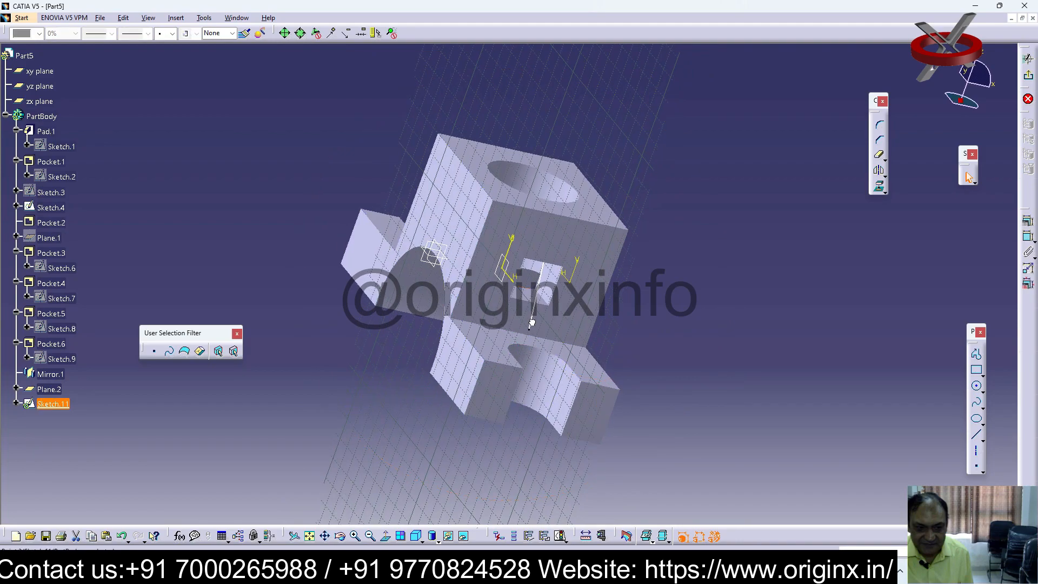
click(545, 245)
drag(546, 245, 552, 279)
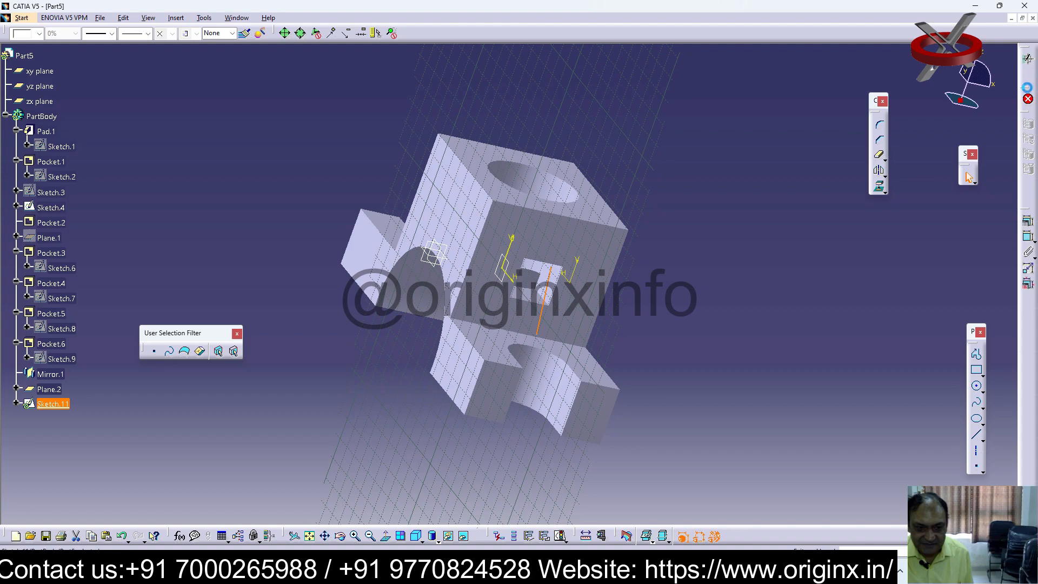
click(1028, 79)
Reopen the slanted-line sketch and constrain the line's upper end at 0 mm from the upper block's side edge
middle_drag(503, 327, 620, 357)
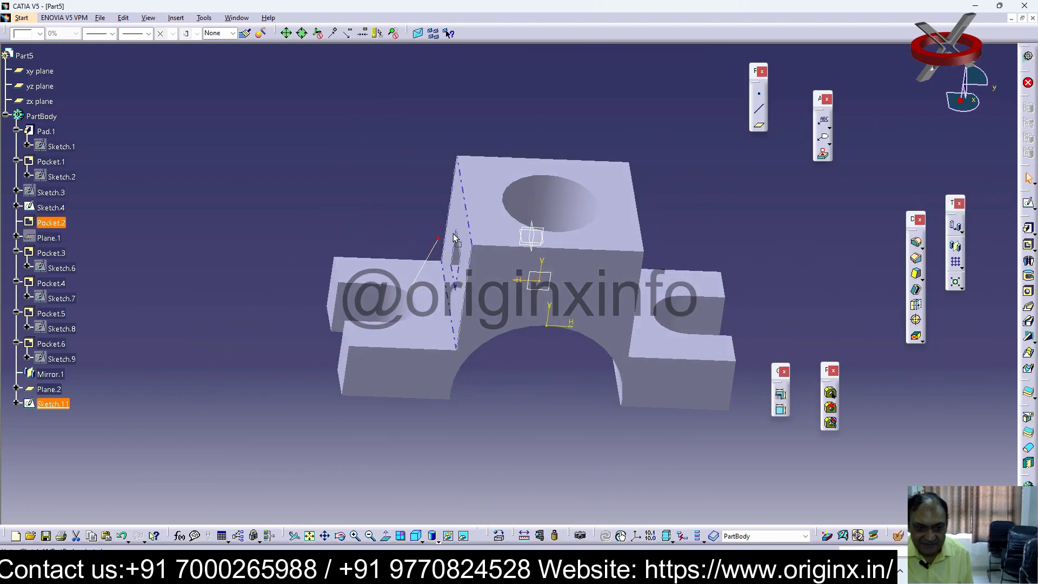
click(447, 315)
double_click(421, 270)
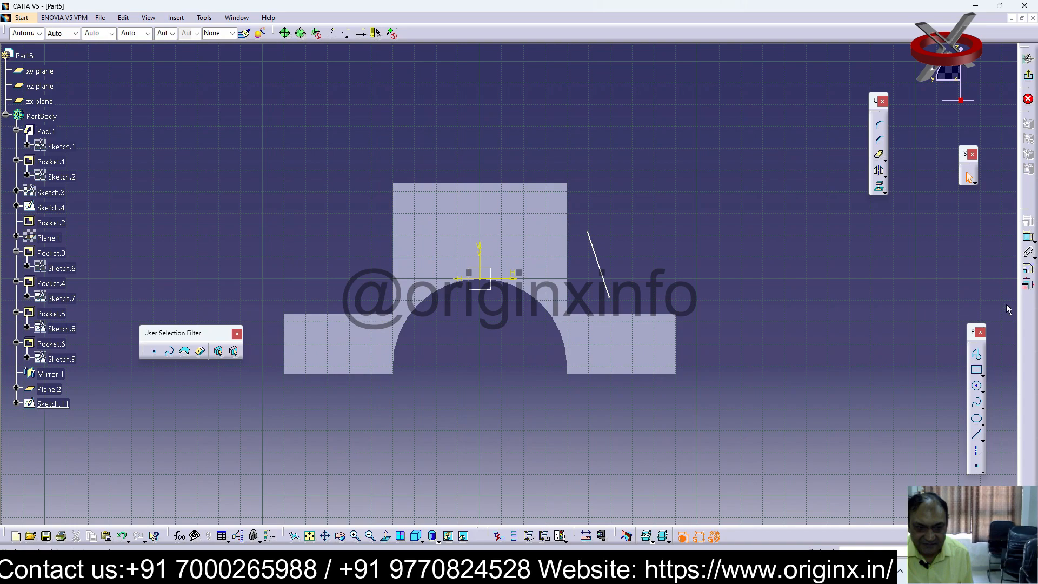
click(567, 223)
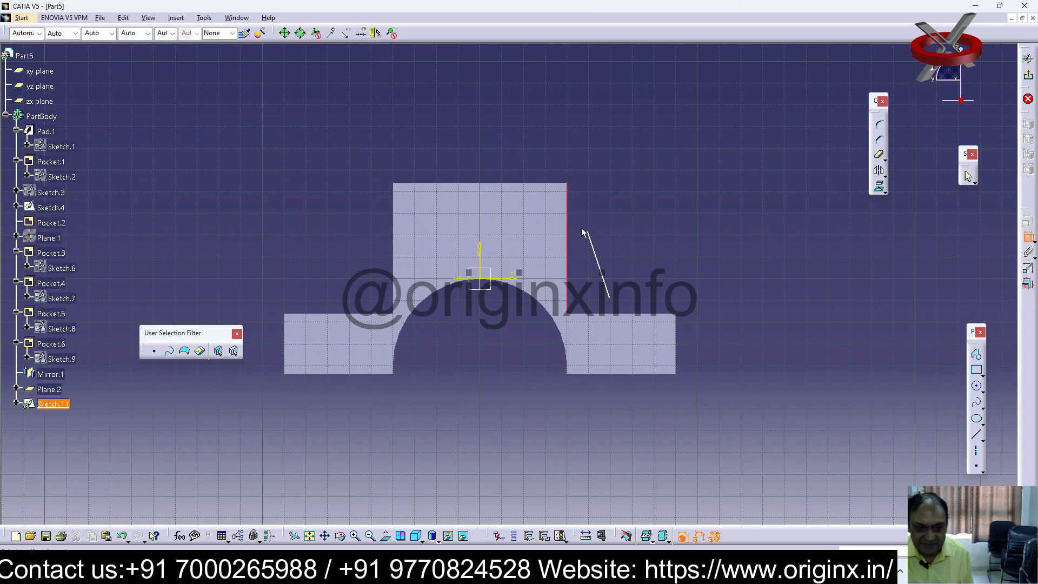
click(587, 222)
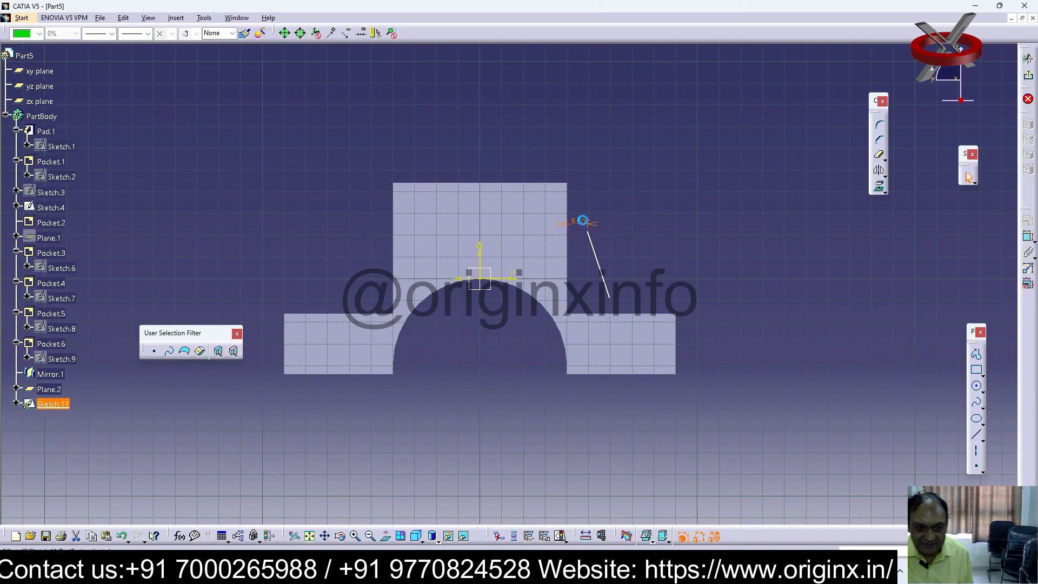
double_click(581, 222)
text(0)
key(Return)
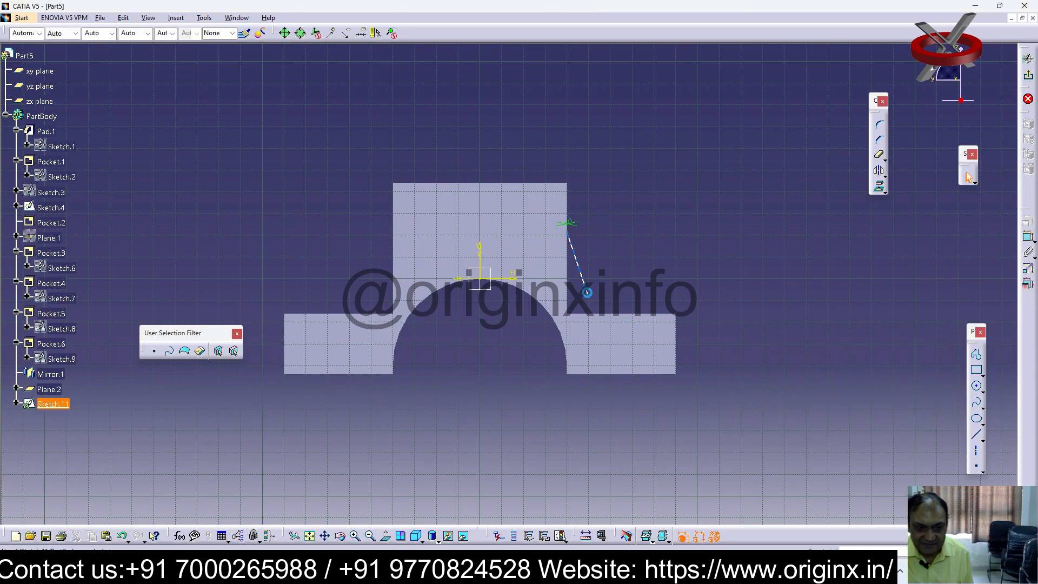
Constrain the slanted line's lower end at 0 mm from the lower step's top edge, and exit the sketch
click(588, 297)
click(590, 315)
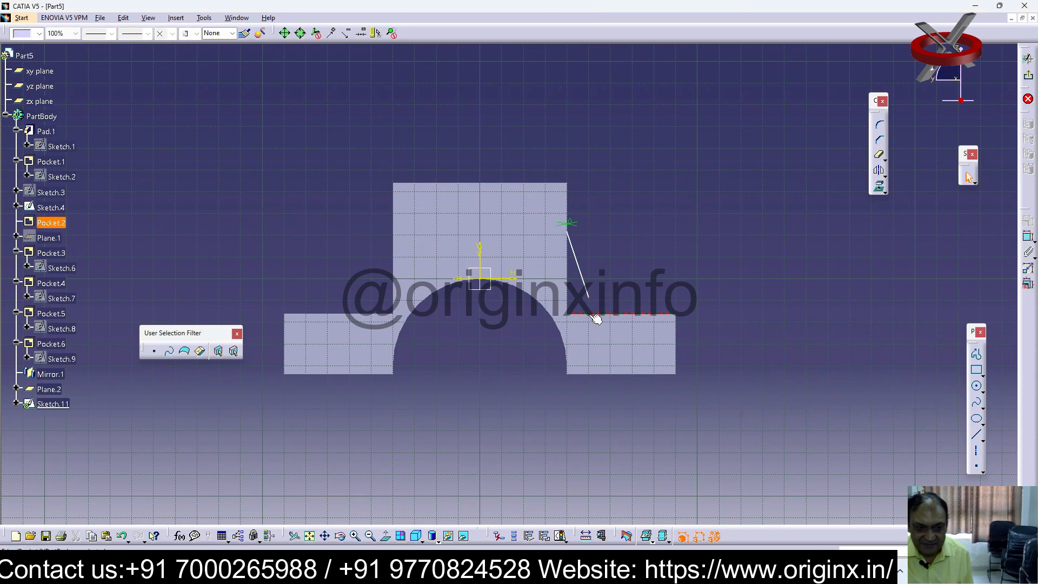
click(1029, 238)
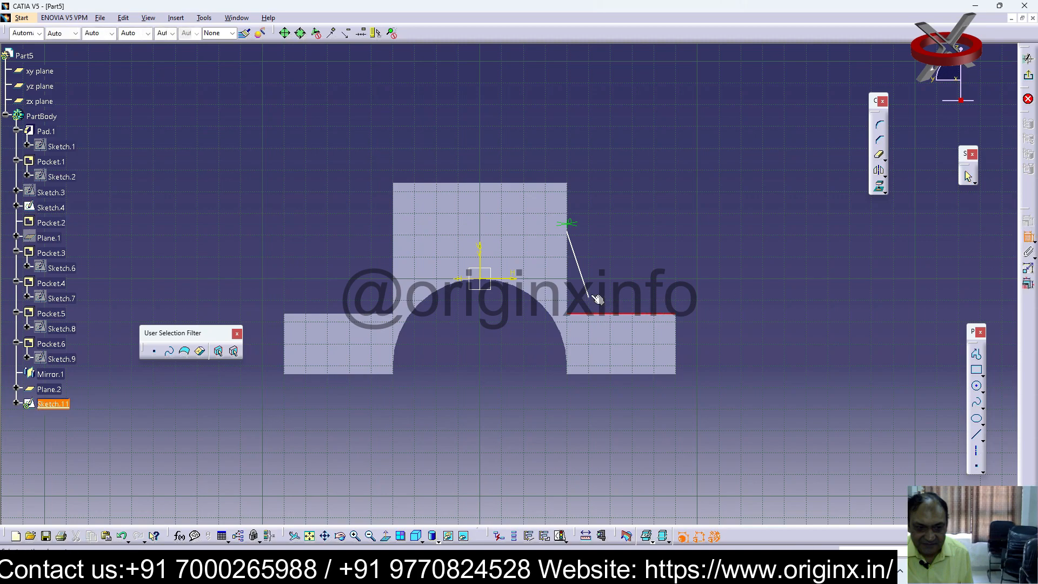
click(589, 297)
click(598, 306)
double_click(592, 302)
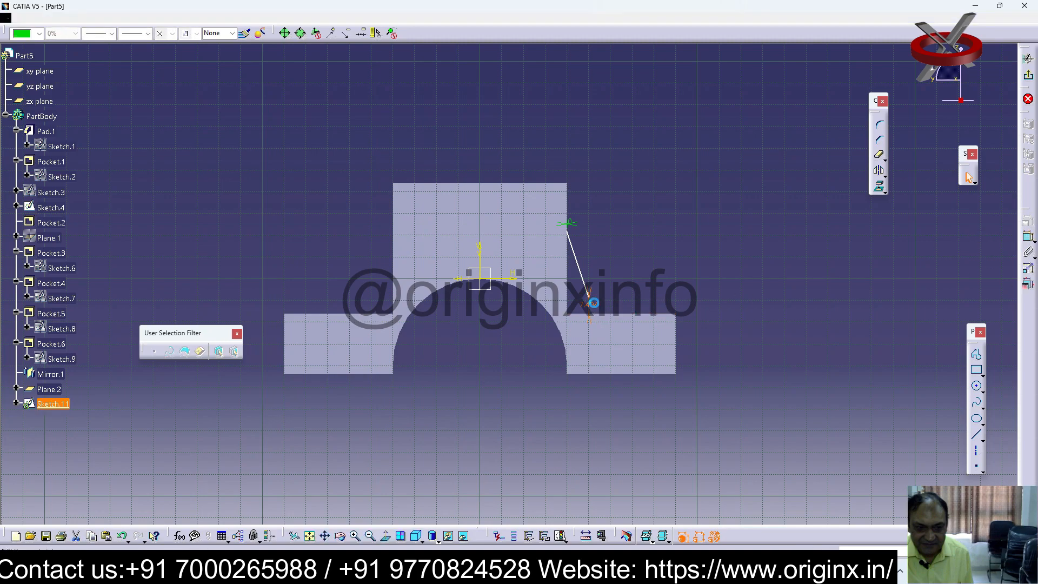
text(0)
key(Return)
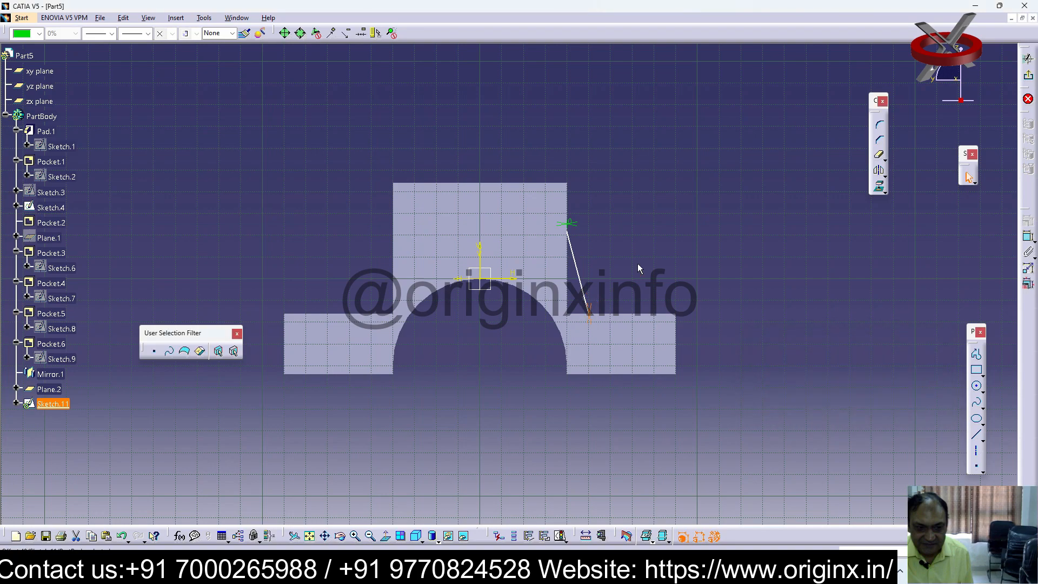
click(1028, 100)
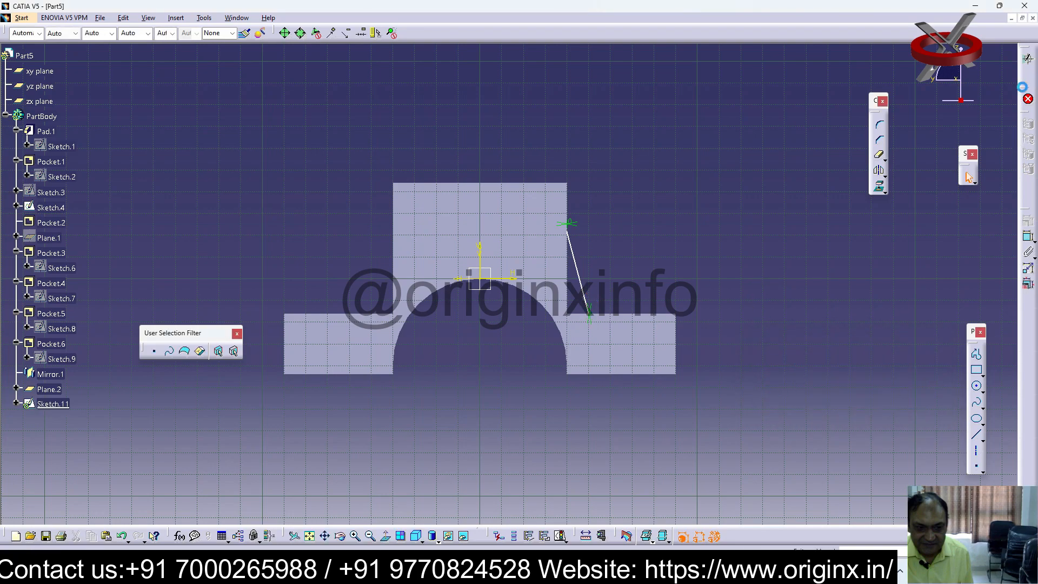
Try to create a 1 mm From Side stiffener from the slanted line, and discard it together with its sketch
click(1029, 338)
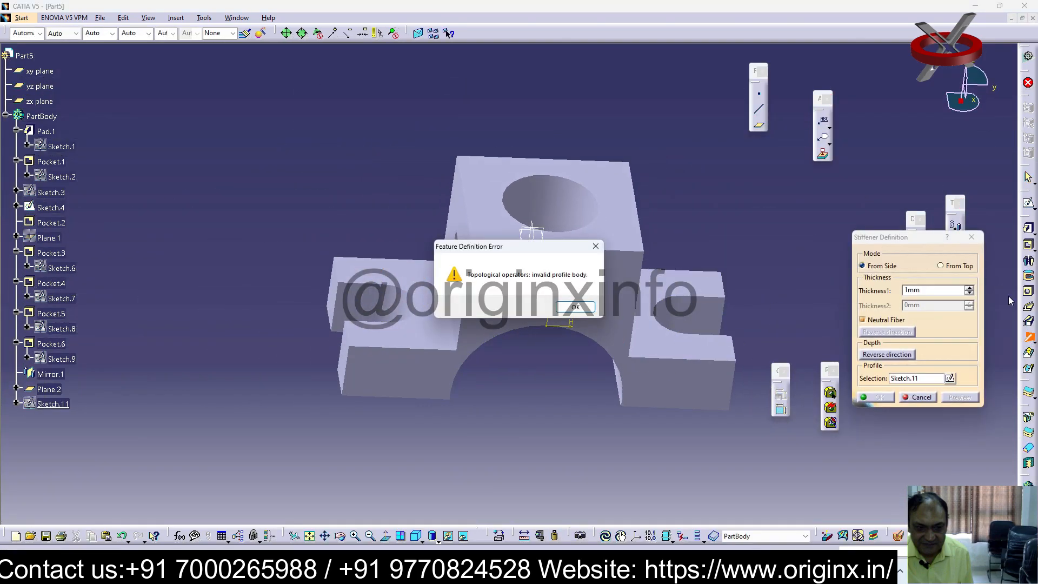
click(575, 310)
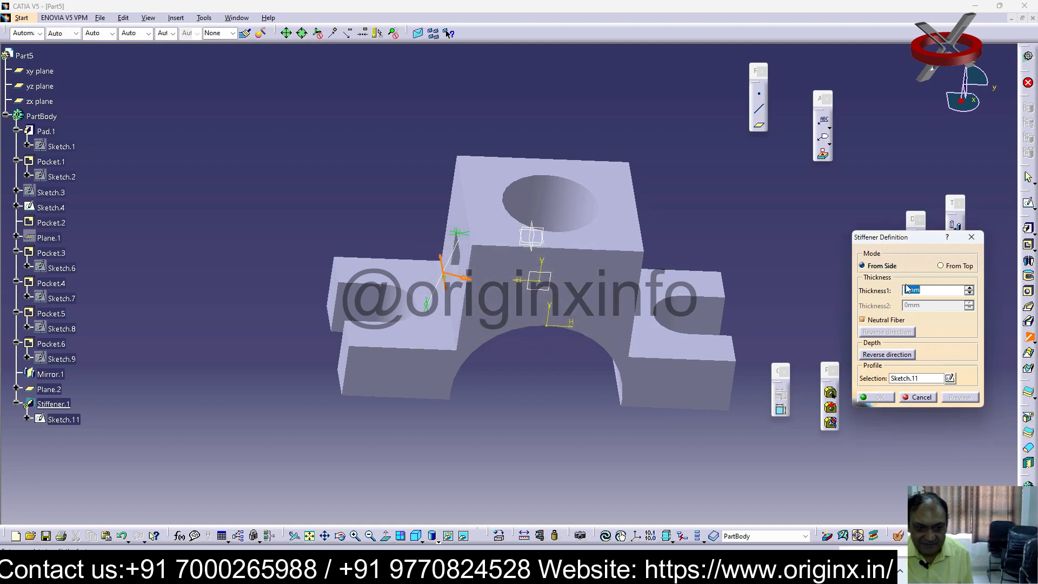
click(941, 266)
click(941, 266)
click(863, 266)
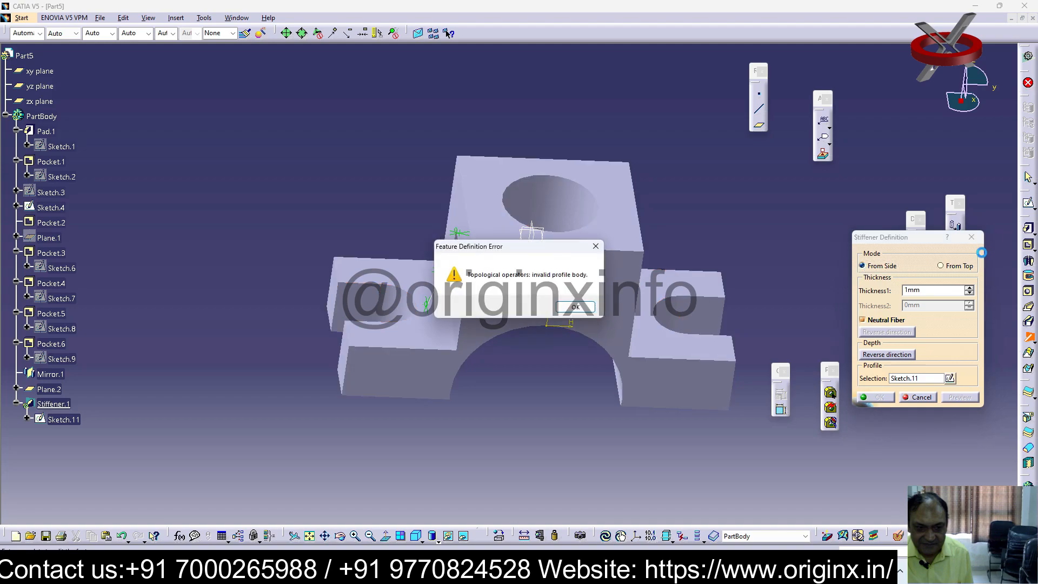
click(576, 307)
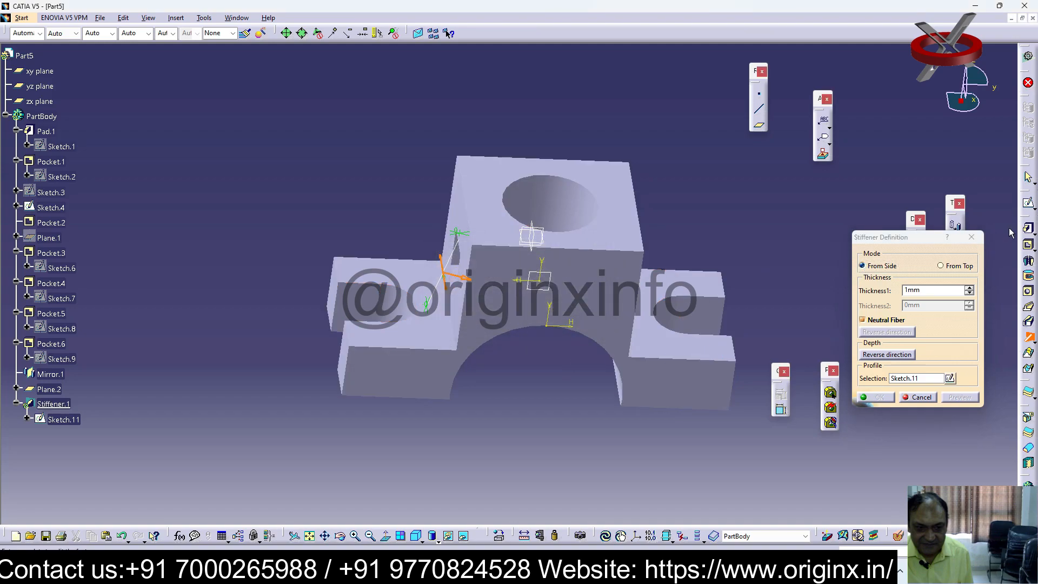
click(972, 237)
key(ctrl+z)
middle_drag(420, 328, 496, 412)
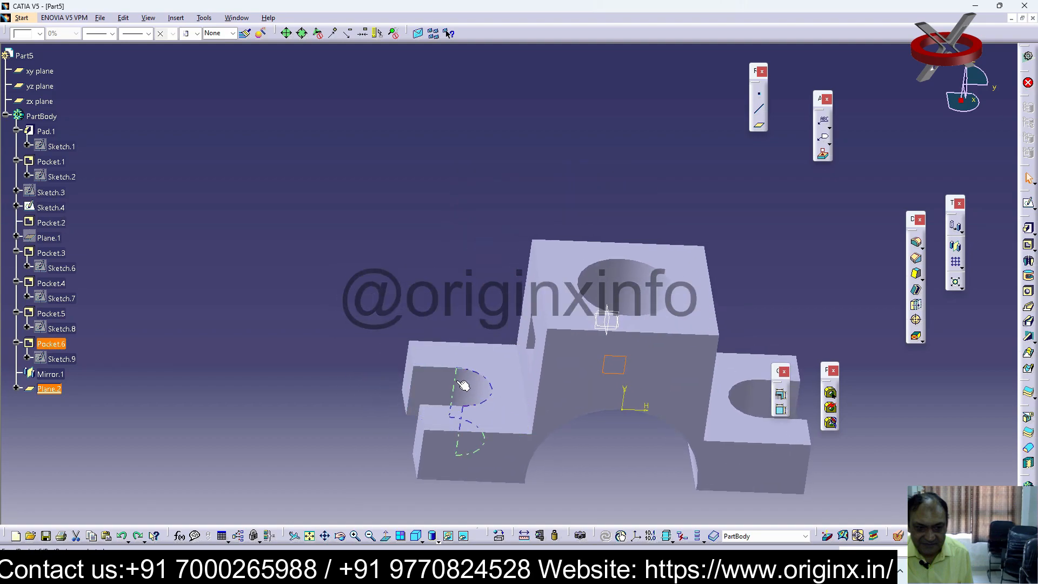
middle_drag(559, 345, 378, 266)
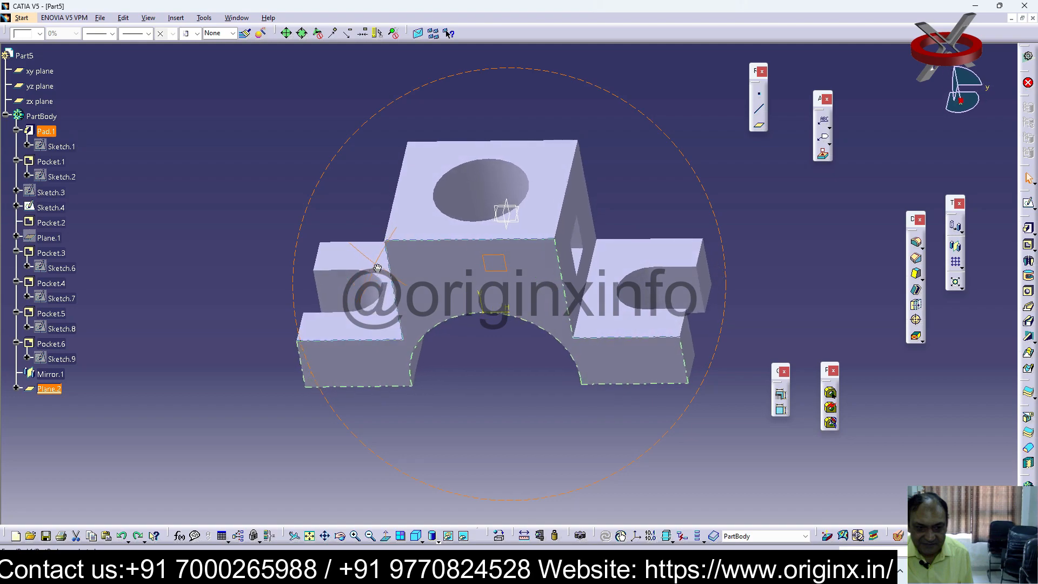
click(844, 271)
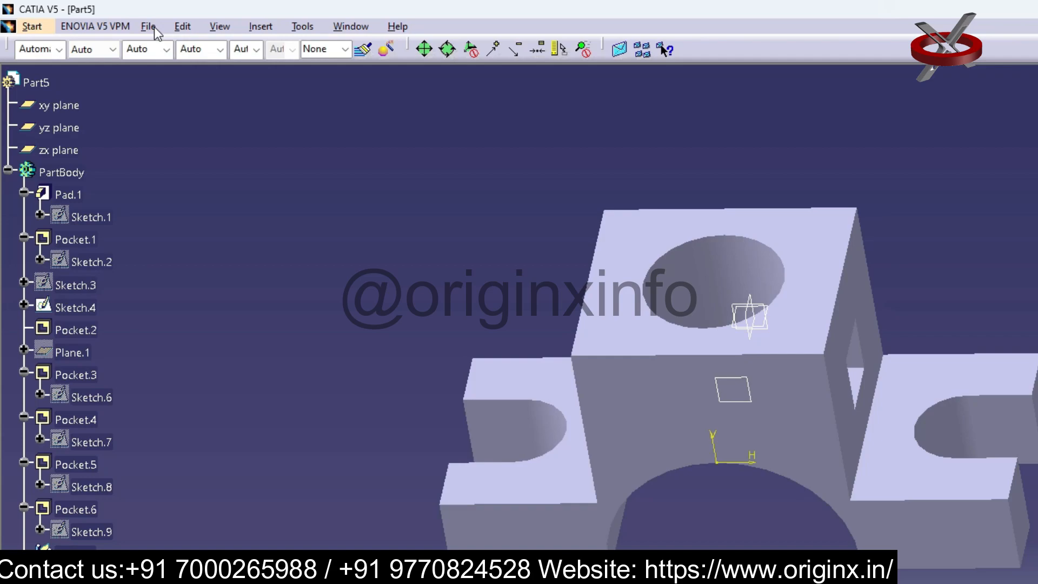
Save the part as 29 in the catia tutorials folder and close the document
click(101, 18)
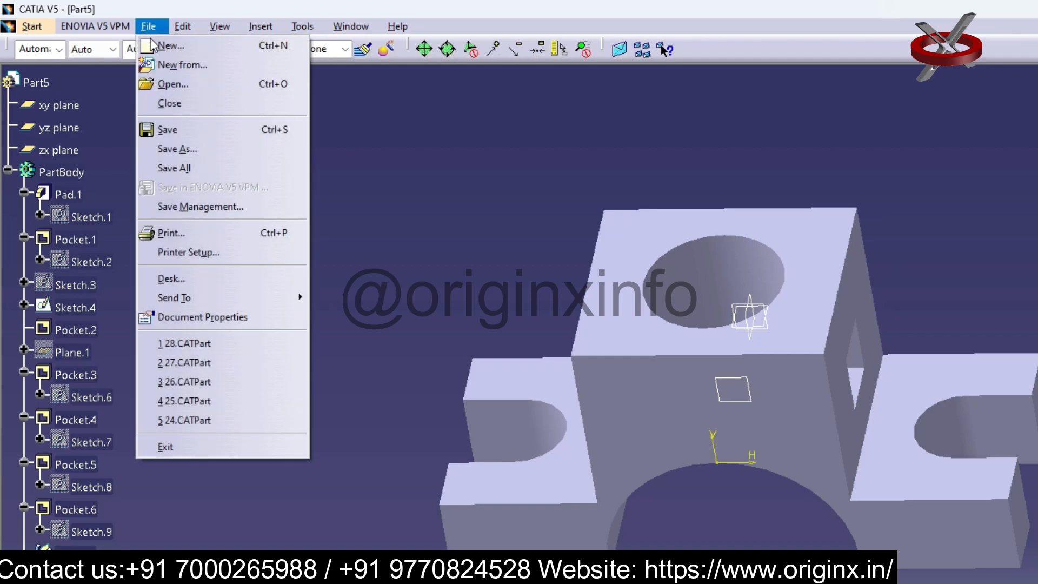
click(201, 150)
scroll(509, 227, down, 2)
click(314, 334)
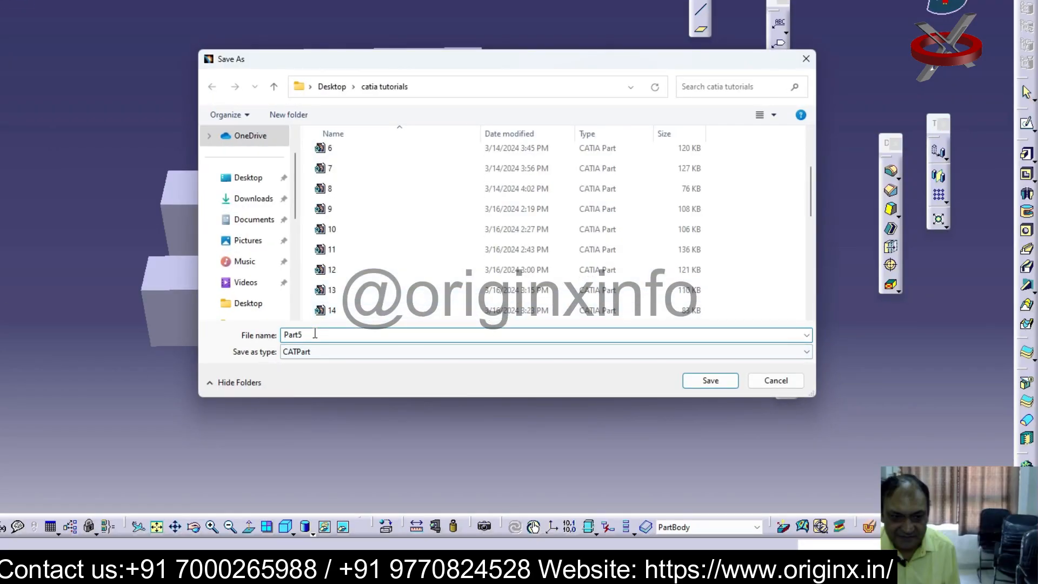
double_click(314, 334)
text(28)
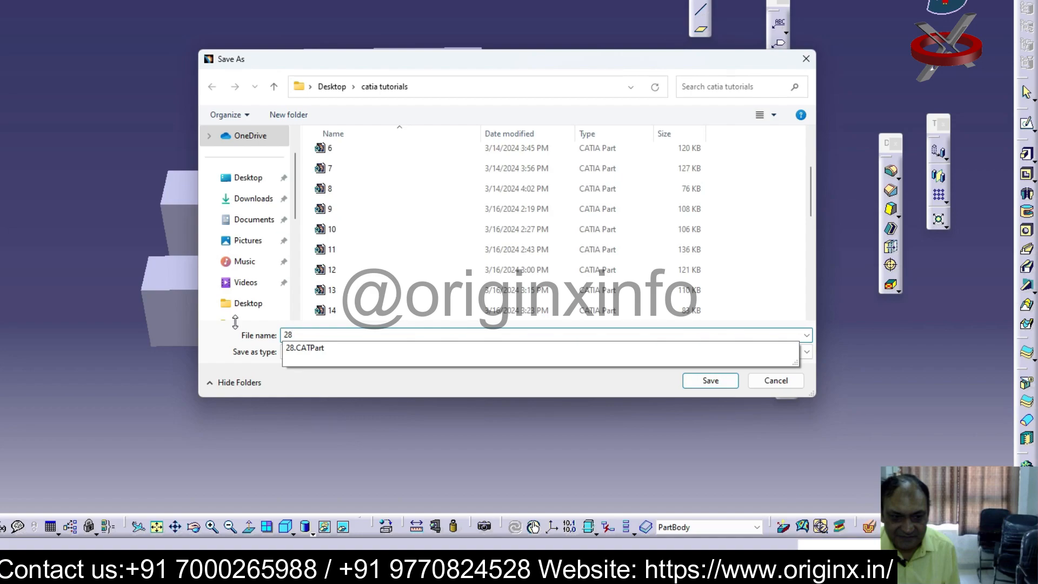
click(710, 383)
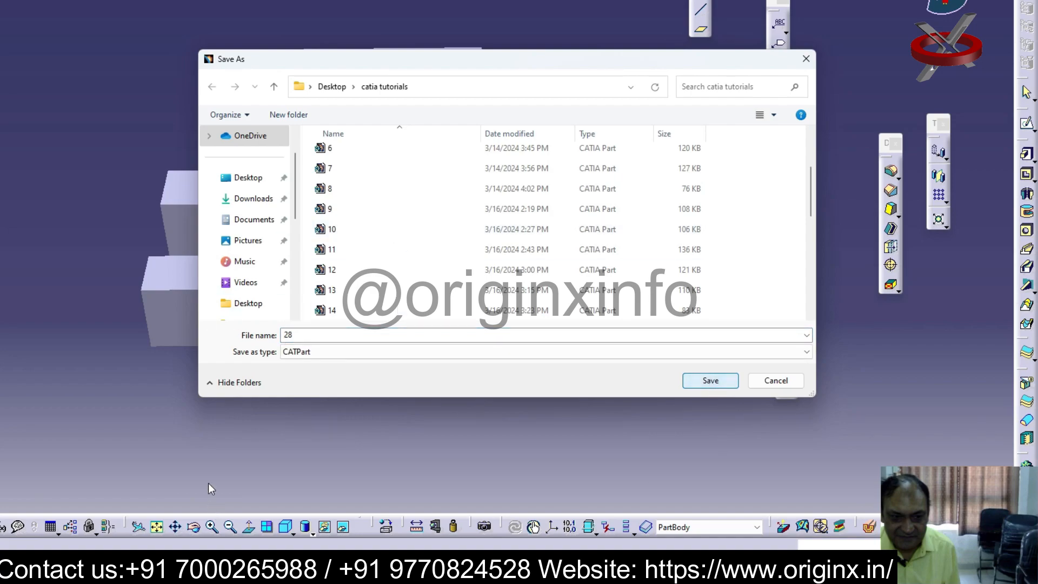
double_click(295, 335)
text(29)
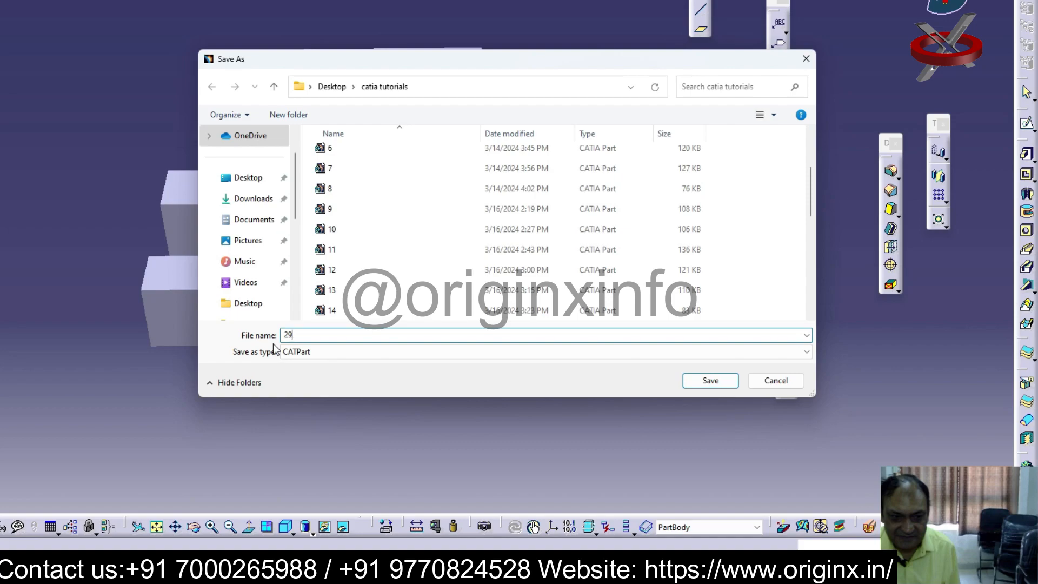
key(Return)
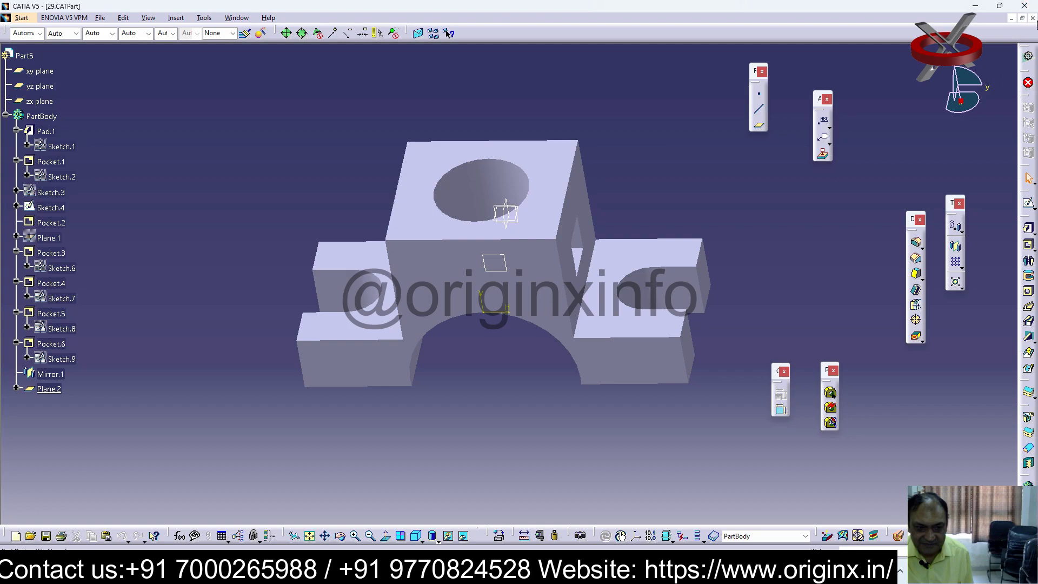
click(1032, 19)
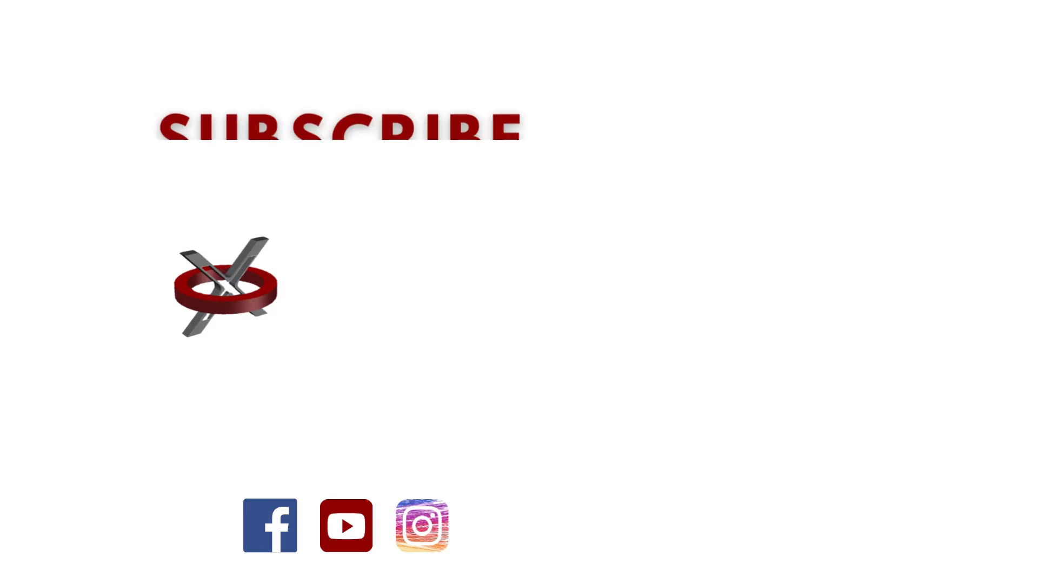